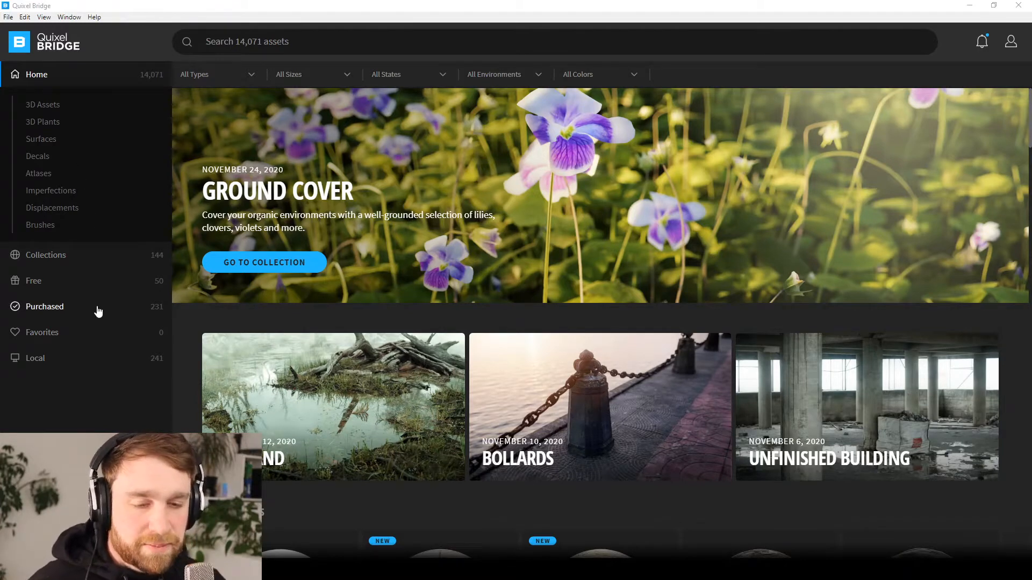
- Open the export settings of the local Nordic Coastal Cliff asset and check the available Unreal Engine versions
{"action": "left_click", "coordinate": [35, 361]}
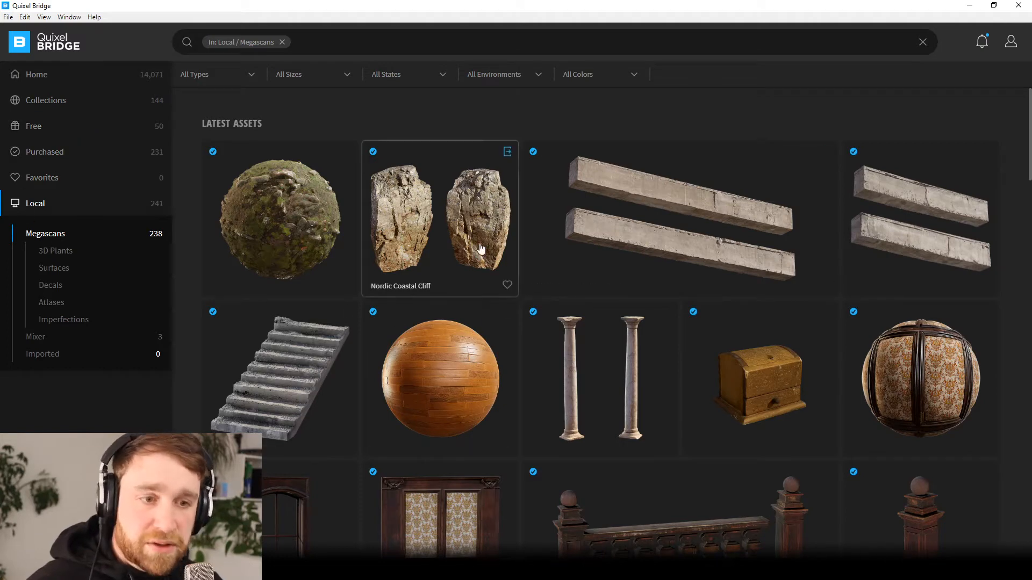
{"action": "left_click", "coordinate": [423, 202]}
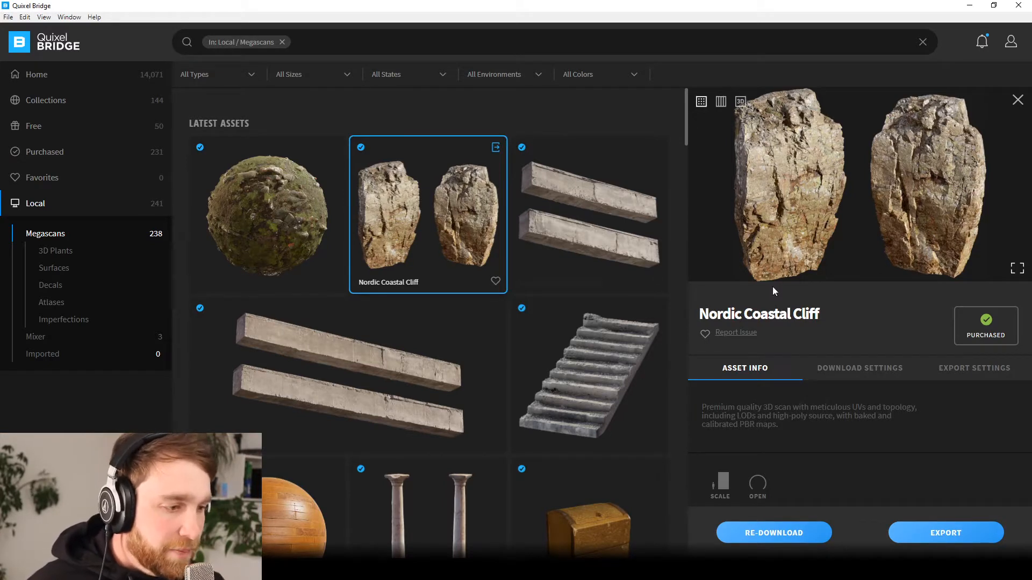
{"action": "left_click", "coordinate": [978, 371]}
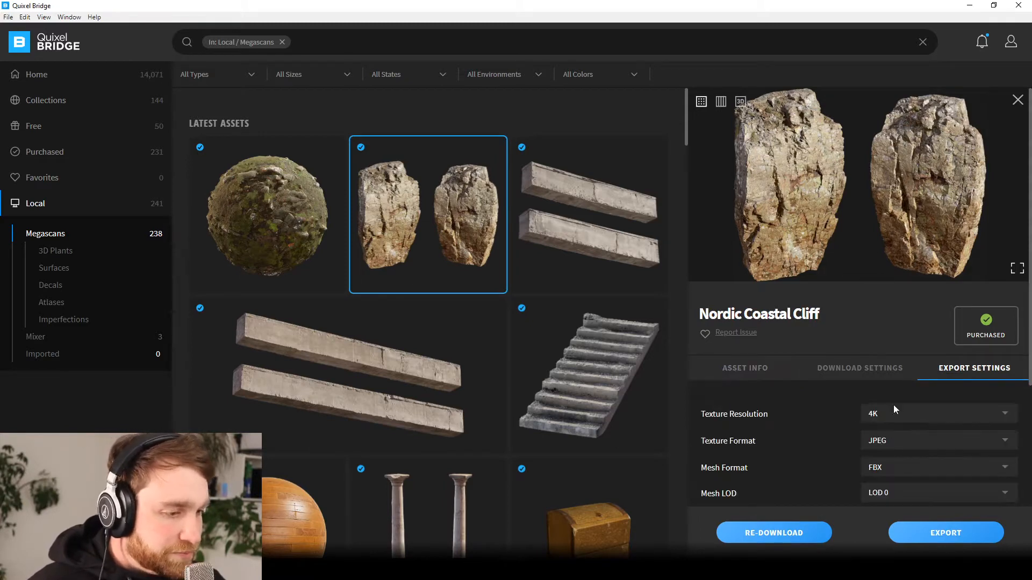
{"action": "scroll", "coordinate": [887, 414], "scroll_direction": "down", "scroll_amount": 5}
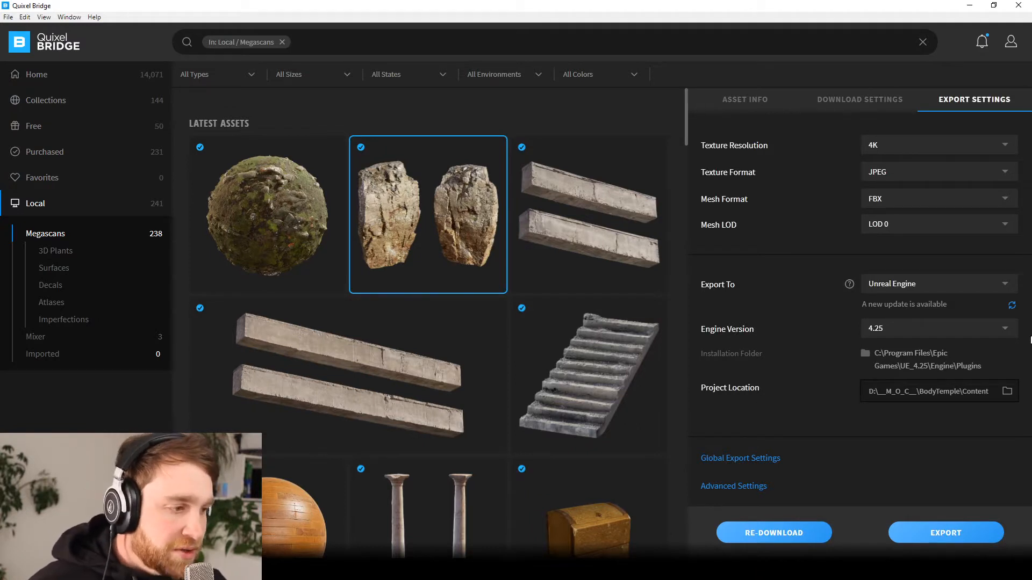
{"action": "left_click", "coordinate": [1005, 331]}
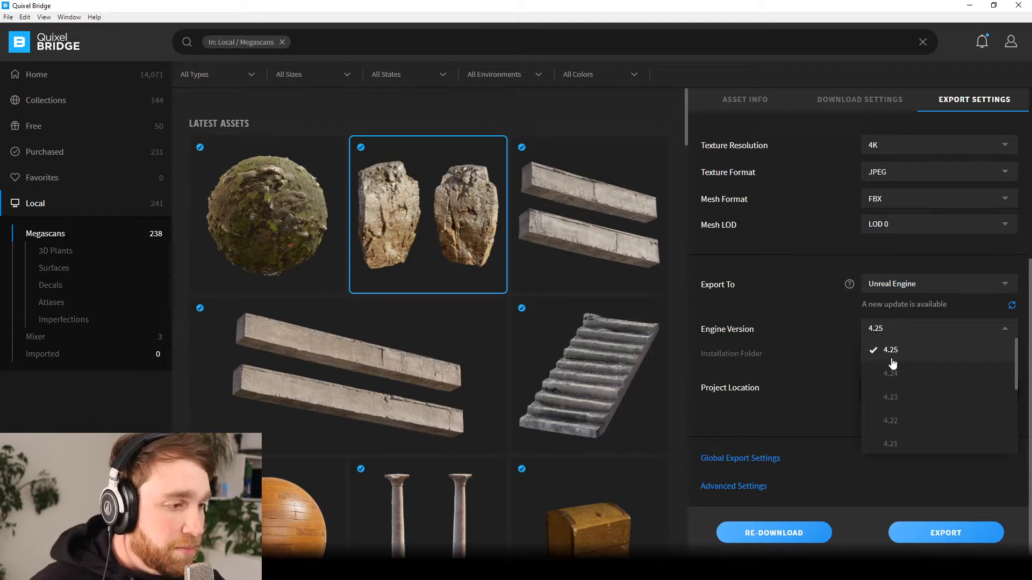
{"action": "left_click", "coordinate": [835, 334]}
{"action": "left_click", "coordinate": [901, 329]}
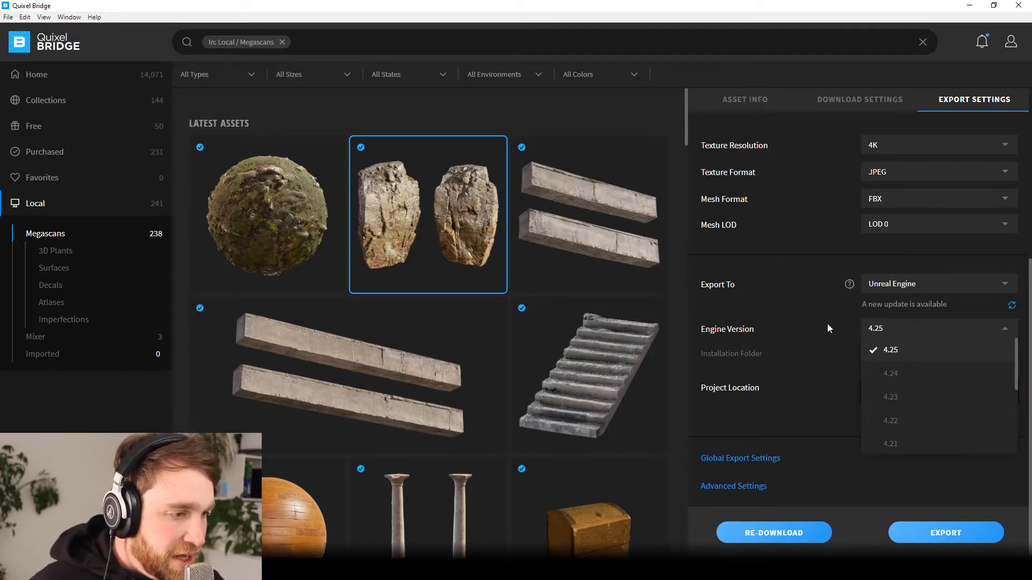
{"action": "left_click", "coordinate": [814, 326]}
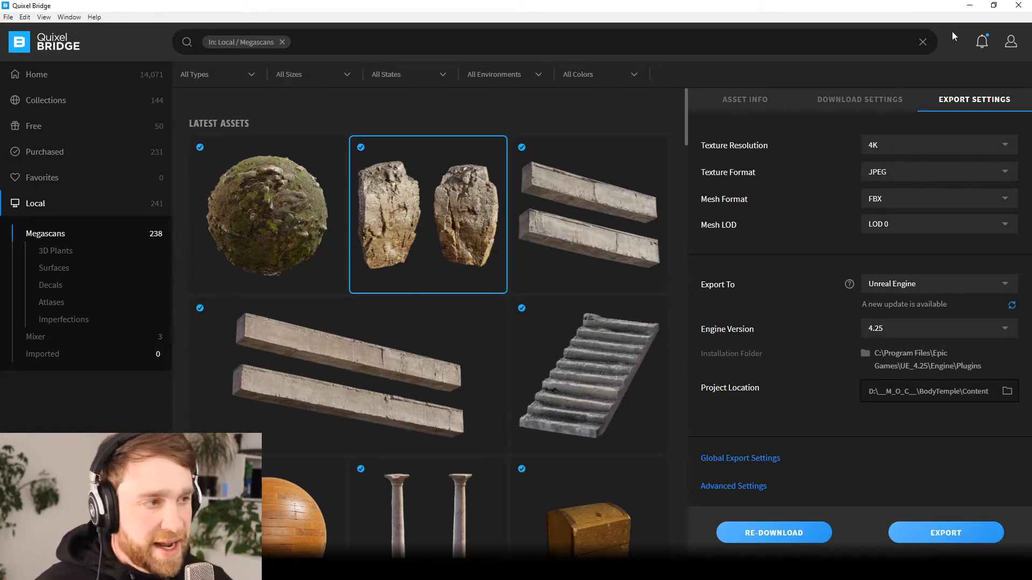
- Minimise Quixel Bridge and launch Unreal Engine from the desktop to reach its project browser
{"action": "left_click", "coordinate": [970, 6]}
{"action": "left_click", "coordinate": [972, 7]}
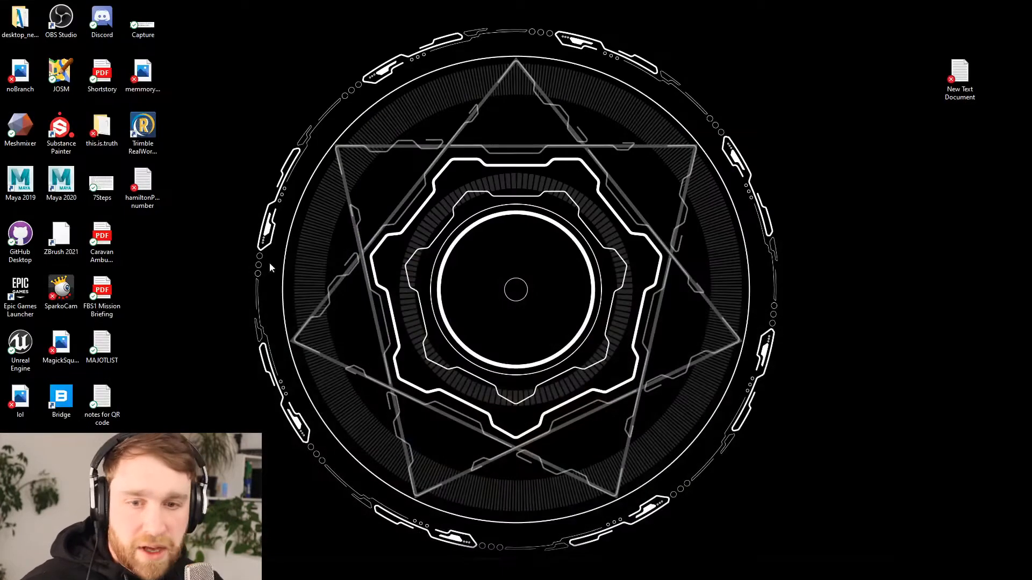
{"action": "double_click", "coordinate": [21, 344]}
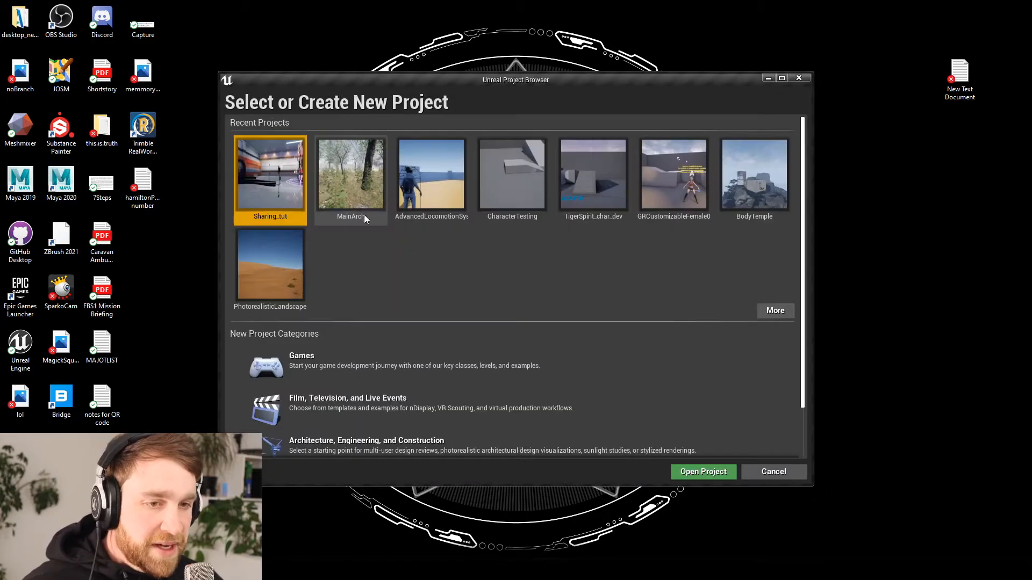
{"action": "left_click_drag", "start_coordinate": [544, 81], "coordinate": [533, 59]}
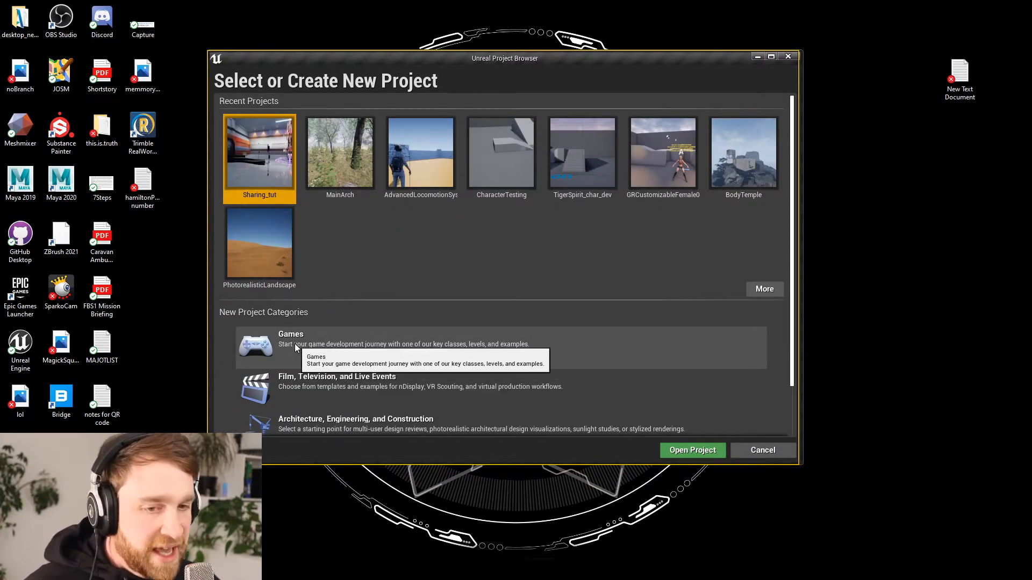
- Start a new Games project based on the Third Person template and proceed to its project settings
{"action": "scroll", "coordinate": [306, 347], "scroll_direction": "down", "scroll_amount": 1}
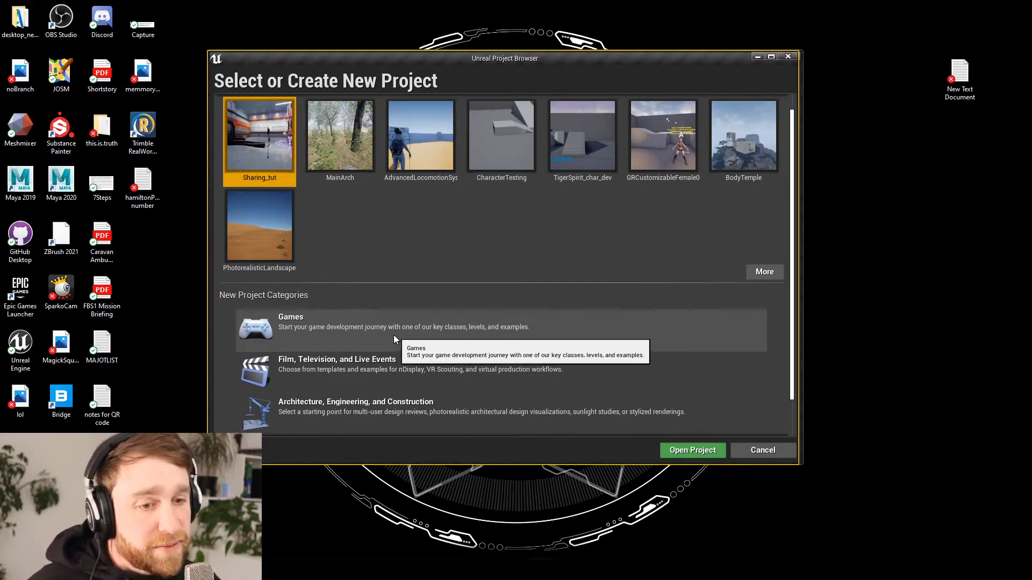
{"action": "left_click", "coordinate": [295, 326]}
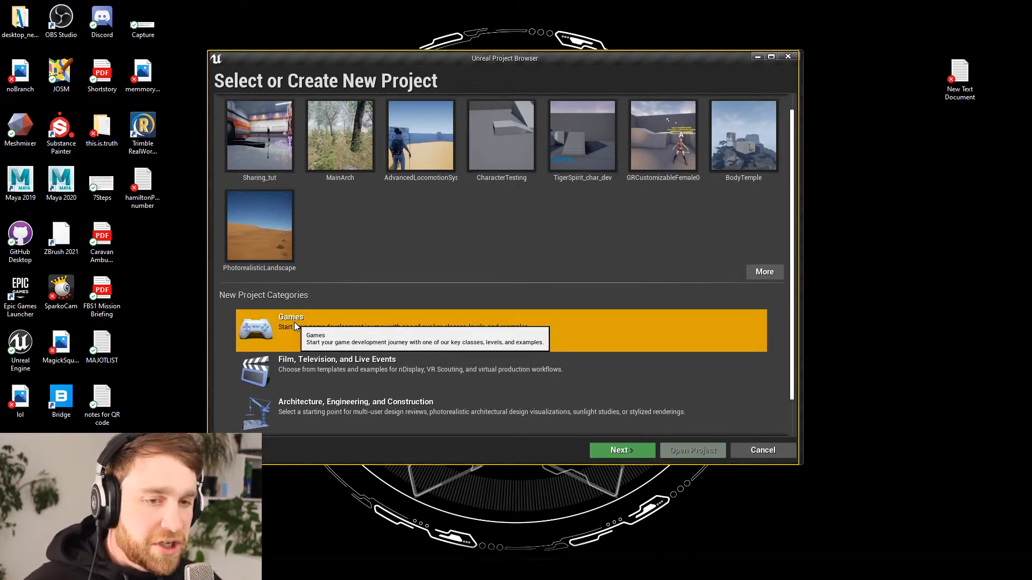
{"action": "left_click", "coordinate": [622, 450]}
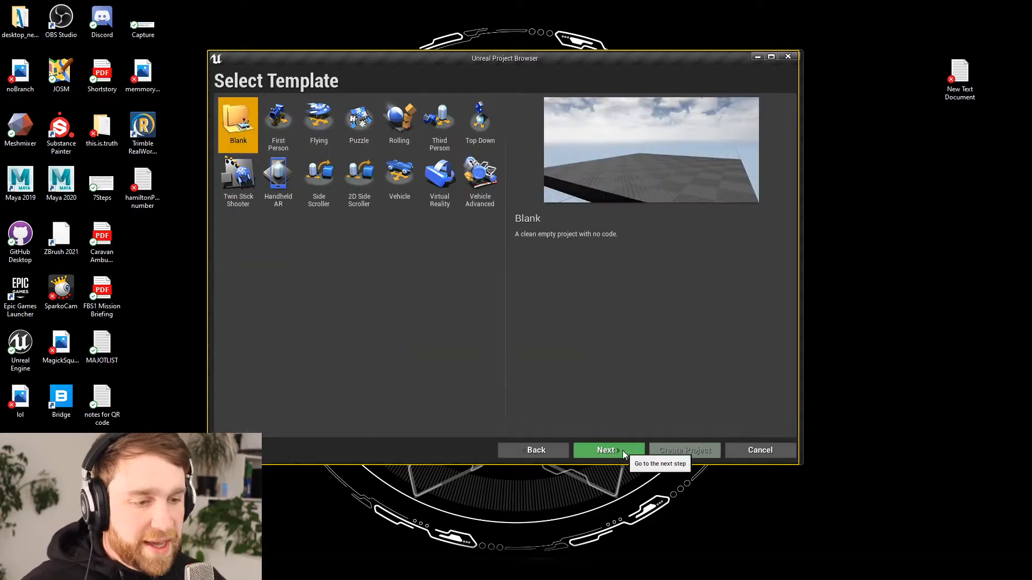
{"action": "left_click", "coordinate": [436, 132]}
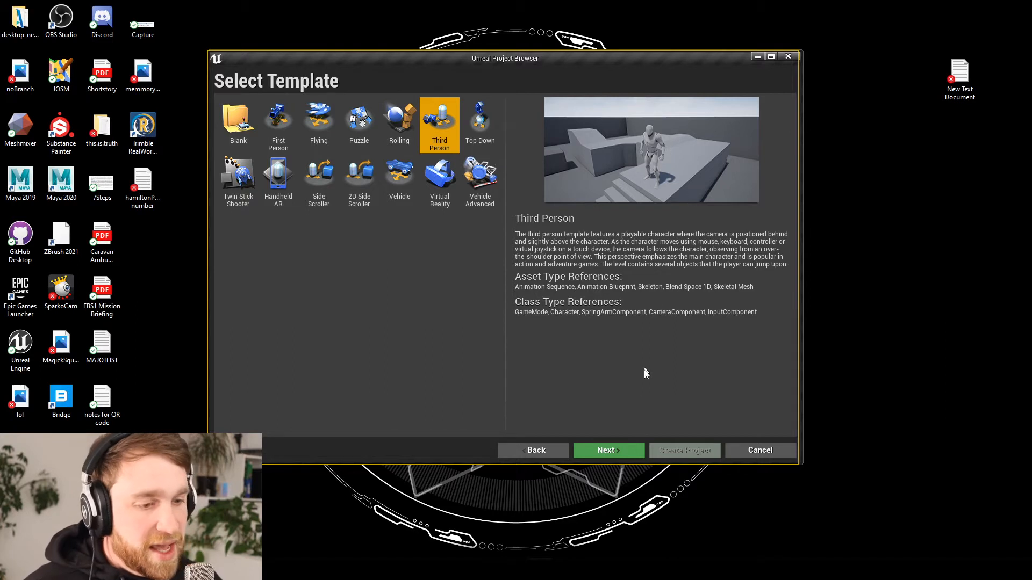
{"action": "left_click", "coordinate": [608, 454]}
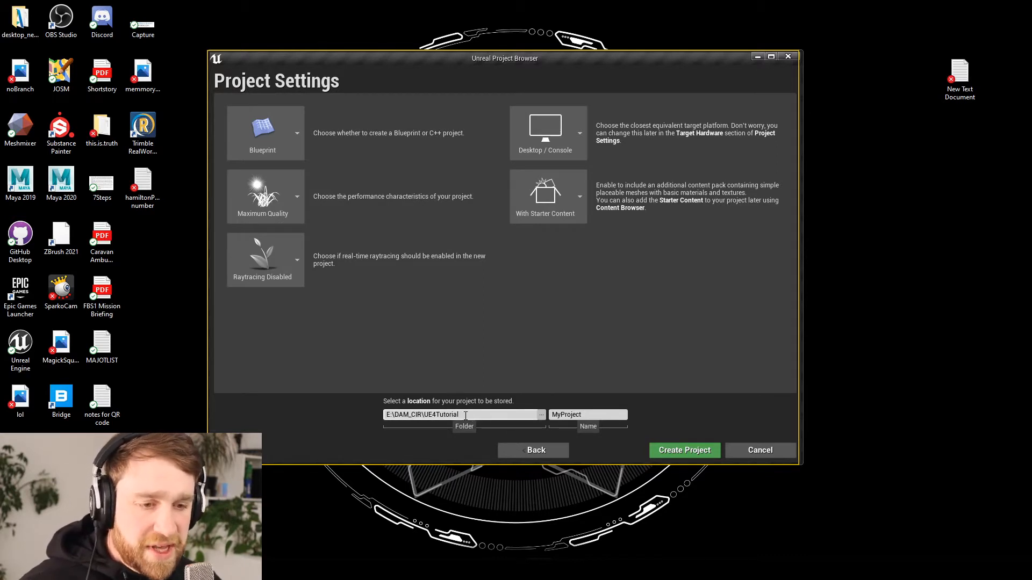
- Name the project Tut_withDAM in the folder E:\DAM_CIR\UE4Tutorial and create it
{"action": "left_click_drag", "start_coordinate": [466, 416], "coordinate": [380, 421]}
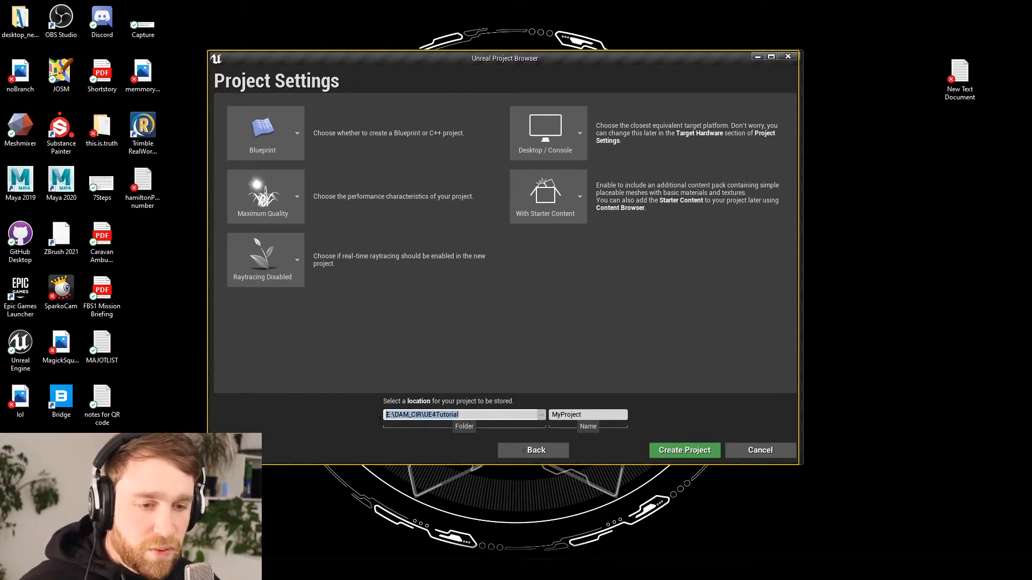
{"action": "left_click", "coordinate": [477, 416]}
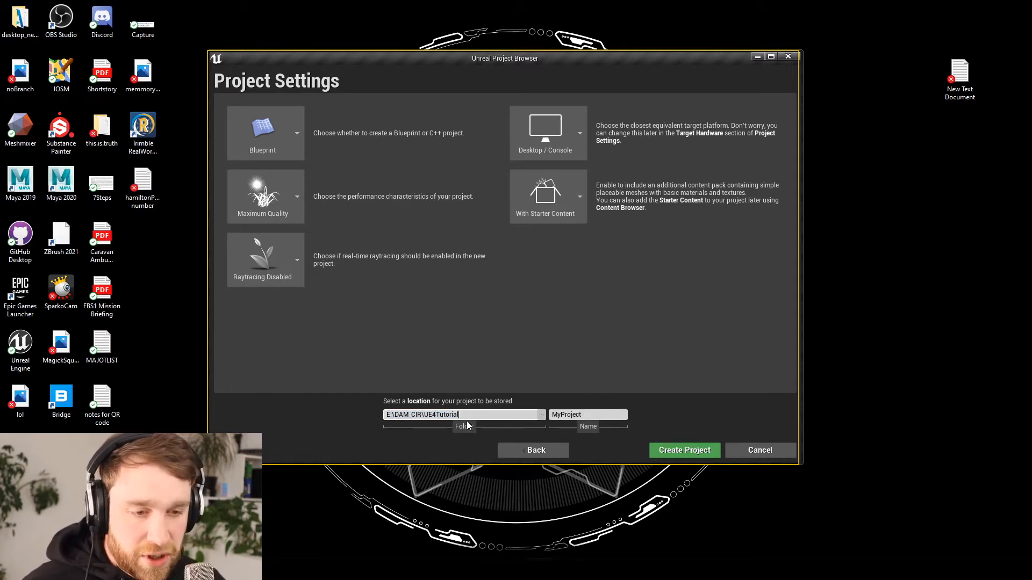
{"action": "left_click_drag", "start_coordinate": [460, 415], "coordinate": [386, 417]}
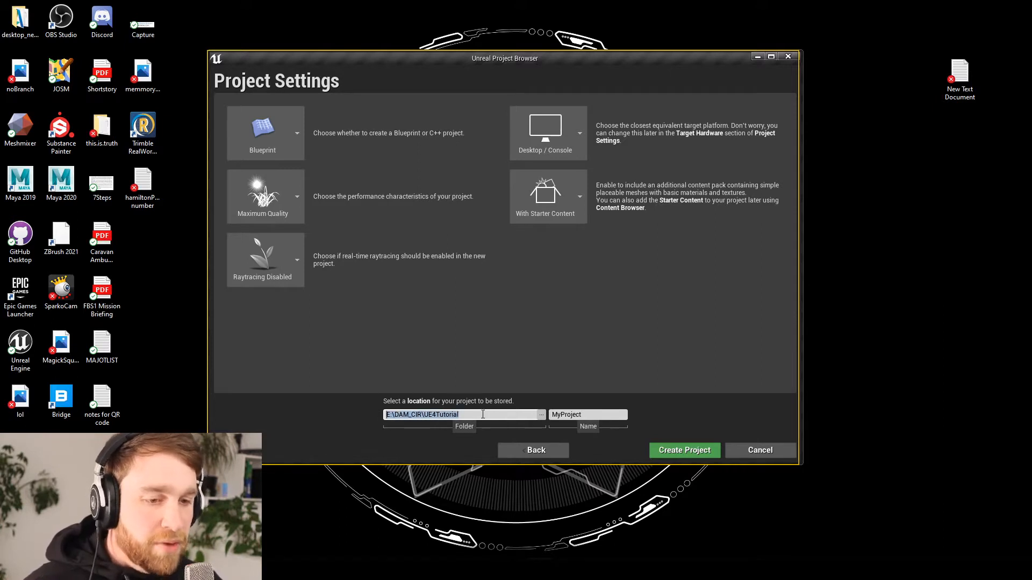
{"action": "left_click", "coordinate": [582, 415]}
{"action": "left_click_drag", "start_coordinate": [582, 415], "coordinate": [549, 415]}
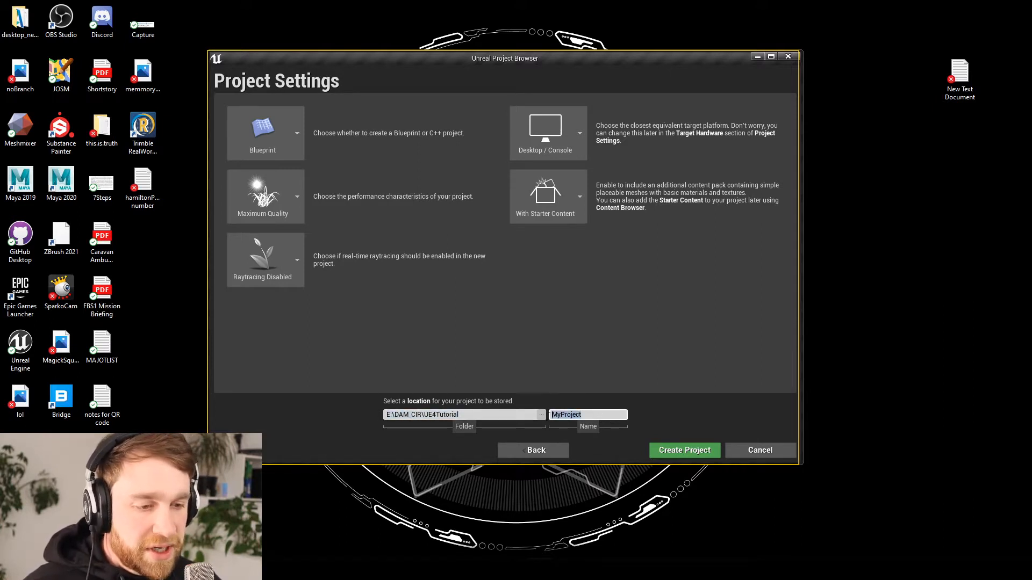
{"action": "type", "text": "Tu"}
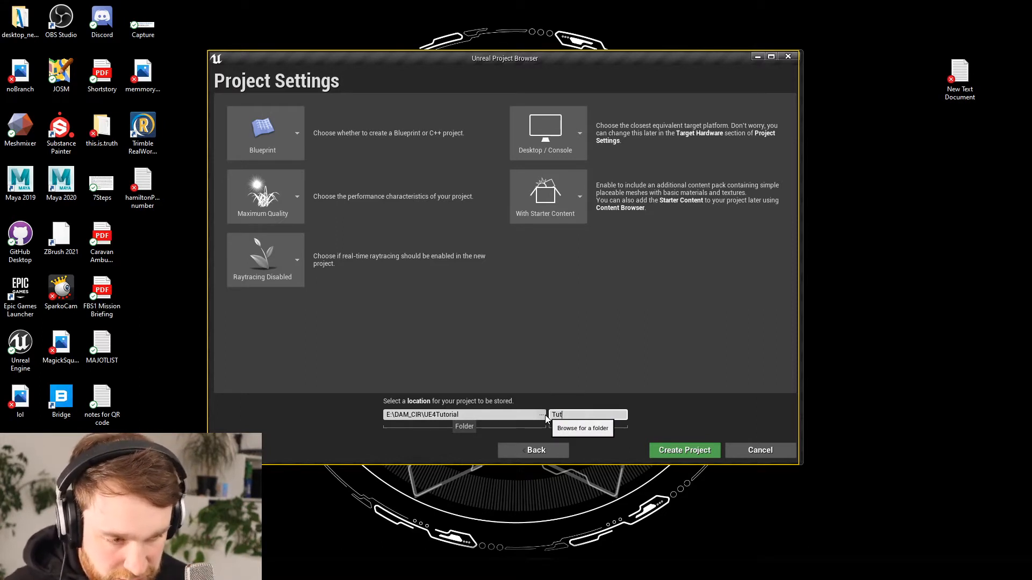
{"action": "type", "text": "t_with"}
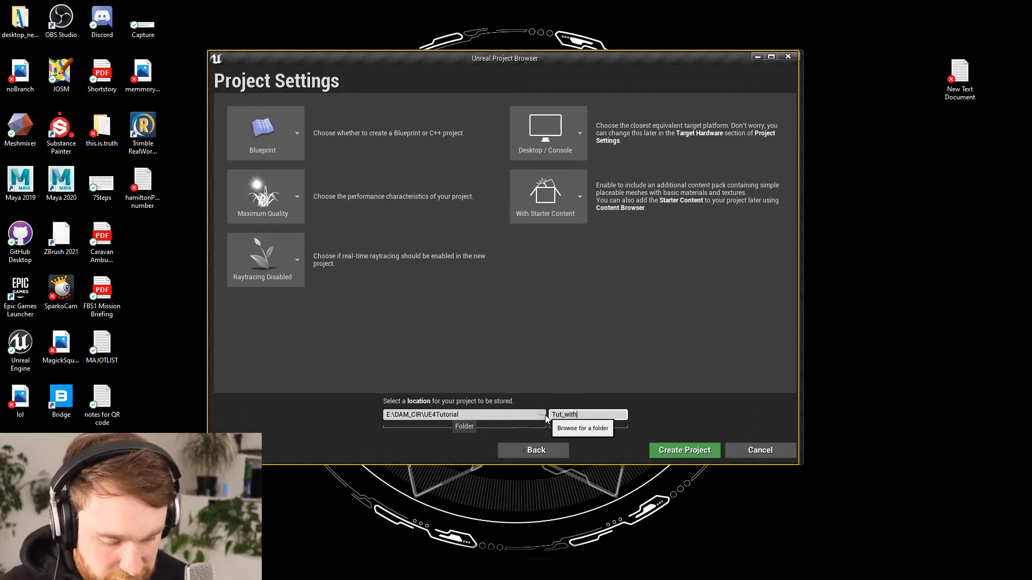
{"action": "type", "text": "DAM"}
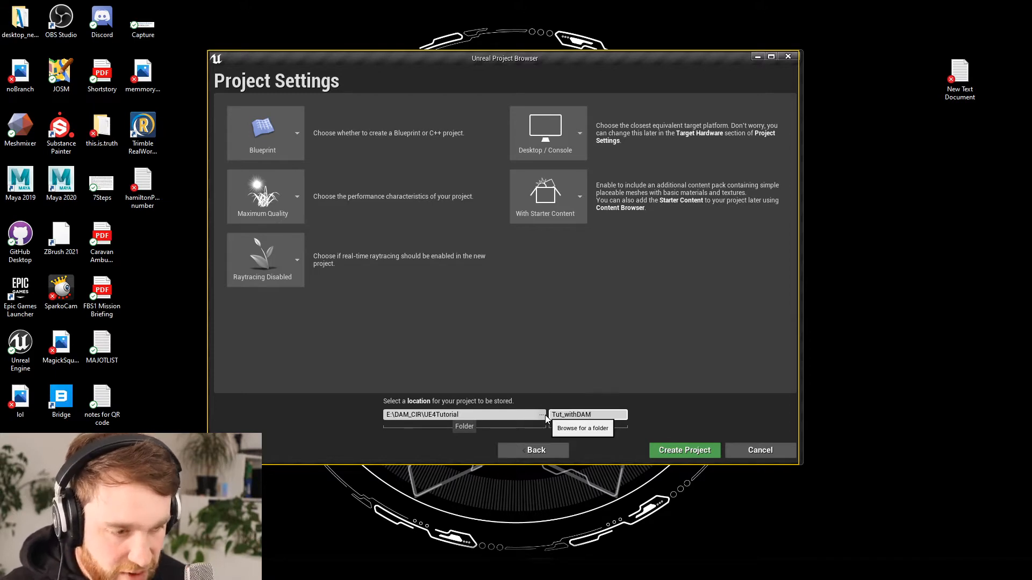
{"action": "left_click", "coordinate": [683, 450]}
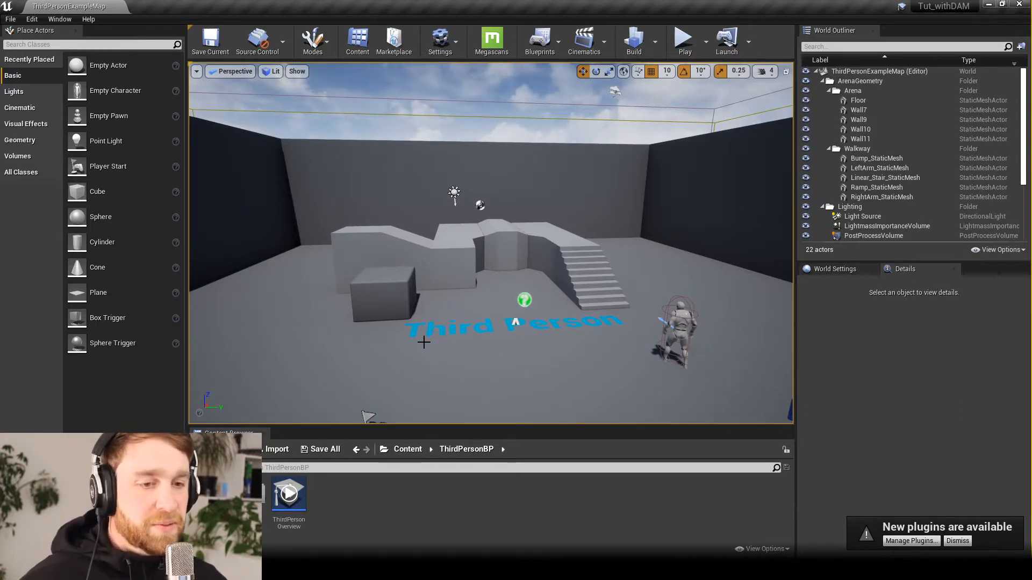
- Delete the Third Person floor text and the standalone cube from the example level
{"action": "left_click", "coordinate": [515, 322]}
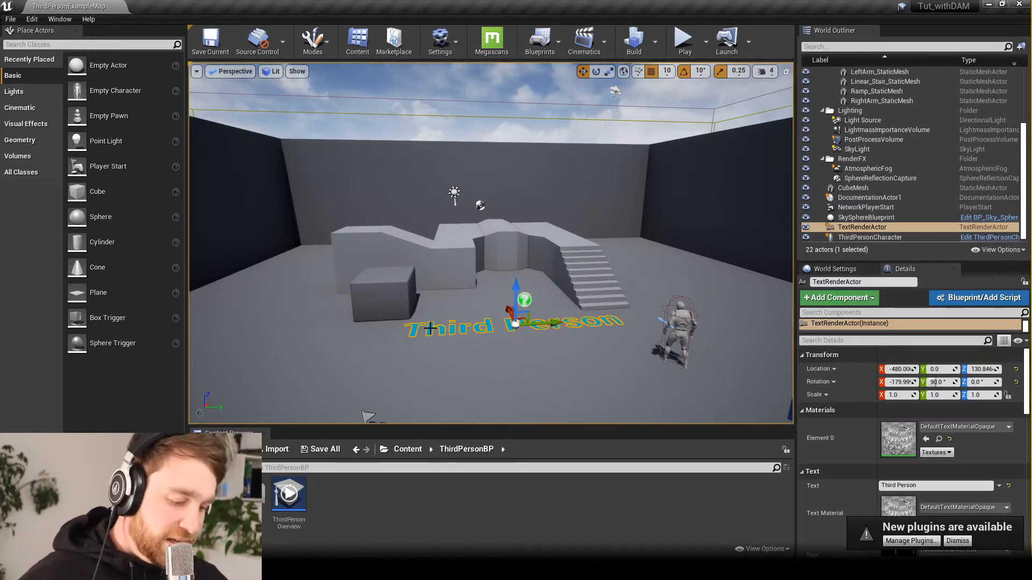
{"action": "key", "text": "Delete"}
{"action": "left_click", "coordinate": [389, 299]}
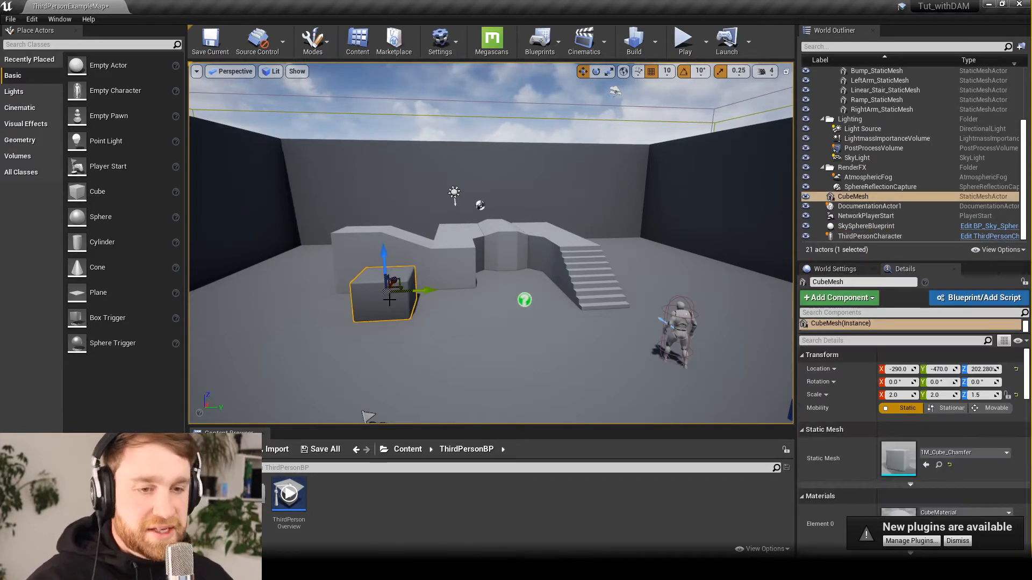
{"action": "key", "text": "Delete"}
- Delete all the walkway meshes from the level: both arms, the bump, the ramp and the stairs
{"action": "left_click", "coordinate": [448, 248]}
{"action": "key", "text": "Delete"}
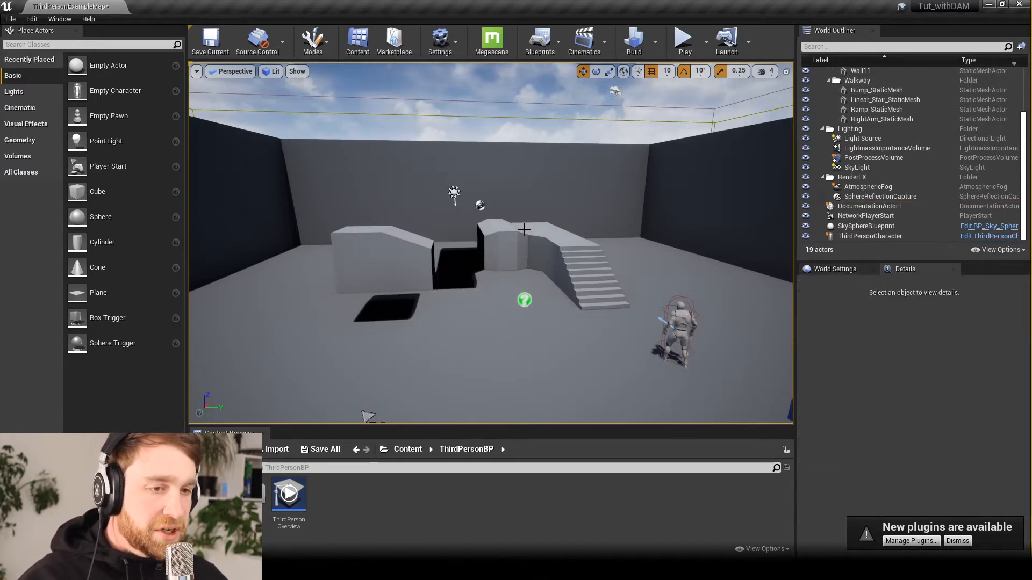
{"action": "left_click", "coordinate": [489, 242]}
{"action": "key", "text": "Delete"}
{"action": "left_click", "coordinate": [529, 231]}
{"action": "key", "text": "Delete"}
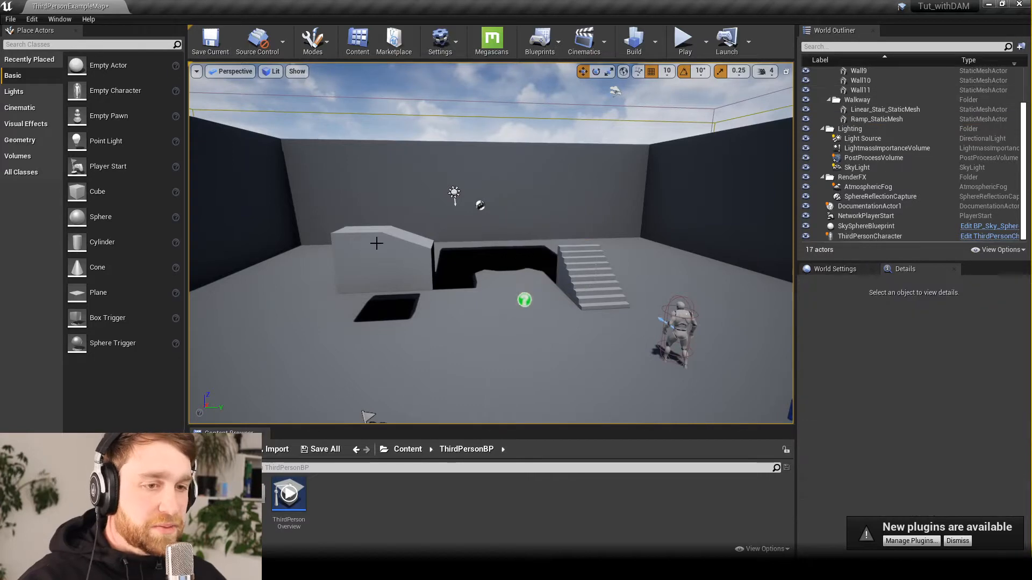
{"action": "left_click", "coordinate": [376, 240]}
{"action": "key", "text": "Delete"}
{"action": "left_click", "coordinate": [600, 279]}
{"action": "key", "text": "Delete"}
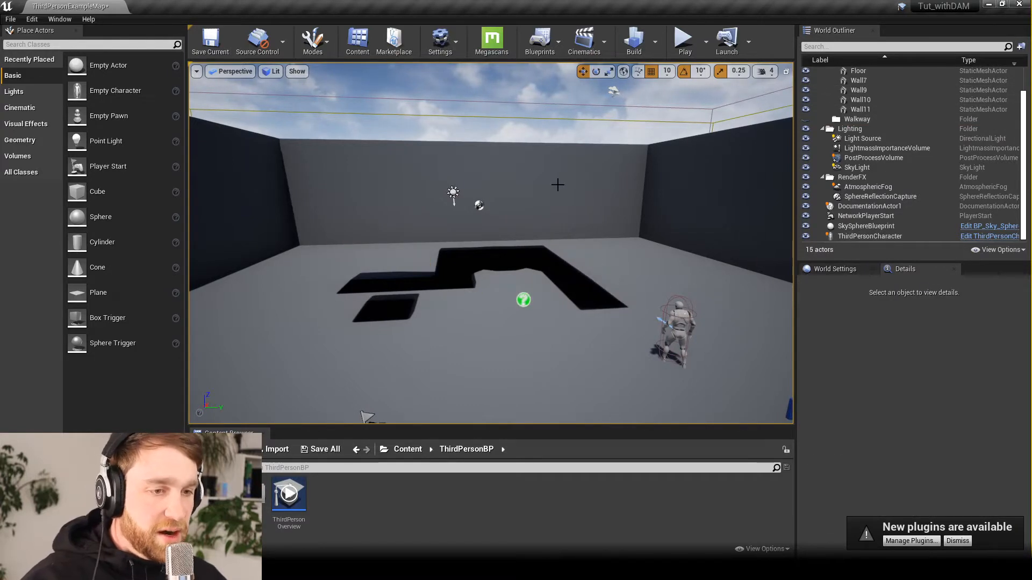
- Delete the four arena walls and the floor from the level
{"action": "left_click", "coordinate": [561, 176]}
{"action": "key", "text": "Delete"}
{"action": "left_click", "coordinate": [707, 200]}
{"action": "key", "text": "Delete"}
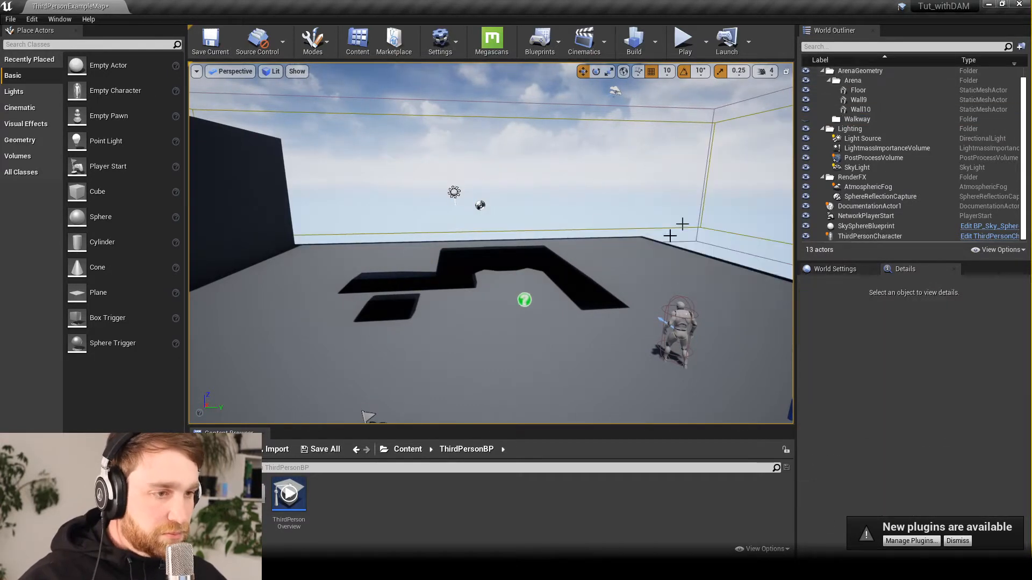
{"action": "left_click", "coordinate": [574, 342]}
{"action": "key", "text": "Delete"}
{"action": "left_click", "coordinate": [272, 259]}
{"action": "scroll", "coordinate": [306, 237], "scroll_direction": "down", "scroll_amount": 3}
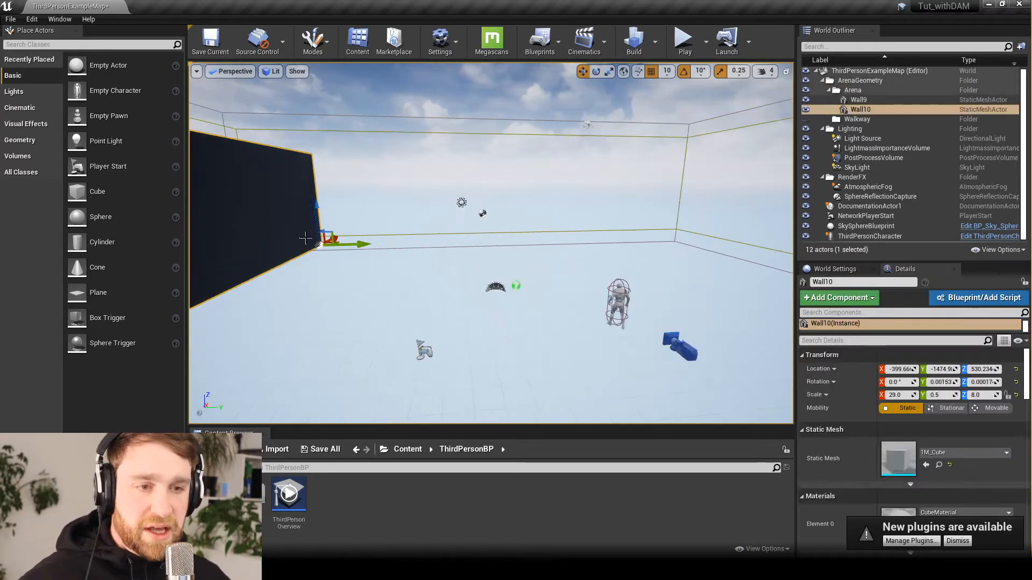
{"action": "key", "text": "Delete"}
{"action": "left_click_drag", "start_coordinate": [403, 248], "coordinate": [651, 258], "text": "alt"}
{"action": "left_click", "coordinate": [541, 175]}
{"action": "key", "text": "Delete"}
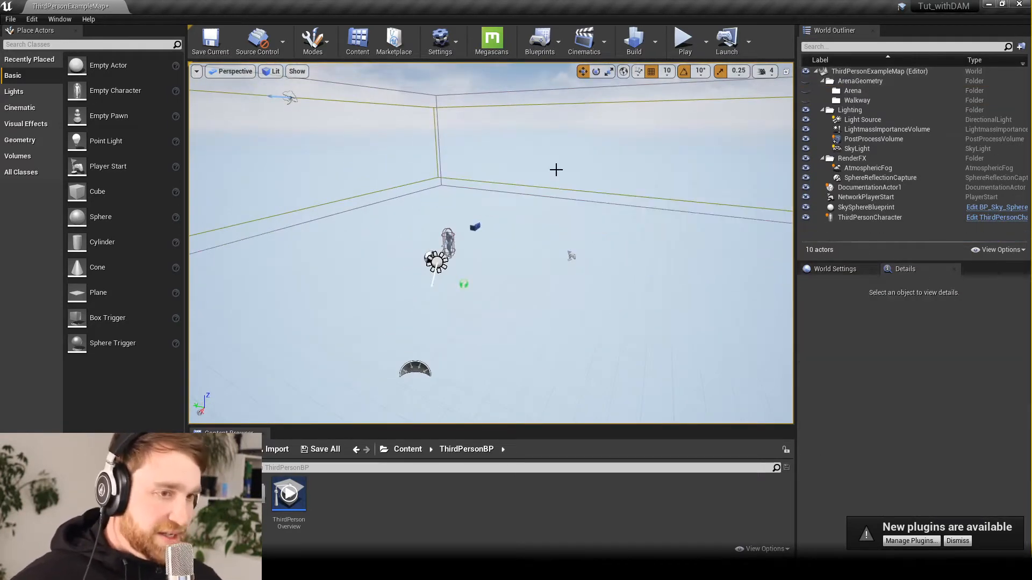
- Open the project's plugin manager and show the Installed plugins category
{"action": "left_click_drag", "start_coordinate": [613, 221], "coordinate": [452, 216], "text": "alt"}
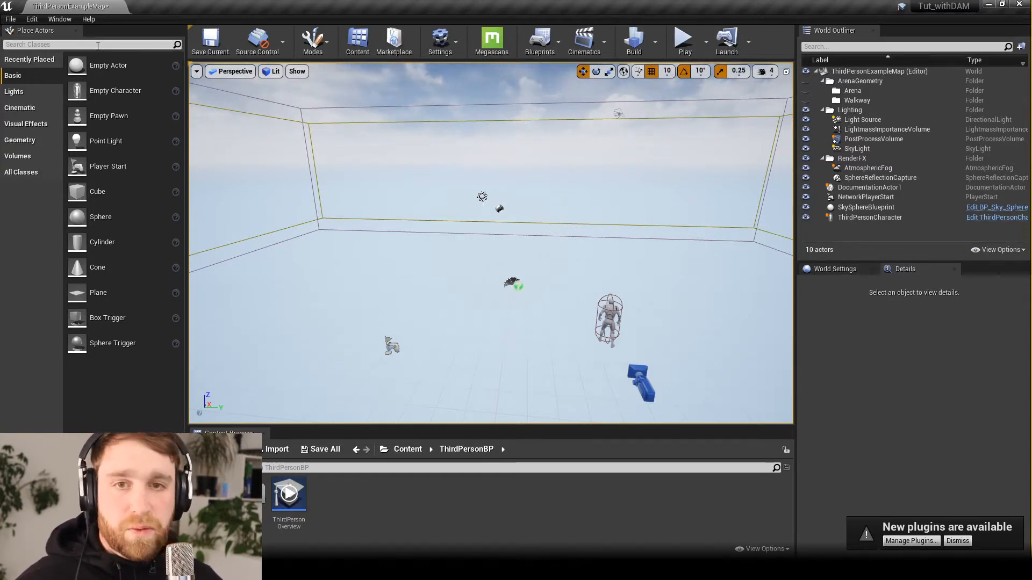
{"action": "left_click", "coordinate": [32, 20]}
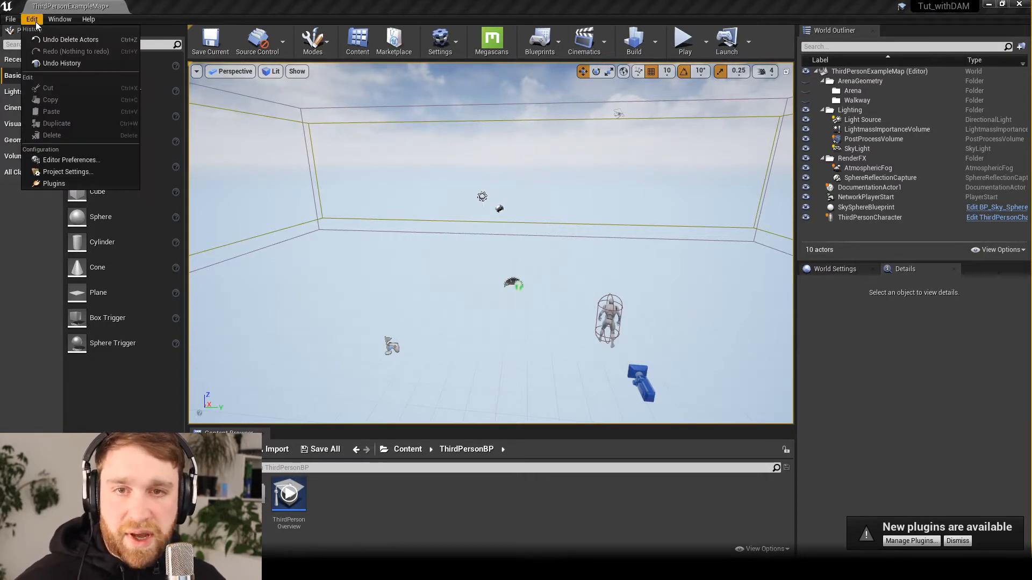
{"action": "left_click", "coordinate": [55, 184]}
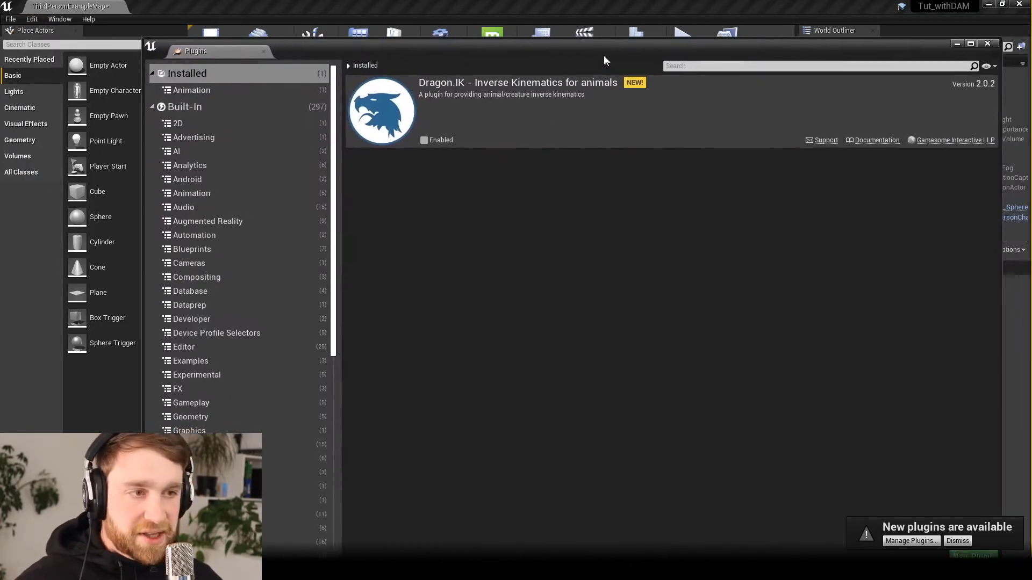
{"action": "left_click_drag", "start_coordinate": [604, 56], "coordinate": [592, 51]}
{"action": "left_click", "coordinate": [225, 72]}
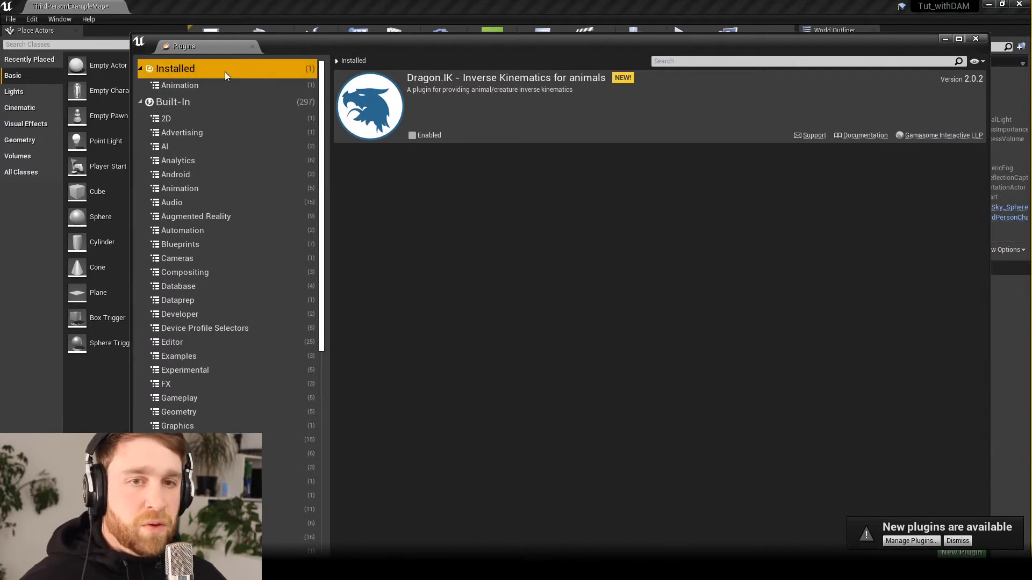
- Search the Built-In plugins for "mega", check that the Megascans plugin is enabled and close the plugin manager
{"action": "left_click_drag", "start_coordinate": [379, 41], "coordinate": [346, 35]}
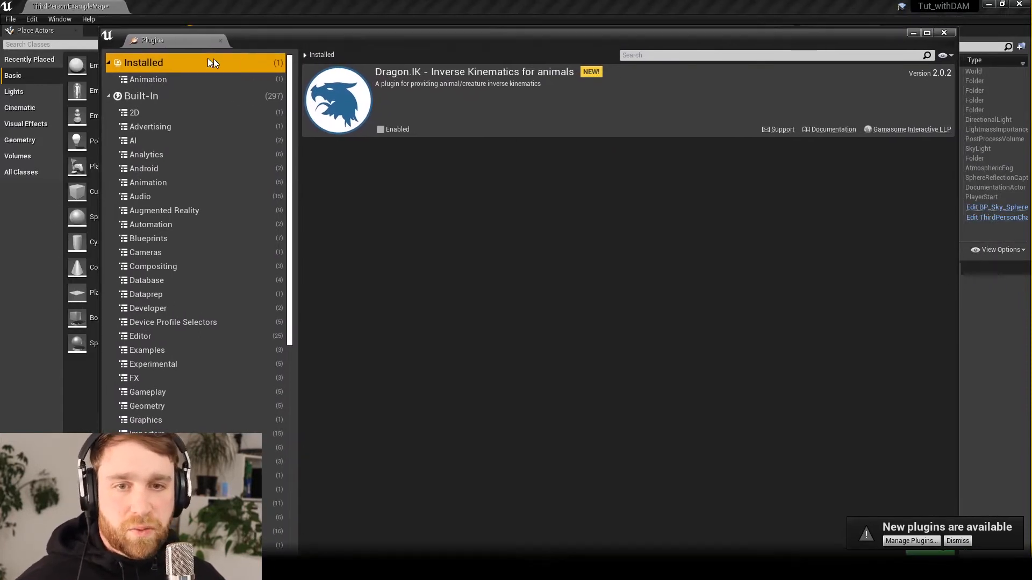
{"action": "left_click", "coordinate": [146, 97]}
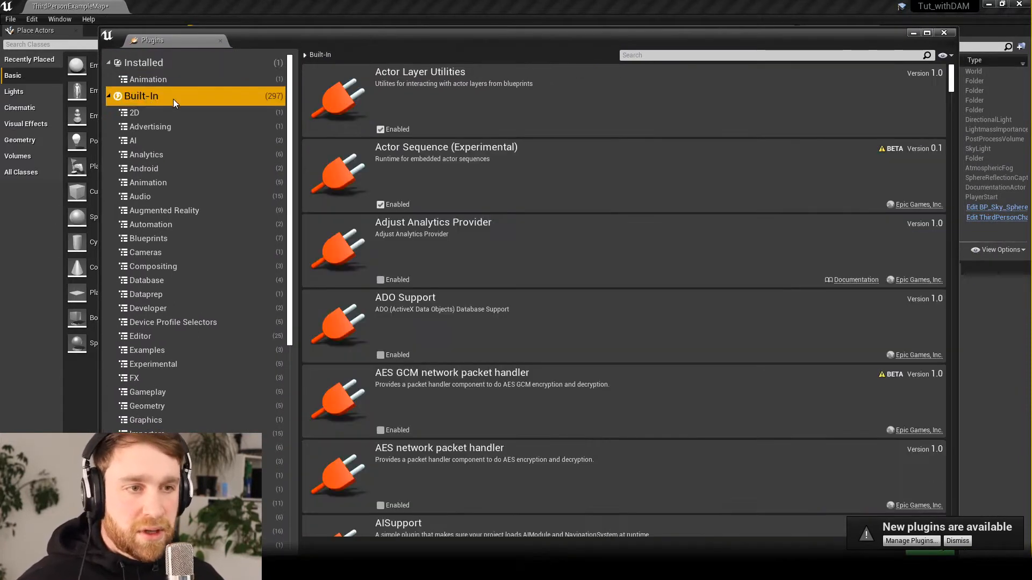
{"action": "left_click", "coordinate": [658, 55]}
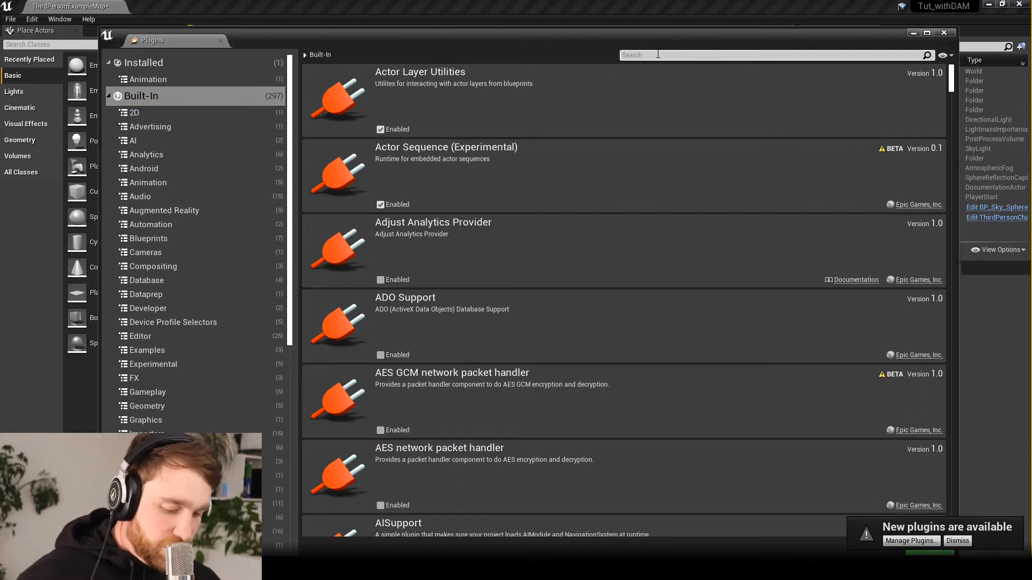
{"action": "type", "text": "mega"}
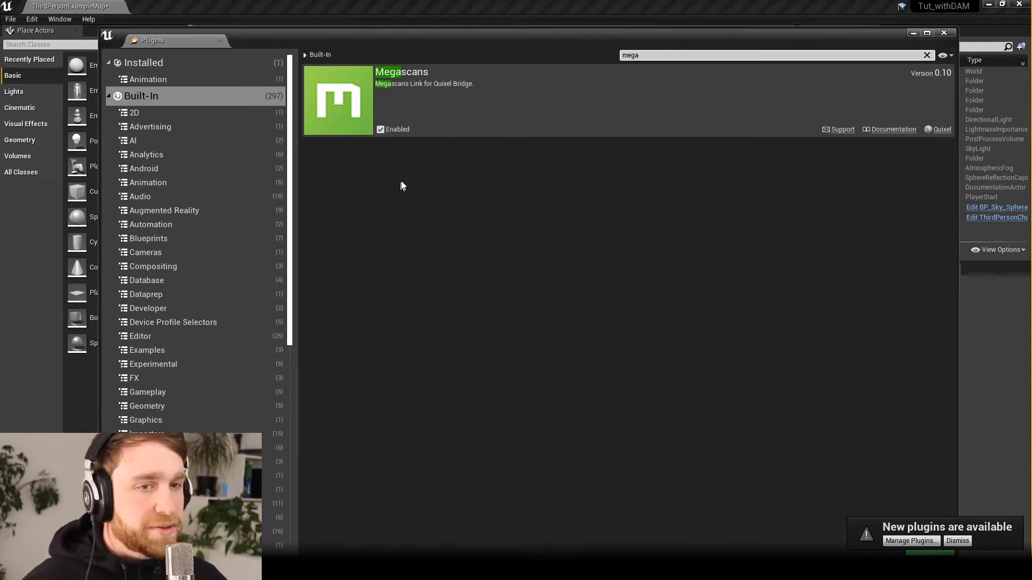
{"action": "left_click", "coordinate": [942, 34]}
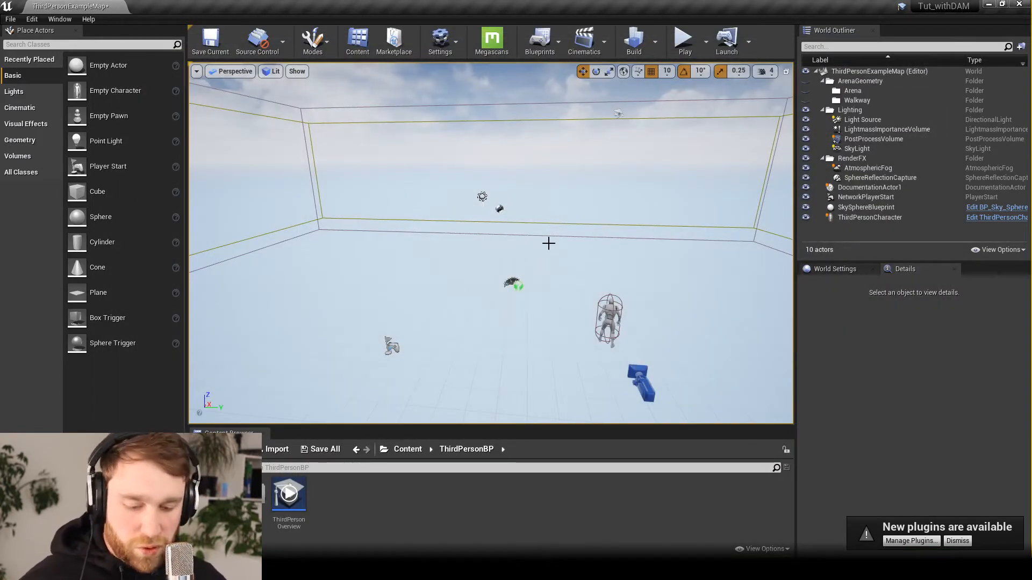
{"action": "right_click_drag", "start_coordinate": [548, 242], "coordinate": [505, 162]}
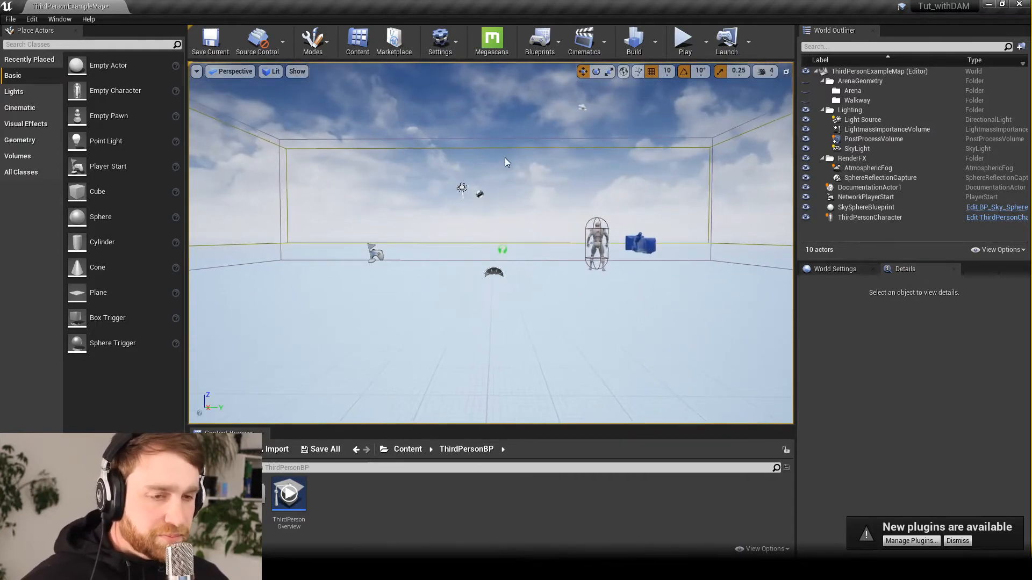
{"action": "left_click_drag", "start_coordinate": [507, 163], "coordinate": [540, 278], "text": "alt"}
{"action": "middle_click_drag", "start_coordinate": [540, 278], "coordinate": [494, 270], "text": "alt"}
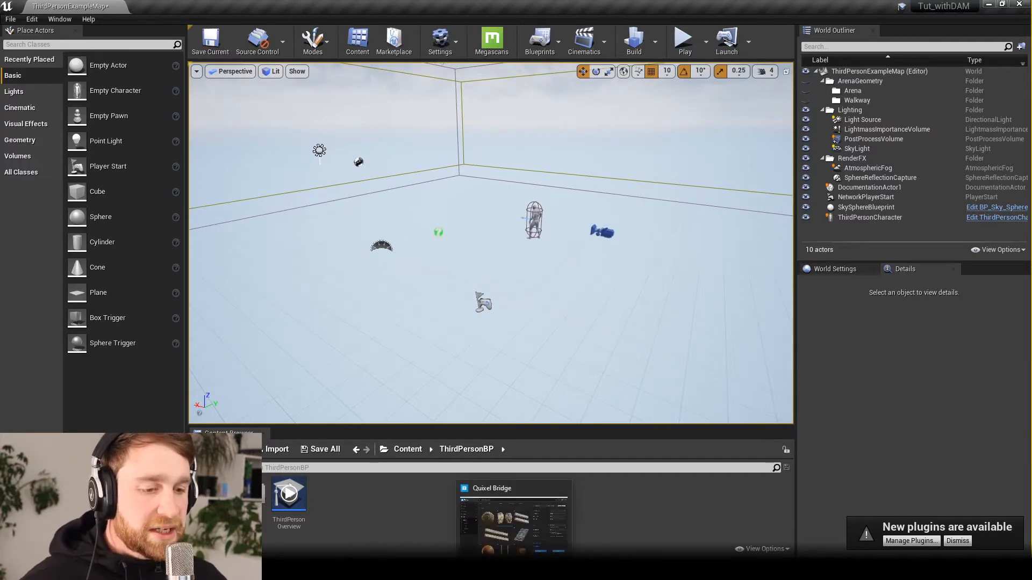
- Switch to Quixel Bridge and set the export project location to the Content folder in E:\DAM_CIR\UE4Tutorial\Tut_withDAM
{"action": "left_click", "coordinate": [515, 569]}
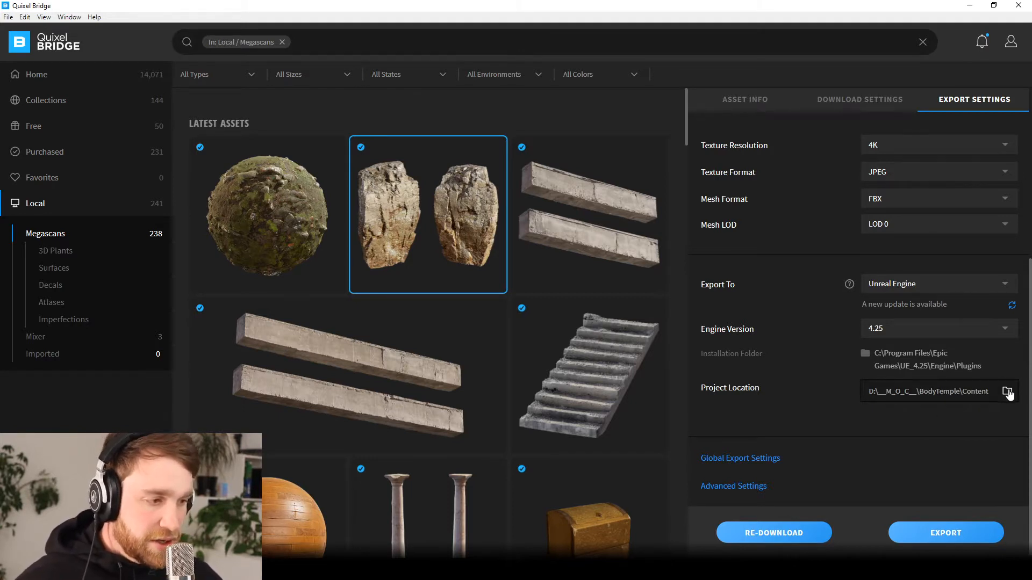
{"action": "left_click", "coordinate": [1008, 396]}
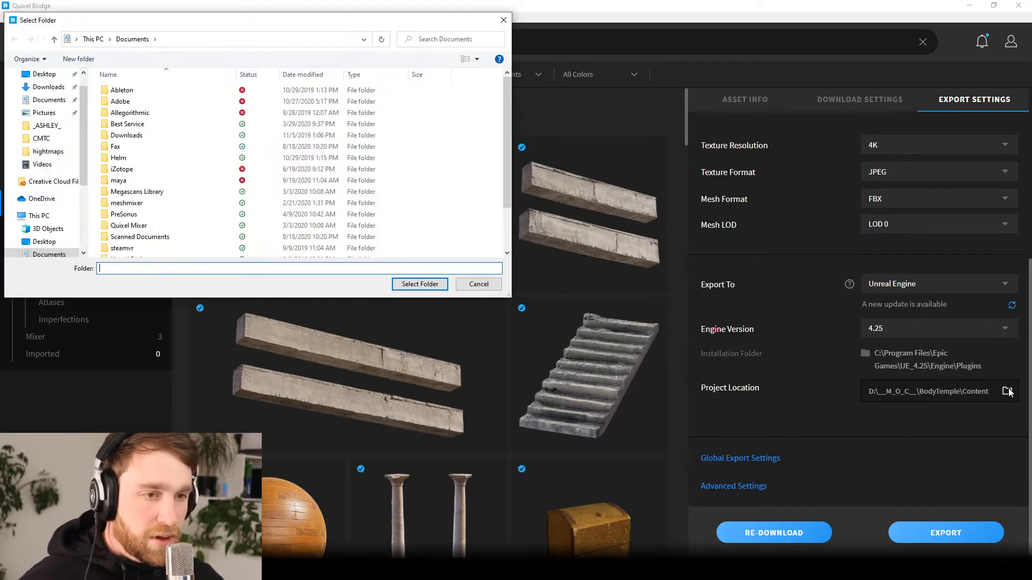
{"action": "scroll", "coordinate": [49, 236], "scroll_direction": "down", "scroll_amount": 3}
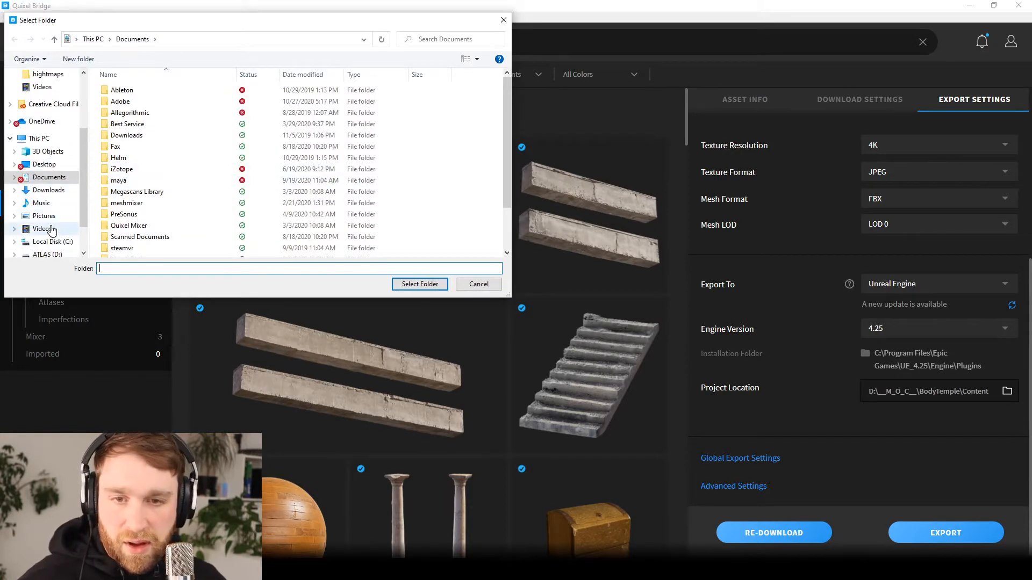
{"action": "left_click", "coordinate": [46, 242]}
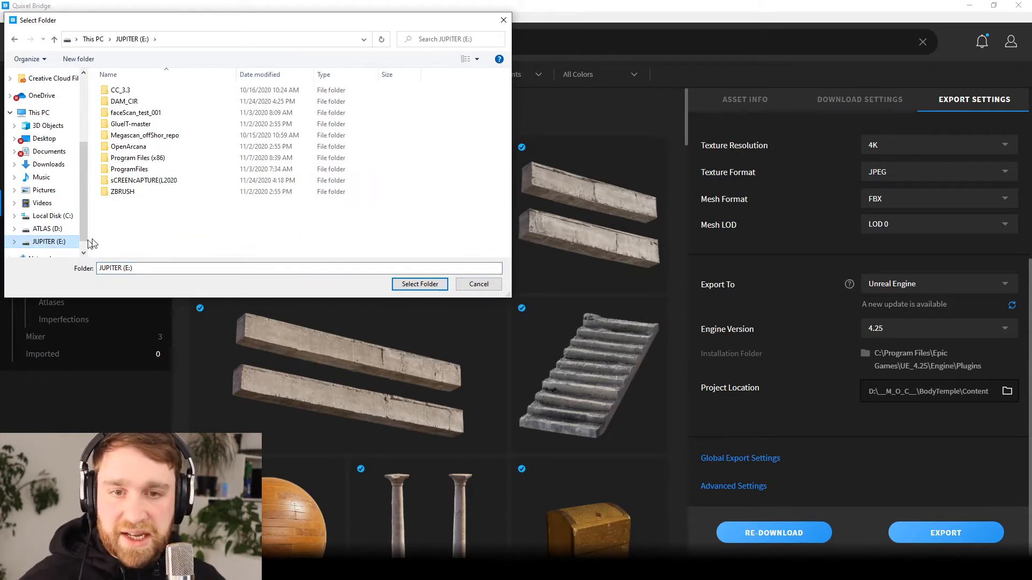
{"action": "double_click", "coordinate": [134, 104]}
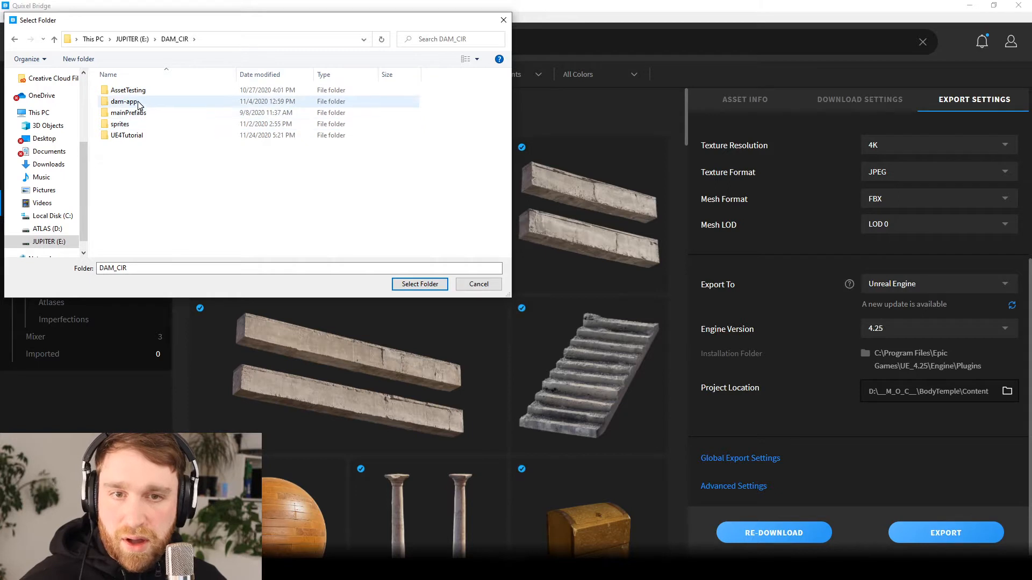
{"action": "double_click", "coordinate": [135, 136]}
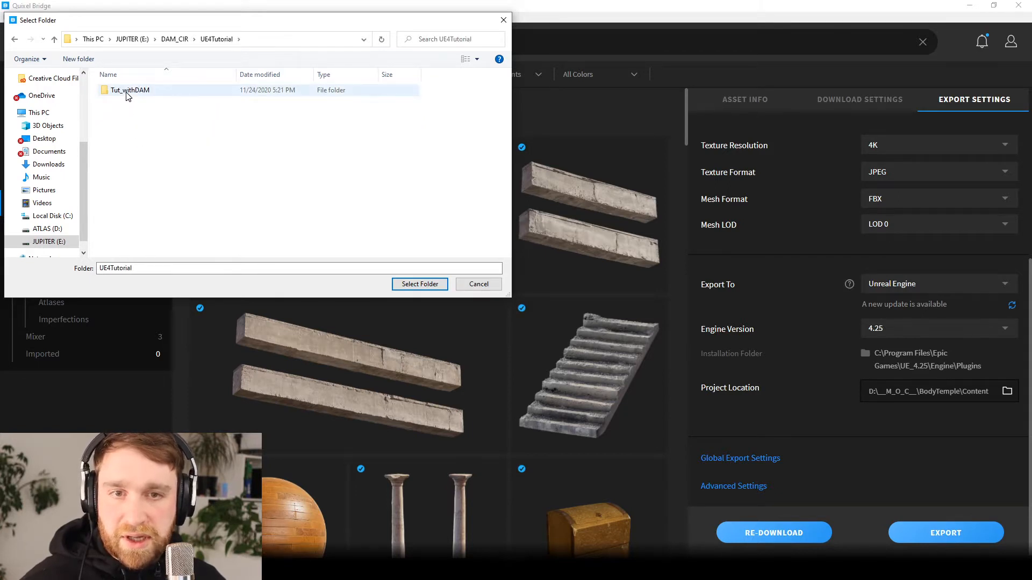
{"action": "double_click", "coordinate": [127, 91]}
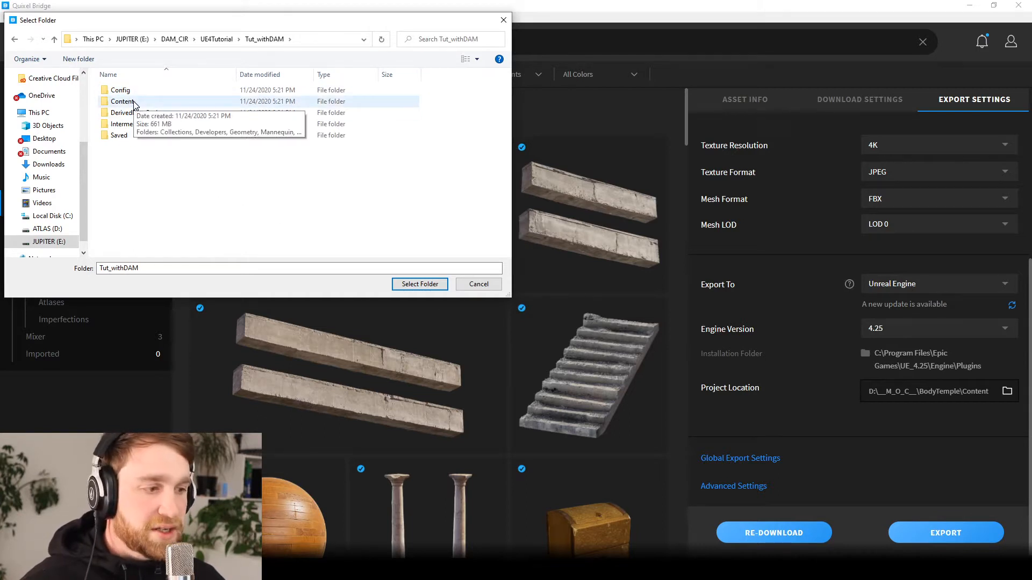
{"action": "double_click", "coordinate": [134, 103]}
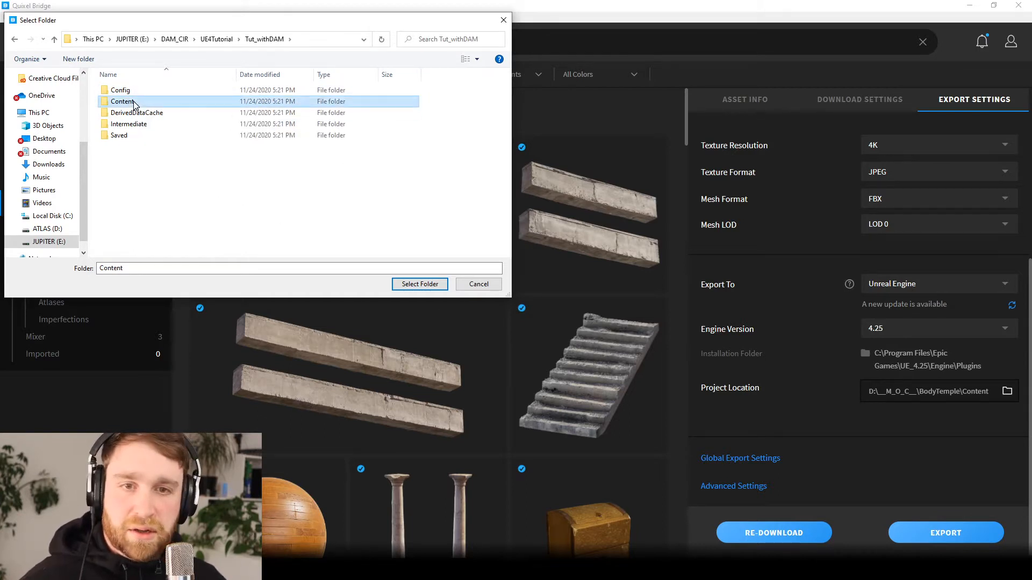
{"action": "left_click", "coordinate": [417, 289]}
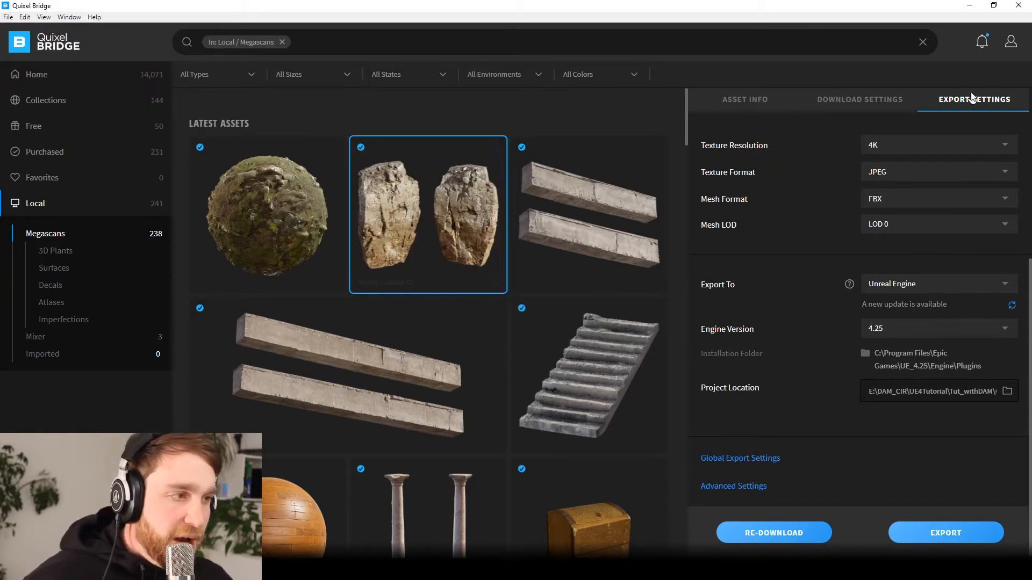
- Show the root Content folder in Unreal Editor, and export the Nordic Coastal Cliff asset to Unreal from Quixel Bridge
{"action": "left_click", "coordinate": [970, 6]}
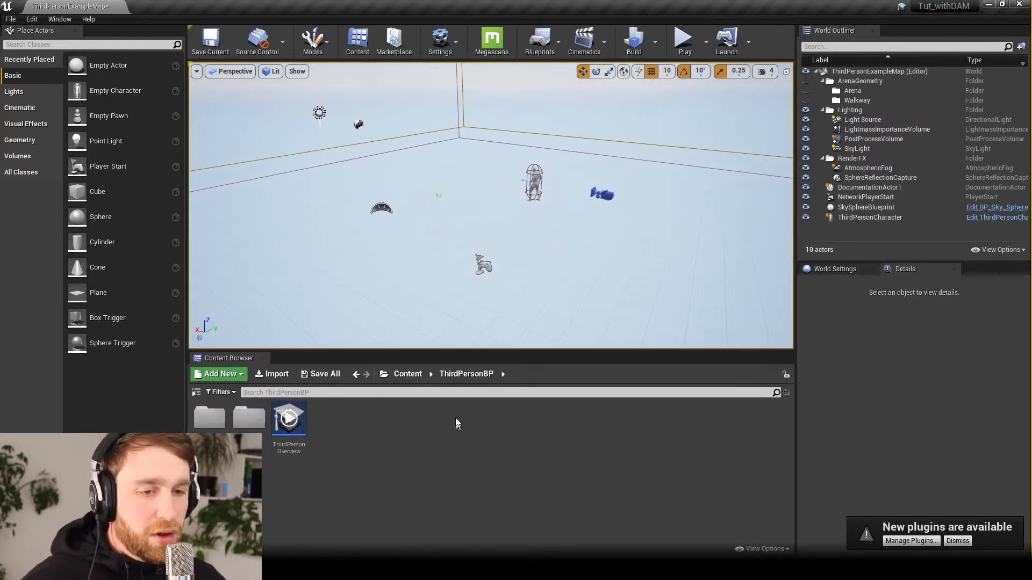
{"action": "left_click", "coordinate": [408, 375]}
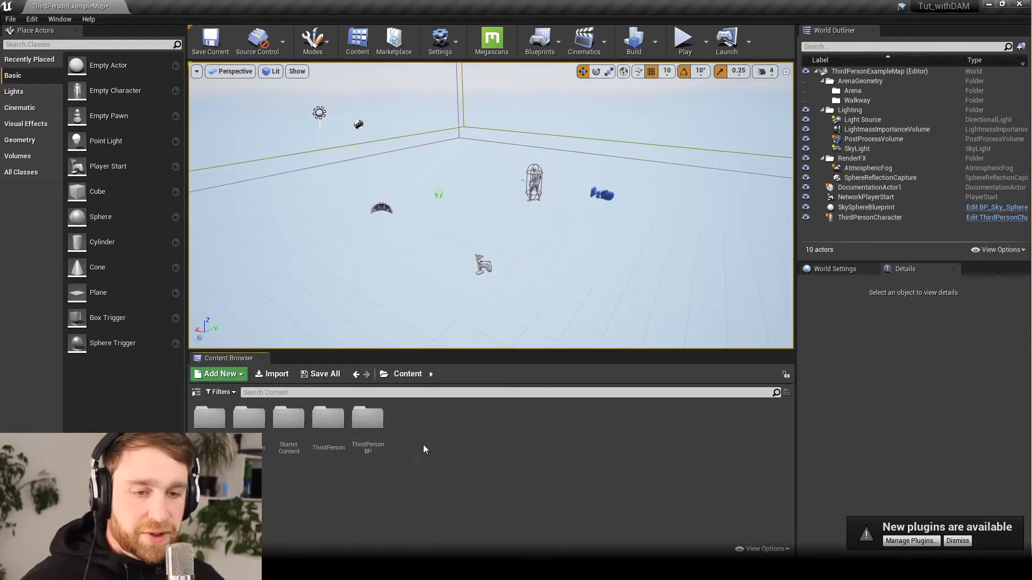
{"action": "left_click", "coordinate": [991, 6]}
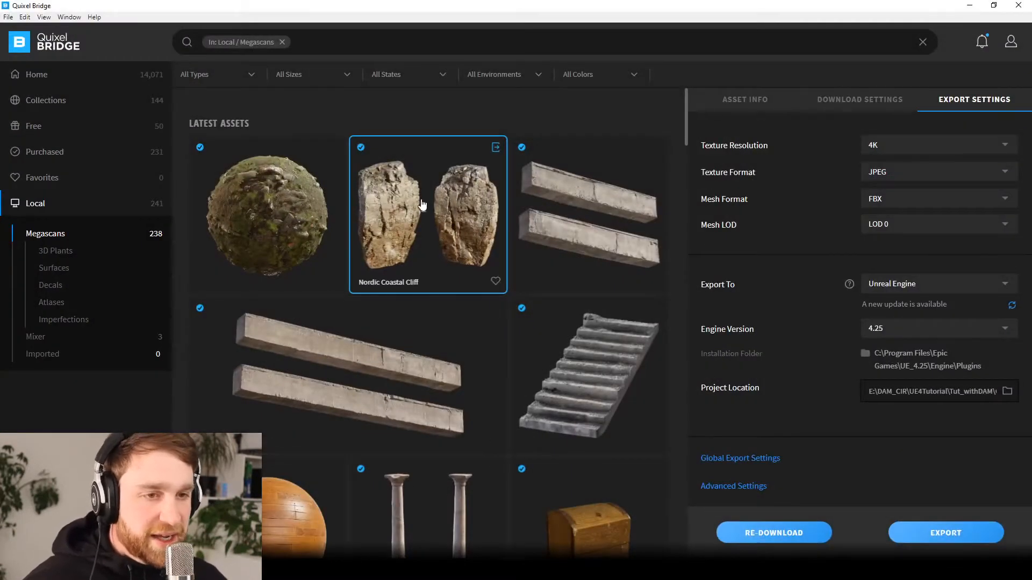
{"action": "left_click", "coordinate": [495, 150]}
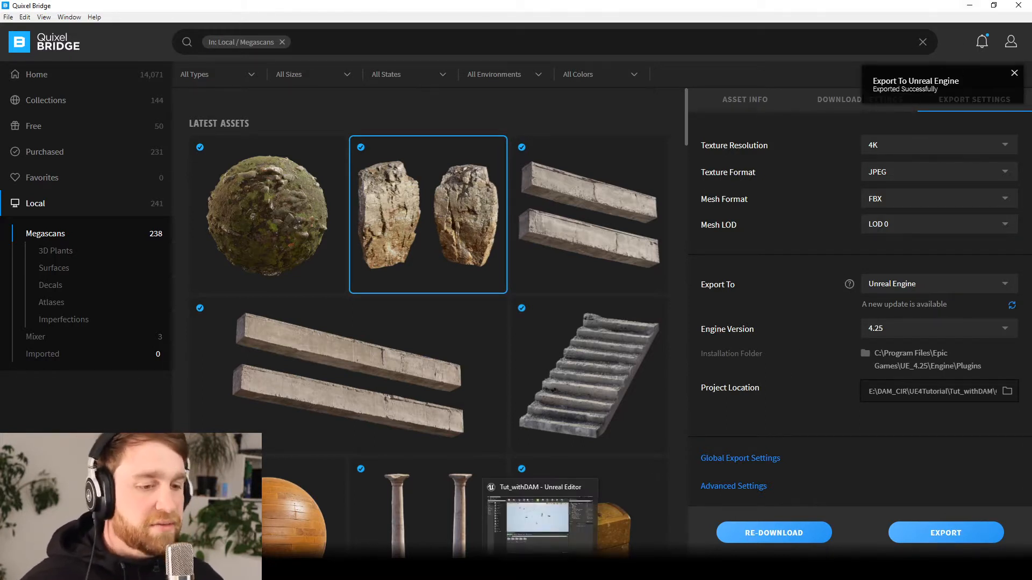
- Switch to Unreal Editor, close the import message log and place the cliff mesh ulmiccava_LOD0 in the level
{"action": "left_click", "coordinate": [541, 570]}
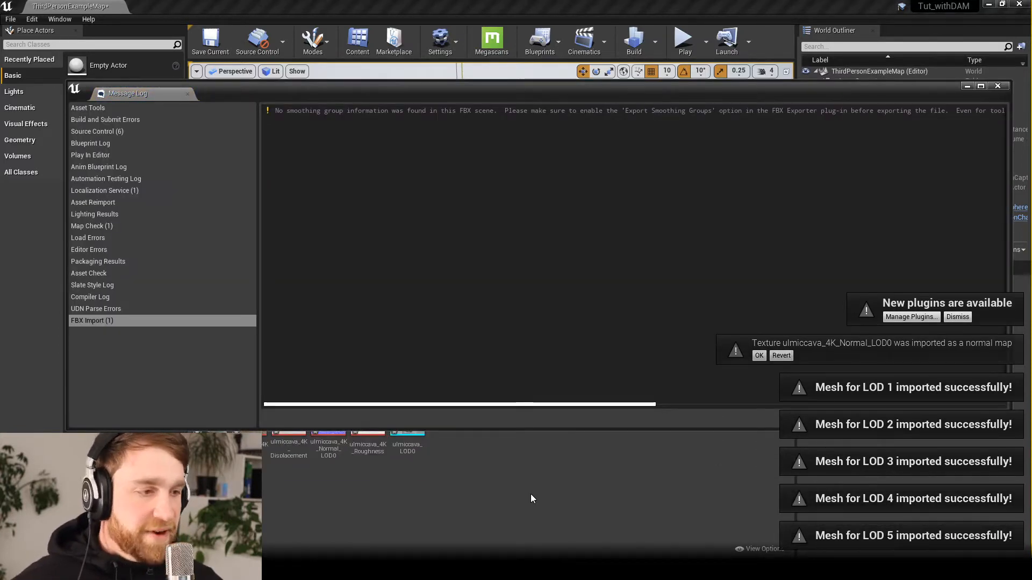
{"action": "left_click", "coordinate": [1004, 87]}
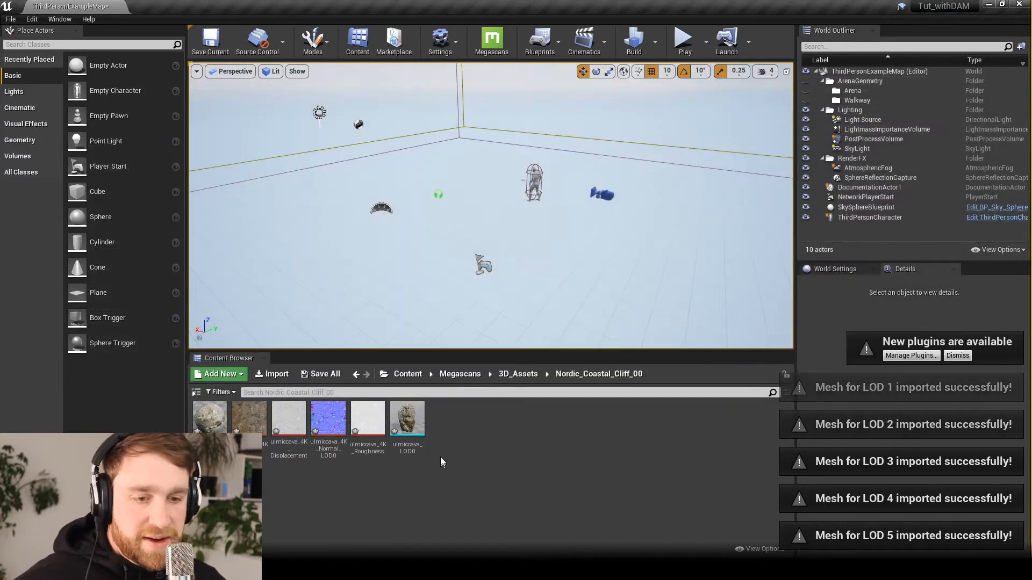
{"action": "left_click_drag", "start_coordinate": [409, 422], "coordinate": [462, 190]}
{"action": "left_click_drag", "start_coordinate": [594, 255], "coordinate": [484, 272], "text": "alt"}
{"action": "scroll", "coordinate": [603, 194], "scroll_direction": "down", "scroll_amount": 5}
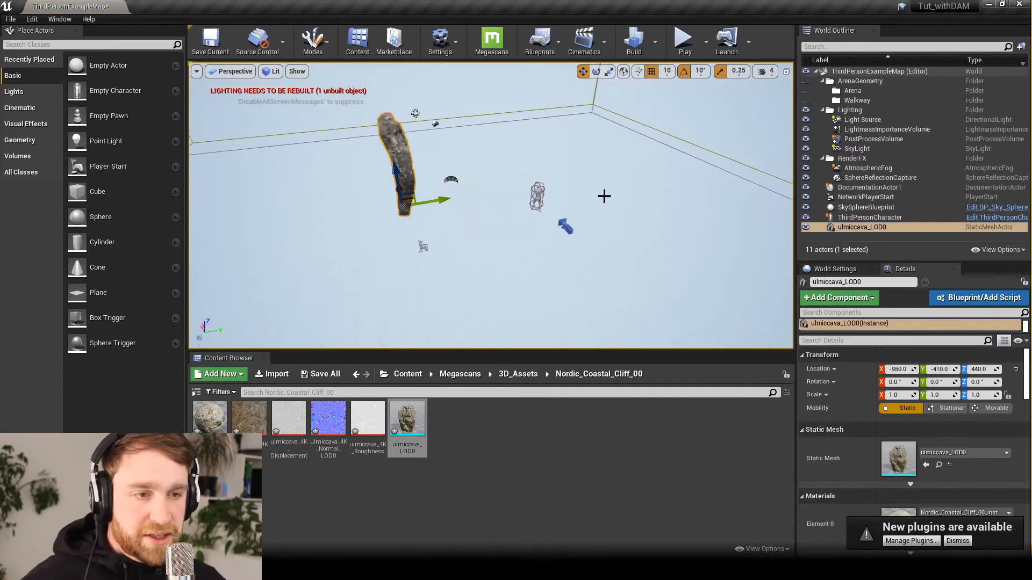
- Rotate the cliff mesh 90° about Z and move it to location X 0, Y 410, Z 200
{"action": "left_click_drag", "start_coordinate": [601, 200], "coordinate": [463, 204], "text": "alt"}
{"action": "left_click_drag", "start_coordinate": [411, 151], "coordinate": [606, 231]}
{"action": "key", "text": "e"}
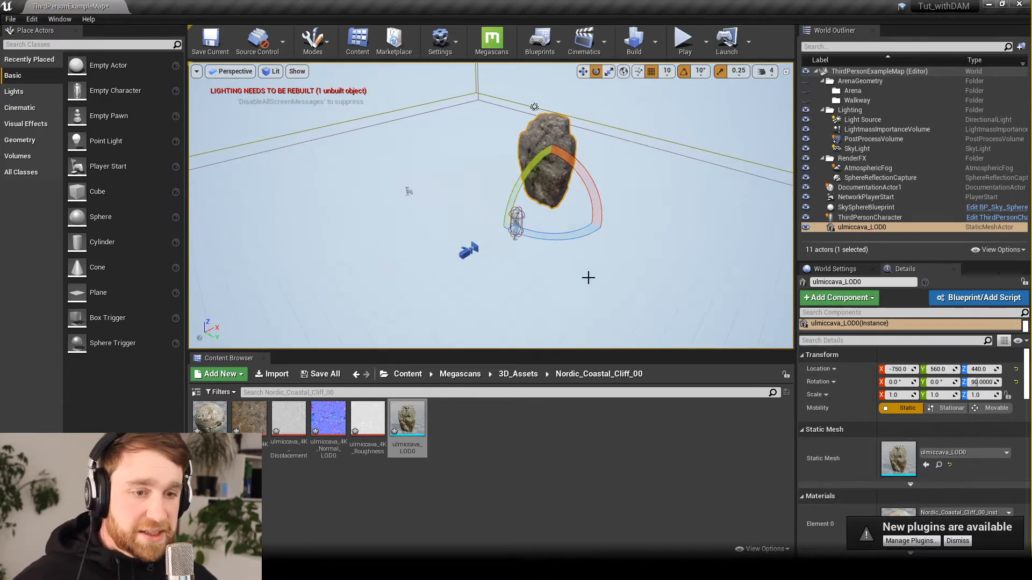
{"action": "scroll", "coordinate": [590, 270], "scroll_direction": "up", "scroll_amount": 5}
{"action": "left_click_drag", "start_coordinate": [590, 271], "coordinate": [635, 298], "text": "alt"}
{"action": "key", "text": "w"}
{"action": "left_click_drag", "start_coordinate": [621, 151], "coordinate": [600, 224]}
{"action": "left_click_drag", "start_coordinate": [628, 265], "coordinate": [718, 228], "text": "alt"}
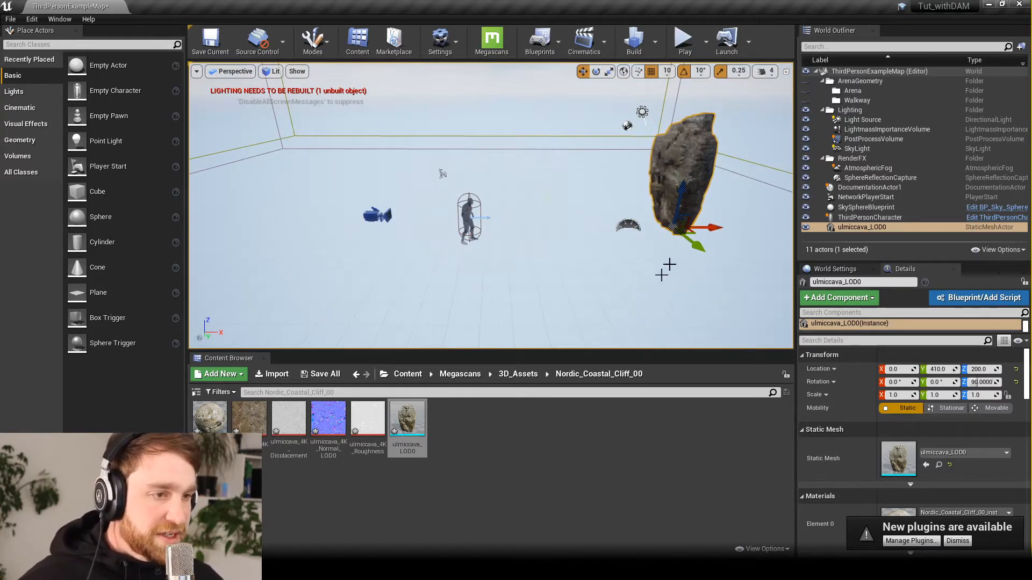
{"action": "middle_click_drag", "start_coordinate": [696, 275], "coordinate": [759, 254]}
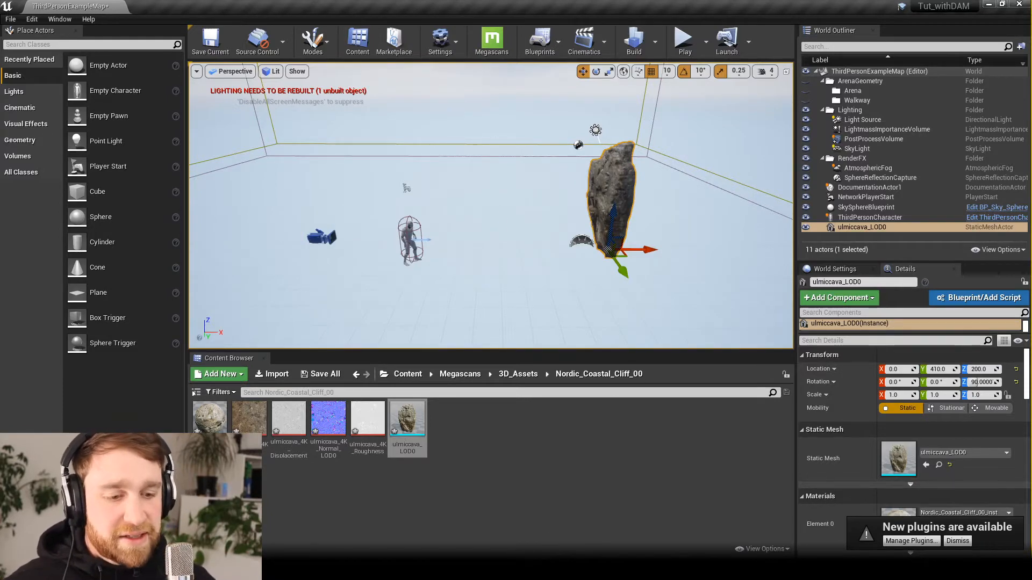
- Switch to Quixel Bridge and browse the full 3D Assets library for rocks and props
{"action": "left_click", "coordinate": [508, 519]}
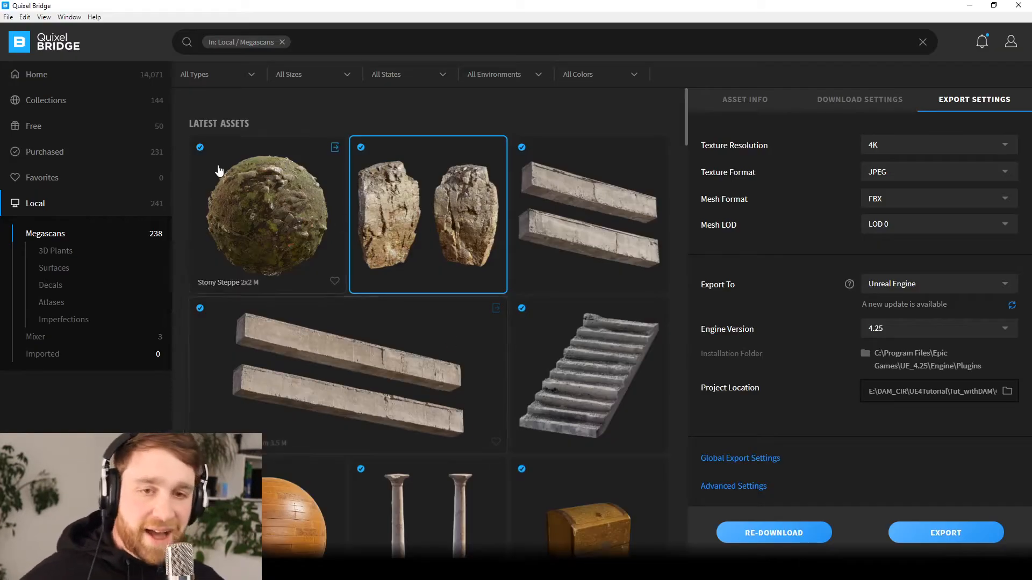
{"action": "left_click", "coordinate": [47, 78]}
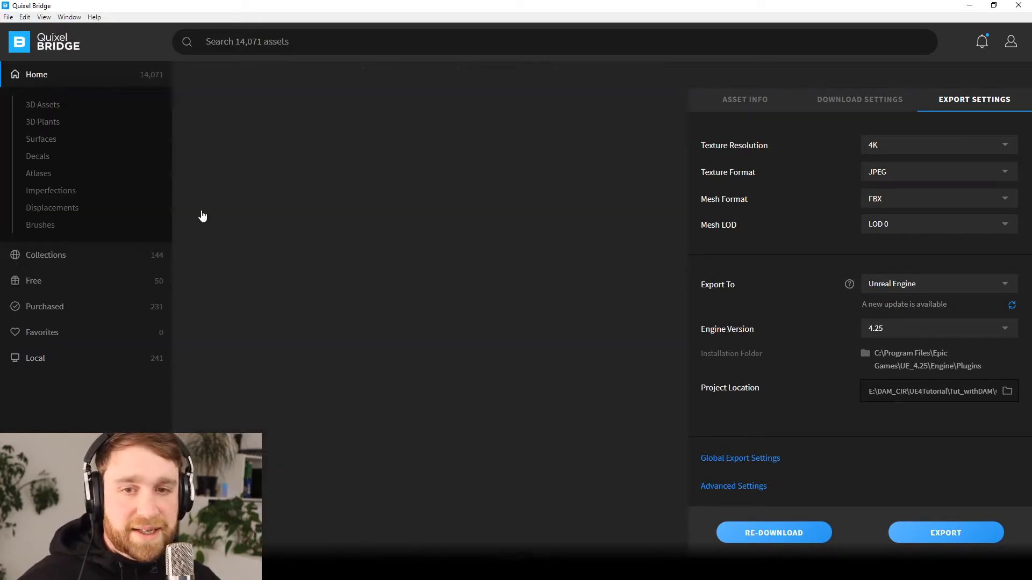
{"action": "left_click", "coordinate": [47, 105]}
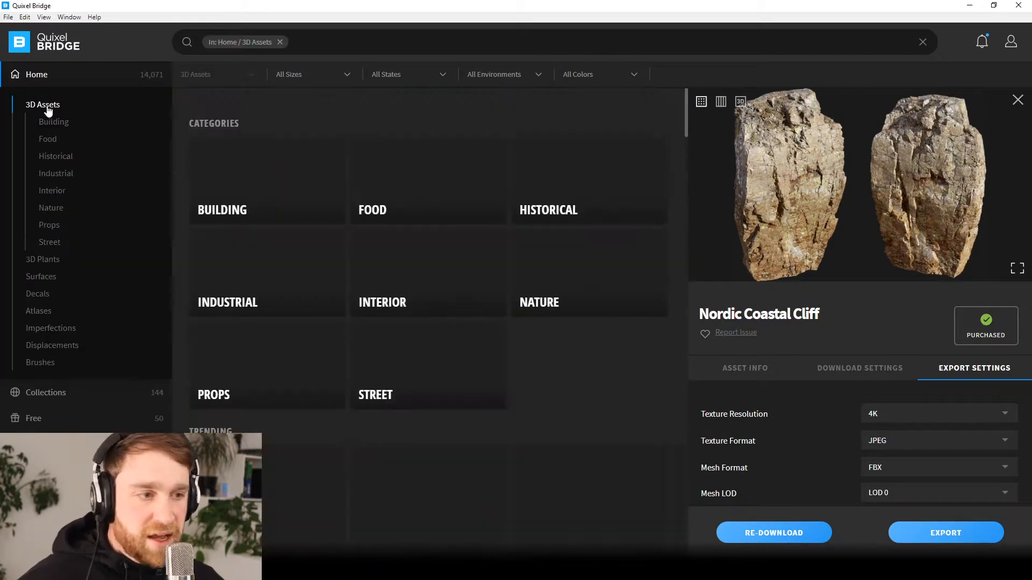
{"action": "scroll", "coordinate": [458, 253], "scroll_direction": "down", "scroll_amount": 15}
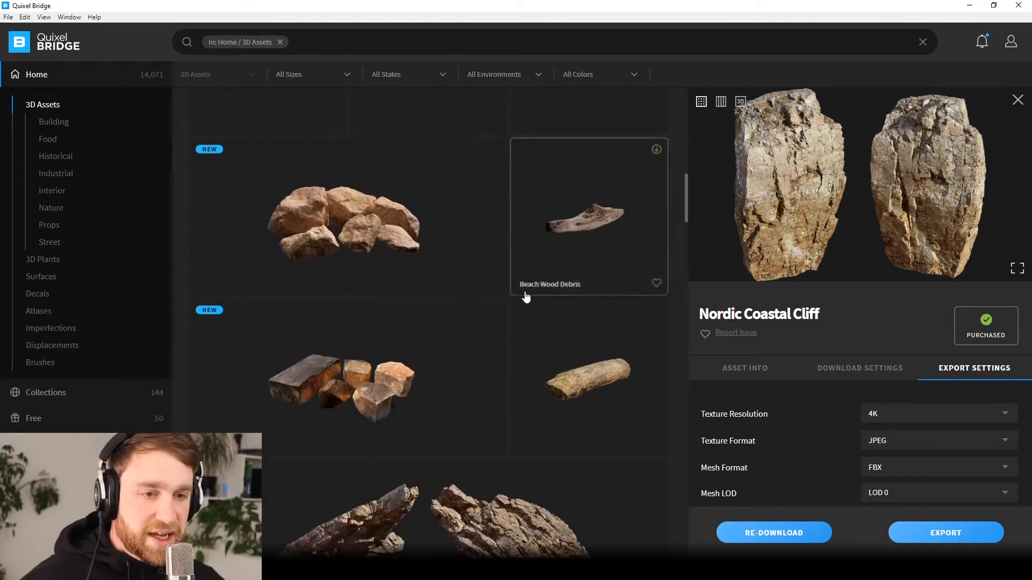
{"action": "scroll", "coordinate": [520, 289], "scroll_direction": "down", "scroll_amount": 10}
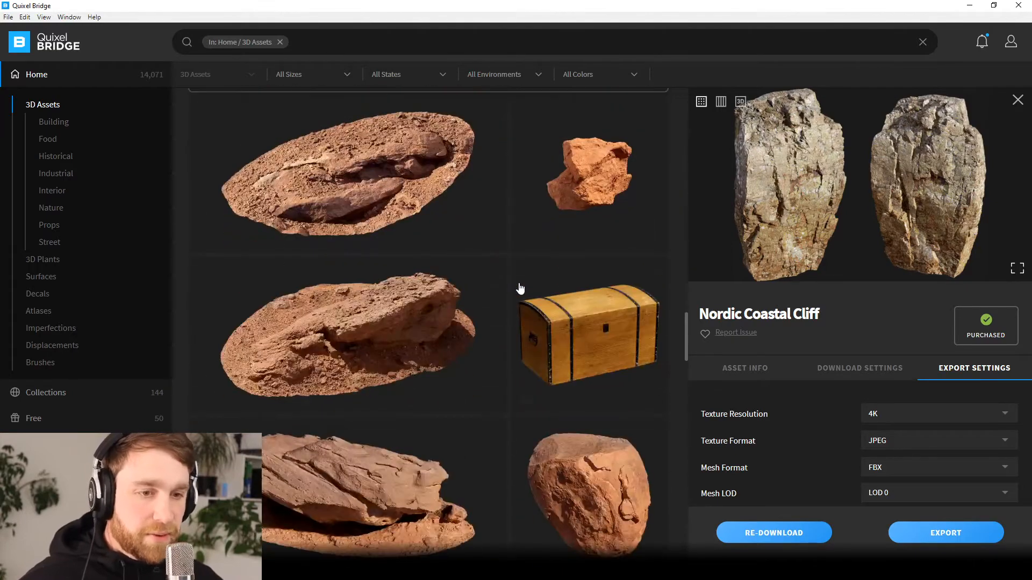
{"action": "scroll", "coordinate": [520, 288], "scroll_direction": "down", "scroll_amount": 5}
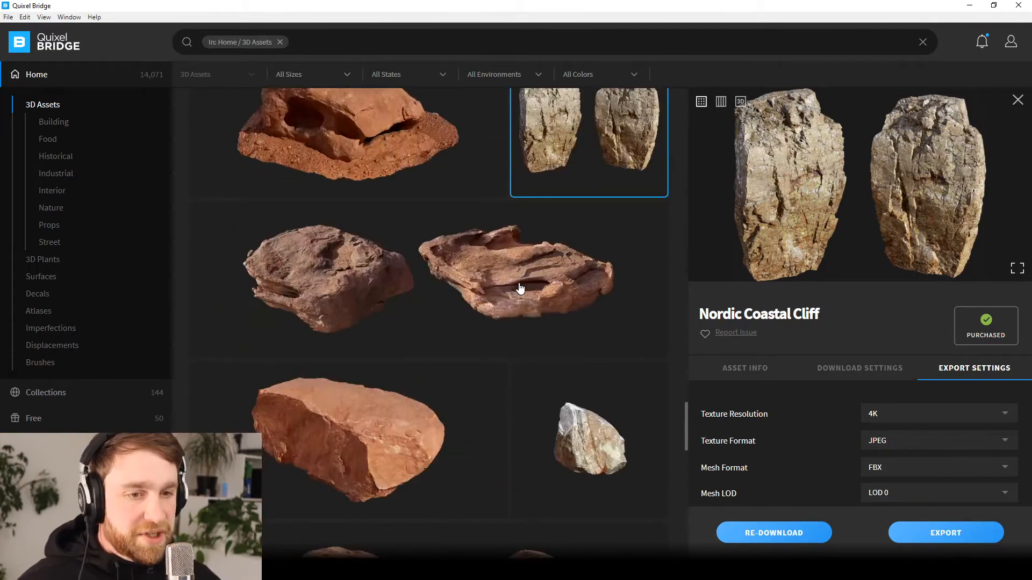
{"action": "scroll", "coordinate": [521, 288], "scroll_direction": "down", "scroll_amount": 10}
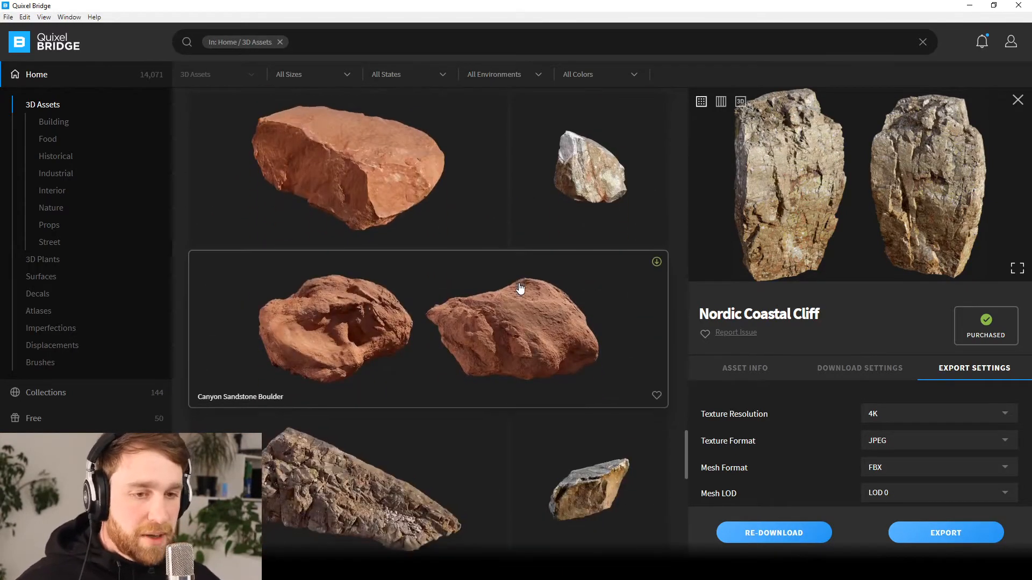
{"action": "scroll", "coordinate": [513, 310], "scroll_direction": "down", "scroll_amount": 5}
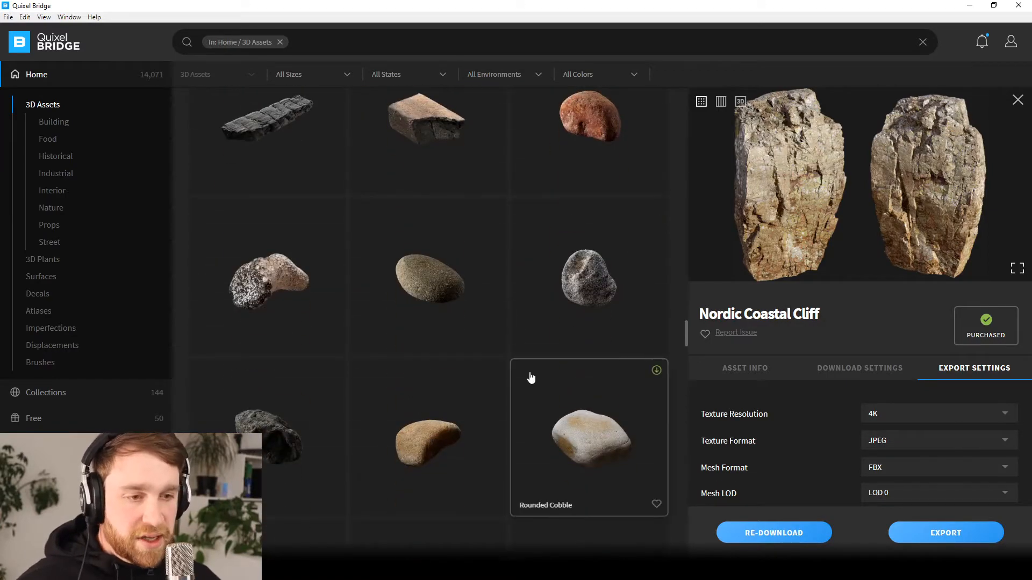
{"action": "scroll", "coordinate": [517, 387], "scroll_direction": "down", "scroll_amount": 6}
{"action": "scroll", "coordinate": [498, 395], "scroll_direction": "down", "scroll_amount": 10}
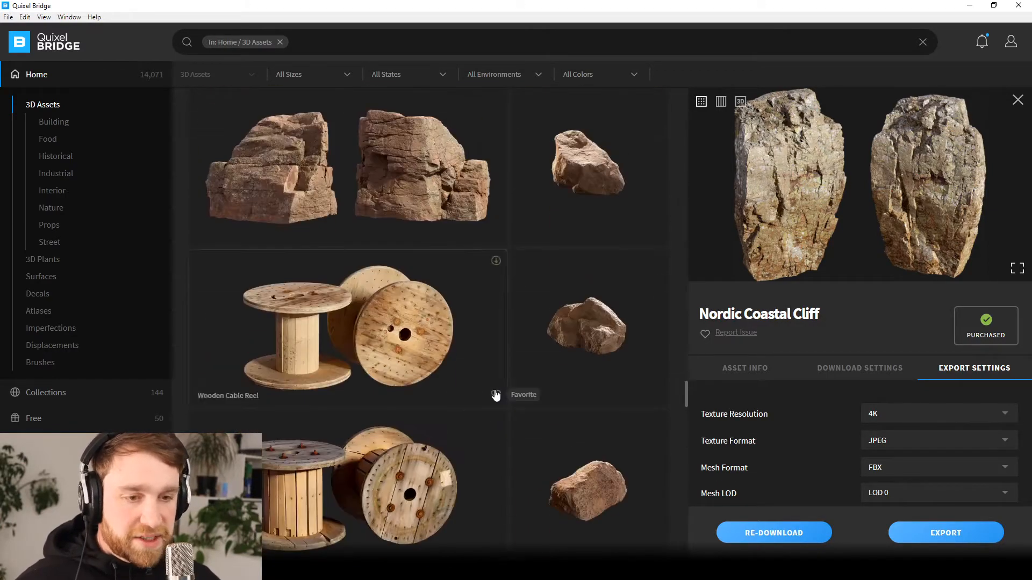
- Look through the canyon sandstone boulders, smaller rocks and wooden props among the 3D assets
{"action": "scroll", "coordinate": [495, 397], "scroll_direction": "down", "scroll_amount": 10}
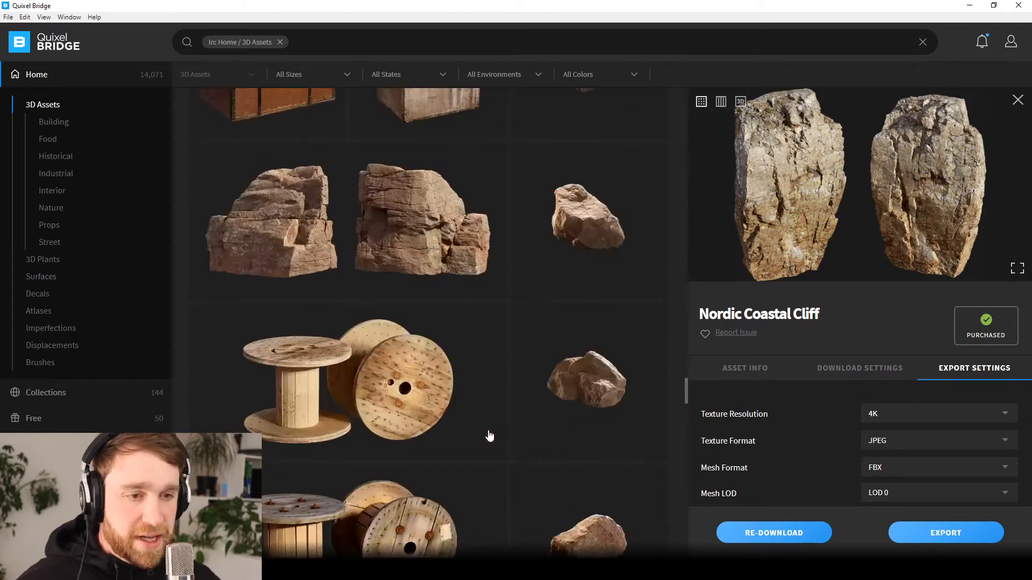
{"action": "scroll", "coordinate": [490, 438], "scroll_direction": "down", "scroll_amount": 8}
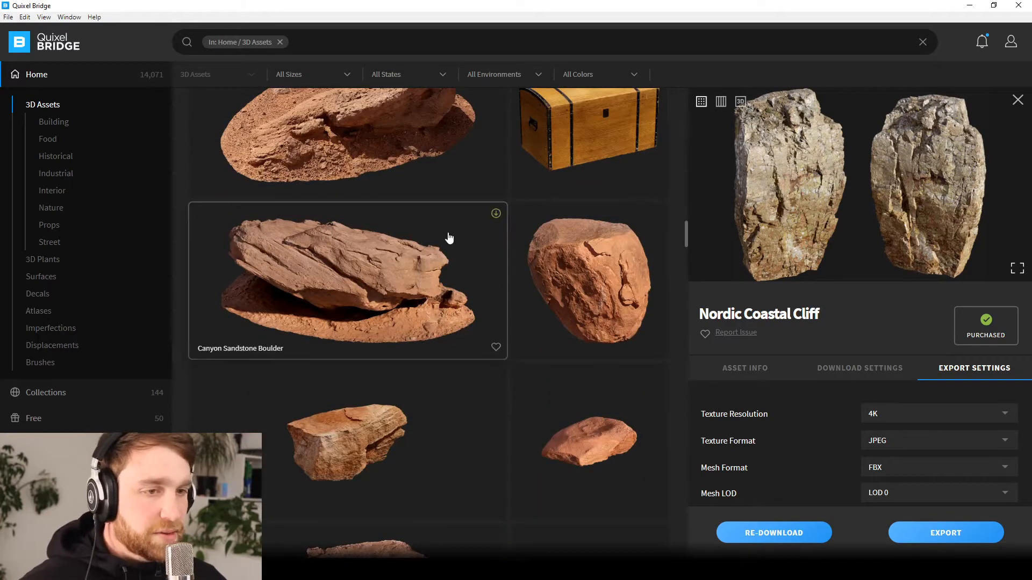
{"action": "scroll", "coordinate": [441, 321], "scroll_direction": "up", "scroll_amount": 5}
{"action": "scroll", "coordinate": [442, 321], "scroll_direction": "up", "scroll_amount": 10}
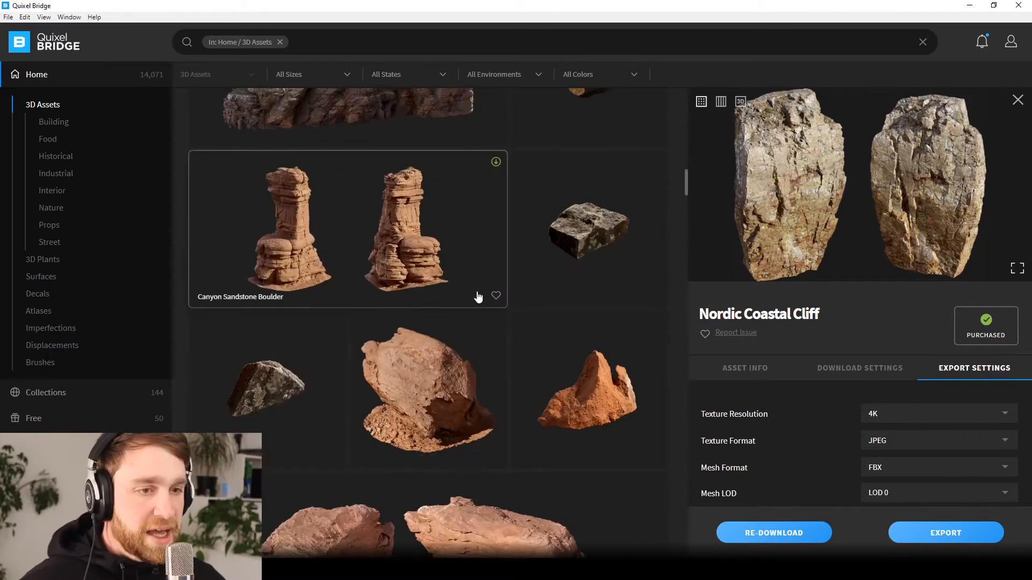
{"action": "scroll", "coordinate": [461, 309], "scroll_direction": "up", "scroll_amount": 8}
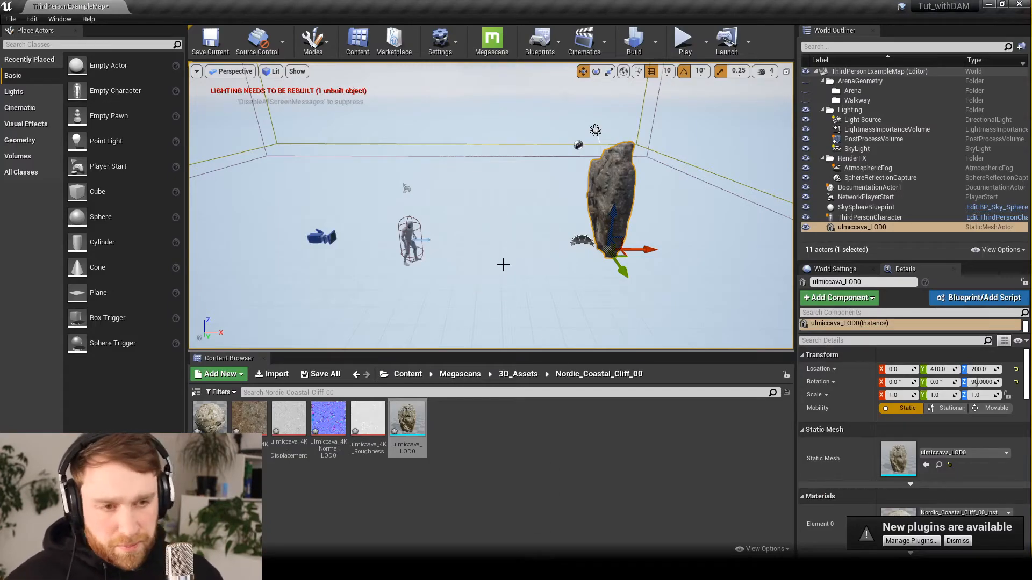
- Switch to Unreal Editor and enlarge the level viewport by shrinking the Content Browser and Place Actors areas
{"action": "left_click_drag", "start_coordinate": [475, 257], "coordinate": [502, 257], "text": "alt"}
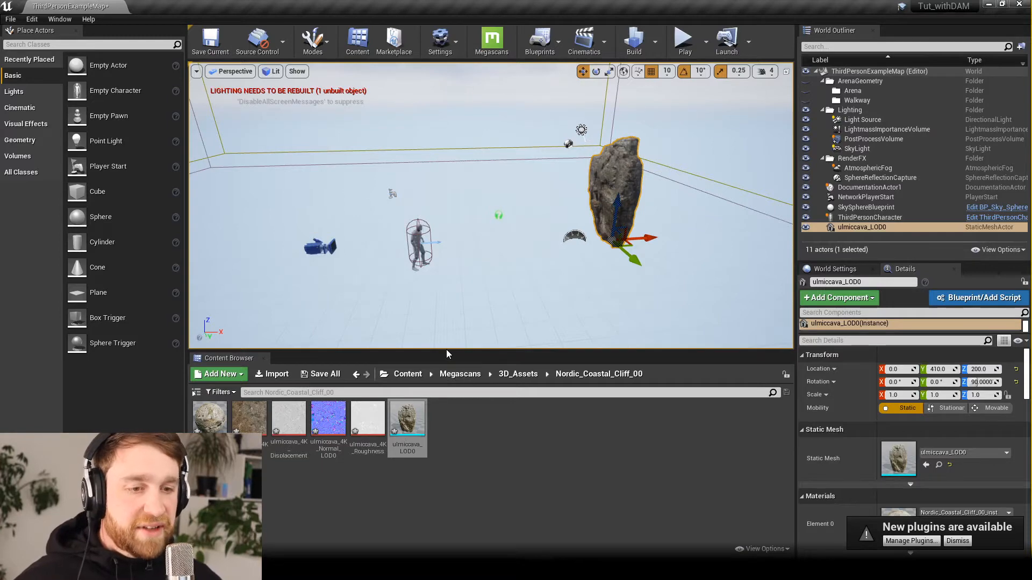
{"action": "left_click_drag", "start_coordinate": [446, 351], "coordinate": [443, 470]}
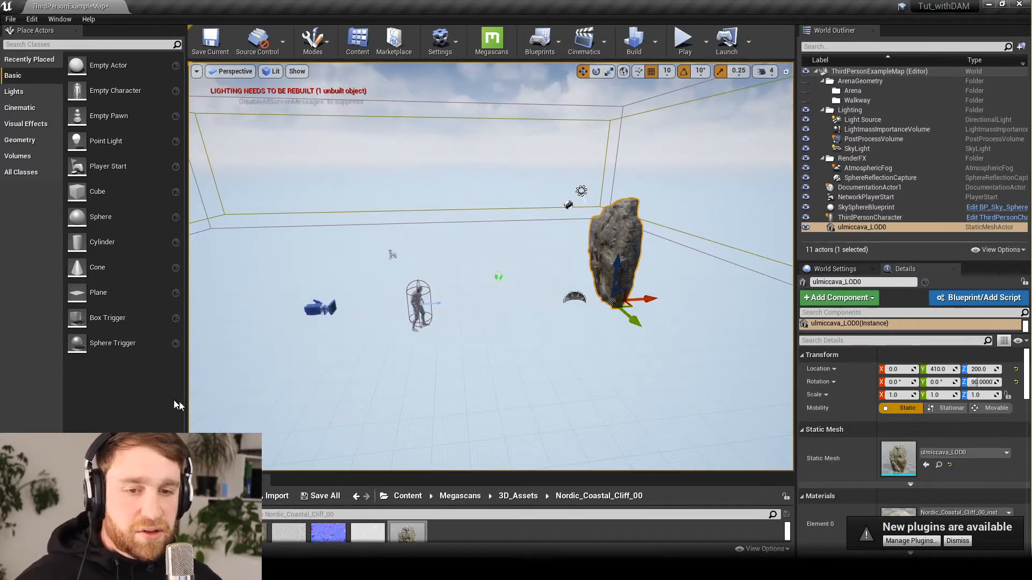
{"action": "left_click_drag", "start_coordinate": [188, 395], "coordinate": [147, 394]}
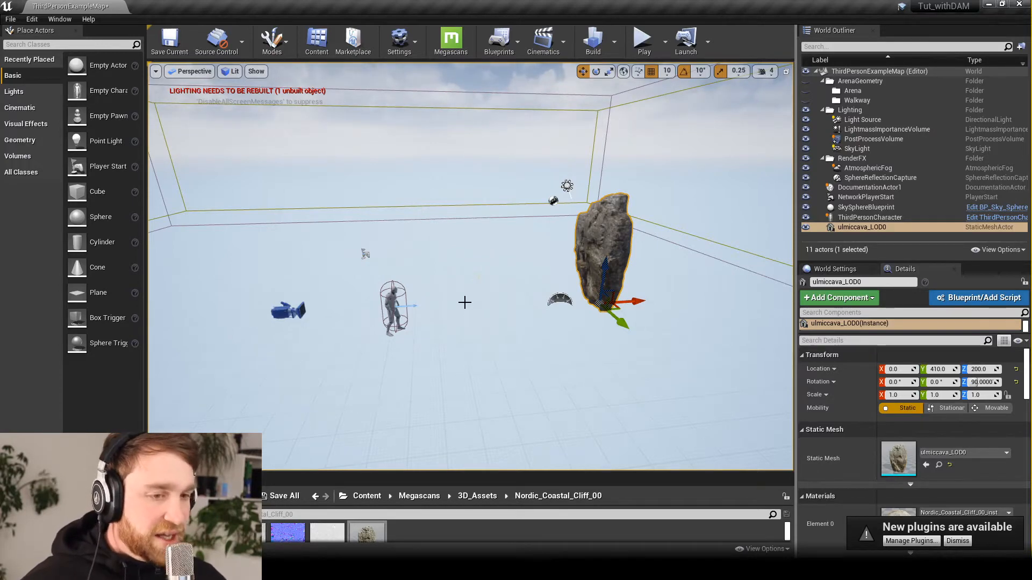
- Pan, turn, orbit and dolly the perspective view around the third-person character and the cliff mesh
{"action": "middle_click_drag", "start_coordinate": [470, 269], "coordinate": [530, 264]}
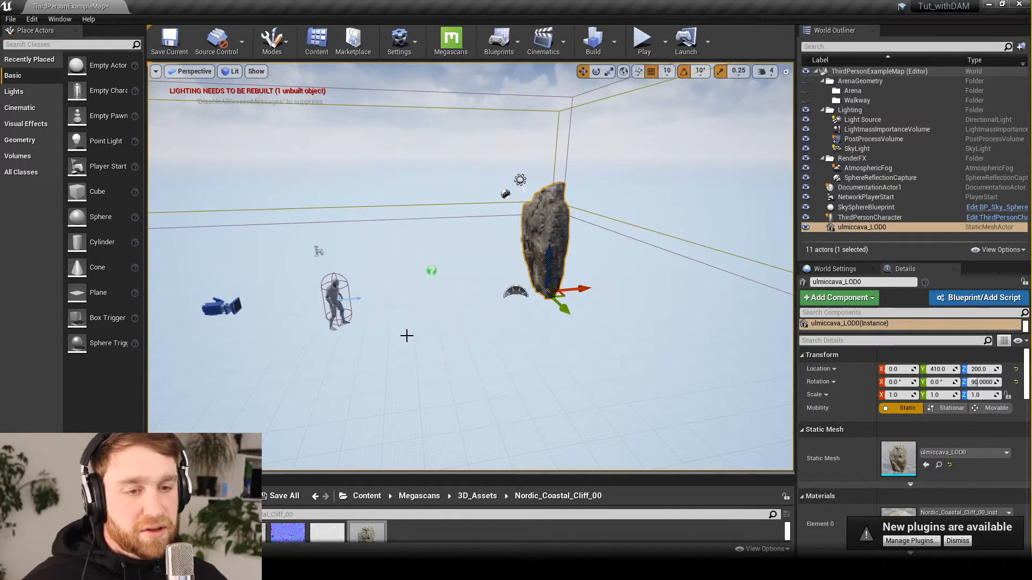
{"action": "mouse_move", "coordinate": [407, 336]}
{"action": "right_mouse_down"}
{"action": "mouse_move", "coordinate": [468, 334]}
{"action": "mouse_move", "coordinate": [472, 351]}
{"action": "mouse_move", "coordinate": [317, 328]}
{"action": "mouse_move", "coordinate": [467, 327]}
{"action": "mouse_move", "coordinate": [395, 321]}
{"action": "mouse_move", "coordinate": [404, 320]}
{"action": "mouse_move", "coordinate": [404, 334]}
{"action": "right_mouse_up"}
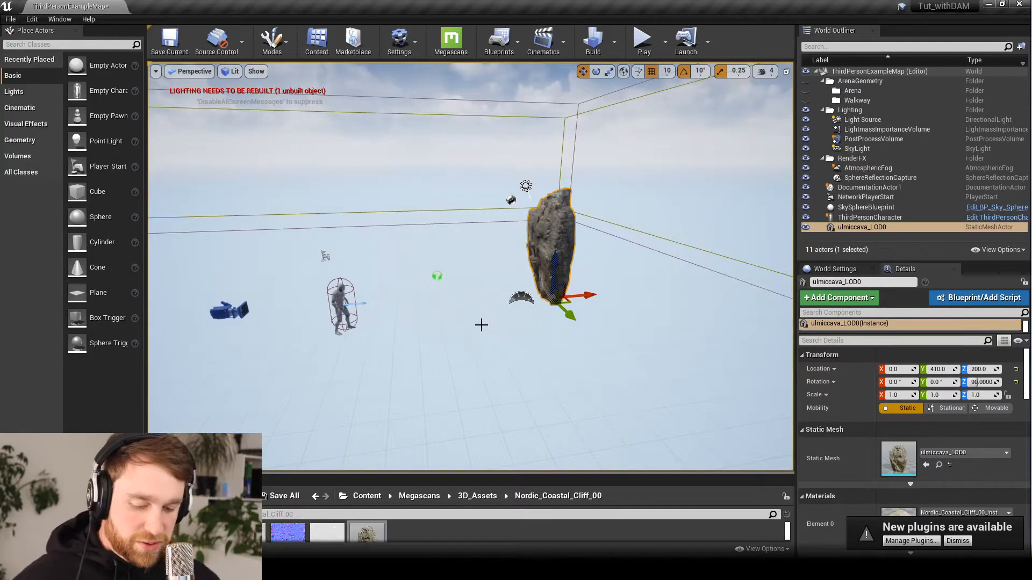
{"action": "left_click_drag", "start_coordinate": [639, 276], "coordinate": [505, 280], "text": "alt"}
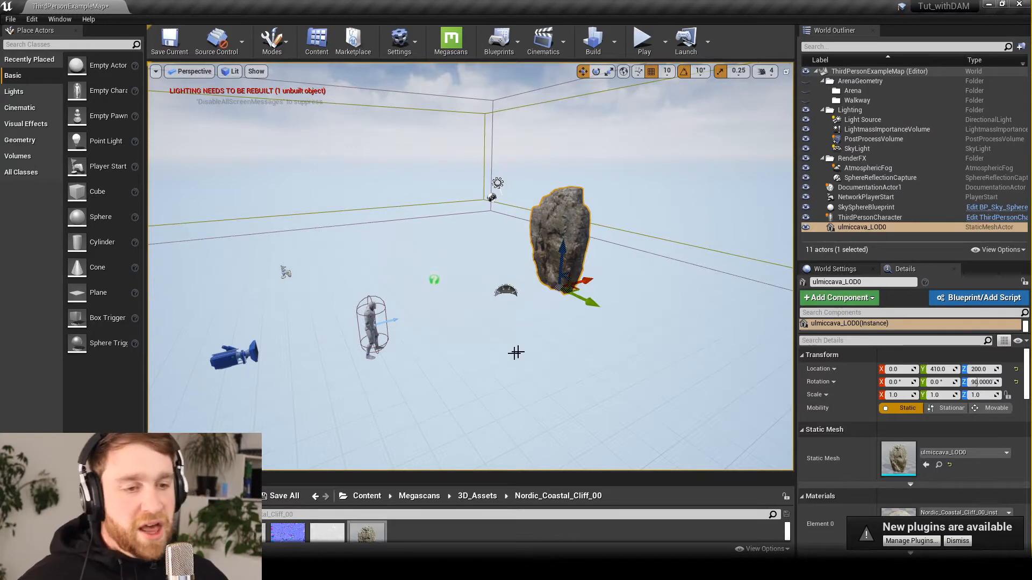
{"action": "left_click_drag", "start_coordinate": [536, 354], "coordinate": [508, 358], "text": "alt"}
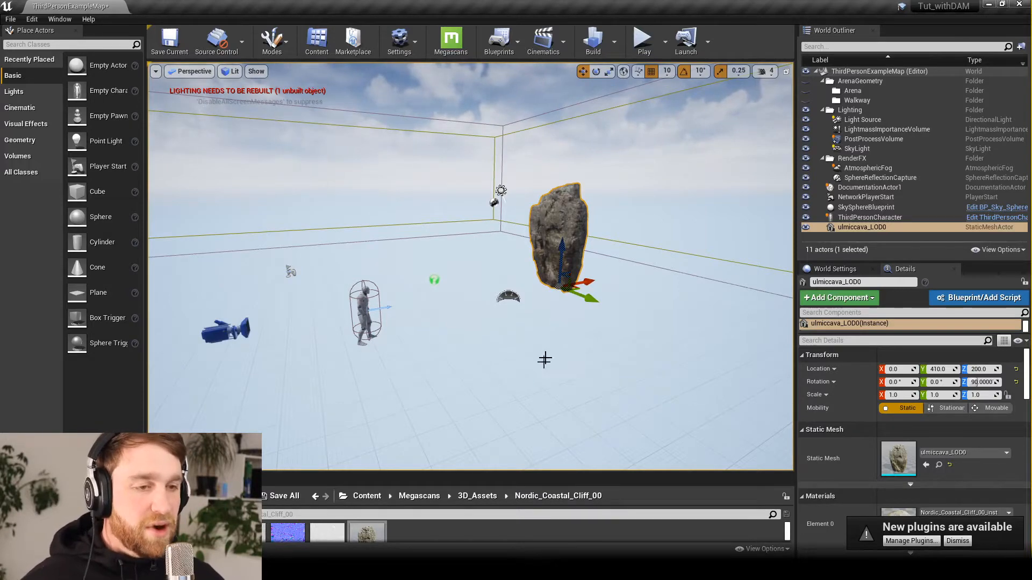
{"action": "mouse_move", "coordinate": [545, 360]}
{"action": "right_mouse_down", "text": "alt"}
{"action": "mouse_move", "coordinate": [602, 361]}
{"action": "mouse_move", "coordinate": [546, 360]}
{"action": "mouse_move", "coordinate": [599, 360]}
{"action": "mouse_move", "coordinate": [561, 360]}
{"action": "right_mouse_up", "text": "alt"}
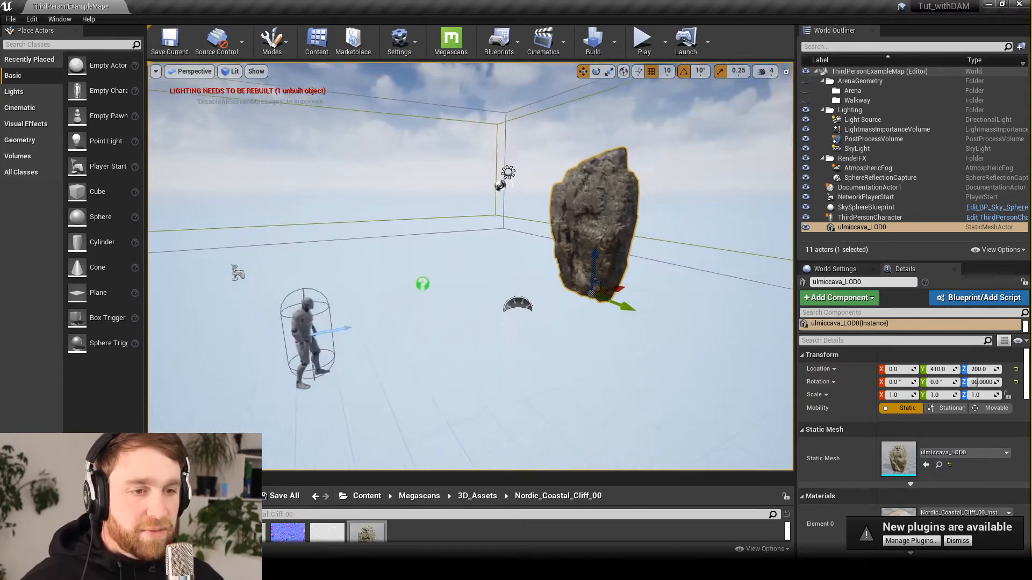
{"action": "mouse_move", "coordinate": [539, 369]}
{"action": "left_mouse_down"}
{"action": "mouse_move", "coordinate": [562, 352]}
{"action": "mouse_move", "coordinate": [539, 372]}
{"action": "left_mouse_up"}
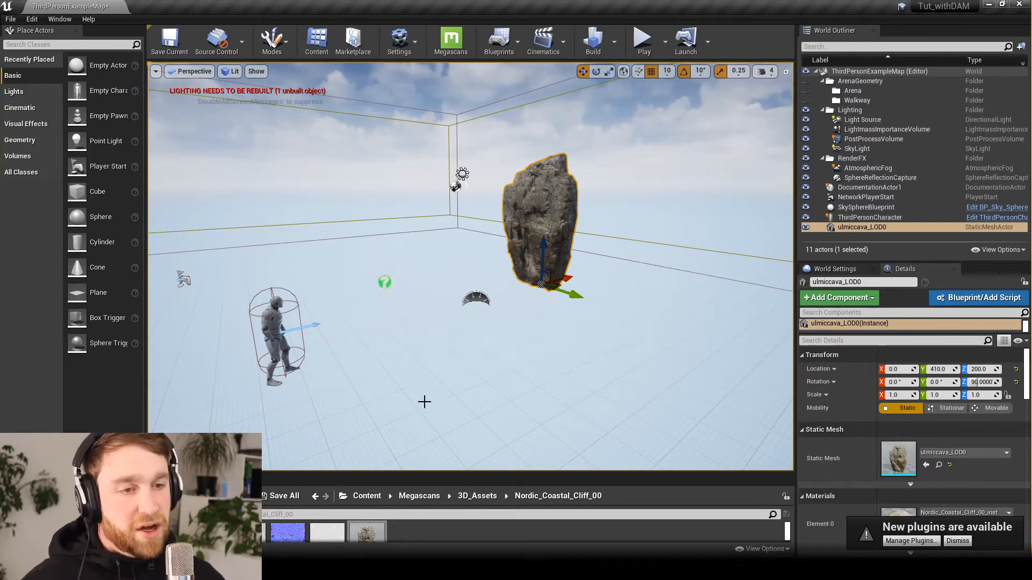
{"action": "left_click_drag", "start_coordinate": [424, 402], "coordinate": [382, 242]}
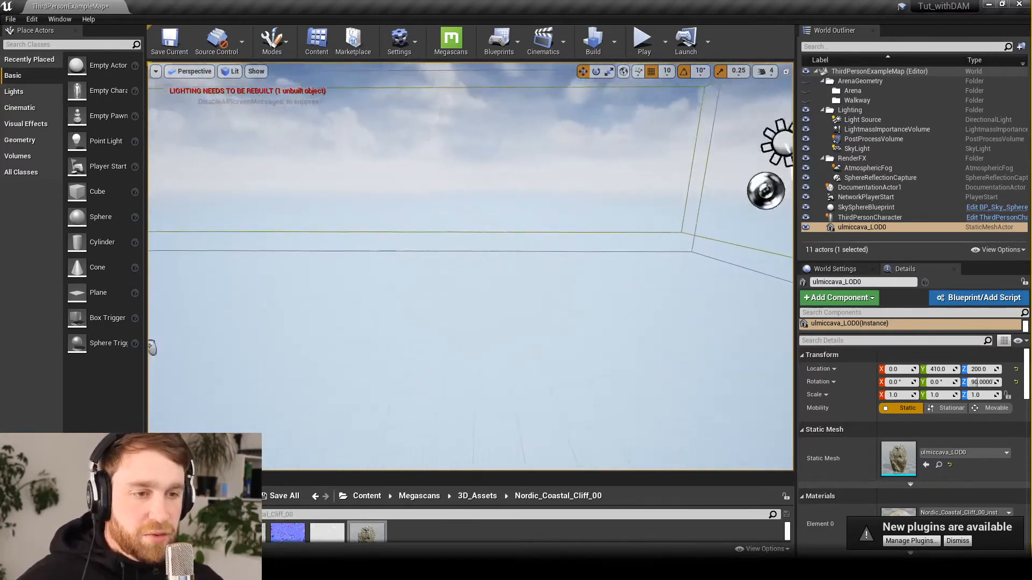
{"action": "left_click_drag", "start_coordinate": [471, 266], "coordinate": [457, 282]}
{"action": "right_click_drag", "start_coordinate": [462, 399], "coordinate": [360, 391]}
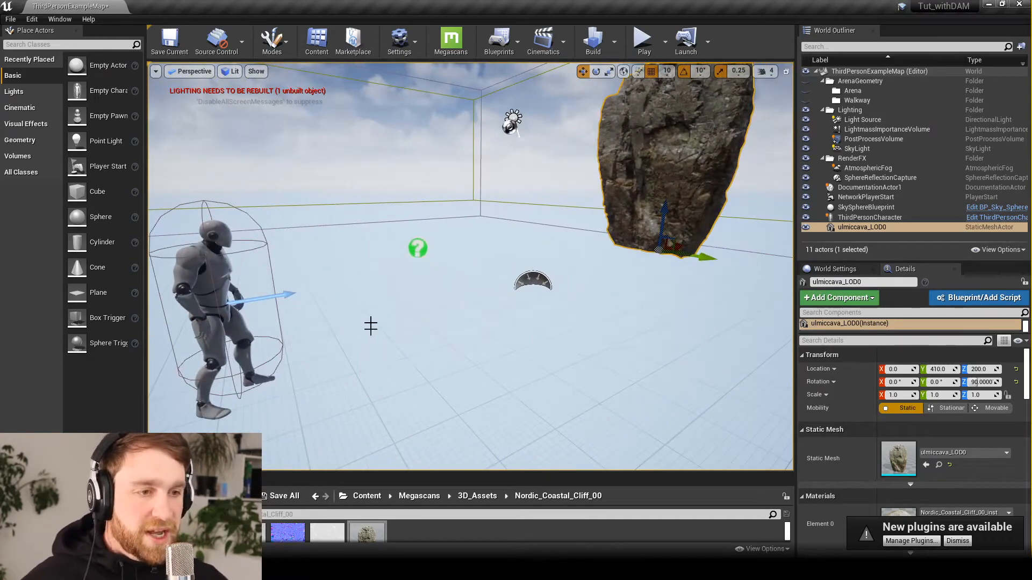
- Fly the camera sideways back and forth in front of the character and the cliff mesh
{"action": "key", "text": "d"}
{"action": "right_click_drag", "start_coordinate": [377, 350], "coordinate": [379, 348]}
{"action": "key", "text": "a"}
{"action": "key", "text": "d"}
{"action": "key", "text": "a"}
{"action": "key", "text": "d"}
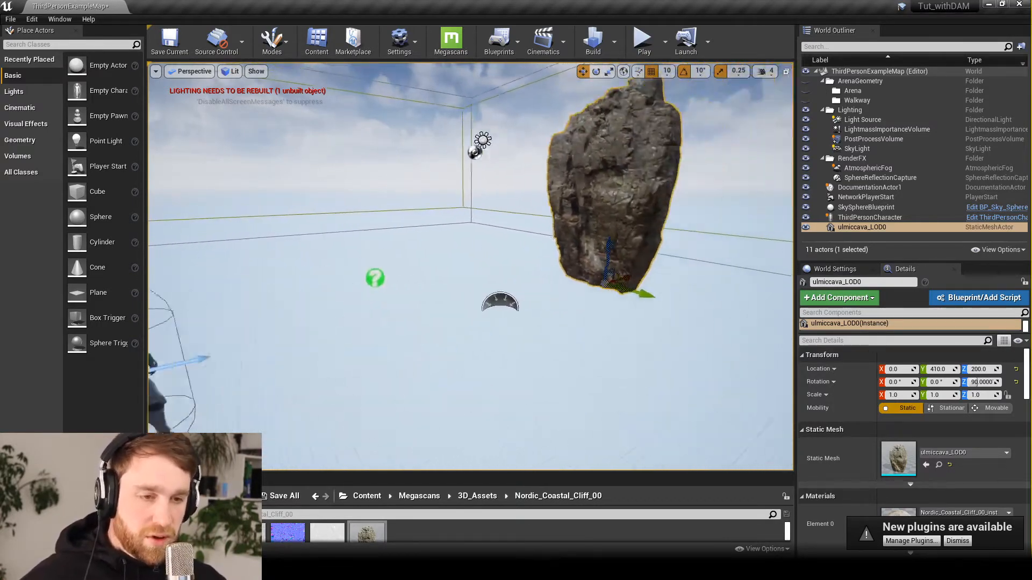
- Examine the cliff mesh and its surroundings from several distances and angles, combining panning, looking around and orbiting
{"action": "middle_click_drag", "start_coordinate": [378, 348], "coordinate": [351, 356]}
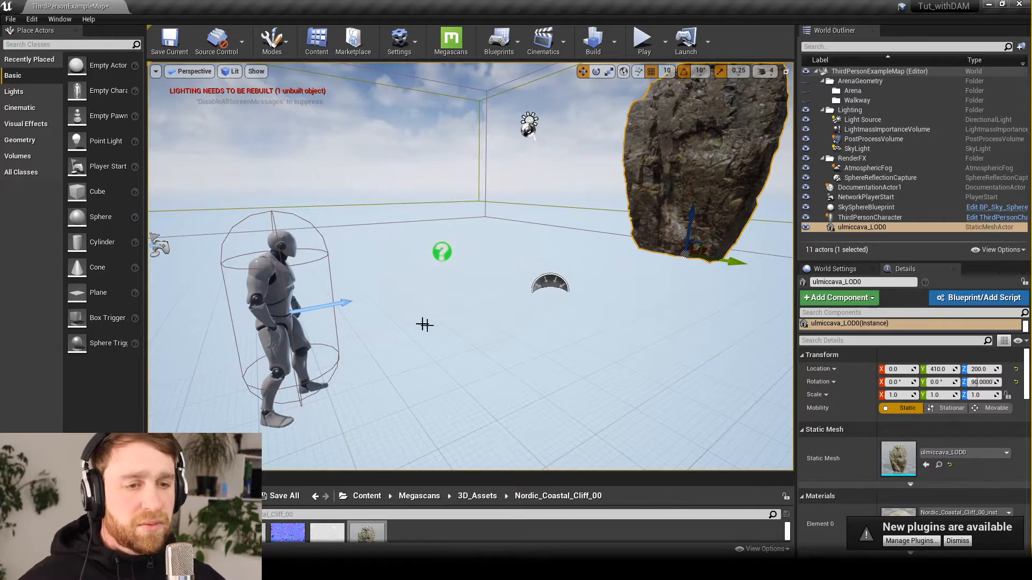
{"action": "right_click_drag", "start_coordinate": [350, 356], "coordinate": [377, 342]}
{"action": "mouse_move", "coordinate": [472, 290]}
{"action": "right_mouse_down"}
{"action": "mouse_move", "coordinate": [517, 287]}
{"action": "mouse_move", "coordinate": [472, 290]}
{"action": "right_mouse_up"}
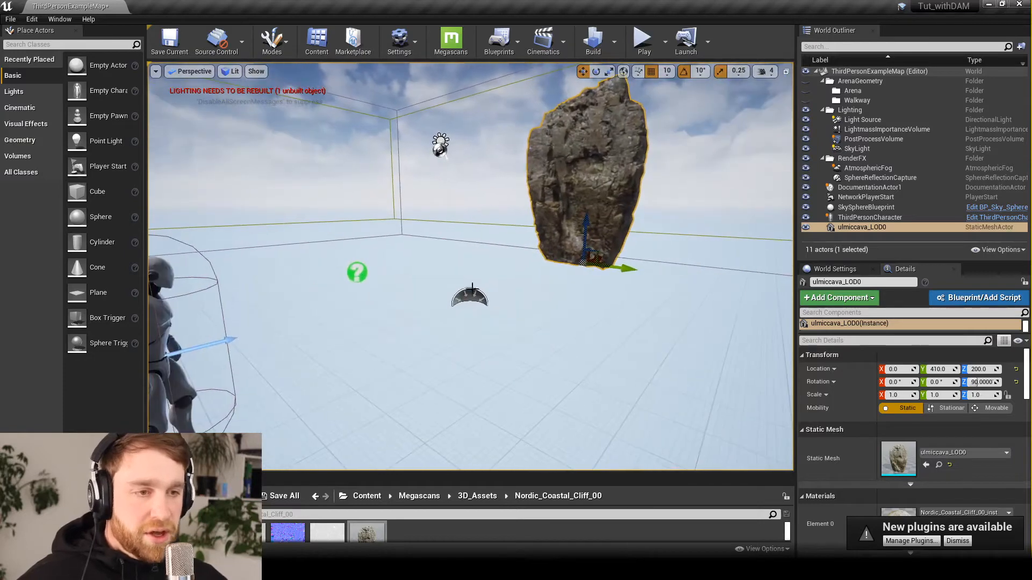
{"action": "middle_click_drag", "start_coordinate": [615, 217], "coordinate": [553, 282]}
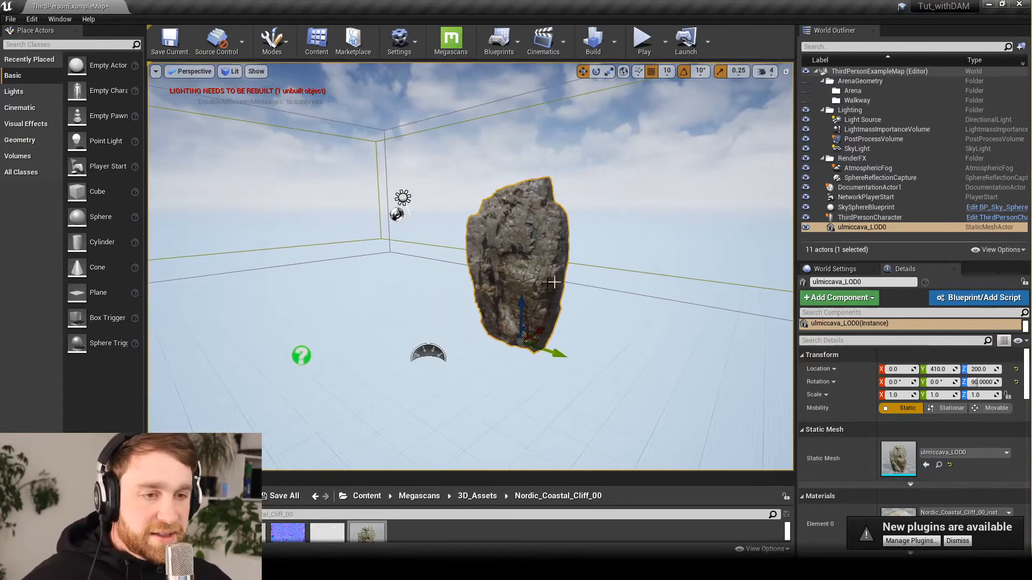
{"action": "left_click_drag", "start_coordinate": [548, 282], "coordinate": [536, 323], "text": "alt"}
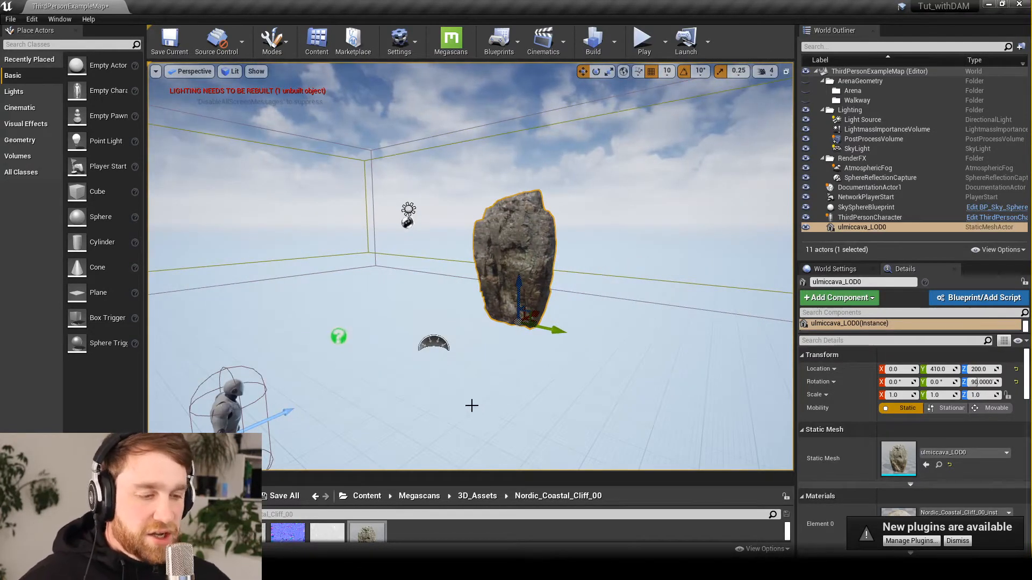
{"action": "left_click_drag", "start_coordinate": [495, 400], "coordinate": [532, 436]}
{"action": "right_click_drag", "start_coordinate": [532, 435], "coordinate": [420, 434]}
{"action": "middle_click_drag", "start_coordinate": [421, 434], "coordinate": [347, 424]}
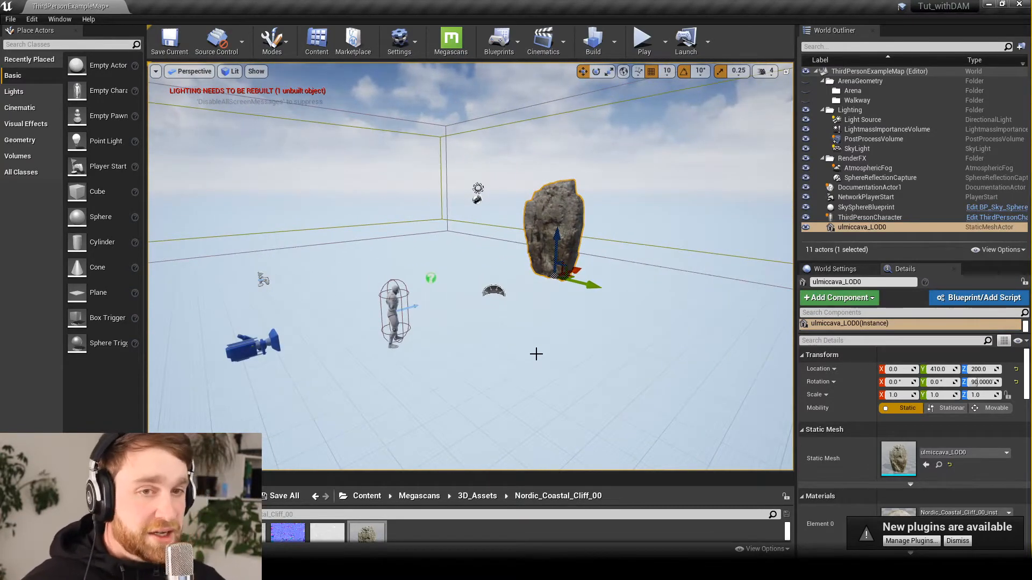
- View the whole level from far outside its bounding volume, and focus the view back on the selected cliff mesh
{"action": "scroll", "coordinate": [540, 331], "scroll_direction": "down", "scroll_amount": 10}
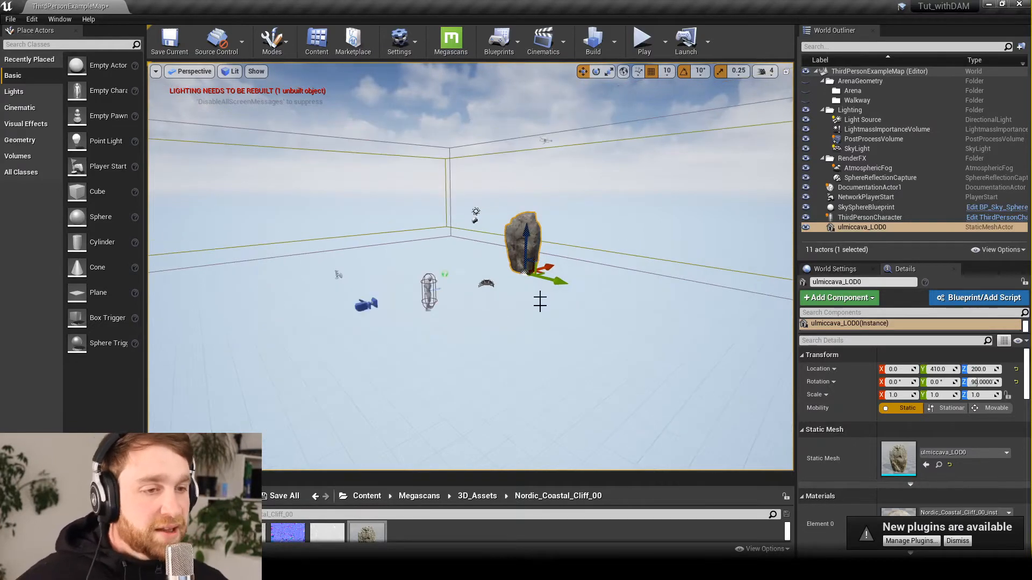
{"action": "left_click_drag", "start_coordinate": [483, 296], "coordinate": [510, 344], "text": "alt"}
{"action": "scroll", "coordinate": [511, 344], "scroll_direction": "down", "scroll_amount": 10}
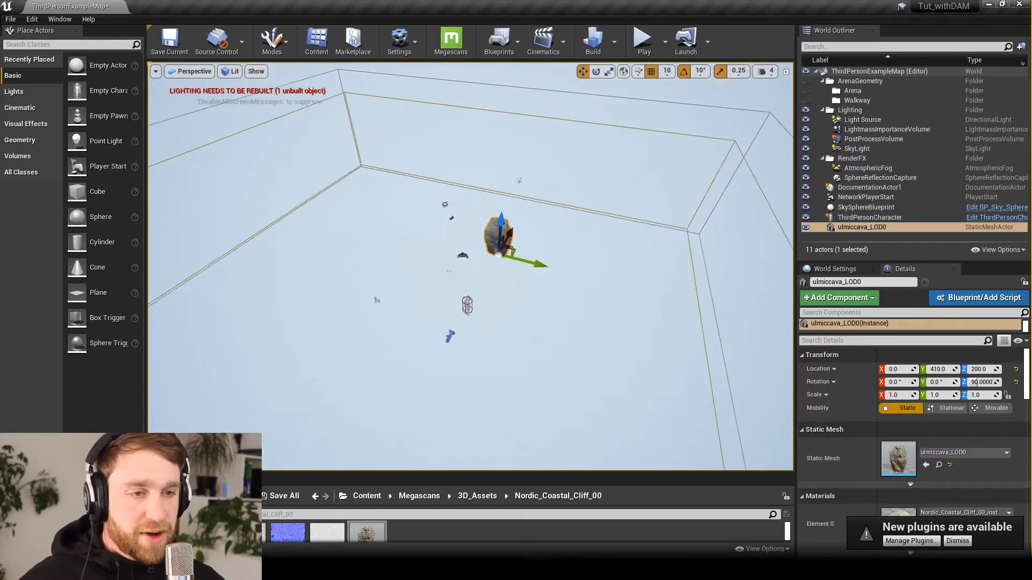
{"action": "scroll", "coordinate": [556, 401], "scroll_direction": "down", "scroll_amount": 5}
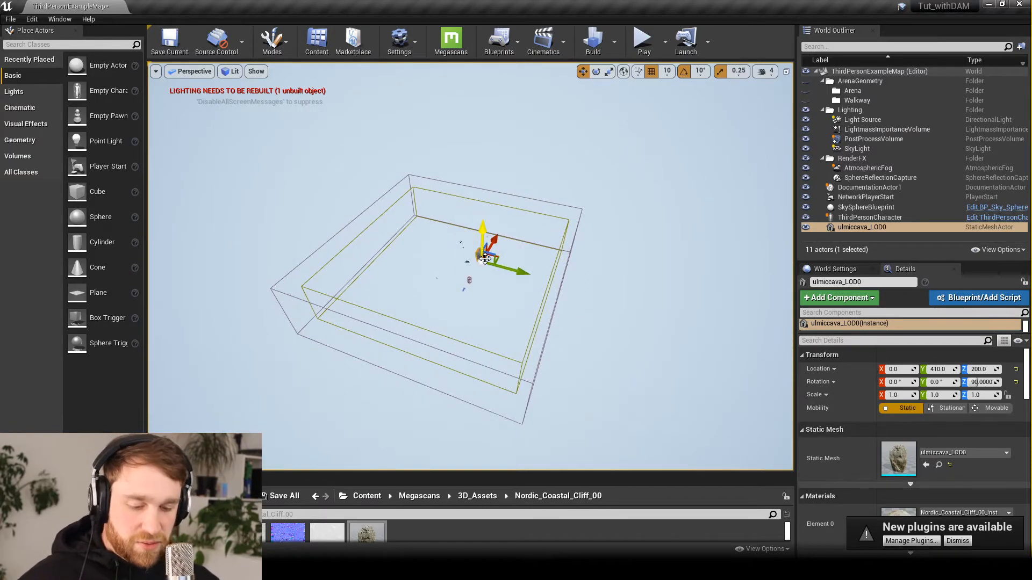
{"action": "key", "text": "f"}
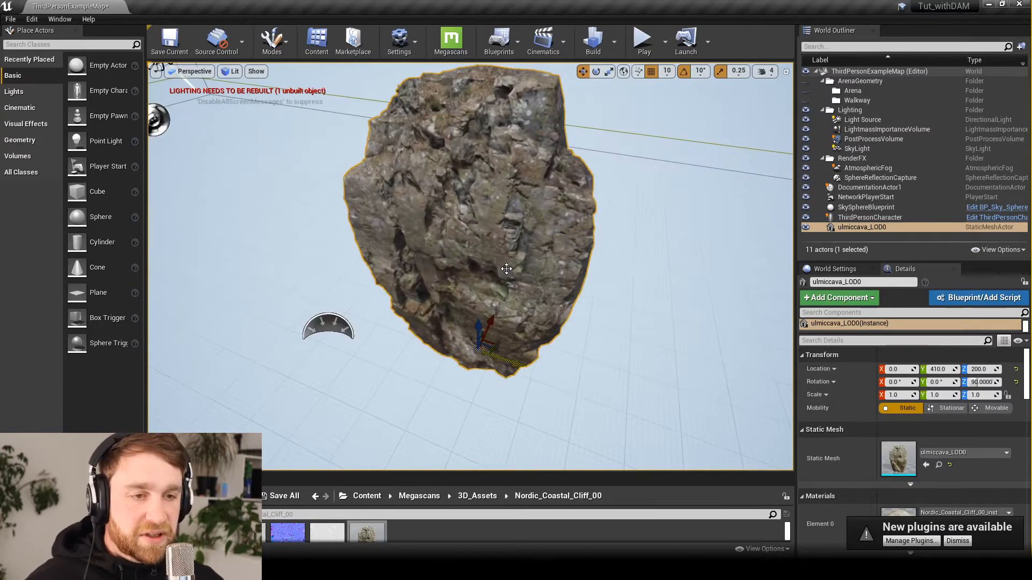
{"action": "scroll", "coordinate": [516, 305], "scroll_direction": "down", "scroll_amount": 5}
{"action": "left_click_drag", "start_coordinate": [517, 302], "coordinate": [521, 290], "text": "alt"}
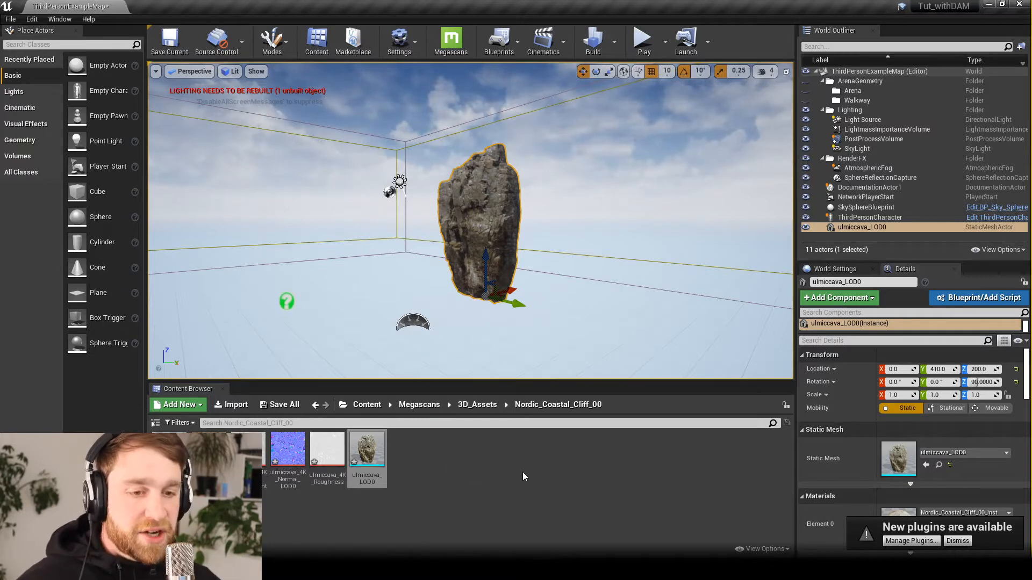
- Enlarge the Content Browser, look into the Meshes folder inside Geometry, and return to the root Content folder
{"action": "left_click", "coordinate": [366, 407]}
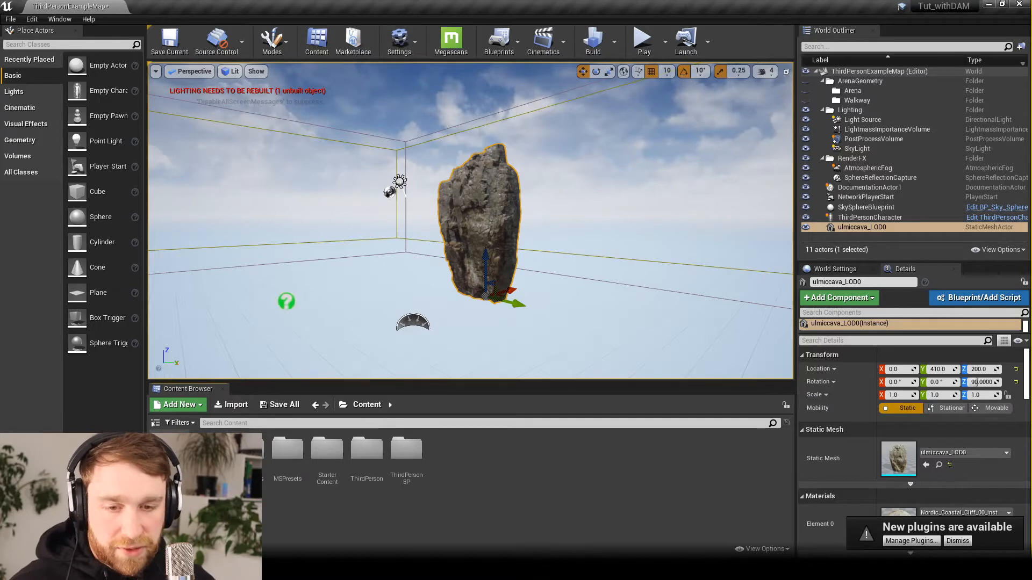
{"action": "double_click", "coordinate": [169, 452]}
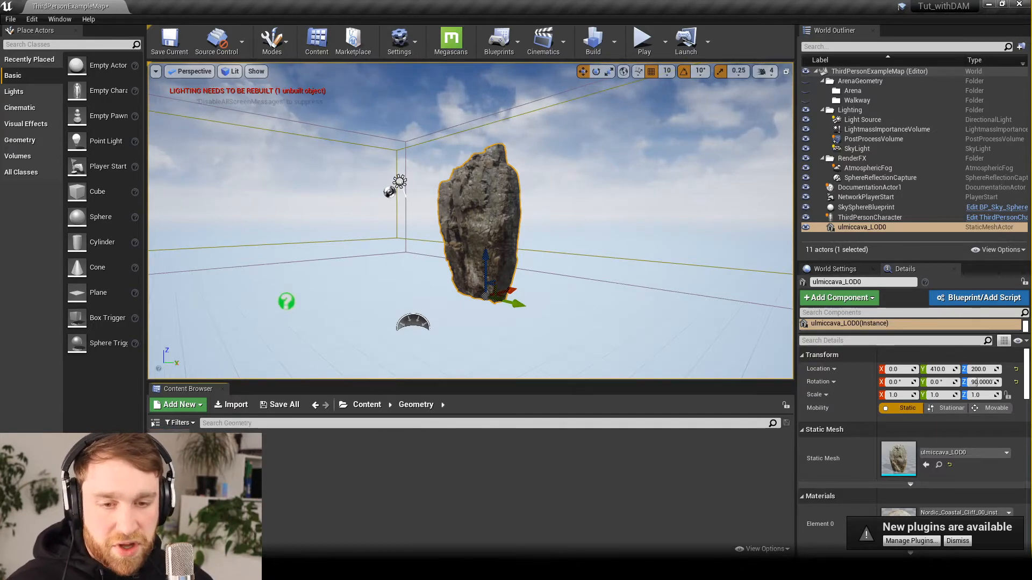
{"action": "double_click", "coordinate": [272, 473]}
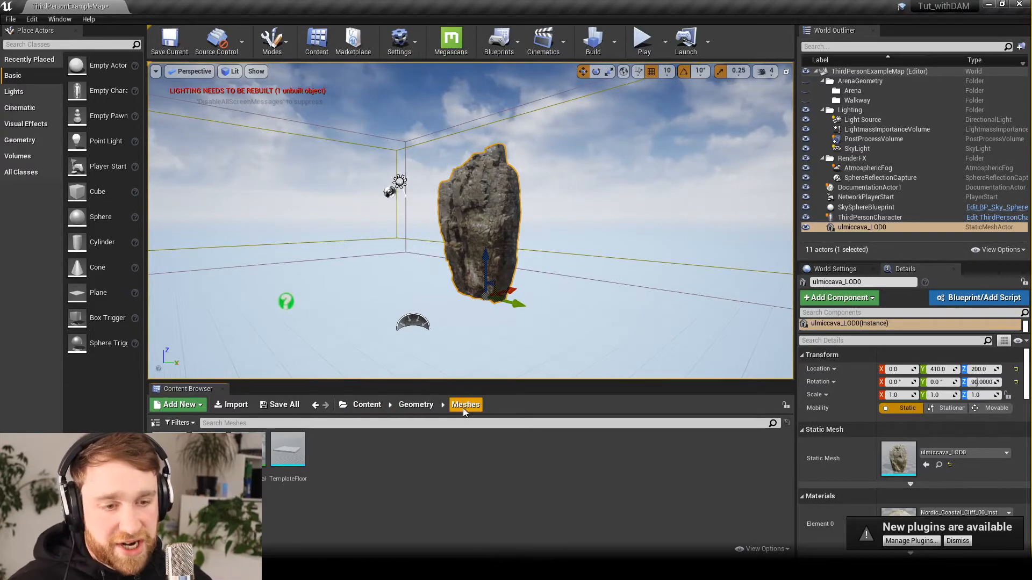
{"action": "left_click", "coordinate": [415, 404]}
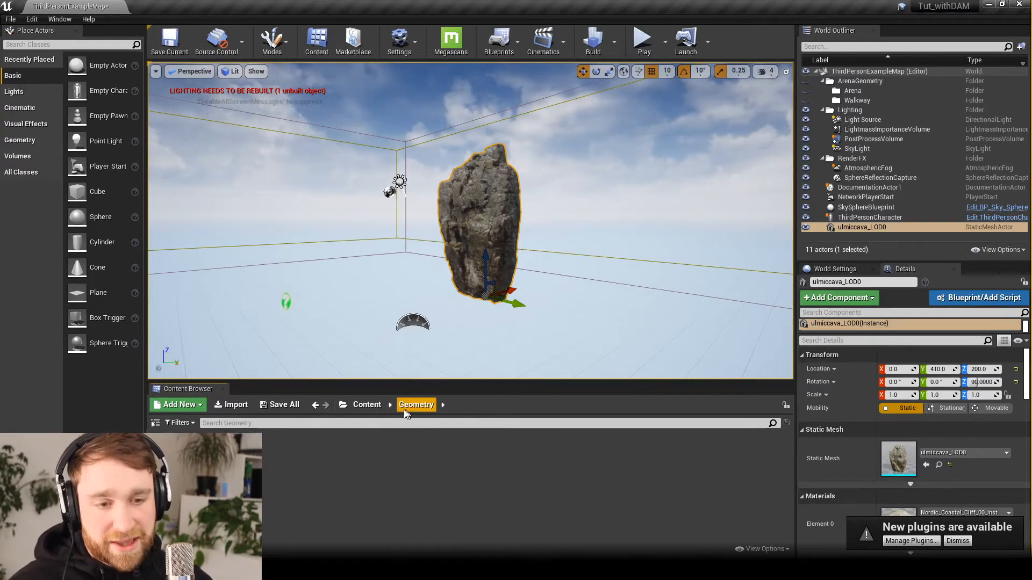
{"action": "double_click", "coordinate": [277, 472]}
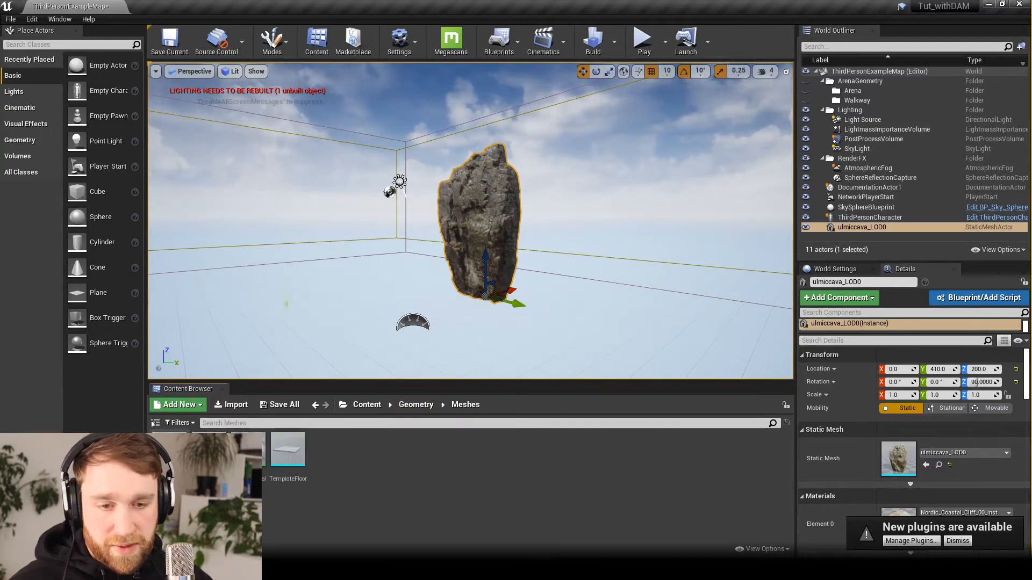
{"action": "left_click", "coordinate": [368, 405]}
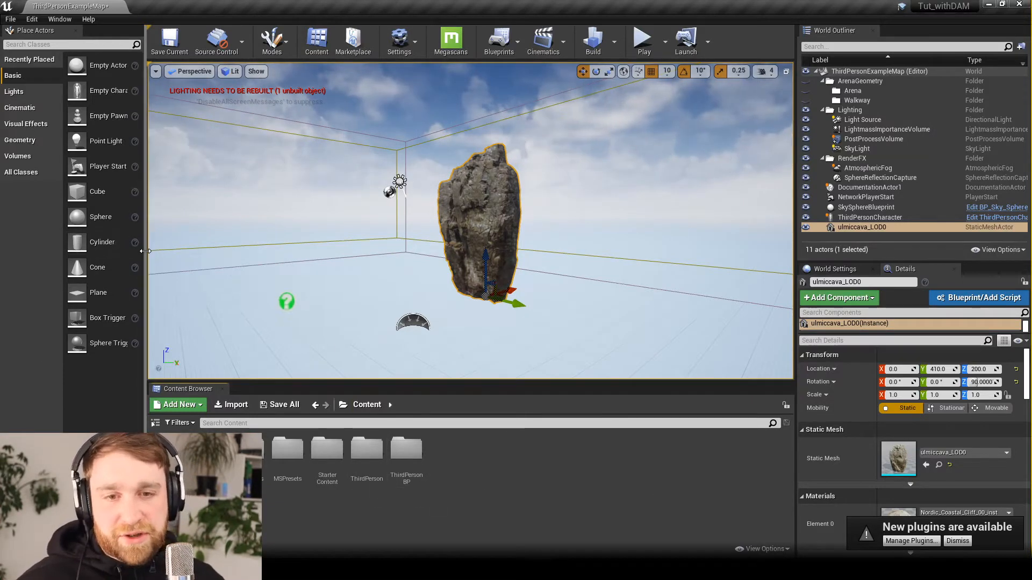
- Widen the Place Actors area and look through its Lights, Cinematic, Visual Effects and Geometry categories
{"action": "left_click_drag", "start_coordinate": [146, 251], "coordinate": [184, 252]}
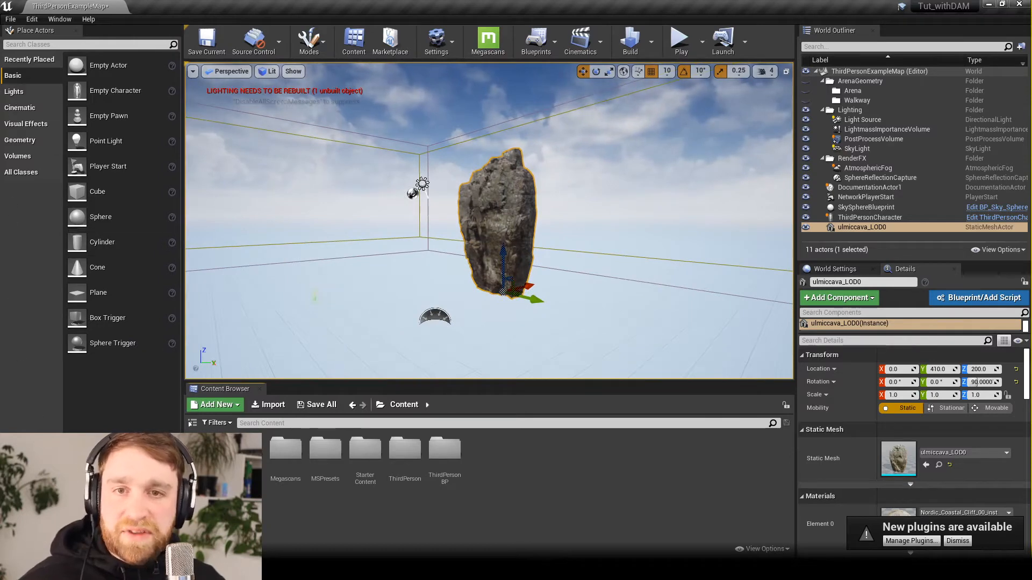
{"action": "left_click", "coordinate": [20, 95]}
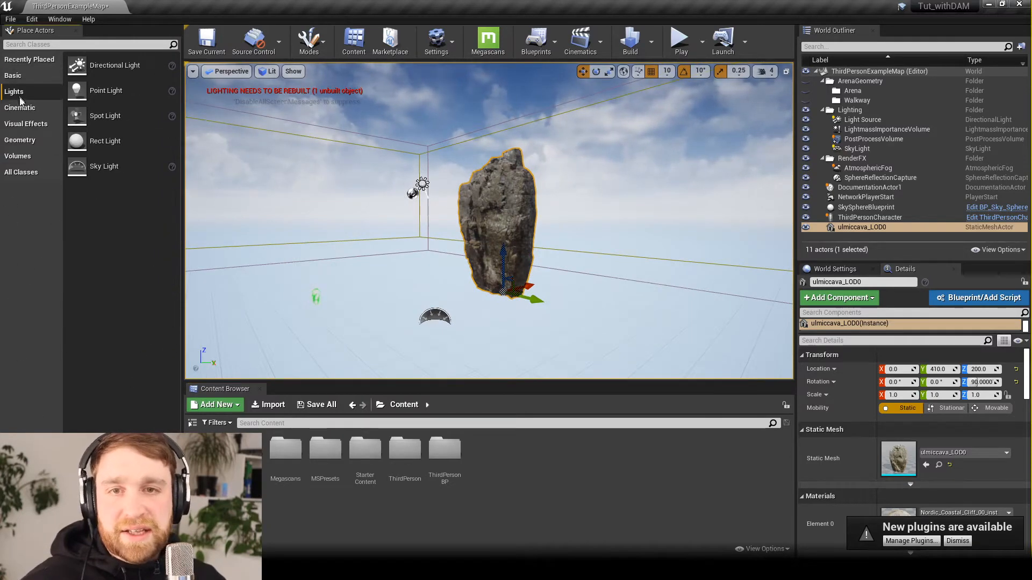
{"action": "left_click", "coordinate": [22, 109]}
{"action": "left_click", "coordinate": [27, 126]}
{"action": "left_click", "coordinate": [28, 142]}
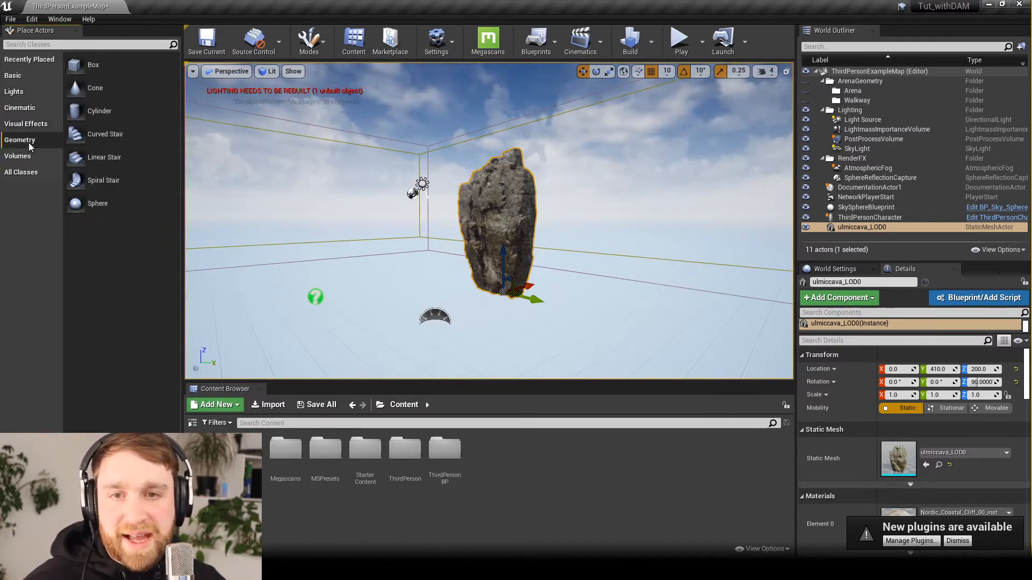
- Look at the Basic actors, place a Spiral Stair brush from the Geometry category near the character, and delete it
{"action": "left_click", "coordinate": [15, 76]}
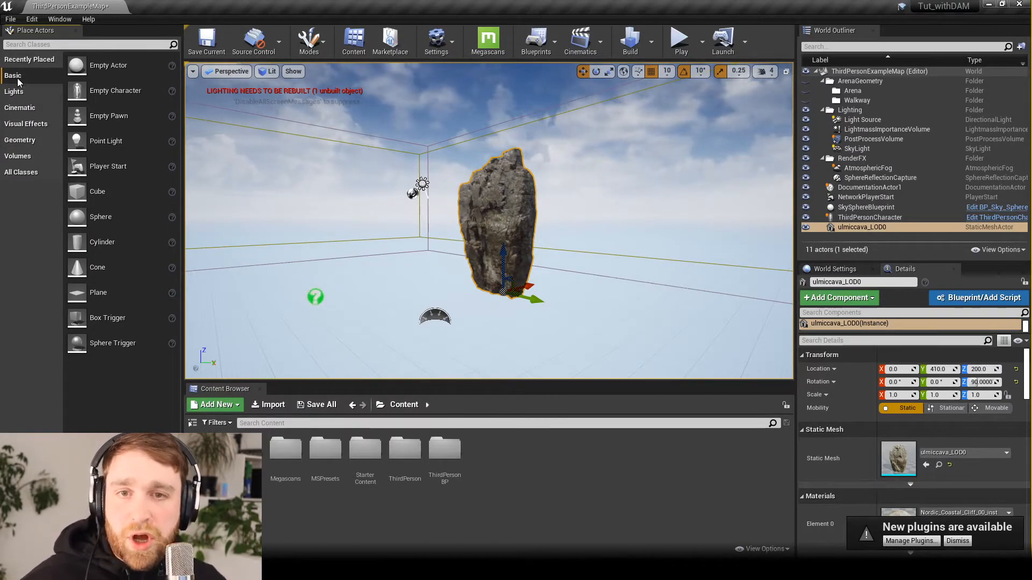
{"action": "left_click", "coordinate": [24, 143]}
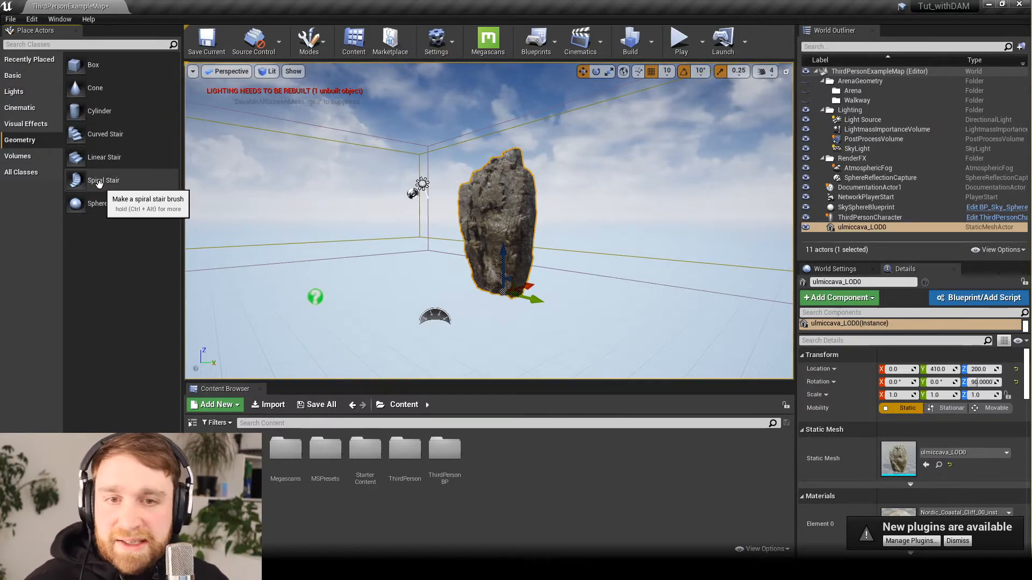
{"action": "mouse_move", "coordinate": [99, 183]}
{"action": "left_mouse_down"}
{"action": "mouse_move", "coordinate": [417, 189]}
{"action": "mouse_move", "coordinate": [520, 307]}
{"action": "mouse_move", "coordinate": [334, 320]}
{"action": "mouse_move", "coordinate": [269, 344]}
{"action": "mouse_move", "coordinate": [215, 334]}
{"action": "mouse_move", "coordinate": [233, 276]}
{"action": "left_mouse_up"}
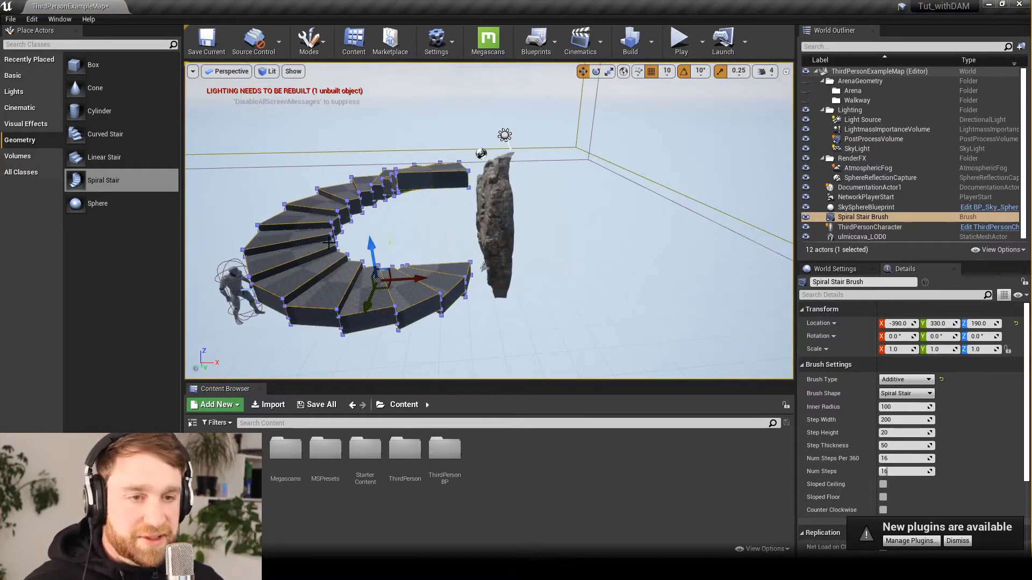
{"action": "key", "text": "Delete"}
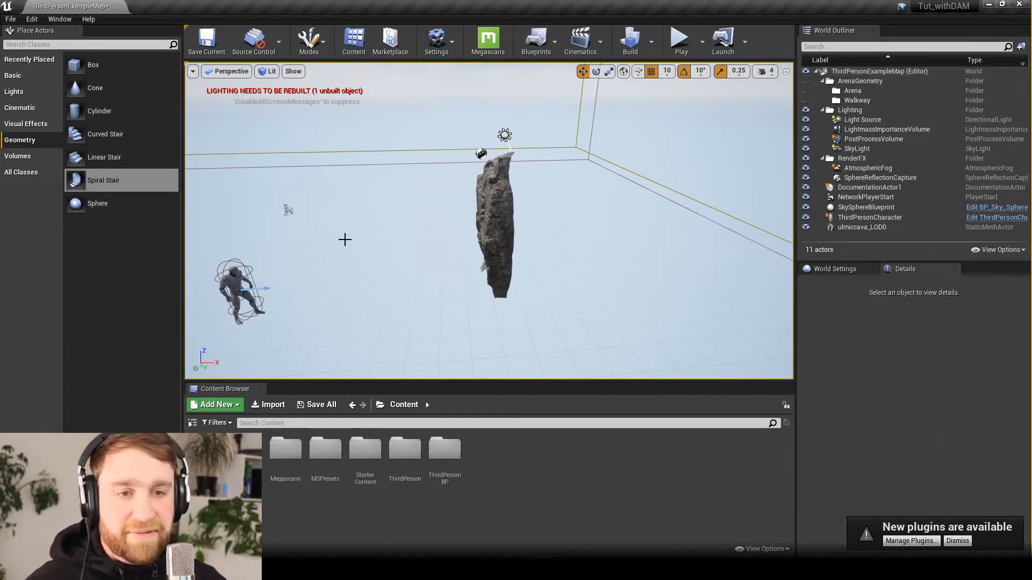
- Look through the Visual Effects and Cinematic categories, then place a Point Light beside the cliff mesh and focus the view on it
{"action": "middle_click_drag", "start_coordinate": [345, 240], "coordinate": [279, 286]}
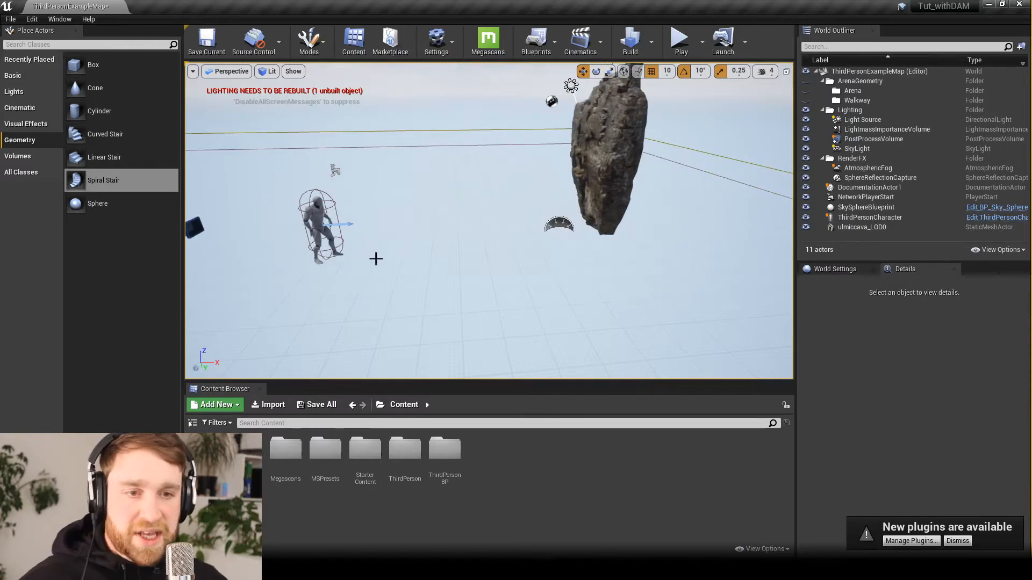
{"action": "scroll", "coordinate": [379, 260], "scroll_direction": "down", "scroll_amount": 3}
{"action": "left_click_drag", "start_coordinate": [387, 258], "coordinate": [259, 289], "text": "alt"}
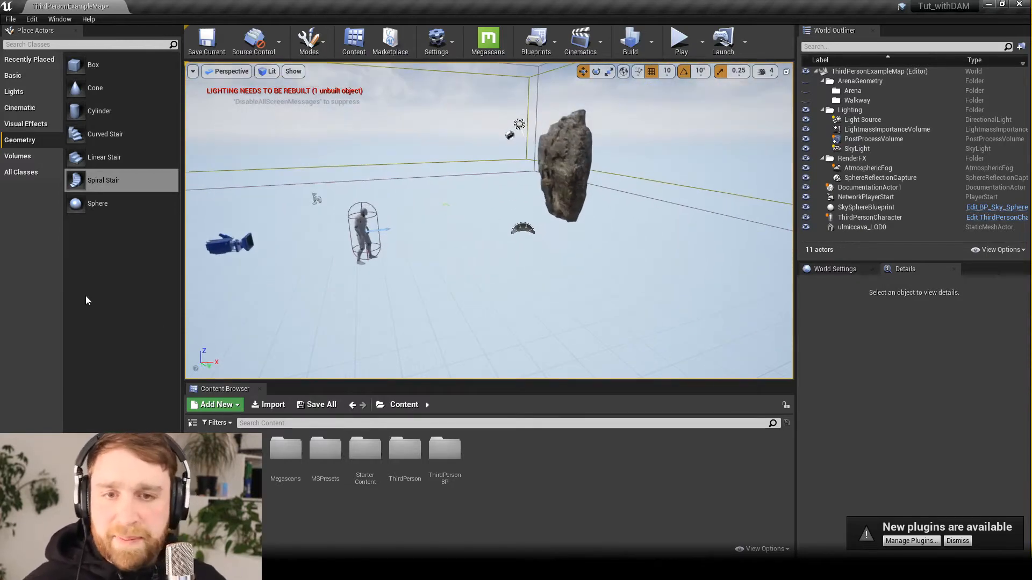
{"action": "left_click", "coordinate": [29, 125]}
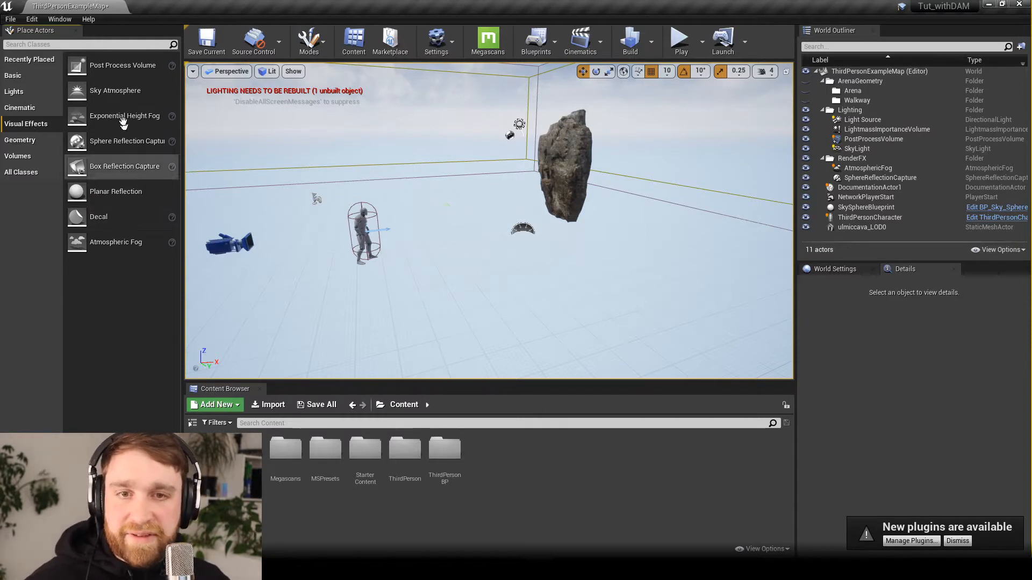
{"action": "left_click", "coordinate": [19, 108]}
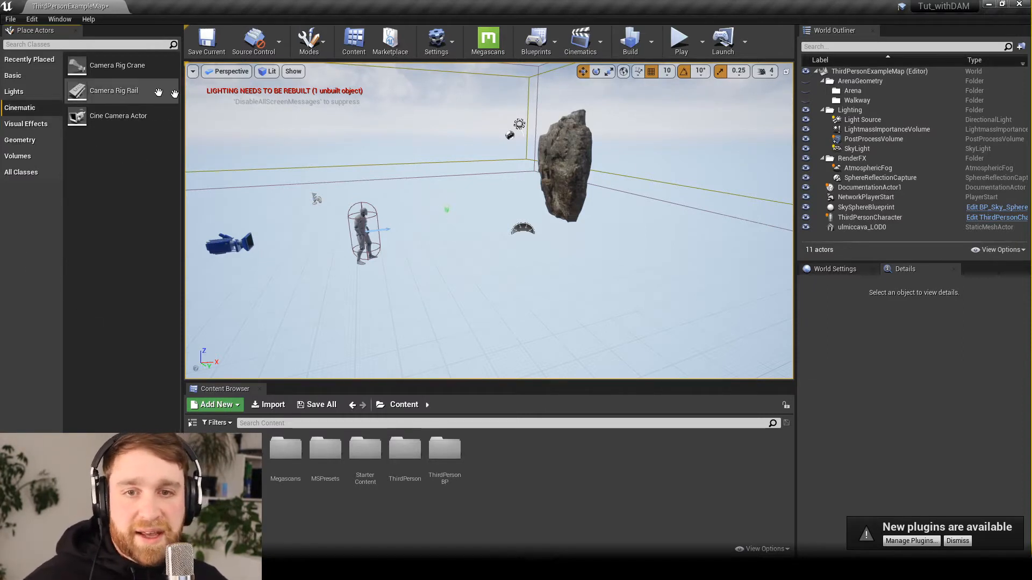
{"action": "left_click", "coordinate": [13, 92]}
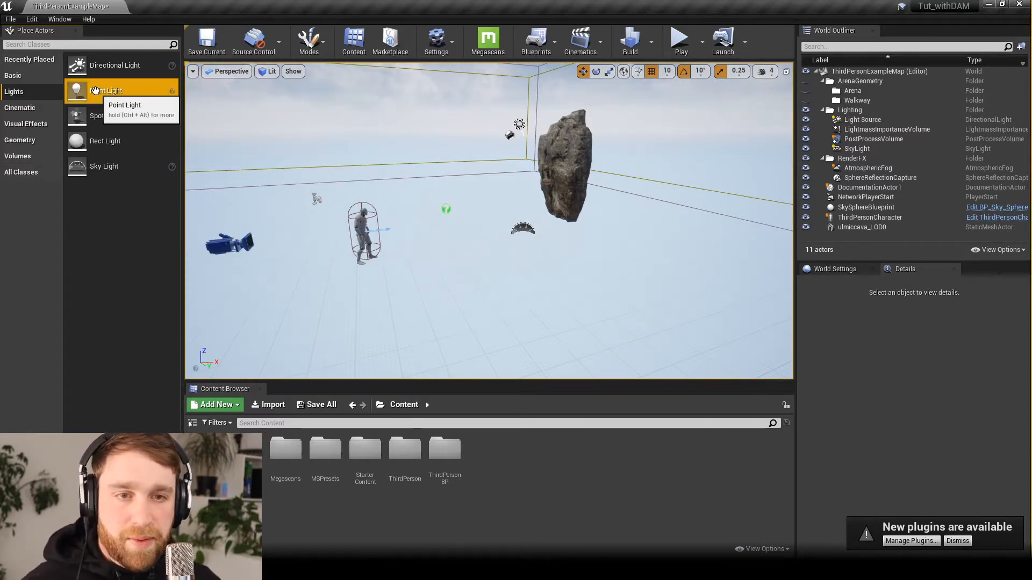
{"action": "left_click_drag", "start_coordinate": [94, 90], "coordinate": [532, 139]}
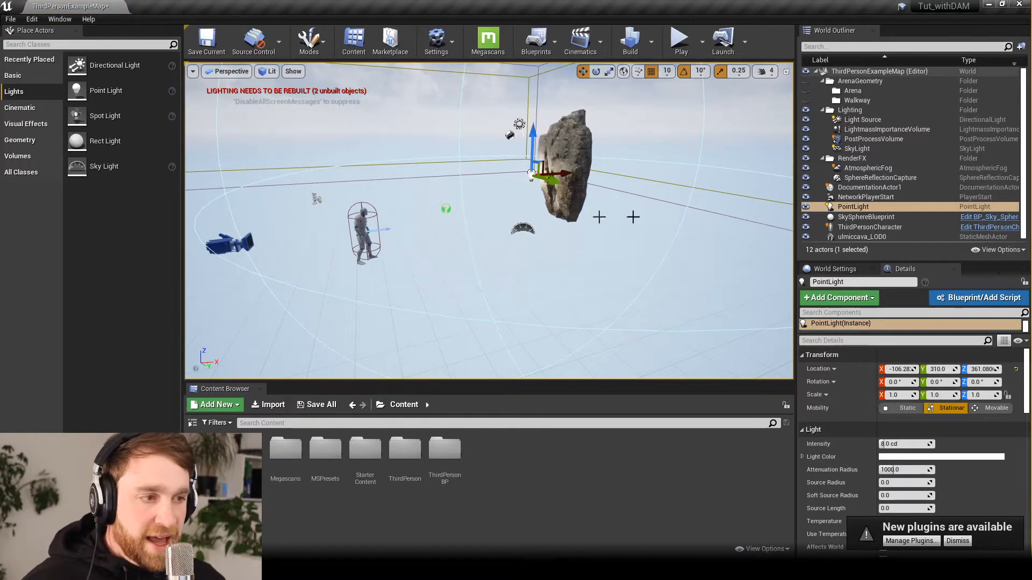
{"action": "double_click", "coordinate": [867, 208]}
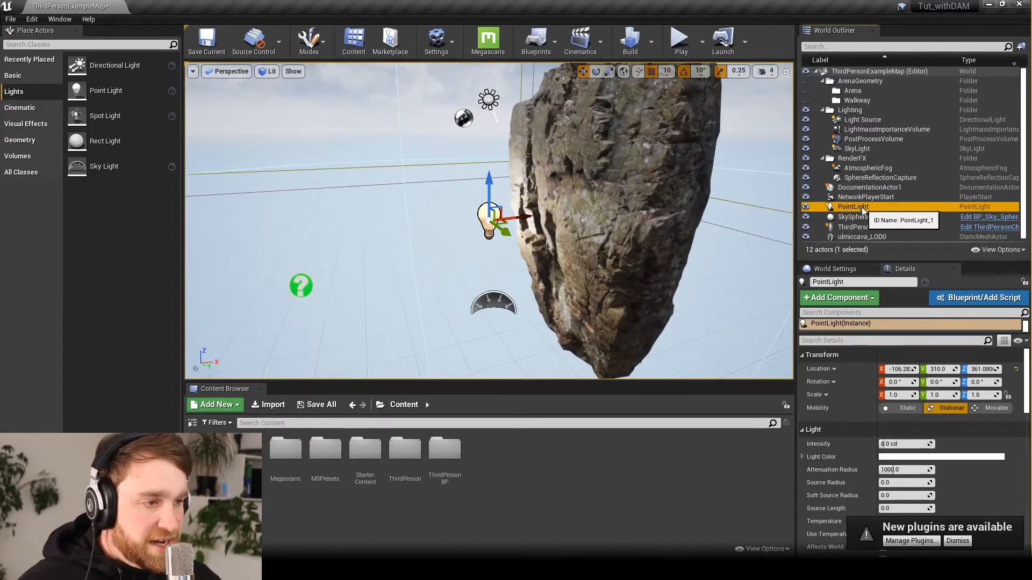
- Rename the point light in the World Outliner as FistLight
{"action": "right_click", "coordinate": [863, 210]}
{"action": "mouse_move", "coordinate": [910, 358]}
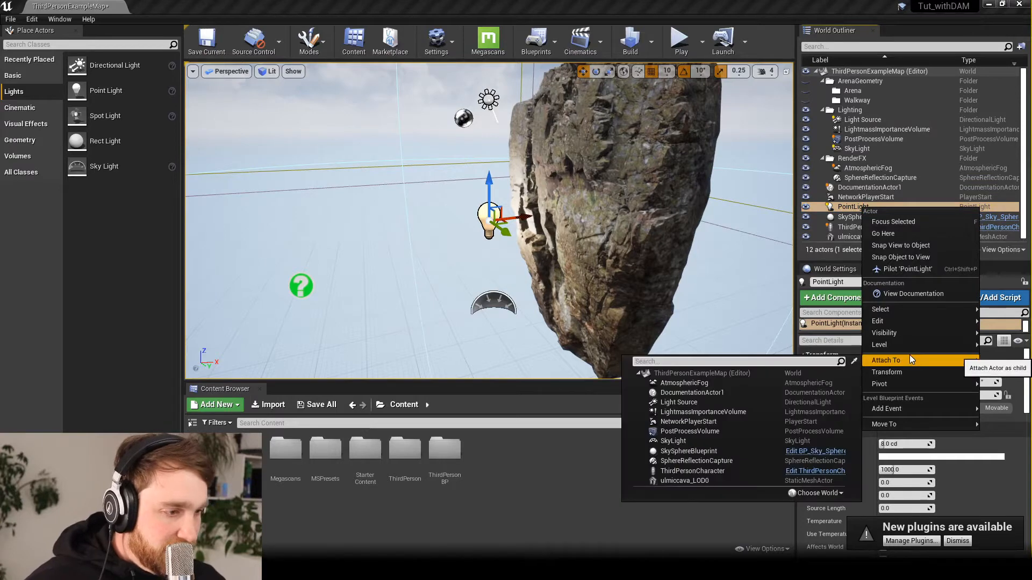
{"action": "mouse_move", "coordinate": [903, 324]}
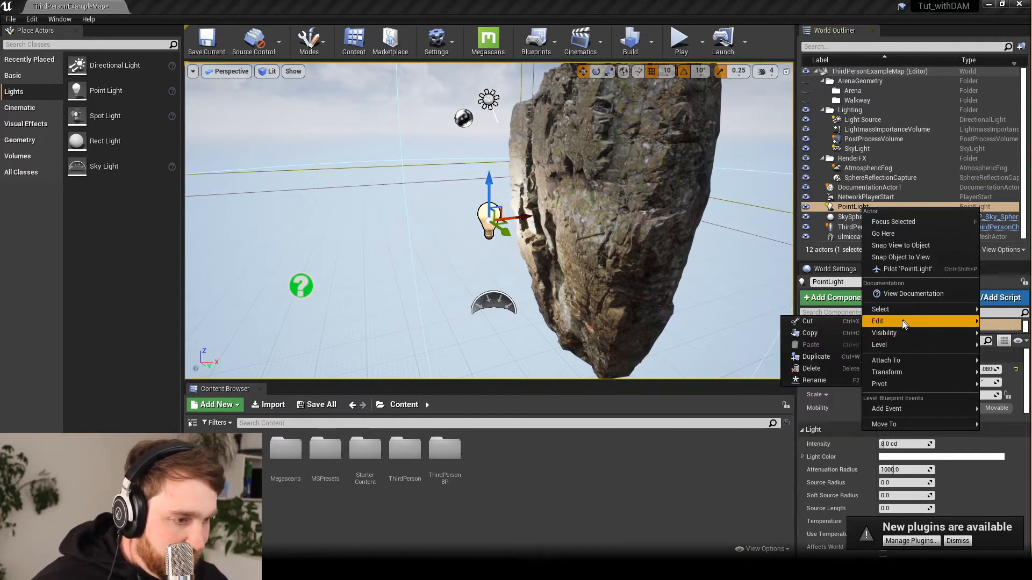
{"action": "left_click", "coordinate": [853, 208]}
{"action": "right_click", "coordinate": [854, 208]}
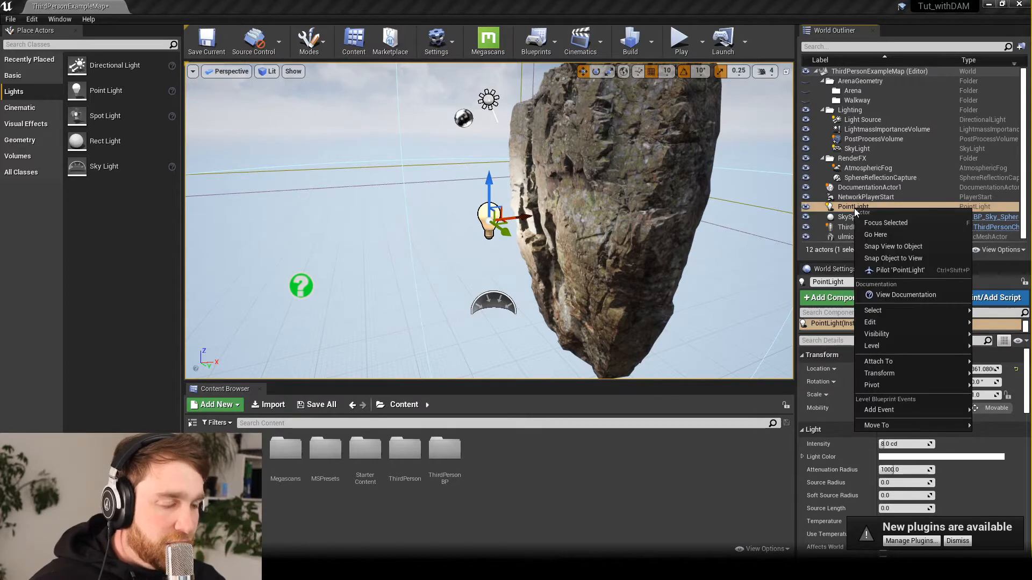
{"action": "mouse_move", "coordinate": [875, 322]}
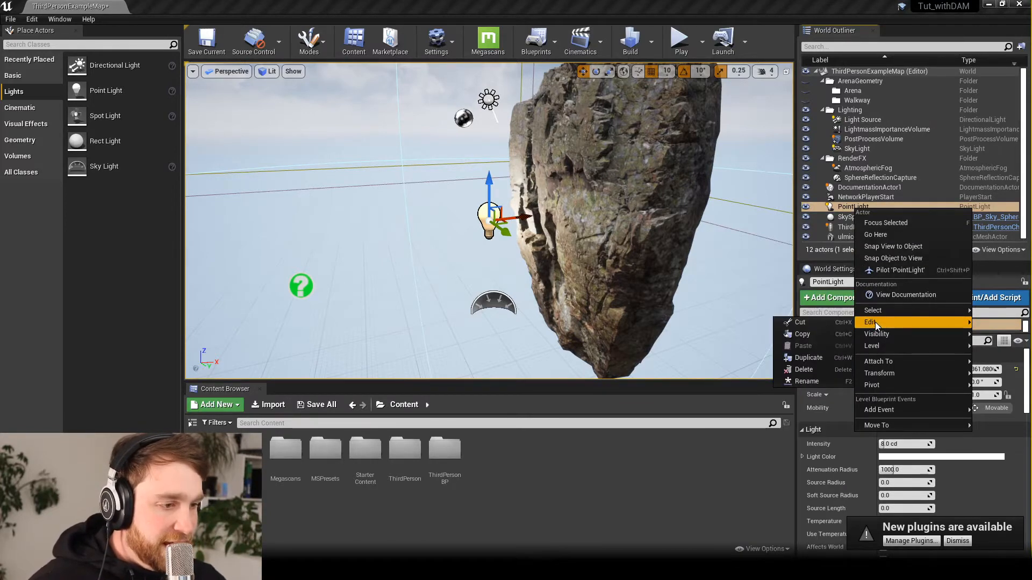
{"action": "left_click", "coordinate": [820, 379]}
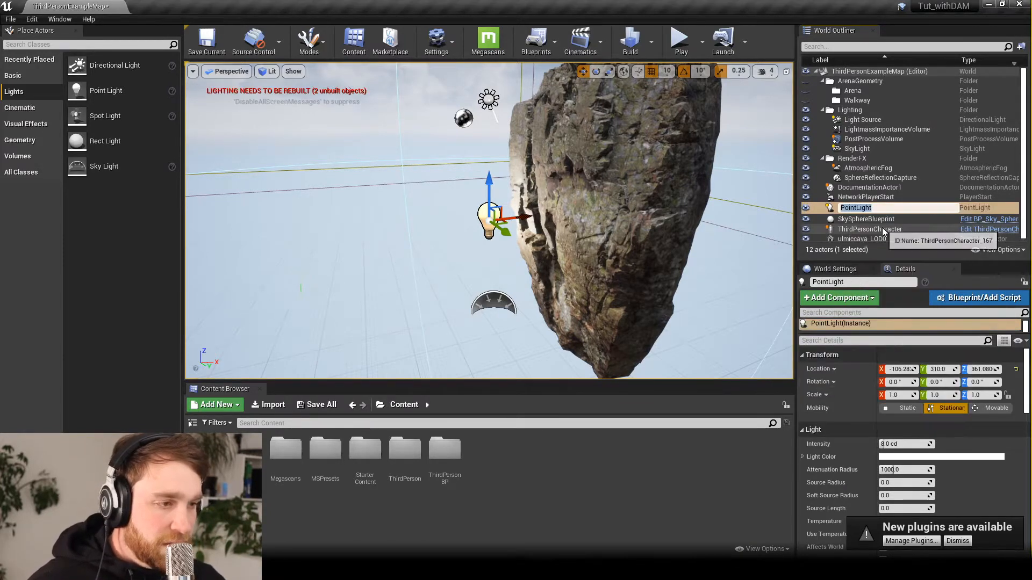
{"action": "type", "text": "Fist"}
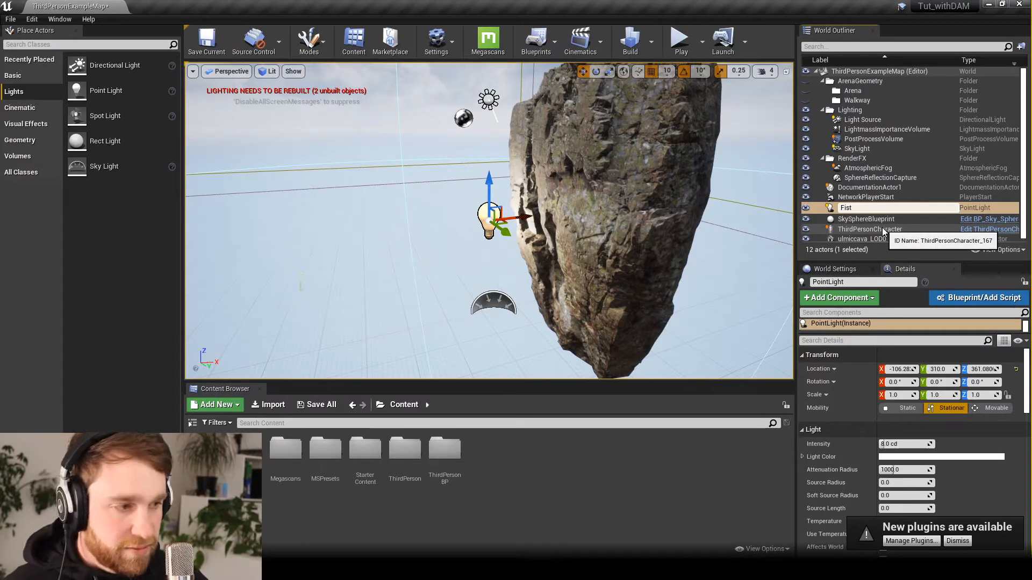
{"action": "type", "text": "Light"}
{"action": "key", "text": "Return"}
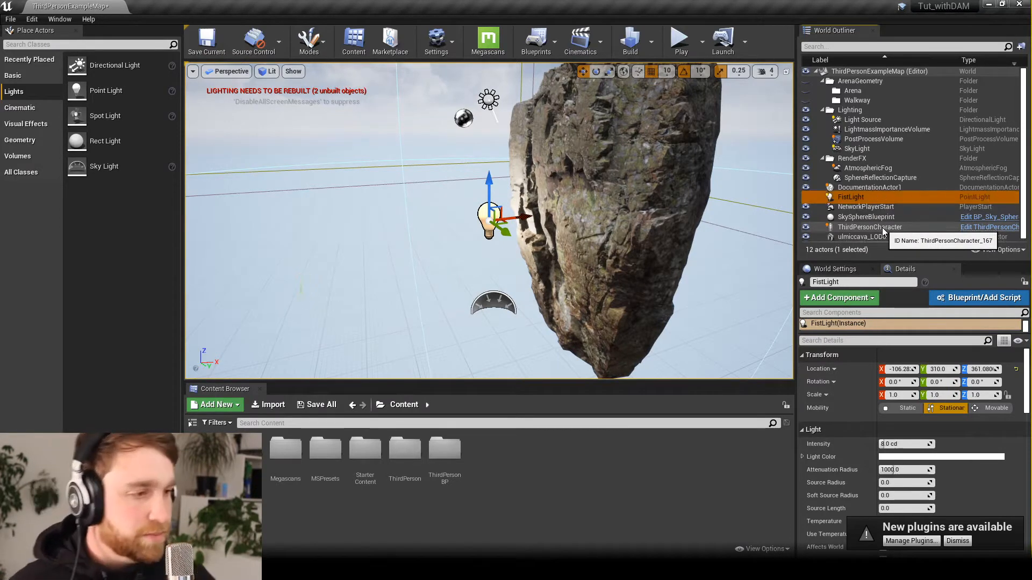
- Duplicate FistLight three times along the Y axis, placing the last copy at Y 890
{"action": "scroll", "coordinate": [597, 208], "scroll_direction": "down", "scroll_amount": 5}
{"action": "scroll", "coordinate": [597, 209], "scroll_direction": "up", "scroll_amount": 1}
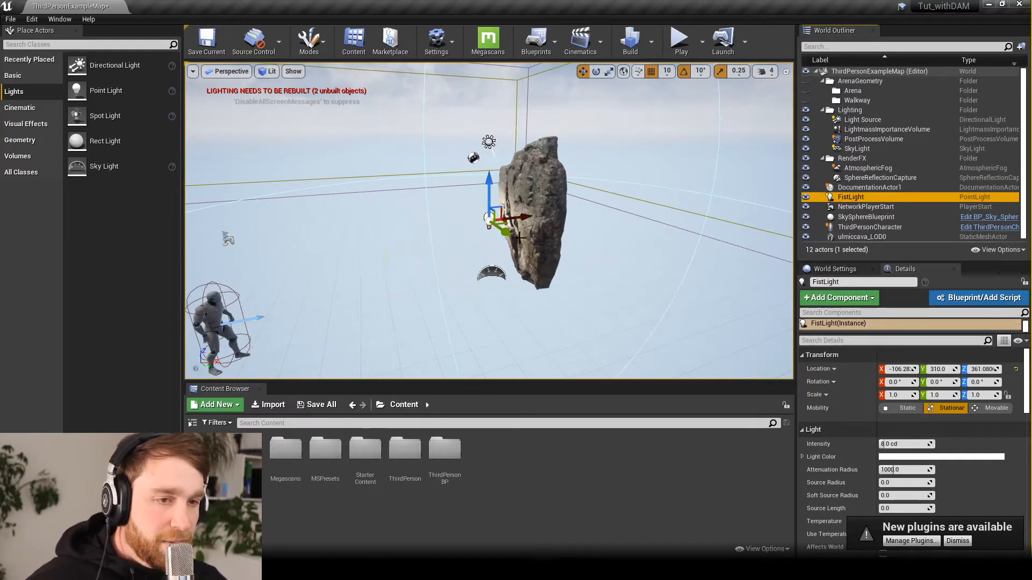
{"action": "left_click_drag", "start_coordinate": [536, 252], "coordinate": [652, 259], "text": "alt"}
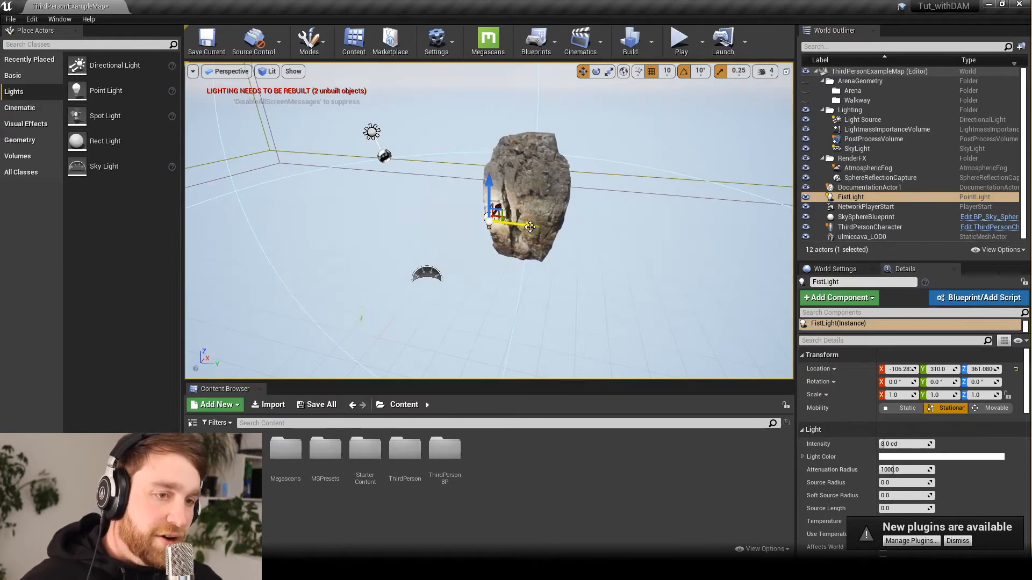
{"action": "left_click_drag", "start_coordinate": [530, 227], "coordinate": [759, 259], "text": "alt"}
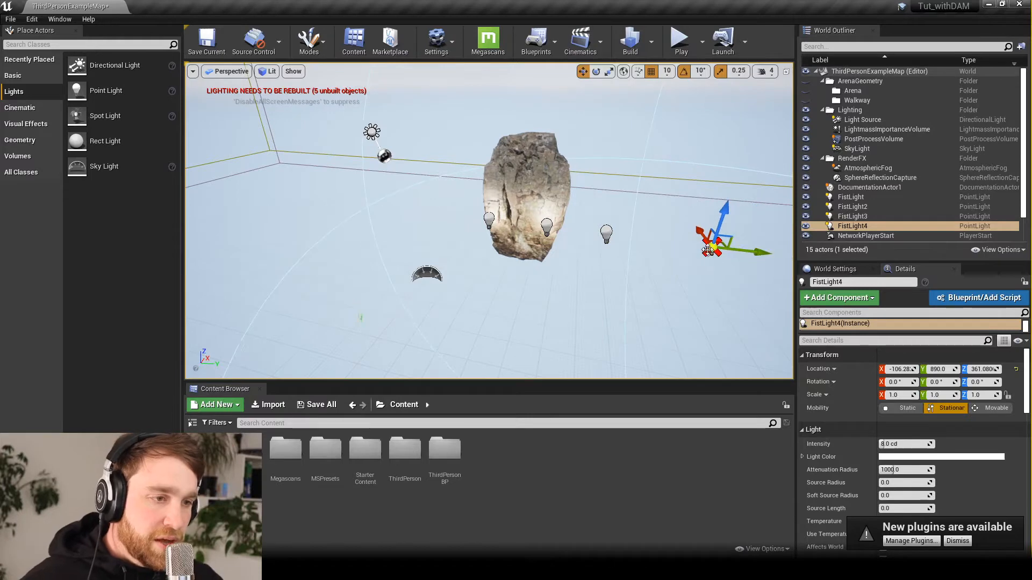
- Move the farthest light copy along the X axis to about -416, and delete that copy
{"action": "left_click_drag", "start_coordinate": [700, 232], "coordinate": [716, 291]}
{"action": "scroll", "coordinate": [715, 291], "scroll_direction": "down", "scroll_amount": 6}
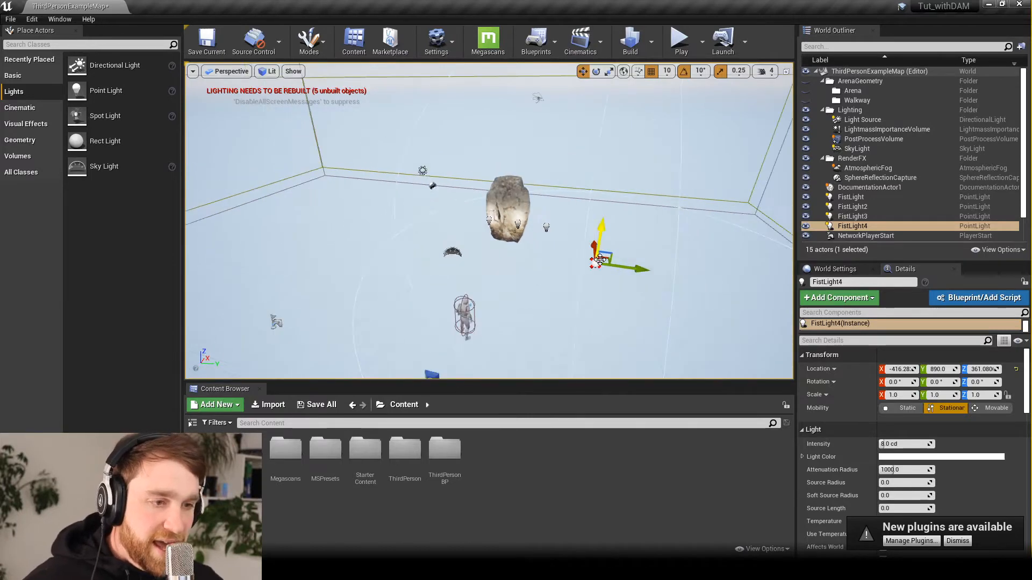
{"action": "key", "text": "Delete"}
- Group the point lights FistLight, FistLight2 and FistLight3, undo the grouping, and group them again
{"action": "scroll", "coordinate": [557, 284], "scroll_direction": "up", "scroll_amount": 1}
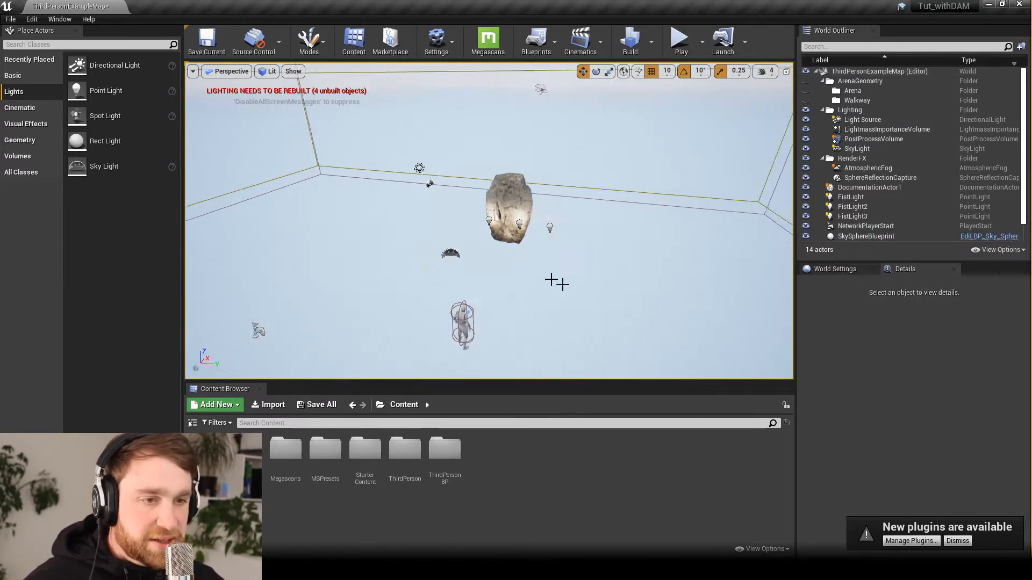
{"action": "scroll", "coordinate": [537, 275], "scroll_direction": "up", "scroll_amount": 6}
{"action": "left_click", "coordinate": [488, 218]}
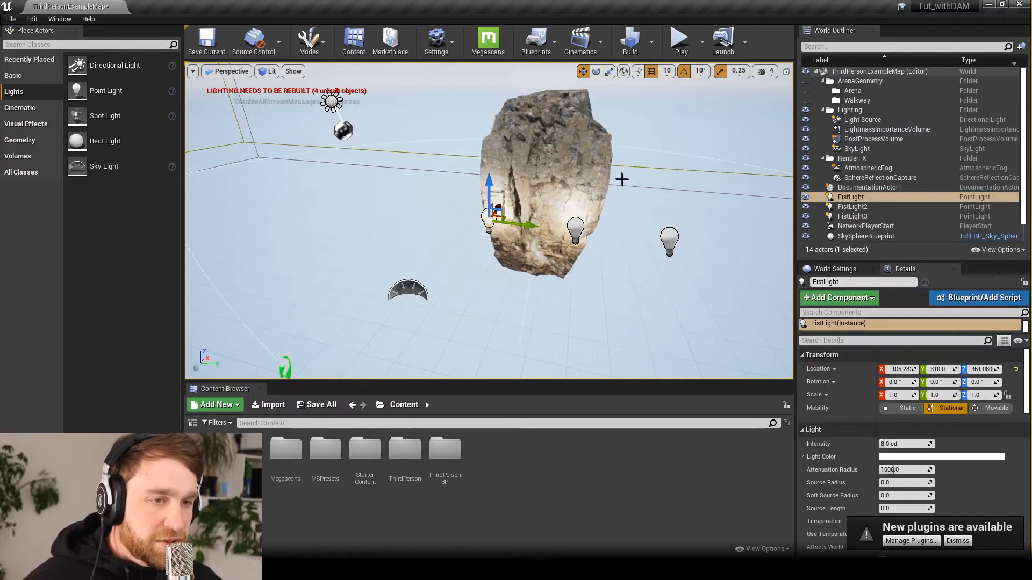
{"action": "left_click", "coordinate": [575, 230], "text": "ctrl"}
{"action": "left_click", "coordinate": [669, 240], "text": "ctrl"}
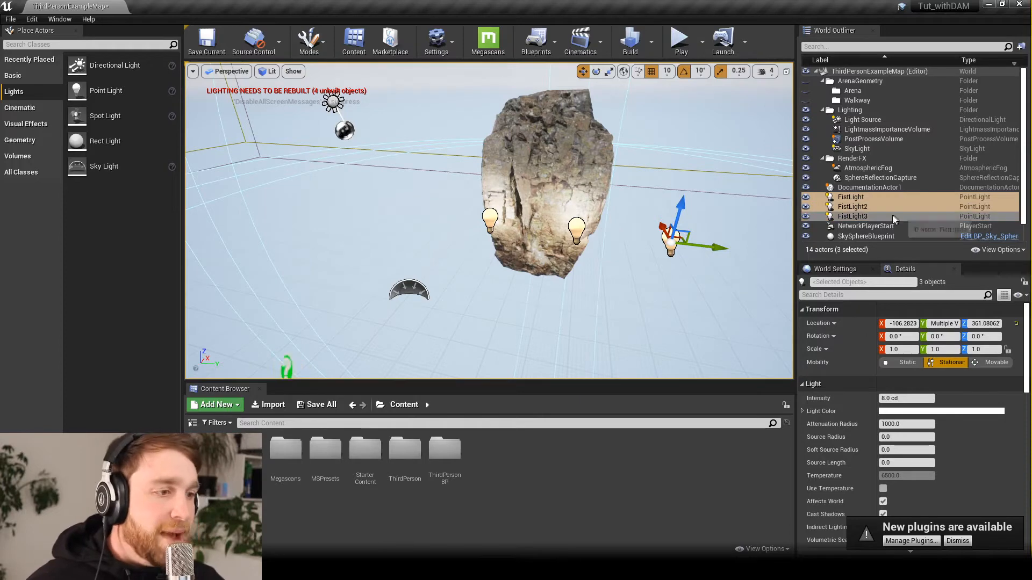
{"action": "left_click", "coordinate": [852, 198]}
{"action": "left_click", "coordinate": [856, 208], "text": "ctrl"}
{"action": "left_click", "coordinate": [853, 216], "text": "ctrl"}
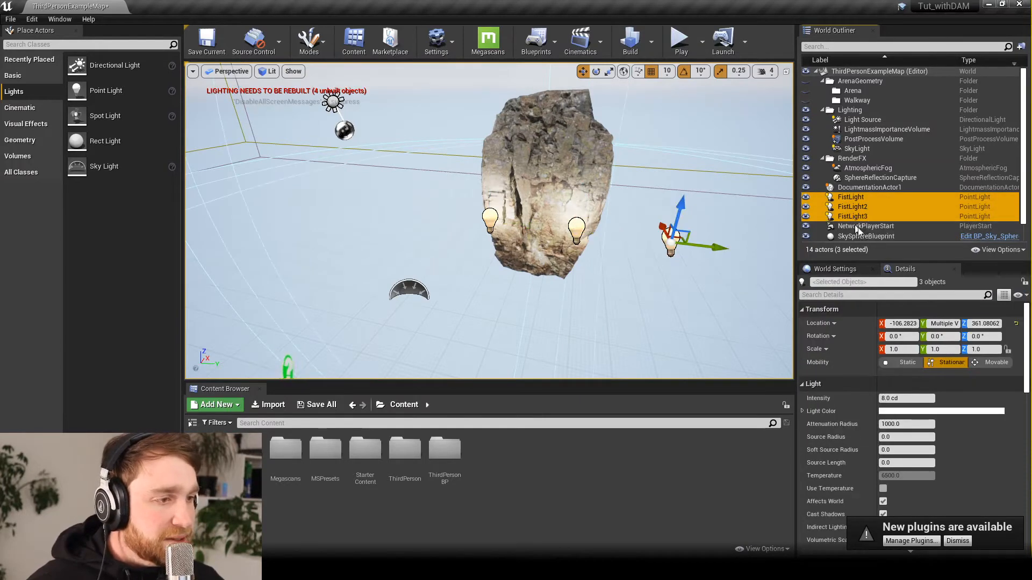
{"action": "right_click", "coordinate": [853, 200]}
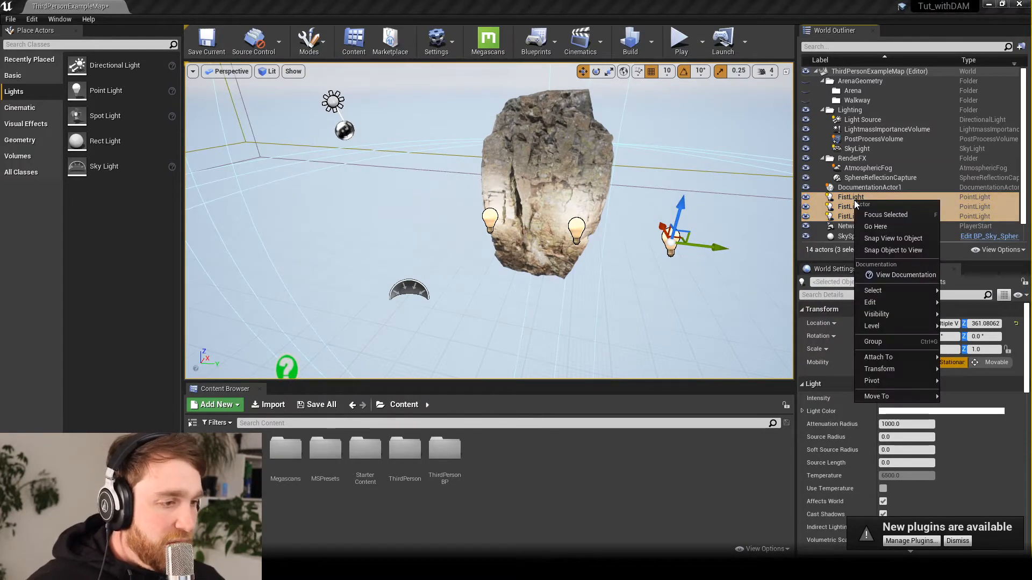
{"action": "left_click", "coordinate": [882, 341]}
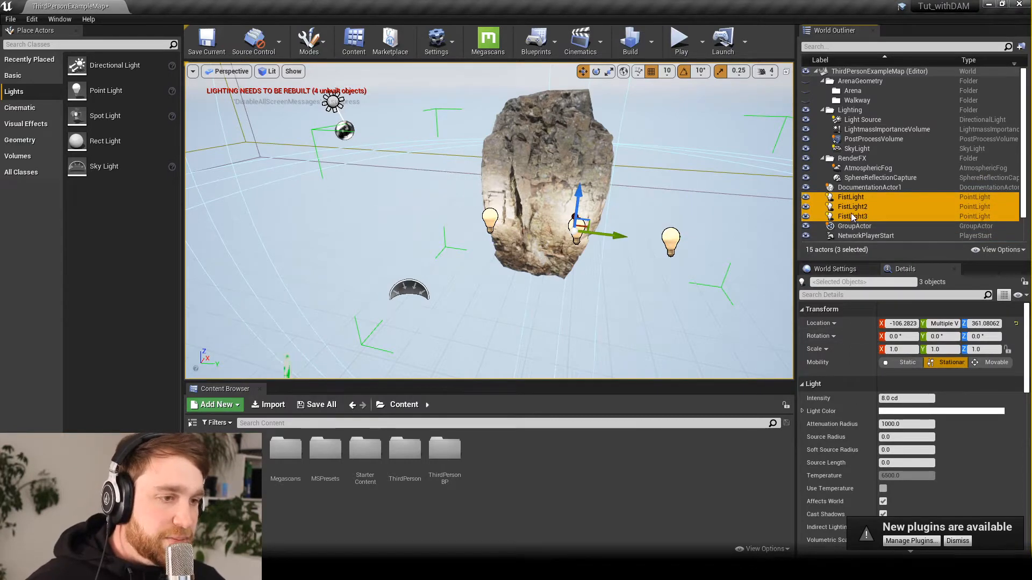
{"action": "key", "text": "ctrl+z"}
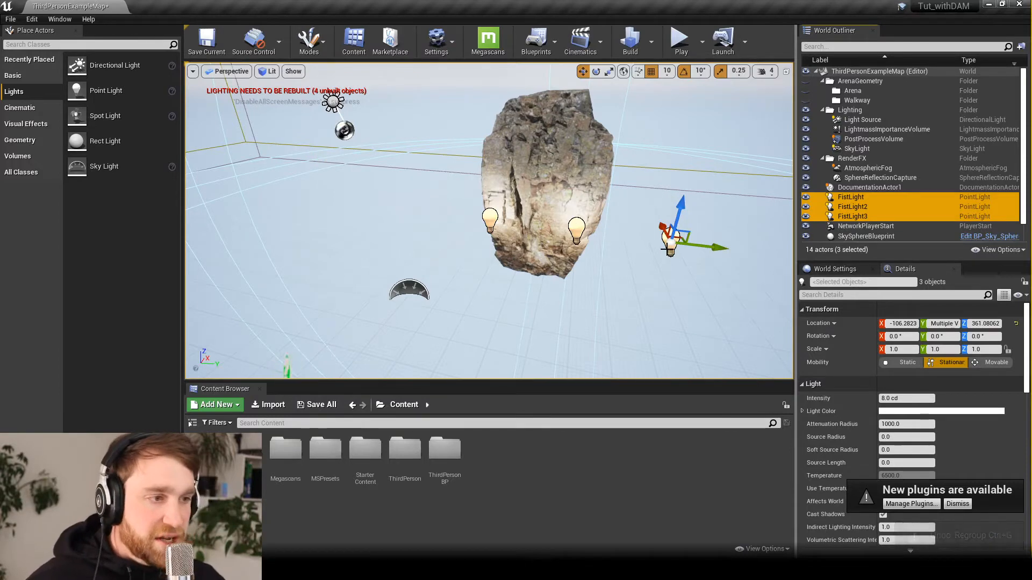
{"action": "key", "text": "ctrl+g"}
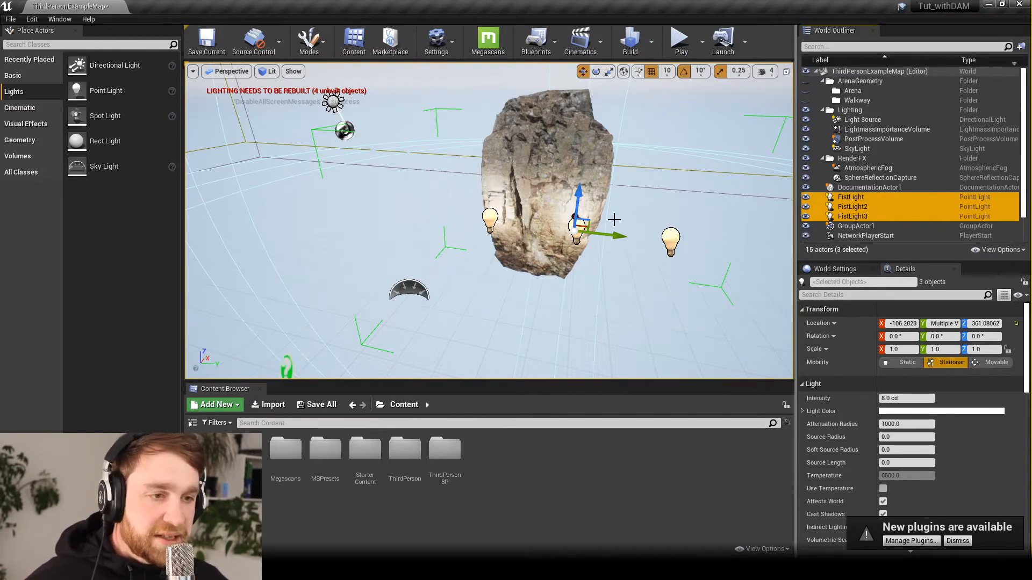
- Enlarge the World Outliner and create a folder named MyFirstLights in it
{"action": "left_click", "coordinate": [895, 242]}
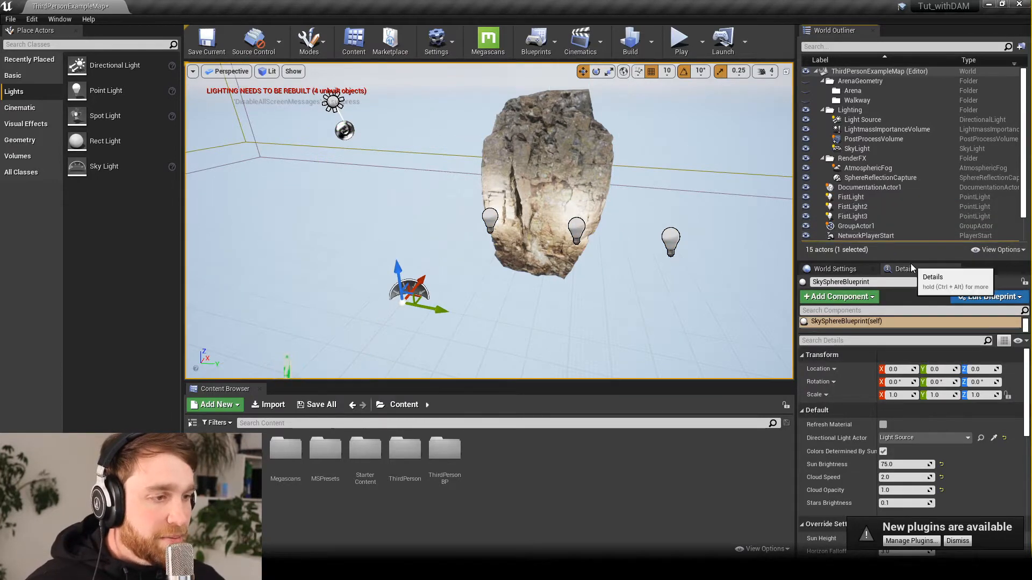
{"action": "left_click_drag", "start_coordinate": [911, 263], "coordinate": [908, 400]}
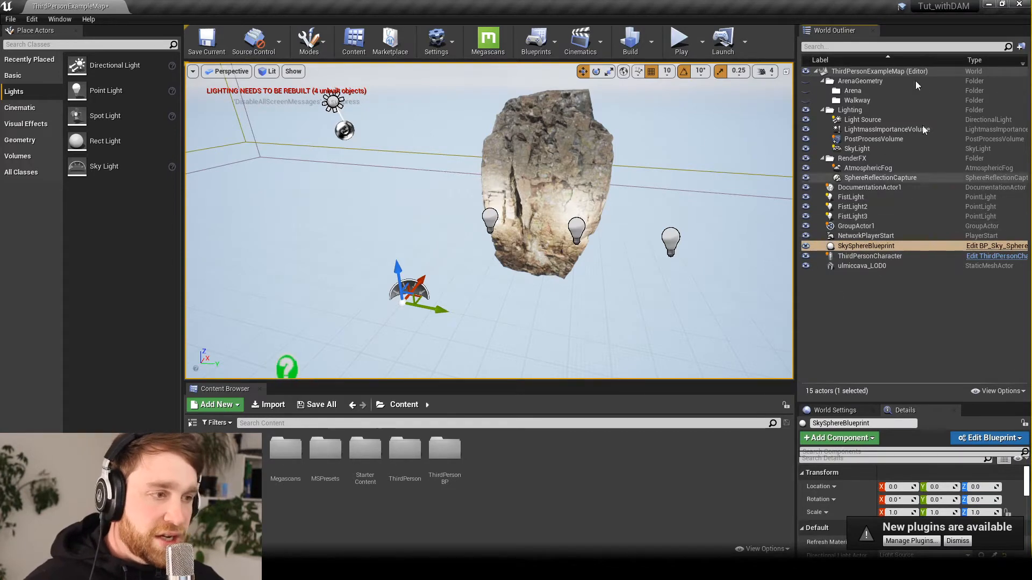
{"action": "right_click", "coordinate": [848, 282]}
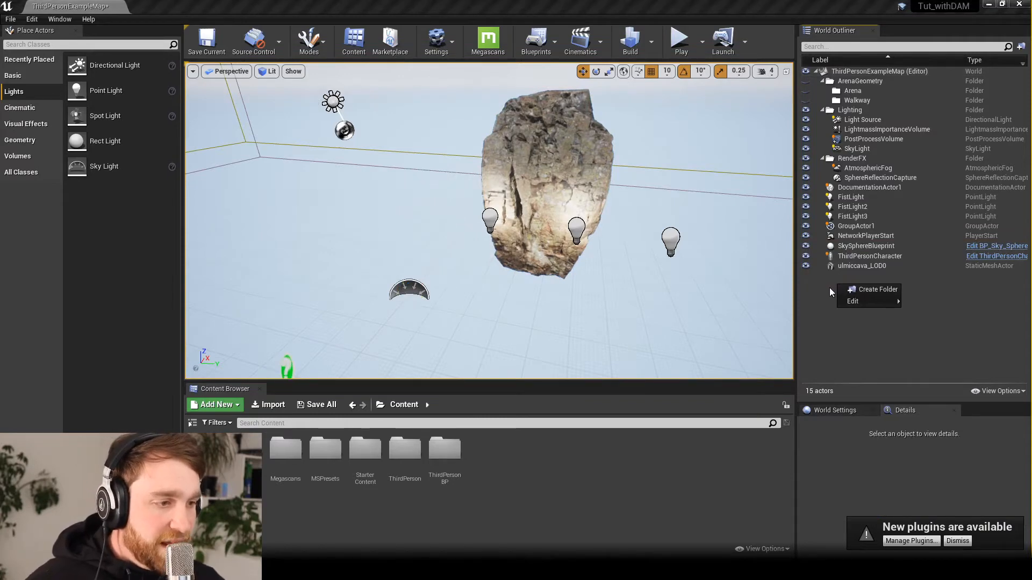
{"action": "right_click", "coordinate": [837, 285]}
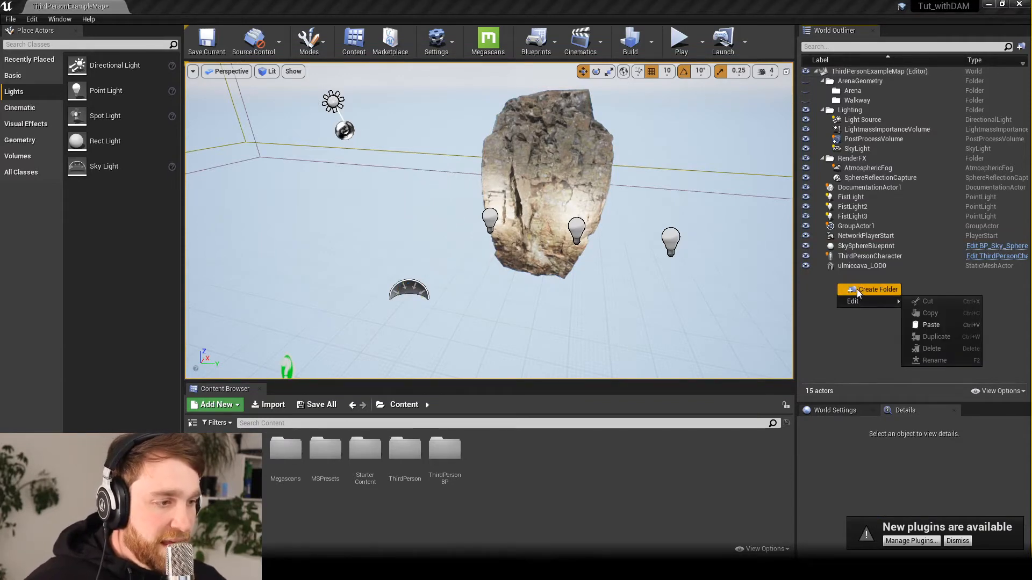
{"action": "left_click", "coordinate": [860, 289]}
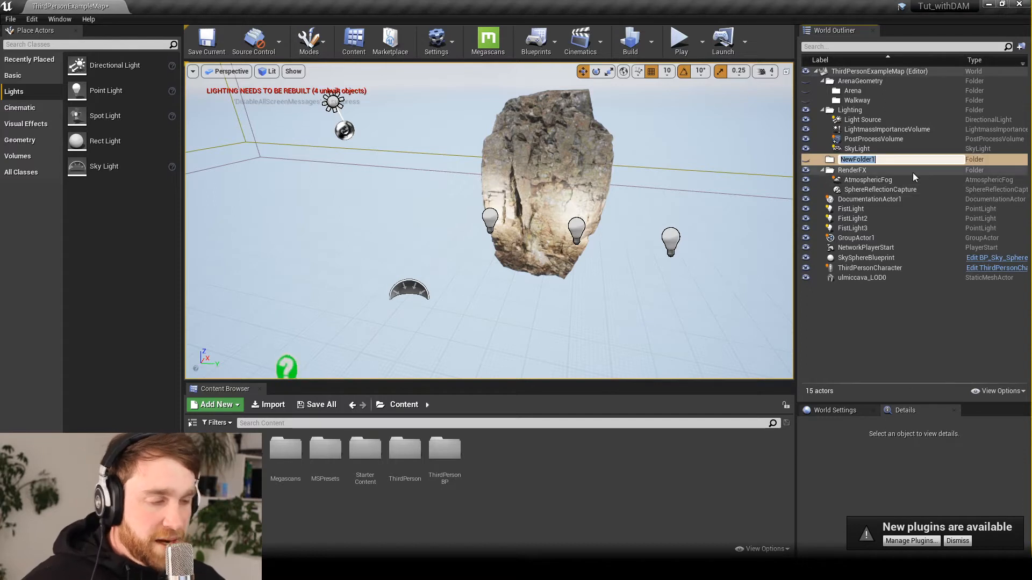
{"action": "type", "text": "My"}
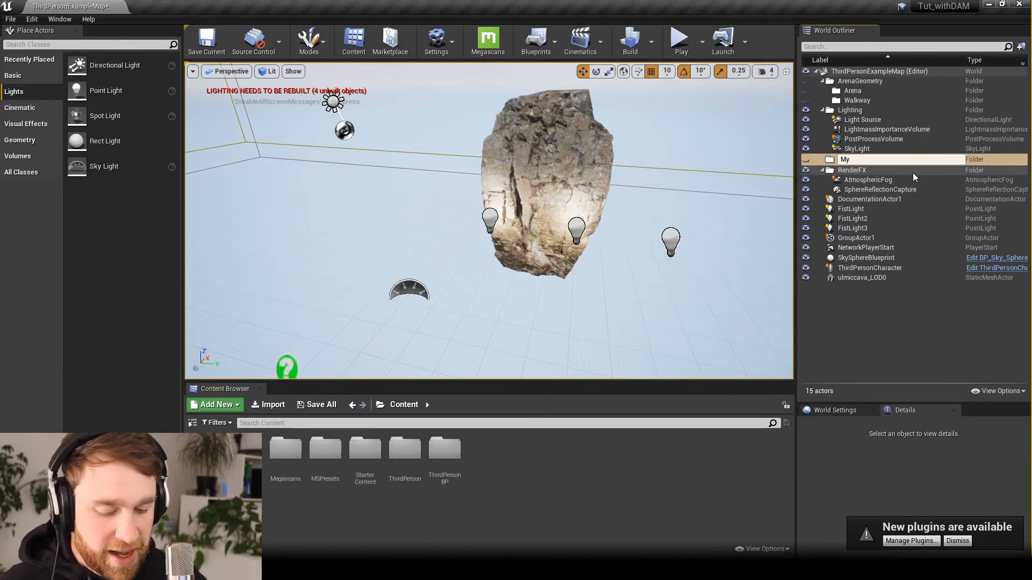
{"action": "type", "text": "FirstLights"}
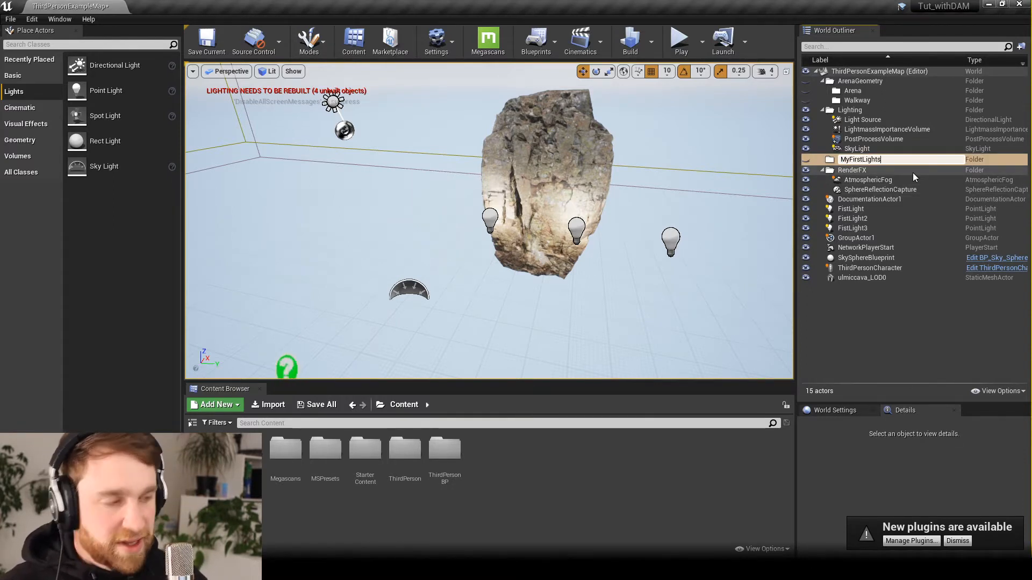
{"action": "key", "text": "Return"}
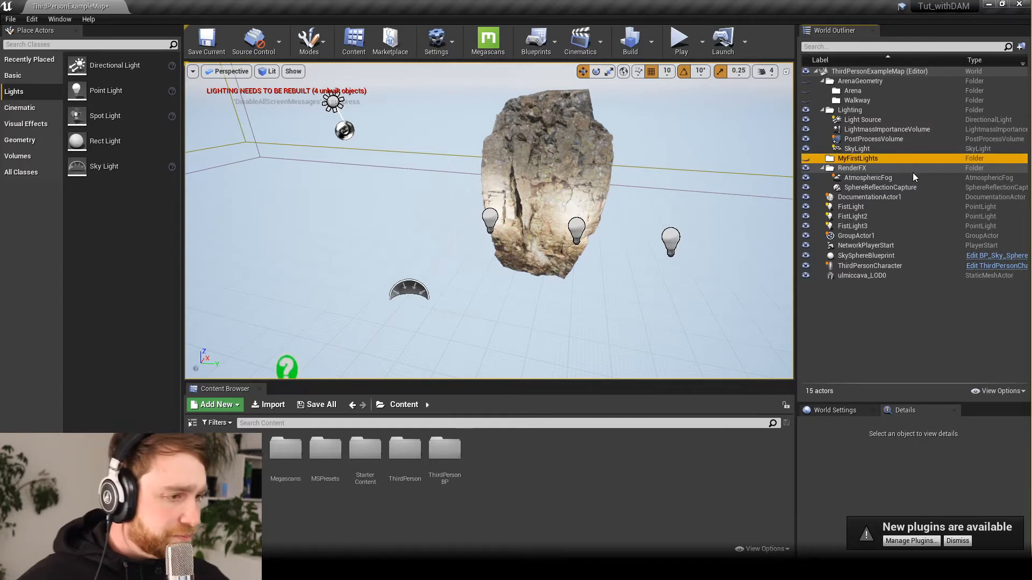
- Move FistLight, FistLight2 and FistLight3 into the MyFirstLights folder and collapse the folder
{"action": "left_click", "coordinate": [851, 207]}
{"action": "left_click", "coordinate": [853, 226], "text": "shift"}
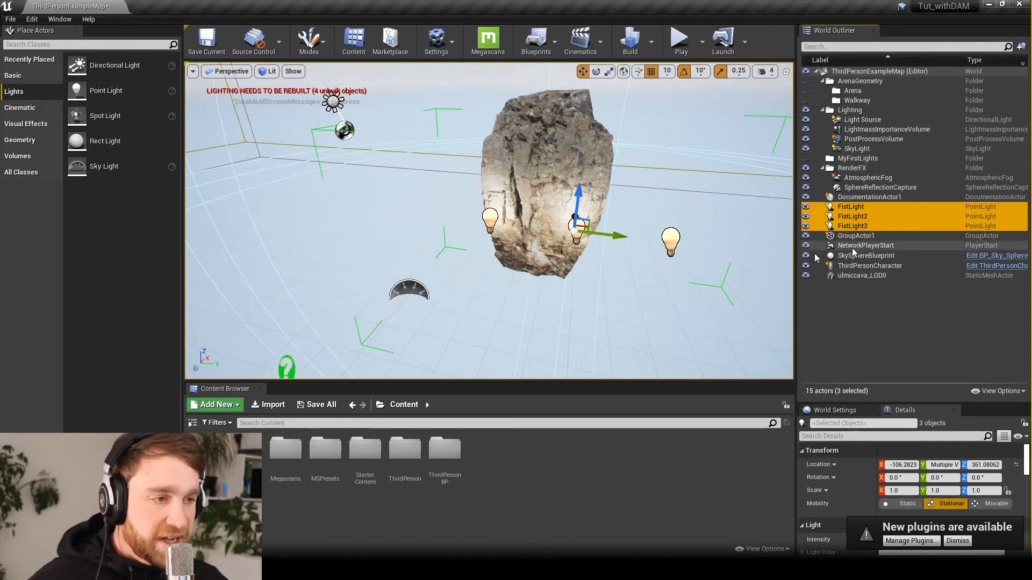
{"action": "left_click_drag", "start_coordinate": [850, 212], "coordinate": [865, 158]}
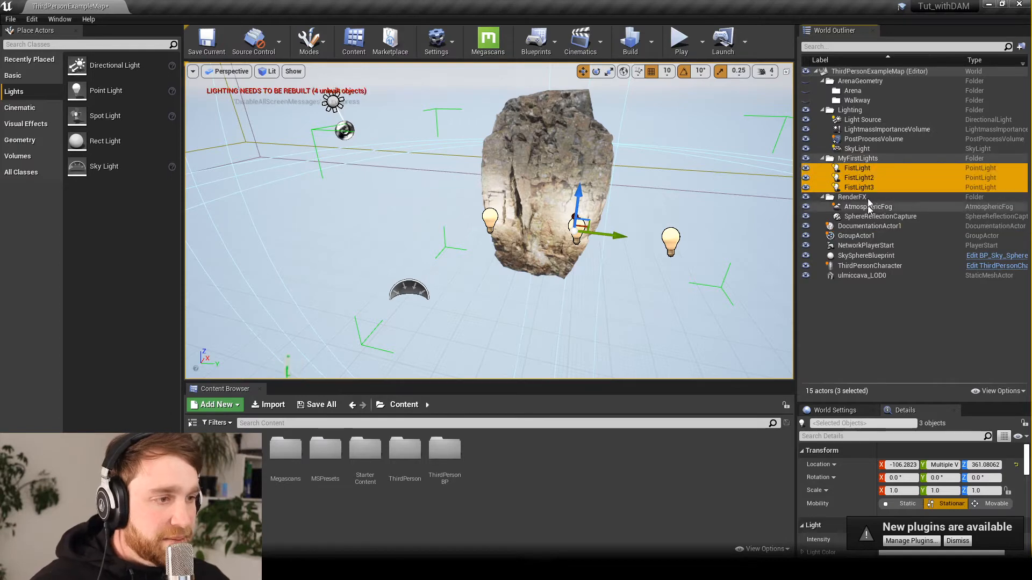
{"action": "left_click", "coordinate": [822, 159]}
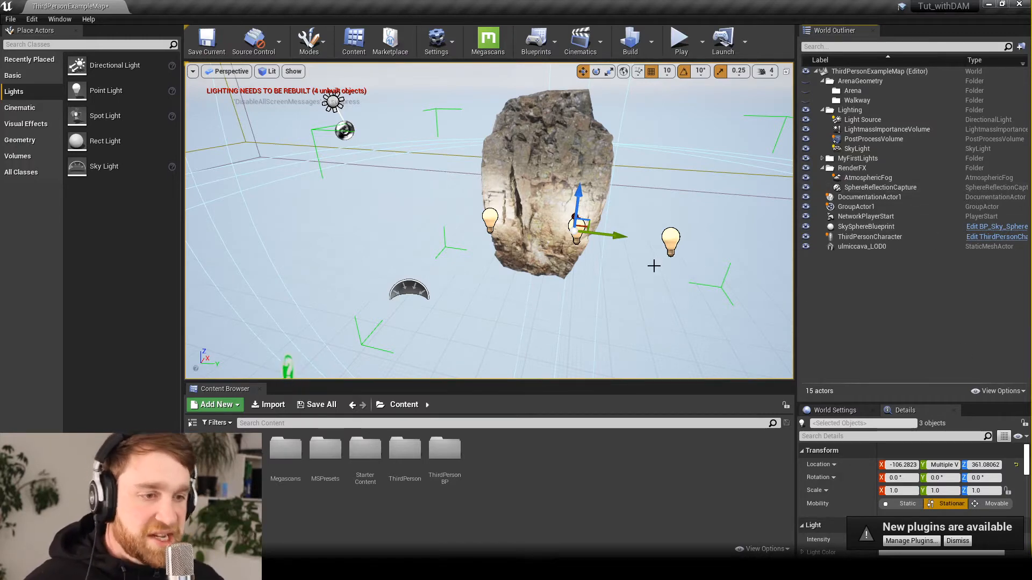
- Delete the three grouped point lights and enlarge the Details area below the World Outliner
{"action": "key", "text": "Delete"}
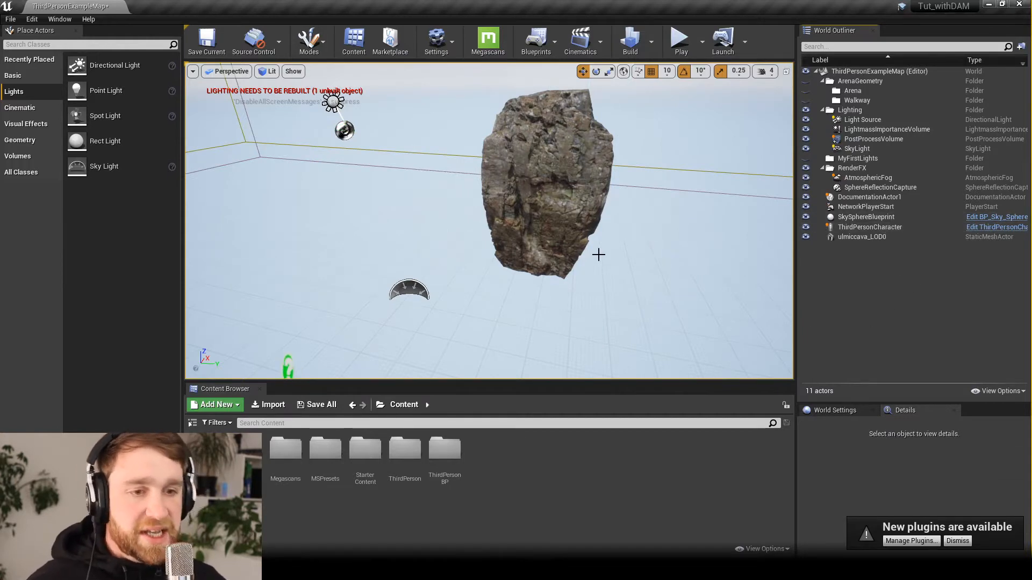
{"action": "scroll", "coordinate": [598, 254], "scroll_direction": "down", "scroll_amount": 5}
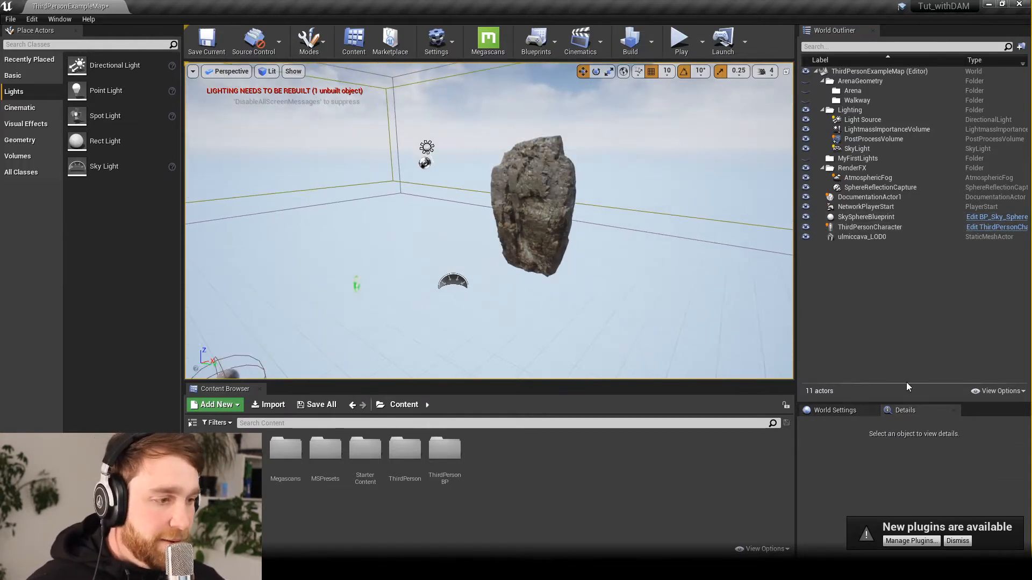
{"action": "left_click_drag", "start_coordinate": [908, 400], "coordinate": [908, 276]}
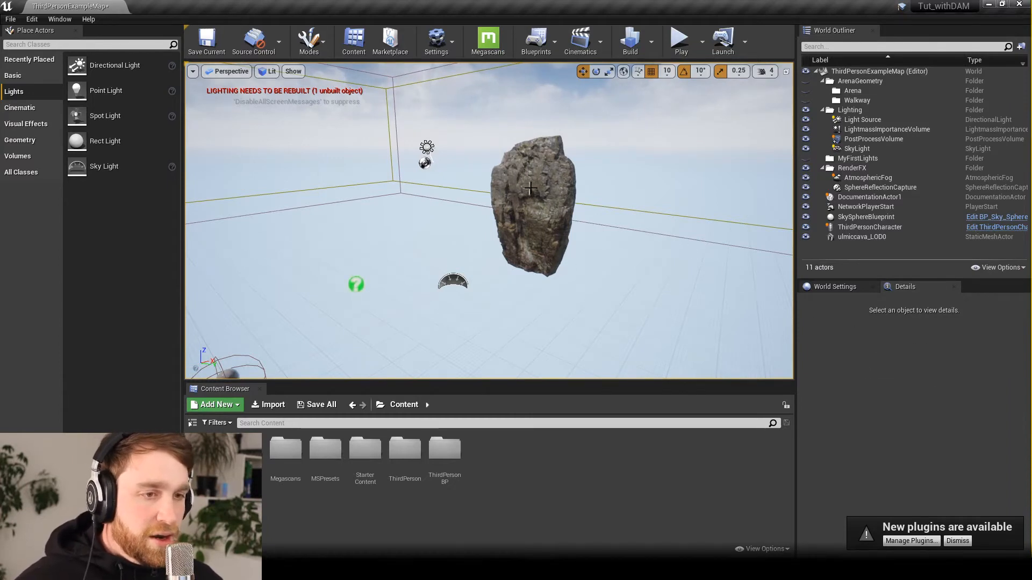
- Select the rock mesh ulmiccava_LOD0 and examine its transform, static mesh and material properties
{"action": "left_click", "coordinate": [531, 188]}
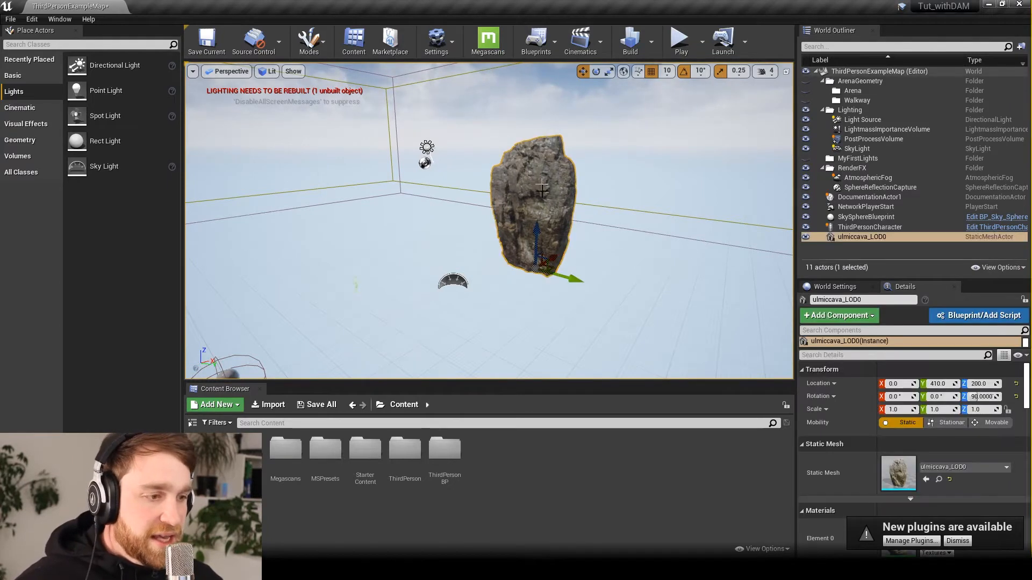
{"action": "left_click", "coordinate": [872, 236]}
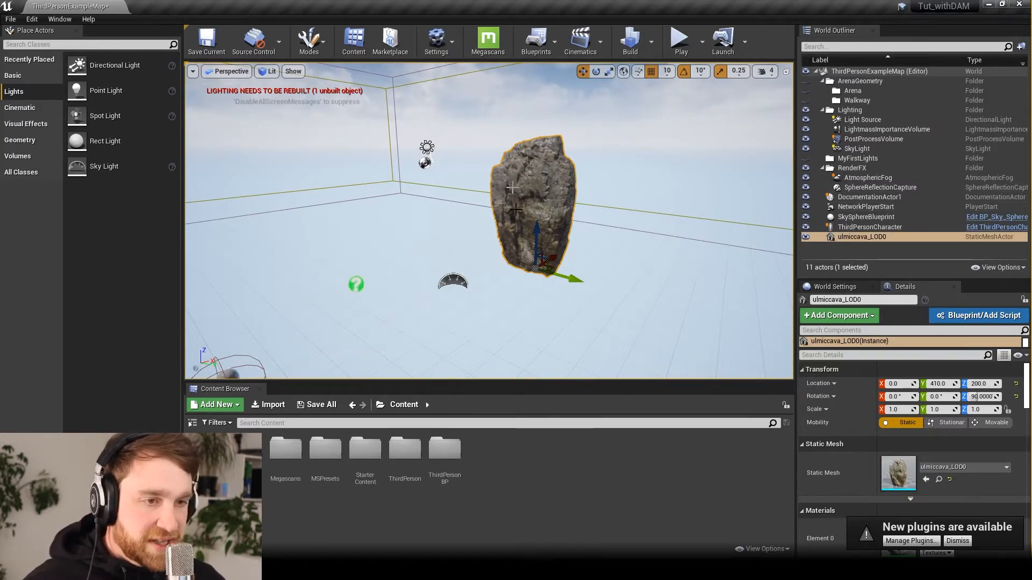
{"action": "scroll", "coordinate": [849, 392], "scroll_direction": "down", "scroll_amount": 1}
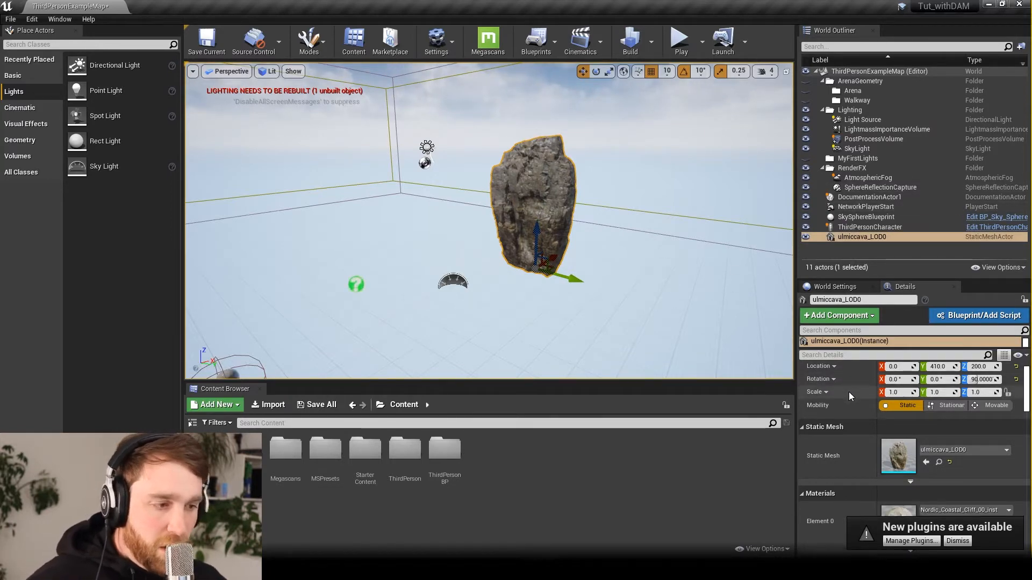
{"action": "scroll", "coordinate": [849, 391], "scroll_direction": "down", "scroll_amount": 2}
{"action": "scroll", "coordinate": [852, 413], "scroll_direction": "up", "scroll_amount": 4}
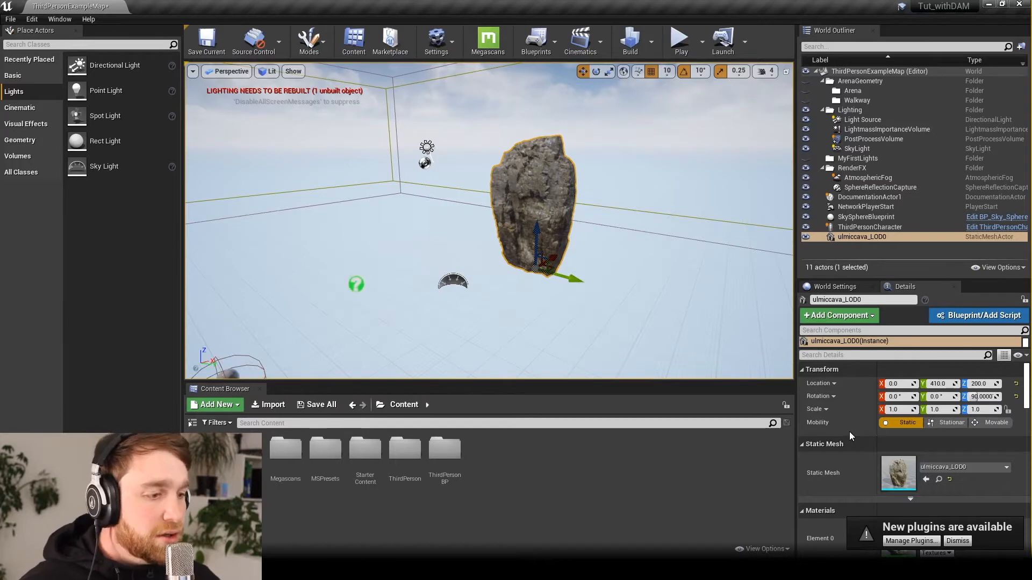
{"action": "scroll", "coordinate": [849, 431], "scroll_direction": "down", "scroll_amount": 2}
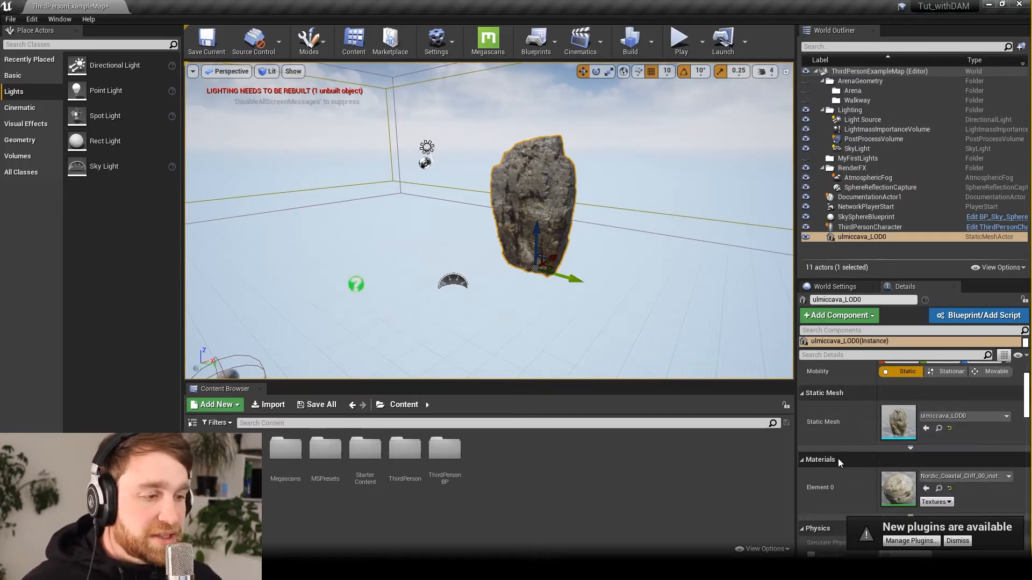
{"action": "scroll", "coordinate": [838, 459], "scroll_direction": "up", "scroll_amount": 2}
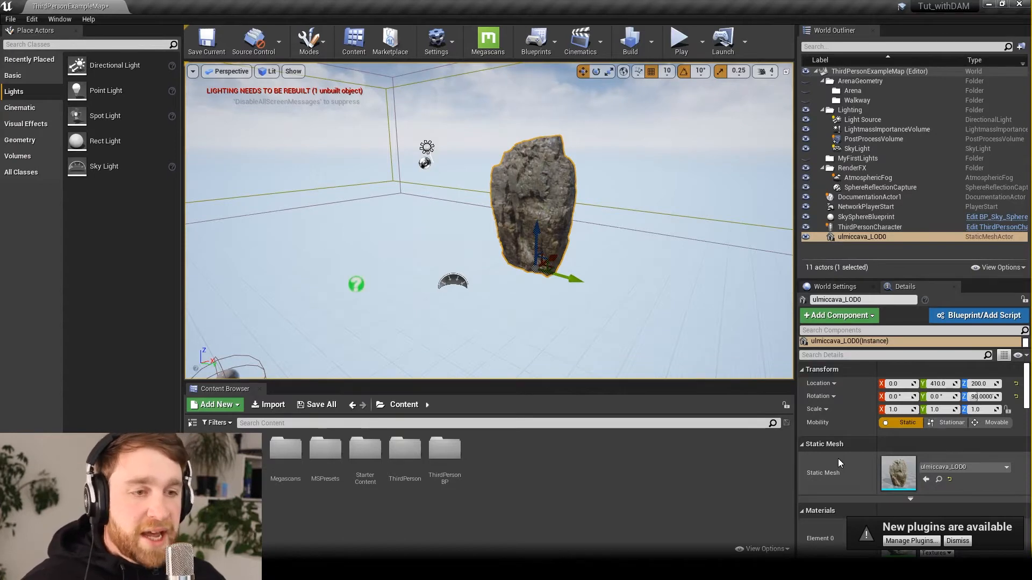
{"action": "scroll", "coordinate": [837, 459], "scroll_direction": "down", "scroll_amount": 1}
{"action": "scroll", "coordinate": [837, 459], "scroll_direction": "down", "scroll_amount": 5}
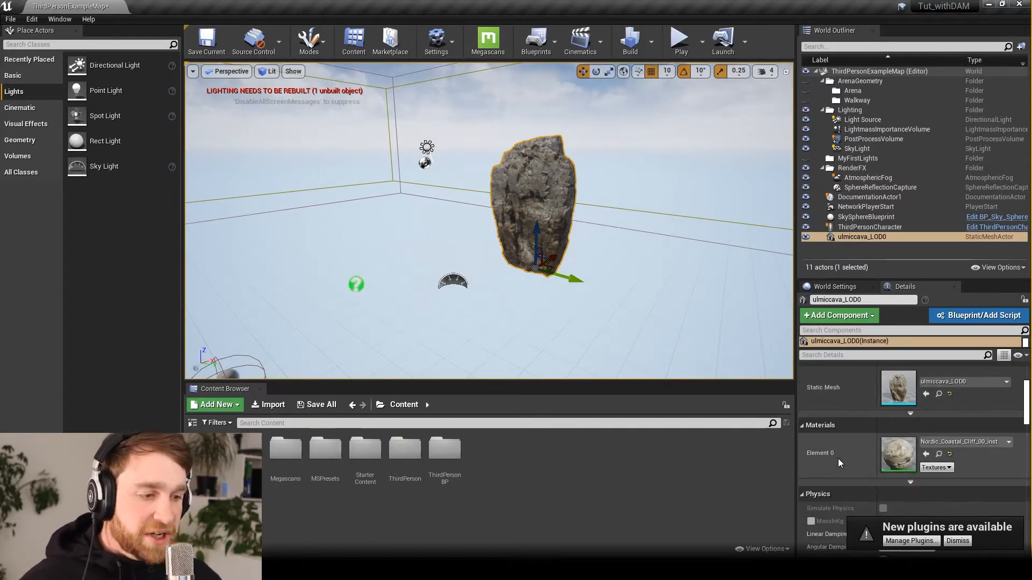
{"action": "scroll", "coordinate": [838, 459], "scroll_direction": "up", "scroll_amount": 5}
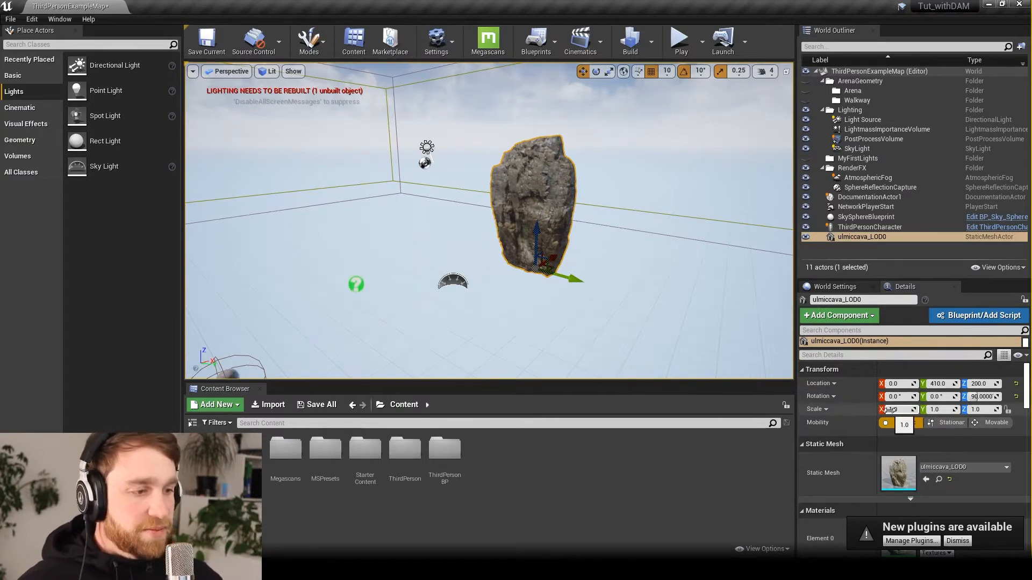
- Set the rock's X scale to 0.8325 and its X location to -98
{"action": "left_click_drag", "start_coordinate": [891, 409], "coordinate": [896, 384]}
{"action": "key", "text": "ctrl+z"}
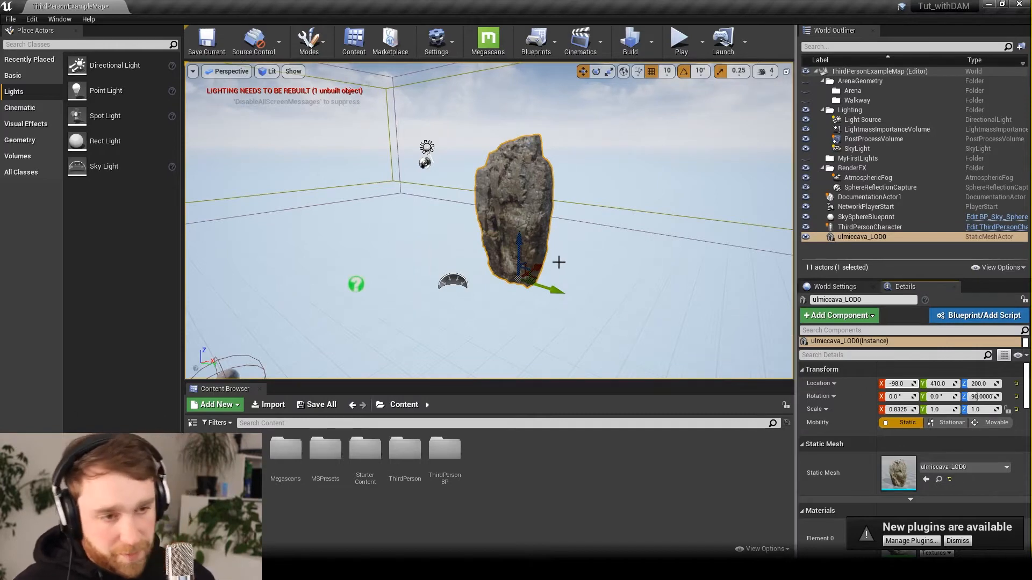
{"action": "mouse_move", "coordinate": [557, 260]}
{"action": "left_mouse_down", "text": "alt"}
{"action": "mouse_move", "coordinate": [618, 261]}
{"action": "mouse_move", "coordinate": [561, 267]}
{"action": "left_mouse_up", "text": "alt"}
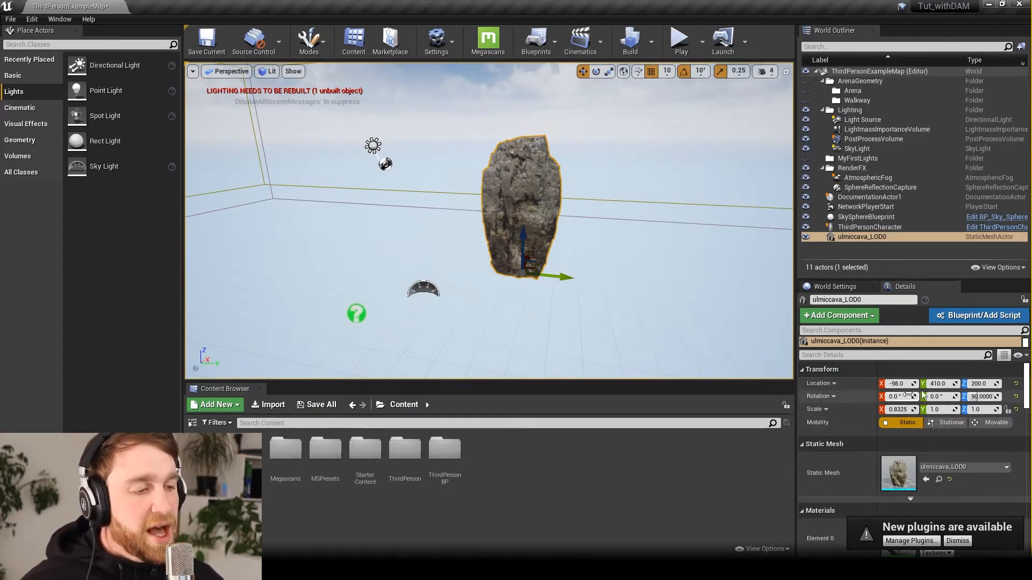
- Move the rock with the translate gizmo to Z 190 and along the Y axis to 440
{"action": "scroll", "coordinate": [613, 326], "scroll_direction": "up", "scroll_amount": 5}
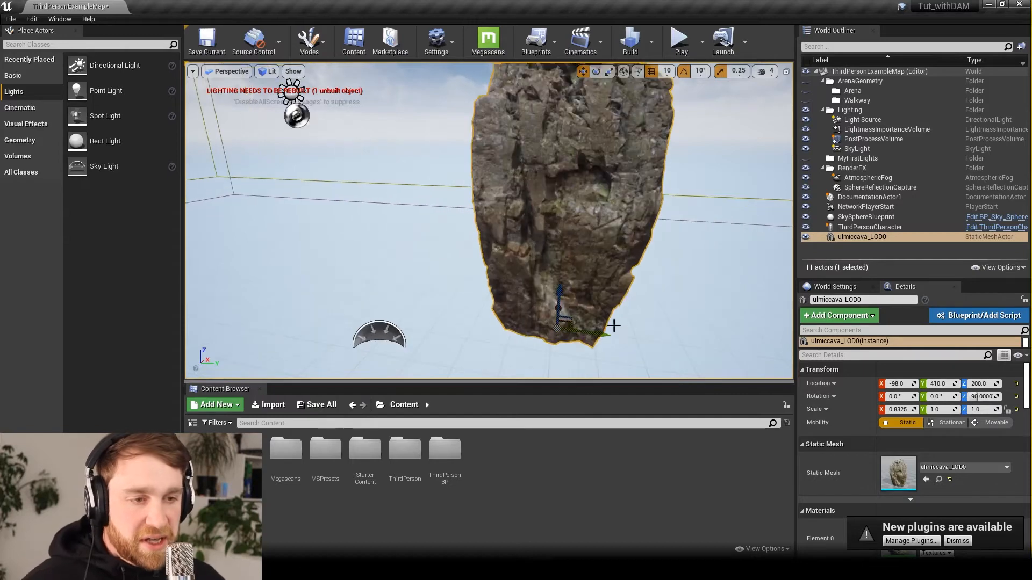
{"action": "scroll", "coordinate": [647, 324], "scroll_direction": "down", "scroll_amount": 1}
{"action": "right_click_drag", "start_coordinate": [647, 324], "coordinate": [582, 289]}
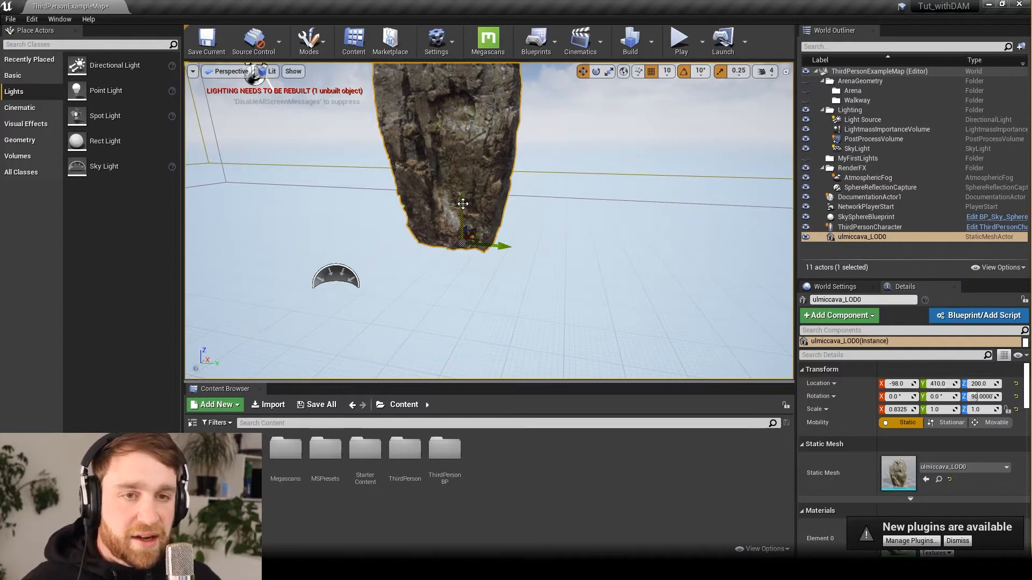
{"action": "mouse_move", "coordinate": [463, 204]}
{"action": "left_mouse_down"}
{"action": "mouse_move", "coordinate": [479, 91]}
{"action": "mouse_move", "coordinate": [488, 194]}
{"action": "mouse_move", "coordinate": [483, 155]}
{"action": "mouse_move", "coordinate": [439, 124]}
{"action": "mouse_move", "coordinate": [458, 191]}
{"action": "mouse_move", "coordinate": [464, 116]}
{"action": "mouse_move", "coordinate": [471, 225]}
{"action": "mouse_move", "coordinate": [468, 193]}
{"action": "mouse_move", "coordinate": [473, 213]}
{"action": "left_mouse_up"}
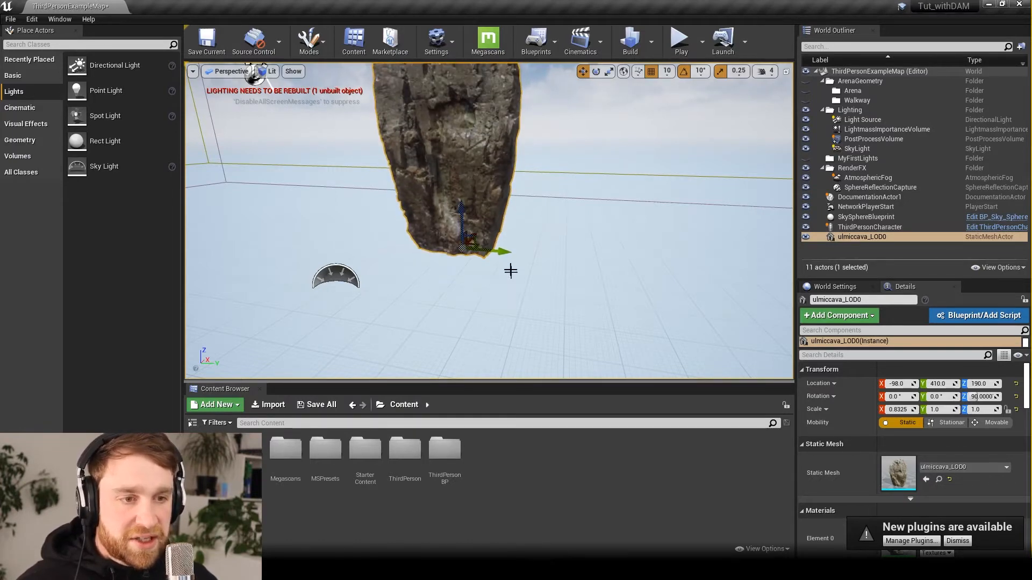
{"action": "left_click_drag", "start_coordinate": [509, 269], "coordinate": [482, 287]}
{"action": "mouse_move", "coordinate": [510, 242]}
{"action": "left_mouse_down"}
{"action": "mouse_move", "coordinate": [530, 234]}
{"action": "mouse_move", "coordinate": [508, 245]}
{"action": "left_mouse_up"}
- Try rotating the rock about its Z axis with the rotate gizmo and bring it back to about 90 degrees
{"action": "left_click_drag", "start_coordinate": [581, 287], "coordinate": [647, 302], "text": "alt"}
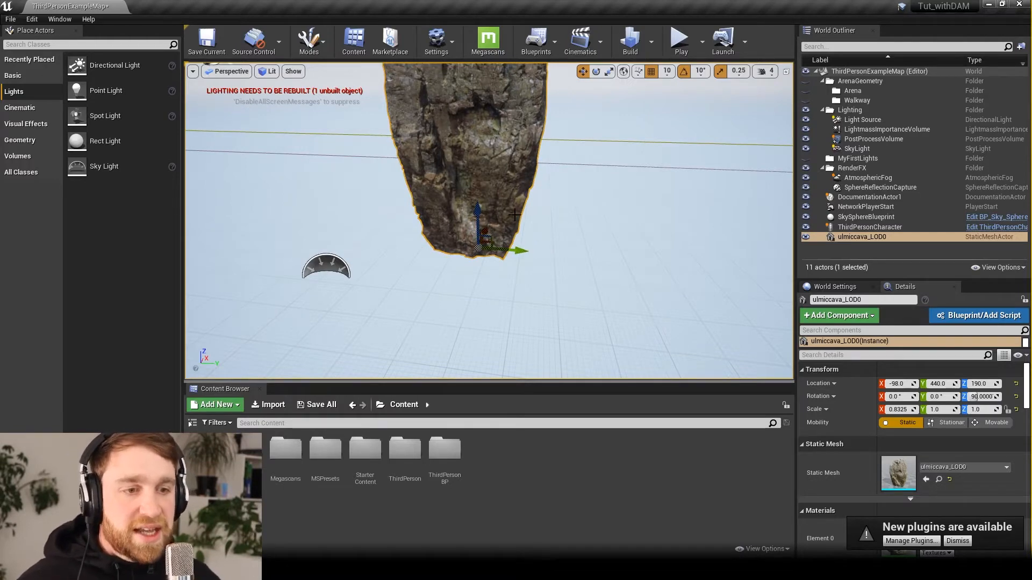
{"action": "key", "text": "e"}
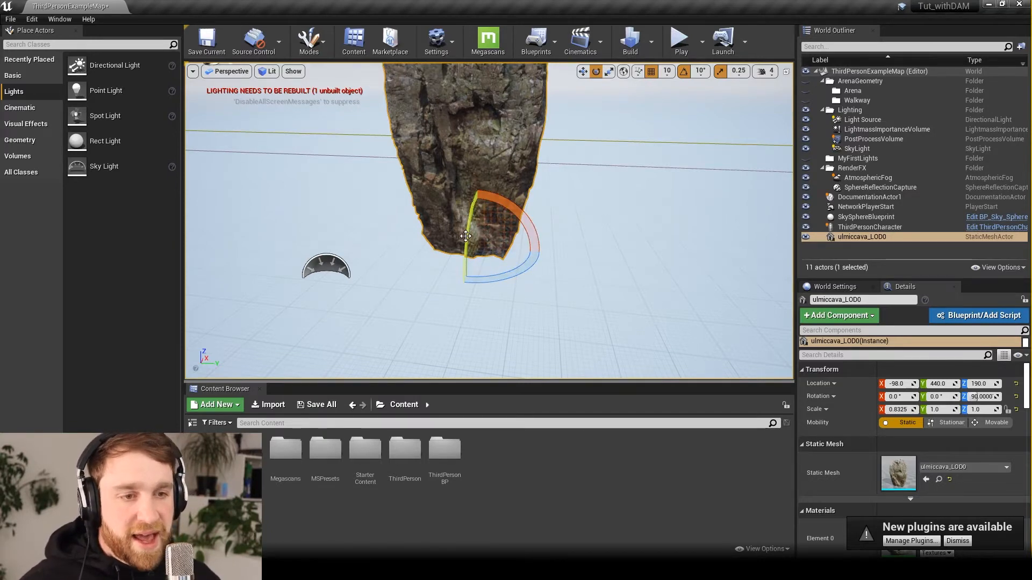
{"action": "mouse_move", "coordinate": [518, 267]}
{"action": "left_mouse_down"}
{"action": "mouse_move", "coordinate": [543, 273]}
{"action": "mouse_move", "coordinate": [526, 269]}
{"action": "left_mouse_up"}
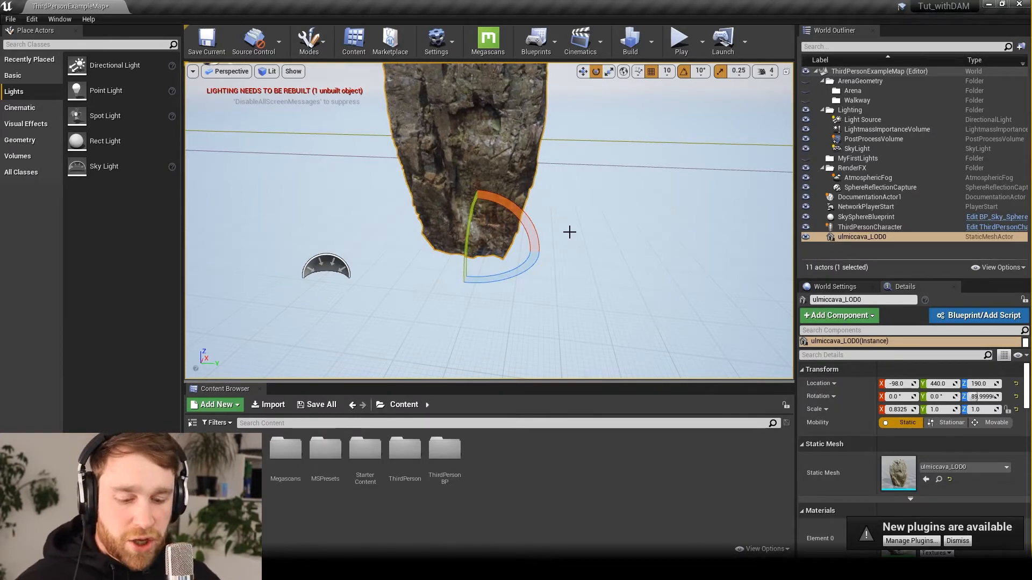
- Try the scale gizmo's axis and uniform handles on the rock, ending with an X scale of 0.75
{"action": "key", "text": "r"}
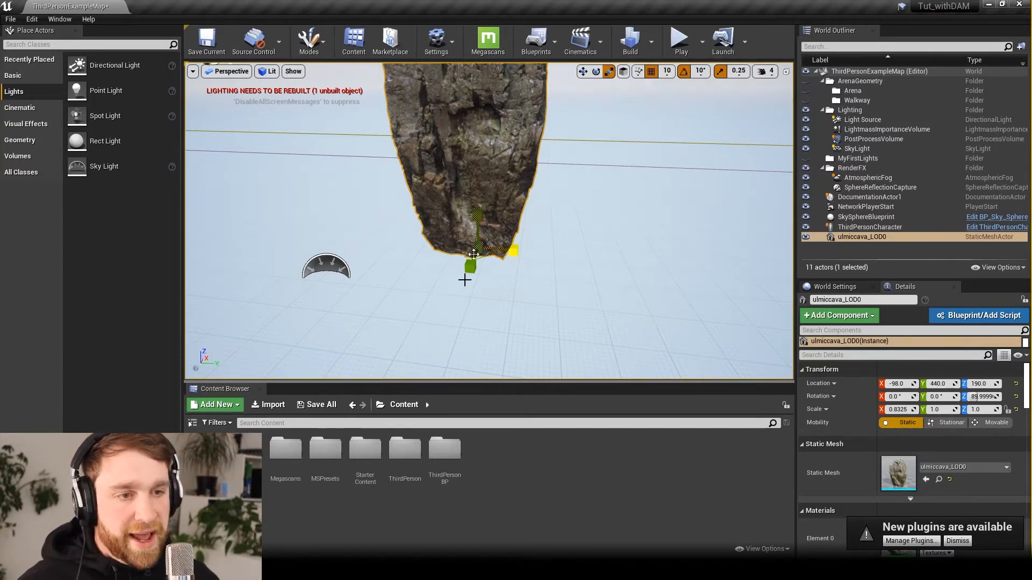
{"action": "key", "text": "f"}
{"action": "scroll", "coordinate": [486, 241], "scroll_direction": "down", "scroll_amount": 1}
{"action": "mouse_move", "coordinate": [483, 205]}
{"action": "left_mouse_down"}
{"action": "mouse_move", "coordinate": [483, 173]}
{"action": "mouse_move", "coordinate": [482, 186]}
{"action": "left_mouse_up"}
{"action": "mouse_move", "coordinate": [482, 205]}
{"action": "left_mouse_down"}
{"action": "mouse_move", "coordinate": [482, 177]}
{"action": "mouse_move", "coordinate": [482, 204]}
{"action": "left_mouse_up"}
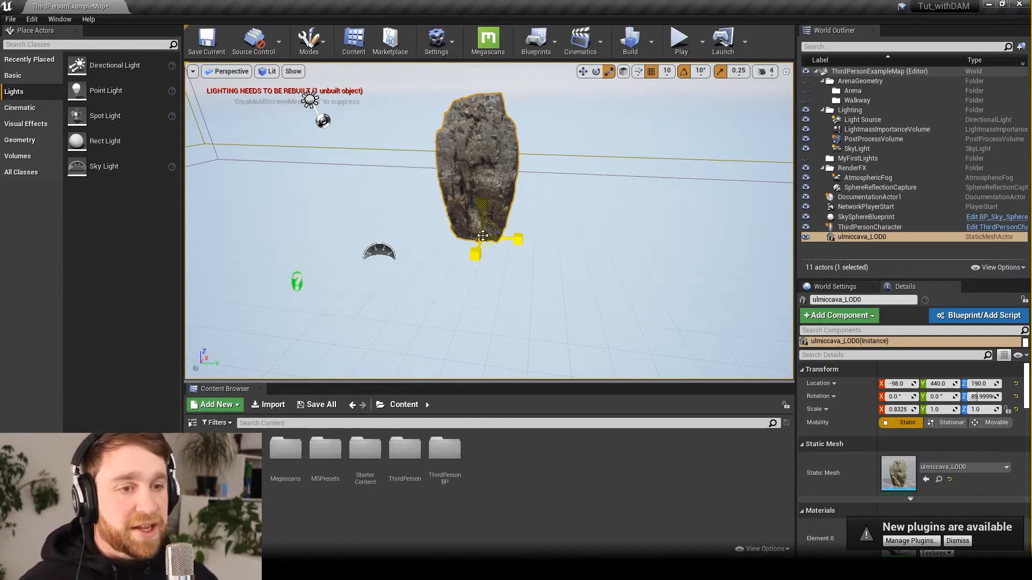
{"action": "mouse_move", "coordinate": [482, 236]}
{"action": "left_mouse_down"}
{"action": "mouse_move", "coordinate": [516, 202]}
{"action": "mouse_move", "coordinate": [482, 236]}
{"action": "left_mouse_up"}
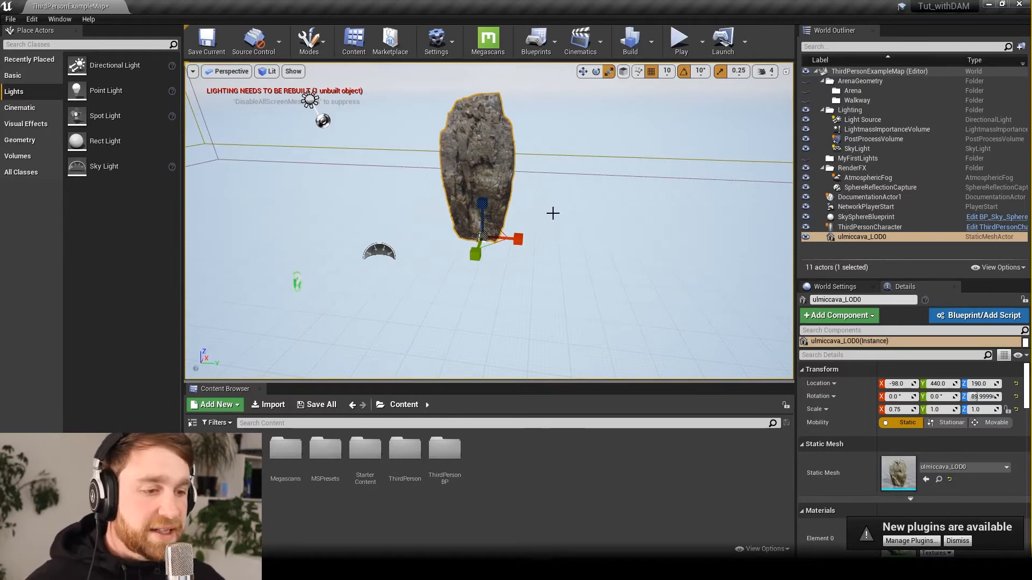
{"action": "left_click_drag", "start_coordinate": [567, 214], "coordinate": [494, 191], "text": "alt"}
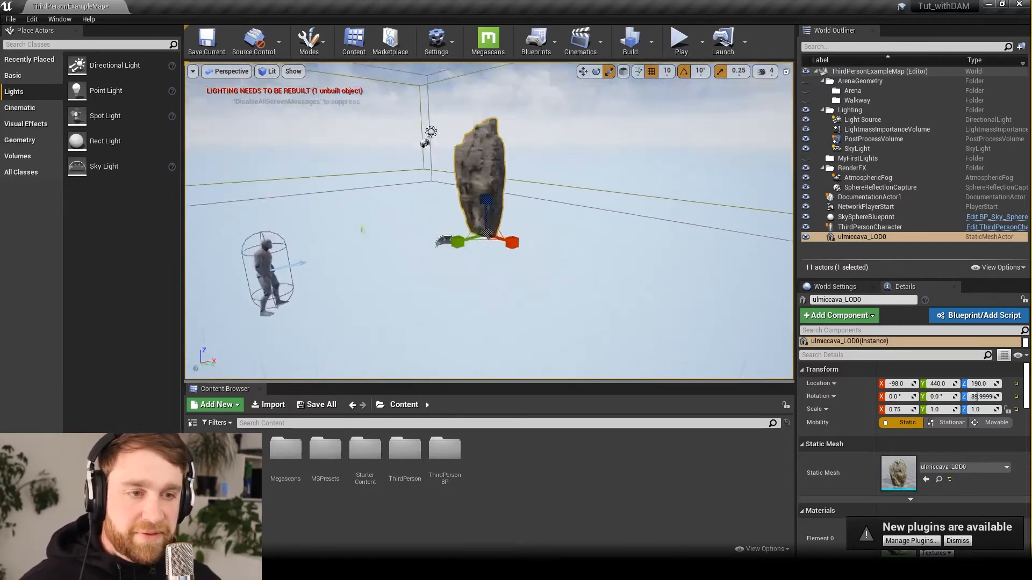
{"action": "mouse_move", "coordinate": [582, 256]}
{"action": "left_mouse_down", "text": "alt"}
{"action": "mouse_move", "coordinate": [688, 258]}
{"action": "mouse_move", "coordinate": [581, 256]}
{"action": "left_mouse_up", "text": "alt"}
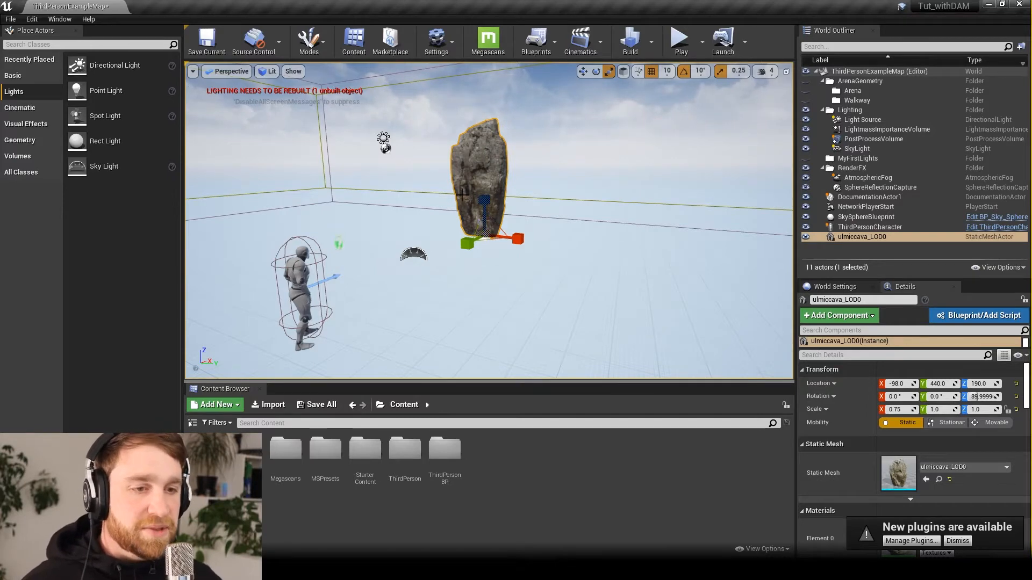
- Switch to the Landscape editing mode to set up a new landscape around the rock and character
{"action": "left_click_drag", "start_coordinate": [524, 309], "coordinate": [574, 311], "text": "alt"}
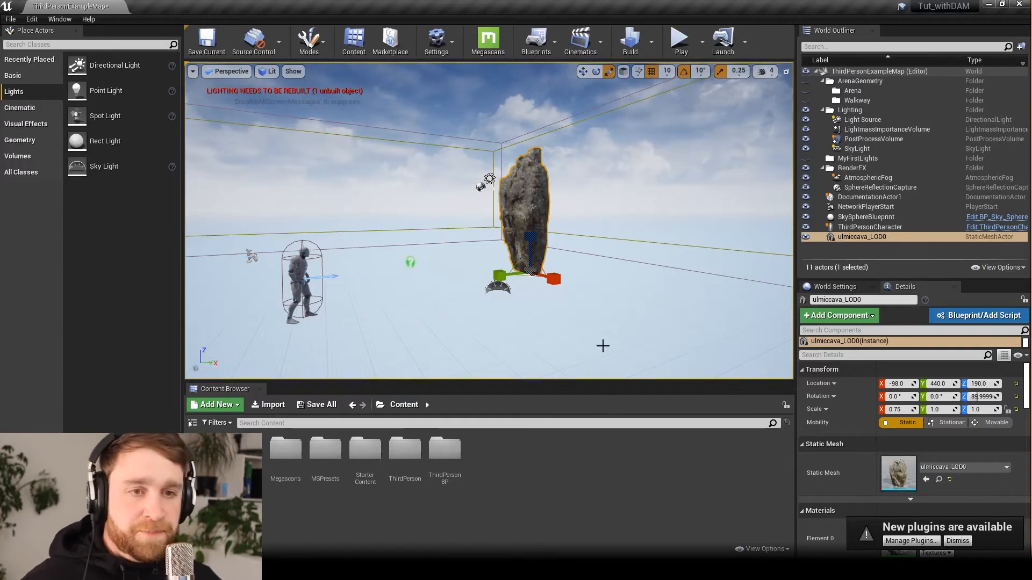
{"action": "middle_click_drag", "start_coordinate": [602, 346], "coordinate": [598, 368]}
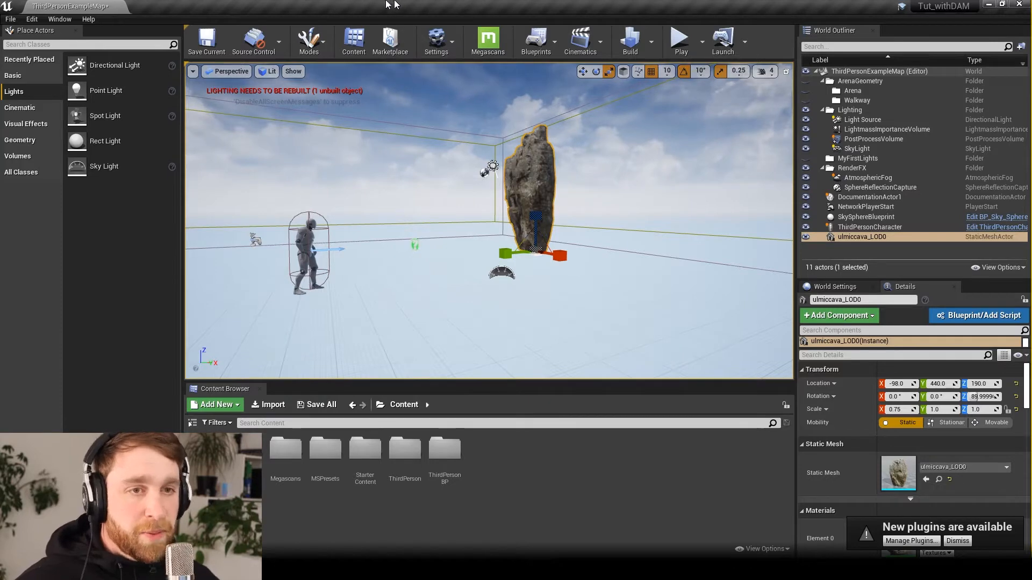
{"action": "left_click", "coordinate": [313, 44]}
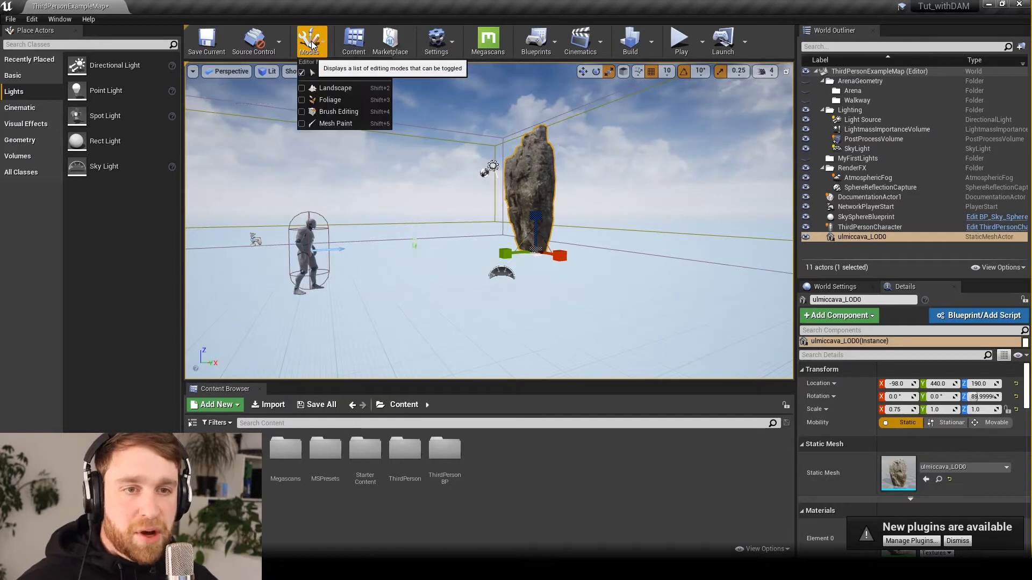
{"action": "left_click", "coordinate": [341, 89]}
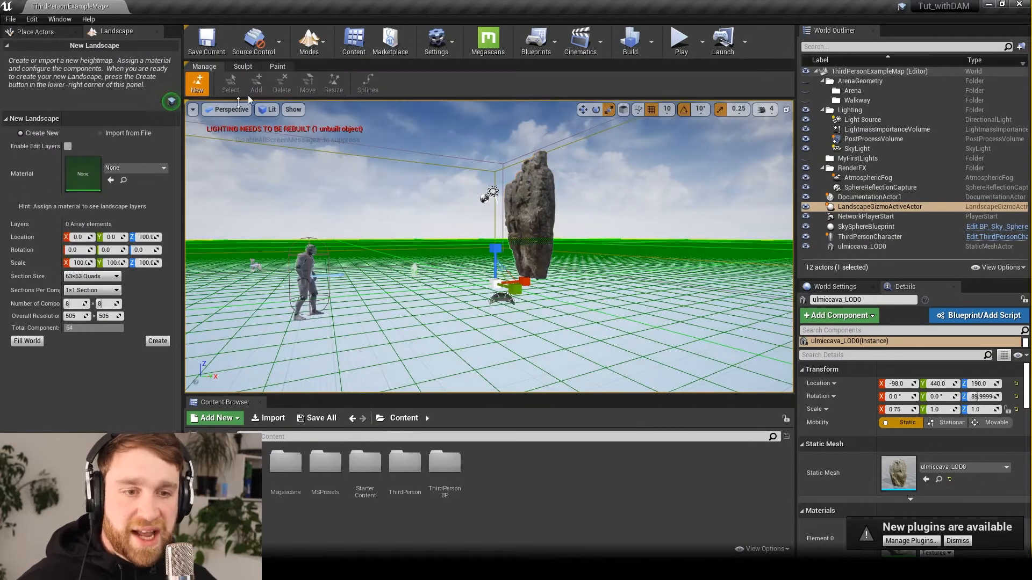
- Create a new landscape with a section size of 7×7 Quads
{"action": "left_click_drag", "start_coordinate": [481, 227], "coordinate": [327, 234], "text": "alt"}
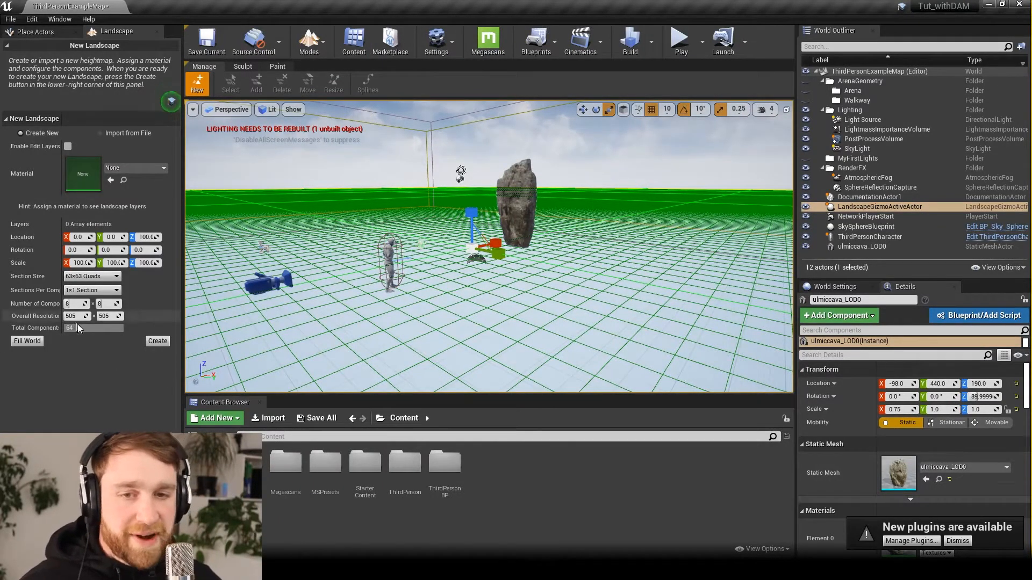
{"action": "left_click", "coordinate": [95, 277]}
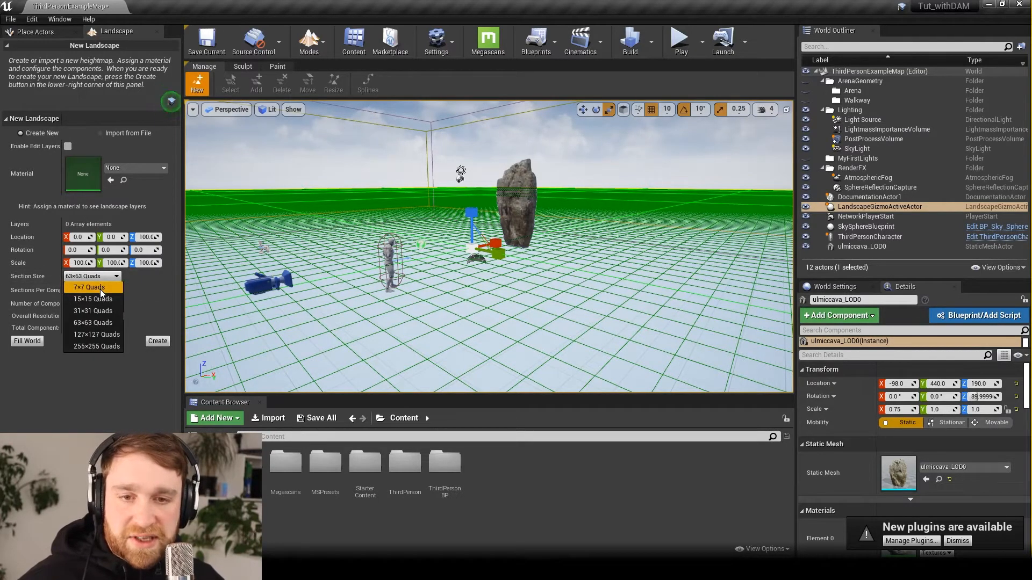
{"action": "left_click", "coordinate": [100, 288]}
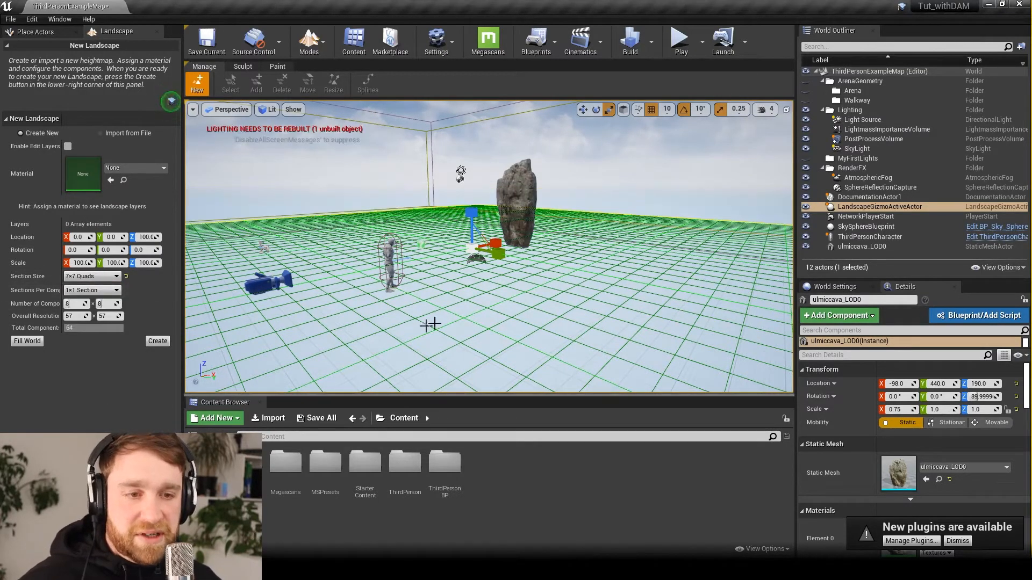
{"action": "left_click_drag", "start_coordinate": [563, 280], "coordinate": [526, 303], "text": "alt"}
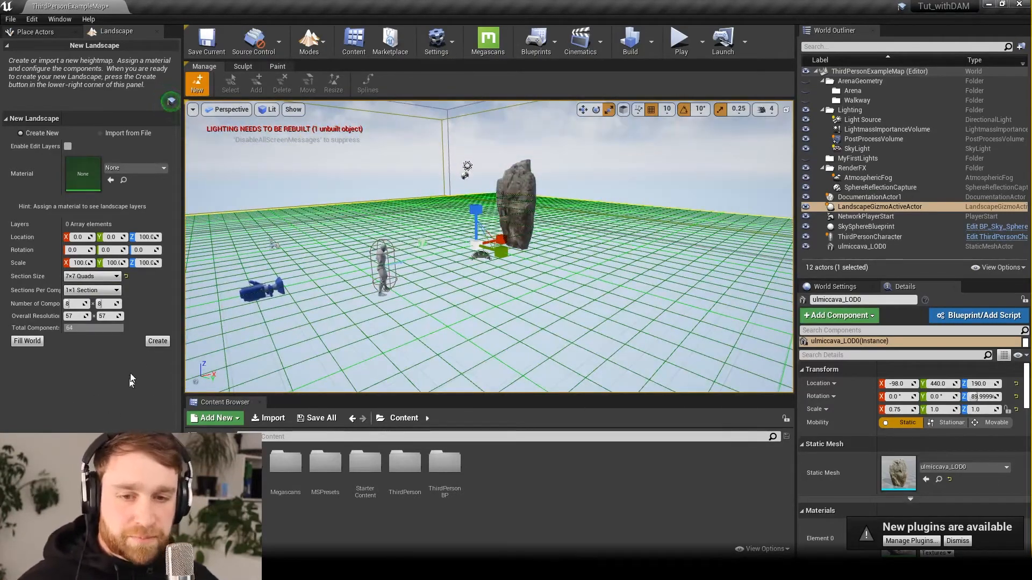
{"action": "left_click", "coordinate": [158, 341]}
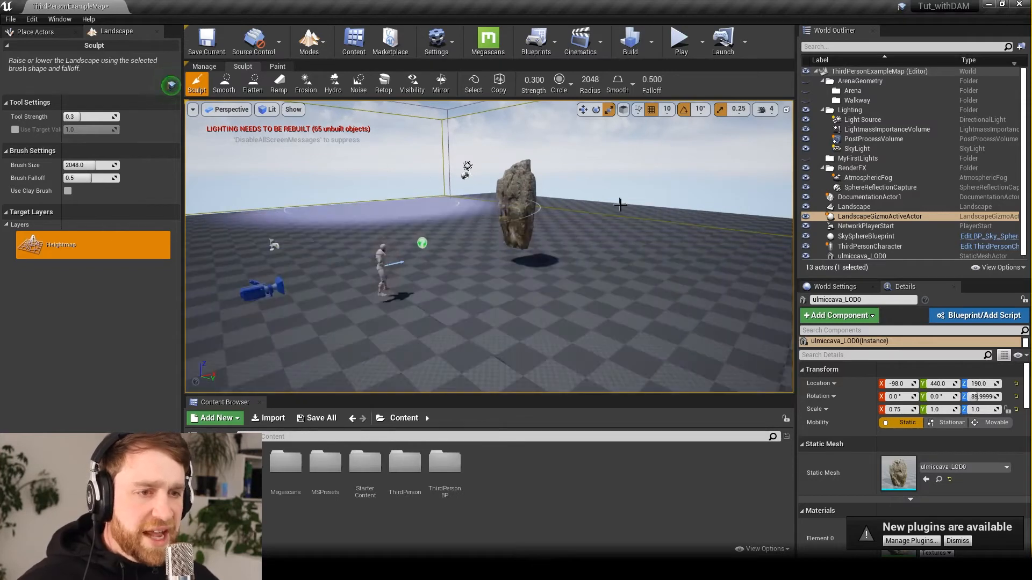
- Try a sculpt stroke across the new landscape and undo it
{"action": "mouse_move", "coordinate": [620, 205]}
{"action": "left_mouse_down"}
{"action": "mouse_move", "coordinate": [618, 300]}
{"action": "mouse_move", "coordinate": [576, 226]}
{"action": "mouse_move", "coordinate": [369, 293]}
{"action": "mouse_move", "coordinate": [645, 263]}
{"action": "mouse_move", "coordinate": [380, 258]}
{"action": "mouse_move", "coordinate": [537, 267]}
{"action": "mouse_move", "coordinate": [341, 246]}
{"action": "mouse_move", "coordinate": [532, 209]}
{"action": "mouse_move", "coordinate": [606, 265]}
{"action": "mouse_move", "coordinate": [595, 311]}
{"action": "left_mouse_up"}
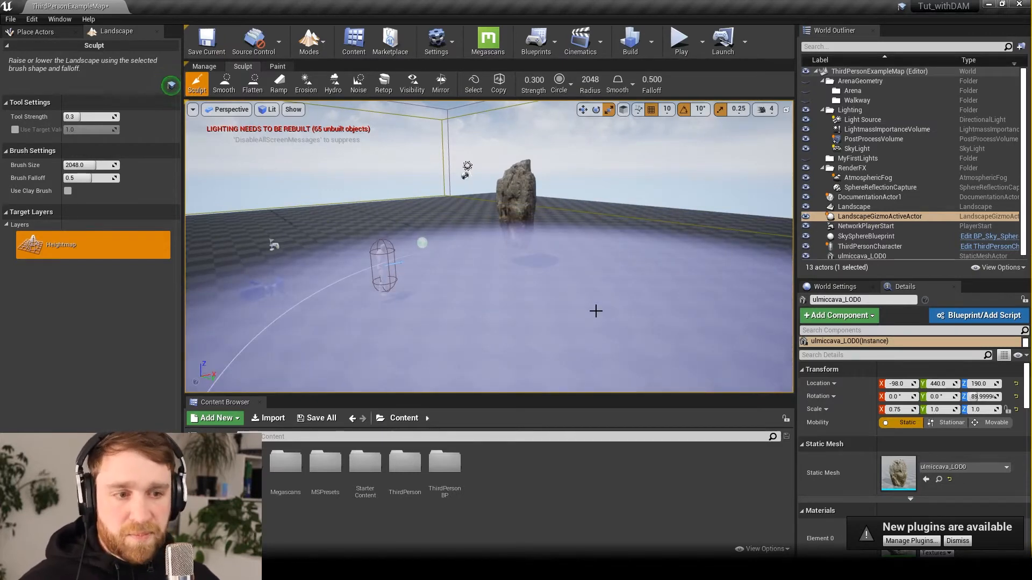
{"action": "key", "text": "ctrl+z"}
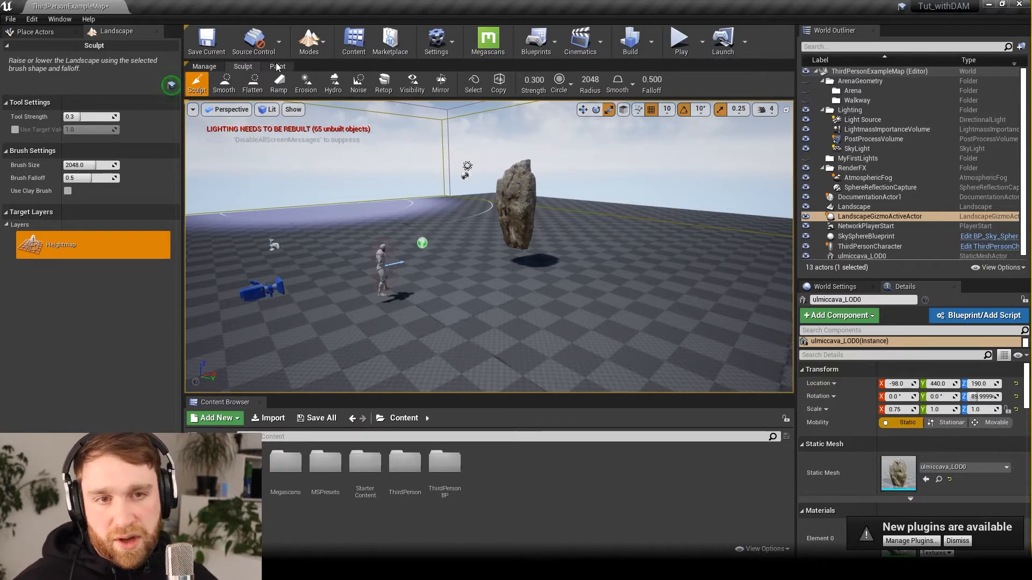
- Look through the landscape's Paint, Sculpt and Manage tool sets
{"action": "left_click", "coordinate": [277, 66]}
{"action": "left_click", "coordinate": [243, 67]}
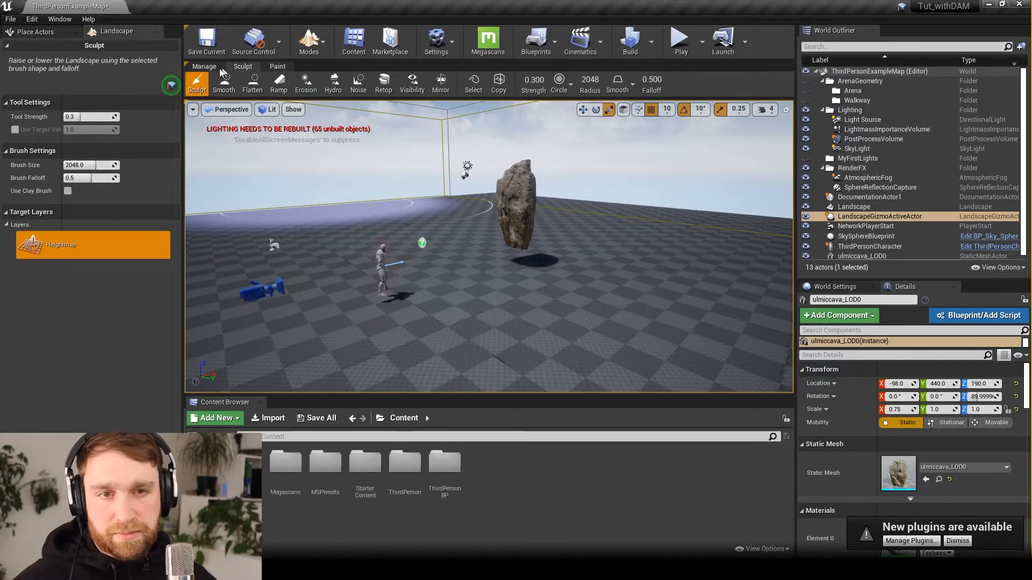
{"action": "left_click", "coordinate": [205, 66]}
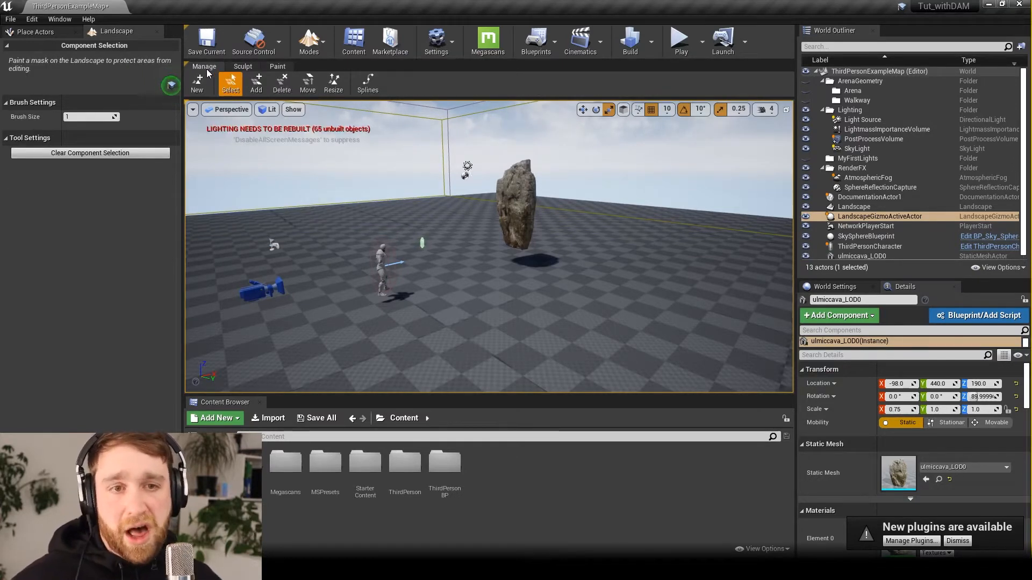
- For the Sculpt tool, set the tool strength to about 0.314, brush size to about 578.7 and brush falloff to 1.0
{"action": "left_click", "coordinate": [245, 67]}
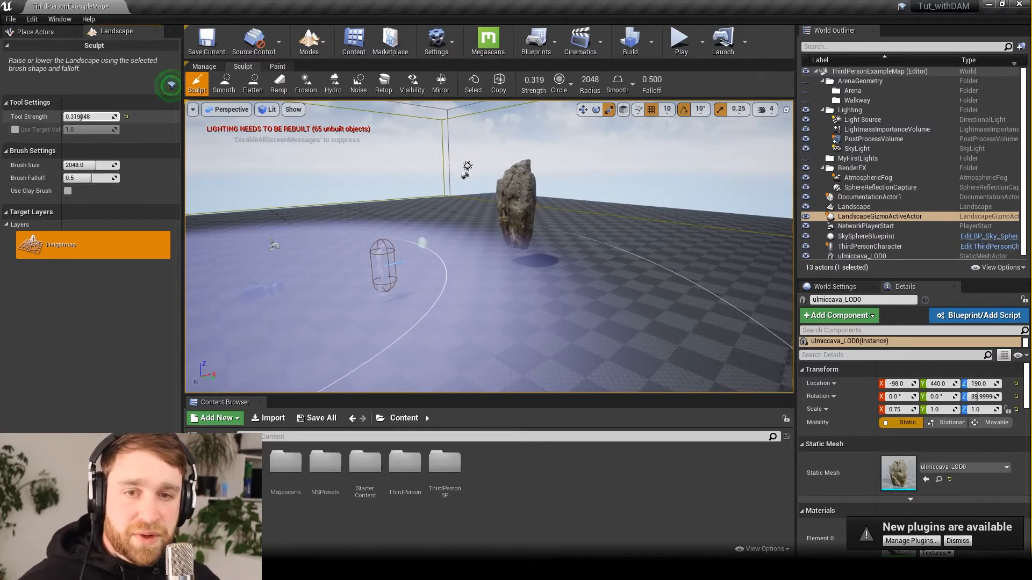
{"action": "left_click_drag", "start_coordinate": [98, 117], "coordinate": [111, 117]}
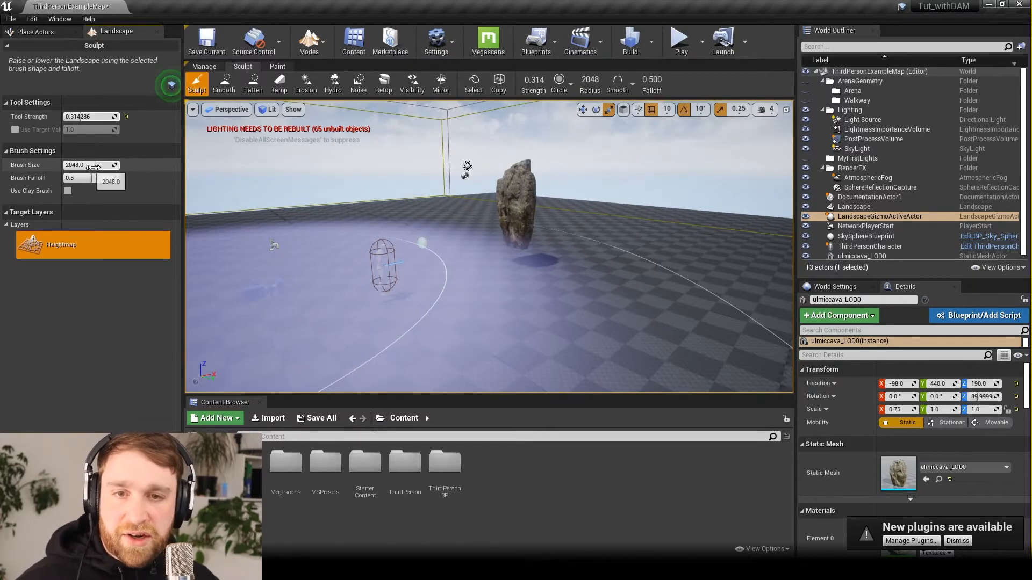
{"action": "left_click_drag", "start_coordinate": [93, 167], "coordinate": [74, 166]}
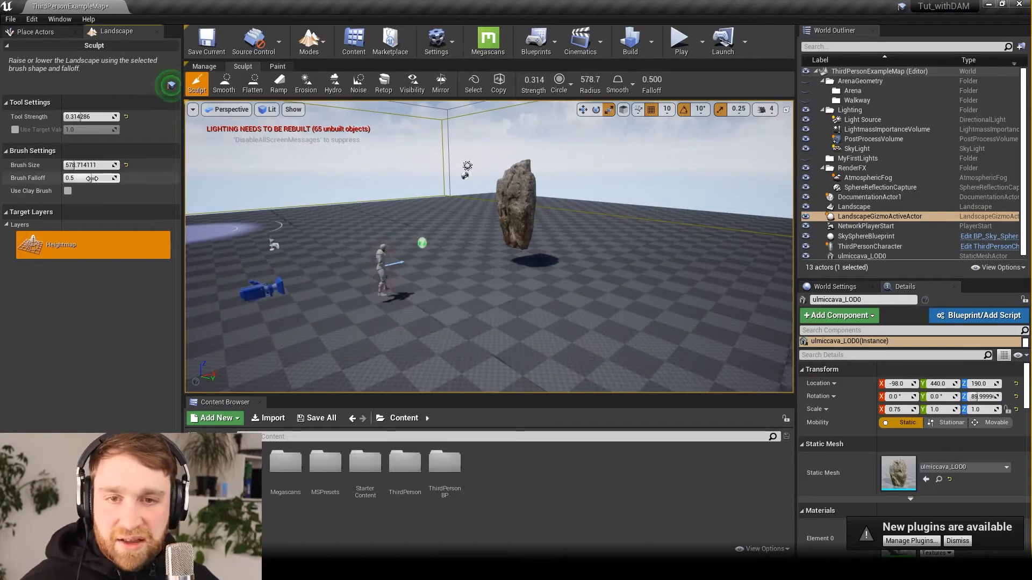
{"action": "left_click_drag", "start_coordinate": [92, 179], "coordinate": [120, 179]}
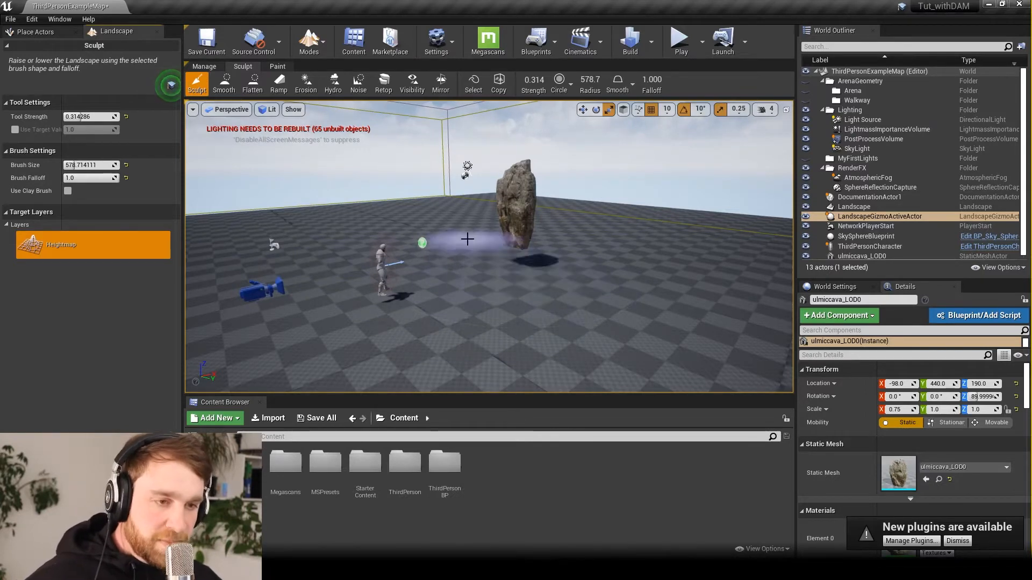
- Sculpt a low rise in the ground behind the character
{"action": "left_click_drag", "start_coordinate": [505, 272], "coordinate": [495, 317], "text": "alt"}
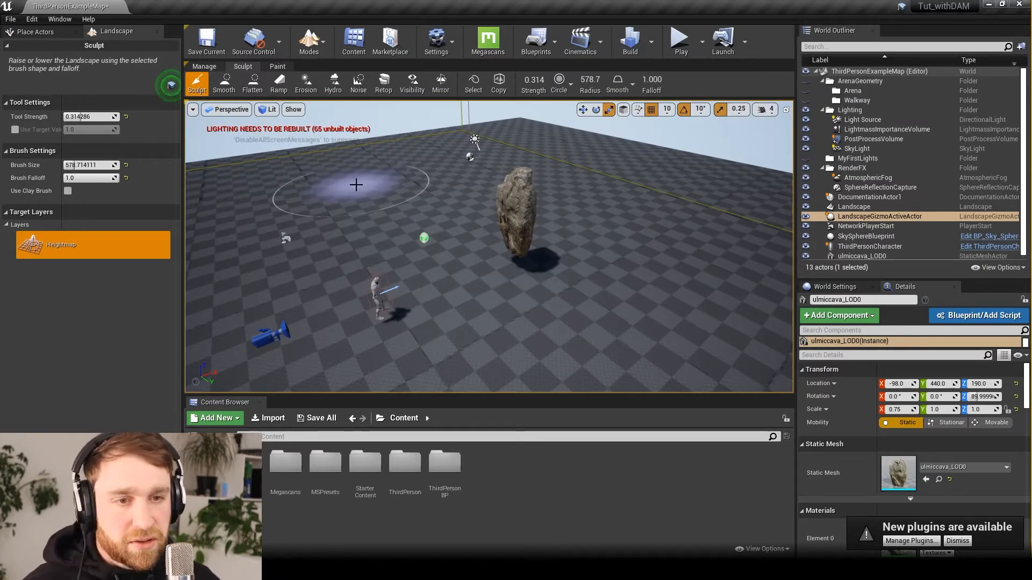
{"action": "mouse_move", "coordinate": [371, 184]}
{"action": "left_mouse_down"}
{"action": "mouse_move", "coordinate": [346, 156]}
{"action": "mouse_move", "coordinate": [377, 156]}
{"action": "left_mouse_up"}
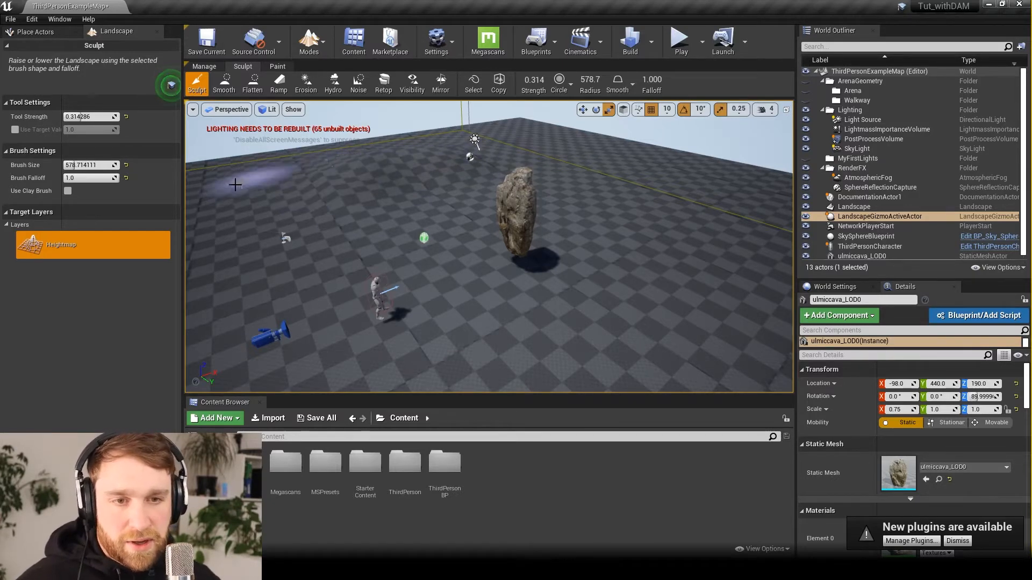
{"action": "scroll", "coordinate": [291, 209], "scroll_direction": "up", "scroll_amount": 4}
{"action": "scroll", "coordinate": [291, 208], "scroll_direction": "down", "scroll_amount": 6}
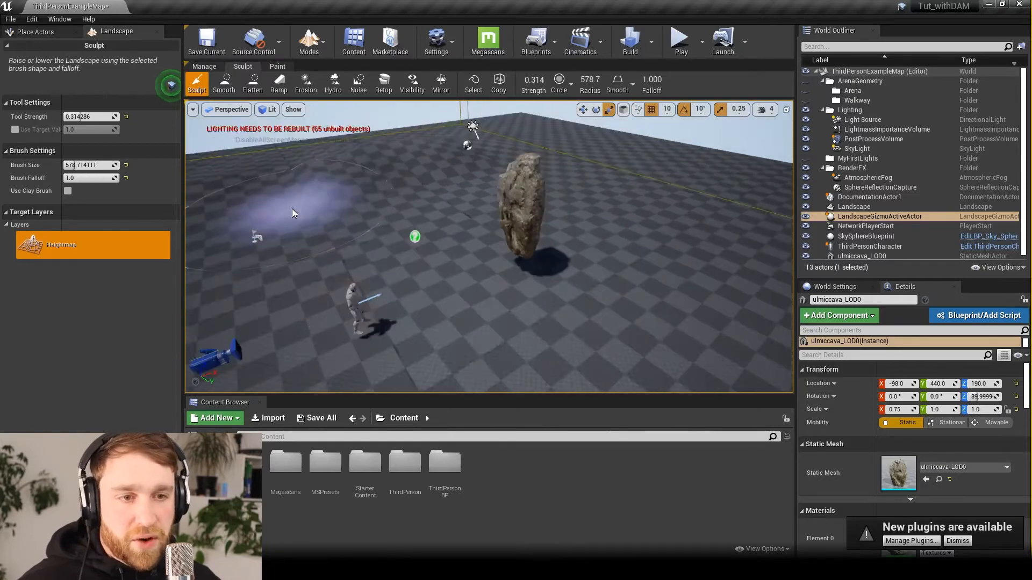
{"action": "mouse_move", "coordinate": [315, 202]}
{"action": "left_mouse_down", "text": "alt"}
{"action": "mouse_move", "coordinate": [317, 252]}
{"action": "mouse_move", "coordinate": [318, 172]}
{"action": "mouse_move", "coordinate": [371, 191]}
{"action": "mouse_move", "coordinate": [352, 189]}
{"action": "left_mouse_up", "text": "alt"}
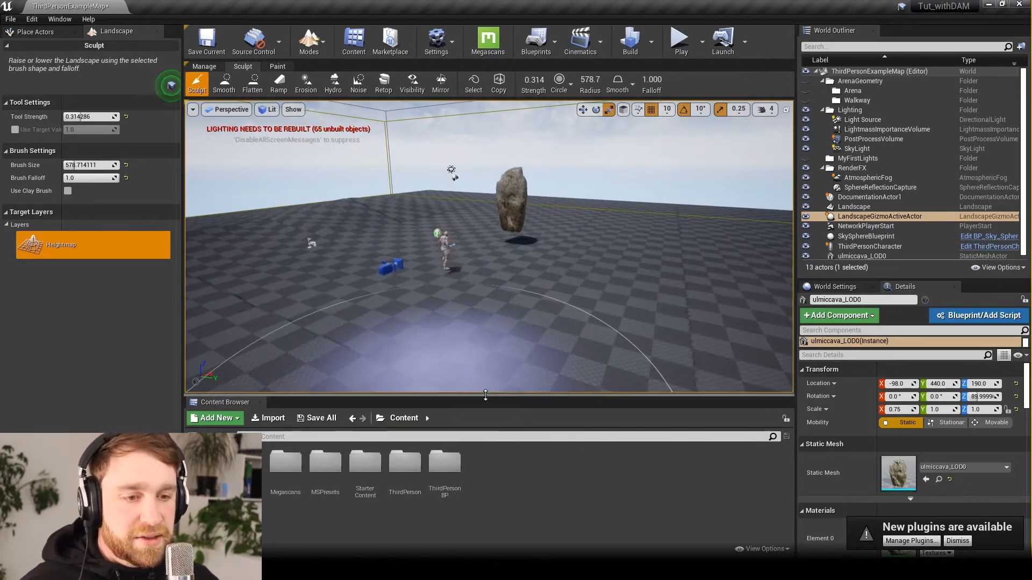
- Enlarge the viewport by shrinking the Content Browser and the landscape settings area
{"action": "left_click_drag", "start_coordinate": [496, 397], "coordinate": [496, 542]}
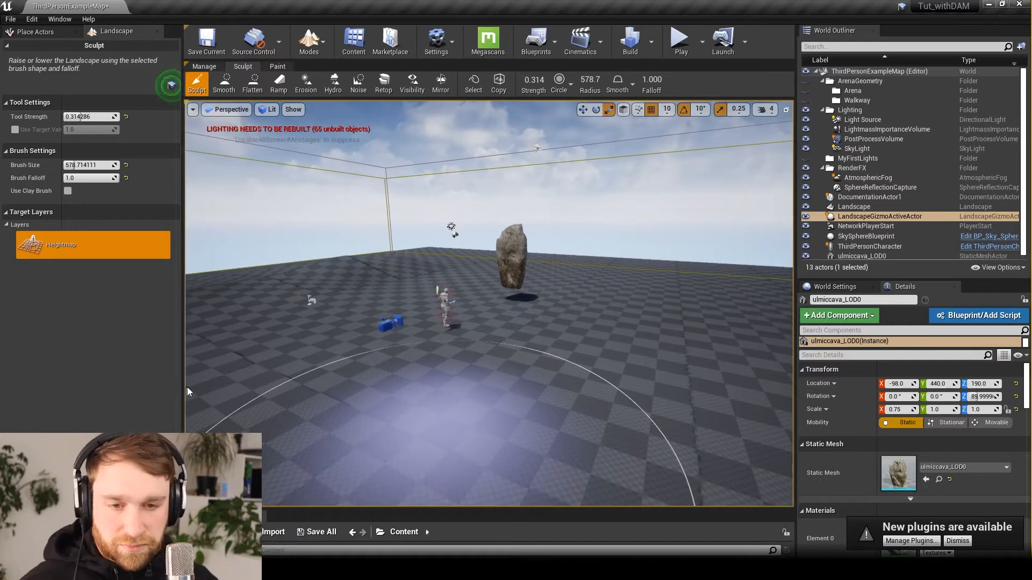
{"action": "left_click_drag", "start_coordinate": [181, 390], "coordinate": [106, 400]}
{"action": "scroll", "coordinate": [472, 318], "scroll_direction": "down", "scroll_amount": 5}
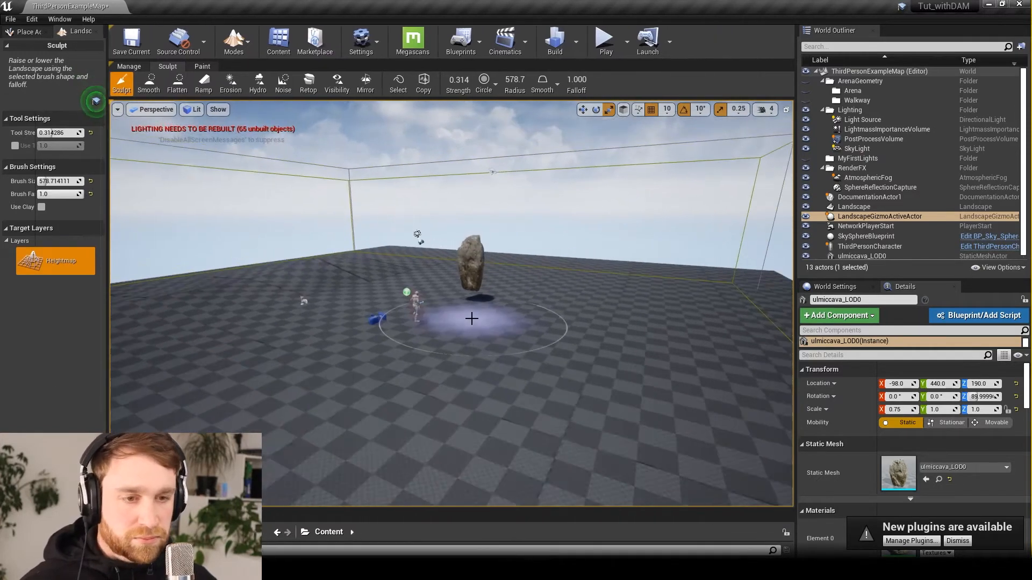
- Sculpt gentle rises around the landscape's outer areas and set the brush size to about 1310 and tool strength to about 0.214
{"action": "left_click_drag", "start_coordinate": [562, 335], "coordinate": [571, 401], "text": "alt"}
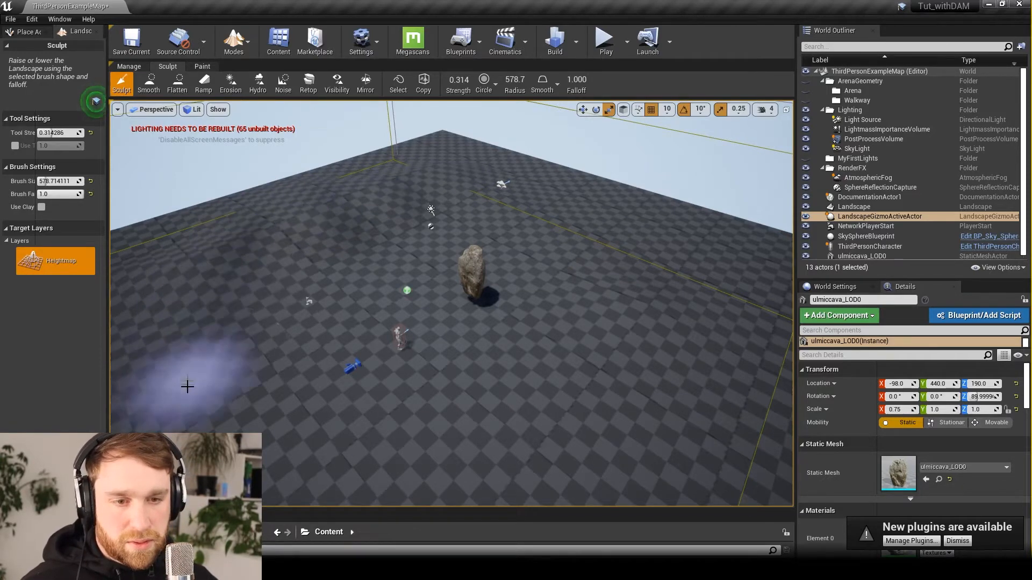
{"action": "left_click_drag", "start_coordinate": [685, 398], "coordinate": [679, 301], "text": "alt"}
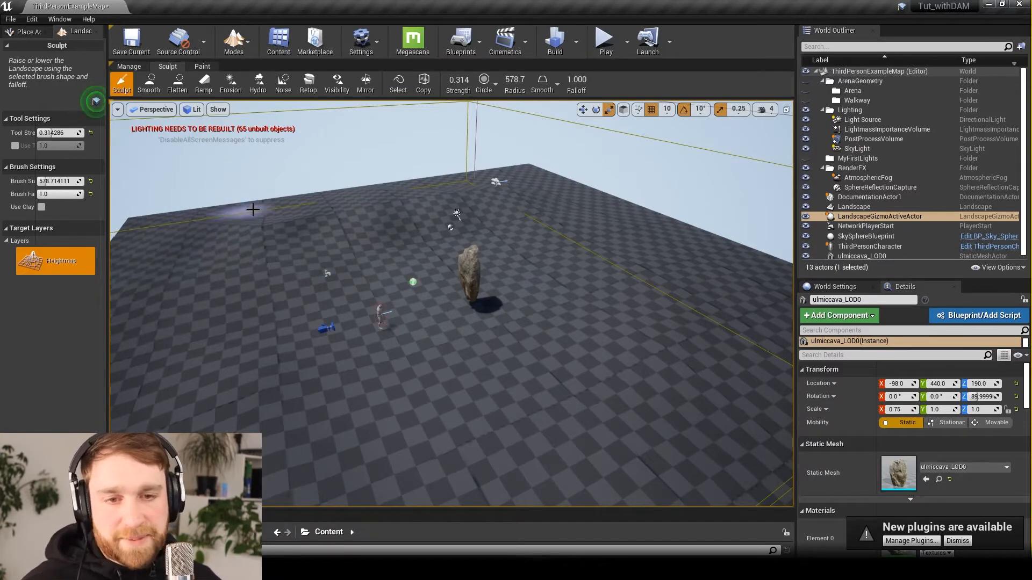
{"action": "mouse_move", "coordinate": [353, 258]}
{"action": "right_mouse_down"}
{"action": "mouse_move", "coordinate": [306, 237]}
{"action": "mouse_move", "coordinate": [215, 228]}
{"action": "mouse_move", "coordinate": [215, 280]}
{"action": "right_mouse_up"}
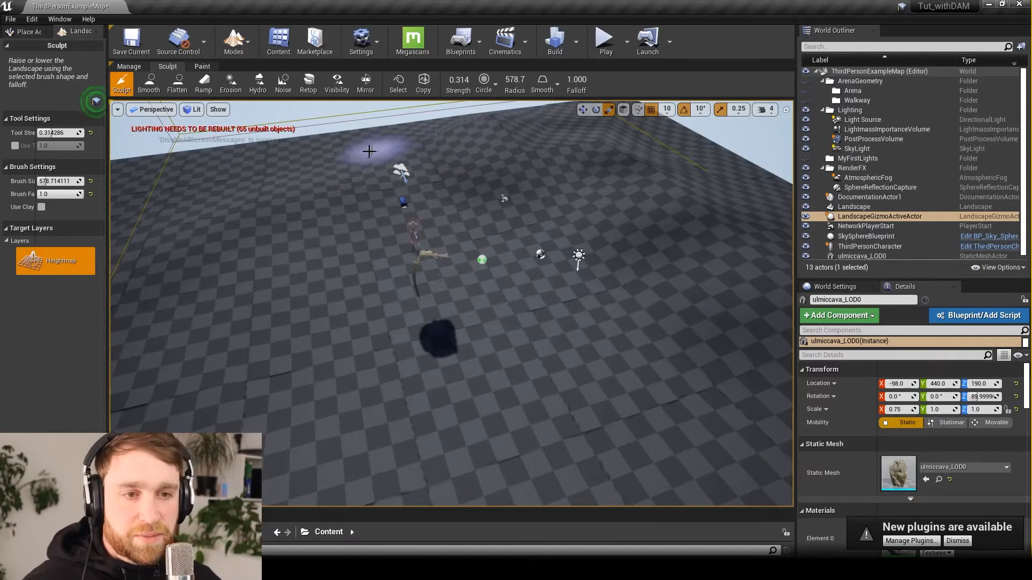
{"action": "right_click_drag", "start_coordinate": [166, 196], "coordinate": [166, 185]}
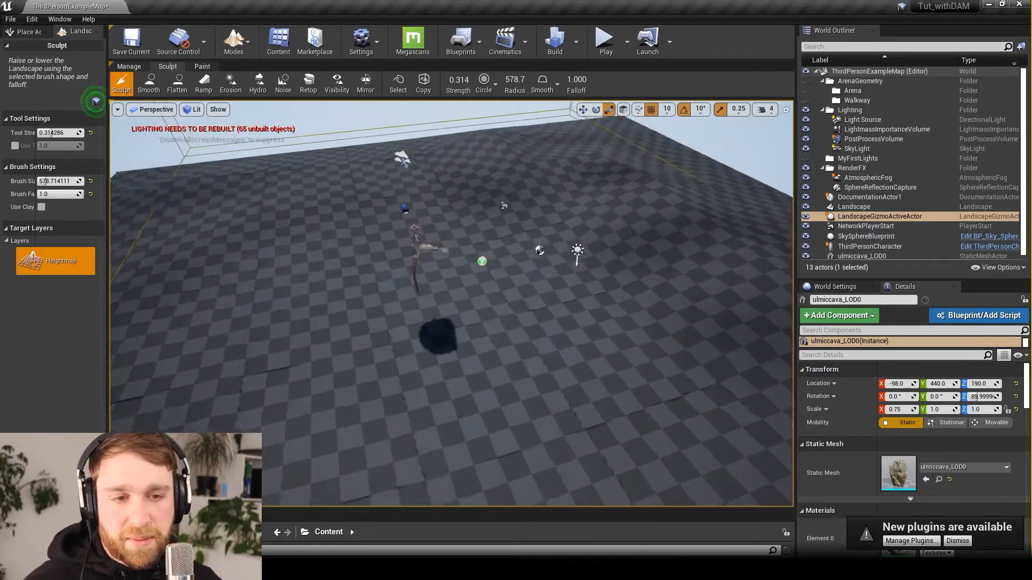
{"action": "mouse_move", "coordinate": [167, 185]}
{"action": "left_mouse_down", "text": "alt"}
{"action": "mouse_move", "coordinate": [170, 110]}
{"action": "mouse_move", "coordinate": [186, 97]}
{"action": "mouse_move", "coordinate": [182, 108]}
{"action": "left_mouse_up", "text": "alt"}
{"action": "mouse_move", "coordinate": [292, 318]}
{"action": "left_mouse_down", "text": "alt"}
{"action": "mouse_move", "coordinate": [317, 304]}
{"action": "mouse_move", "coordinate": [392, 296]}
{"action": "mouse_move", "coordinate": [553, 309]}
{"action": "mouse_move", "coordinate": [586, 328]}
{"action": "mouse_move", "coordinate": [387, 259]}
{"action": "left_mouse_up", "text": "alt"}
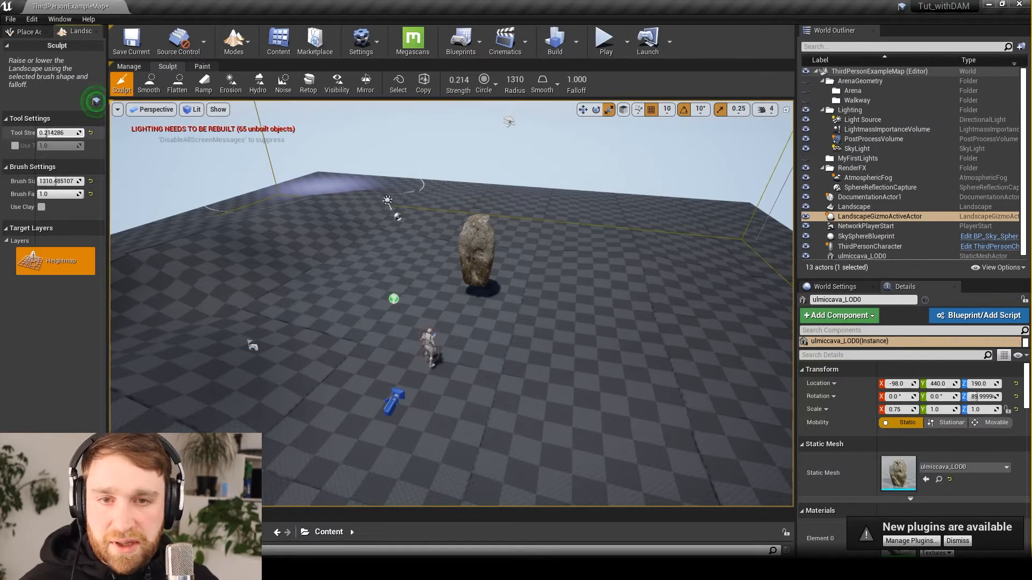
- Set the sculpting tool strength to about 0.184 and raise gentle hills around the landscape's outer areas
{"action": "left_click_drag", "start_coordinate": [504, 172], "coordinate": [506, 215], "text": "alt"}
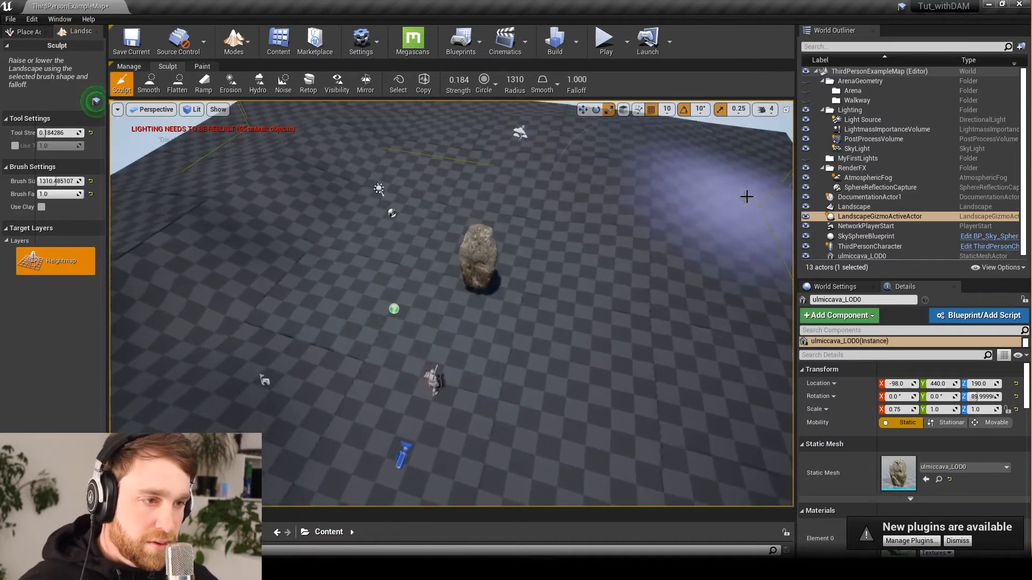
{"action": "left_click_drag", "start_coordinate": [553, 285], "coordinate": [514, 231], "text": "alt"}
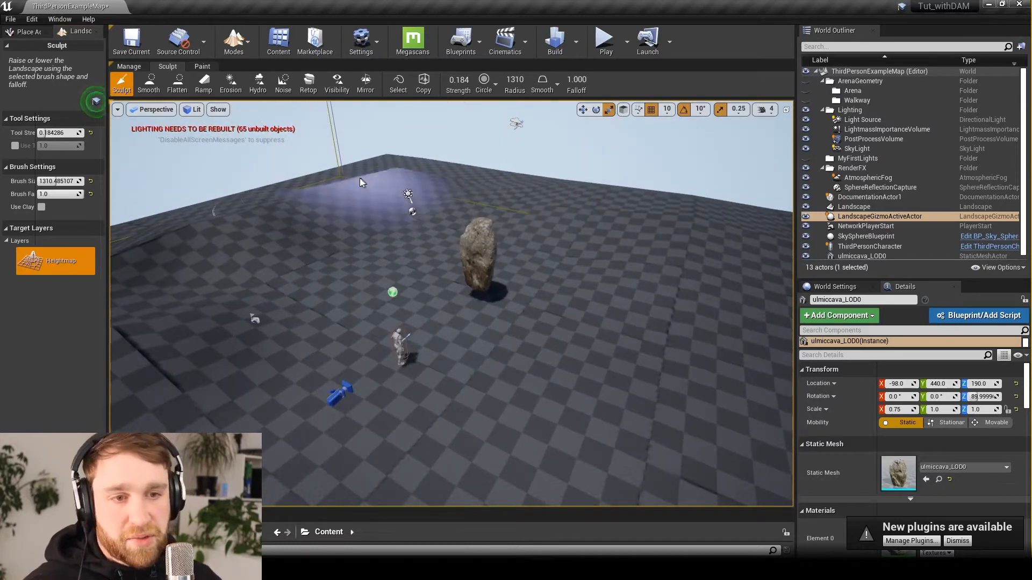
{"action": "mouse_move", "coordinate": [379, 231]}
{"action": "left_mouse_down", "text": "alt"}
{"action": "mouse_move", "coordinate": [362, 154]}
{"action": "mouse_move", "coordinate": [383, 161]}
{"action": "mouse_move", "coordinate": [399, 194]}
{"action": "mouse_move", "coordinate": [470, 188]}
{"action": "mouse_move", "coordinate": [403, 175]}
{"action": "mouse_move", "coordinate": [324, 224]}
{"action": "mouse_move", "coordinate": [588, 247]}
{"action": "mouse_move", "coordinate": [543, 260]}
{"action": "left_mouse_up", "text": "alt"}
{"action": "mouse_move", "coordinate": [592, 336]}
{"action": "left_mouse_down", "text": "alt"}
{"action": "mouse_move", "coordinate": [594, 317]}
{"action": "mouse_move", "coordinate": [634, 301]}
{"action": "left_mouse_up", "text": "alt"}
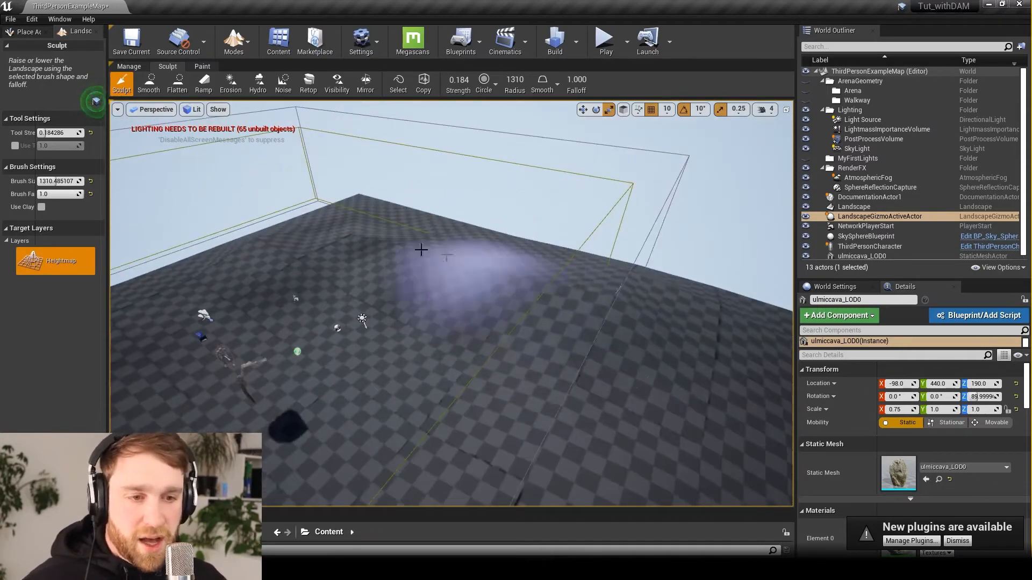
{"action": "mouse_move", "coordinate": [437, 223]}
{"action": "left_mouse_down"}
{"action": "mouse_move", "coordinate": [325, 226]}
{"action": "mouse_move", "coordinate": [136, 284]}
{"action": "mouse_move", "coordinate": [108, 346]}
{"action": "left_mouse_up"}
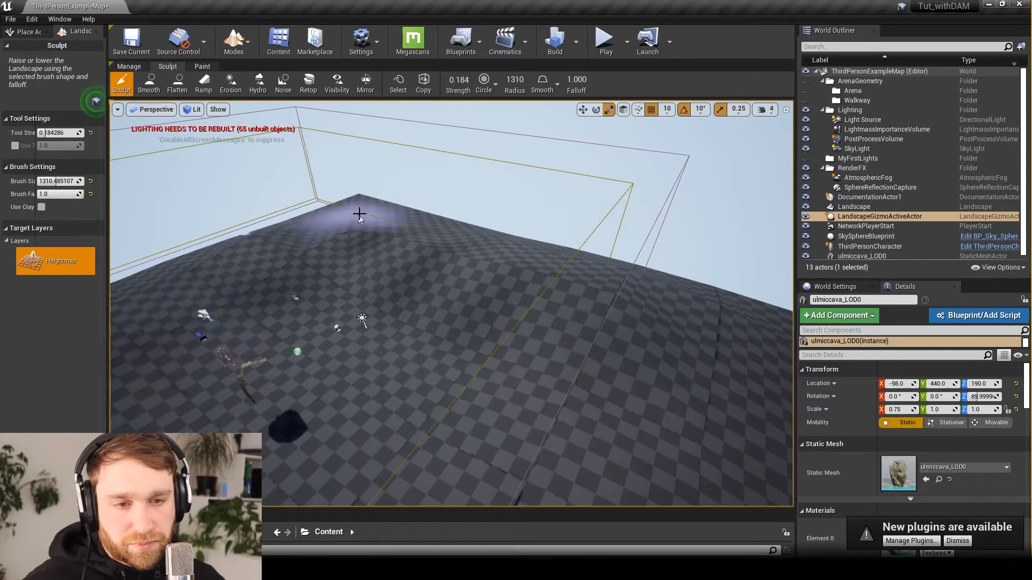
{"action": "mouse_move", "coordinate": [521, 328]}
{"action": "right_mouse_down"}
{"action": "mouse_move", "coordinate": [581, 343]}
{"action": "mouse_move", "coordinate": [506, 345]}
{"action": "mouse_move", "coordinate": [516, 345]}
{"action": "right_mouse_up"}
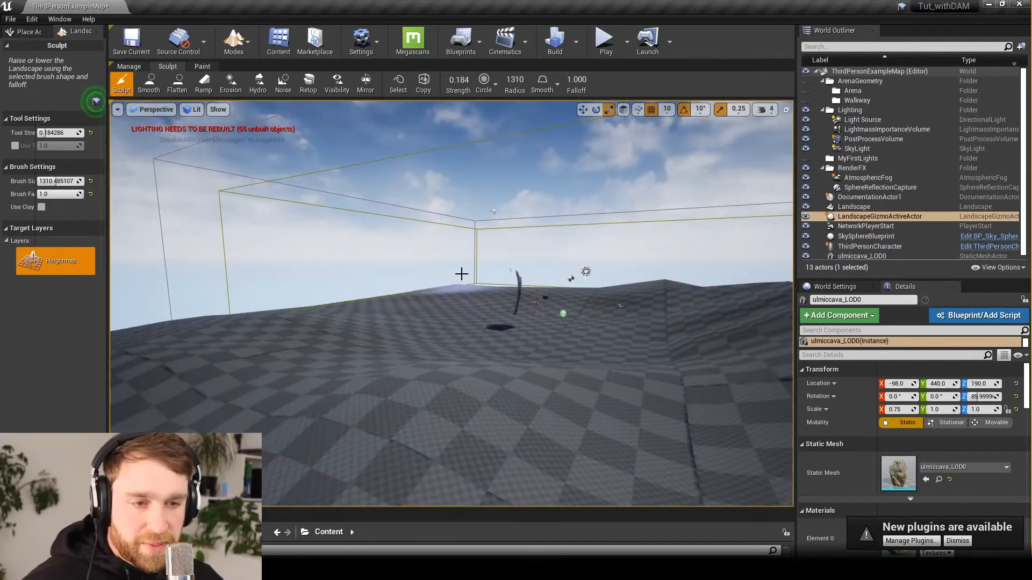
{"action": "right_click_drag", "start_coordinate": [461, 274], "coordinate": [490, 228]}
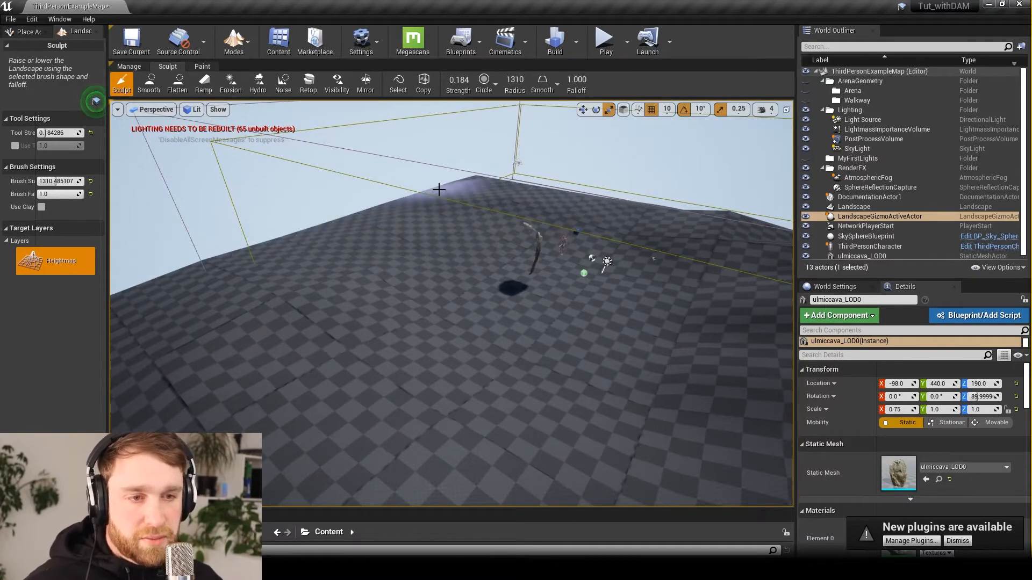
{"action": "mouse_move", "coordinate": [579, 195]}
{"action": "right_mouse_down"}
{"action": "mouse_move", "coordinate": [545, 141]}
{"action": "mouse_move", "coordinate": [603, 145]}
{"action": "right_mouse_up"}
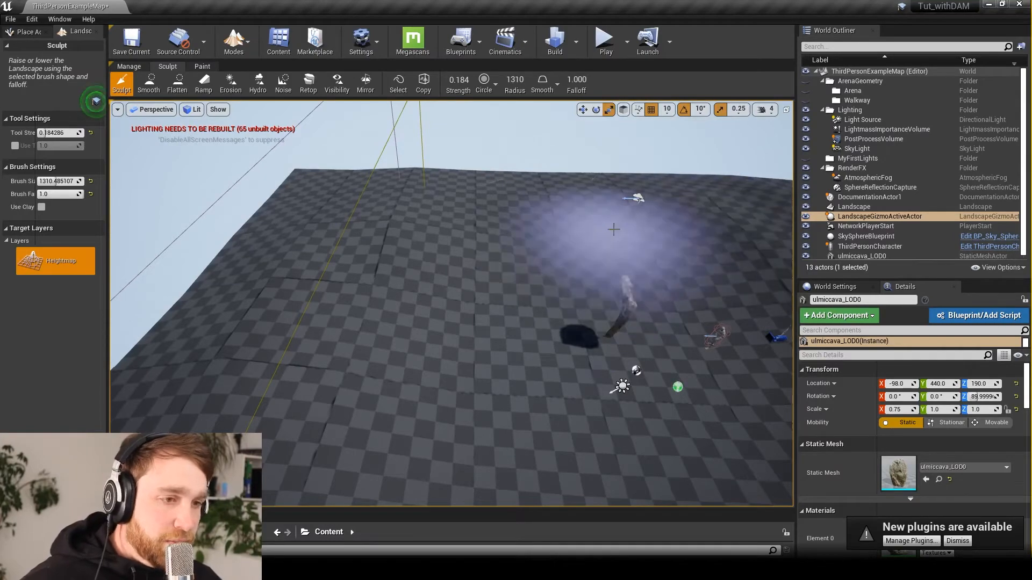
{"action": "mouse_move", "coordinate": [615, 228]}
{"action": "right_mouse_down"}
{"action": "mouse_move", "coordinate": [591, 177]}
{"action": "mouse_move", "coordinate": [666, 175]}
{"action": "mouse_move", "coordinate": [516, 175]}
{"action": "mouse_move", "coordinate": [484, 183]}
{"action": "mouse_move", "coordinate": [435, 226]}
{"action": "mouse_move", "coordinate": [430, 212]}
{"action": "mouse_move", "coordinate": [484, 188]}
{"action": "mouse_move", "coordinate": [487, 161]}
{"action": "right_mouse_up"}
{"action": "right_click_drag", "start_coordinate": [661, 328], "coordinate": [494, 321]}
{"action": "right_click_drag", "start_coordinate": [628, 278], "coordinate": [263, 275]}
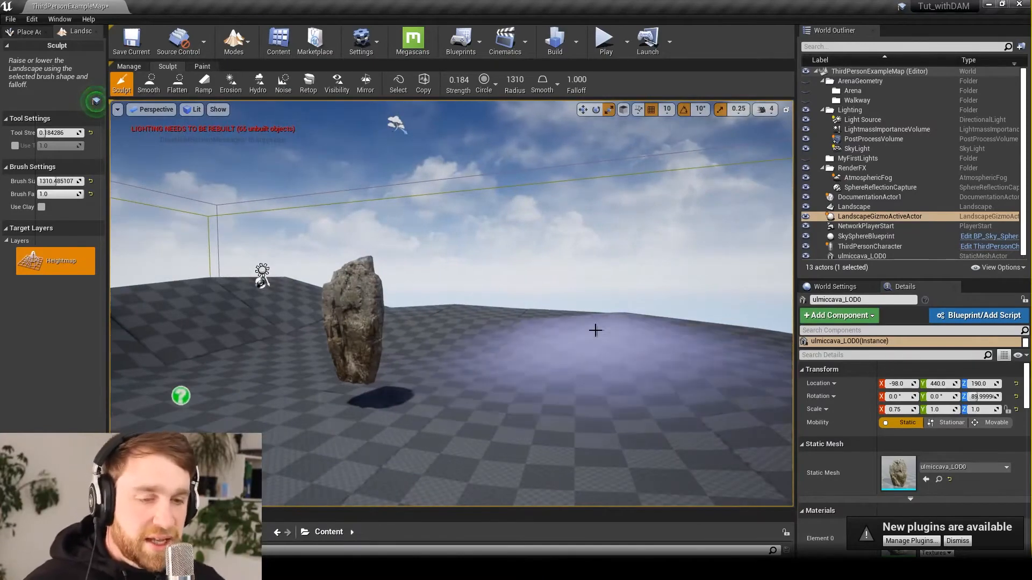
- Play-test the level by walking the character around the floating rock and the sculpted terrain, and end the session
{"action": "scroll", "coordinate": [556, 350], "scroll_direction": "down", "scroll_amount": 1}
{"action": "scroll", "coordinate": [553, 353], "scroll_direction": "up", "scroll_amount": 5}
{"action": "scroll", "coordinate": [553, 353], "scroll_direction": "down", "scroll_amount": 3}
{"action": "scroll", "coordinate": [552, 353], "scroll_direction": "down", "scroll_amount": 6}
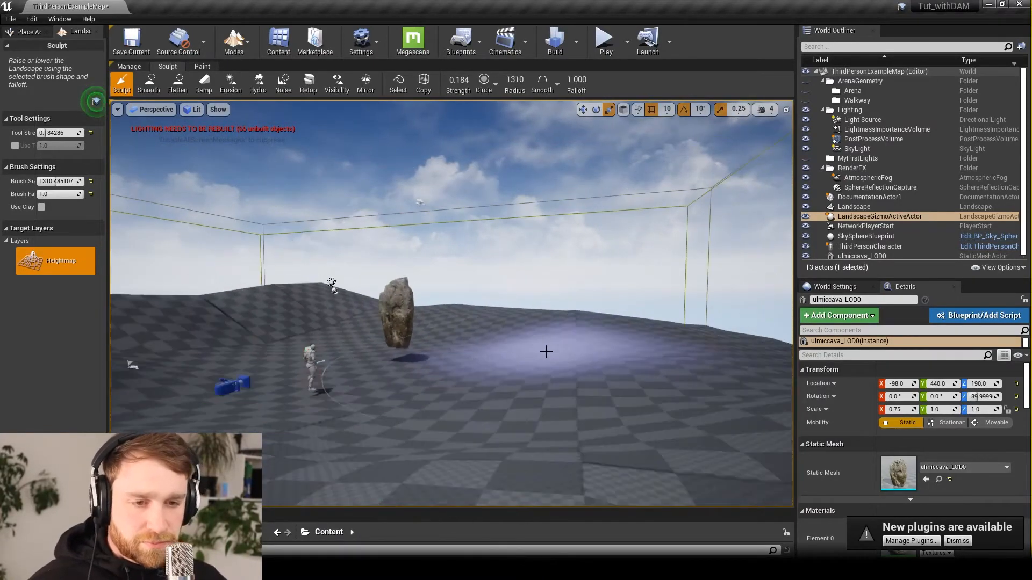
{"action": "mouse_move", "coordinate": [546, 353]}
{"action": "right_mouse_down"}
{"action": "mouse_move", "coordinate": [470, 353]}
{"action": "mouse_move", "coordinate": [510, 367]}
{"action": "right_mouse_up"}
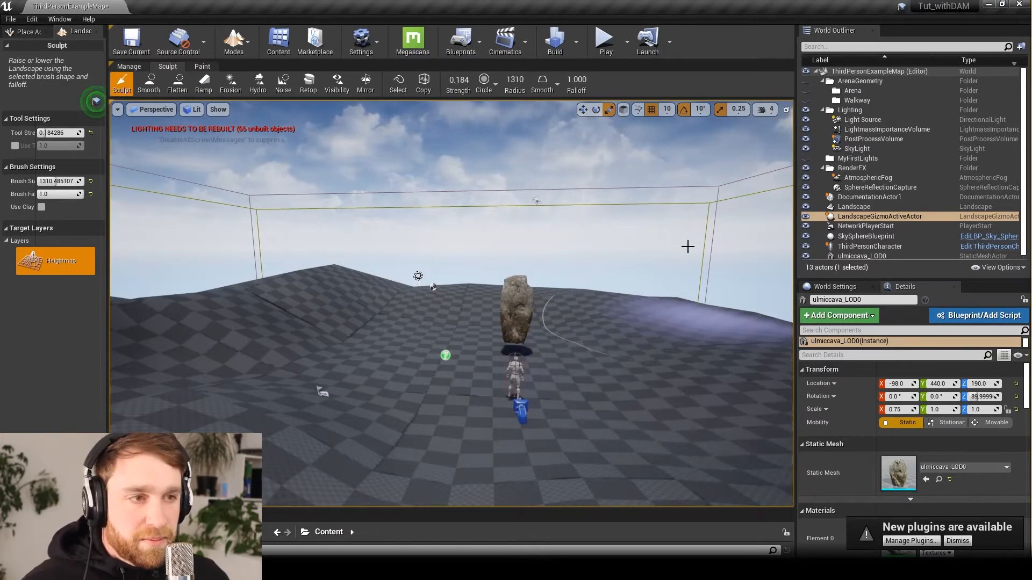
{"action": "left_click", "coordinate": [607, 42]}
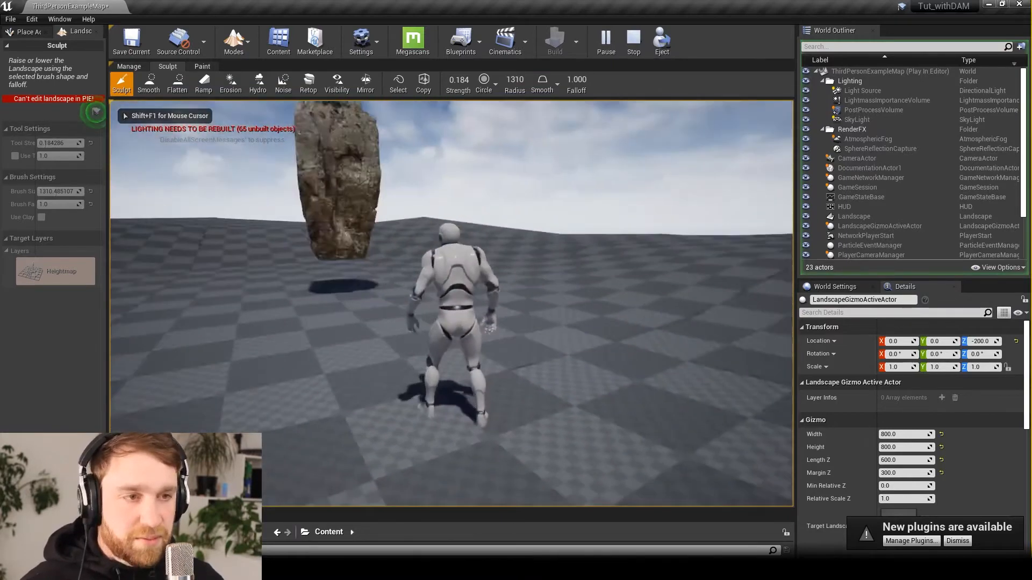
{"action": "key", "text": "w"}
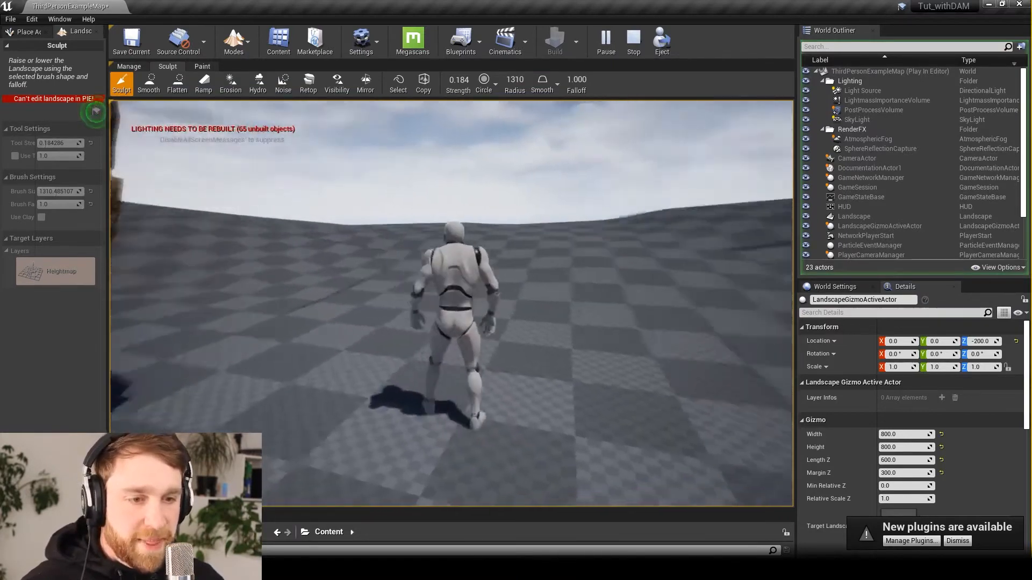
{"action": "key", "text": "w"}
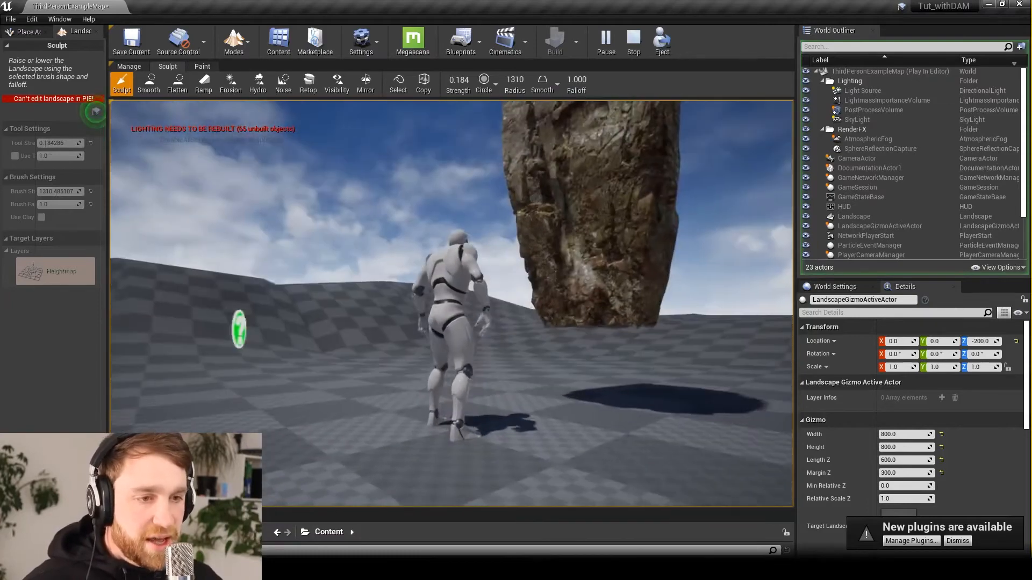
{"action": "key", "text": "w"}
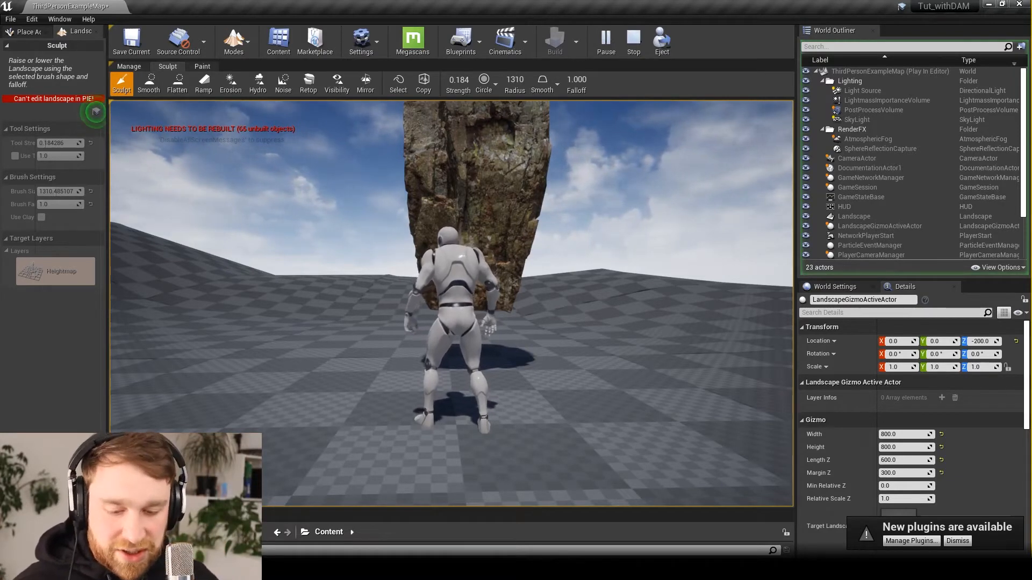
{"action": "key", "text": "Escape"}
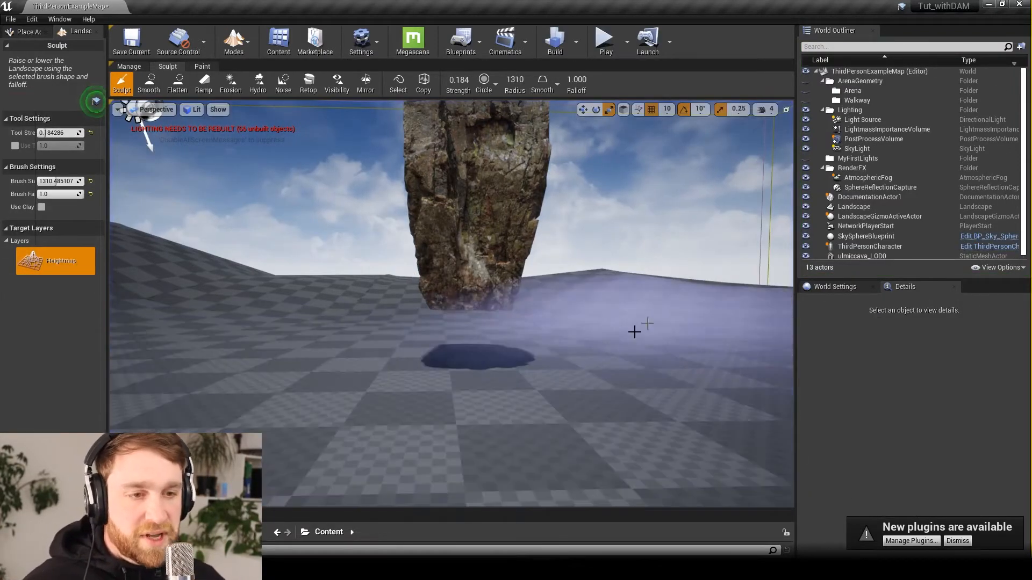
- Run a second play test, moving the character forward and back to examine the hills, and end it
{"action": "scroll", "coordinate": [586, 357], "scroll_direction": "up", "scroll_amount": 5}
{"action": "scroll", "coordinate": [585, 357], "scroll_direction": "down", "scroll_amount": 10}
{"action": "mouse_move", "coordinate": [603, 299]}
{"action": "right_mouse_down"}
{"action": "mouse_move", "coordinate": [575, 309]}
{"action": "mouse_move", "coordinate": [605, 296]}
{"action": "right_mouse_up"}
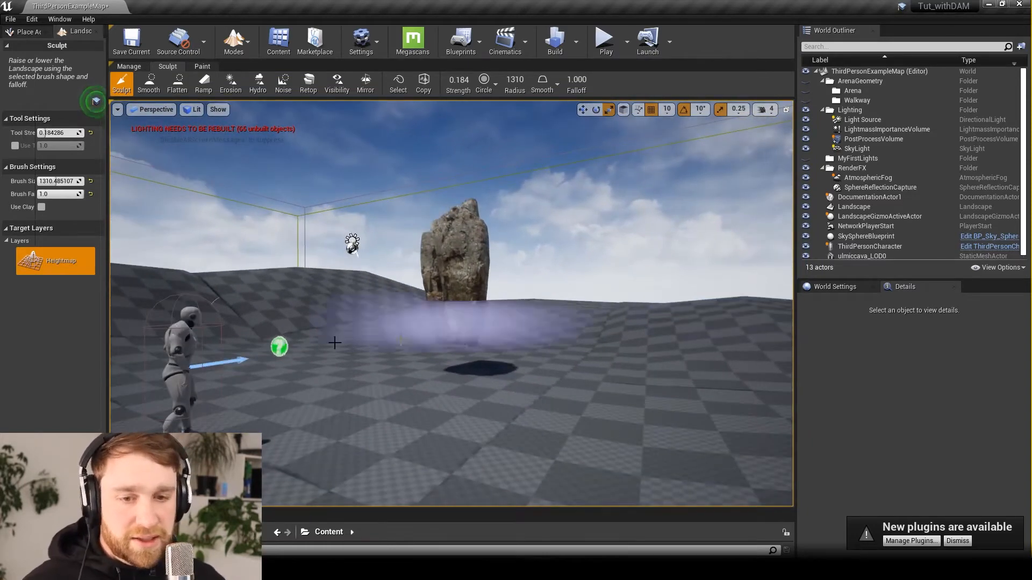
{"action": "left_click", "coordinate": [605, 45]}
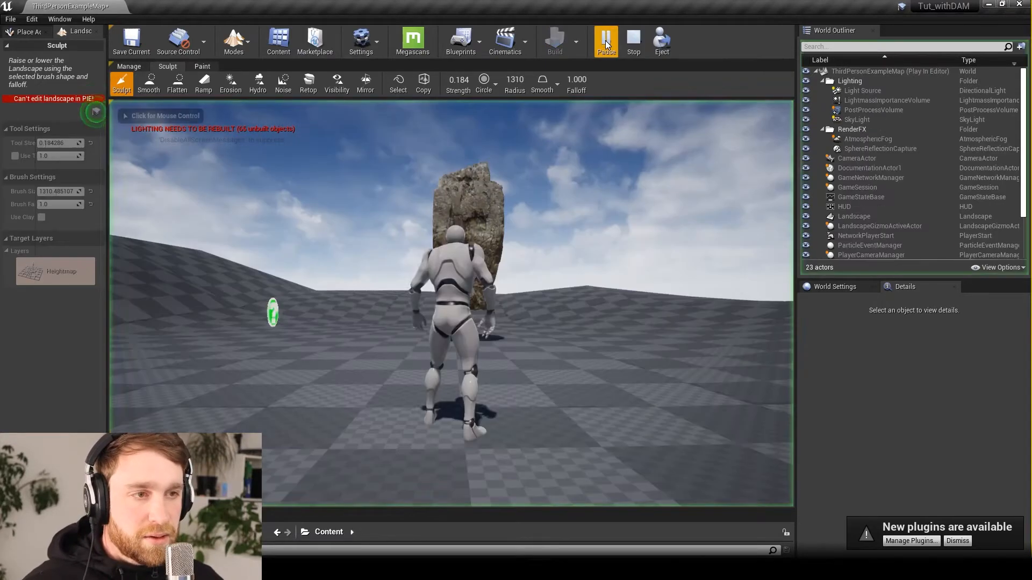
{"action": "left_click", "coordinate": [578, 283]}
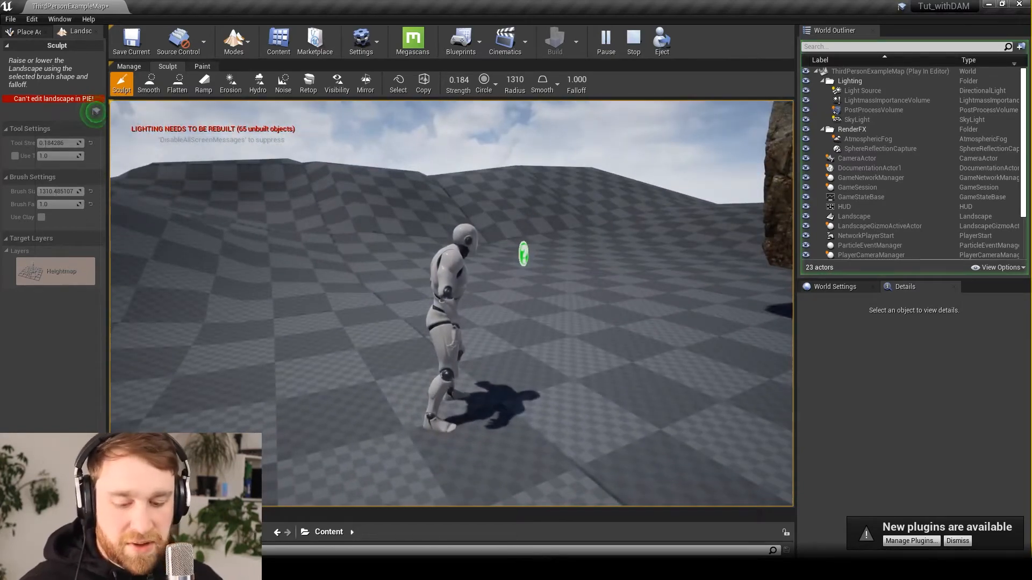
{"action": "key", "text": "w"}
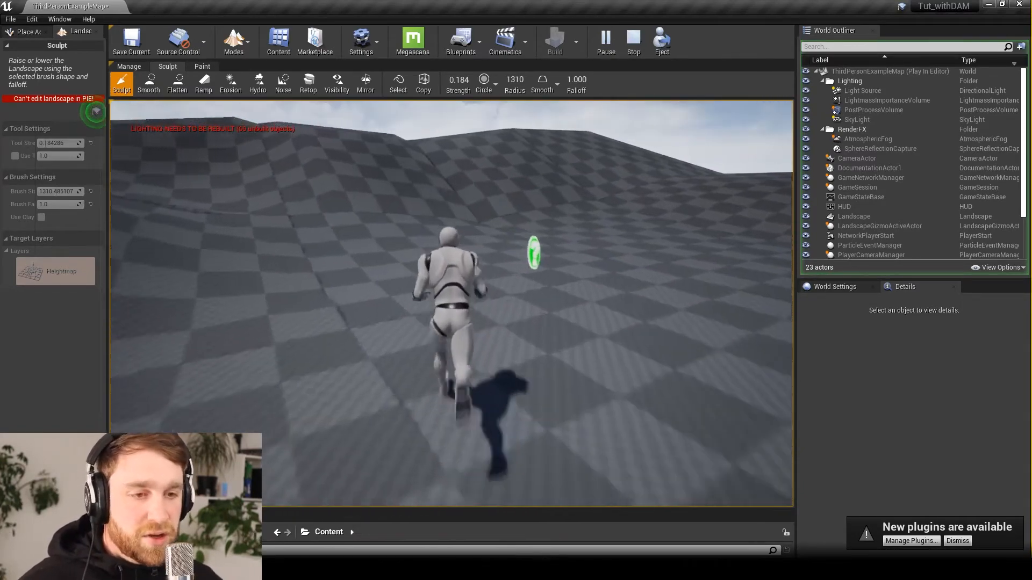
{"action": "key", "text": "s"}
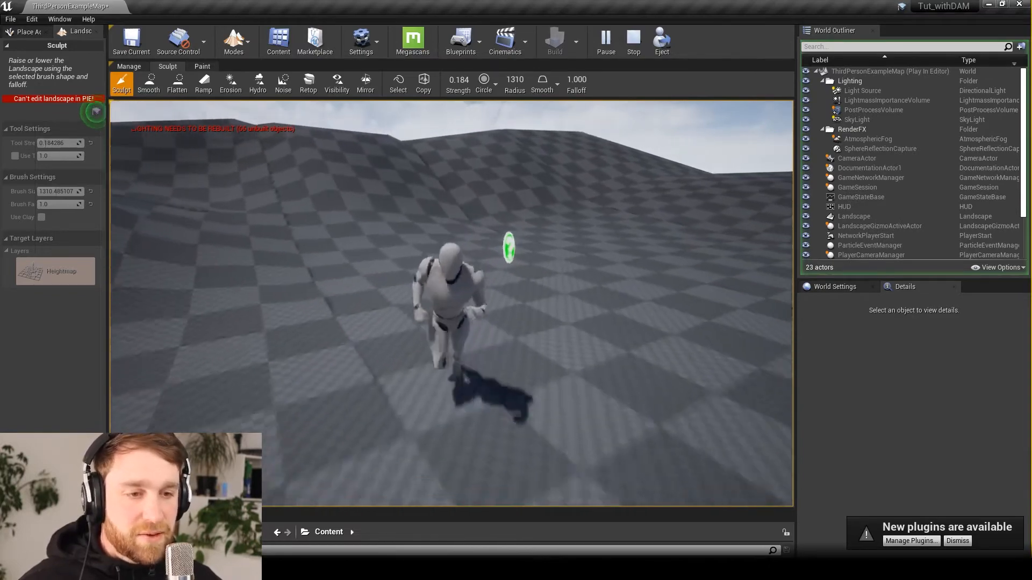
{"action": "key", "text": "w"}
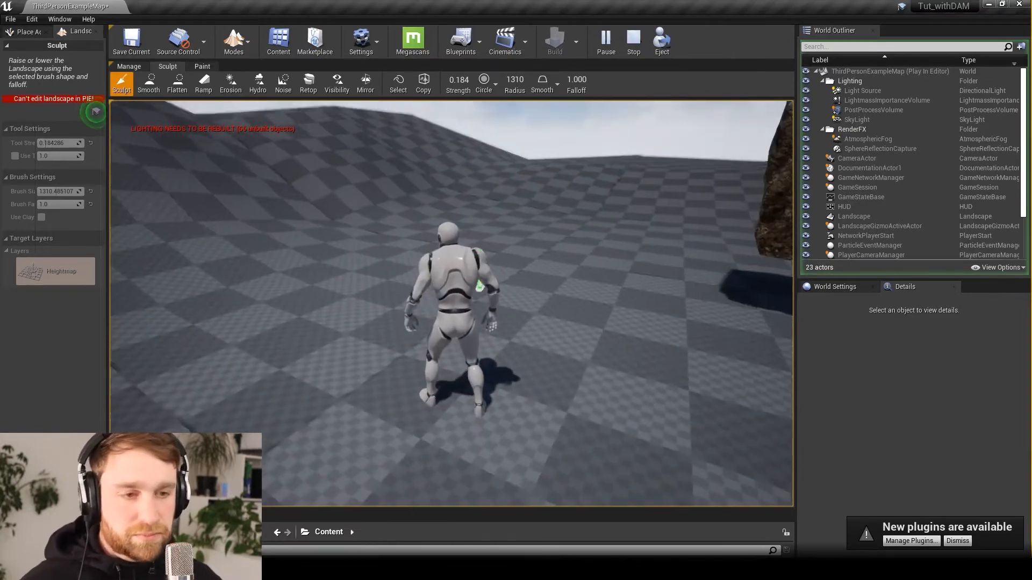
{"action": "key", "text": "Escape"}
- Fly and orbit the viewport camera around the character and rock to examine the sculpted landscape
{"action": "scroll", "coordinate": [461, 324], "scroll_direction": "down", "scroll_amount": 10}
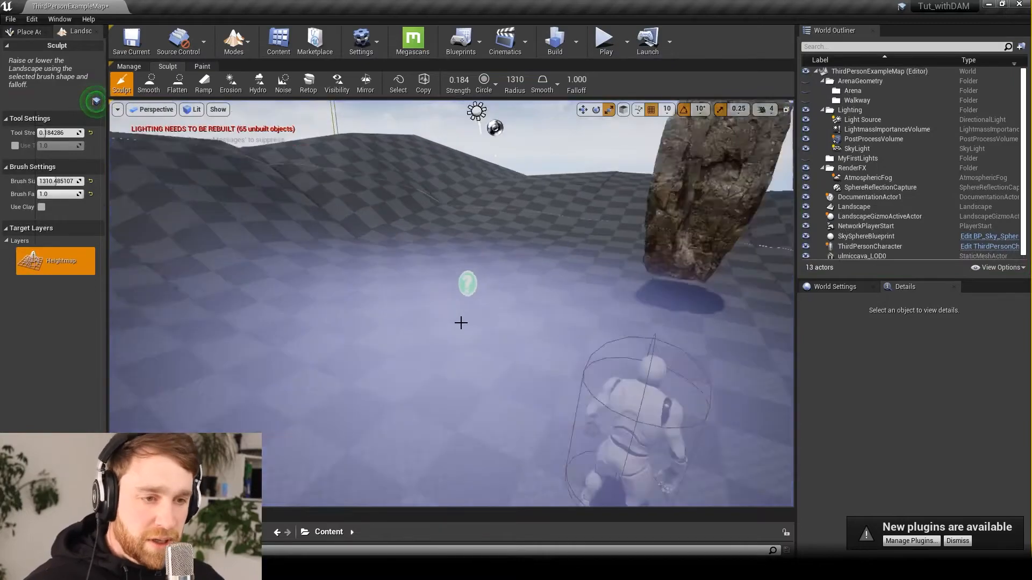
{"action": "mouse_move", "coordinate": [470, 323]}
{"action": "right_mouse_down"}
{"action": "mouse_move", "coordinate": [532, 301]}
{"action": "mouse_move", "coordinate": [476, 301]}
{"action": "mouse_move", "coordinate": [484, 328]}
{"action": "mouse_move", "coordinate": [430, 325]}
{"action": "mouse_move", "coordinate": [516, 306]}
{"action": "mouse_move", "coordinate": [560, 339]}
{"action": "right_mouse_up"}
{"action": "key", "text": "d"}
{"action": "key", "text": "a"}
{"action": "key", "text": "s"}
{"action": "key", "text": "w"}
{"action": "key", "text": "d"}
{"action": "key", "text": "a"}
{"action": "key", "text": "q"}
{"action": "right_click_drag", "start_coordinate": [544, 394], "coordinate": [546, 398]}
{"action": "key", "text": "a"}
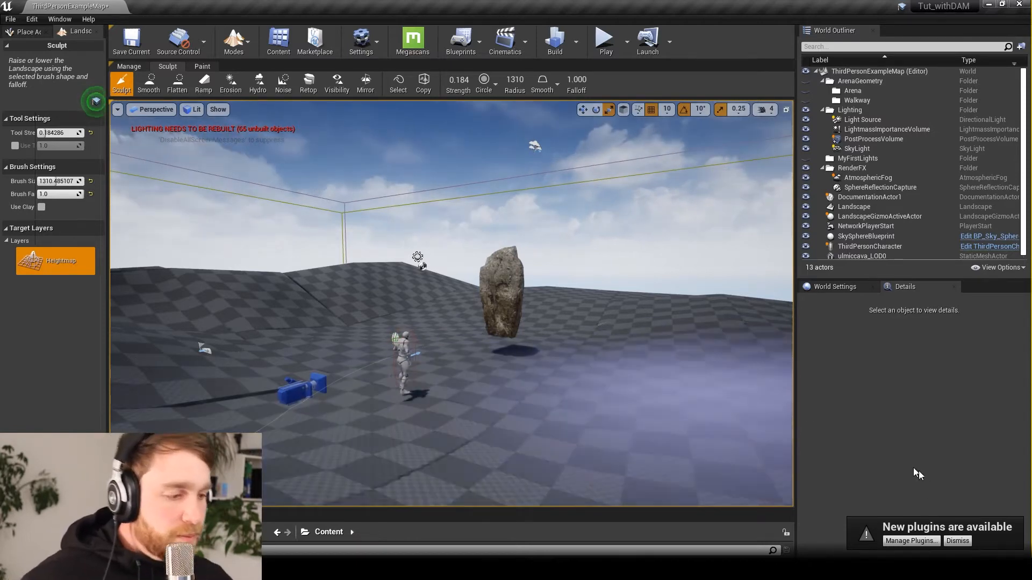
{"action": "mouse_move", "coordinate": [487, 569]}
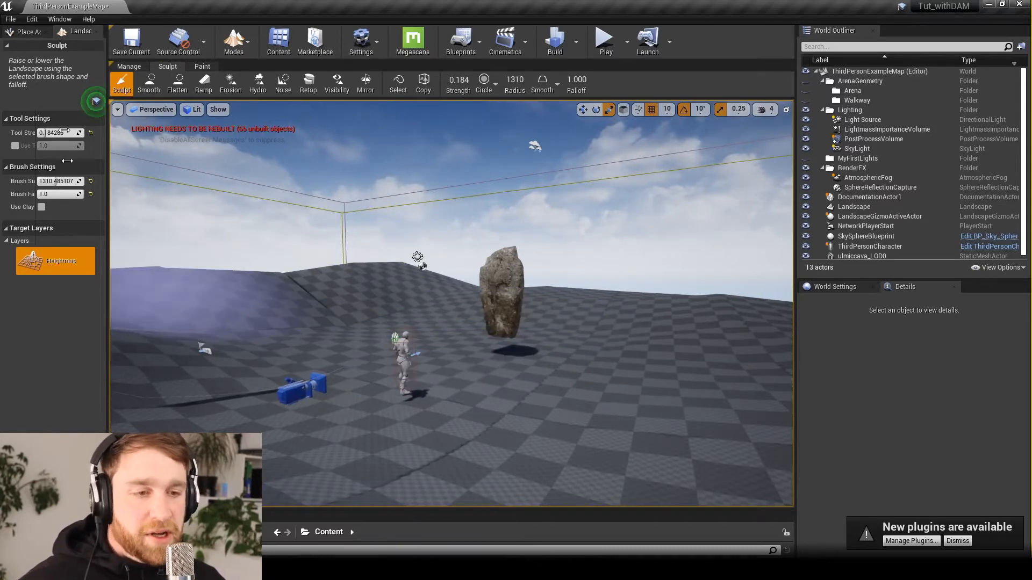
{"action": "left_click_drag", "start_coordinate": [587, 195], "coordinate": [557, 215], "text": "alt"}
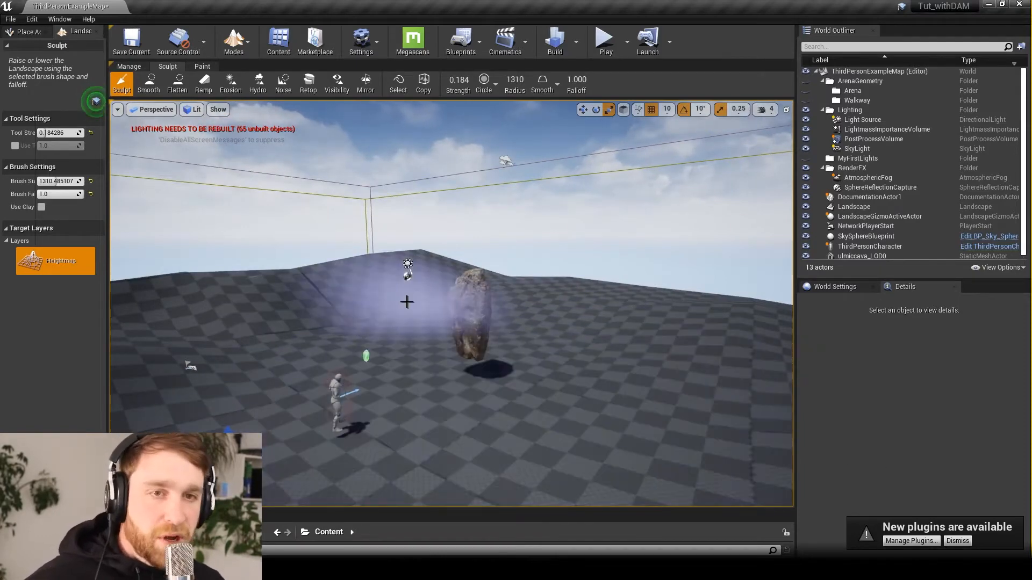
- Switch from Landscape to Select editing mode and move the rock along the X axis to -68.0
{"action": "left_click", "coordinate": [234, 42]}
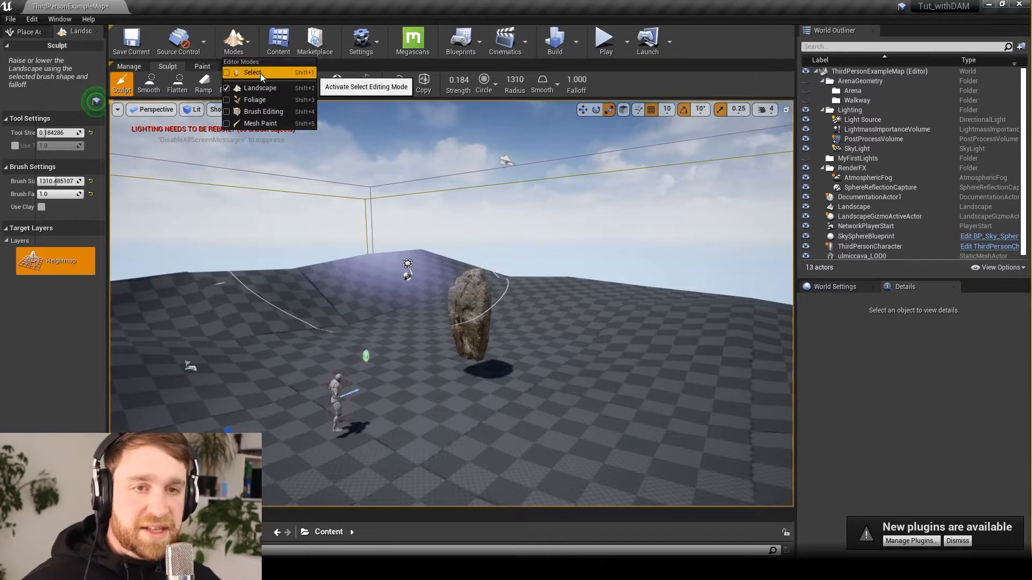
{"action": "left_click", "coordinate": [260, 73]}
{"action": "right_click_drag", "start_coordinate": [479, 289], "coordinate": [468, 289]}
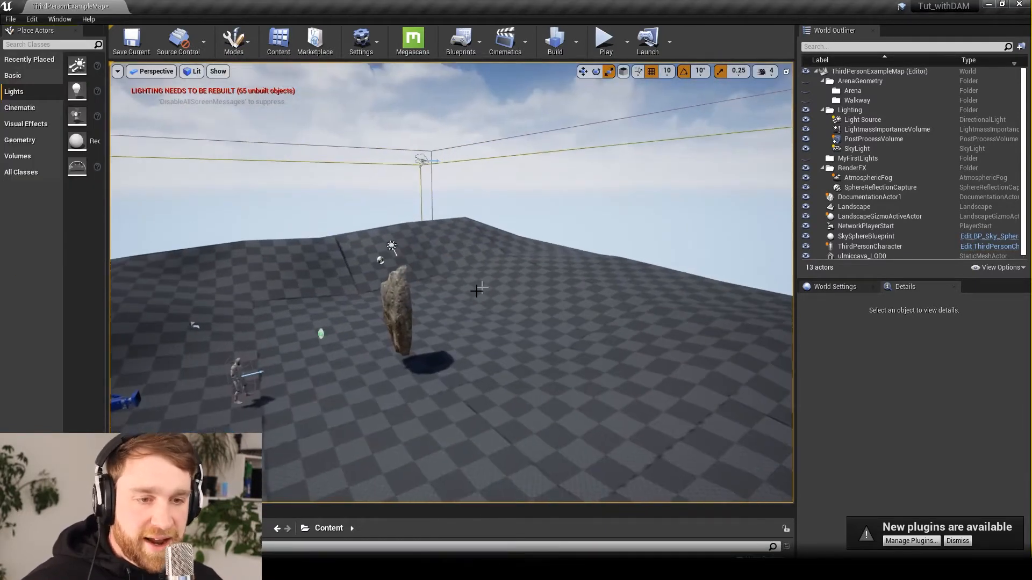
{"action": "right_click_drag", "start_coordinate": [415, 309], "coordinate": [422, 308]}
{"action": "left_click", "coordinate": [394, 303]}
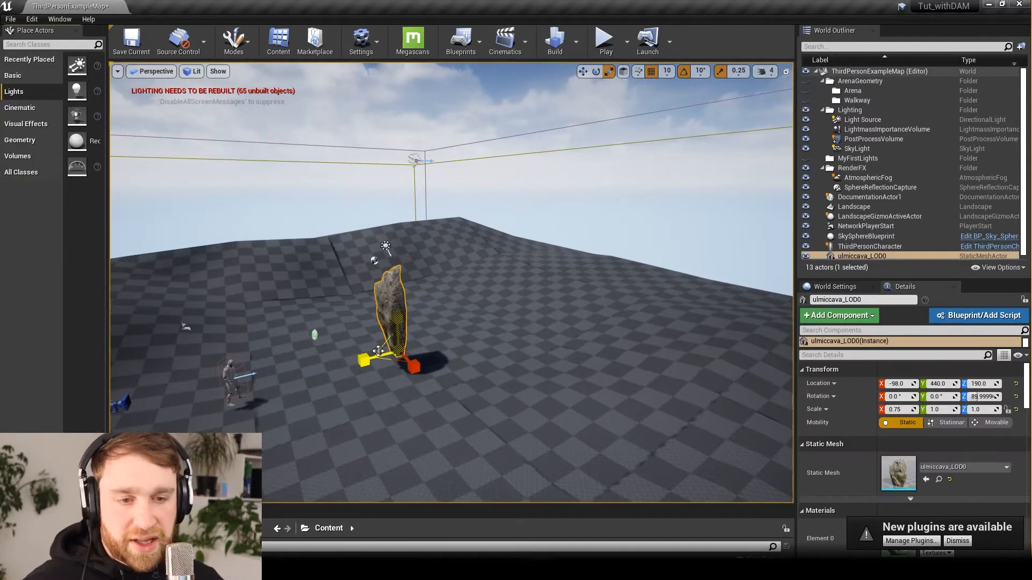
{"action": "key", "text": "w"}
{"action": "left_click_drag", "start_coordinate": [429, 342], "coordinate": [436, 340]}
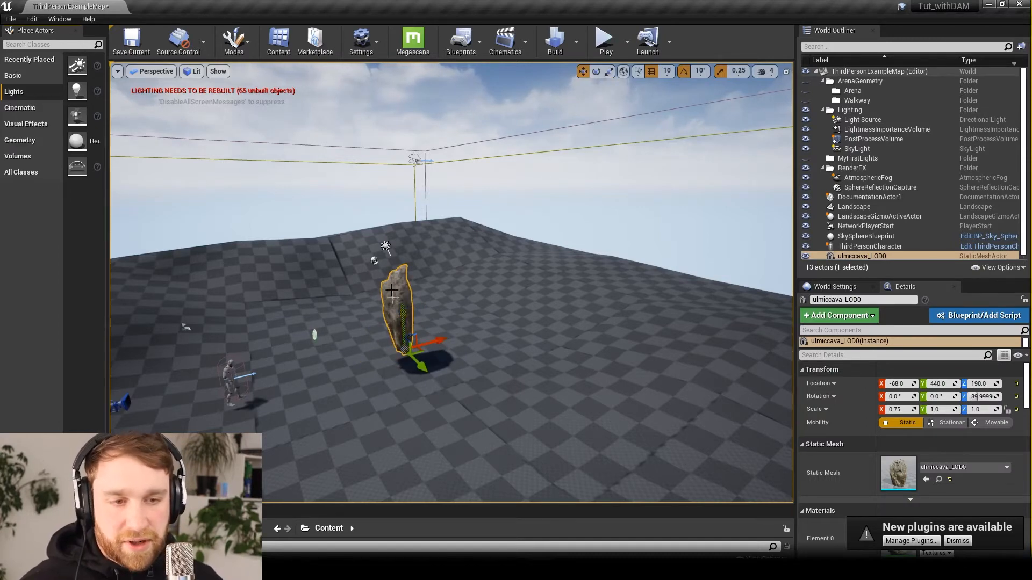
- Duplicate the rock, mirror the copy with a Y scale of -0.75, and place it at X location -68.0
{"action": "right_click_drag", "start_coordinate": [395, 291], "coordinate": [401, 291]}
{"action": "scroll", "coordinate": [385, 330], "scroll_direction": "up", "scroll_amount": 3}
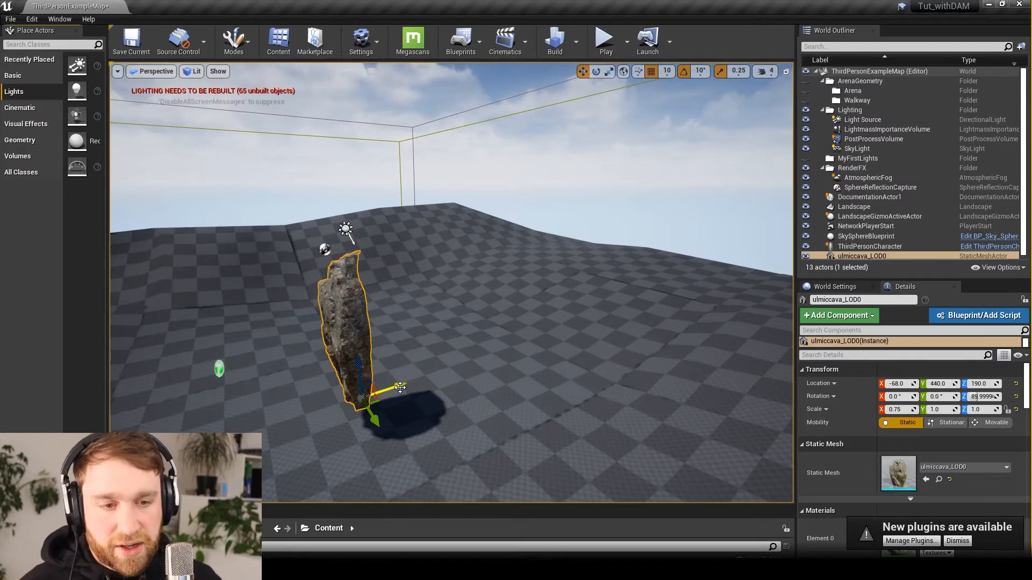
{"action": "left_click_drag", "start_coordinate": [401, 386], "coordinate": [413, 387], "text": "alt"}
{"action": "key", "text": "r"}
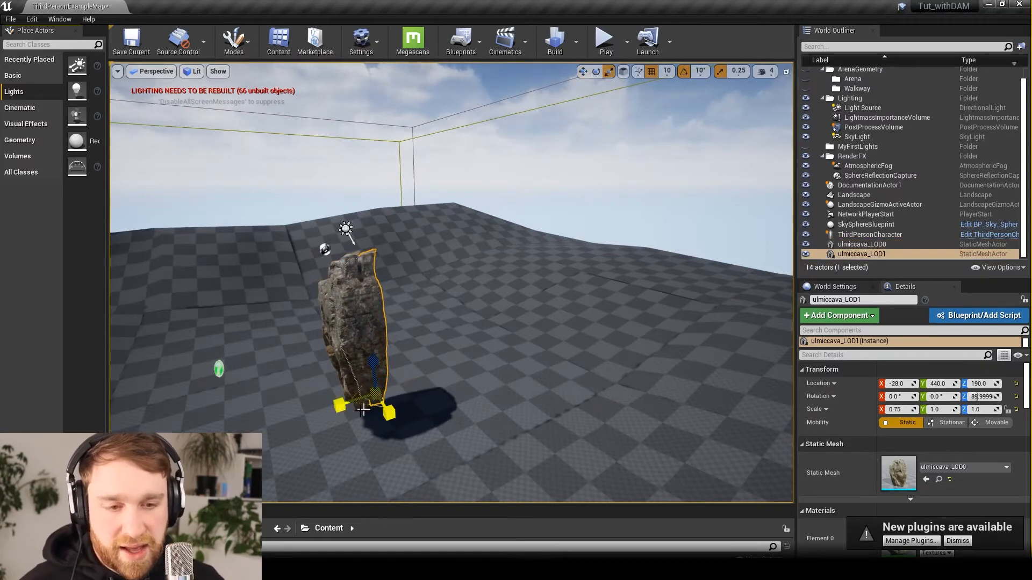
{"action": "left_click_drag", "start_coordinate": [341, 406], "coordinate": [326, 414]}
{"action": "key", "text": "w"}
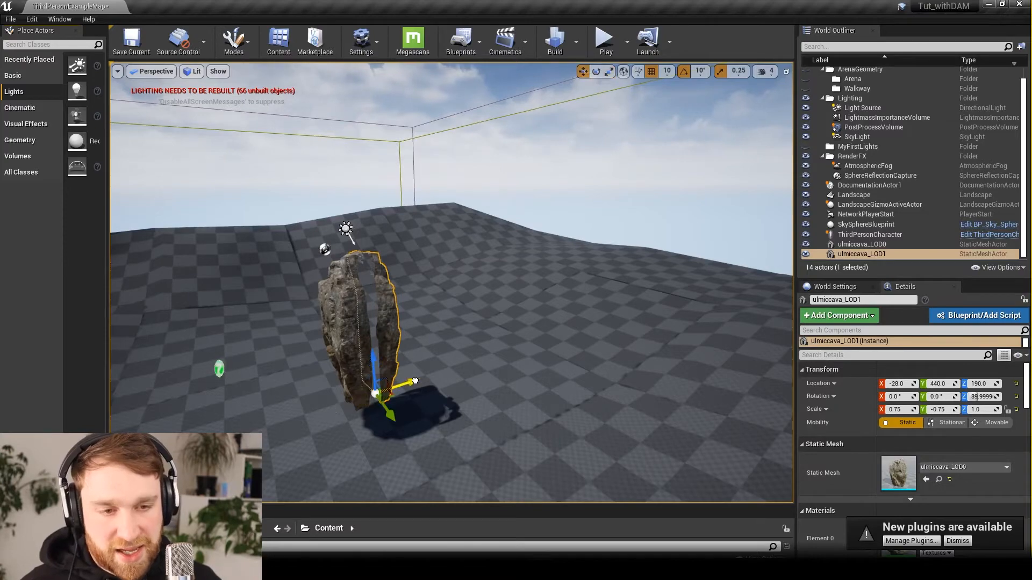
{"action": "left_click_drag", "start_coordinate": [413, 382], "coordinate": [402, 384]}
- Select the original rock together with its mirrored copy and group them
{"action": "key", "text": "a"}
{"action": "right_click_drag", "start_coordinate": [412, 340], "coordinate": [669, 335]}
{"action": "key", "text": "w"}
{"action": "key", "text": "a"}
{"action": "right_click_drag", "start_coordinate": [452, 301], "coordinate": [502, 309]}
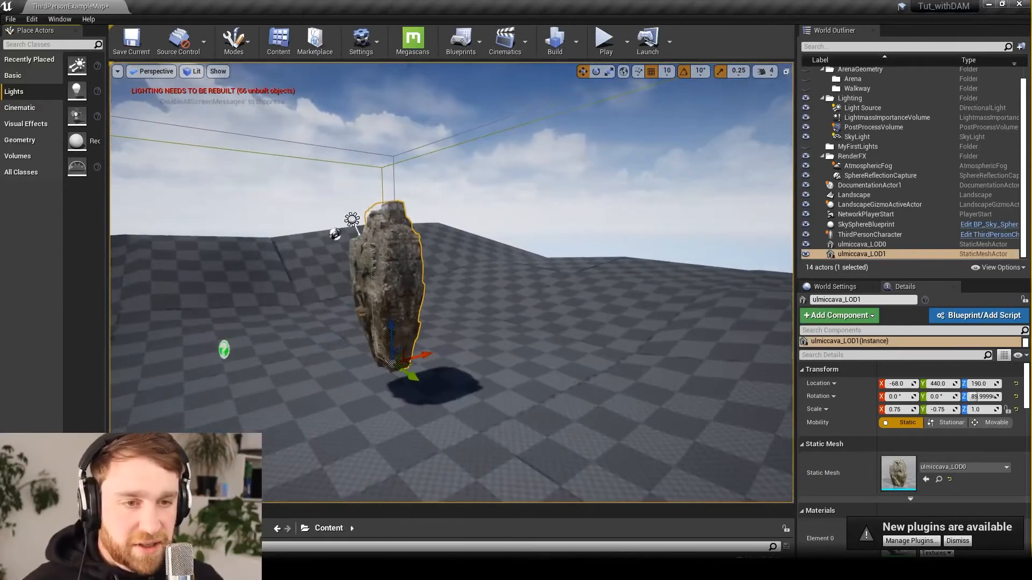
{"action": "left_click", "coordinate": [862, 246], "text": "ctrl"}
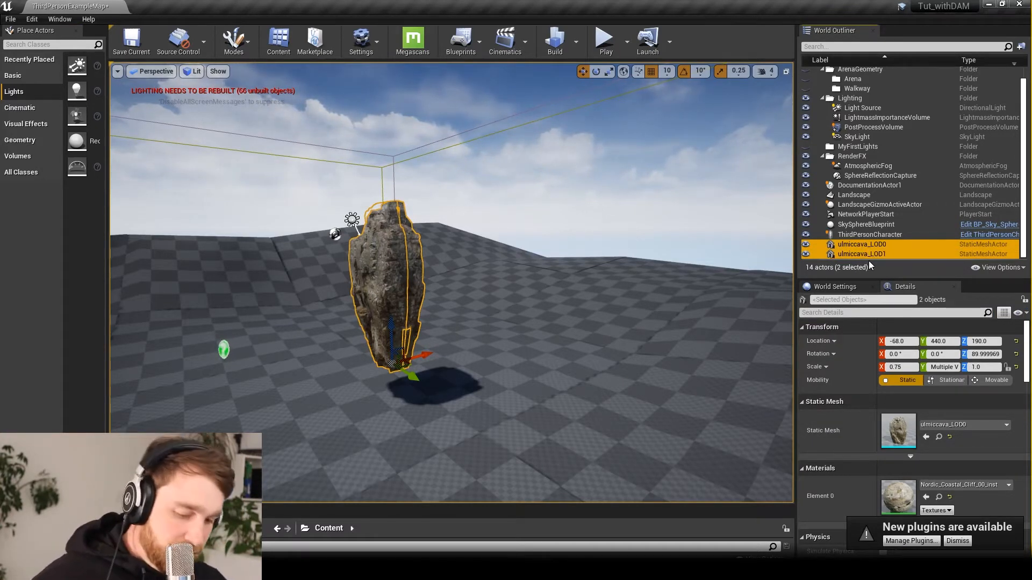
{"action": "key", "text": "ctrl+g"}
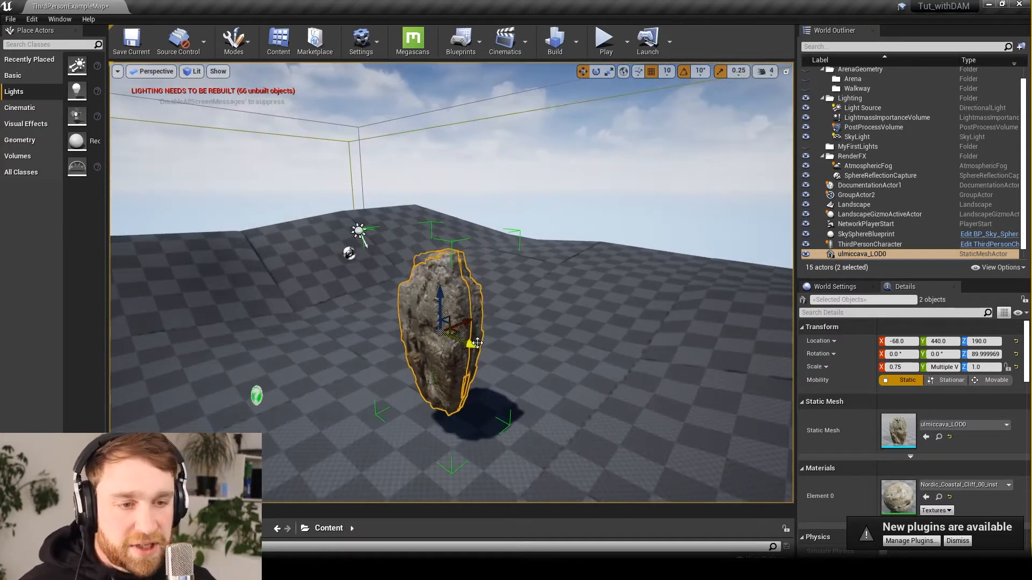
- Move the grouped rocks to Y location 460 and enlarge them to an X scale of 2.0 and Z scale of 2.25
{"action": "mouse_move", "coordinate": [481, 350]}
{"action": "left_mouse_down"}
{"action": "mouse_move", "coordinate": [511, 365]}
{"action": "mouse_move", "coordinate": [478, 353]}
{"action": "left_mouse_up"}
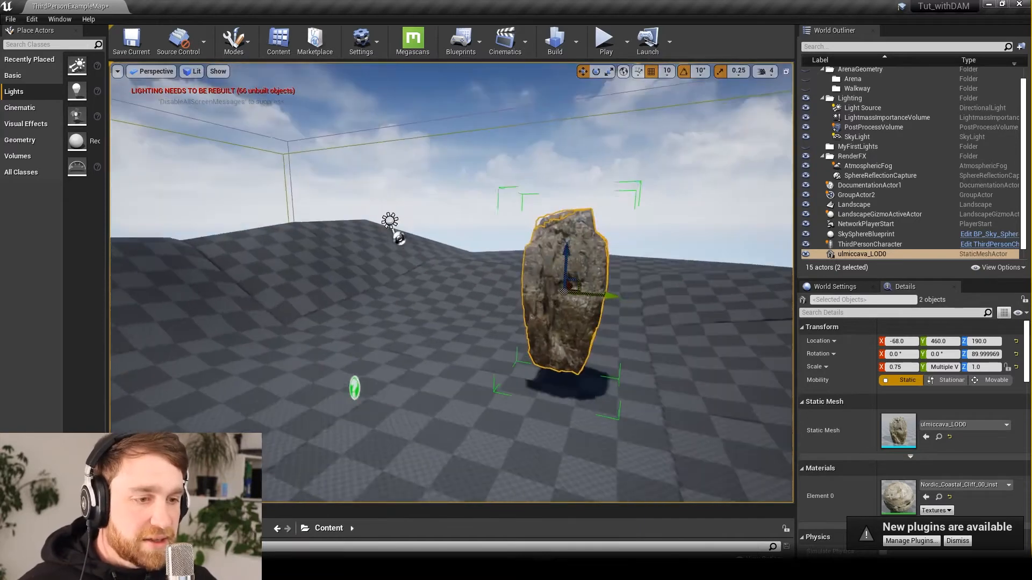
{"action": "key", "text": "e"}
{"action": "left_click_drag", "start_coordinate": [634, 301], "coordinate": [564, 300]}
{"action": "key", "text": "r"}
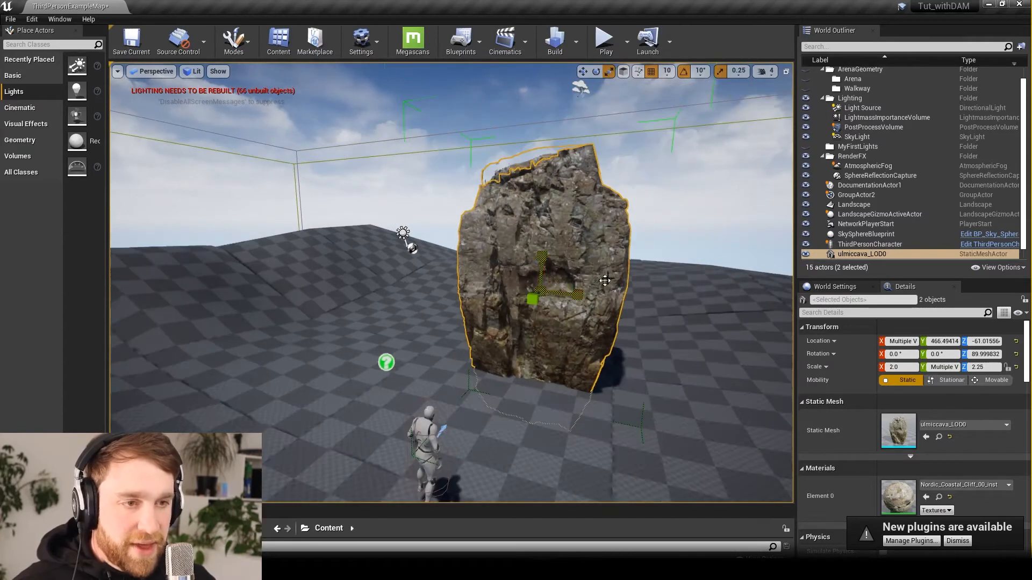
{"action": "right_click_drag", "start_coordinate": [626, 272], "coordinate": [500, 273]}
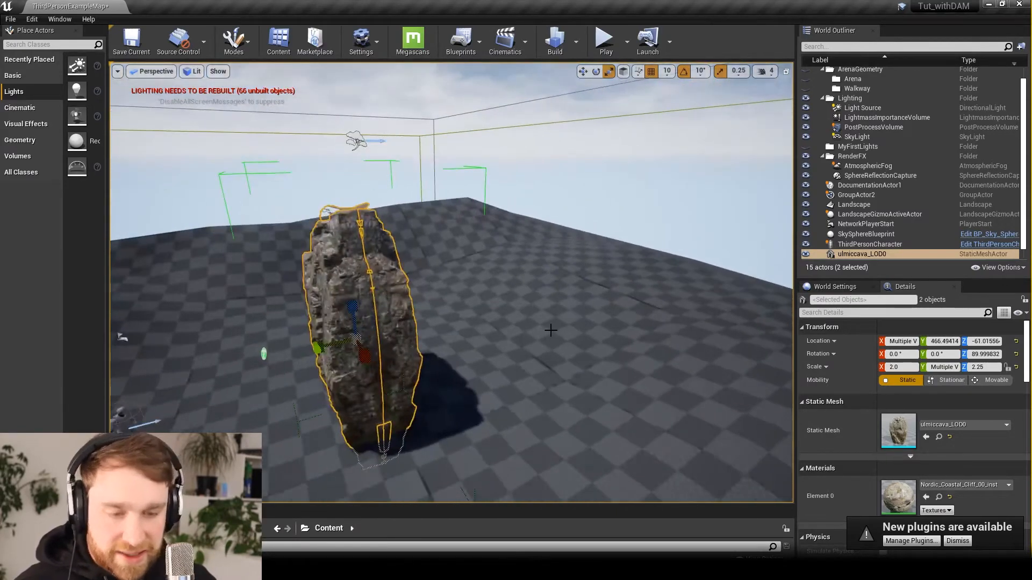
- Rotate the grouped rocks about the vertical axis and flip them upside down, reaching rotation X -180° and Z 240°
{"action": "key", "text": "e"}
{"action": "left_click_drag", "start_coordinate": [352, 372], "coordinate": [310, 370]}
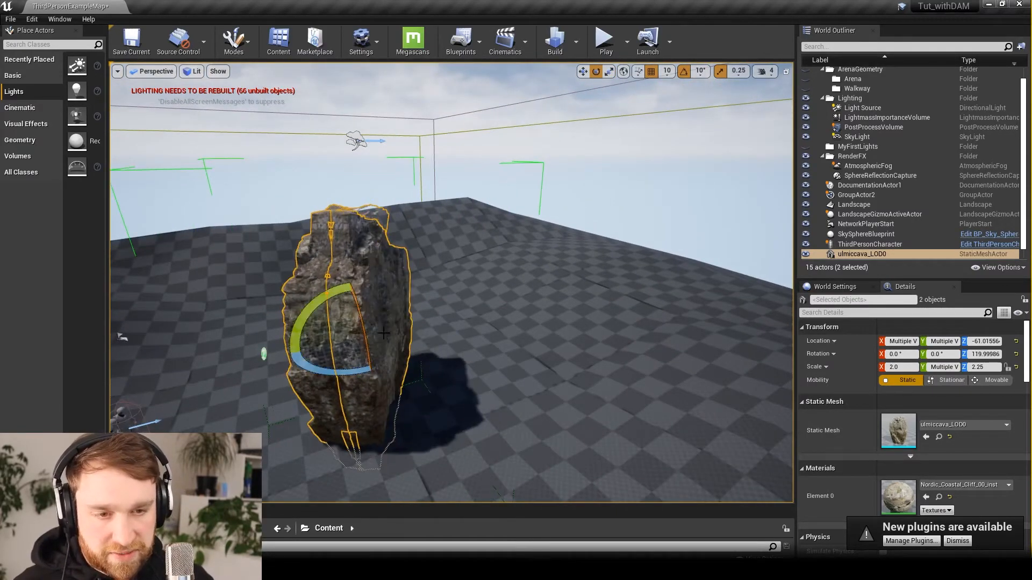
{"action": "right_click_drag", "start_coordinate": [352, 371], "coordinate": [425, 371]}
{"action": "right_click_drag", "start_coordinate": [319, 326], "coordinate": [312, 326]}
{"action": "right_click_drag", "start_coordinate": [431, 305], "coordinate": [383, 301]}
{"action": "left_click_drag", "start_coordinate": [430, 307], "coordinate": [424, 350]}
- Raise the grouped rocks into the air above the landscape to a Z location of about 1312.64
{"action": "key", "text": "w"}
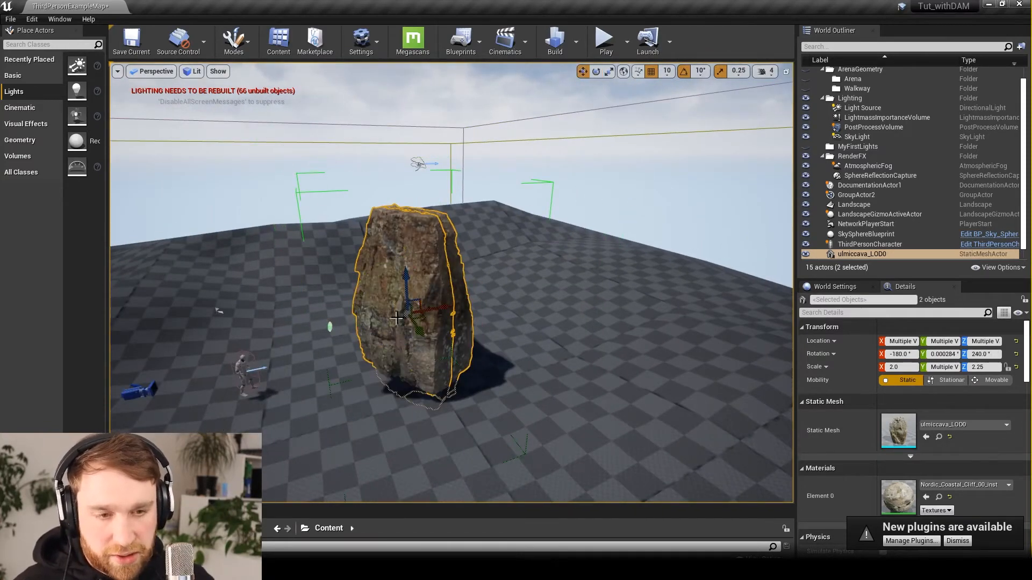
{"action": "left_click_drag", "start_coordinate": [406, 286], "coordinate": [398, 188]}
{"action": "scroll", "coordinate": [528, 242], "scroll_direction": "down", "scroll_amount": 3}
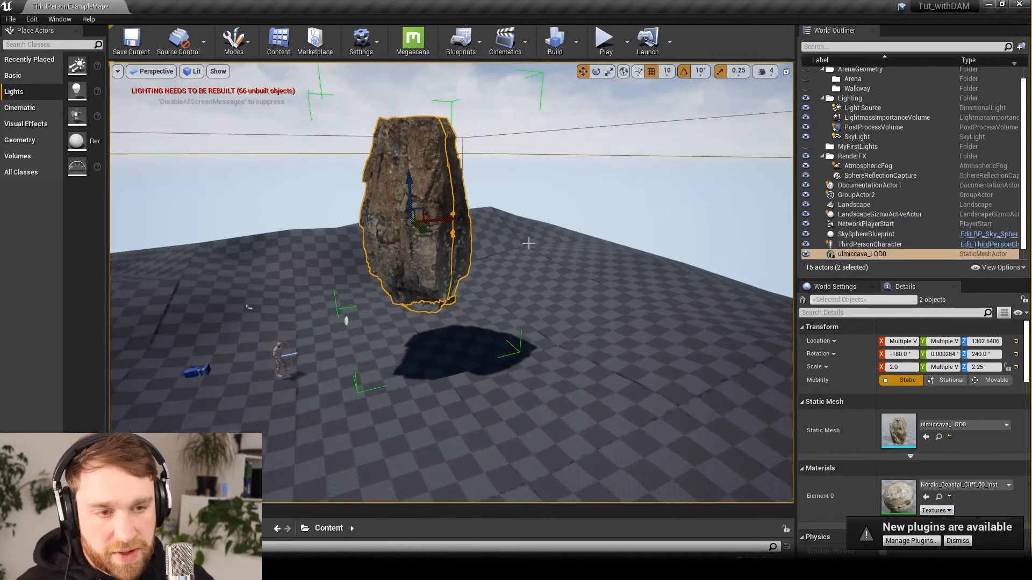
{"action": "left_click_drag", "start_coordinate": [528, 242], "coordinate": [521, 269], "text": "alt"}
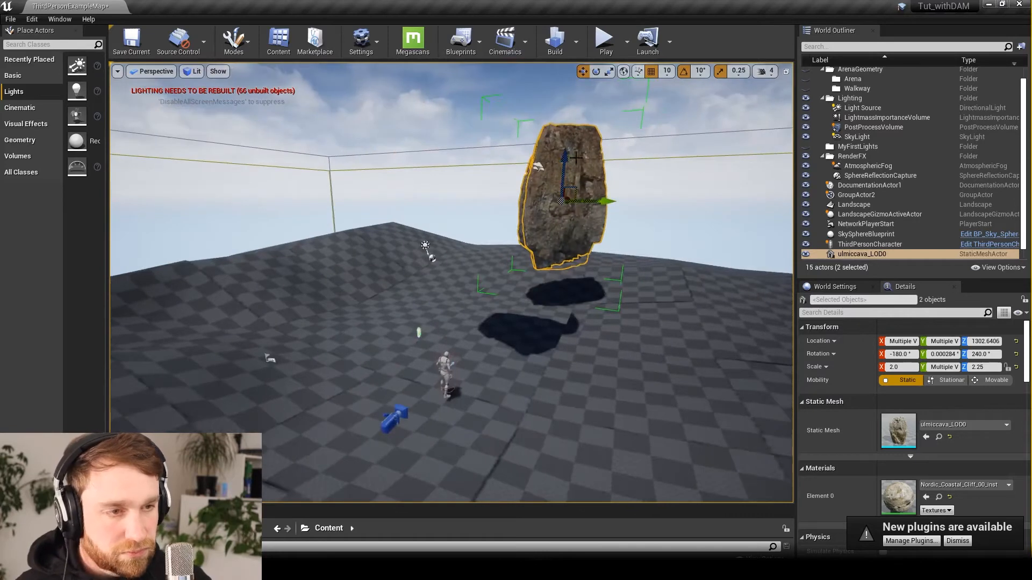
{"action": "left_click_drag", "start_coordinate": [566, 161], "coordinate": [566, 157]}
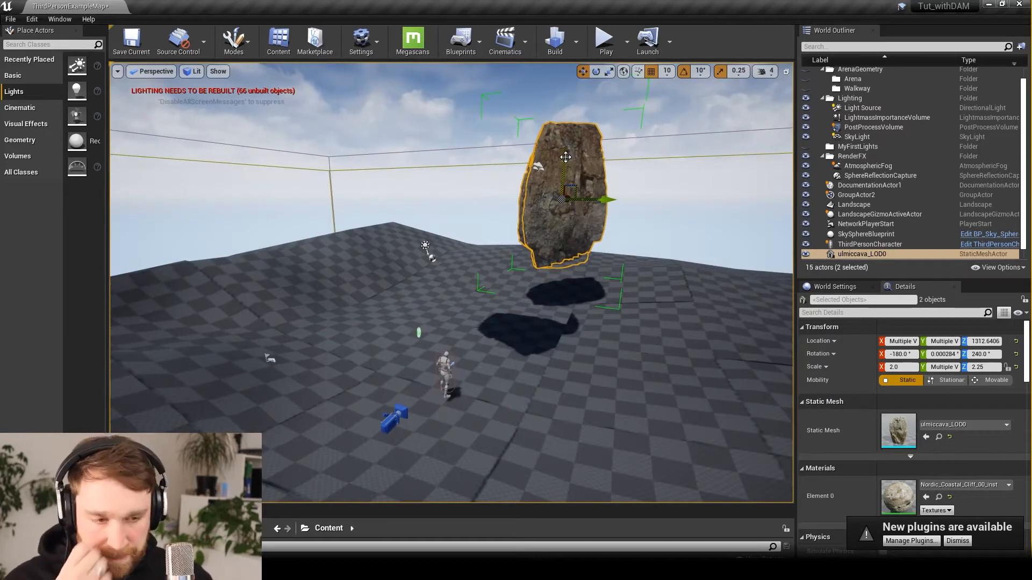
- Switch to Quixel Bridge and export the Stony Steppe 2x2 M surface from the Surfaces / Ground category to Unreal Engine
{"action": "key", "text": "alt+Tab"}
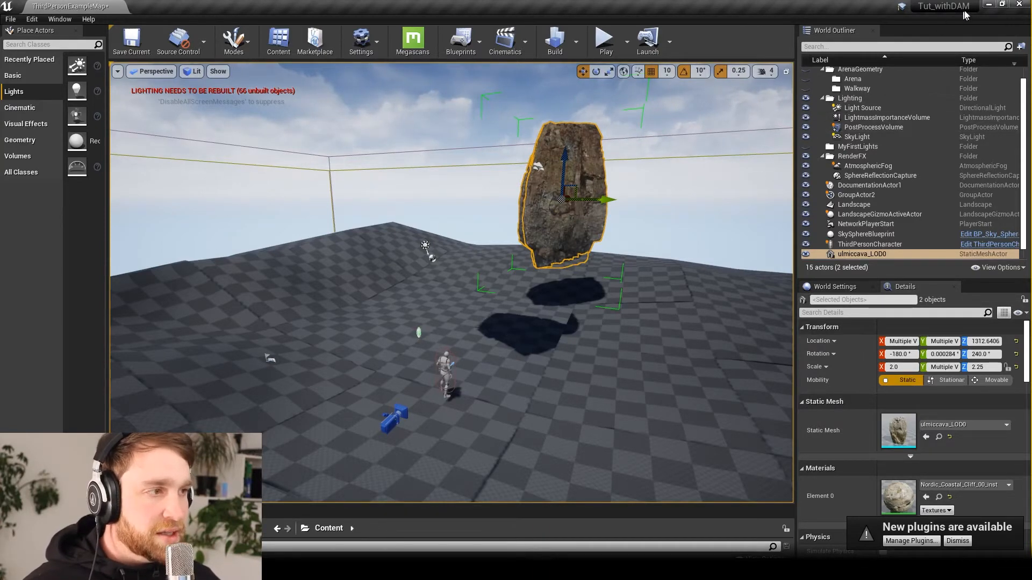
{"action": "key", "text": "alt+Tab"}
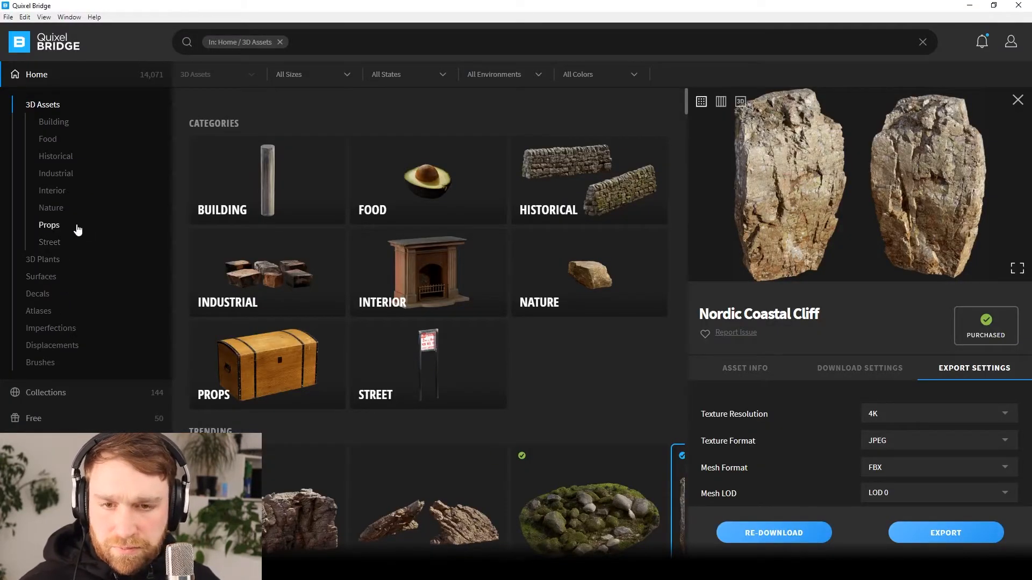
{"action": "left_click", "coordinate": [46, 281]}
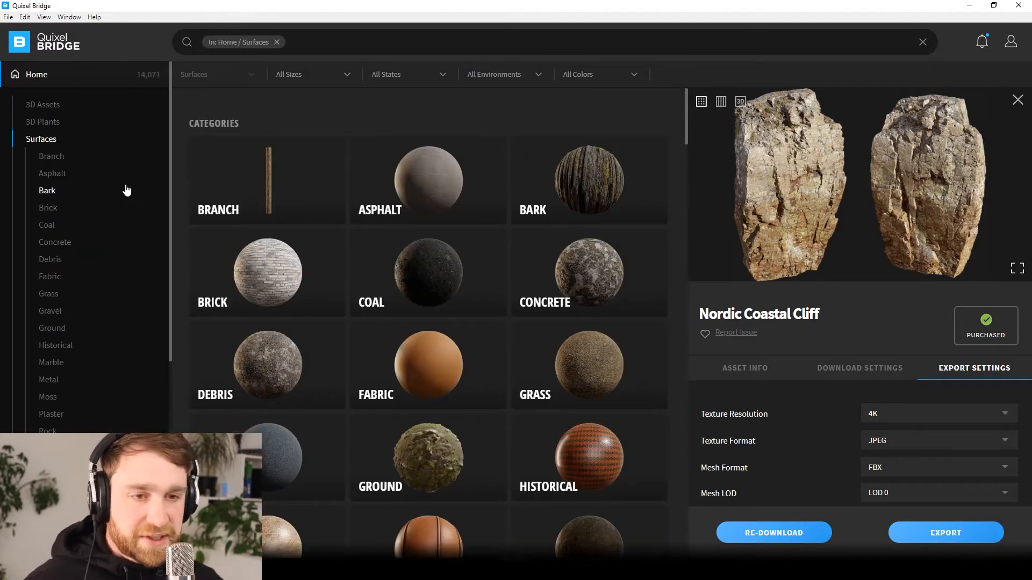
{"action": "left_click", "coordinate": [424, 458]}
{"action": "scroll", "coordinate": [425, 241], "scroll_direction": "down", "scroll_amount": 3}
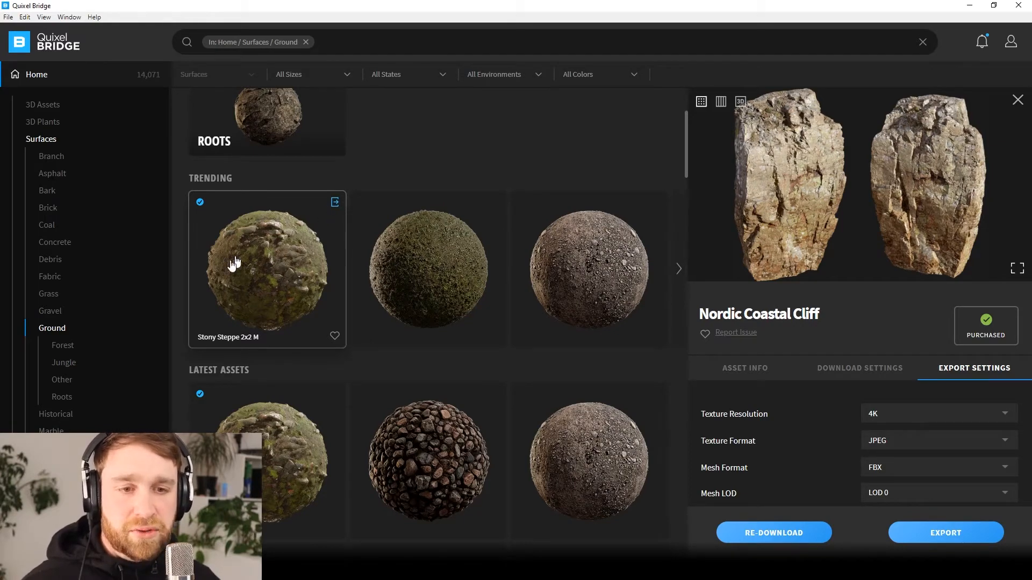
{"action": "scroll", "coordinate": [500, 408], "scroll_direction": "down", "scroll_amount": 15}
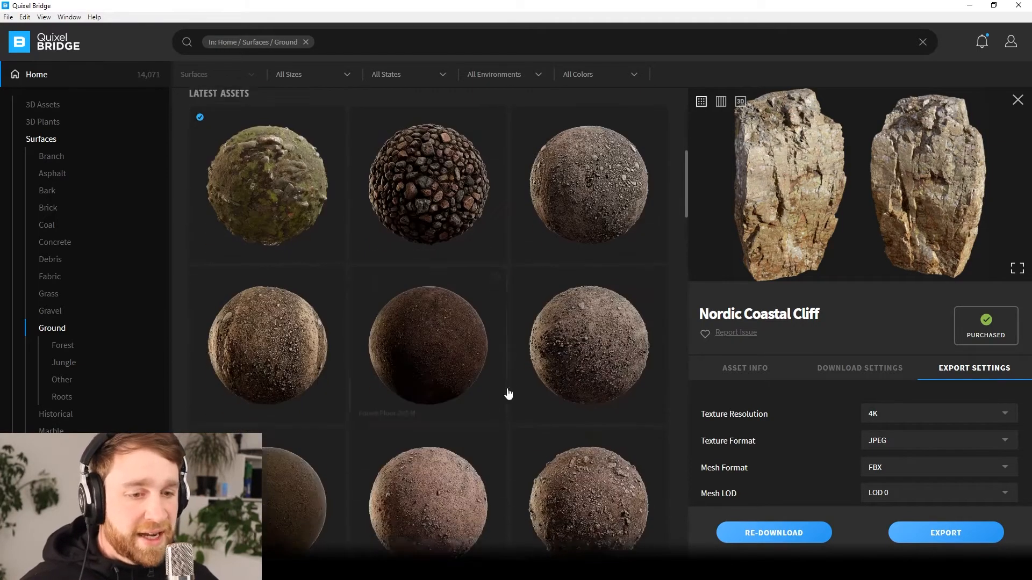
{"action": "scroll", "coordinate": [492, 429], "scroll_direction": "up", "scroll_amount": 12}
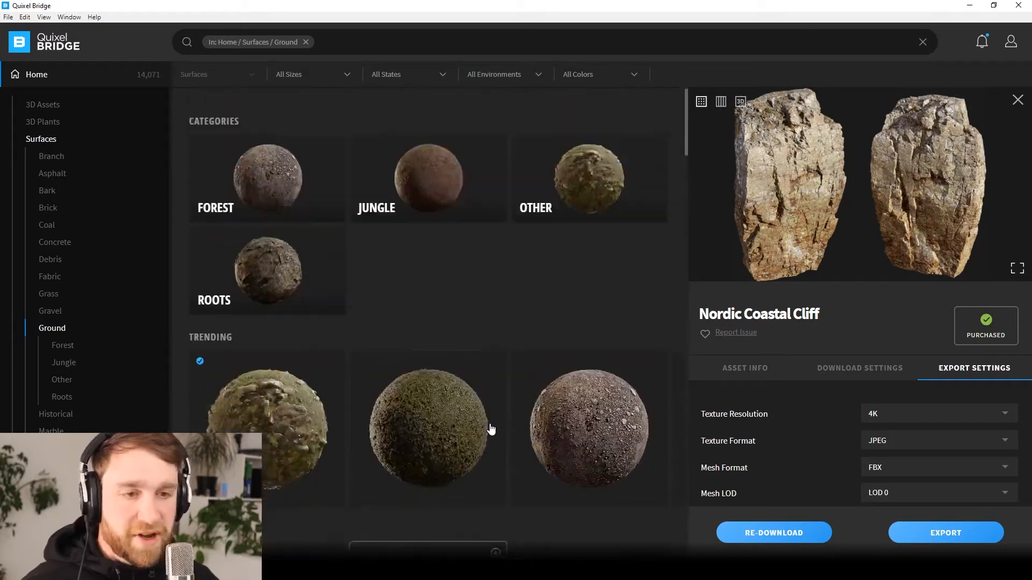
{"action": "scroll", "coordinate": [377, 323], "scroll_direction": "down", "scroll_amount": 2}
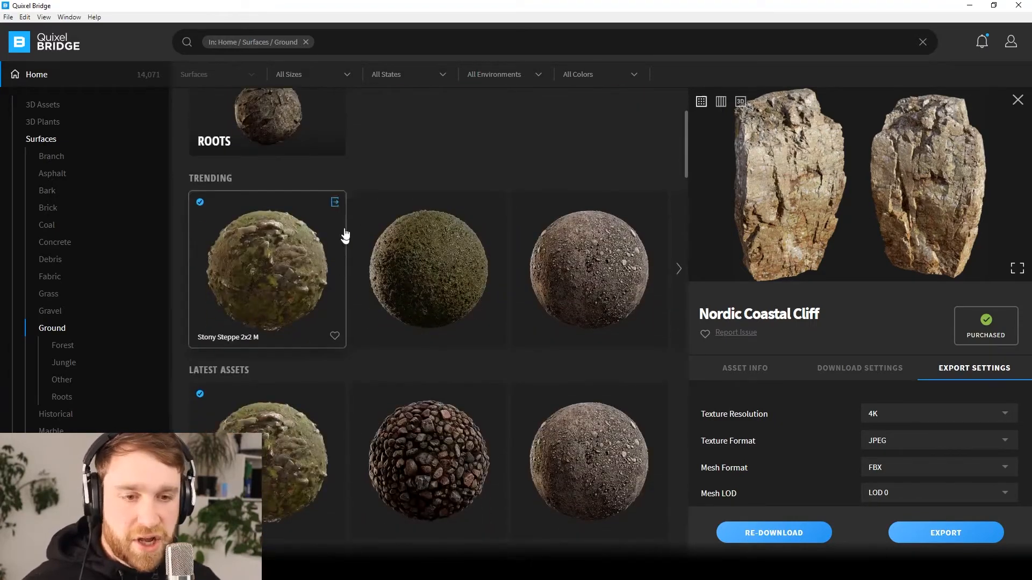
{"action": "left_click", "coordinate": [334, 203]}
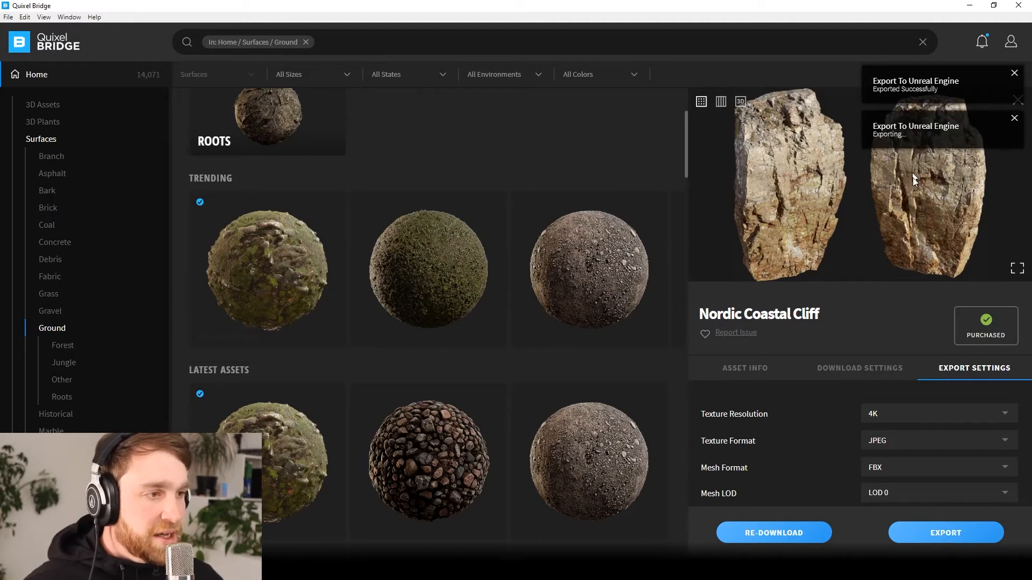
- Review the export settings, return to the Unreal editor and enlarge the Content Browser to show the imported surface's assets
{"action": "scroll", "coordinate": [841, 415], "scroll_direction": "down", "scroll_amount": 5}
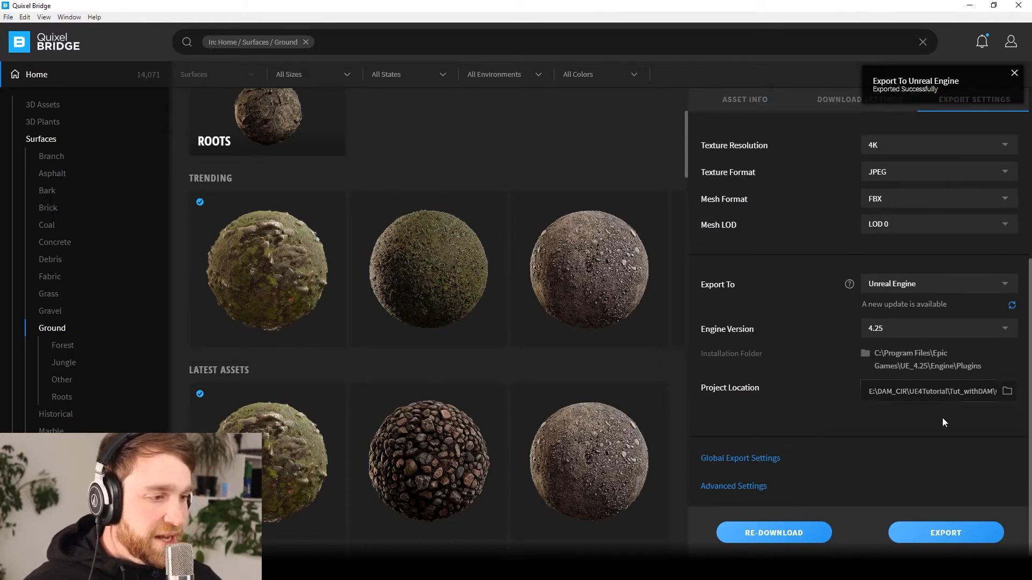
{"action": "scroll", "coordinate": [944, 422], "scroll_direction": "up", "scroll_amount": 5}
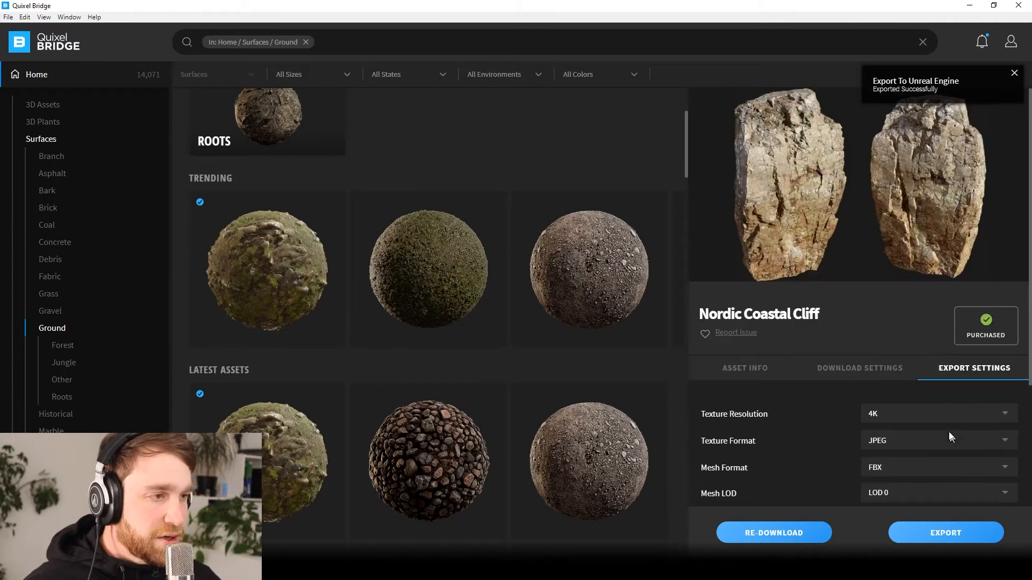
{"action": "left_click", "coordinate": [971, 10]}
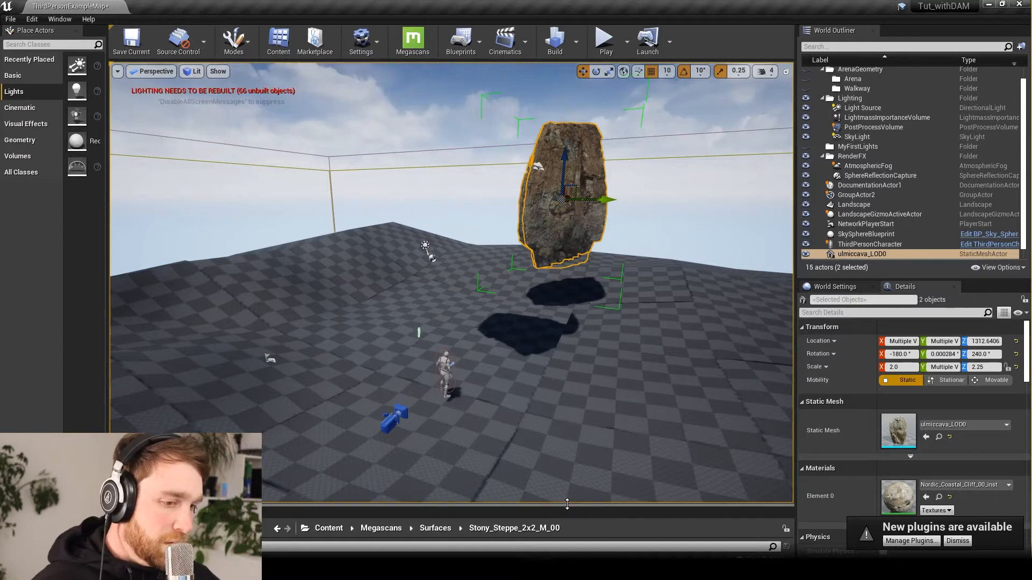
{"action": "left_click_drag", "start_coordinate": [567, 505], "coordinate": [572, 375]}
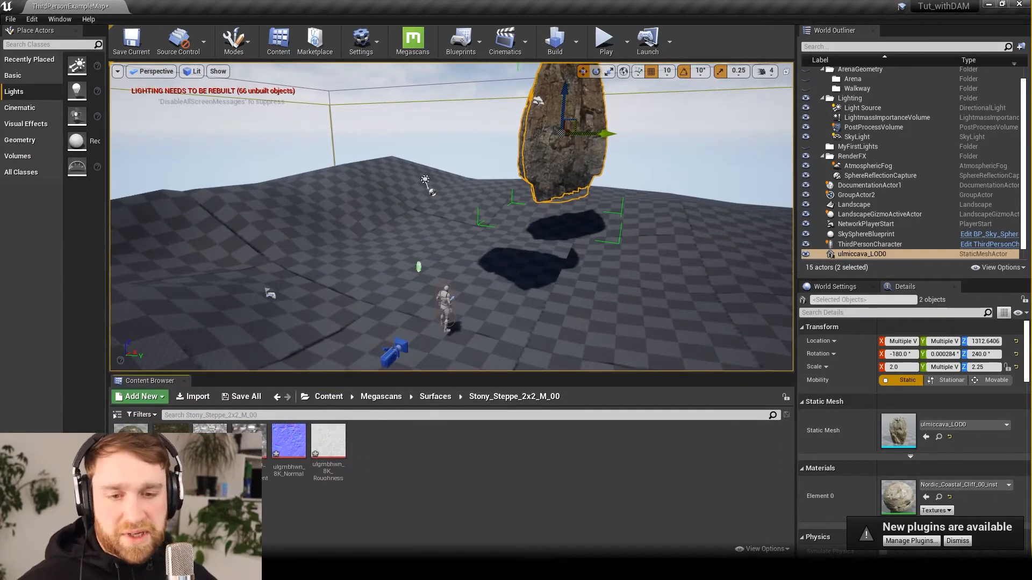
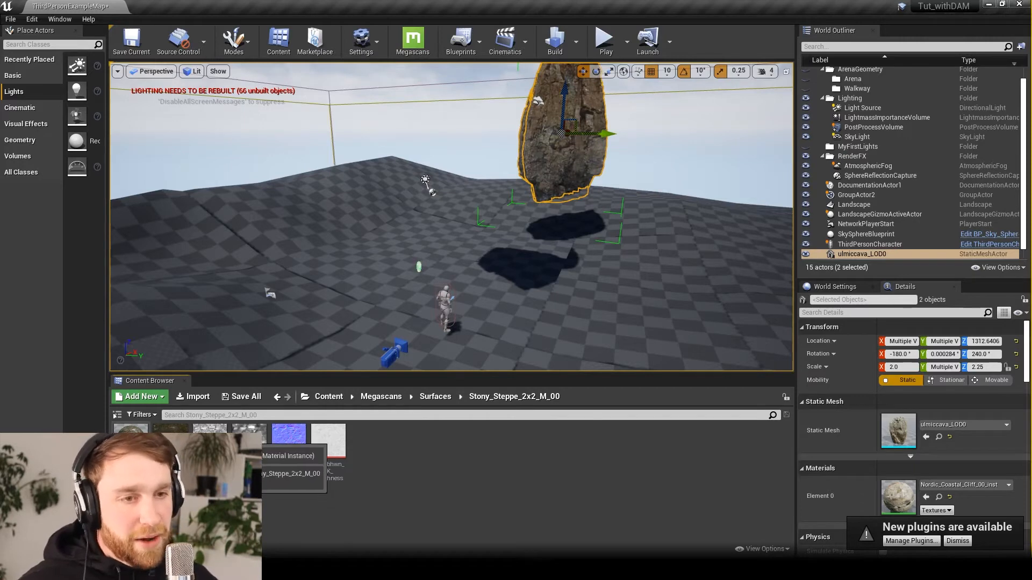
- Try to apply the Stony_Steppe_2x2_M_00_inst material directly onto the landscape in the viewport
{"action": "left_click_drag", "start_coordinate": [131, 433], "coordinate": [325, 254]}
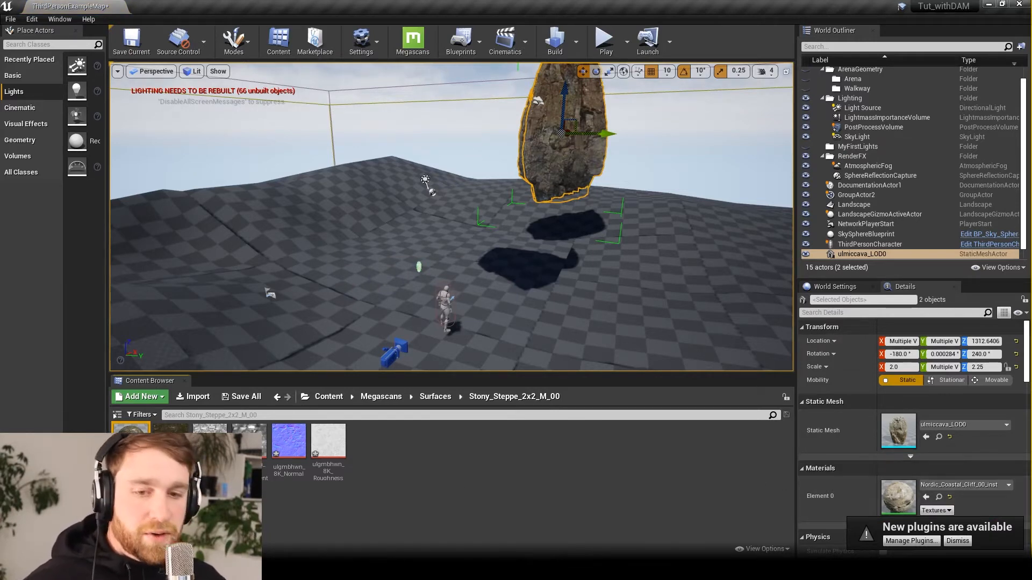
{"action": "left_click_drag", "start_coordinate": [131, 430], "coordinate": [179, 315]}
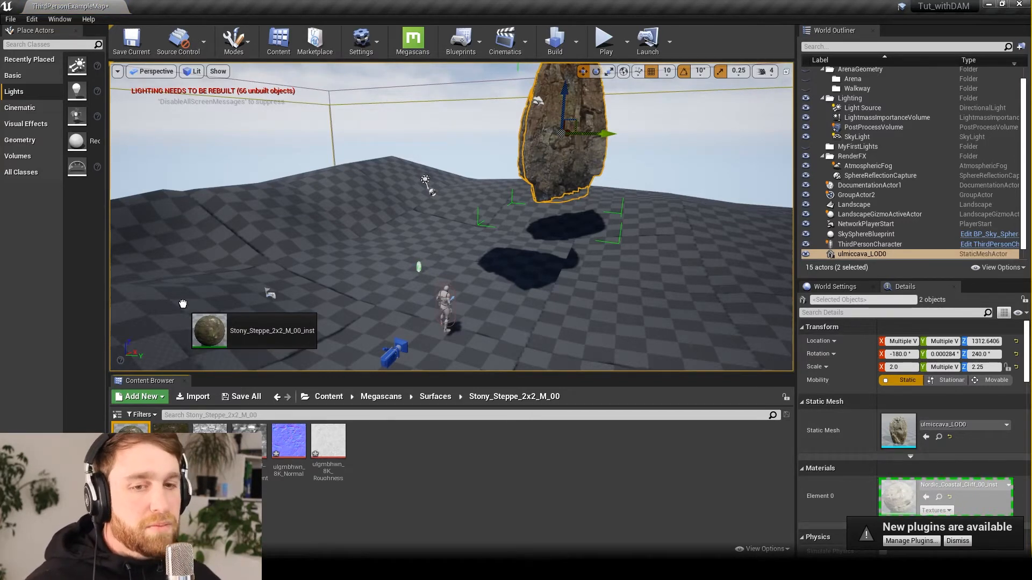
{"action": "left_click_drag", "start_coordinate": [183, 304], "coordinate": [132, 452]}
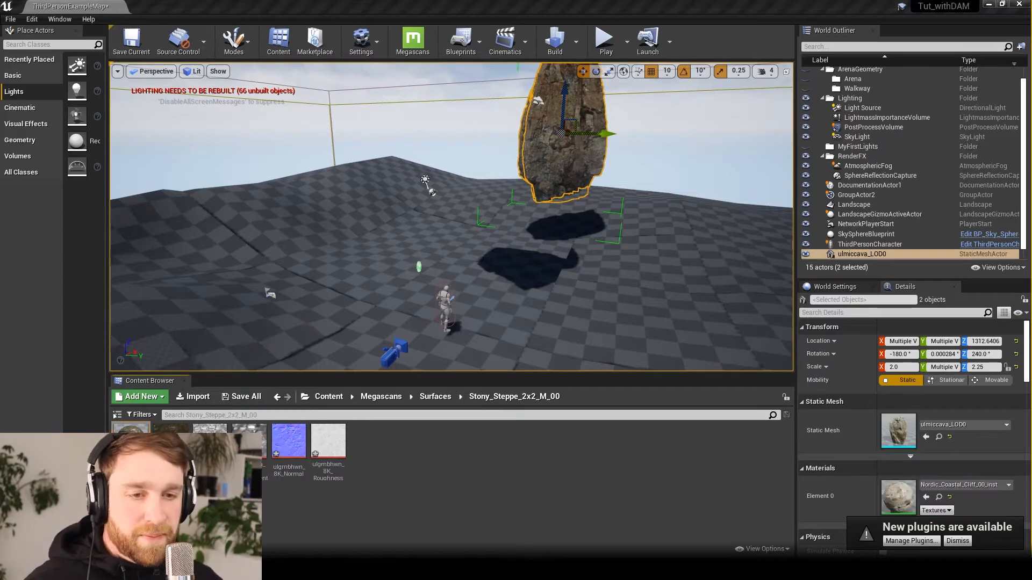
- Select the landscape and assign Stony_Steppe_2x2_M_00_inst as its Landscape Material
{"action": "left_click", "coordinate": [239, 265]}
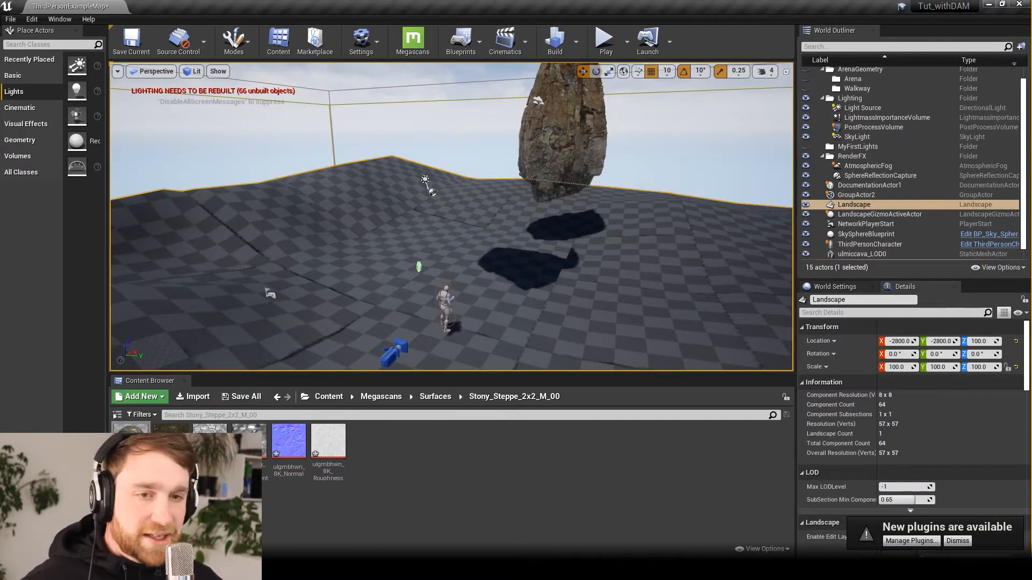
{"action": "scroll", "coordinate": [955, 434], "scroll_direction": "down", "scroll_amount": 10}
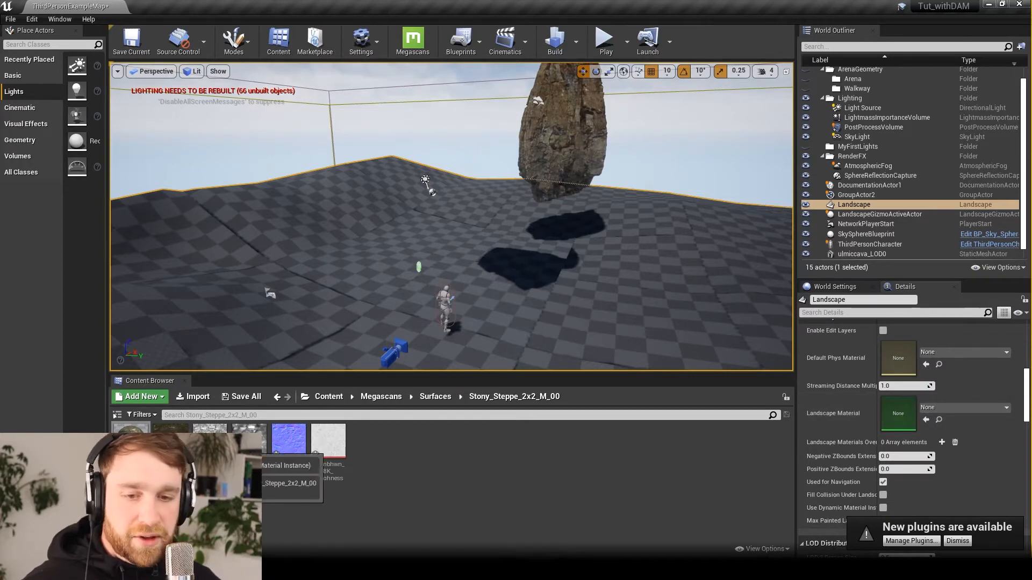
{"action": "left_click_drag", "start_coordinate": [131, 438], "coordinate": [901, 413]}
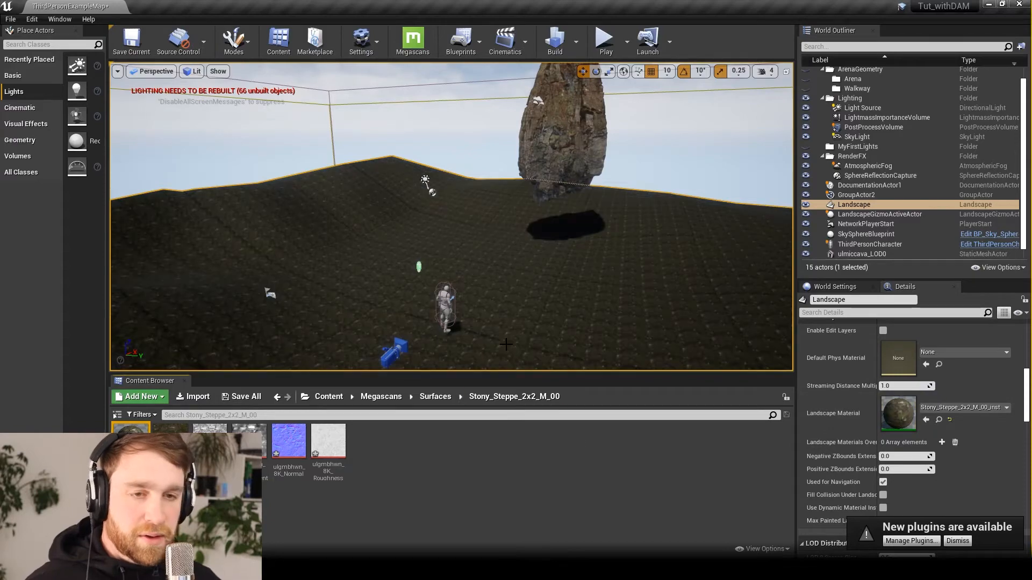
{"action": "left_click_drag", "start_coordinate": [652, 316], "coordinate": [564, 317], "text": "alt"}
{"action": "left_click_drag", "start_coordinate": [408, 296], "coordinate": [507, 323], "text": "alt"}
{"action": "scroll", "coordinate": [507, 323], "scroll_direction": "up", "scroll_amount": 10}
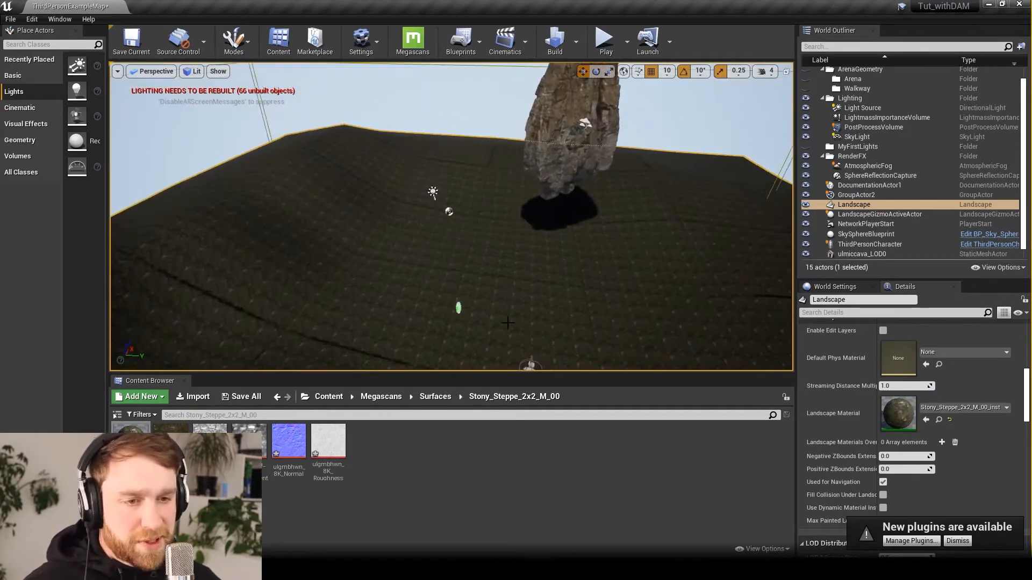
{"action": "scroll", "coordinate": [506, 323], "scroll_direction": "down", "scroll_amount": 8}
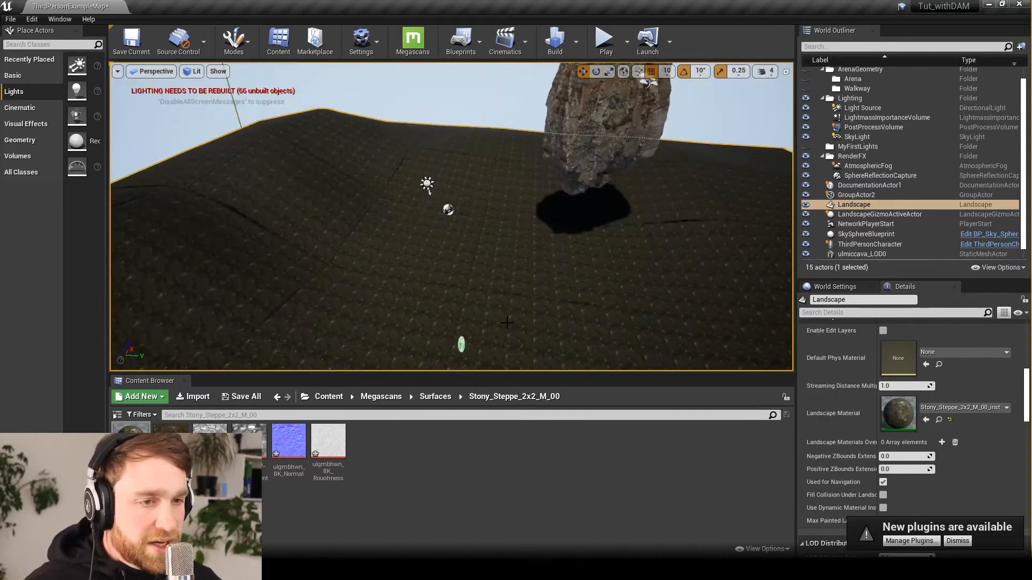
{"action": "scroll", "coordinate": [507, 323], "scroll_direction": "down", "scroll_amount": 3}
{"action": "left_click_drag", "start_coordinate": [506, 322], "coordinate": [448, 339], "text": "alt"}
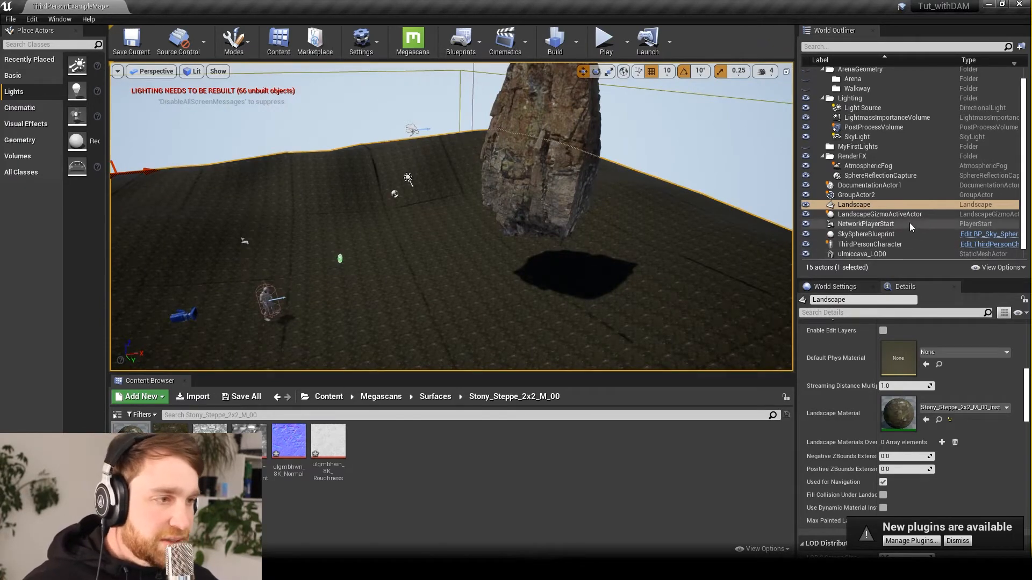
- Select the directional Light Source and set its mobility to Movable
{"action": "left_click", "coordinate": [863, 108]}
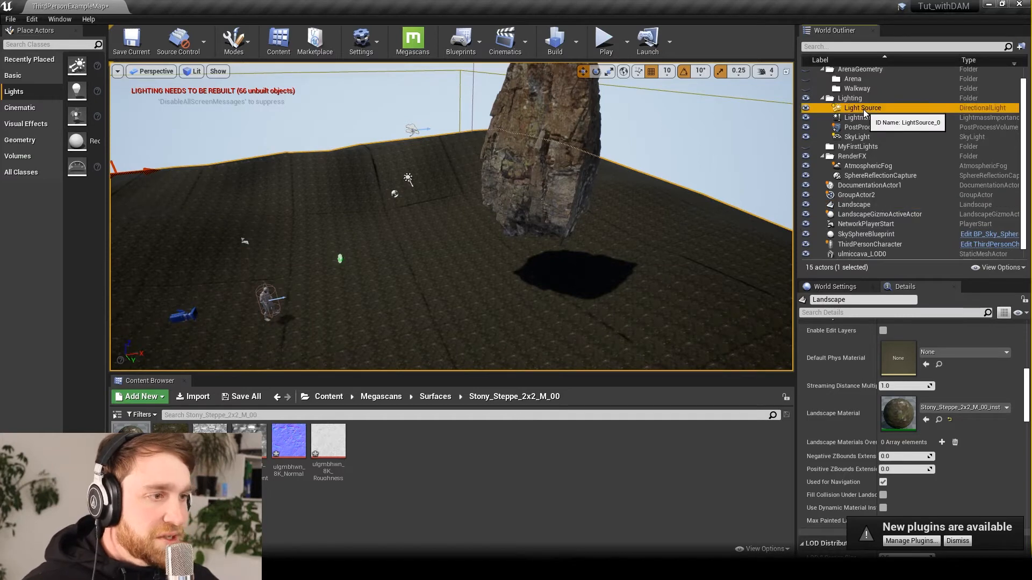
{"action": "scroll", "coordinate": [956, 495], "scroll_direction": "up", "scroll_amount": 10}
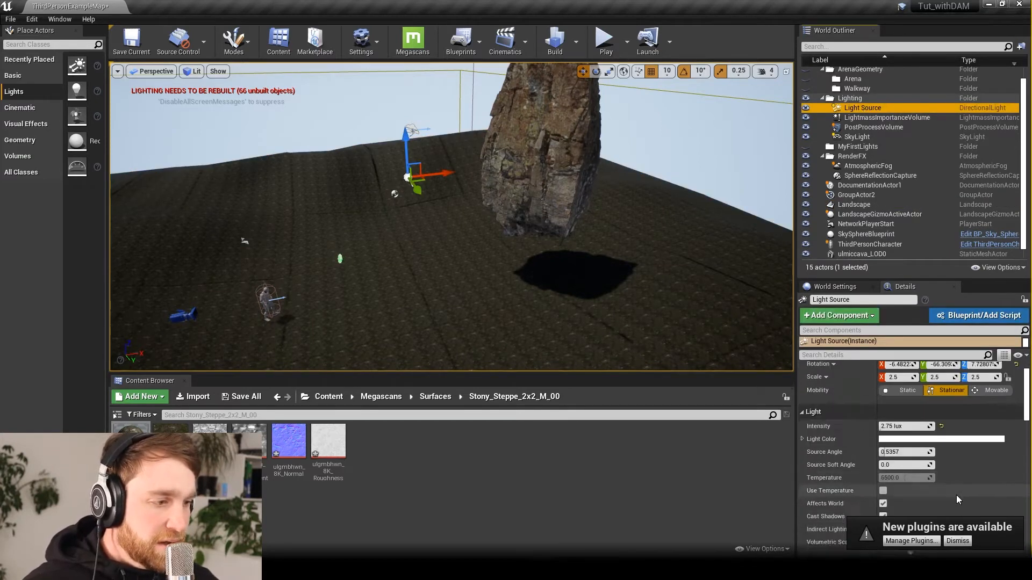
{"action": "left_click", "coordinate": [991, 407]}
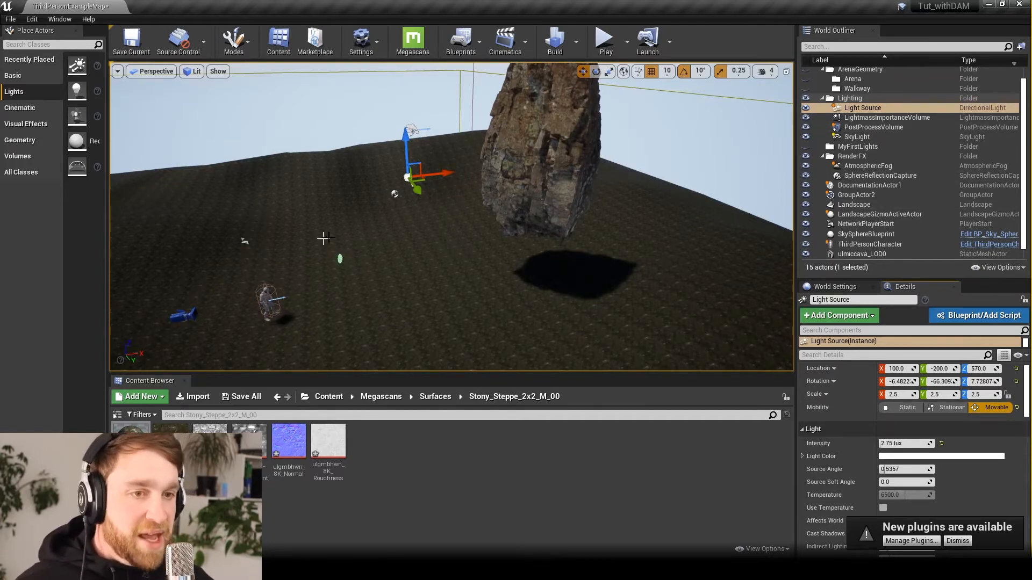
{"action": "left_click_drag", "start_coordinate": [379, 259], "coordinate": [527, 263], "text": "alt"}
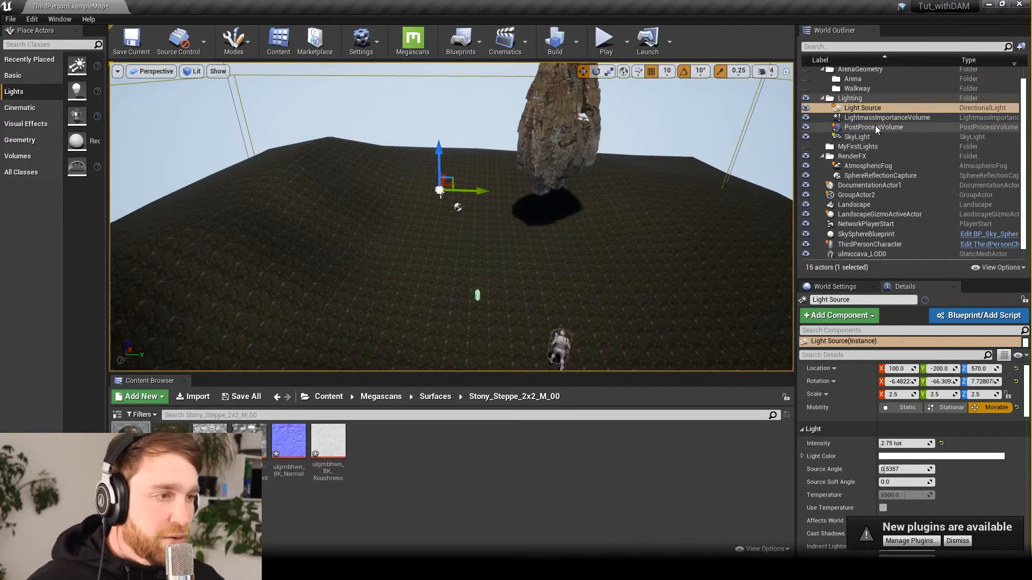
{"action": "left_click", "coordinate": [873, 108]}
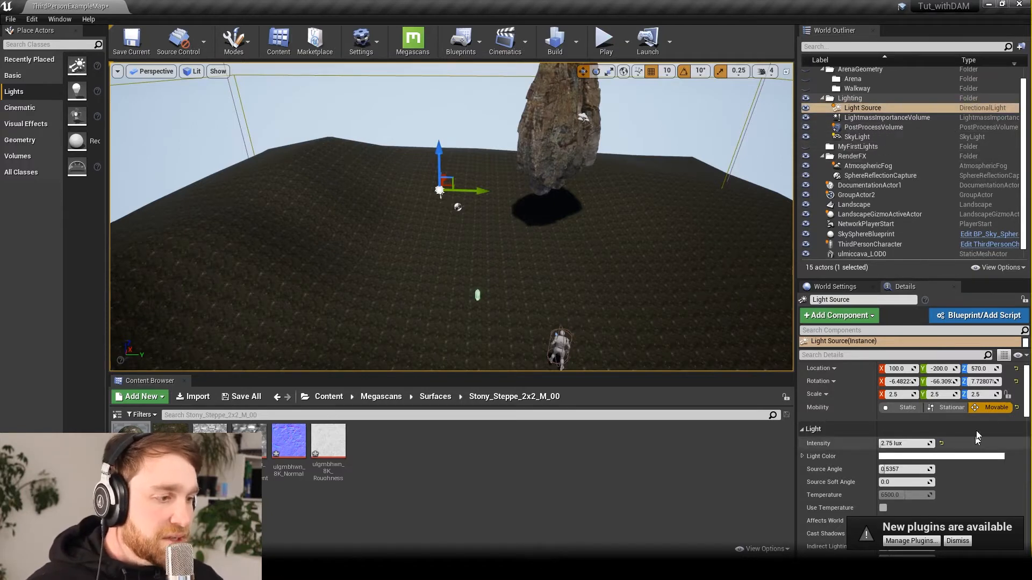
- Select the landscape and open its assigned Stony_Steppe_2x2_M_00_inst material for editing
{"action": "right_click_drag", "start_coordinate": [543, 255], "coordinate": [543, 269]}
{"action": "left_click", "coordinate": [270, 190]}
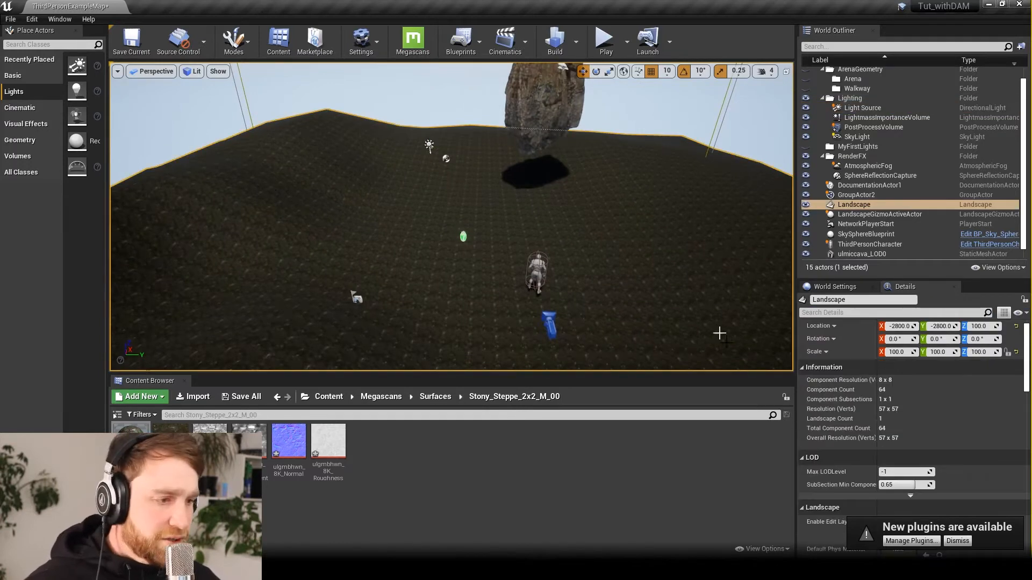
{"action": "scroll", "coordinate": [863, 425], "scroll_direction": "down", "scroll_amount": 6}
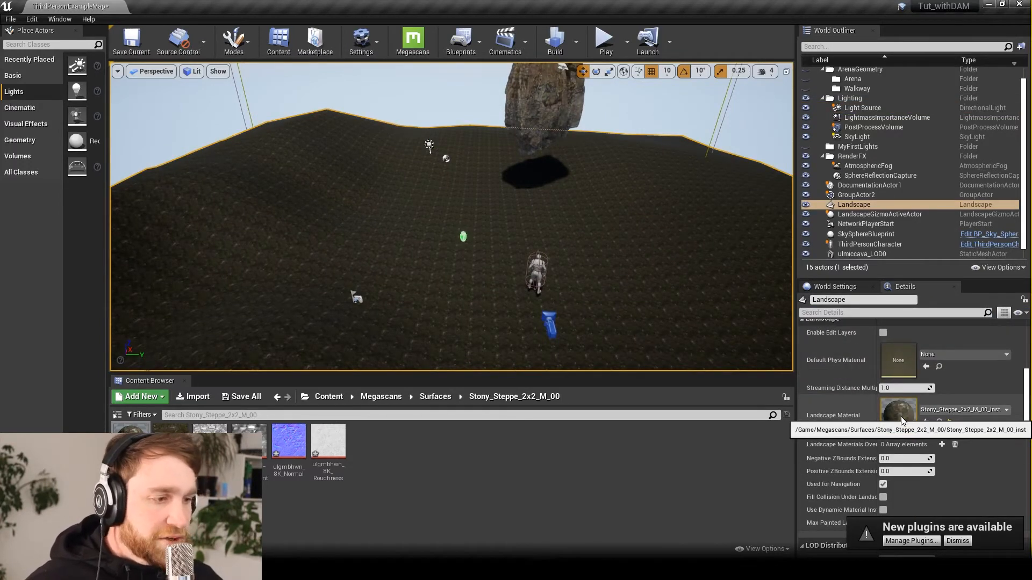
{"action": "double_click", "coordinate": [899, 417]}
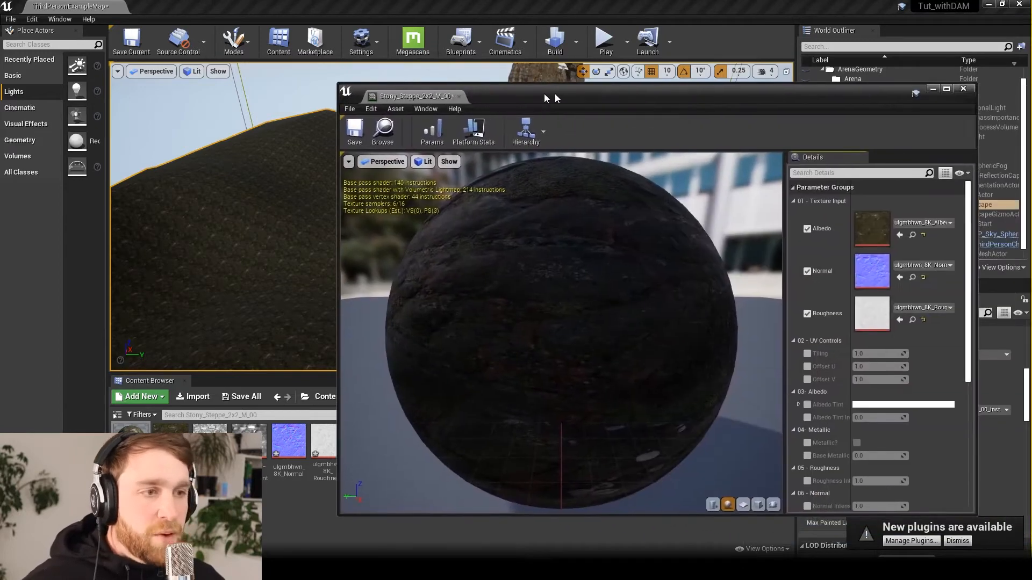
- Move and resize the material instance editor so the landscape stays in view, and widen its parameter details
{"action": "left_click_drag", "start_coordinate": [544, 94], "coordinate": [431, 76]}
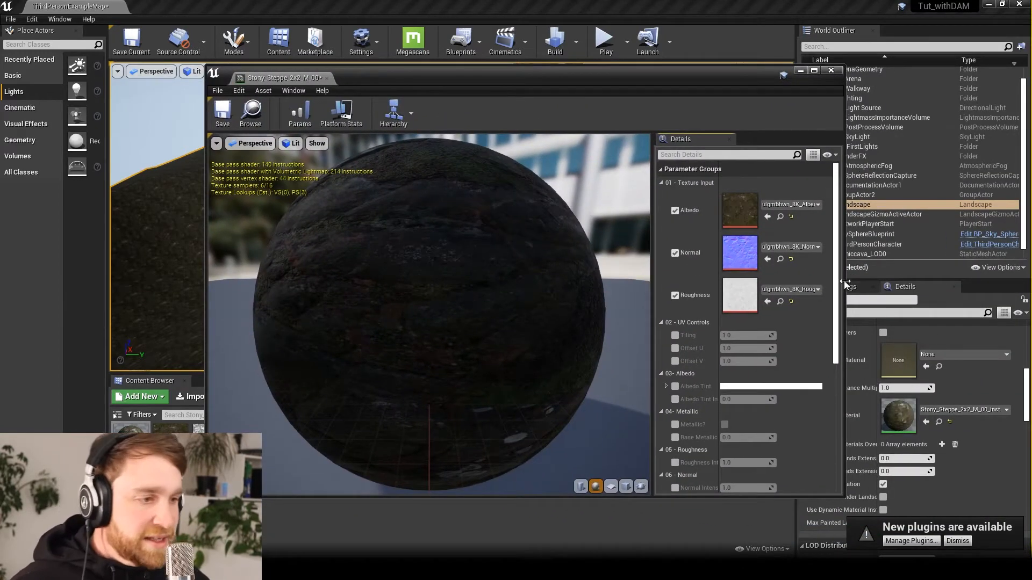
{"action": "left_click_drag", "start_coordinate": [844, 283], "coordinate": [910, 287]}
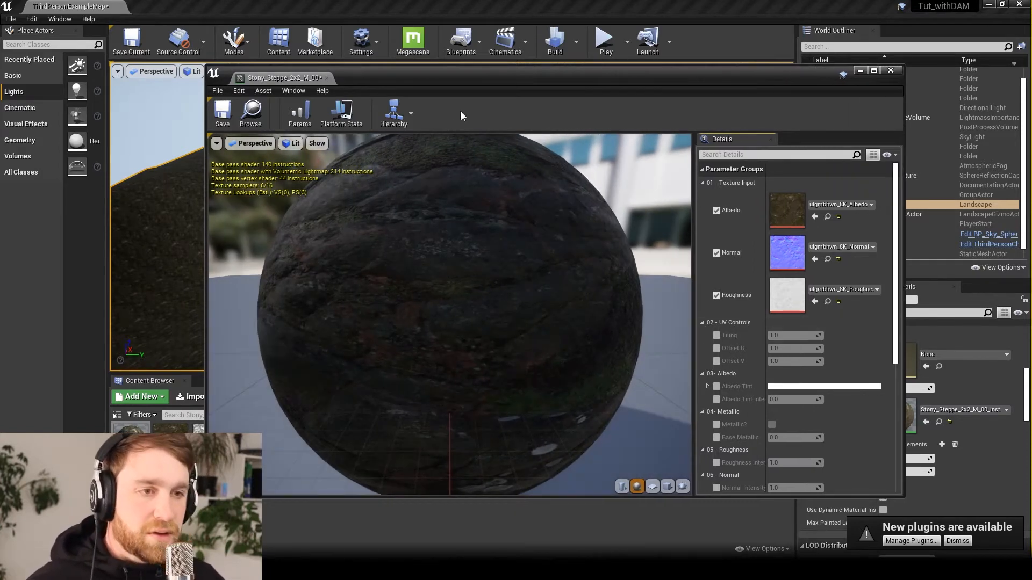
{"action": "left_click_drag", "start_coordinate": [199, 237], "coordinate": [602, 254]}
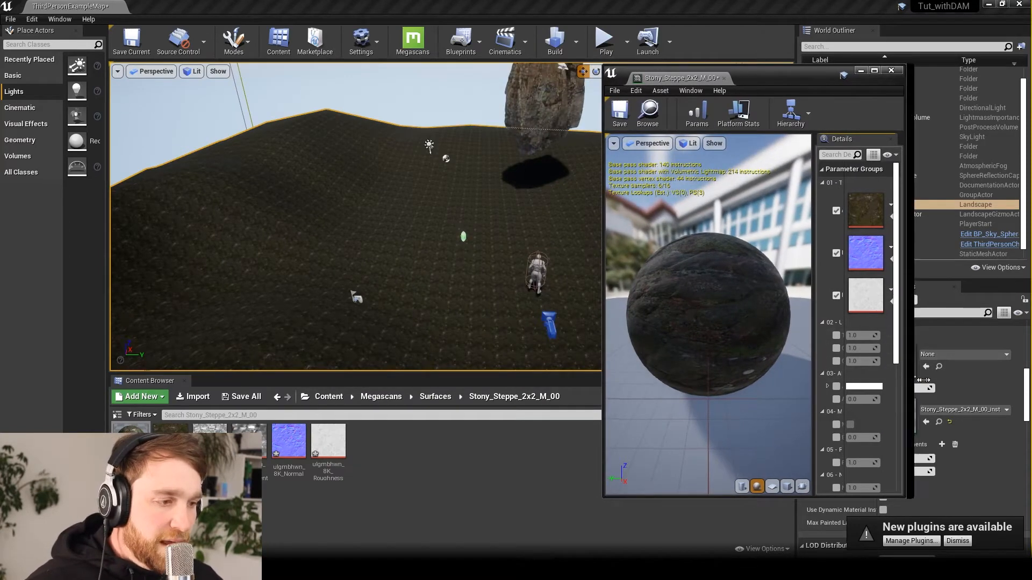
{"action": "left_click_drag", "start_coordinate": [905, 371], "coordinate": [992, 387]}
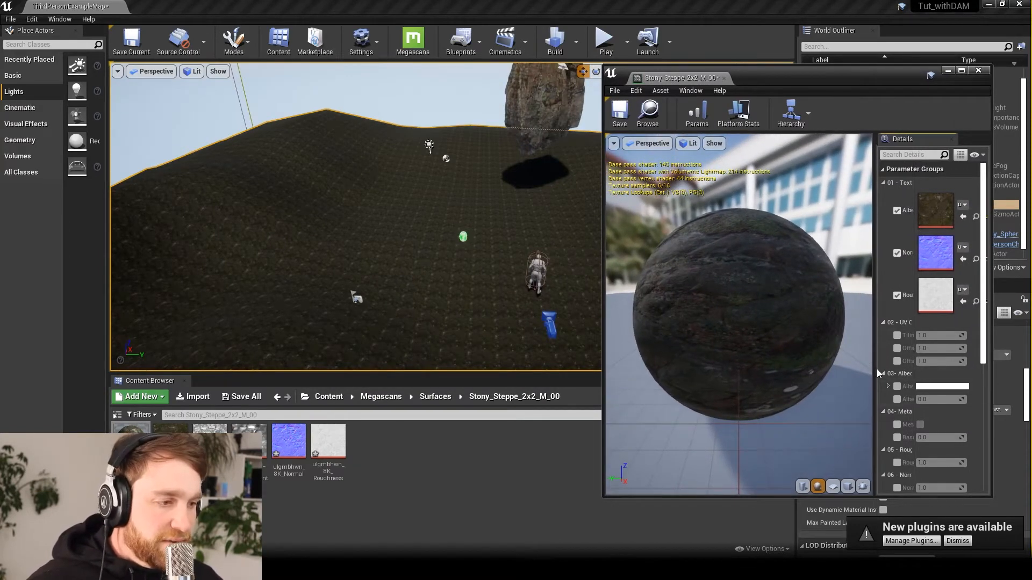
{"action": "left_click_drag", "start_coordinate": [877, 373], "coordinate": [787, 375]}
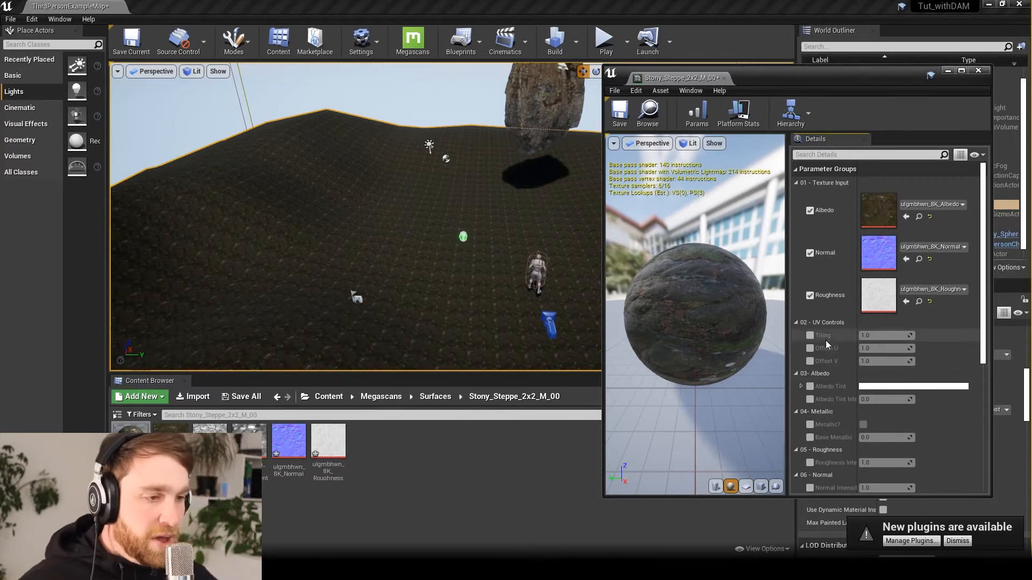
- Enable the material's Tiling parameter and try smaller and larger values, ending at about 0.085
{"action": "left_click", "coordinate": [809, 336]}
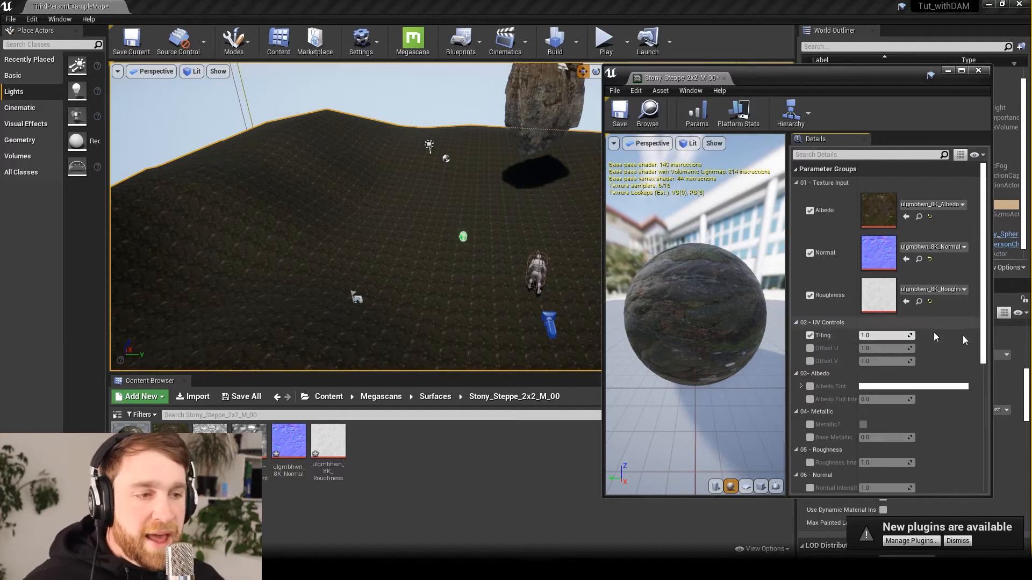
{"action": "left_click_drag", "start_coordinate": [864, 335], "coordinate": [840, 335]}
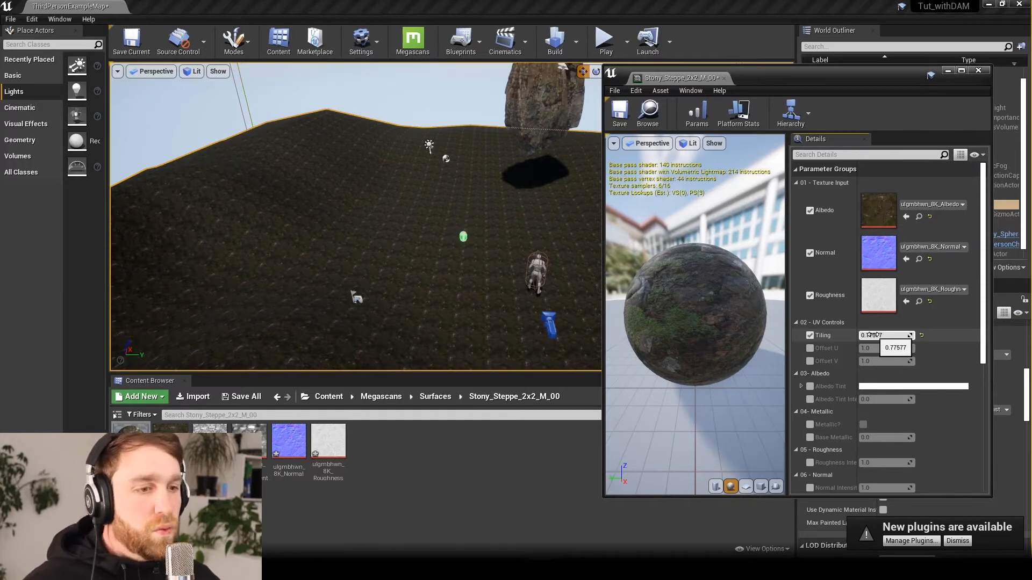
{"action": "left_click_drag", "start_coordinate": [882, 334], "coordinate": [882, 335]}
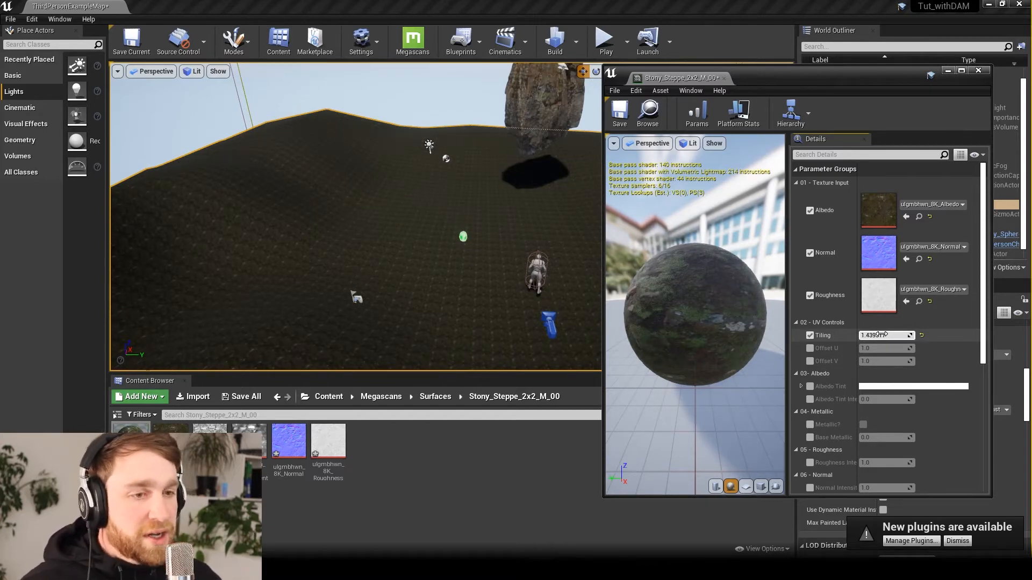
{"action": "left_click_drag", "start_coordinate": [882, 335], "coordinate": [882, 335]}
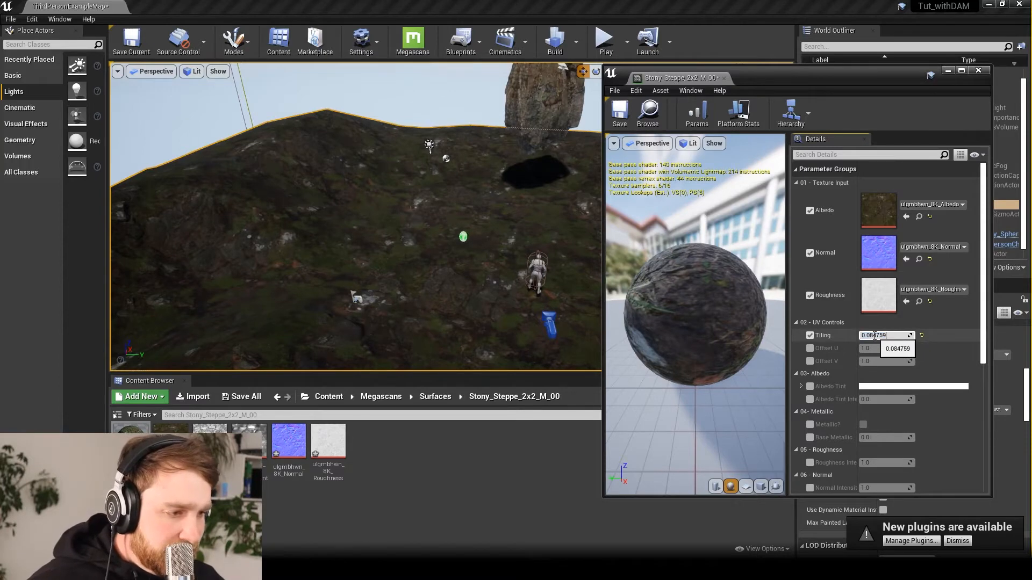
- Set the material's Tiling to 0.083, save the material instance and close its editor
{"action": "left_click", "coordinate": [904, 336]}
{"action": "type", "text": "0.083"}
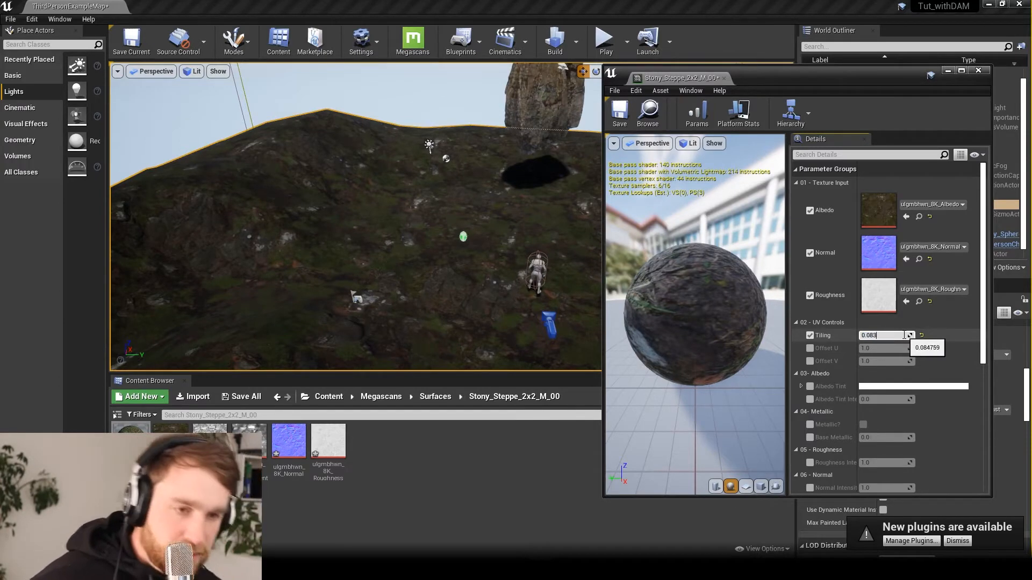
{"action": "key", "text": "Return"}
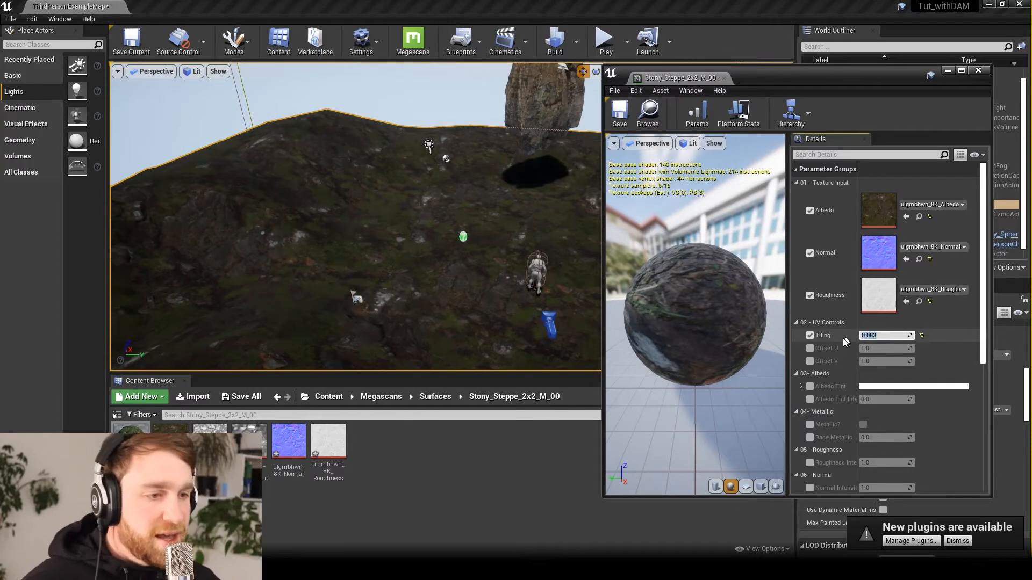
{"action": "left_click", "coordinate": [618, 120]}
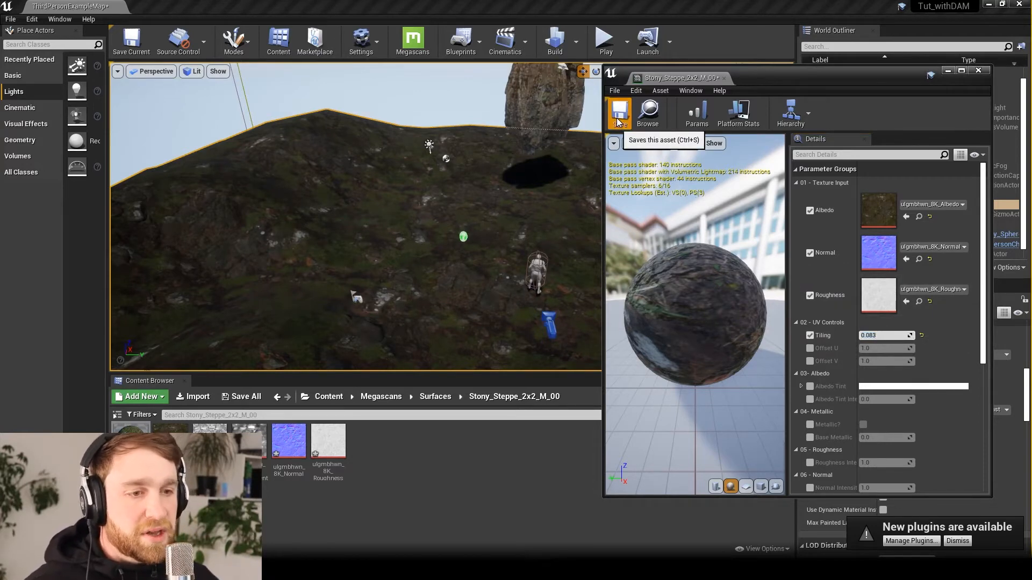
{"action": "left_click", "coordinate": [979, 70]}
- Play the level, walk the character across the retextured landscape and end the play session
{"action": "right_click_drag", "start_coordinate": [671, 227], "coordinate": [647, 226]}
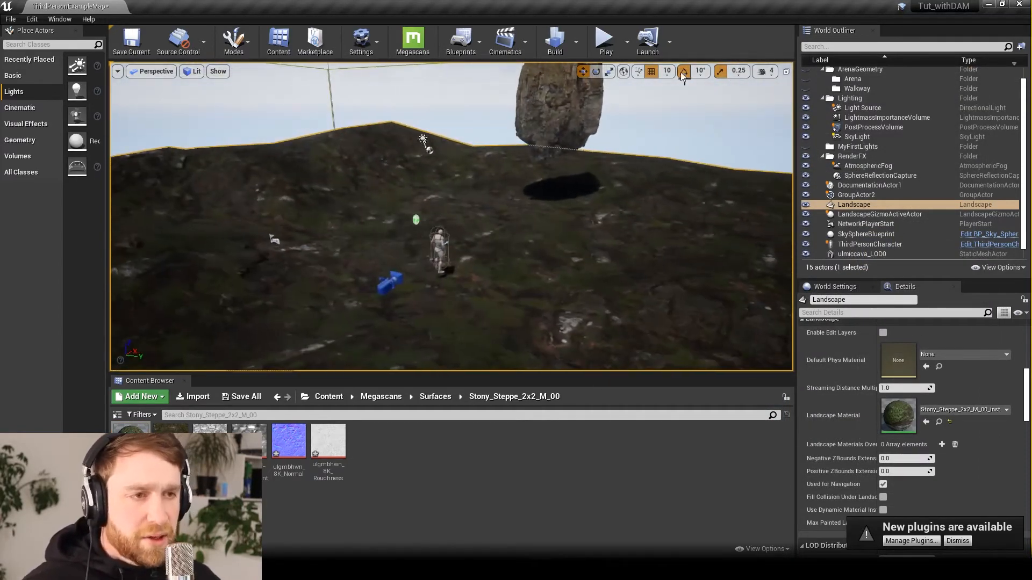
{"action": "left_click", "coordinate": [606, 40]}
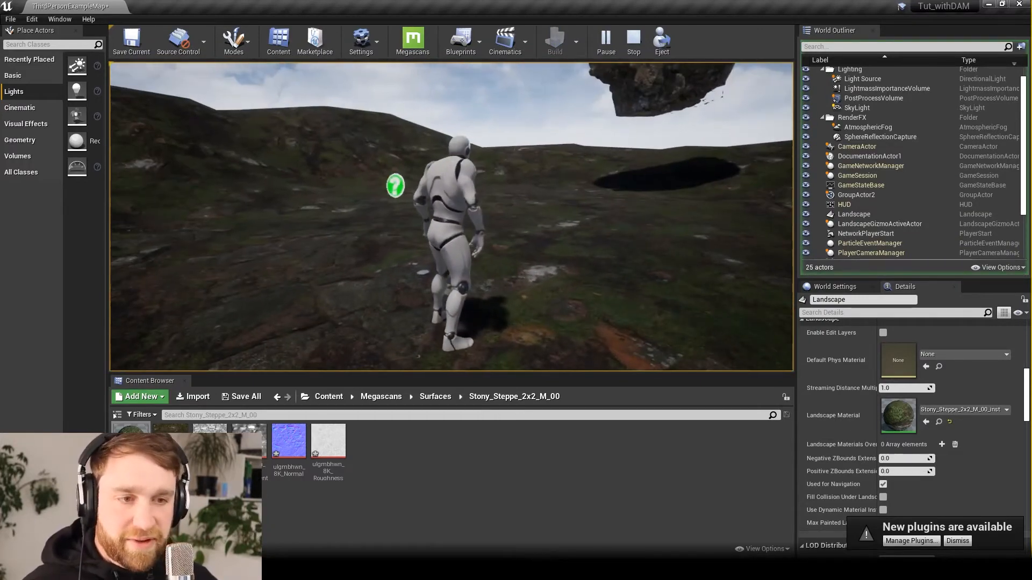
{"action": "key", "text": "w"}
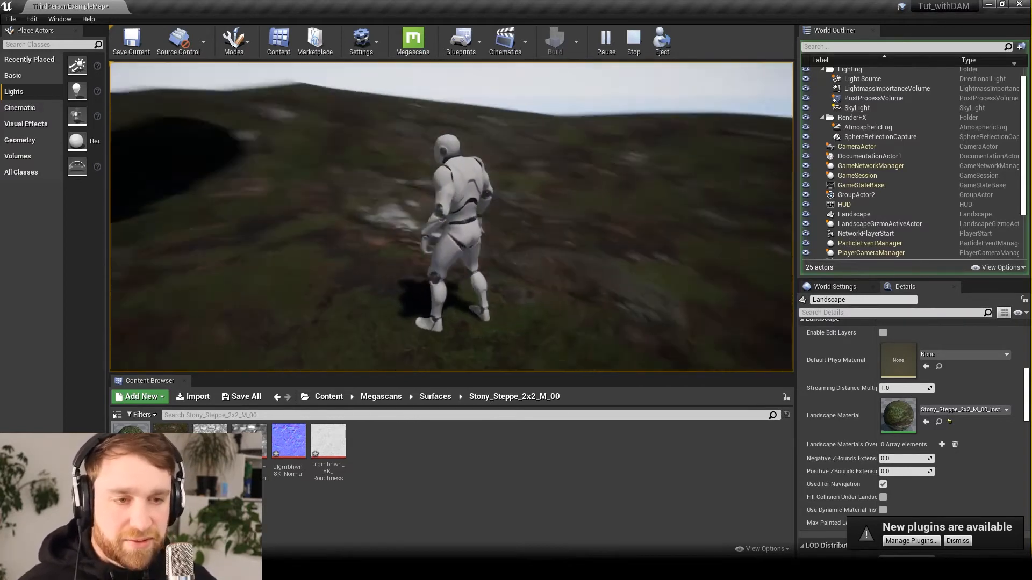
{"action": "key", "text": "Escape"}
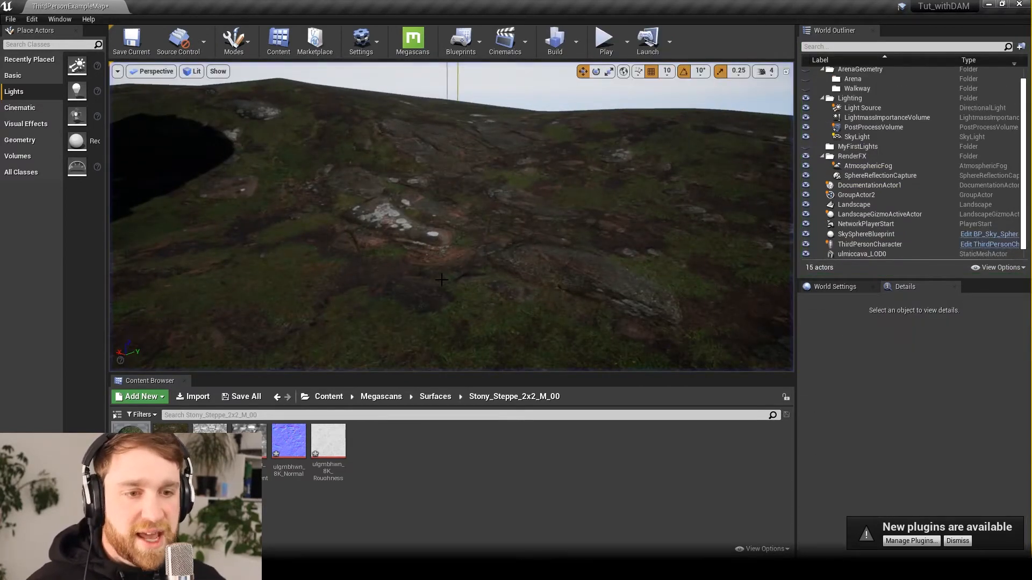
{"action": "right_click_drag", "start_coordinate": [485, 252], "coordinate": [397, 263]}
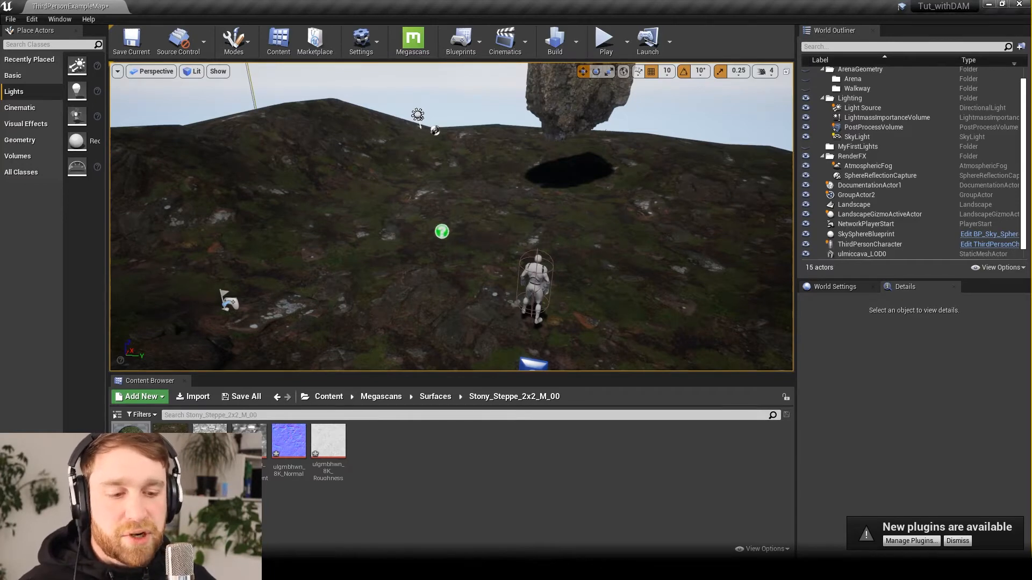
- Switch to Quixel Bridge and browse the rocks and other models in the 3D Assets category
{"action": "key", "text": "alt+Tab"}
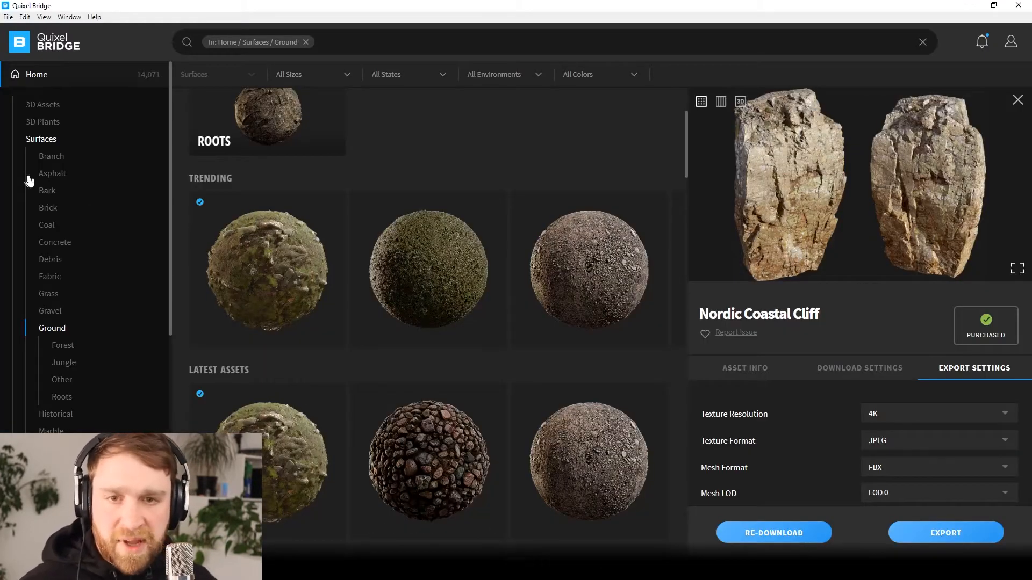
{"action": "left_click", "coordinate": [50, 110]}
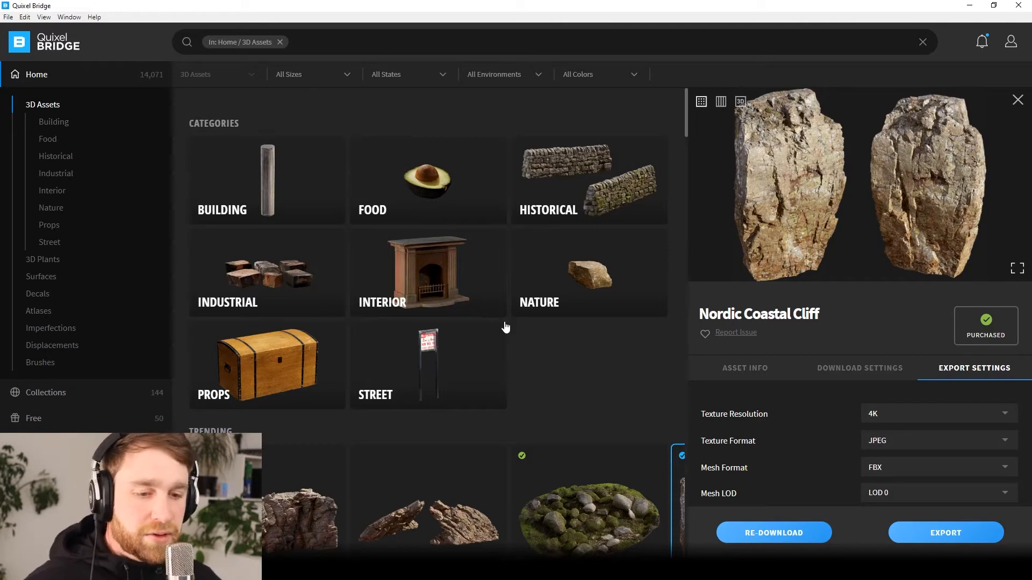
{"action": "scroll", "coordinate": [504, 327], "scroll_direction": "down", "scroll_amount": 5}
{"action": "scroll", "coordinate": [437, 336], "scroll_direction": "down", "scroll_amount": 10}
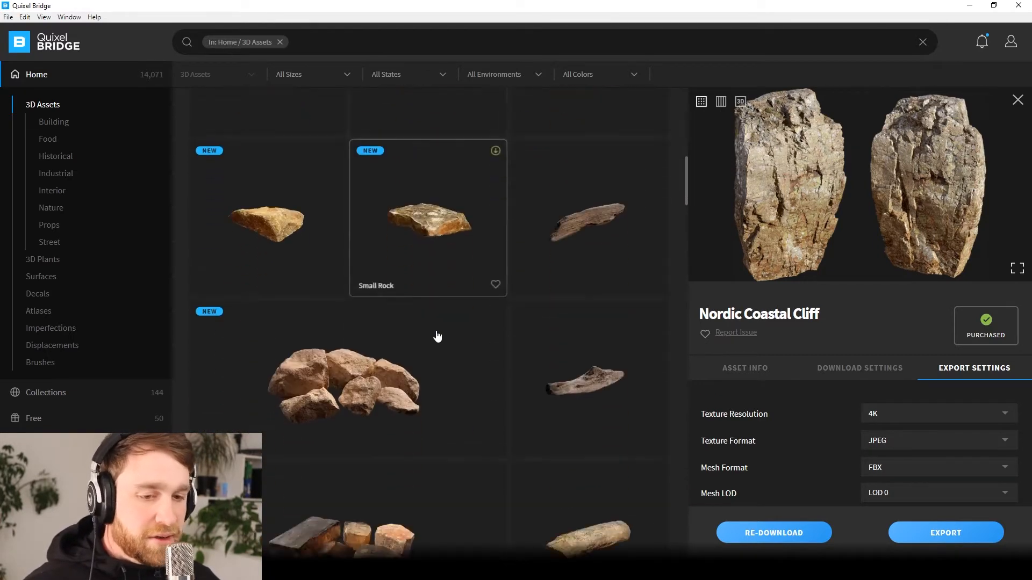
{"action": "scroll", "coordinate": [437, 336], "scroll_direction": "down", "scroll_amount": 10}
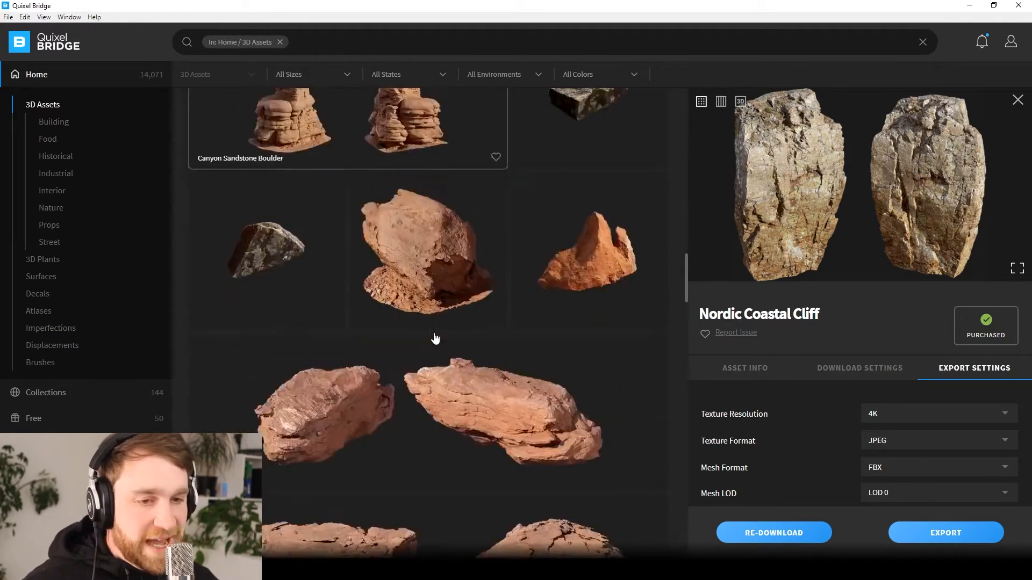
{"action": "scroll", "coordinate": [435, 338], "scroll_direction": "up", "scroll_amount": 6}
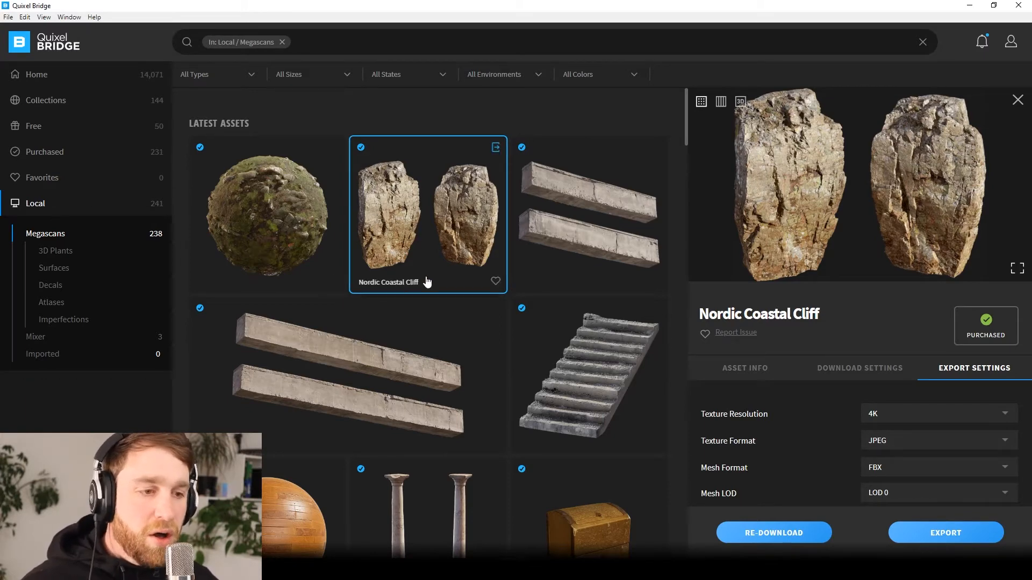
- Browse the locally downloaded Megascans assets and try to export the bare trees directly from the asset list
{"action": "scroll", "coordinate": [427, 284], "scroll_direction": "down", "scroll_amount": 15}
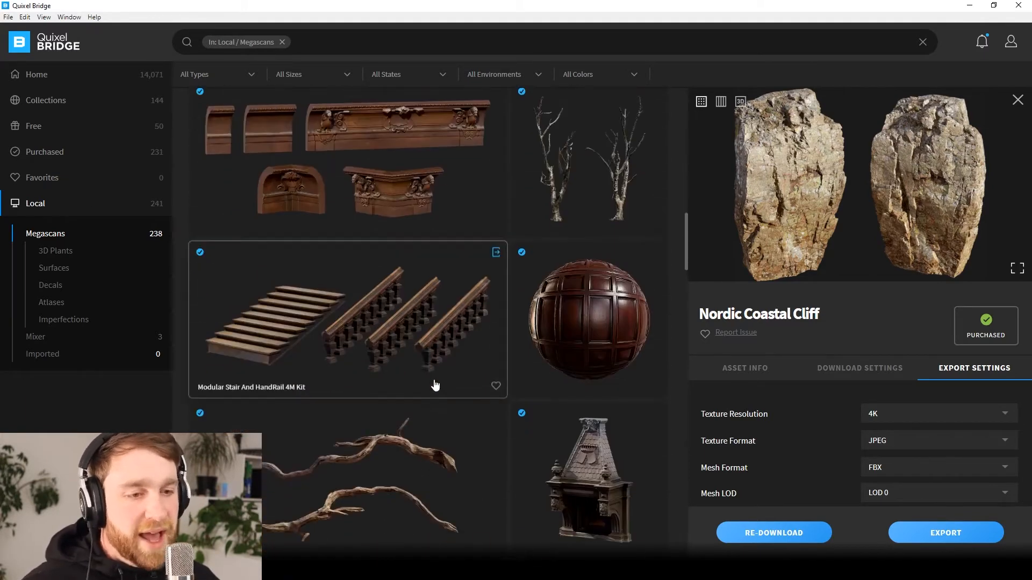
{"action": "scroll", "coordinate": [437, 408], "scroll_direction": "up", "scroll_amount": 8}
{"action": "scroll", "coordinate": [438, 414], "scroll_direction": "down", "scroll_amount": 5}
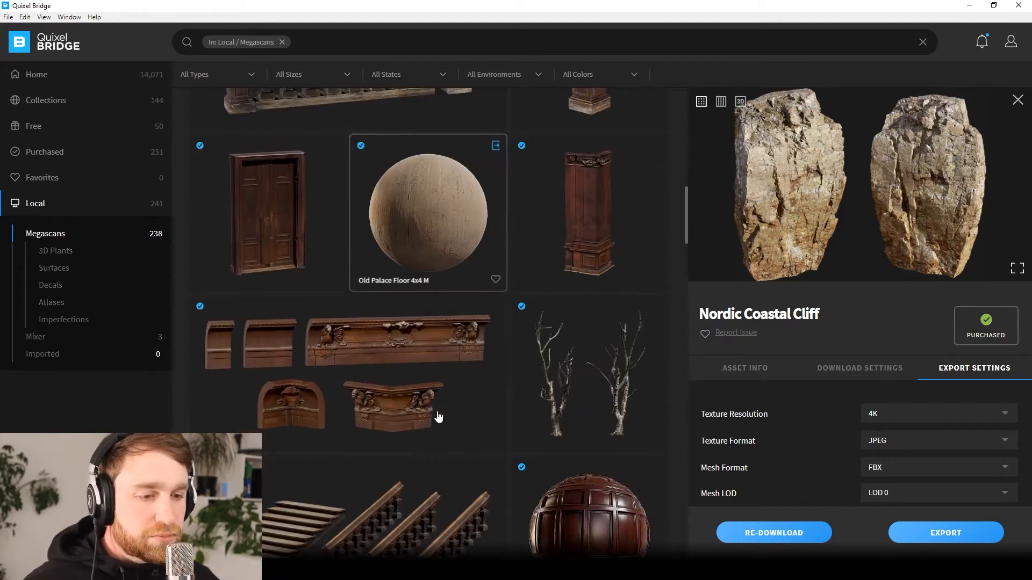
{"action": "scroll", "coordinate": [438, 417], "scroll_direction": "down", "scroll_amount": 1}
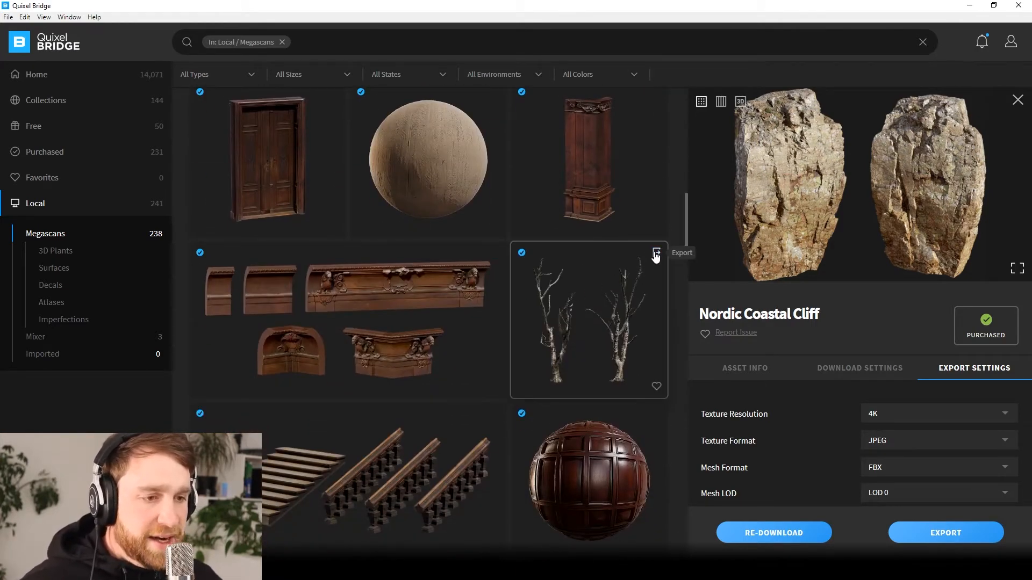
{"action": "left_click", "coordinate": [656, 255]}
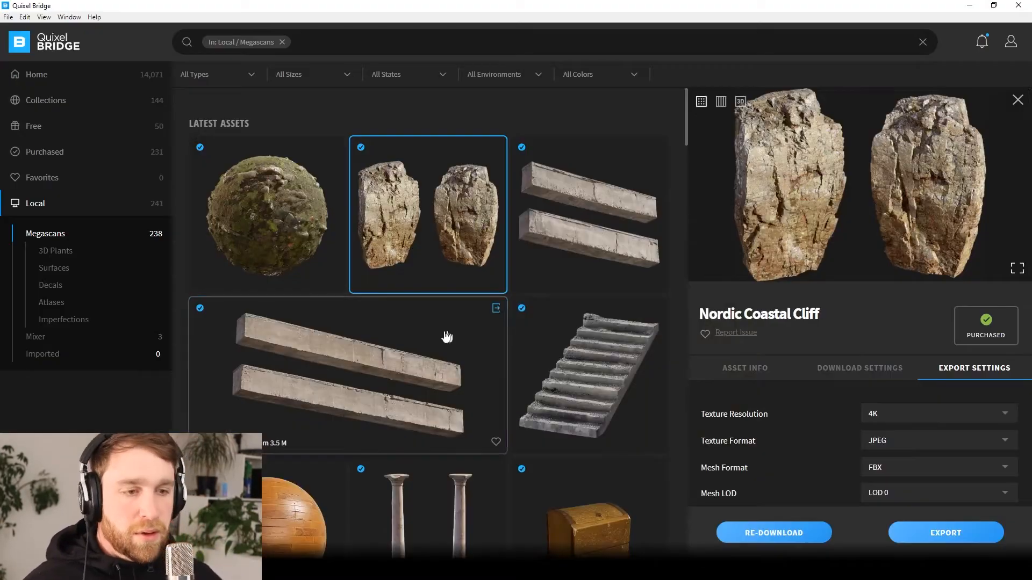
- Export the Concrete Ceiling Beam 3.5 M, Dusty Concrete Stairs and Forest Roots assets to Unreal and close the import message log
{"action": "left_click", "coordinate": [447, 337]}
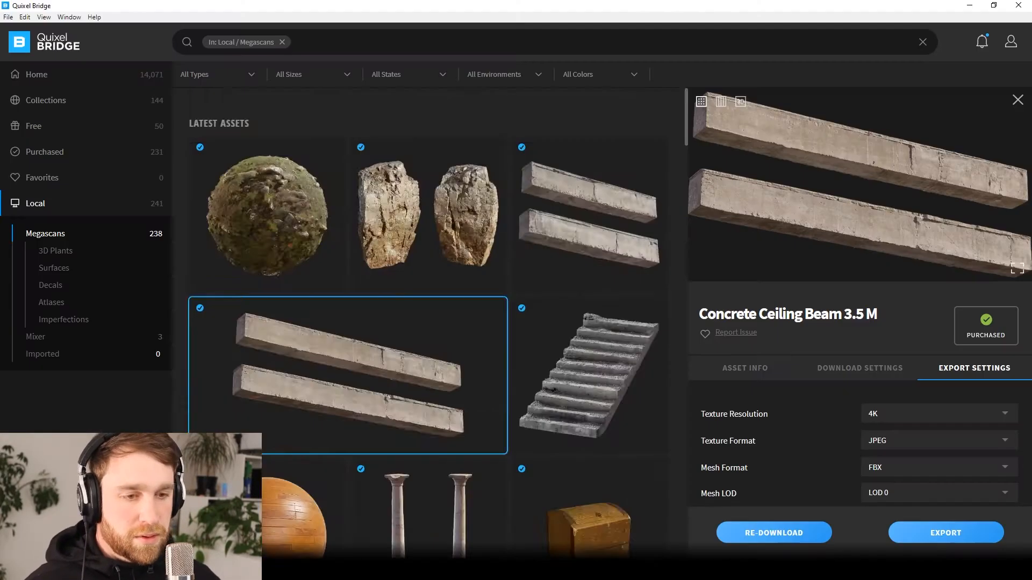
{"action": "scroll", "coordinate": [437, 333], "scroll_direction": "down", "scroll_amount": 10}
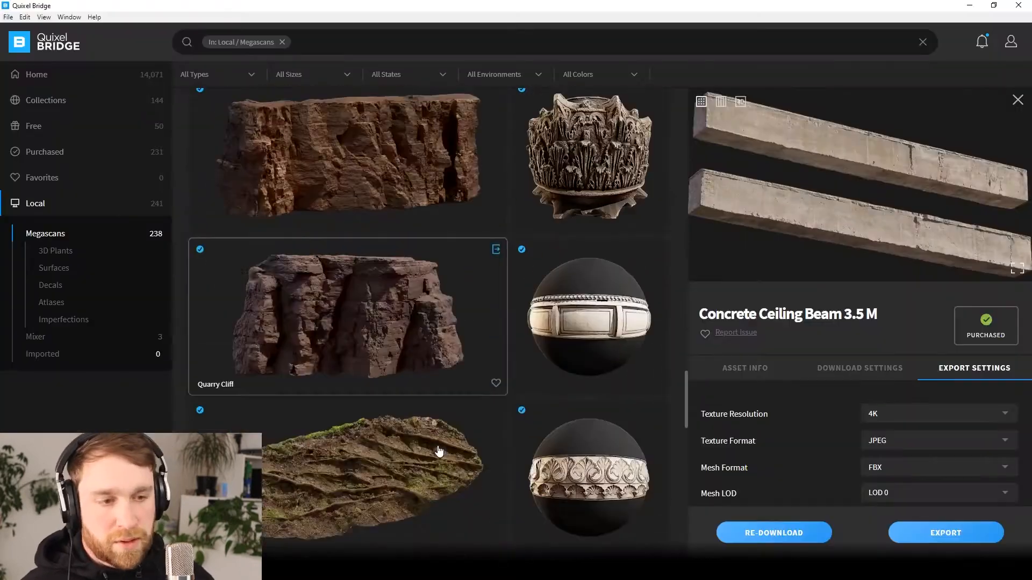
{"action": "scroll", "coordinate": [500, 143], "scroll_direction": "down", "scroll_amount": 5}
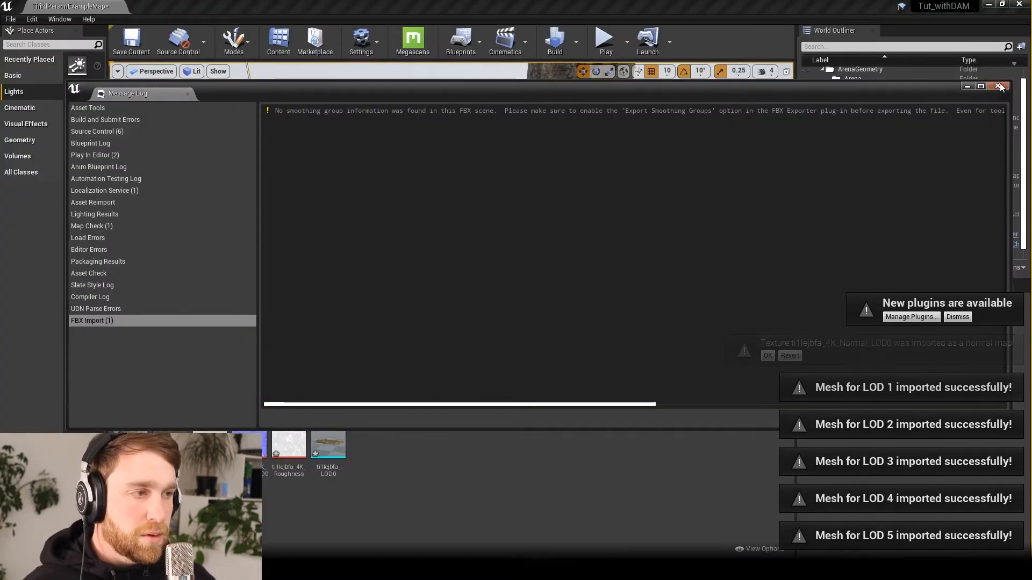
{"action": "left_click", "coordinate": [996, 85]}
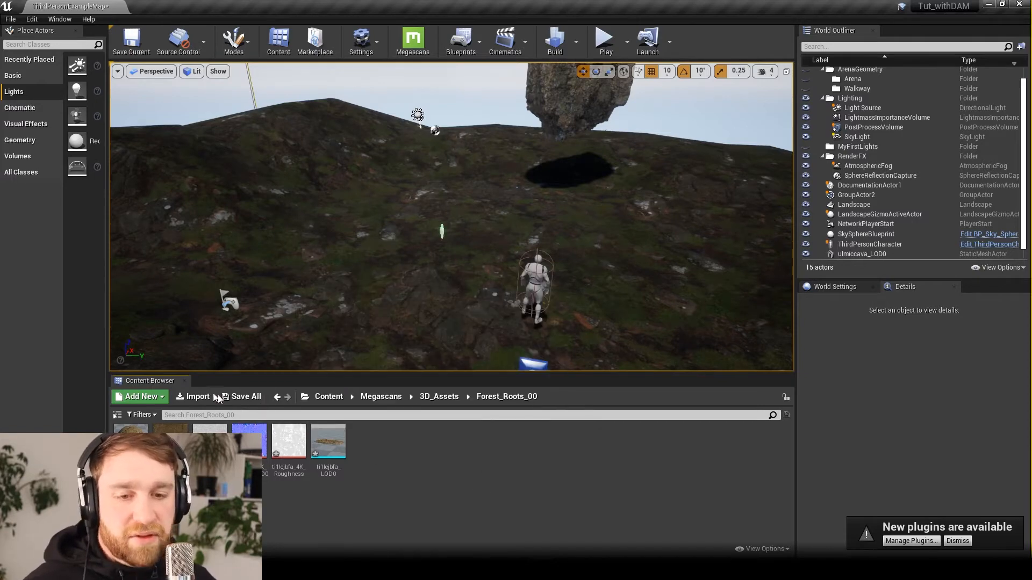
- Save all unsaved Megascans content with every listed file selected, plus the current level
{"action": "left_click", "coordinate": [241, 398]}
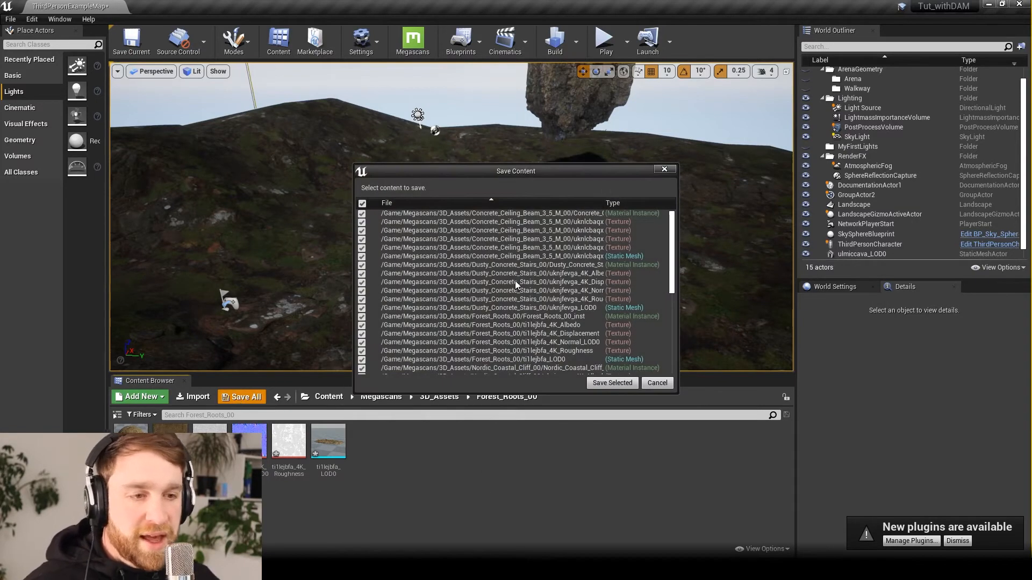
{"action": "scroll", "coordinate": [516, 285], "scroll_direction": "down", "scroll_amount": 5}
{"action": "scroll", "coordinate": [516, 284], "scroll_direction": "up", "scroll_amount": 10}
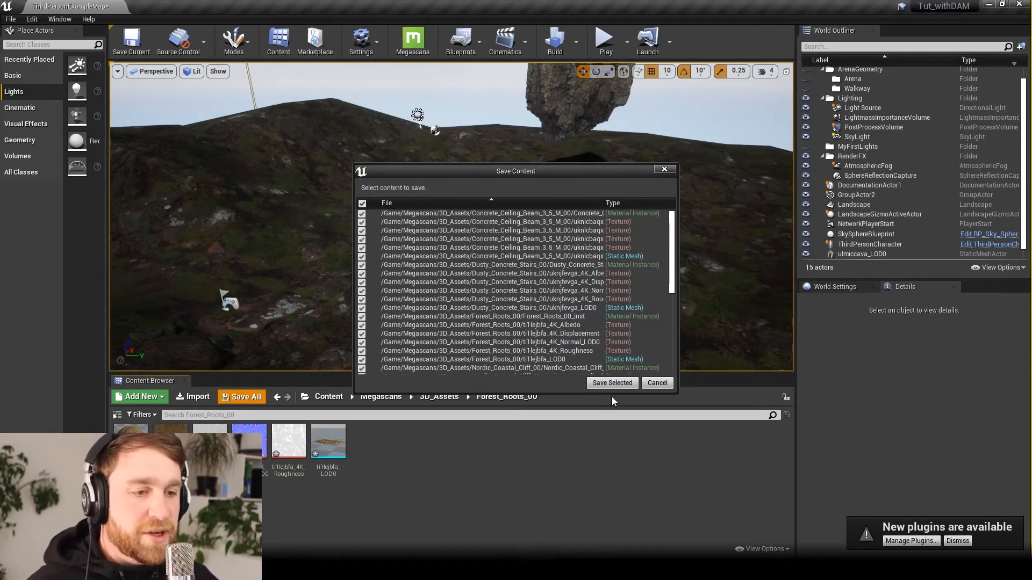
{"action": "left_click", "coordinate": [612, 383]}
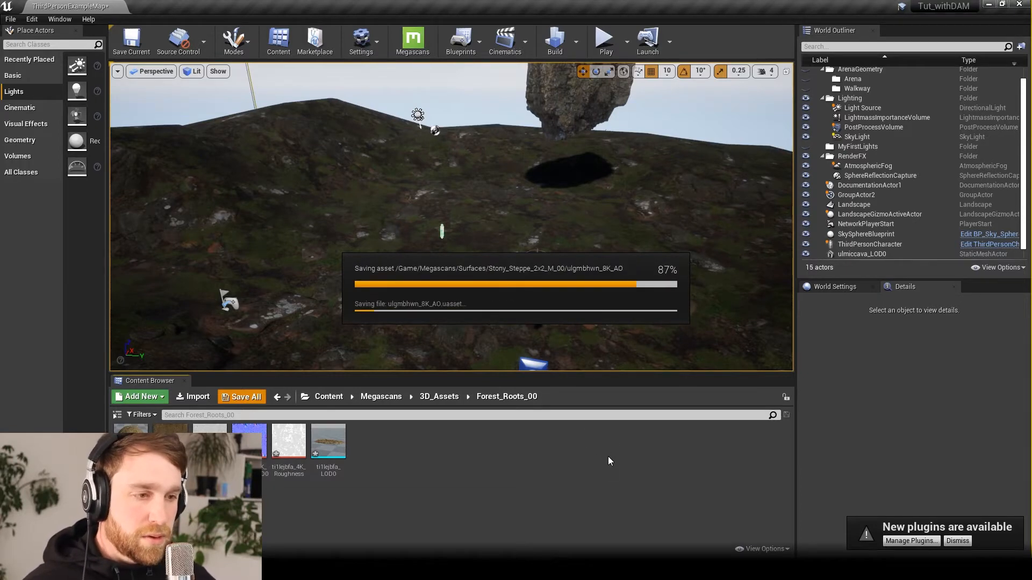
{"action": "left_click", "coordinate": [4, 20]}
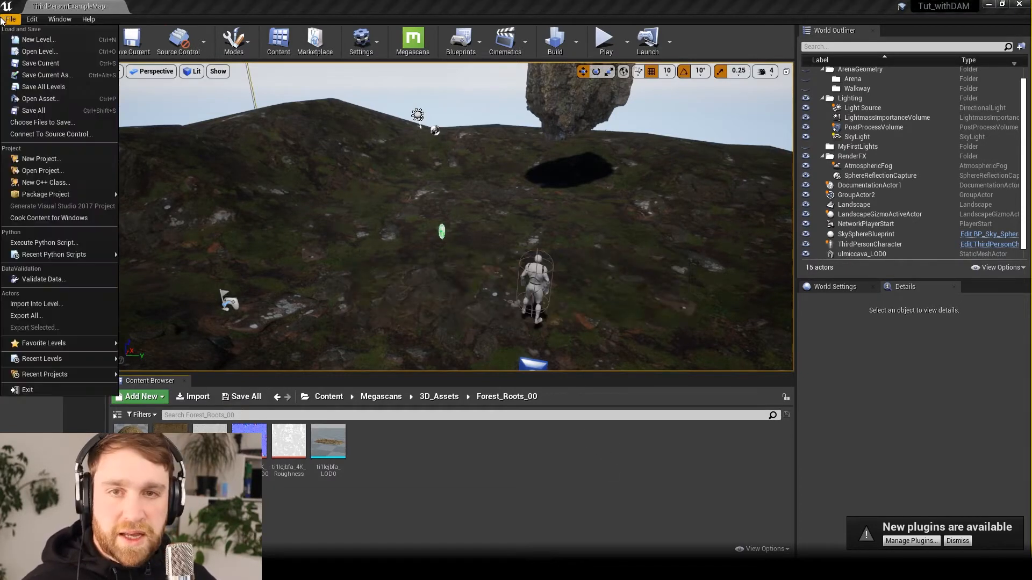
{"action": "left_click", "coordinate": [47, 65]}
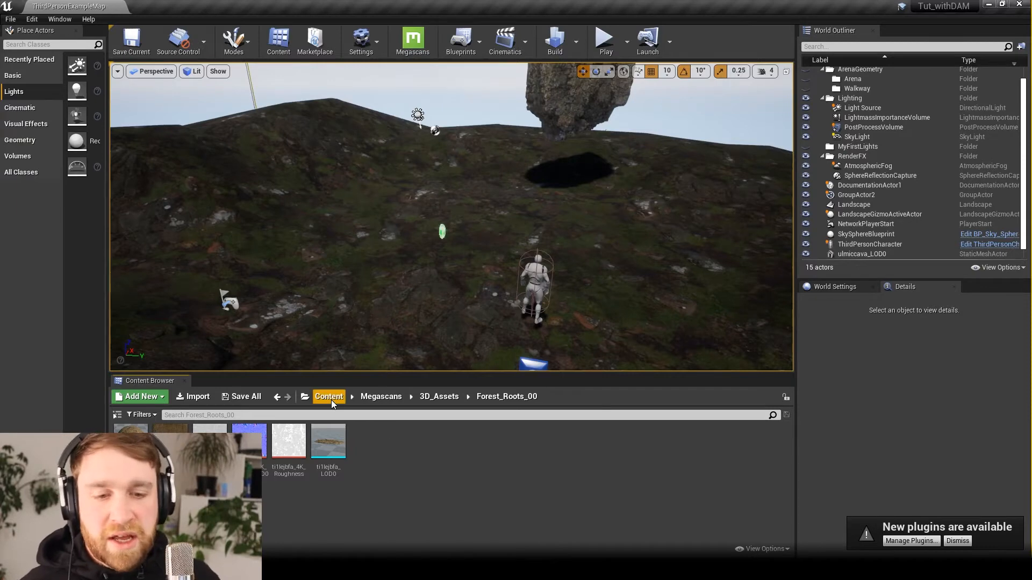
- Place the Dusty_Concrete_Stairs_00 static mesh from the Megascans 3D_Assets folder on the landscape in front of the character
{"action": "left_click", "coordinate": [387, 398]}
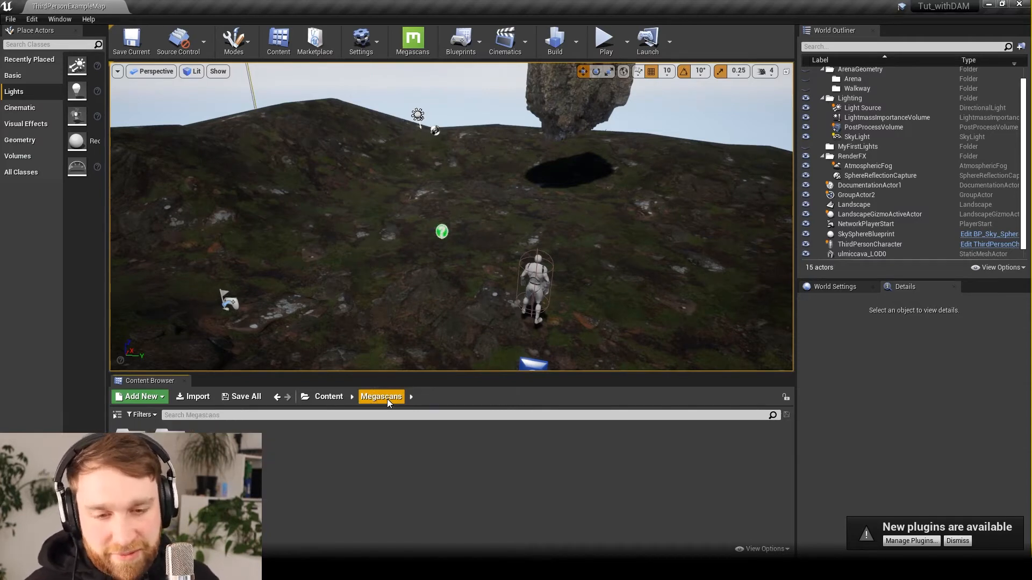
{"action": "left_click", "coordinate": [329, 398]}
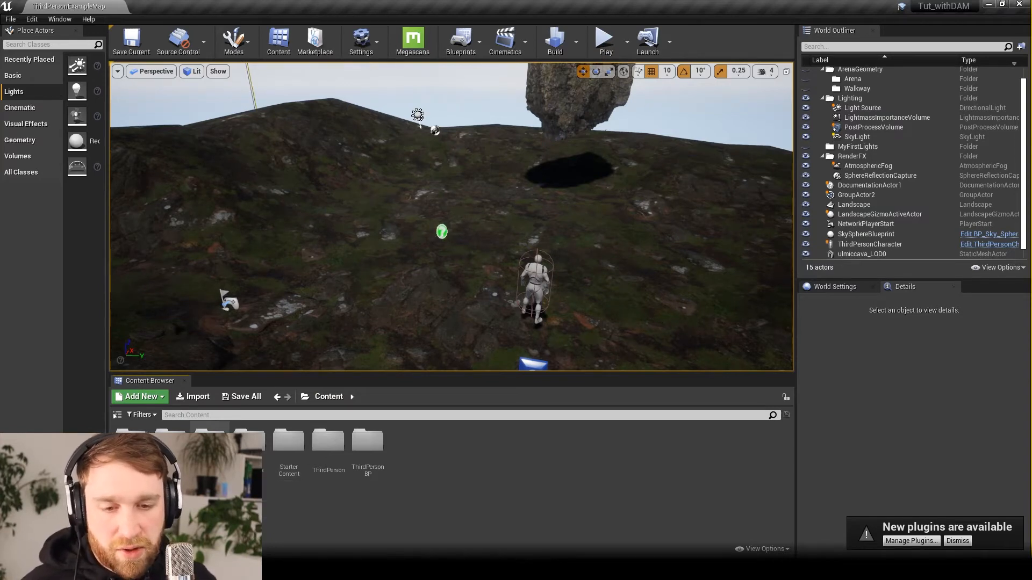
{"action": "double_click", "coordinate": [210, 443]}
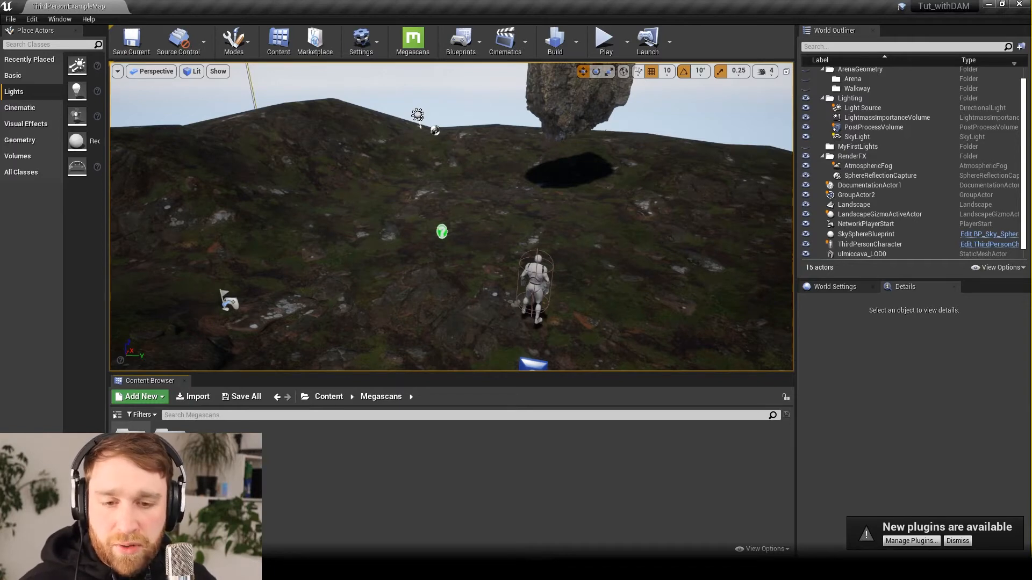
{"action": "double_click", "coordinate": [131, 447]}
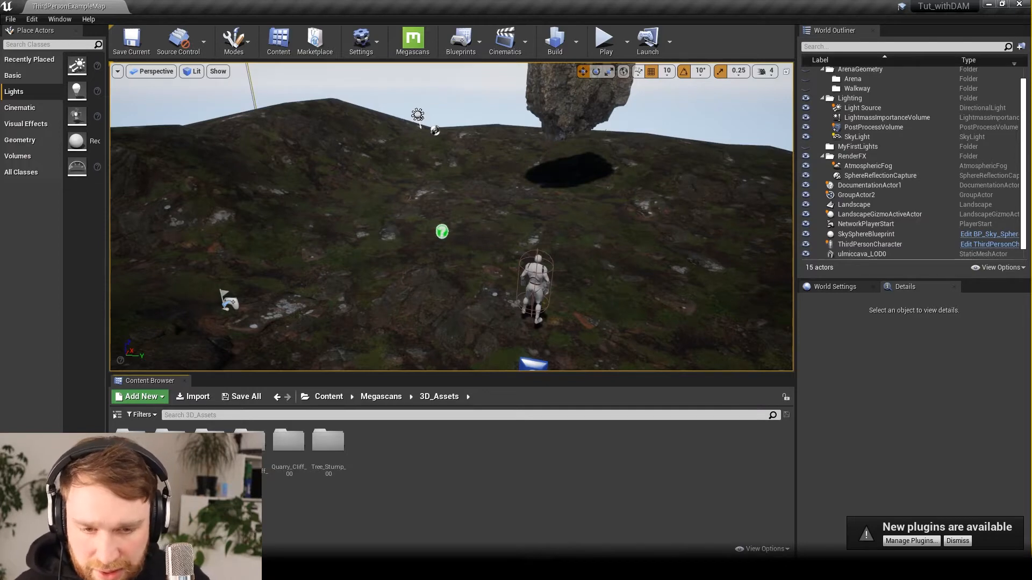
{"action": "double_click", "coordinate": [171, 462]}
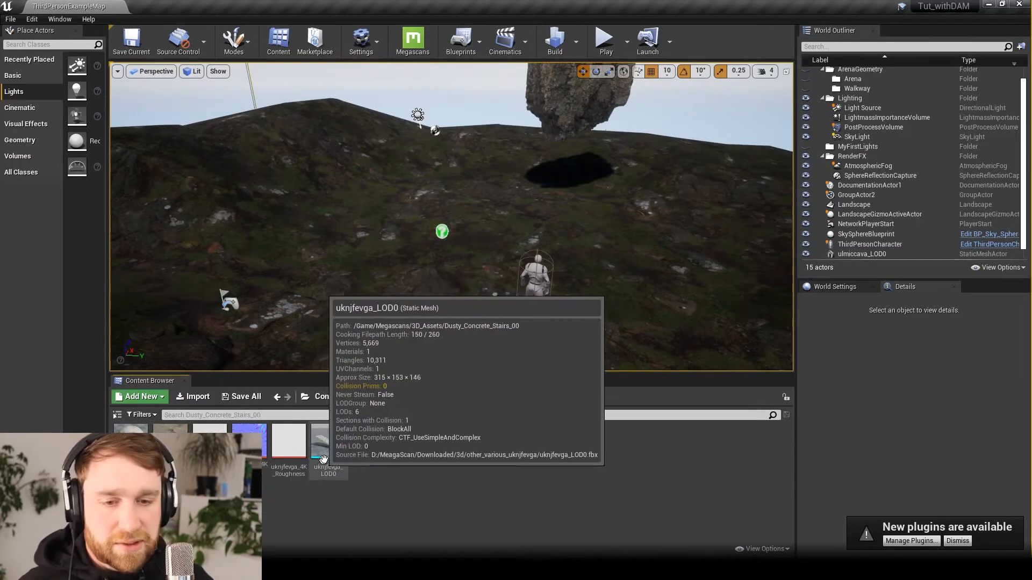
{"action": "left_click_drag", "start_coordinate": [329, 442], "coordinate": [518, 203]}
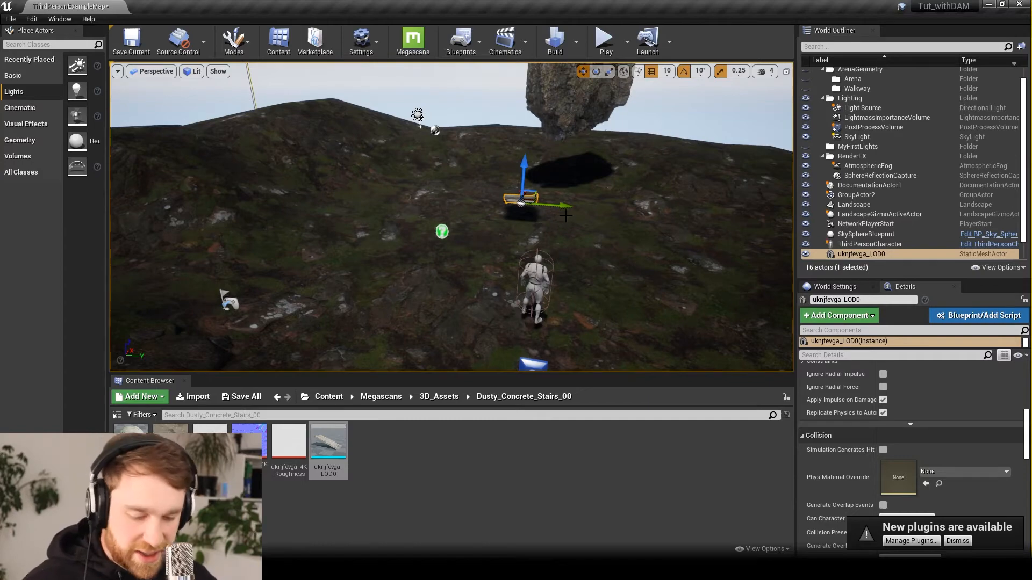
{"action": "key", "text": "f"}
{"action": "scroll", "coordinate": [565, 203], "scroll_direction": "down", "scroll_amount": 5}
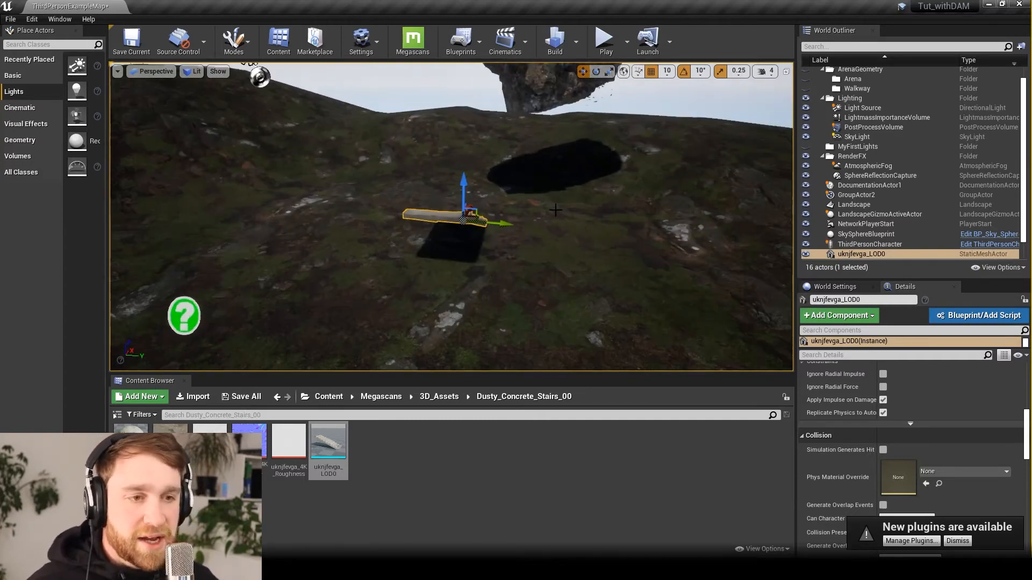
- Widen the concrete stairs by scaling them to 2.5 along Y
{"action": "left_click_drag", "start_coordinate": [564, 203], "coordinate": [558, 223], "text": "alt"}
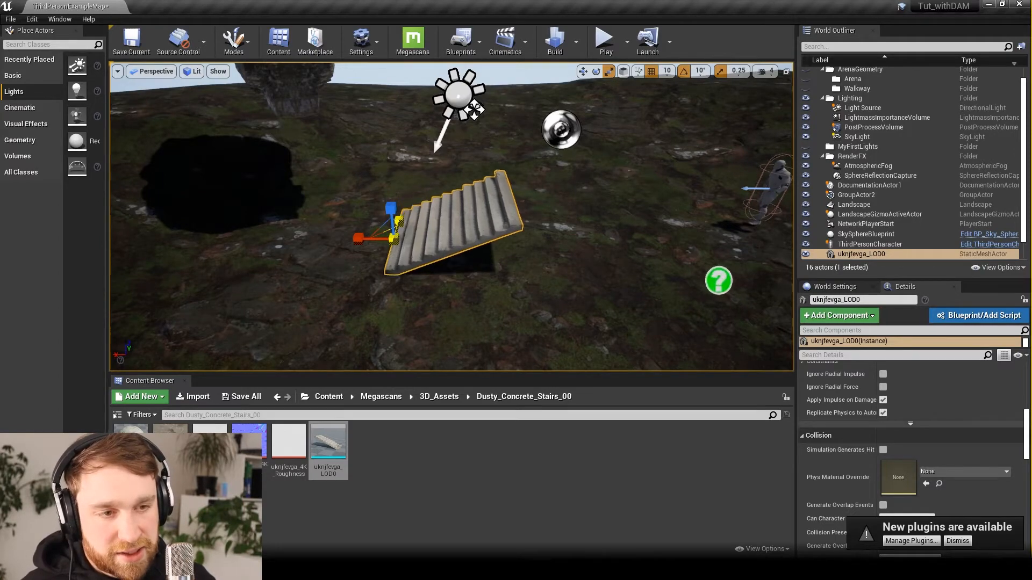
{"action": "left_click_drag", "start_coordinate": [424, 293], "coordinate": [226, 279], "text": "alt"}
{"action": "scroll", "coordinate": [427, 294], "scroll_direction": "down", "scroll_amount": 5}
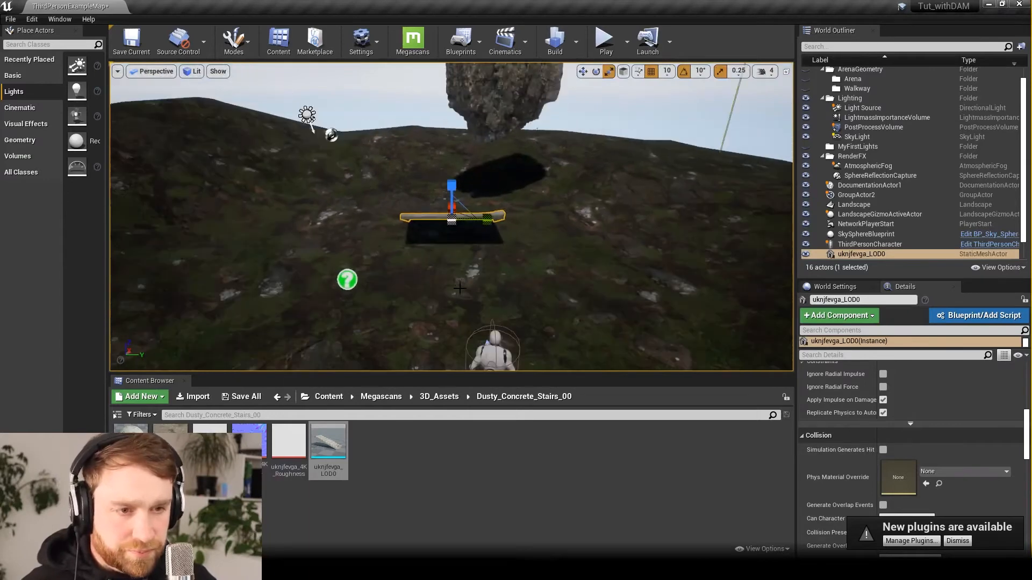
{"action": "left_click_drag", "start_coordinate": [464, 292], "coordinate": [546, 363], "text": "alt"}
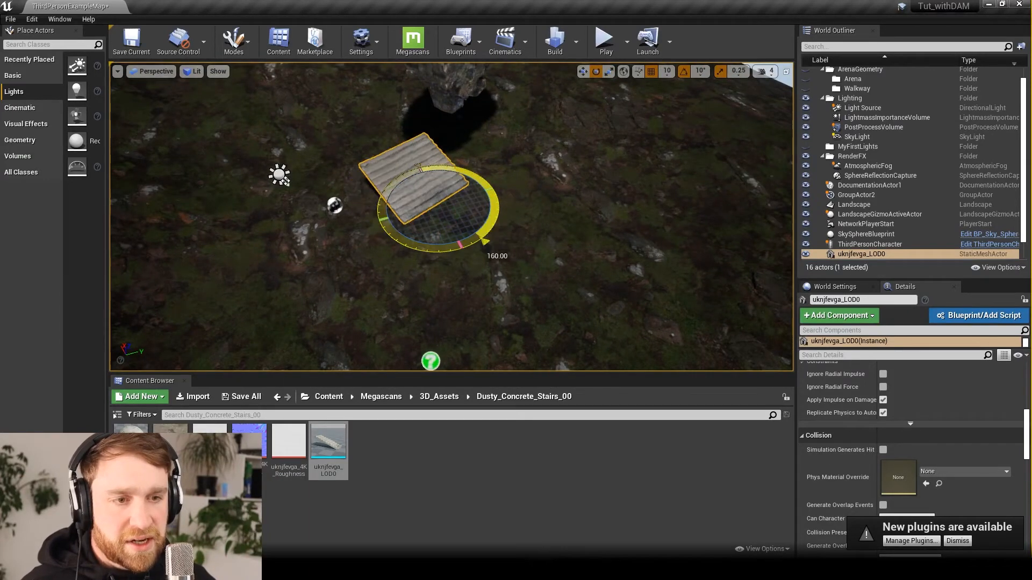
- Rotate the stairs about the vertical axis to face the character and lower them onto the landscape
{"action": "left_click_drag", "start_coordinate": [475, 248], "coordinate": [453, 256]}
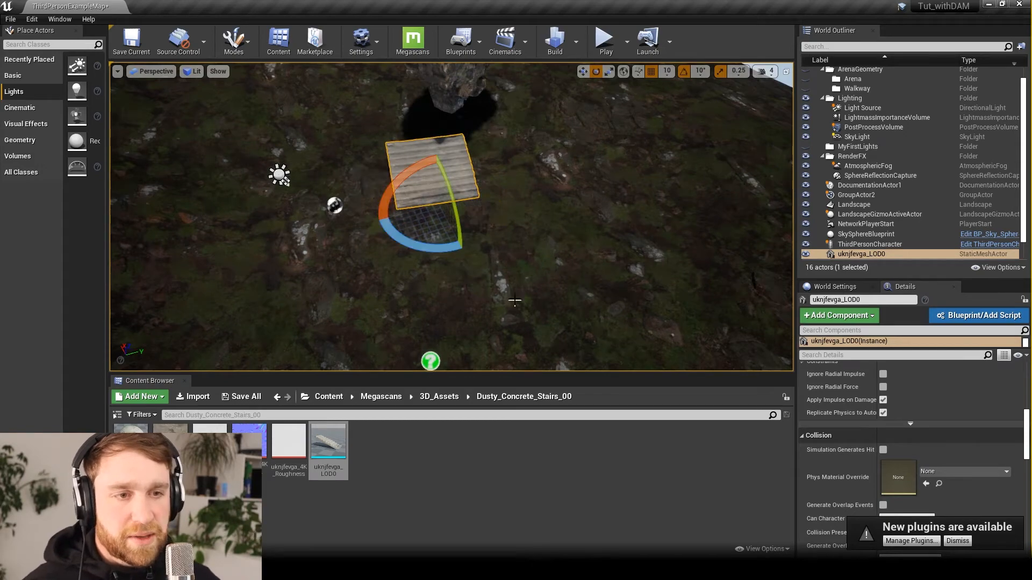
{"action": "middle_click_drag", "start_coordinate": [532, 220], "coordinate": [548, 266]}
{"action": "left_click_drag", "start_coordinate": [532, 221], "coordinate": [672, 140], "text": "alt"}
{"action": "key", "text": "w"}
{"action": "left_click_drag", "start_coordinate": [339, 208], "coordinate": [237, 263]}
{"action": "left_click_drag", "start_coordinate": [493, 220], "coordinate": [406, 290], "text": "alt"}
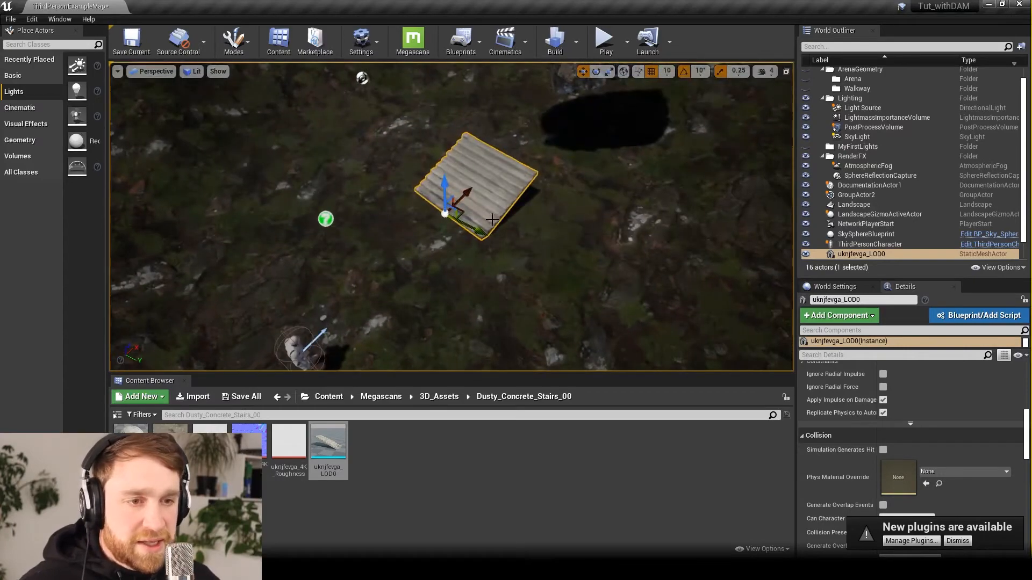
{"action": "left_click_drag", "start_coordinate": [481, 231], "coordinate": [621, 325]}
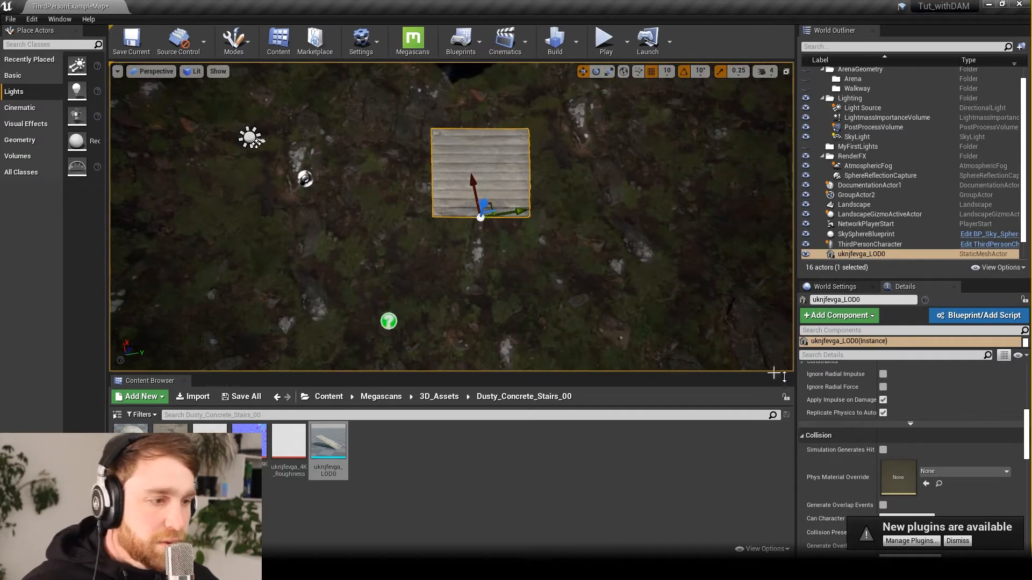
- Set the stairs' Z rotation to 180° and check their placement from the side
{"action": "scroll", "coordinate": [866, 415], "scroll_direction": "up", "scroll_amount": 10}
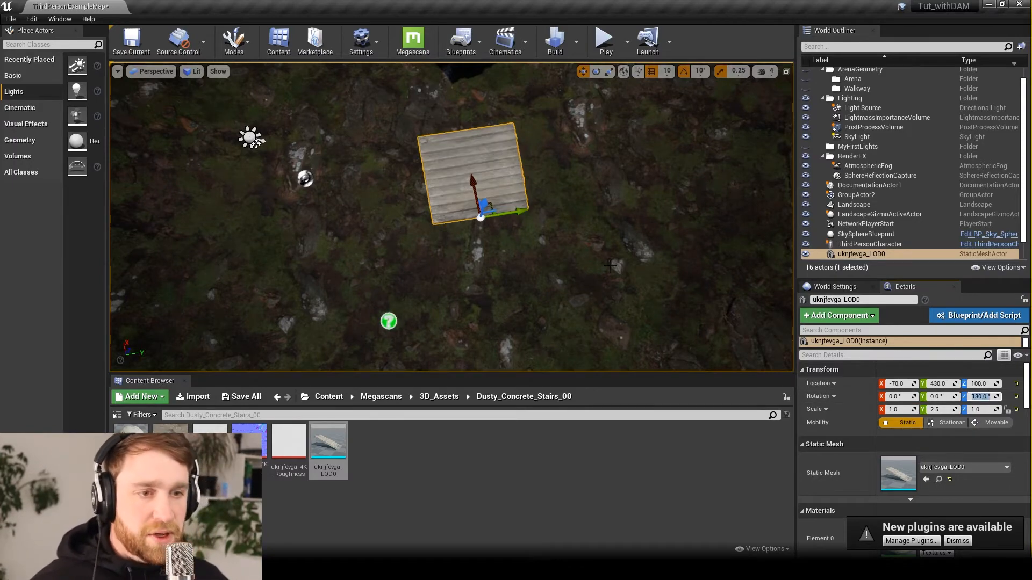
{"action": "mouse_move", "coordinate": [587, 265]}
{"action": "left_mouse_down", "text": "alt"}
{"action": "mouse_move", "coordinate": [403, 123]}
{"action": "mouse_move", "coordinate": [430, 247]}
{"action": "mouse_move", "coordinate": [446, 242]}
{"action": "mouse_move", "coordinate": [430, 204]}
{"action": "mouse_move", "coordinate": [371, 139]}
{"action": "mouse_move", "coordinate": [397, 172]}
{"action": "mouse_move", "coordinate": [425, 145]}
{"action": "mouse_move", "coordinate": [392, 166]}
{"action": "mouse_move", "coordinate": [322, 183]}
{"action": "mouse_move", "coordinate": [376, 194]}
{"action": "mouse_move", "coordinate": [430, 162]}
{"action": "mouse_move", "coordinate": [484, 226]}
{"action": "mouse_move", "coordinate": [549, 254]}
{"action": "mouse_move", "coordinate": [505, 279]}
{"action": "mouse_move", "coordinate": [441, 253]}
{"action": "mouse_move", "coordinate": [405, 258]}
{"action": "mouse_move", "coordinate": [577, 248]}
{"action": "left_mouse_up", "text": "alt"}
{"action": "left_click_drag", "start_coordinate": [350, 208], "coordinate": [452, 268], "text": "alt"}
{"action": "scroll", "coordinate": [351, 208], "scroll_direction": "down", "scroll_amount": 4}
{"action": "left_click_drag", "start_coordinate": [350, 208], "coordinate": [365, 223], "text": "alt"}
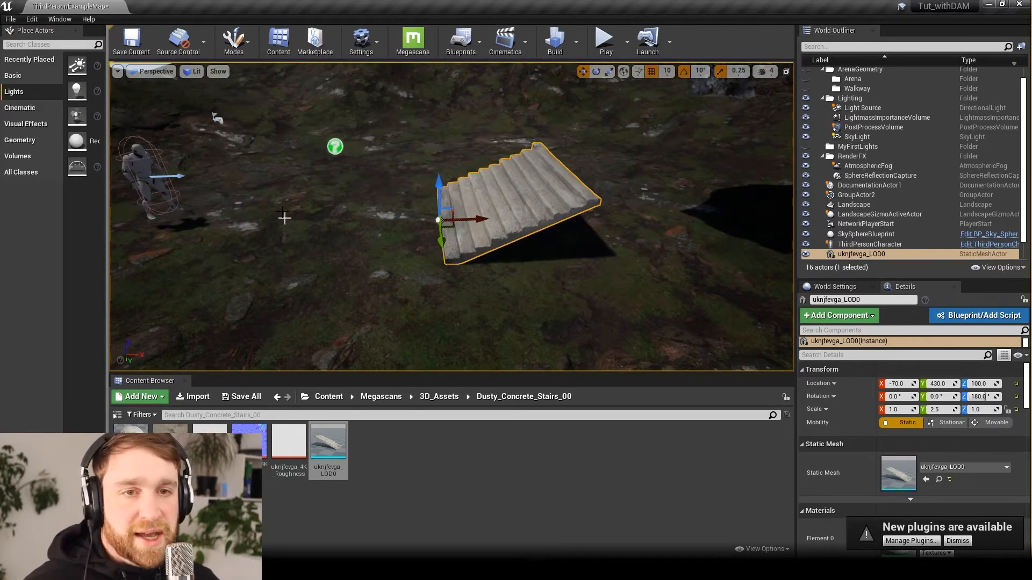
- Switch to landscape sculpting with a tool strength of about 0.044 and a brush size of about 580
{"action": "left_click", "coordinate": [235, 40]}
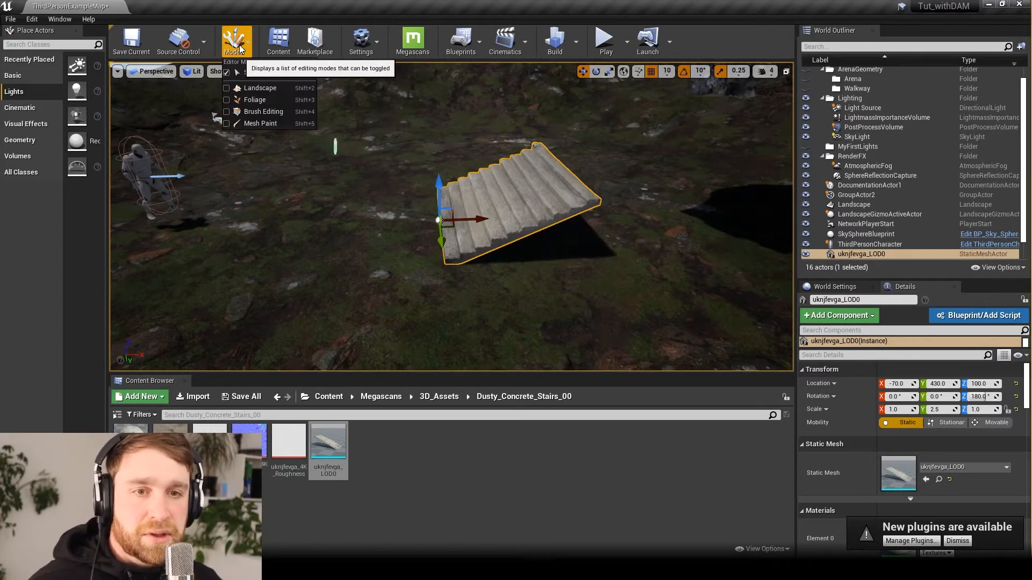
{"action": "left_click", "coordinate": [263, 90]}
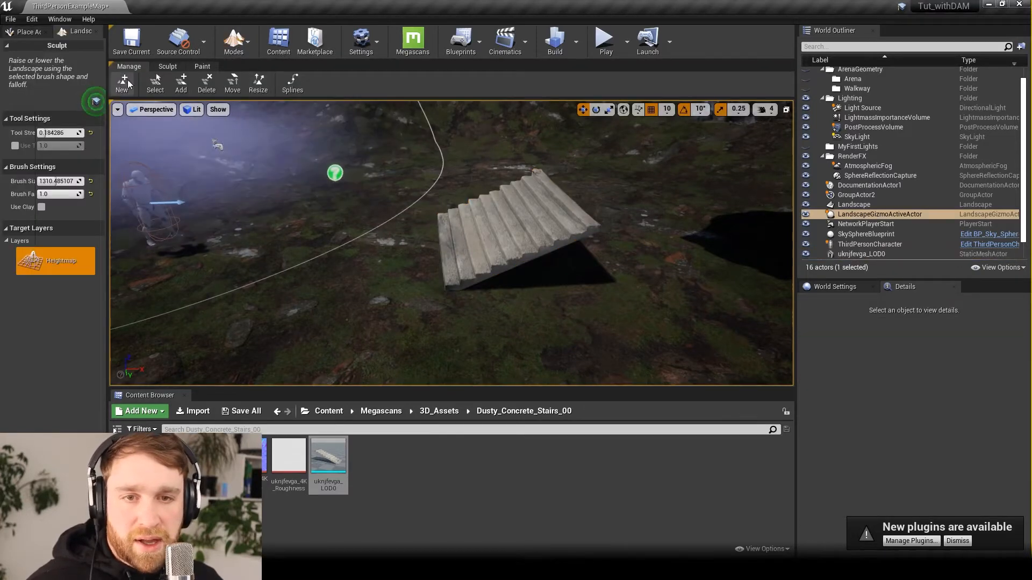
{"action": "left_click", "coordinate": [167, 66]}
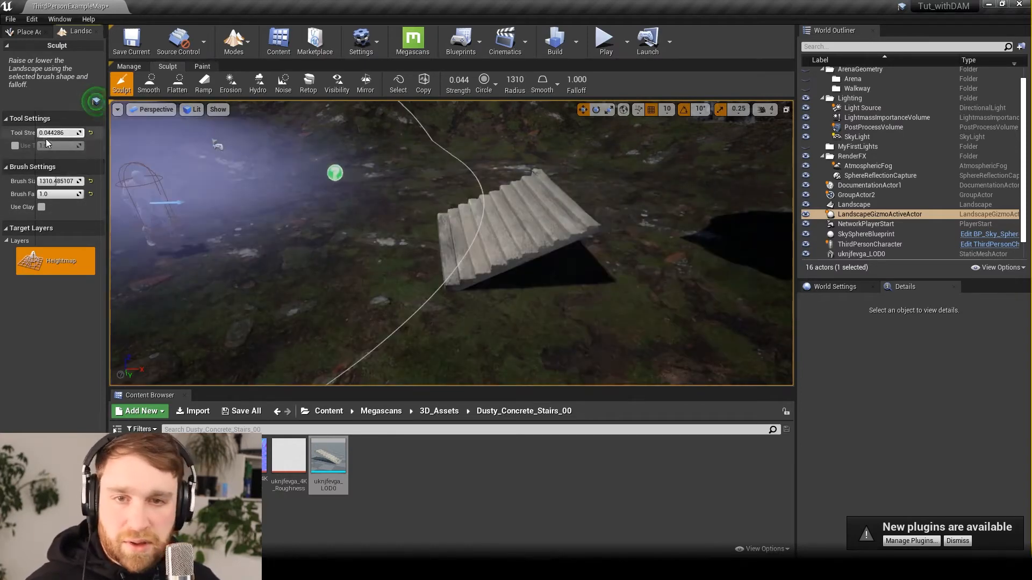
{"action": "left_click_drag", "start_coordinate": [107, 188], "coordinate": [153, 188]}
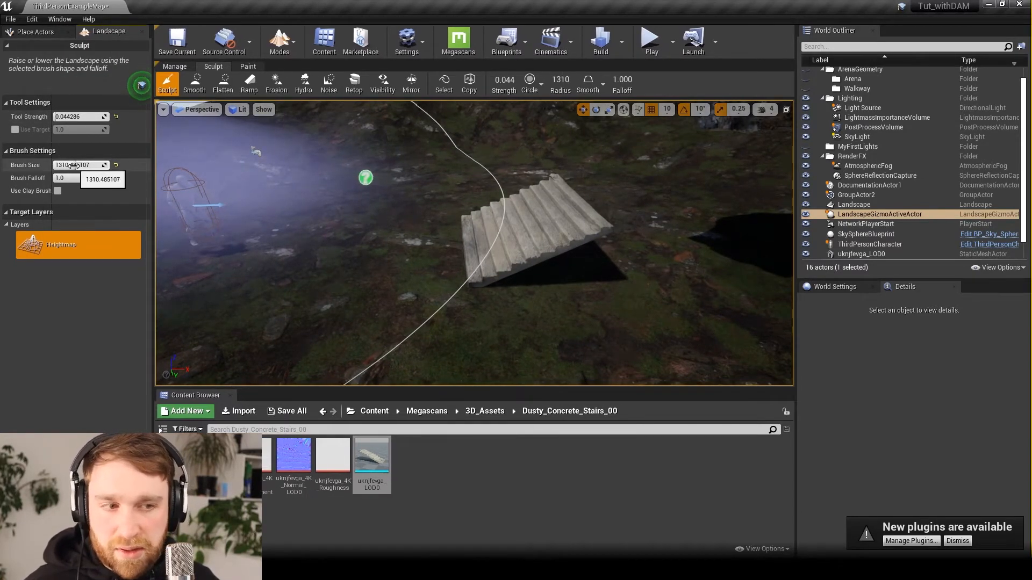
{"action": "left_click_drag", "start_coordinate": [73, 165], "coordinate": [60, 165]}
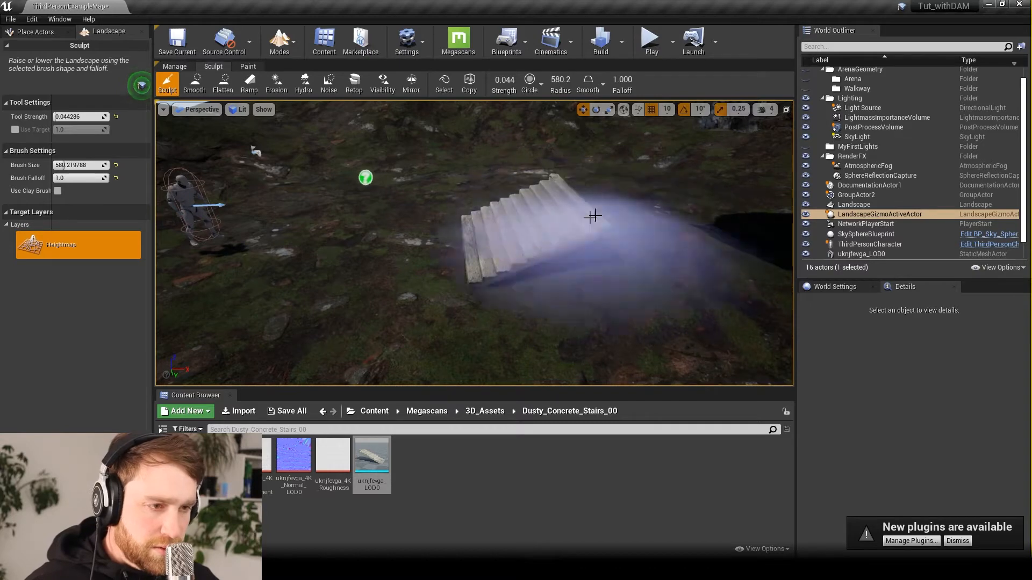
- Sculpt the landscape upward behind and beneath the upper end of the concrete stairs, working around it from several sides
{"action": "right_click_drag", "start_coordinate": [592, 295], "coordinate": [540, 274]}
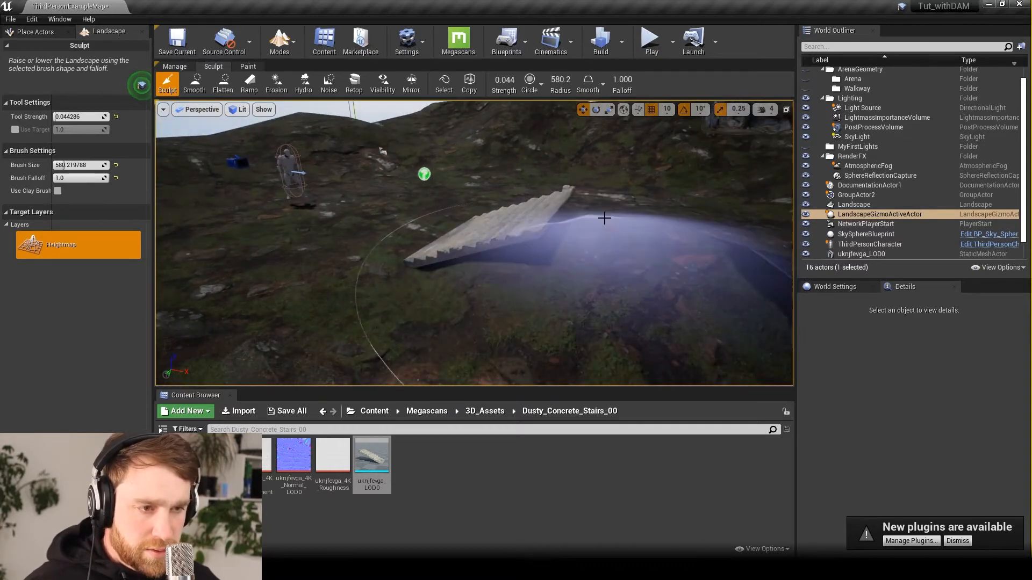
{"action": "left_click", "coordinate": [611, 211]}
{"action": "right_click_drag", "start_coordinate": [649, 237], "coordinate": [597, 286]}
{"action": "mouse_move", "coordinate": [597, 287]}
{"action": "left_mouse_down"}
{"action": "mouse_move", "coordinate": [435, 283]}
{"action": "mouse_move", "coordinate": [501, 267]}
{"action": "mouse_move", "coordinate": [571, 269]}
{"action": "mouse_move", "coordinate": [458, 298]}
{"action": "mouse_move", "coordinate": [498, 267]}
{"action": "left_mouse_up"}
{"action": "right_click_drag", "start_coordinate": [479, 264], "coordinate": [426, 256]}
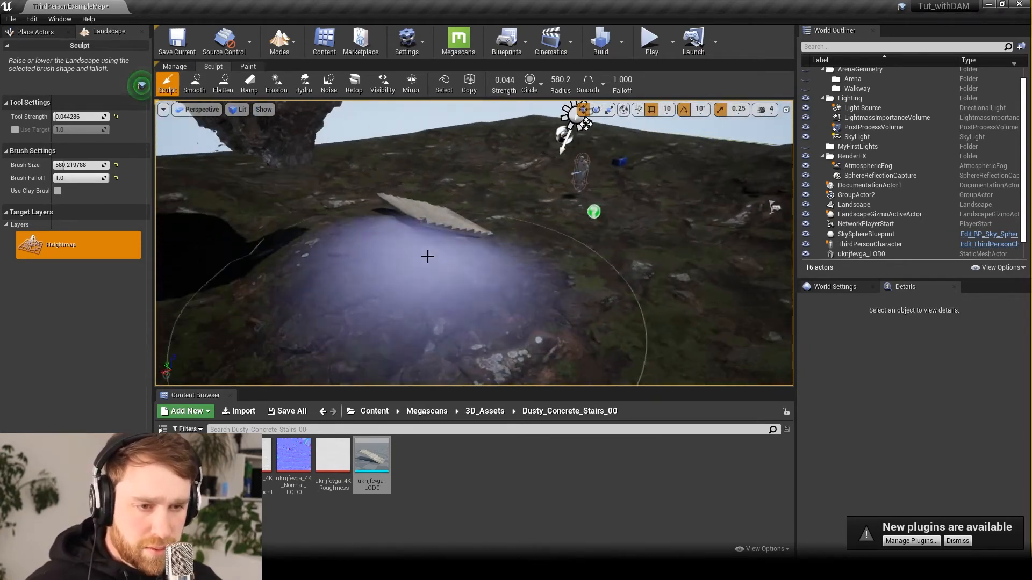
{"action": "left_click_drag", "start_coordinate": [426, 256], "coordinate": [433, 250]}
{"action": "right_click_drag", "start_coordinate": [339, 288], "coordinate": [340, 286]}
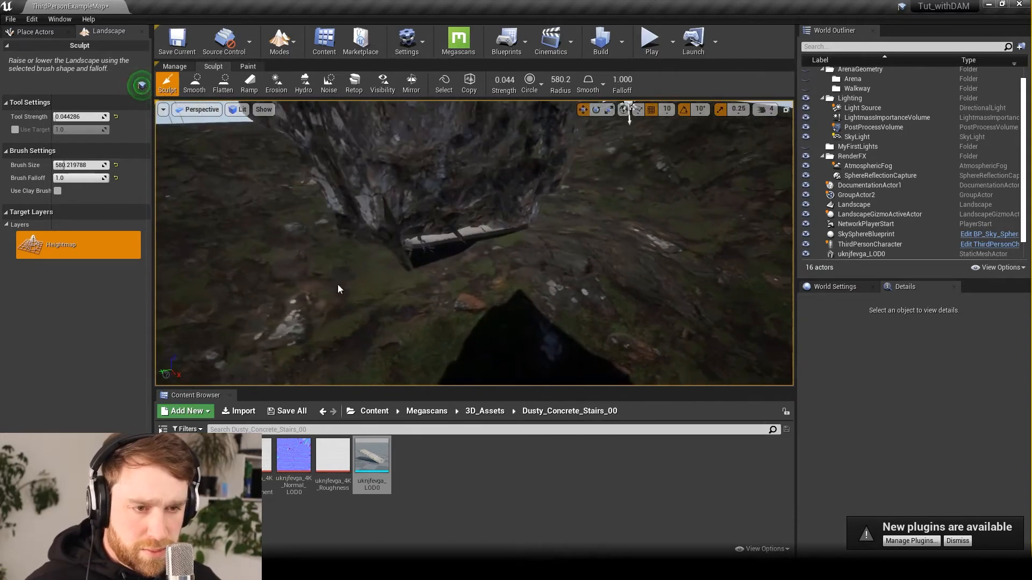
{"action": "mouse_move", "coordinate": [388, 275]}
{"action": "left_mouse_down"}
{"action": "mouse_move", "coordinate": [442, 275]}
{"action": "mouse_move", "coordinate": [344, 301]}
{"action": "left_mouse_up"}
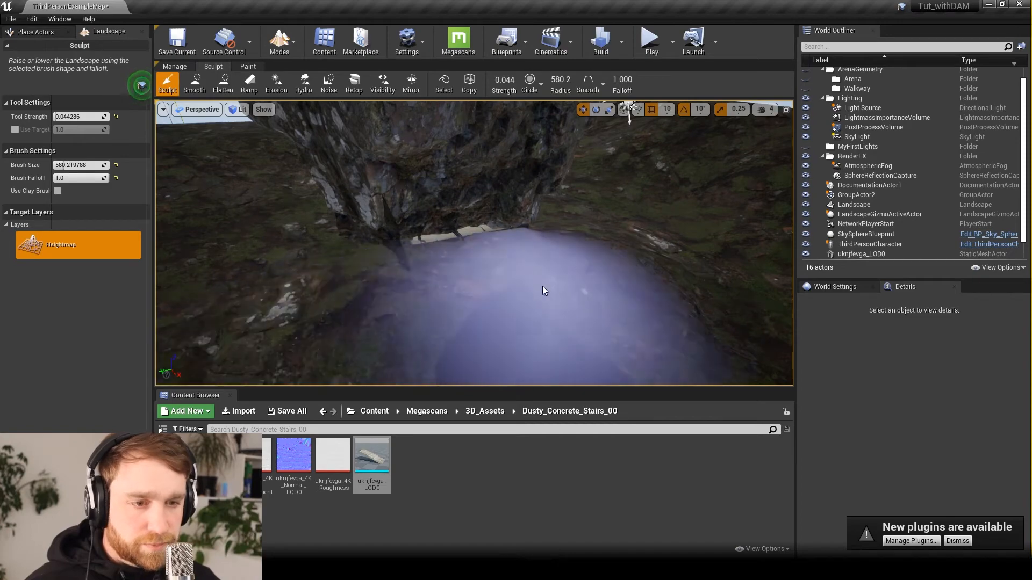
- Build up the ground around the stairs' top edge and check how it meets the steps from above and from the side
{"action": "right_click_drag", "start_coordinate": [667, 269], "coordinate": [537, 355]}
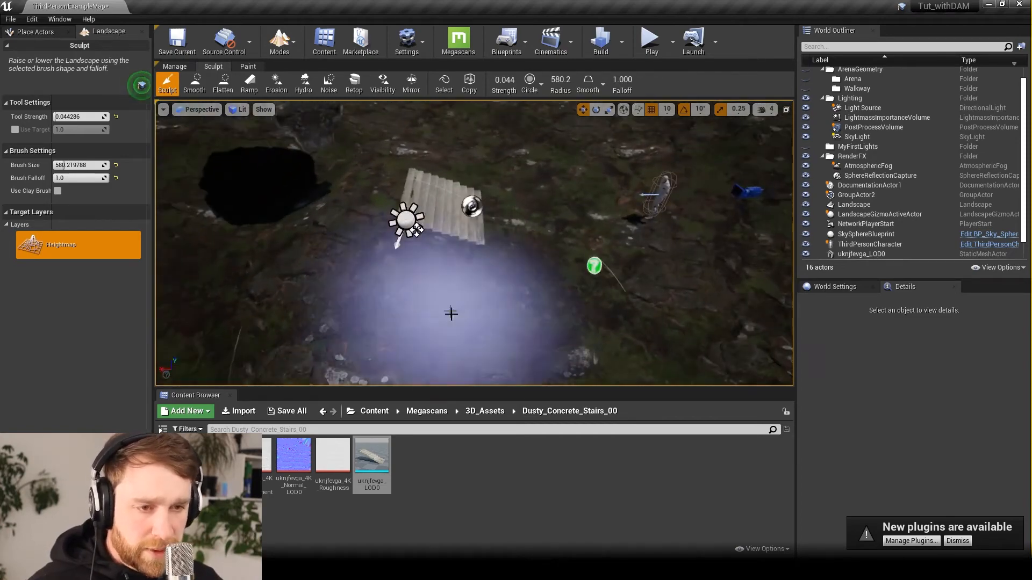
{"action": "right_click_drag", "start_coordinate": [449, 315], "coordinate": [385, 170]}
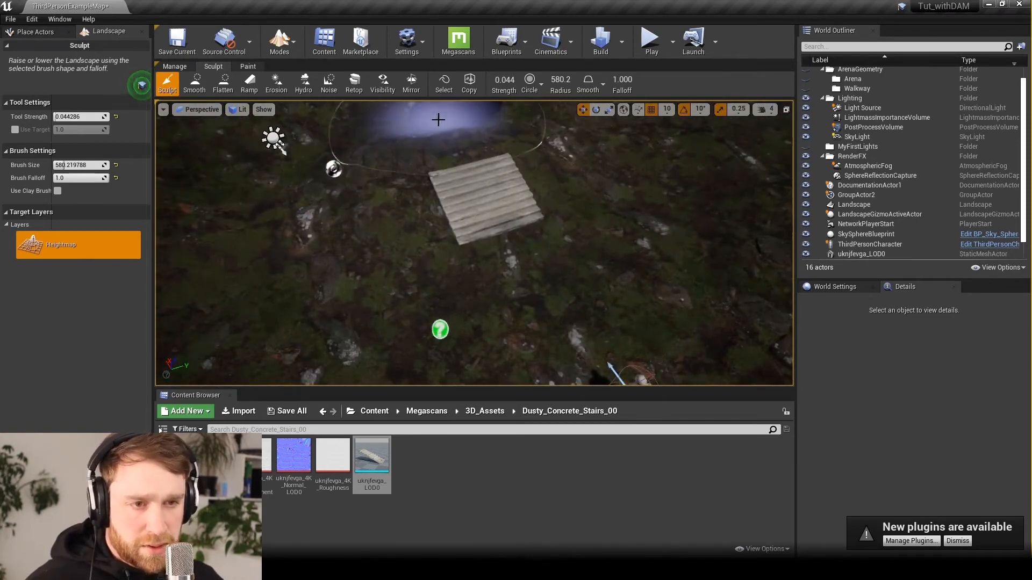
{"action": "right_click_drag", "start_coordinate": [439, 120], "coordinate": [742, 226]}
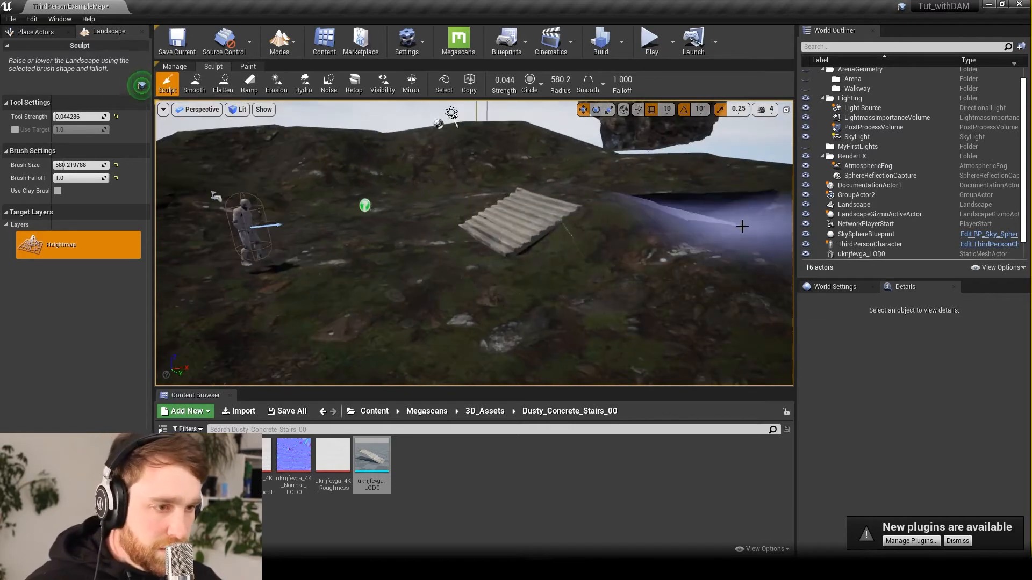
{"action": "left_click_drag", "start_coordinate": [640, 290], "coordinate": [264, 188], "text": "alt"}
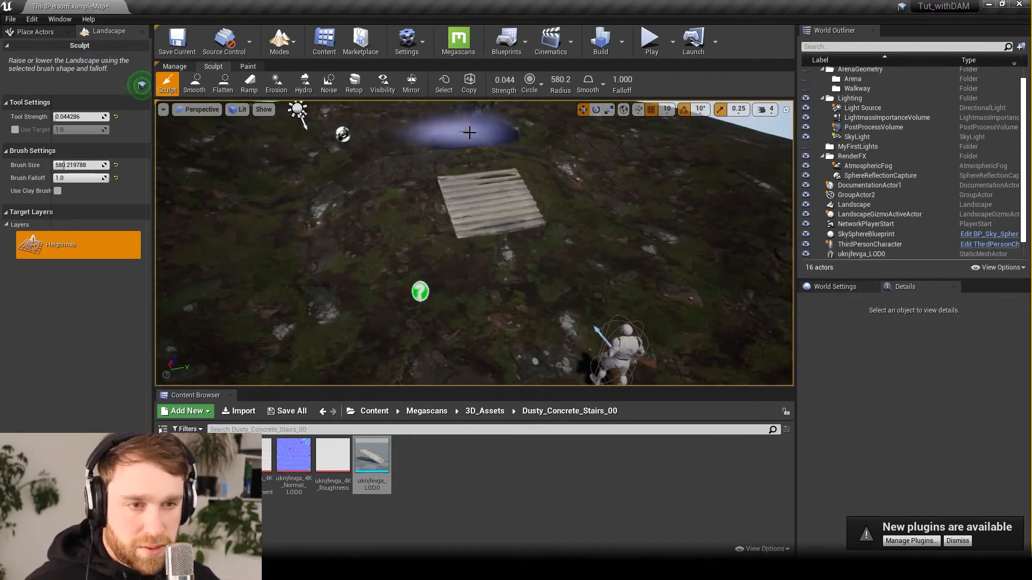
{"action": "left_click_drag", "start_coordinate": [613, 199], "coordinate": [457, 156], "text": "alt"}
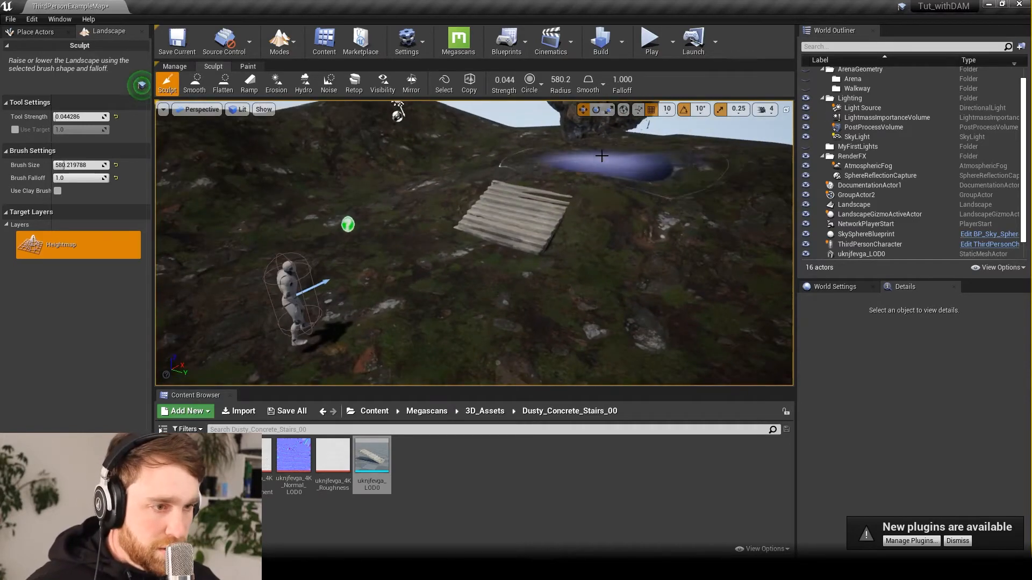
{"action": "mouse_move", "coordinate": [731, 236]}
{"action": "left_mouse_down", "text": "alt"}
{"action": "mouse_move", "coordinate": [653, 199]}
{"action": "mouse_move", "coordinate": [683, 250]}
{"action": "left_mouse_up", "text": "alt"}
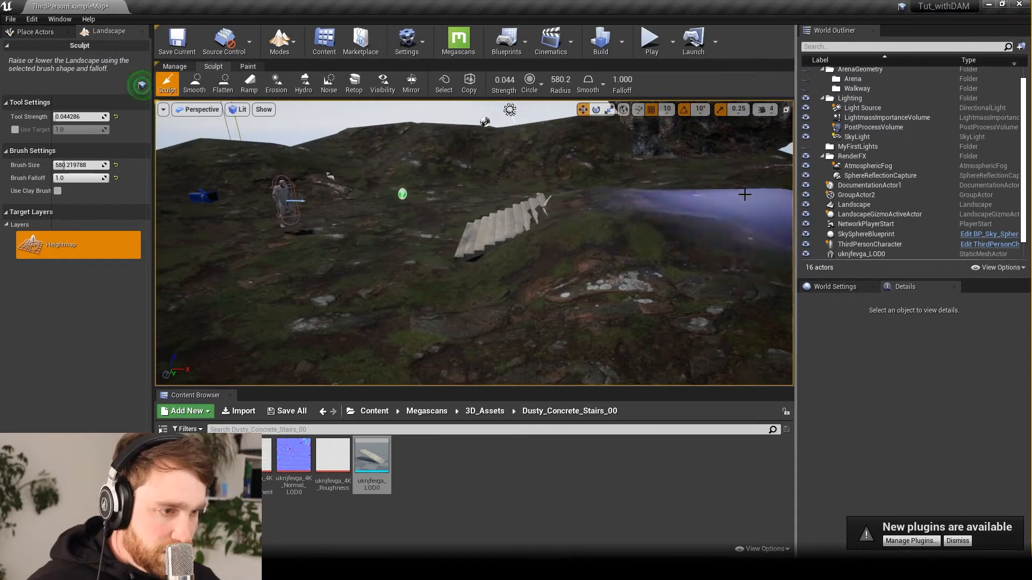
{"action": "mouse_move", "coordinate": [735, 290]}
{"action": "left_mouse_down", "text": "alt"}
{"action": "mouse_move", "coordinate": [699, 295]}
{"action": "mouse_move", "coordinate": [735, 290]}
{"action": "mouse_move", "coordinate": [780, 317]}
{"action": "left_mouse_up", "text": "alt"}
{"action": "mouse_move", "coordinate": [403, 209]}
{"action": "left_mouse_down", "text": "alt"}
{"action": "mouse_move", "coordinate": [355, 185]}
{"action": "mouse_move", "coordinate": [385, 199]}
{"action": "mouse_move", "coordinate": [392, 256]}
{"action": "mouse_move", "coordinate": [447, 335]}
{"action": "left_mouse_up", "text": "alt"}
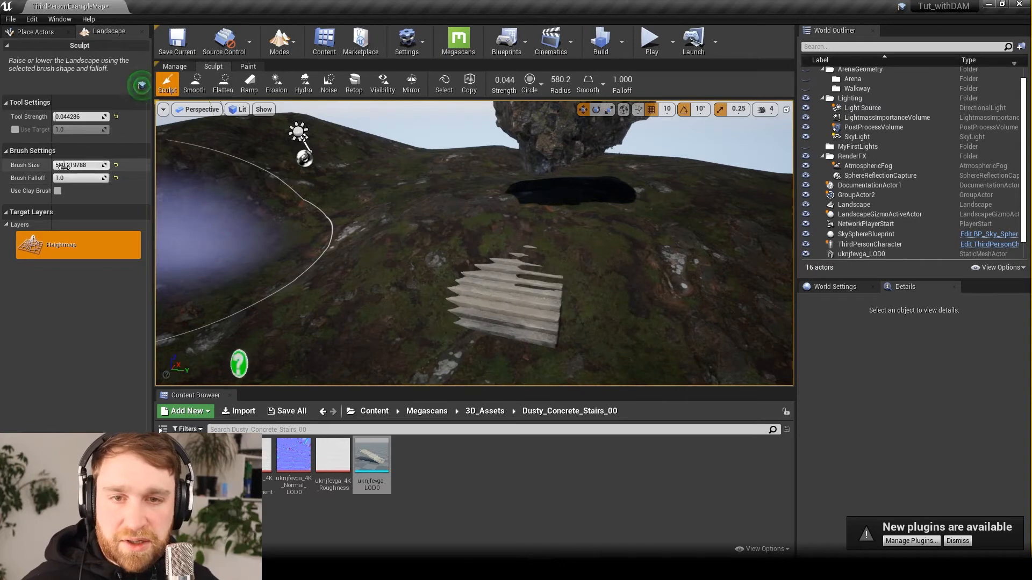
- Reduce the sculpt brush to about 375 to work the ground beside the stairs, and readjust its size to about 347
{"action": "left_click_drag", "start_coordinate": [62, 165], "coordinate": [43, 165]}
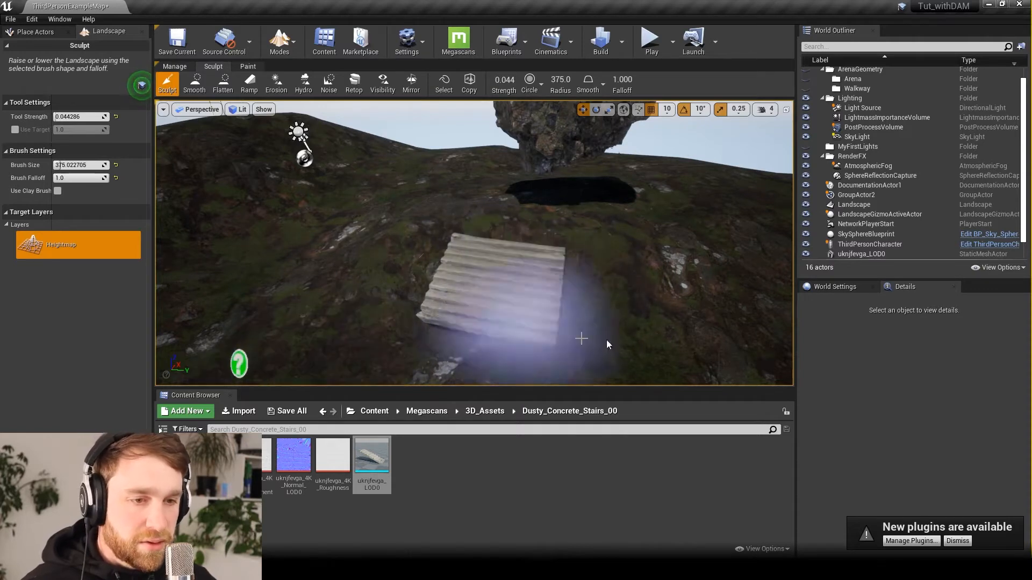
{"action": "mouse_move", "coordinate": [666, 322]}
{"action": "right_mouse_down"}
{"action": "mouse_move", "coordinate": [586, 296]}
{"action": "mouse_move", "coordinate": [548, 325]}
{"action": "right_mouse_up"}
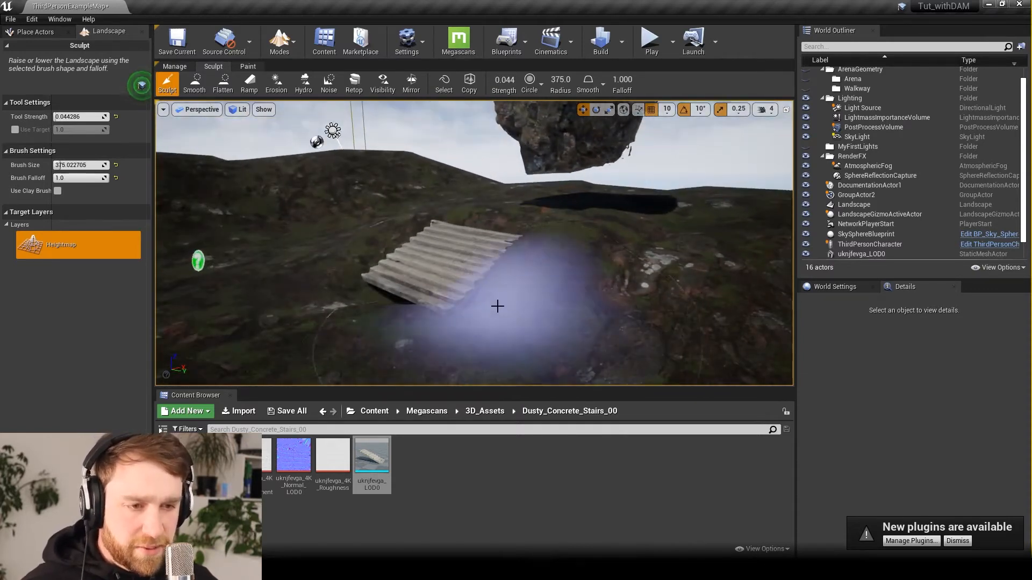
{"action": "right_click_drag", "start_coordinate": [460, 301], "coordinate": [409, 309]}
{"action": "right_click_drag", "start_coordinate": [467, 269], "coordinate": [471, 256]}
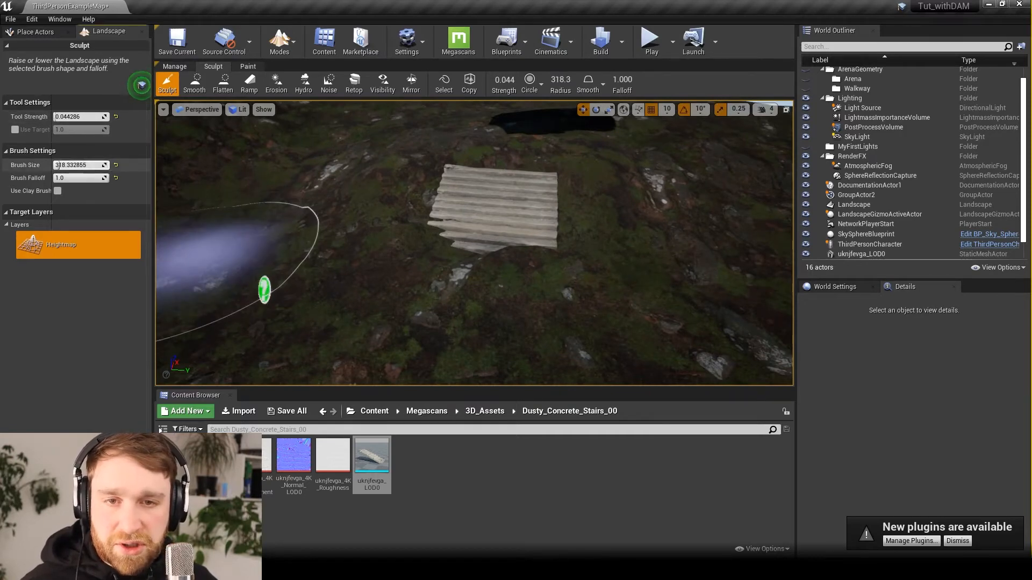
{"action": "left_click_drag", "start_coordinate": [57, 165], "coordinate": [59, 165]}
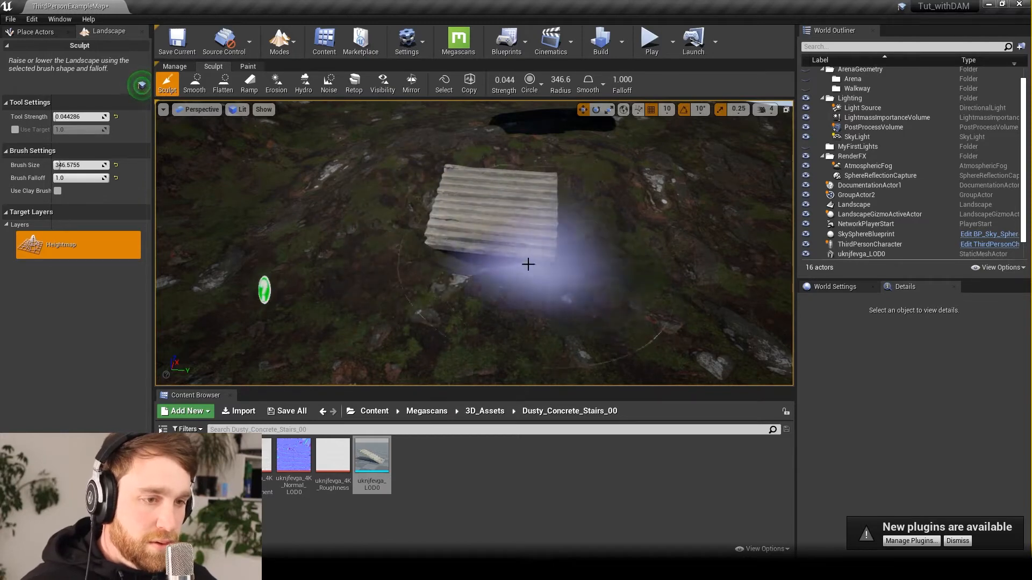
- Switch to the Flatten tool and examine the stairs, slope and floating rock from above, the front and the side
{"action": "left_click", "coordinate": [224, 83]}
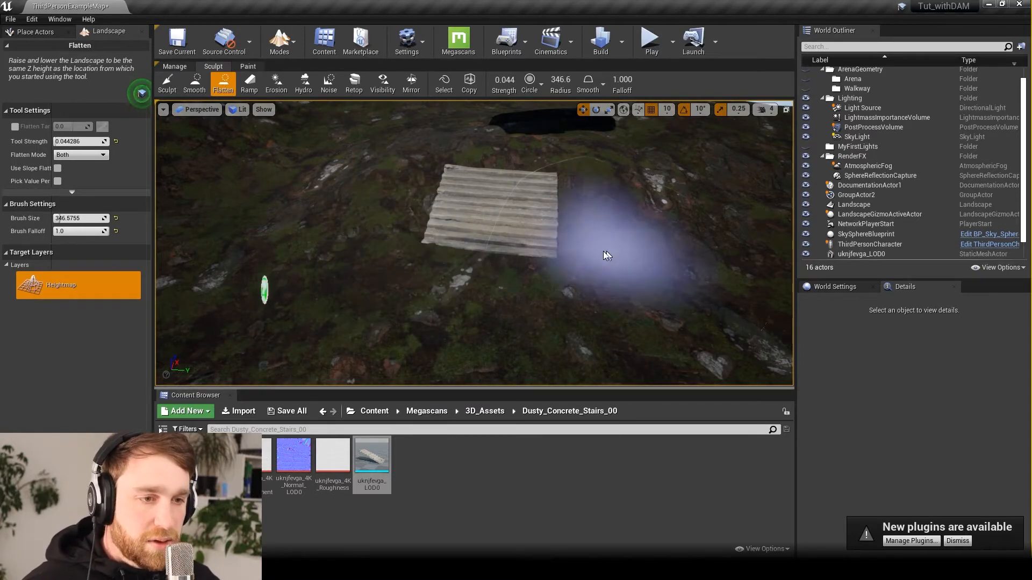
{"action": "mouse_move", "coordinate": [666, 290]}
{"action": "right_mouse_down"}
{"action": "mouse_move", "coordinate": [604, 304]}
{"action": "mouse_move", "coordinate": [575, 258]}
{"action": "right_mouse_up"}
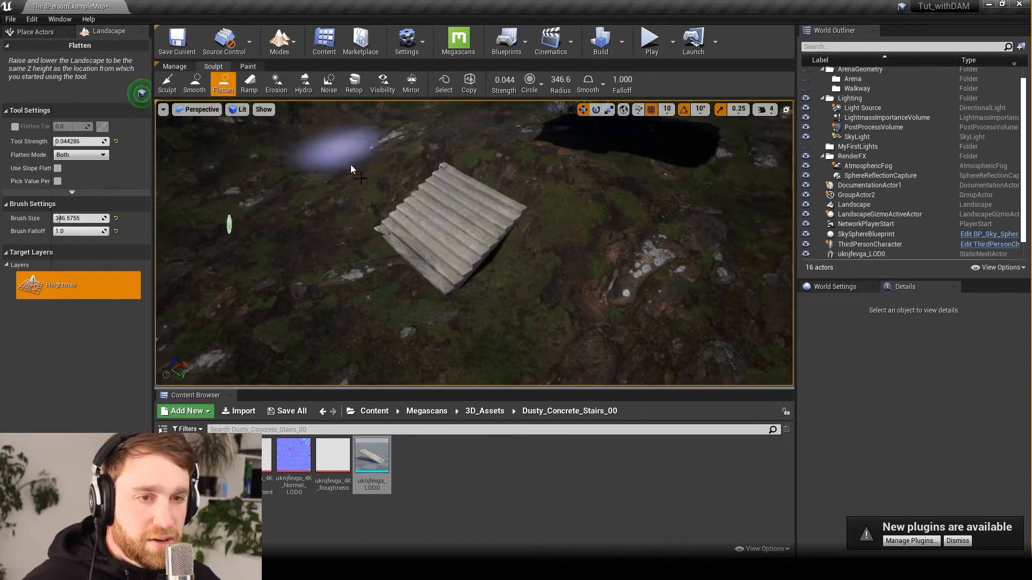
{"action": "mouse_move", "coordinate": [361, 179]}
{"action": "right_mouse_down"}
{"action": "mouse_move", "coordinate": [438, 242]}
{"action": "mouse_move", "coordinate": [532, 272]}
{"action": "right_mouse_up"}
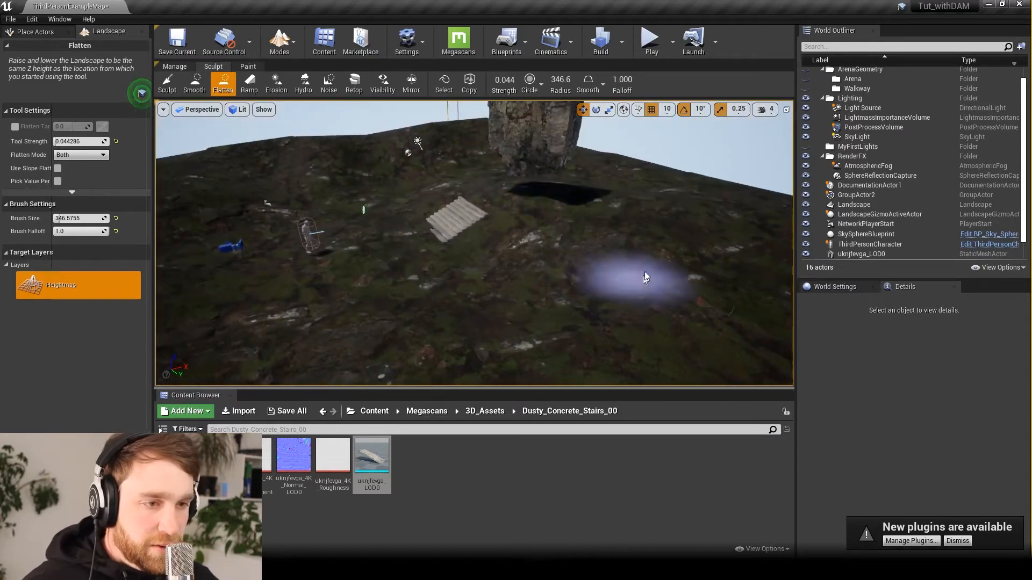
{"action": "right_click_drag", "start_coordinate": [604, 203], "coordinate": [265, 151]}
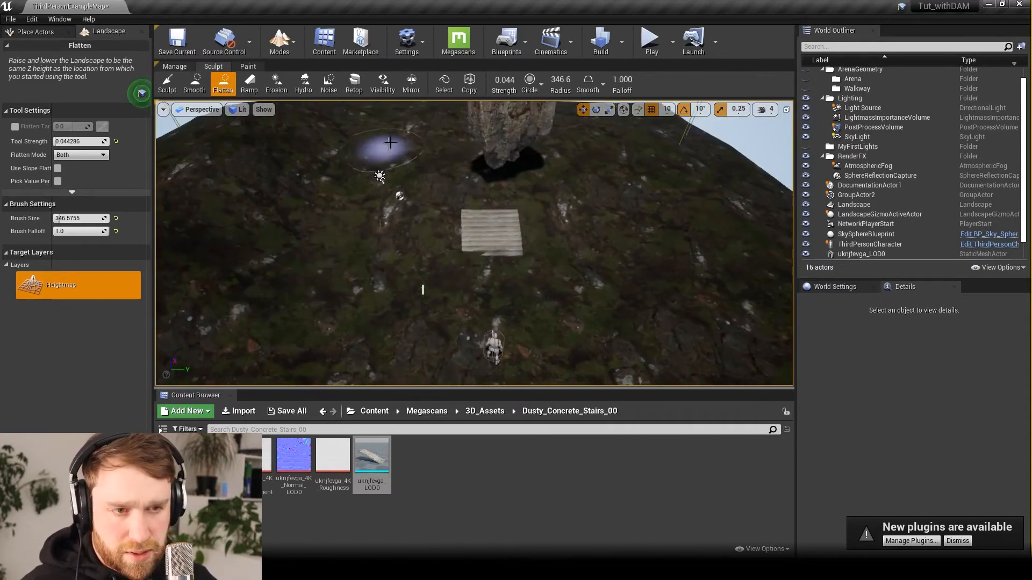
{"action": "right_click_drag", "start_coordinate": [517, 245], "coordinate": [524, 280]}
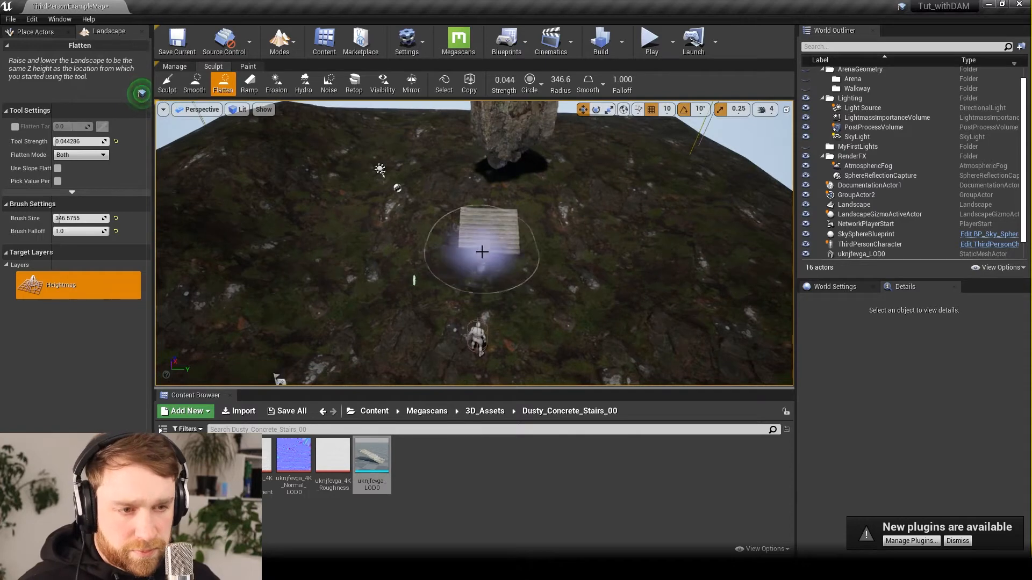
{"action": "mouse_move", "coordinate": [487, 339]}
{"action": "left_mouse_down", "text": "alt"}
{"action": "mouse_move", "coordinate": [393, 268]}
{"action": "mouse_move", "coordinate": [398, 285]}
{"action": "mouse_move", "coordinate": [500, 295]}
{"action": "mouse_move", "coordinate": [441, 294]}
{"action": "left_mouse_up", "text": "alt"}
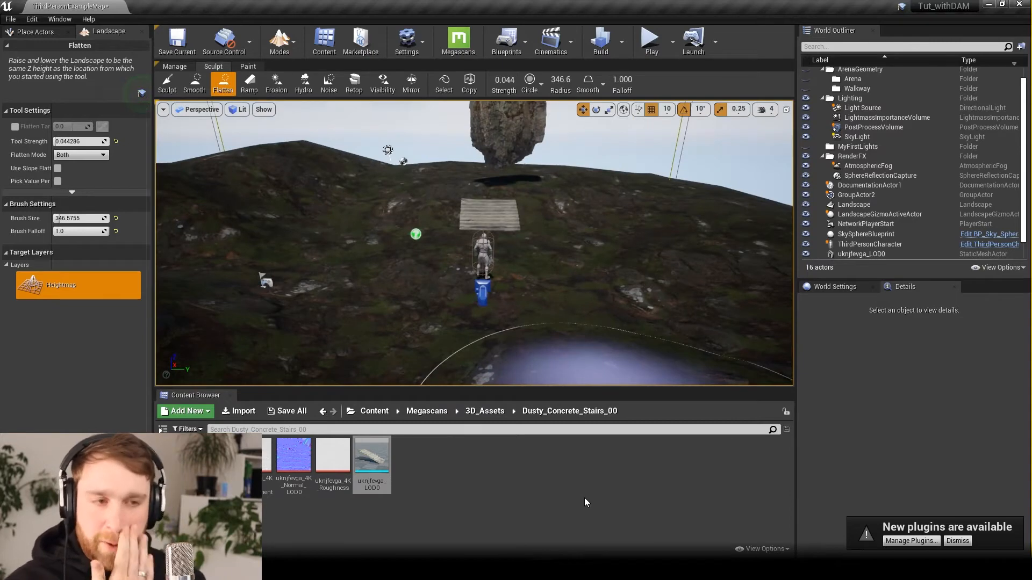
{"action": "middle_click_drag", "start_coordinate": [540, 255], "coordinate": [583, 204]}
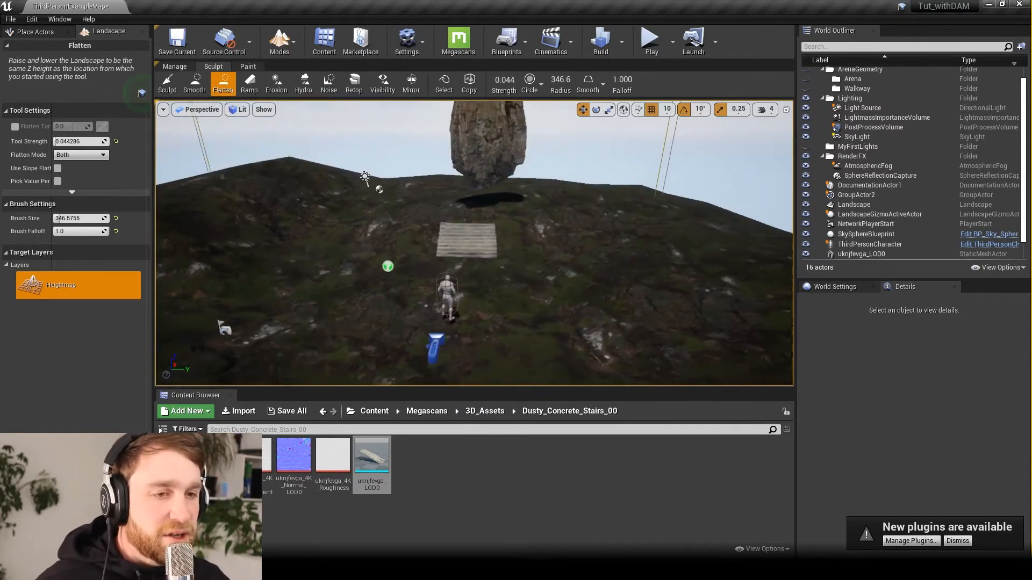
{"action": "mouse_move", "coordinate": [563, 213]}
{"action": "left_mouse_down", "text": "alt"}
{"action": "mouse_move", "coordinate": [497, 219]}
{"action": "mouse_move", "coordinate": [411, 199]}
{"action": "left_mouse_up", "text": "alt"}
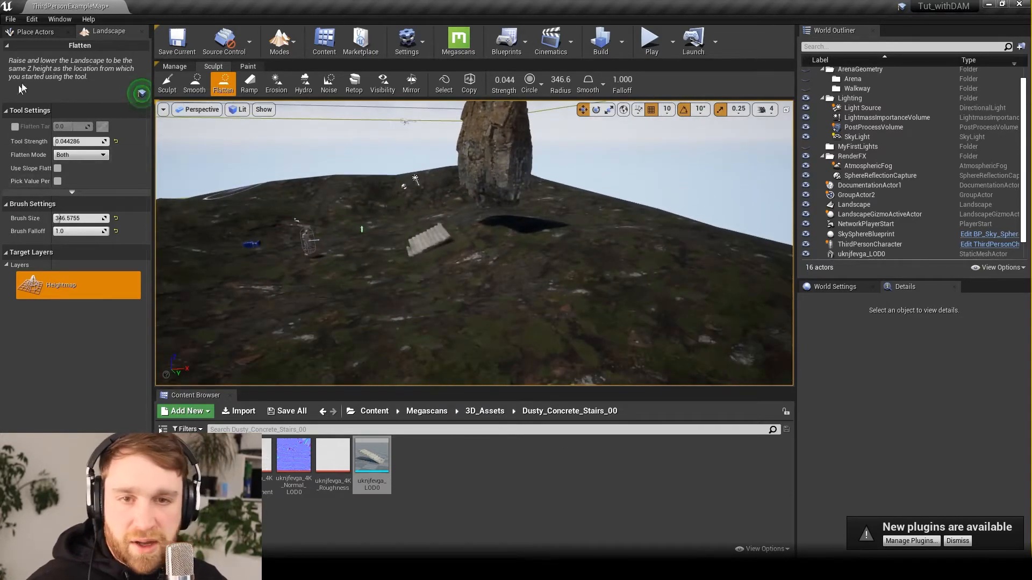
- Return to selection mode and raise the two floating cliff rocks higher above the landscape
{"action": "left_click", "coordinate": [272, 40]}
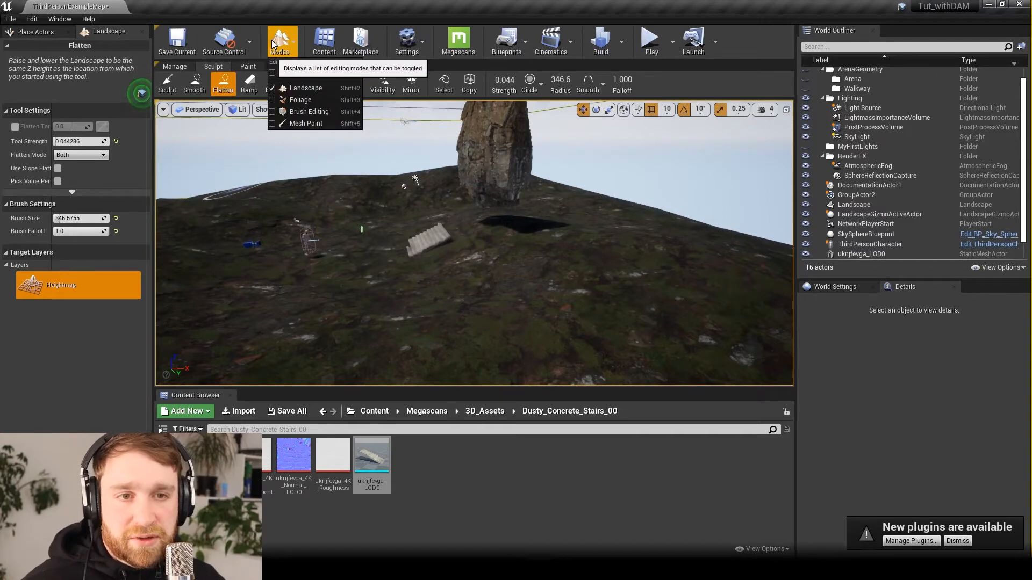
{"action": "left_click", "coordinate": [308, 74]}
{"action": "left_click", "coordinate": [477, 141]}
{"action": "key", "text": "f"}
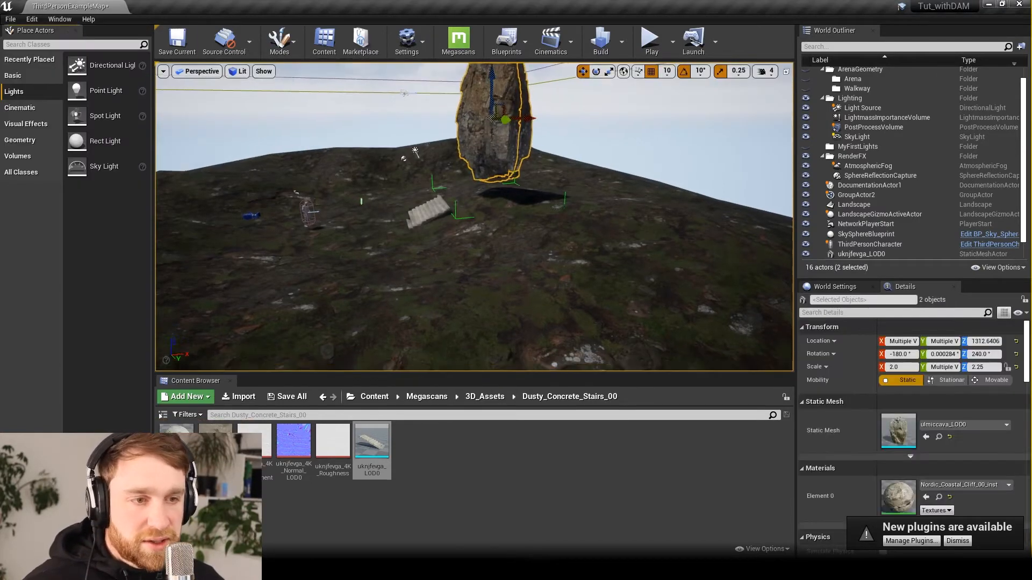
{"action": "left_click_drag", "start_coordinate": [523, 143], "coordinate": [543, 123]}
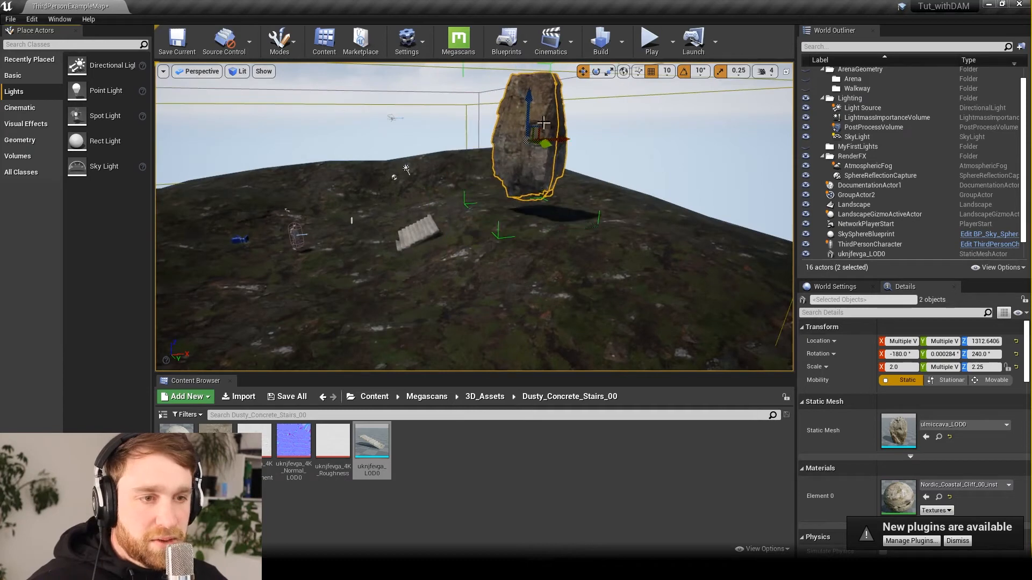
{"action": "left_click_drag", "start_coordinate": [529, 89], "coordinate": [529, 67]}
- Duplicate the concrete stairs and place the copy at X 220, Z 250 as a second flight above the first
{"action": "left_click", "coordinate": [426, 226]}
{"action": "key", "text": "f"}
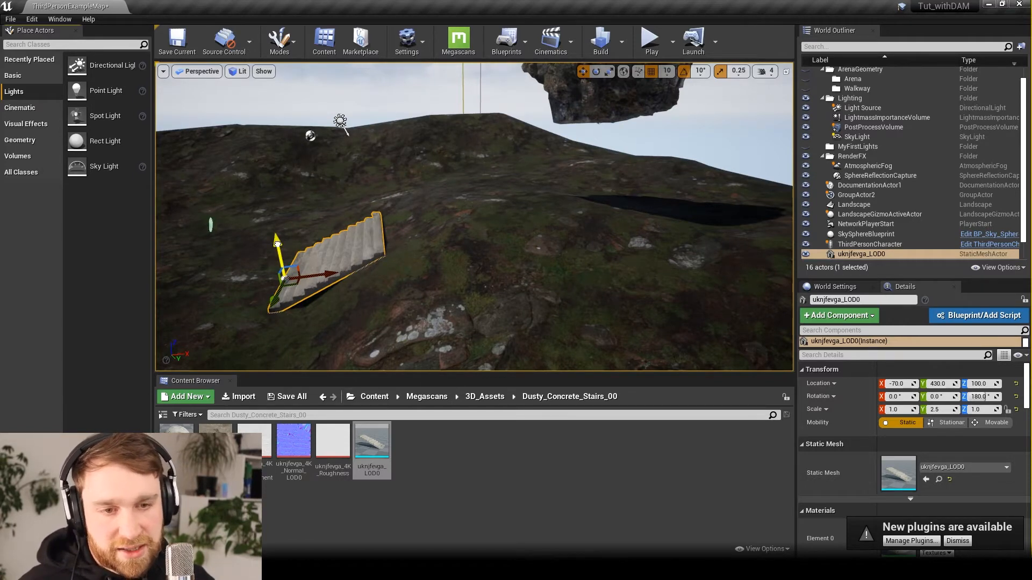
{"action": "left_click_drag", "start_coordinate": [277, 244], "coordinate": [277, 212], "text": "alt"}
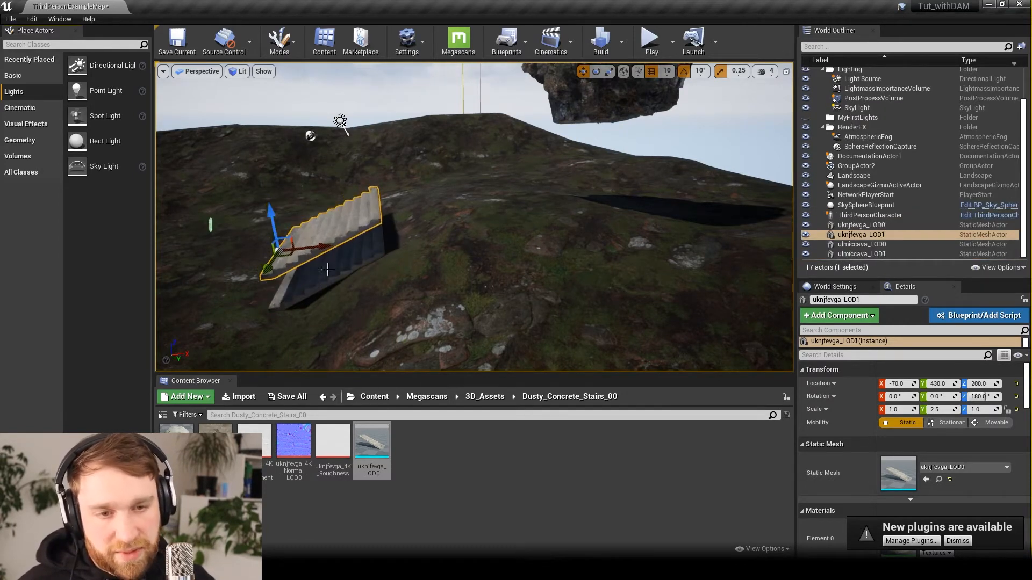
{"action": "left_click_drag", "start_coordinate": [323, 247], "coordinate": [420, 260]}
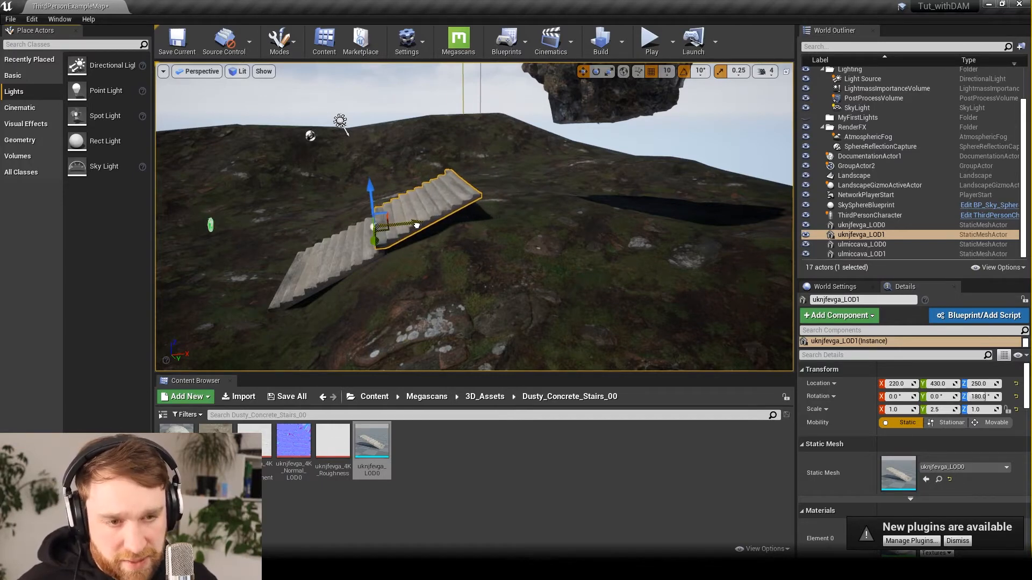
- Lower the copied stairs to Z 220 and shift them along X to 570, leaving a gap between the two flights
{"action": "middle_click_drag", "start_coordinate": [401, 280], "coordinate": [402, 283]}
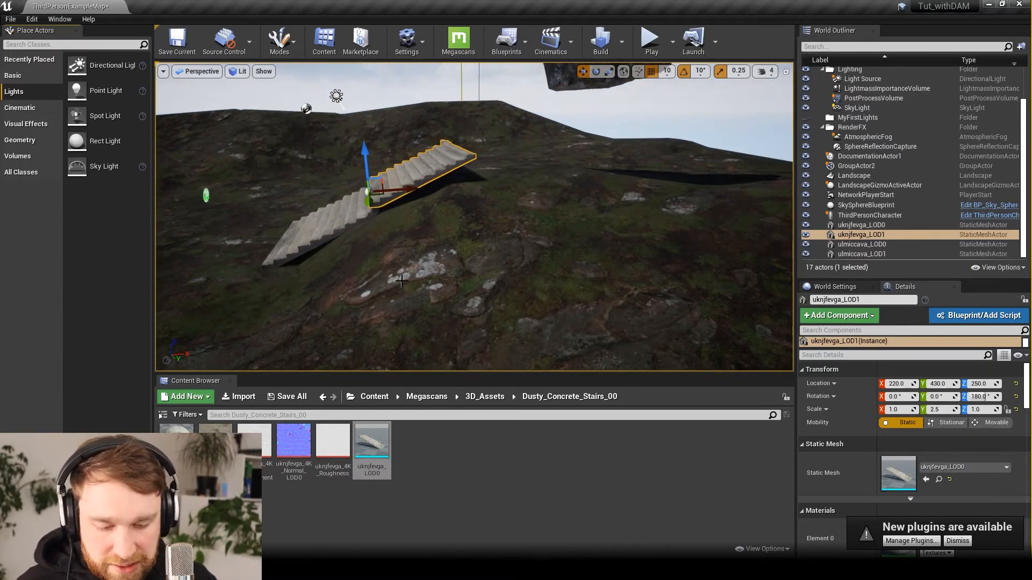
{"action": "key", "text": "f"}
{"action": "middle_click_drag", "start_coordinate": [408, 319], "coordinate": [364, 143]}
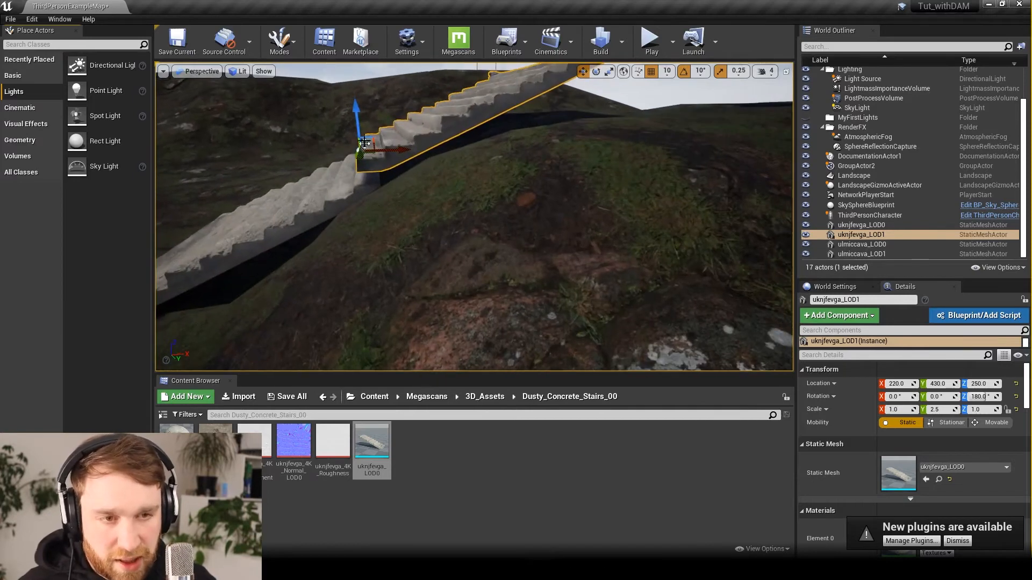
{"action": "left_click_drag", "start_coordinate": [360, 105], "coordinate": [367, 130]}
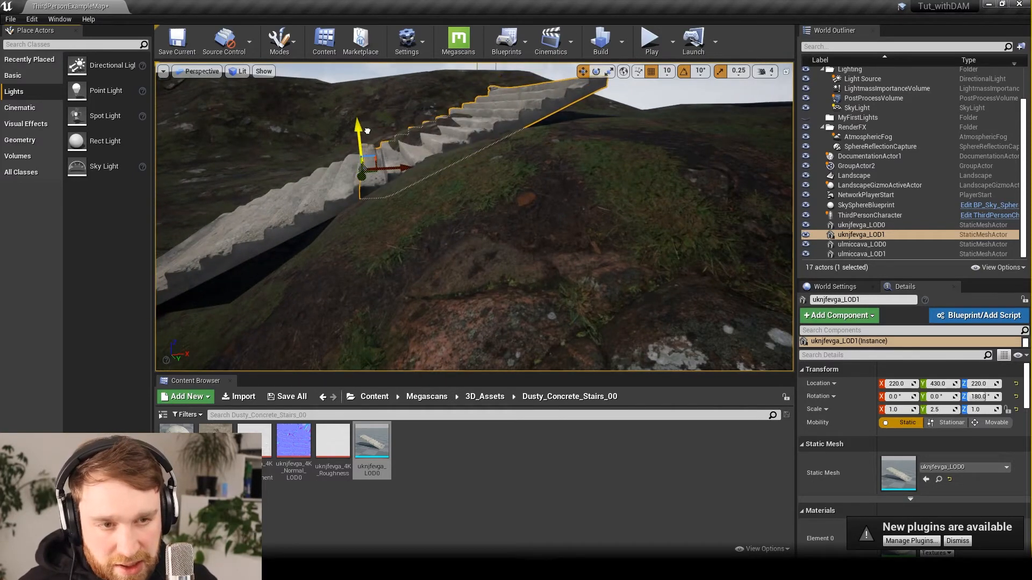
{"action": "left_click_drag", "start_coordinate": [403, 168], "coordinate": [572, 196]}
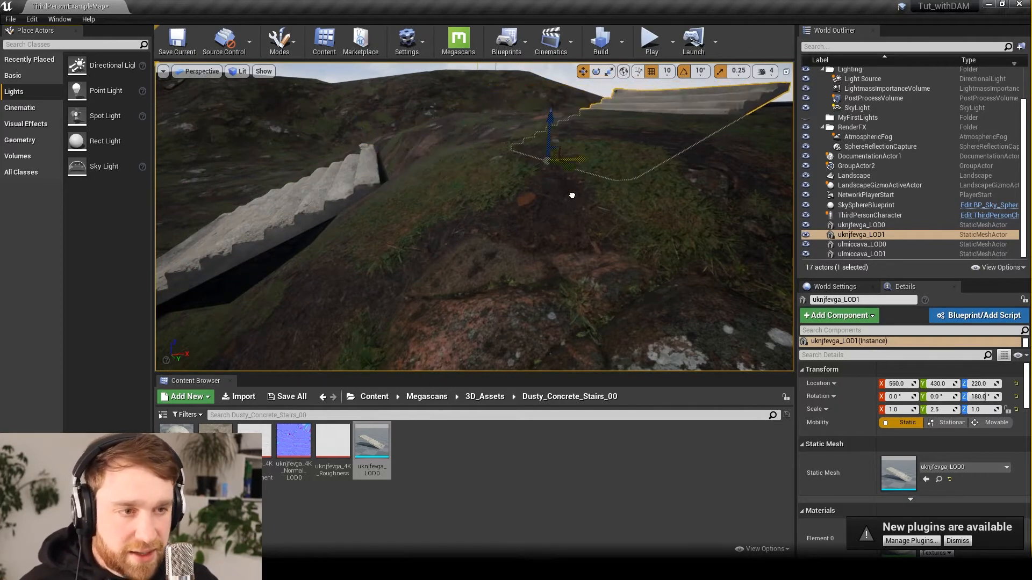
{"action": "mouse_move", "coordinate": [638, 167]}
{"action": "right_mouse_down"}
{"action": "mouse_move", "coordinate": [564, 172]}
{"action": "mouse_move", "coordinate": [638, 166]}
{"action": "right_mouse_up"}
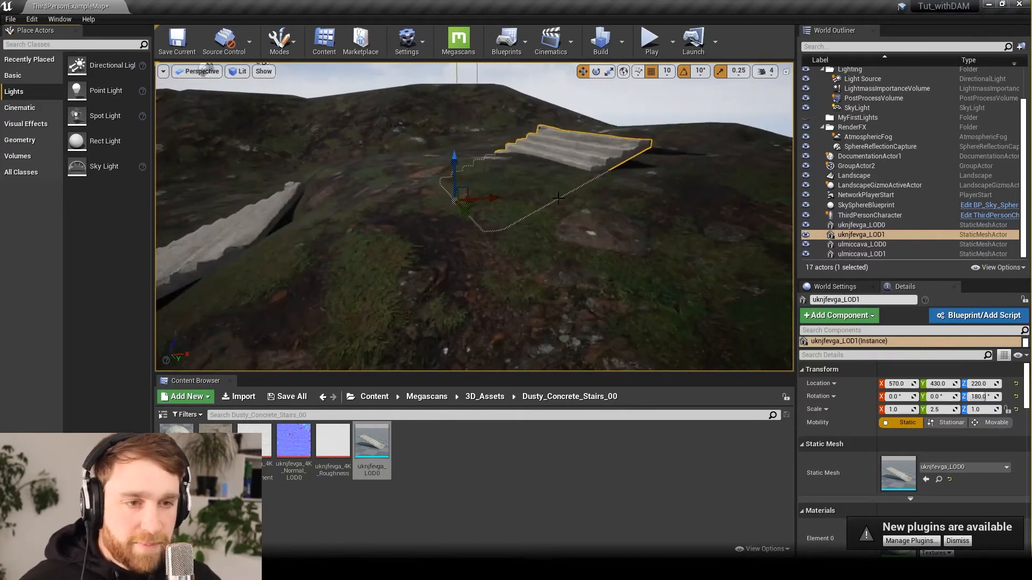
{"action": "left_click_drag", "start_coordinate": [508, 205], "coordinate": [487, 251]}
{"action": "mouse_move", "coordinate": [549, 255]}
{"action": "right_mouse_down"}
{"action": "mouse_move", "coordinate": [529, 269]}
{"action": "mouse_move", "coordinate": [525, 309]}
{"action": "mouse_move", "coordinate": [535, 266]}
{"action": "right_mouse_up"}
{"action": "right_click_drag", "start_coordinate": [469, 177], "coordinate": [469, 197]}
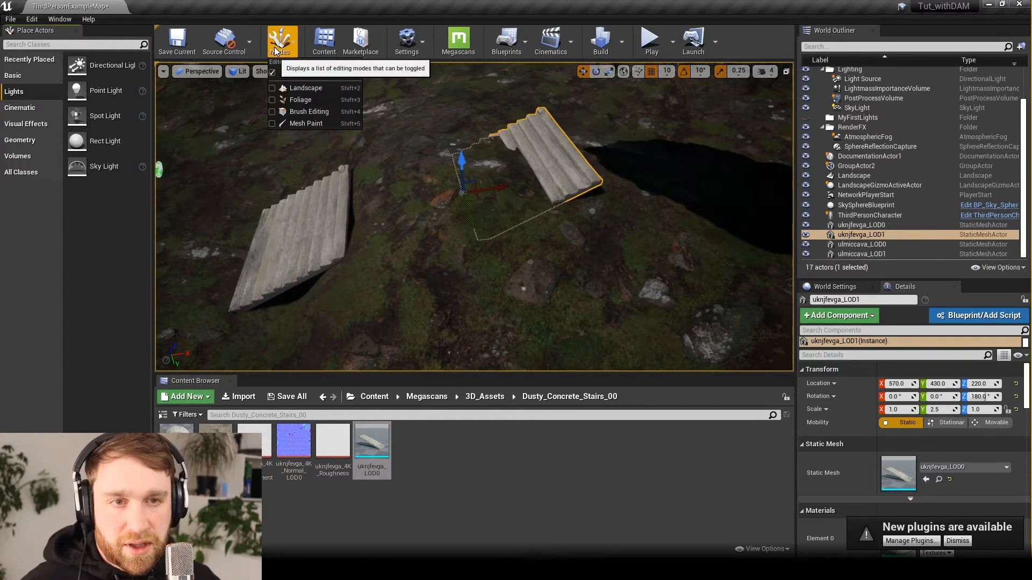
- Return to Landscape mode, undo the stray flatten stroke, and lower the ground between the two stair flights with the Sculpt tool
{"action": "left_click", "coordinate": [314, 87]}
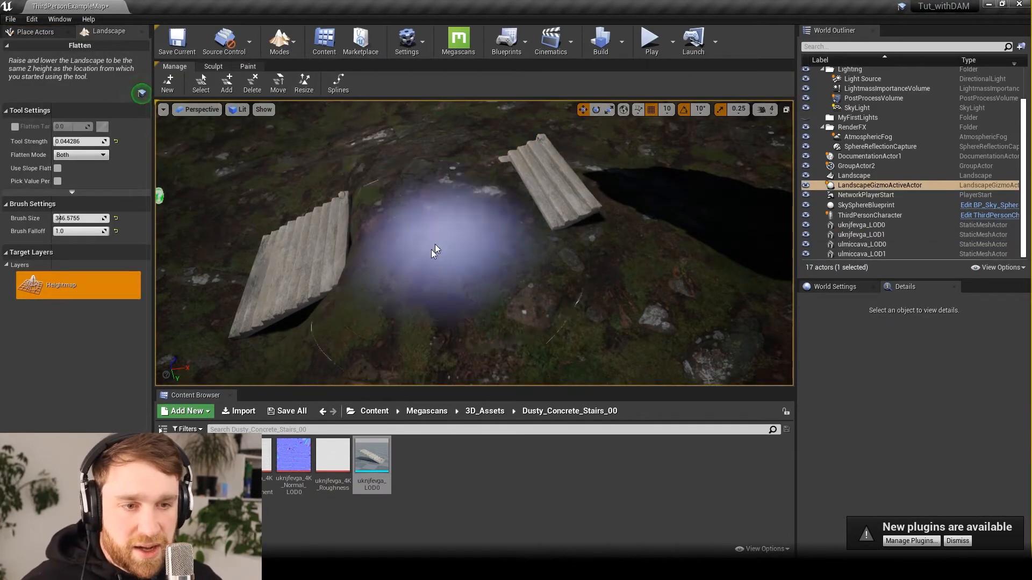
{"action": "key", "text": "ctrl+z"}
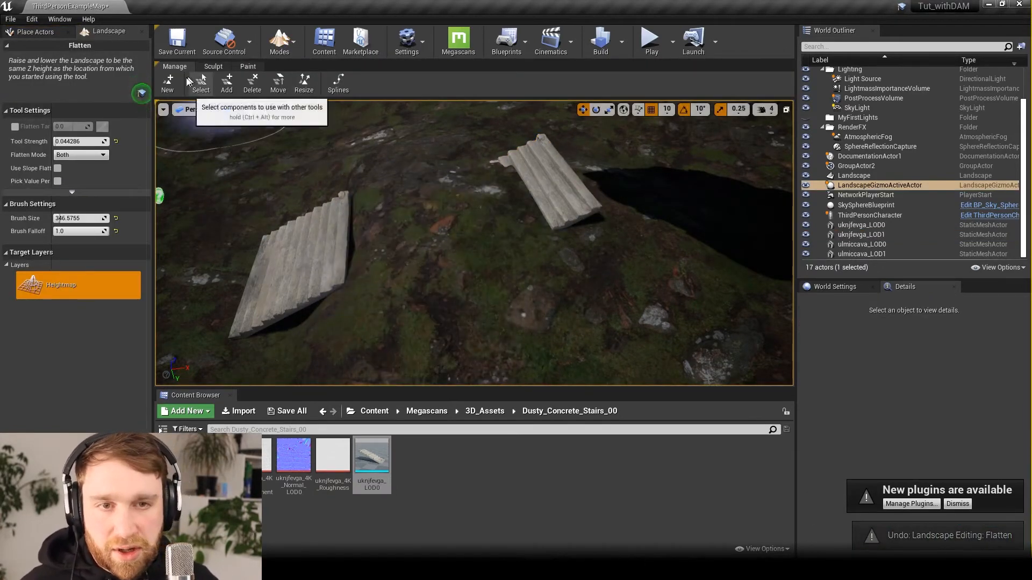
{"action": "left_click", "coordinate": [166, 86]}
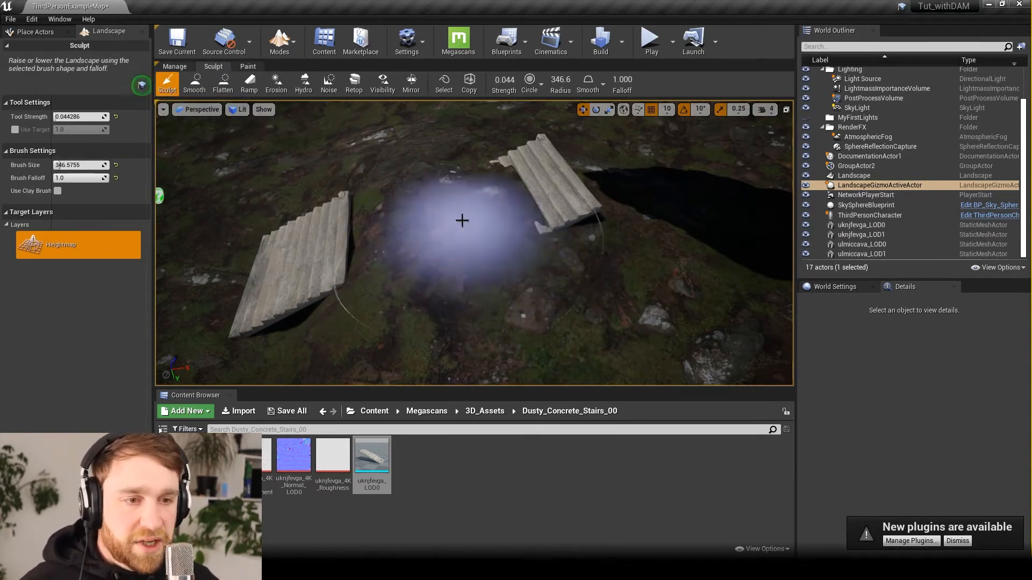
{"action": "mouse_move", "coordinate": [461, 221]}
{"action": "left_mouse_down", "text": "shift"}
{"action": "mouse_move", "coordinate": [471, 247]}
{"action": "mouse_move", "coordinate": [456, 251]}
{"action": "mouse_move", "coordinate": [463, 224]}
{"action": "mouse_move", "coordinate": [437, 180]}
{"action": "mouse_move", "coordinate": [403, 272]}
{"action": "mouse_move", "coordinate": [375, 202]}
{"action": "mouse_move", "coordinate": [360, 263]}
{"action": "mouse_move", "coordinate": [350, 249]}
{"action": "mouse_move", "coordinate": [355, 233]}
{"action": "mouse_move", "coordinate": [366, 257]}
{"action": "mouse_move", "coordinate": [357, 189]}
{"action": "mouse_move", "coordinate": [394, 264]}
{"action": "mouse_move", "coordinate": [465, 240]}
{"action": "mouse_move", "coordinate": [412, 133]}
{"action": "mouse_move", "coordinate": [436, 287]}
{"action": "mouse_move", "coordinate": [436, 226]}
{"action": "mouse_move", "coordinate": [435, 279]}
{"action": "mouse_move", "coordinate": [437, 244]}
{"action": "mouse_move", "coordinate": [447, 246]}
{"action": "left_mouse_up", "text": "shift"}
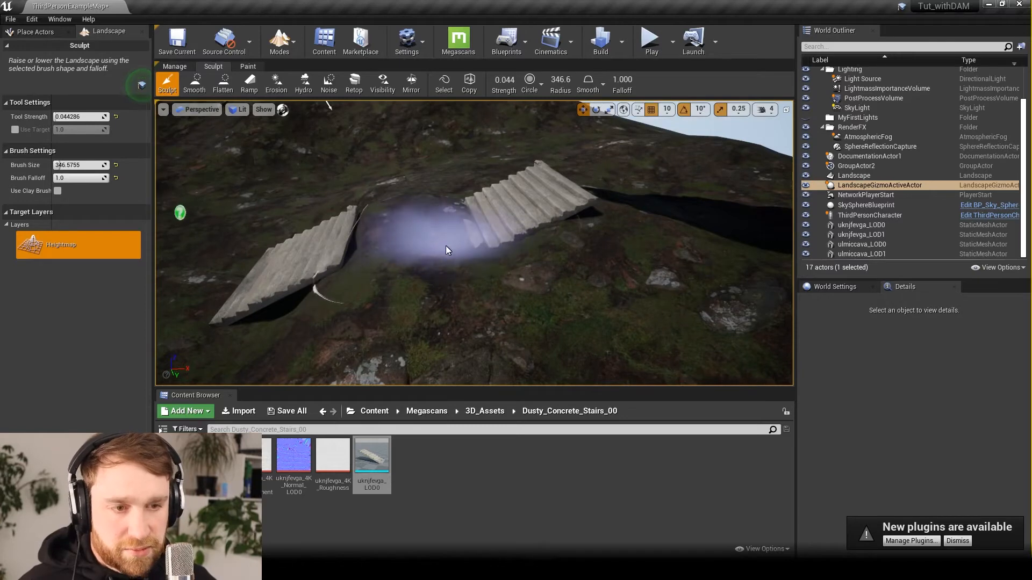
- Switch to the Flatten tool and level the ground between the two stair flights, using a brush size of about 126
{"action": "left_click", "coordinate": [233, 86]}
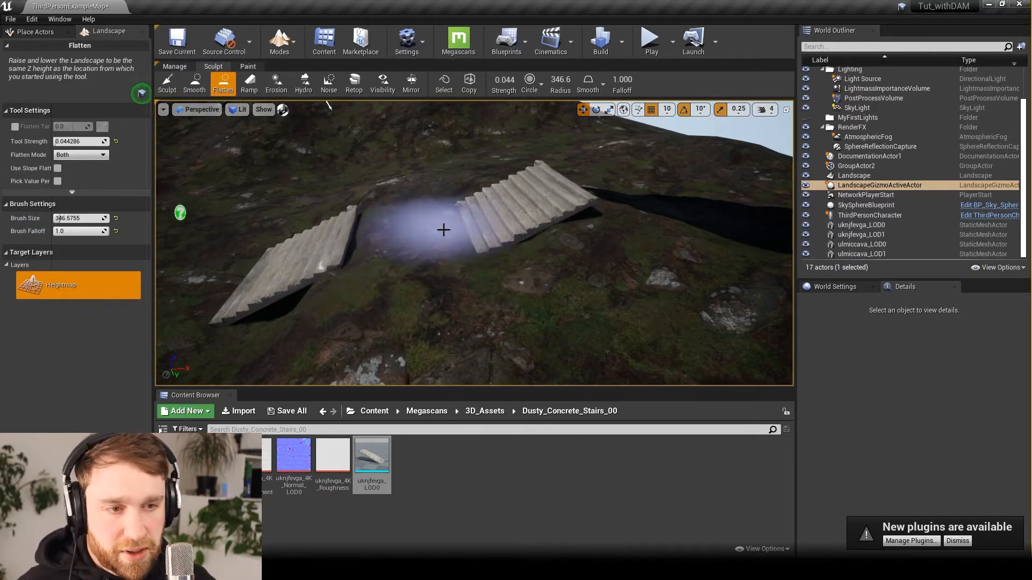
{"action": "mouse_move", "coordinate": [408, 300]}
{"action": "left_mouse_down", "text": "alt"}
{"action": "mouse_move", "coordinate": [424, 269]}
{"action": "mouse_move", "coordinate": [564, 258]}
{"action": "mouse_move", "coordinate": [562, 280]}
{"action": "left_mouse_up", "text": "alt"}
{"action": "mouse_move", "coordinate": [421, 260]}
{"action": "left_mouse_down", "text": "alt"}
{"action": "mouse_move", "coordinate": [428, 344]}
{"action": "mouse_move", "coordinate": [430, 269]}
{"action": "mouse_move", "coordinate": [442, 293]}
{"action": "left_mouse_up", "text": "alt"}
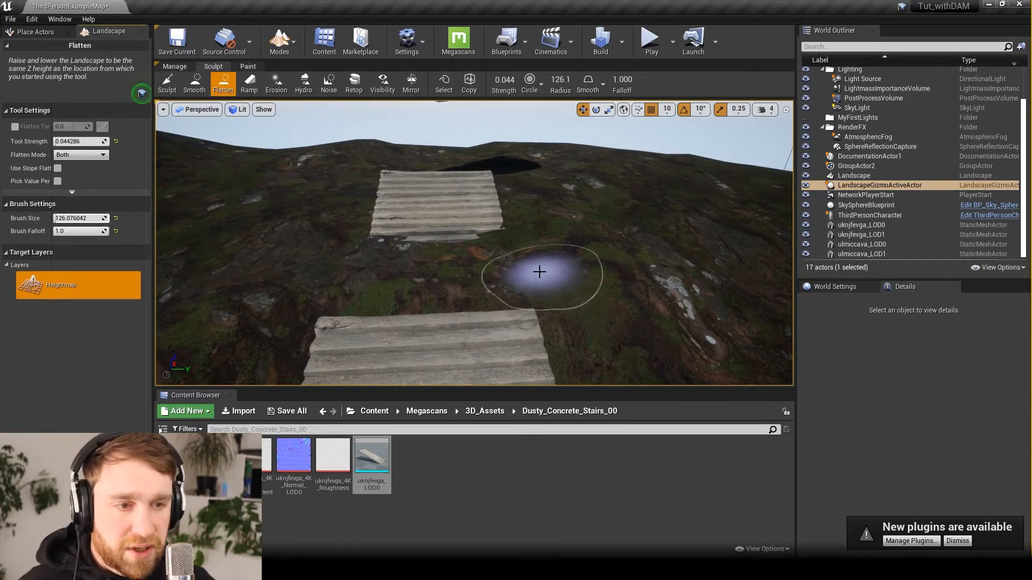
{"action": "scroll", "coordinate": [539, 272], "scroll_direction": "up", "scroll_amount": 6}
{"action": "scroll", "coordinate": [537, 269], "scroll_direction": "down", "scroll_amount": 3}
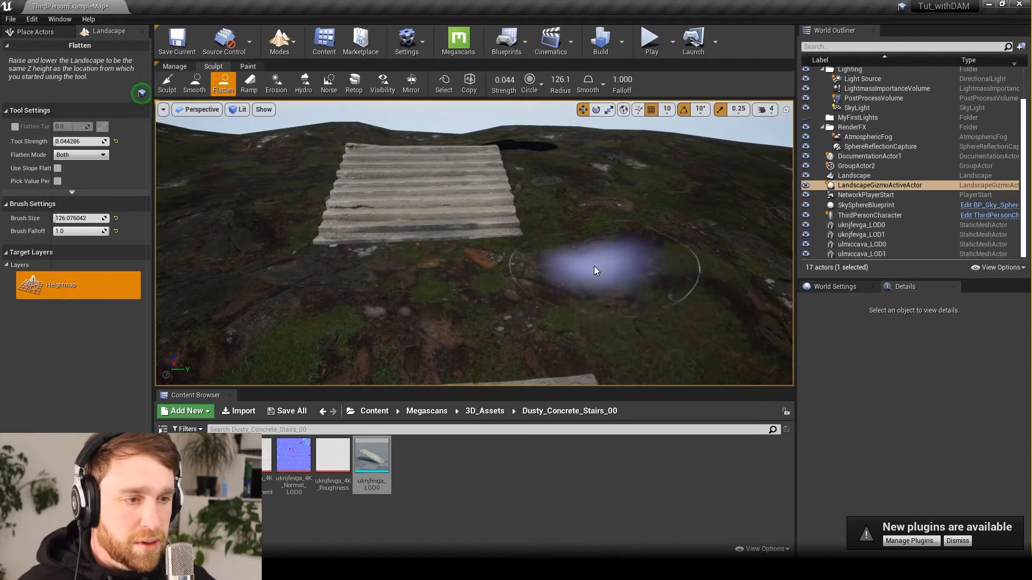
{"action": "scroll", "coordinate": [476, 224], "scroll_direction": "down", "scroll_amount": 5}
{"action": "right_click_drag", "start_coordinate": [477, 223], "coordinate": [475, 349]}
- Raise the terrain along the side of the lower stair flight with the Sculpt tool to close the gap beneath it
{"action": "left_click", "coordinate": [167, 84]}
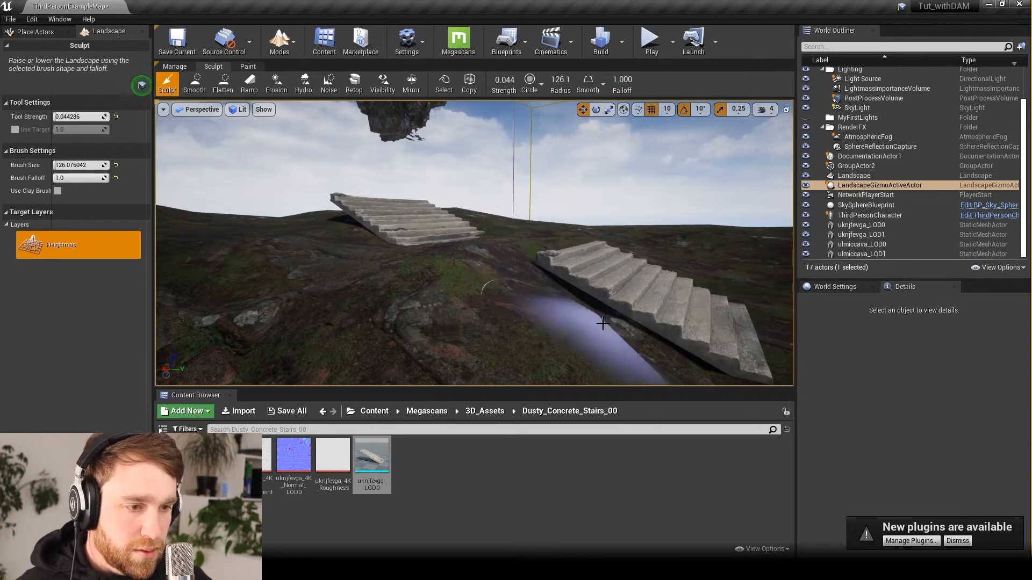
{"action": "right_click_drag", "start_coordinate": [603, 323], "coordinate": [583, 318]}
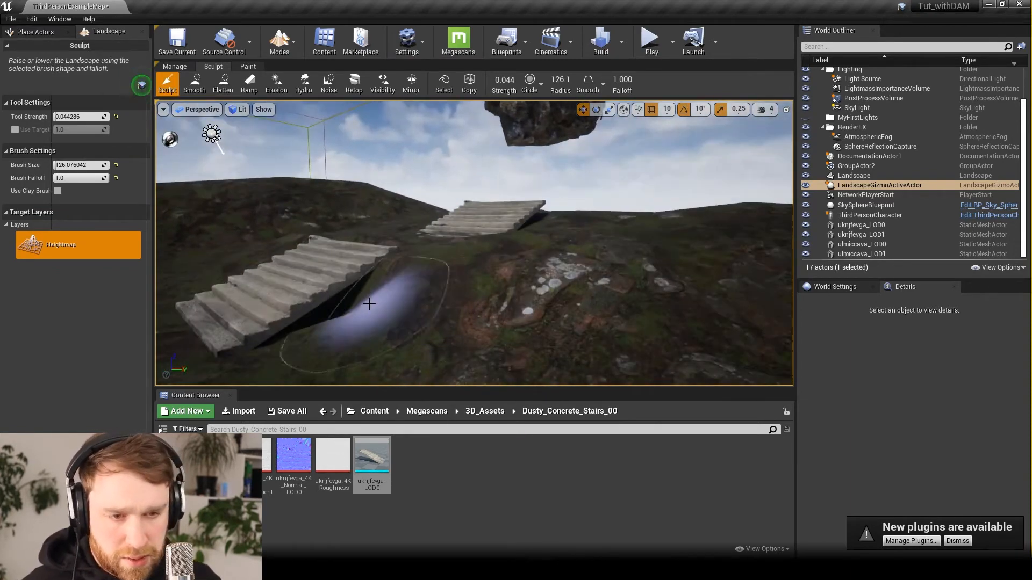
{"action": "left_click", "coordinate": [361, 284]}
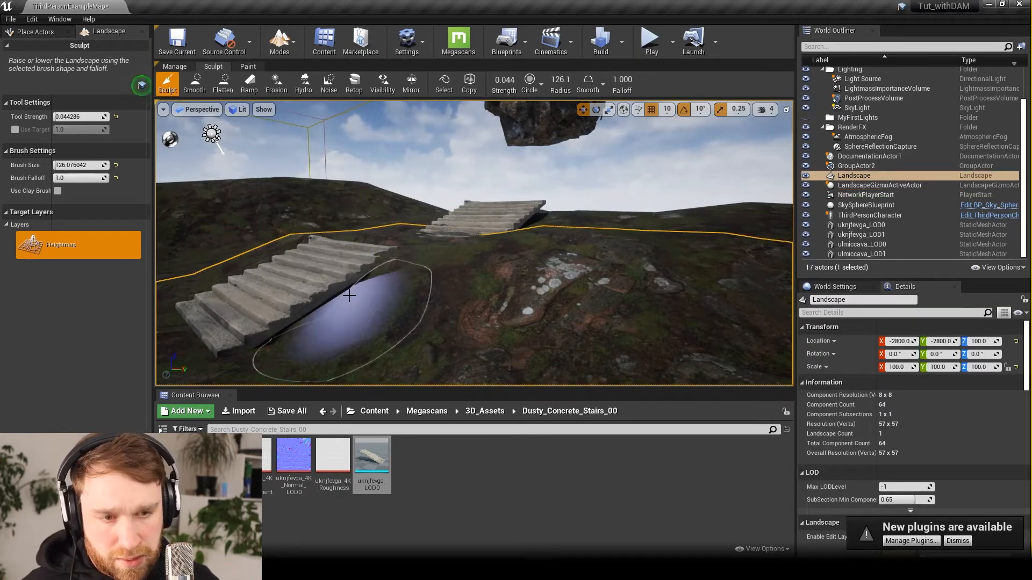
{"action": "key", "text": "a"}
{"action": "right_click_drag", "start_coordinate": [408, 323], "coordinate": [410, 324]}
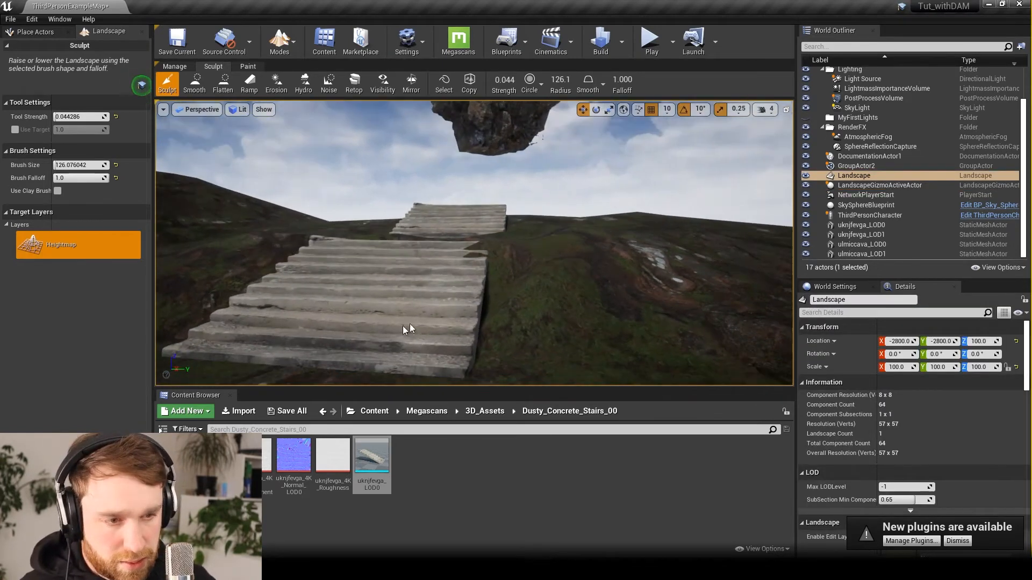
- Lower the landscape around the lower corner of the upper staircase with the Sculpt tool
{"action": "right_click_drag", "start_coordinate": [493, 293], "coordinate": [484, 293]}
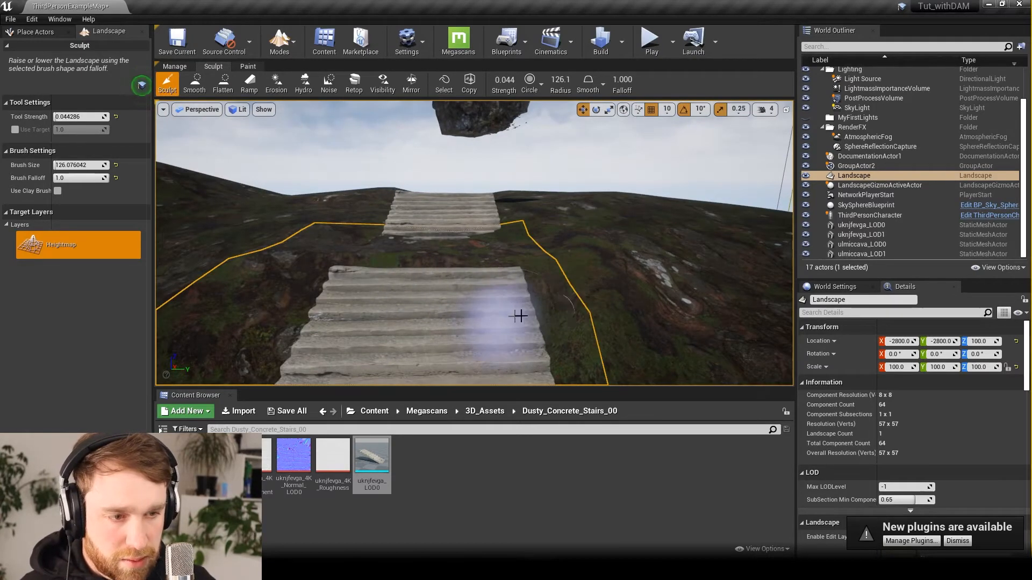
{"action": "right_click_drag", "start_coordinate": [511, 237], "coordinate": [512, 243]}
{"action": "key", "text": "e"}
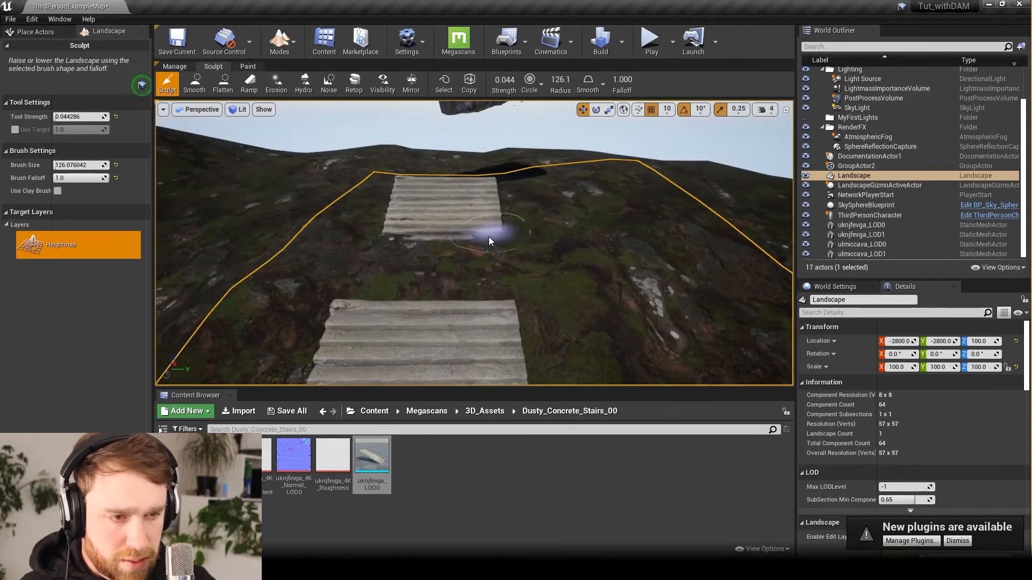
{"action": "key", "text": "Escape"}
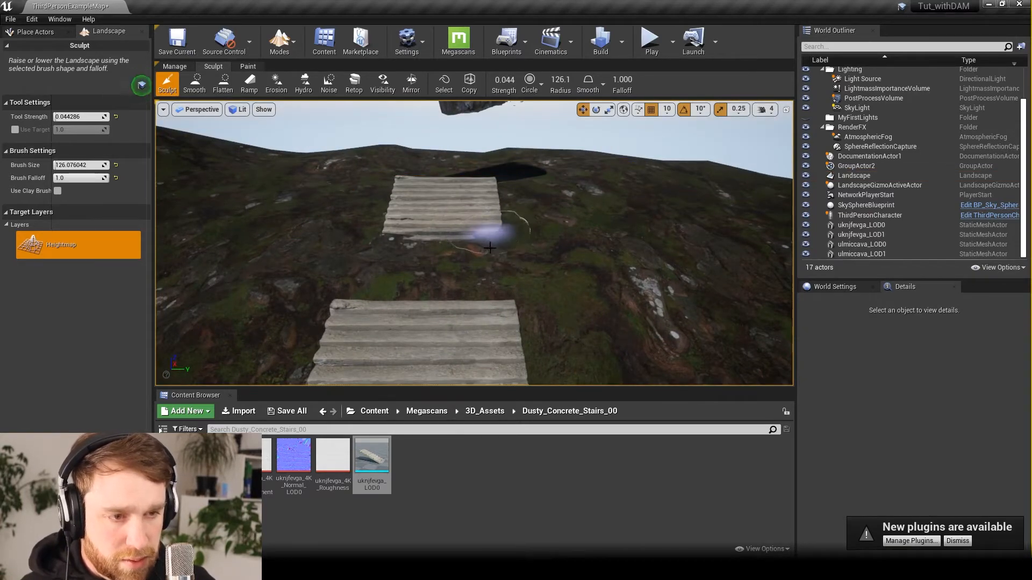
{"action": "mouse_move", "coordinate": [490, 249]}
{"action": "left_mouse_down", "text": "shift"}
{"action": "mouse_move", "coordinate": [498, 226]}
{"action": "mouse_move", "coordinate": [493, 242]}
{"action": "left_mouse_up", "text": "shift"}
{"action": "mouse_move", "coordinate": [487, 255]}
{"action": "right_mouse_down"}
{"action": "mouse_move", "coordinate": [467, 274]}
{"action": "mouse_move", "coordinate": [419, 287]}
{"action": "mouse_move", "coordinate": [411, 277]}
{"action": "mouse_move", "coordinate": [478, 255]}
{"action": "mouse_move", "coordinate": [451, 255]}
{"action": "mouse_move", "coordinate": [479, 301]}
{"action": "mouse_move", "coordinate": [493, 265]}
{"action": "right_mouse_up"}
{"action": "scroll", "coordinate": [498, 282], "scroll_direction": "up", "scroll_amount": 6}
{"action": "scroll", "coordinate": [502, 287], "scroll_direction": "down", "scroll_amount": 2}
{"action": "scroll", "coordinate": [503, 287], "scroll_direction": "down", "scroll_amount": 4}
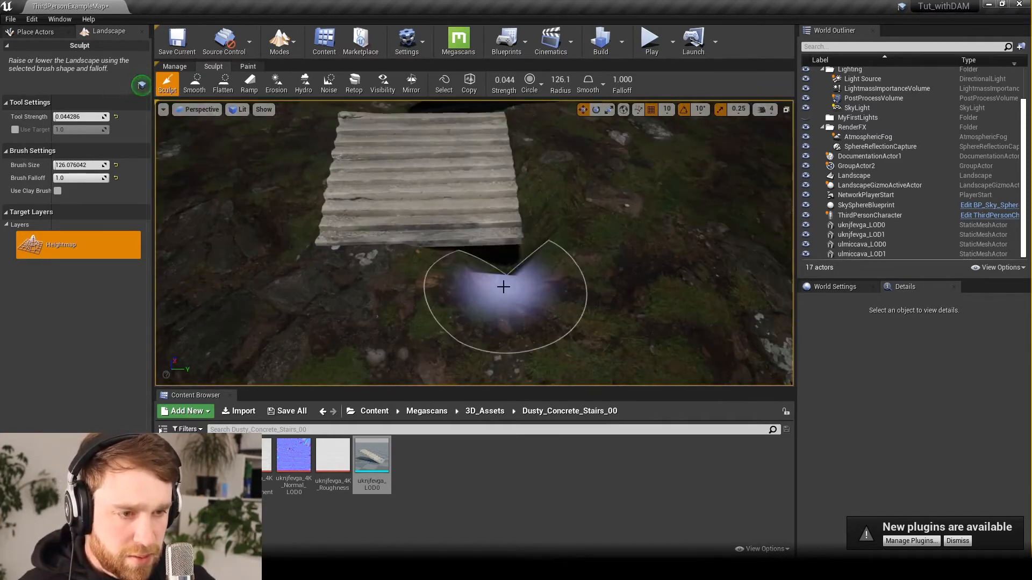
- Even out the dip beneath the upper staircase's lower corner using the Flatten, Smooth and Sculpt tools
{"action": "left_click", "coordinate": [226, 91]}
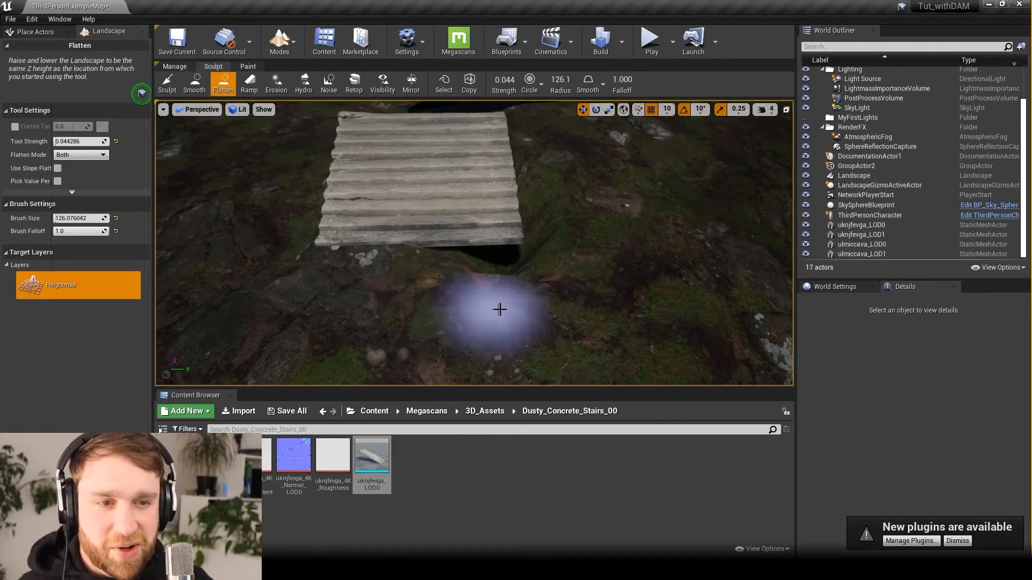
{"action": "right_click_drag", "start_coordinate": [541, 262], "coordinate": [523, 292]}
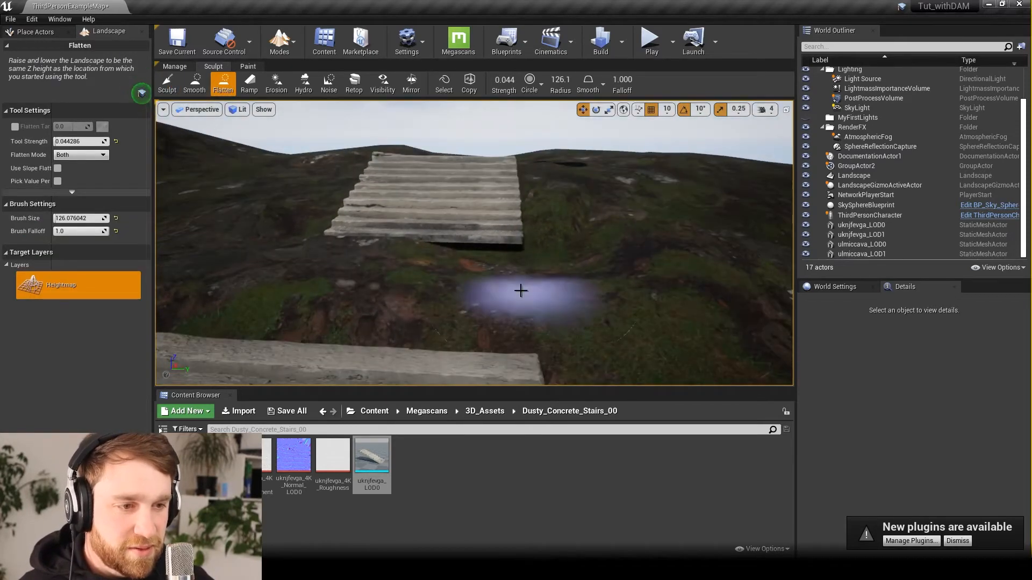
{"action": "left_click", "coordinate": [194, 85]}
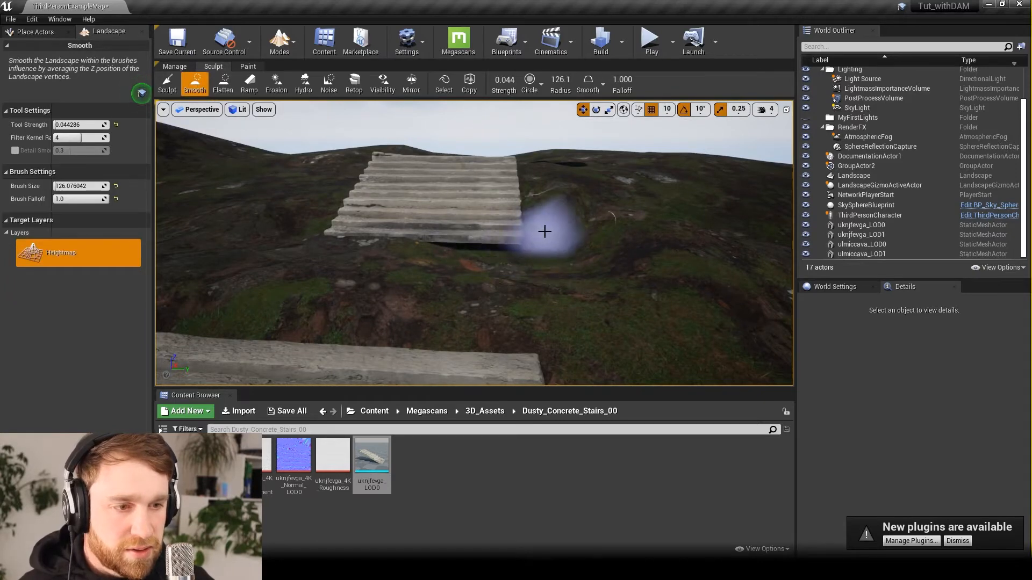
{"action": "left_click", "coordinate": [167, 82]}
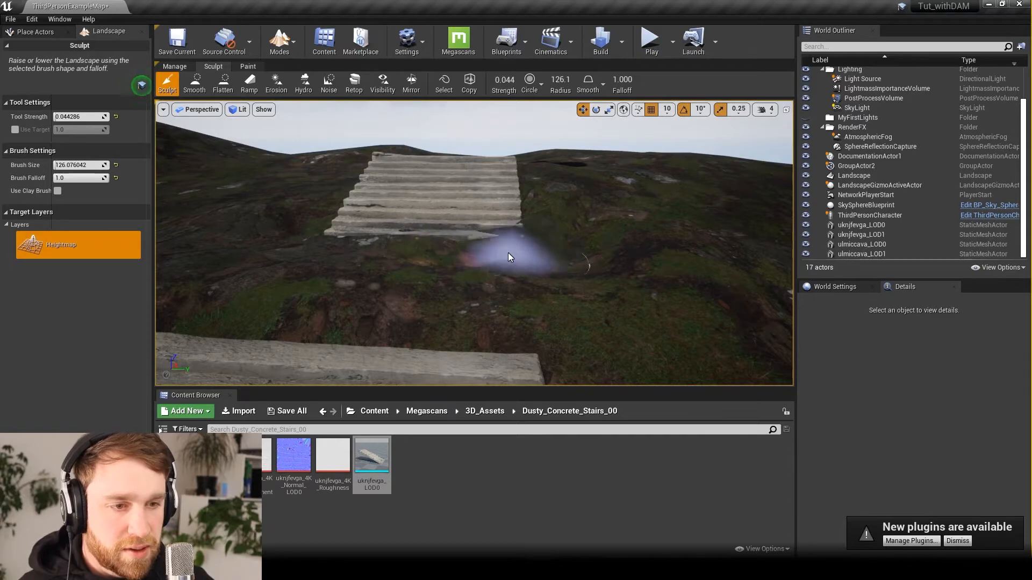
{"action": "left_click_drag", "start_coordinate": [510, 257], "coordinate": [510, 317], "text": "alt"}
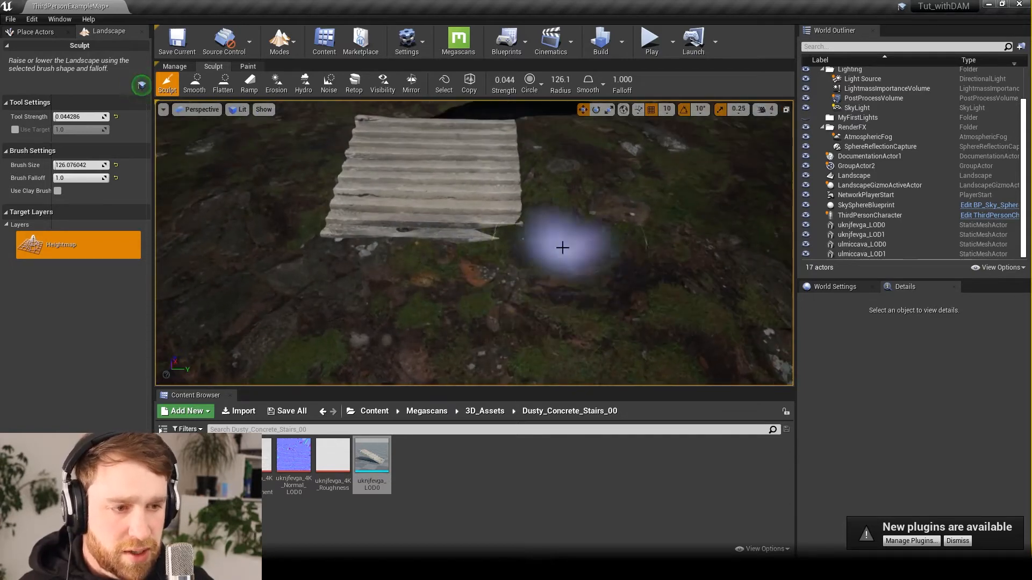
{"action": "left_click_drag", "start_coordinate": [626, 328], "coordinate": [626, 279], "text": "alt"}
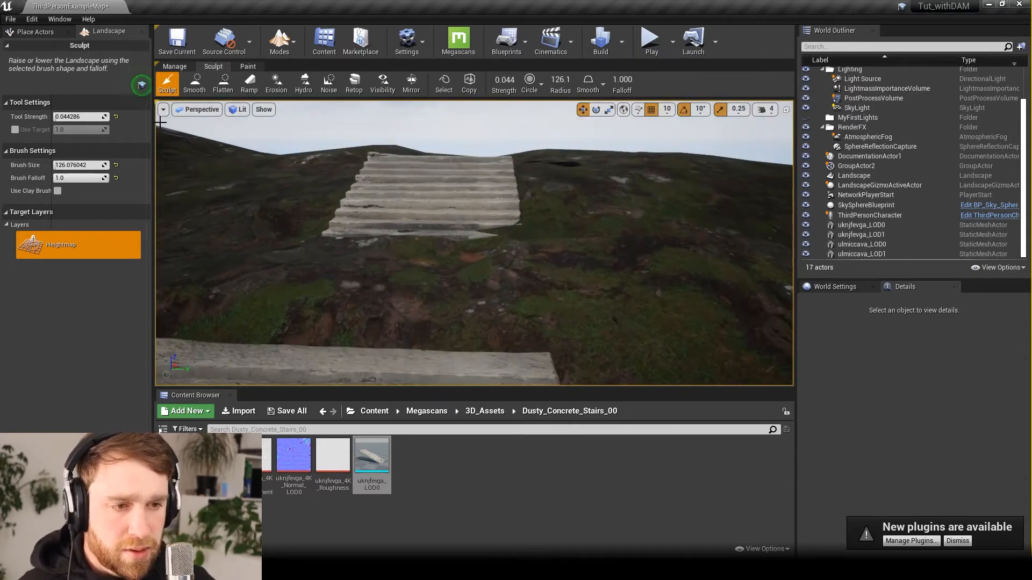
{"action": "left_click", "coordinate": [195, 82]}
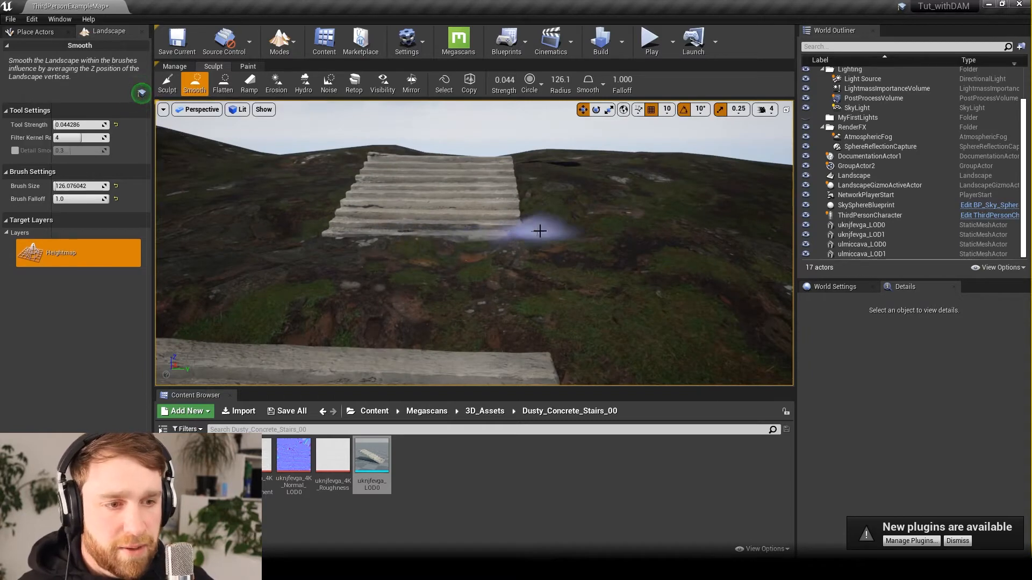
{"action": "left_click", "coordinate": [167, 86]}
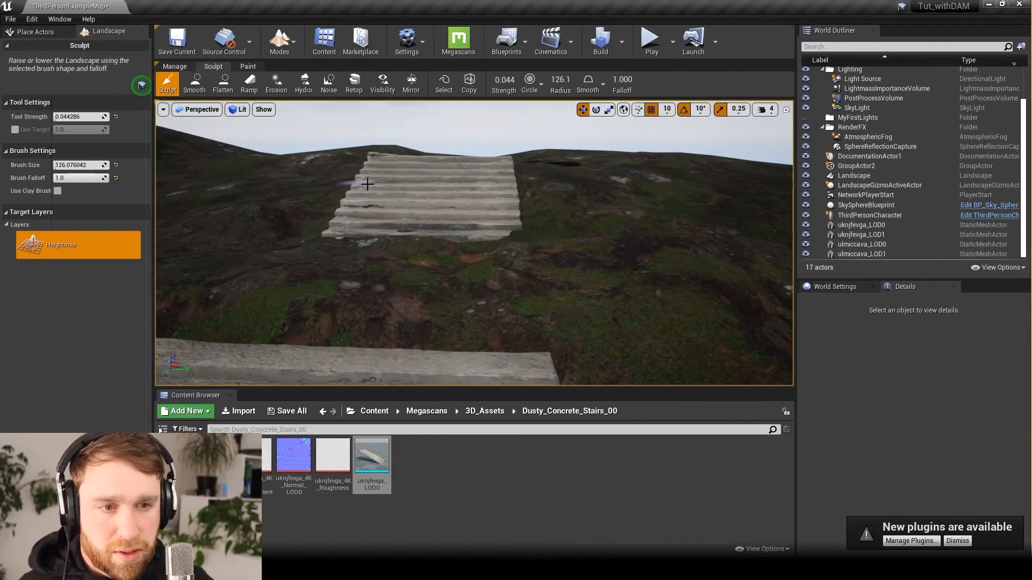
- Raise the ground along the exposed side of the upper staircase with the Sculpt tool
{"action": "mouse_move", "coordinate": [650, 248]}
{"action": "right_mouse_down"}
{"action": "mouse_move", "coordinate": [656, 312]}
{"action": "mouse_move", "coordinate": [439, 274]}
{"action": "mouse_move", "coordinate": [339, 296]}
{"action": "right_mouse_up"}
{"action": "mouse_move", "coordinate": [338, 296]}
{"action": "left_mouse_down"}
{"action": "mouse_move", "coordinate": [344, 261]}
{"action": "mouse_move", "coordinate": [368, 283]}
{"action": "mouse_move", "coordinate": [369, 262]}
{"action": "mouse_move", "coordinate": [417, 260]}
{"action": "mouse_move", "coordinate": [473, 281]}
{"action": "mouse_move", "coordinate": [427, 286]}
{"action": "left_mouse_up"}
{"action": "mouse_move", "coordinate": [352, 299]}
{"action": "right_mouse_down"}
{"action": "mouse_move", "coordinate": [392, 265]}
{"action": "mouse_move", "coordinate": [408, 258]}
{"action": "mouse_move", "coordinate": [425, 269]}
{"action": "mouse_move", "coordinate": [387, 283]}
{"action": "right_mouse_up"}
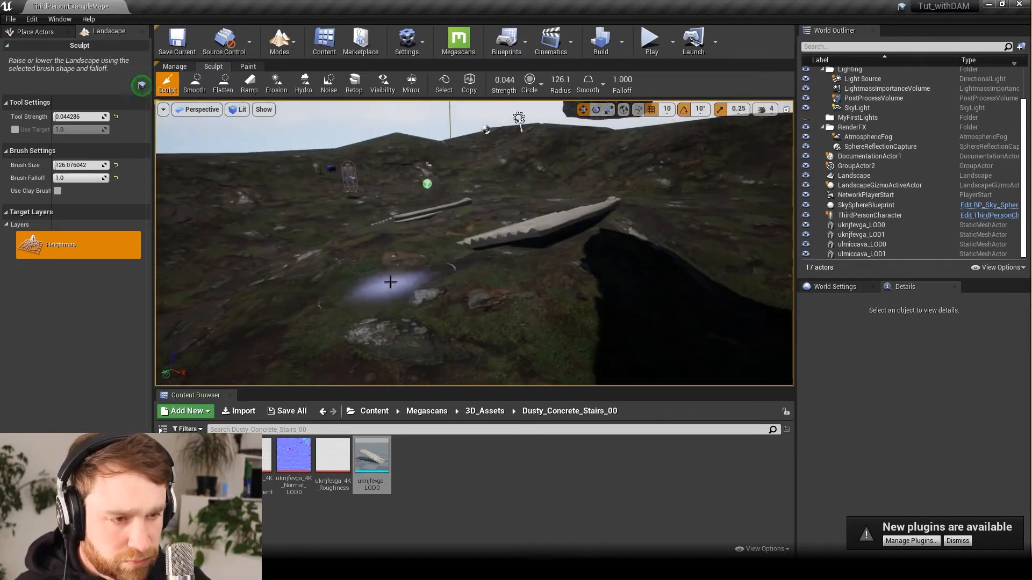
{"action": "mouse_move", "coordinate": [507, 250]}
{"action": "left_mouse_down"}
{"action": "mouse_move", "coordinate": [564, 244]}
{"action": "mouse_move", "coordinate": [484, 260]}
{"action": "mouse_move", "coordinate": [653, 213]}
{"action": "left_mouse_up"}
{"action": "mouse_move", "coordinate": [611, 237]}
{"action": "right_mouse_down"}
{"action": "mouse_move", "coordinate": [611, 258]}
{"action": "mouse_move", "coordinate": [563, 230]}
{"action": "right_mouse_up"}
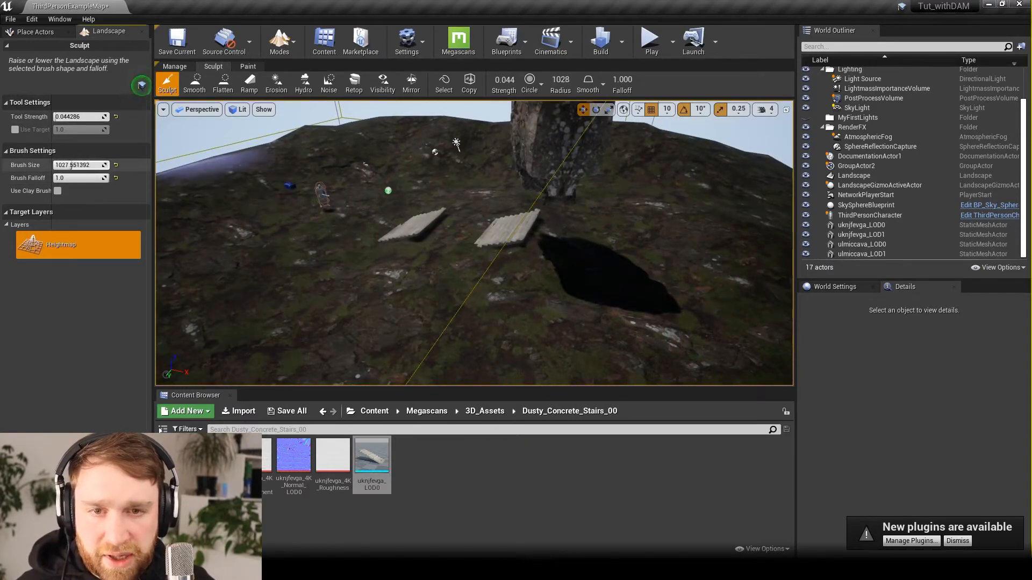
- Reduce the Sculpt brush size to about 346.6 for working around the staircases
{"action": "left_click_drag", "start_coordinate": [71, 165], "coordinate": [65, 165]}
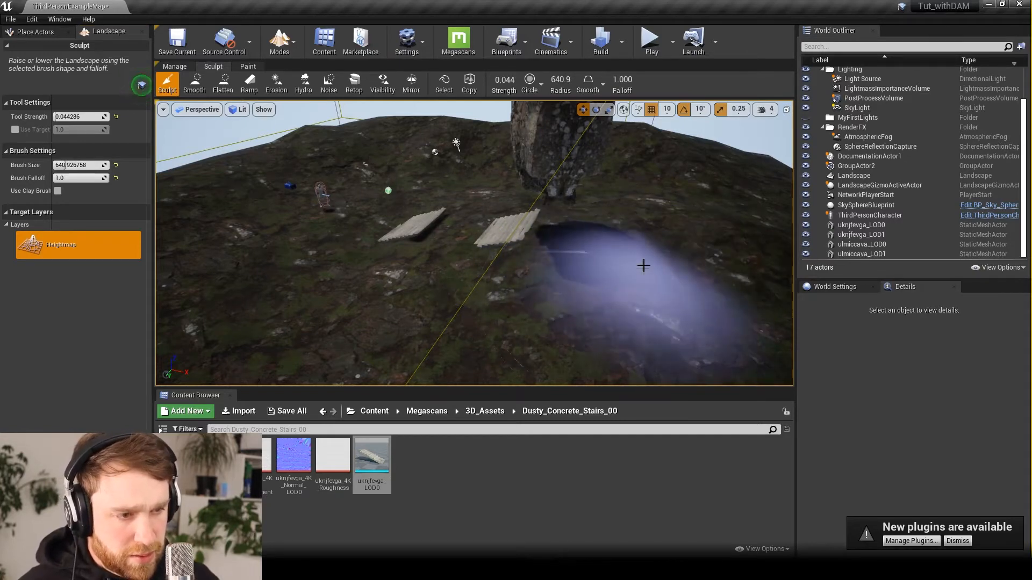
{"action": "left_click_drag", "start_coordinate": [553, 339], "coordinate": [671, 333], "text": "alt"}
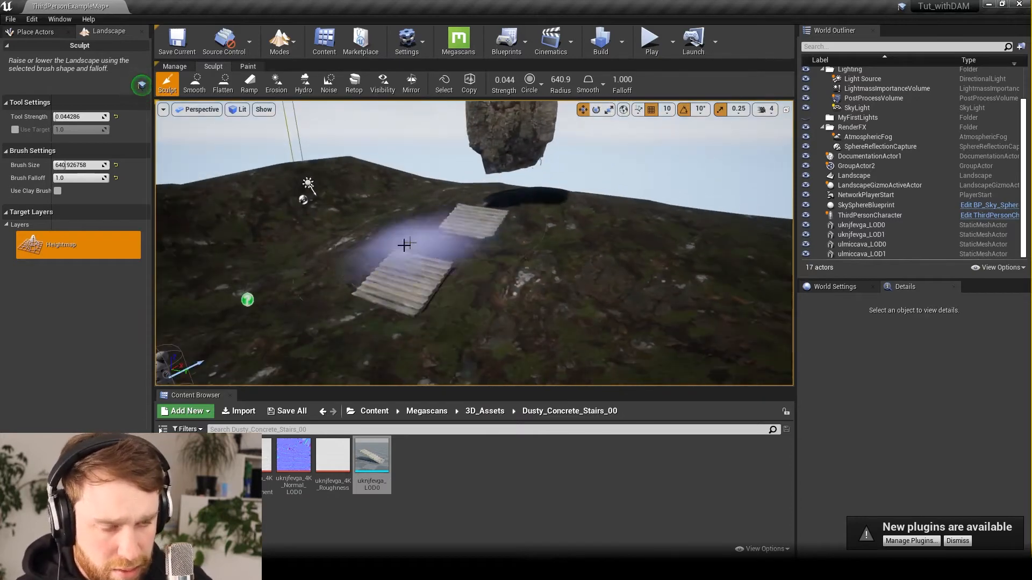
{"action": "left_click_drag", "start_coordinate": [395, 225], "coordinate": [462, 301], "text": "alt"}
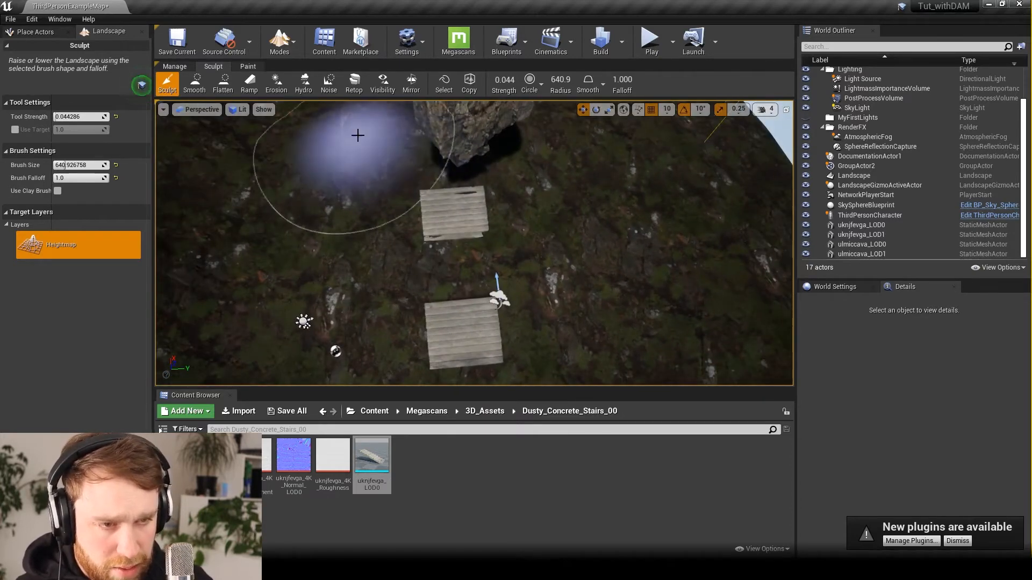
{"action": "mouse_move", "coordinate": [370, 138]}
{"action": "left_mouse_down", "text": "alt"}
{"action": "mouse_move", "coordinate": [392, 75]}
{"action": "mouse_move", "coordinate": [385, 43]}
{"action": "mouse_move", "coordinate": [400, 78]}
{"action": "mouse_move", "coordinate": [478, 43]}
{"action": "mouse_move", "coordinate": [327, 68]}
{"action": "mouse_move", "coordinate": [263, 45]}
{"action": "mouse_move", "coordinate": [285, 102]}
{"action": "left_mouse_up", "text": "alt"}
{"action": "scroll", "coordinate": [404, 280], "scroll_direction": "up", "scroll_amount": 5}
{"action": "mouse_move", "coordinate": [404, 280]}
{"action": "left_mouse_down", "text": "alt"}
{"action": "mouse_move", "coordinate": [395, 229]}
{"action": "mouse_move", "coordinate": [357, 217]}
{"action": "mouse_move", "coordinate": [398, 272]}
{"action": "left_mouse_up", "text": "alt"}
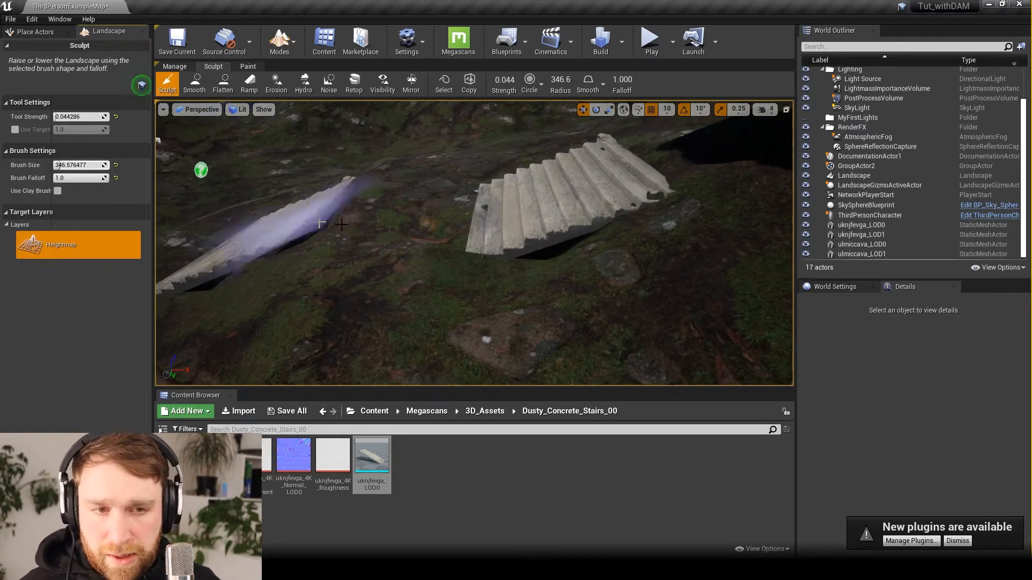
- Examine how the two staircases sit in the sculpted terrain, from close by and from farther back
{"action": "key", "text": "a"}
{"action": "right_click_drag", "start_coordinate": [435, 368], "coordinate": [607, 341]}
{"action": "right_click_drag", "start_coordinate": [435, 328], "coordinate": [428, 302]}
{"action": "key", "text": "s"}
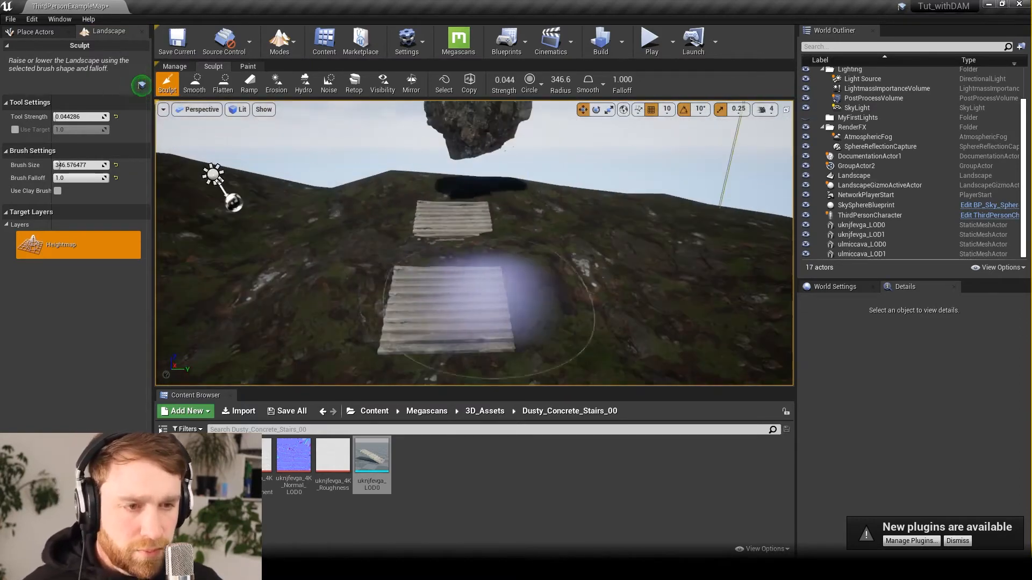
{"action": "mouse_move", "coordinate": [505, 269]}
{"action": "right_mouse_down"}
{"action": "mouse_move", "coordinate": [503, 258]}
{"action": "mouse_move", "coordinate": [529, 277]}
{"action": "mouse_move", "coordinate": [525, 258]}
{"action": "right_mouse_up"}
{"action": "key", "text": "e"}
{"action": "key", "text": "q"}
{"action": "key", "text": "s"}
{"action": "key", "text": "s"}
{"action": "key", "text": "e"}
{"action": "key", "text": "a"}
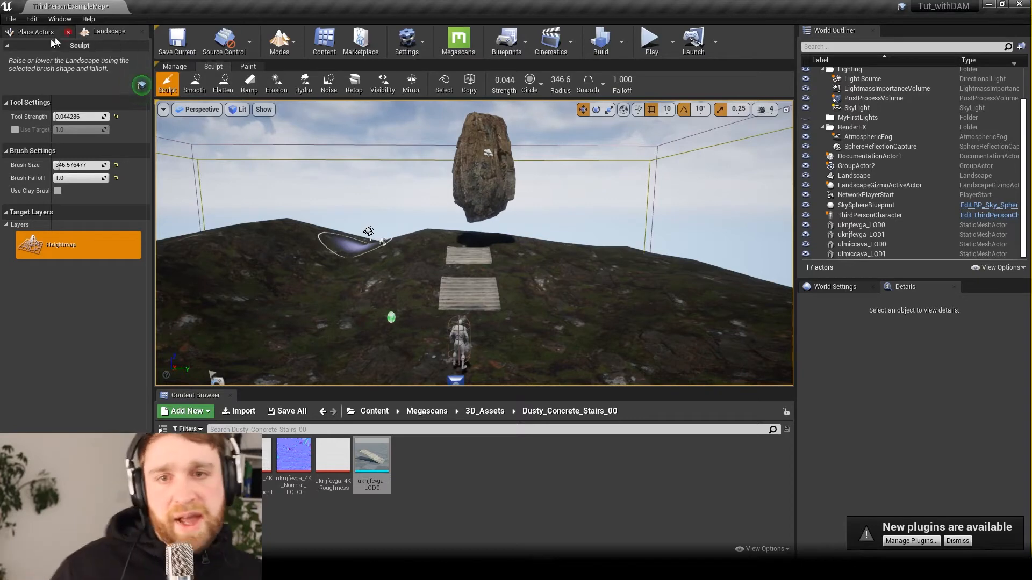
- Place the concrete beam mesh from Megascans > 3D_Assets > Concrete_Ceiling_Beam_3_5_M_00 beside the lower staircase
{"action": "left_click", "coordinate": [483, 414]}
{"action": "left_click", "coordinate": [433, 412]}
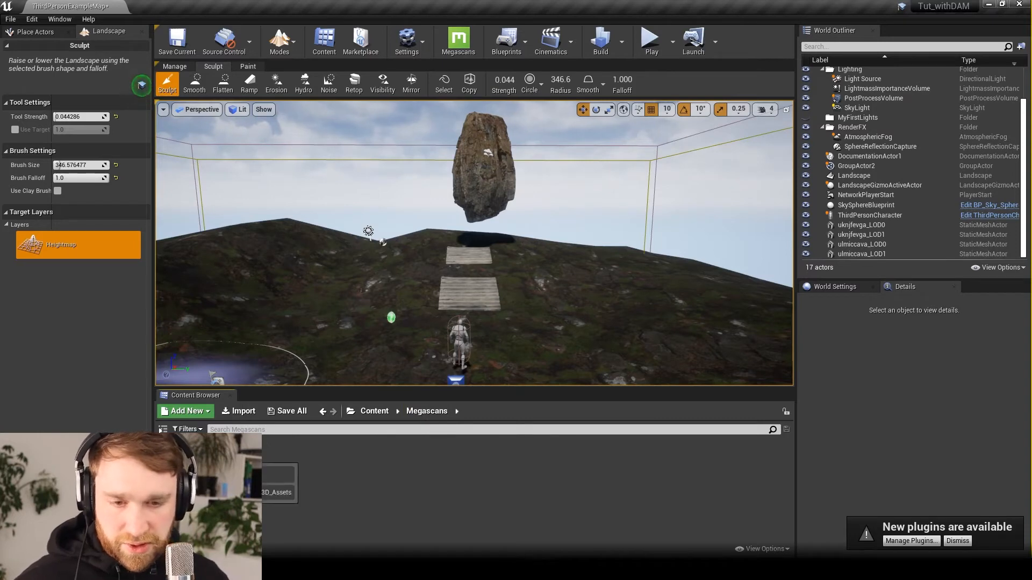
{"action": "double_click", "coordinate": [176, 456]}
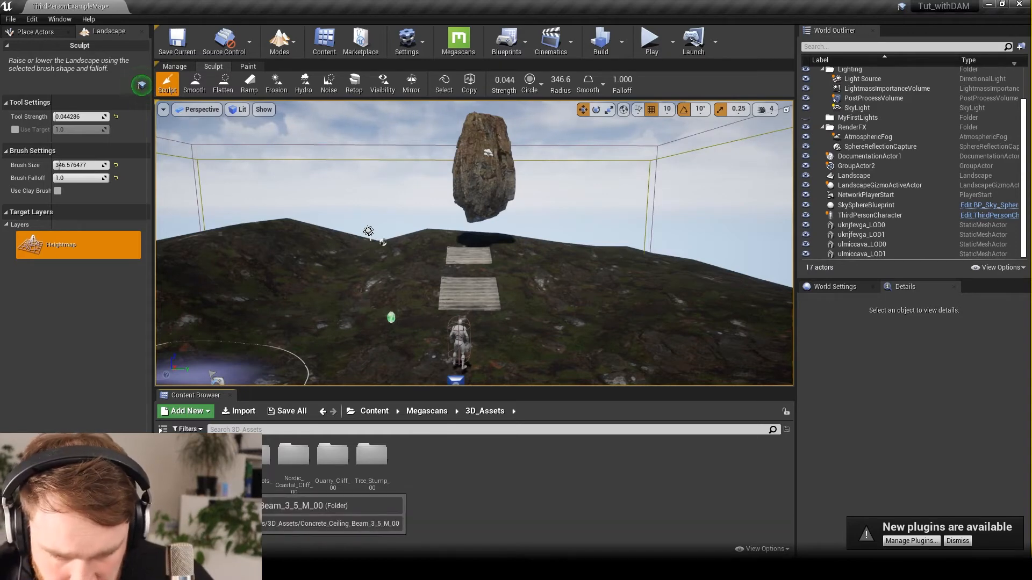
{"action": "double_click", "coordinate": [176, 456]}
{"action": "left_click_drag", "start_coordinate": [376, 465], "coordinate": [499, 296]}
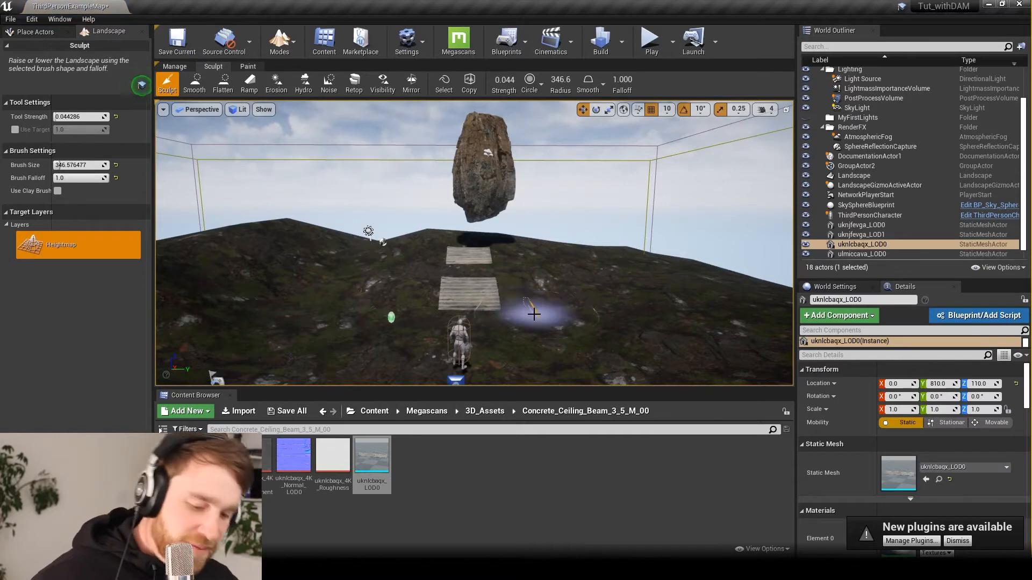
- Switch from Landscape to Select mode and undo the placement of the concrete beam
{"action": "left_click", "coordinate": [282, 43]}
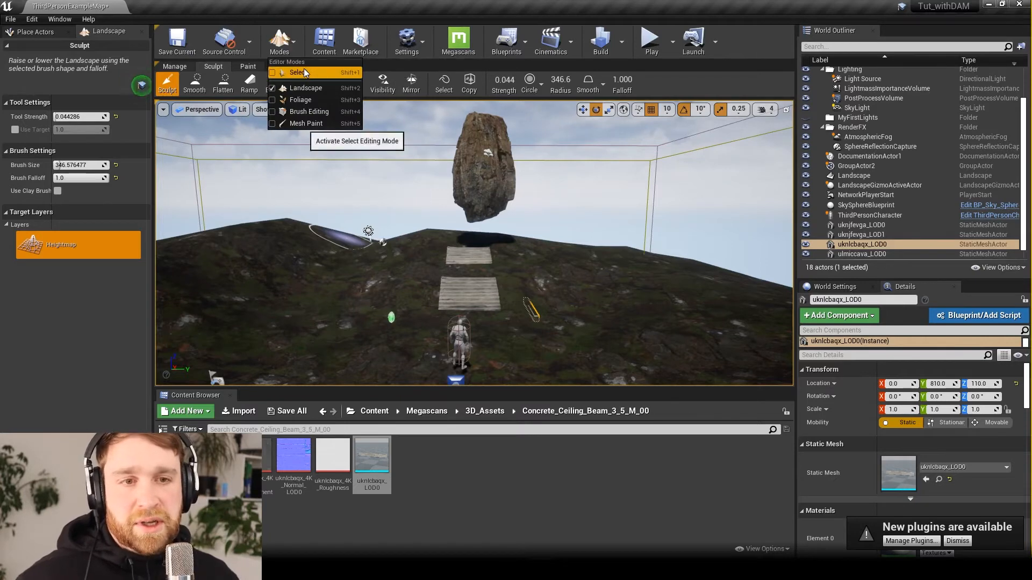
{"action": "left_click", "coordinate": [304, 86]}
{"action": "left_click_drag", "start_coordinate": [546, 270], "coordinate": [544, 256]}
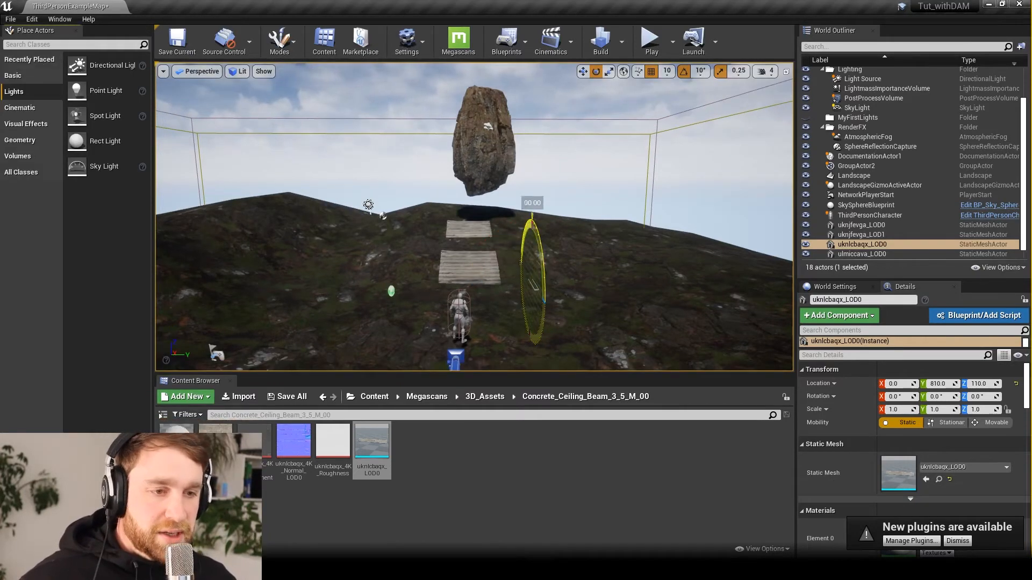
{"action": "key", "text": "ctrl+z"}
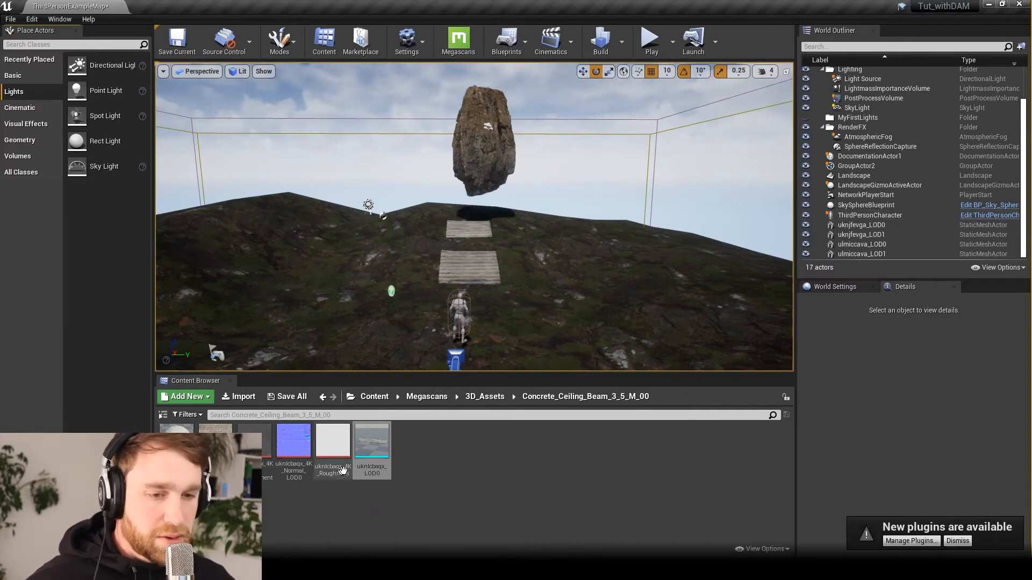
- Place the uknlcbaqx_LOD0 beam beside the lower staircase and stand it upright with a 90° Y rotation at X -100, Y 830, Z 310
{"action": "left_click_drag", "start_coordinate": [367, 450], "coordinate": [556, 324]}
{"action": "left_click_drag", "start_coordinate": [537, 286], "coordinate": [557, 304]}
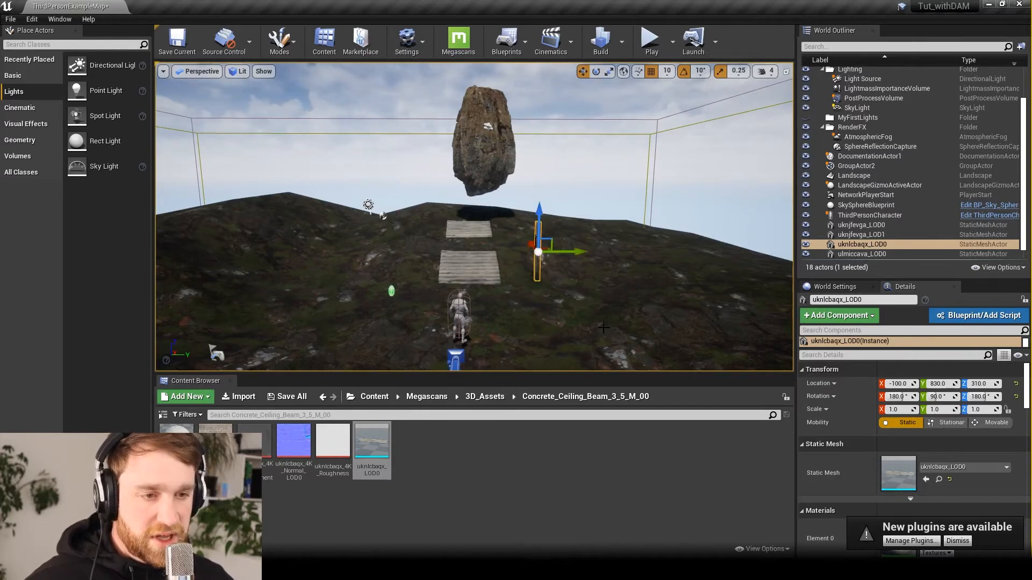
{"action": "left_click_drag", "start_coordinate": [603, 328], "coordinate": [505, 365], "text": "alt"}
{"action": "right_click_drag", "start_coordinate": [543, 318], "coordinate": [580, 323], "text": "alt"}
{"action": "left_click_drag", "start_coordinate": [485, 331], "coordinate": [476, 339], "text": "alt"}
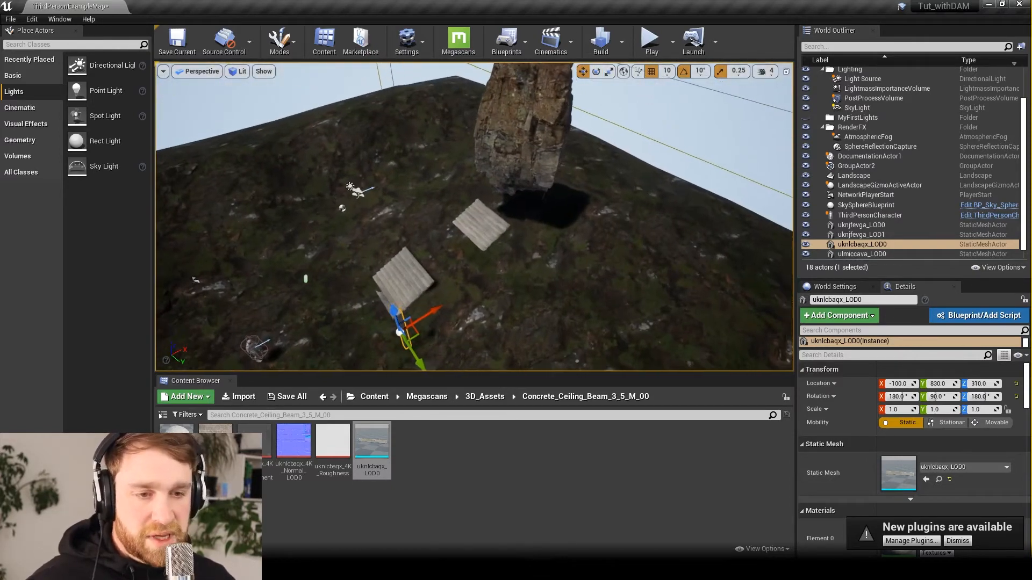
{"action": "mouse_move", "coordinate": [462, 248]}
{"action": "middle_mouse_down", "text": "alt"}
{"action": "mouse_move", "coordinate": [430, 309]}
{"action": "mouse_move", "coordinate": [425, 349]}
{"action": "mouse_move", "coordinate": [436, 266]}
{"action": "mouse_move", "coordinate": [461, 249]}
{"action": "middle_mouse_up", "text": "alt"}
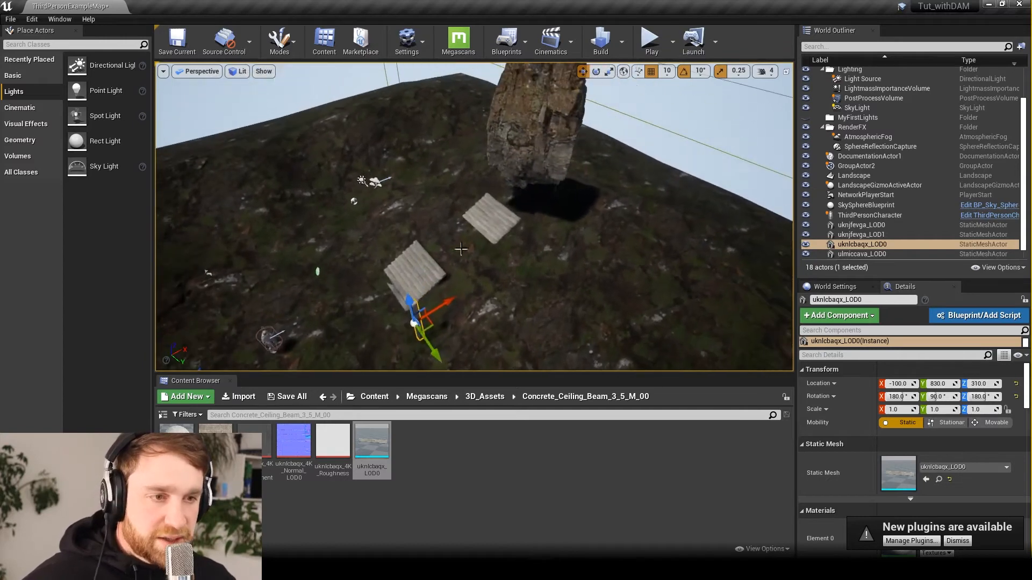
- Raise the floating cliff rock group to Z 1532.6406 and turn it to a Z rotation of about 290°
{"action": "left_click", "coordinate": [536, 157]}
{"action": "left_click_drag", "start_coordinate": [564, 107], "coordinate": [604, 99]}
{"action": "left_click_drag", "start_coordinate": [576, 195], "coordinate": [675, 139], "text": "alt"}
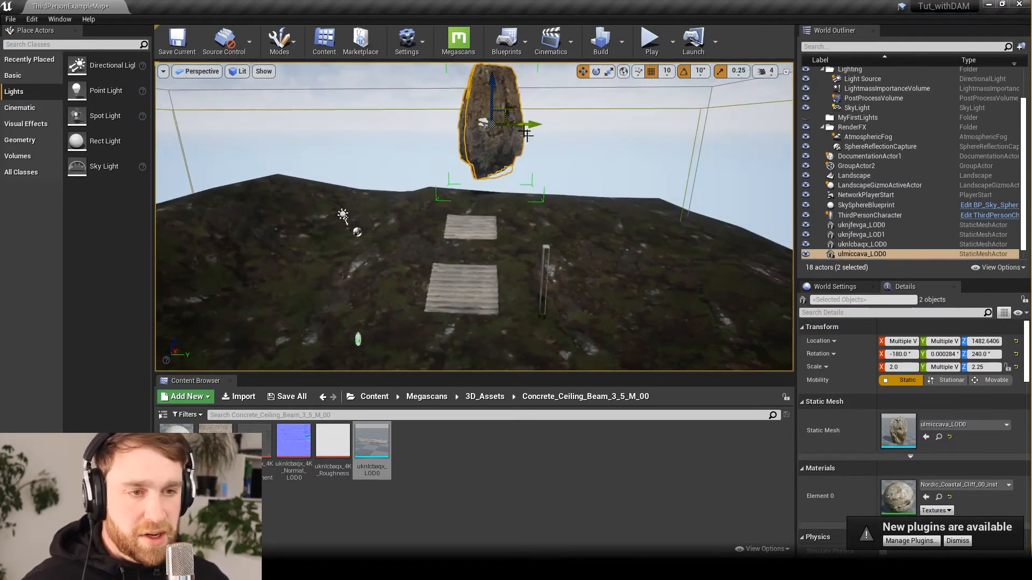
{"action": "left_click_drag", "start_coordinate": [489, 80], "coordinate": [493, 73]}
{"action": "mouse_move", "coordinate": [534, 119]}
{"action": "left_mouse_down"}
{"action": "mouse_move", "coordinate": [512, 119]}
{"action": "mouse_move", "coordinate": [530, 119]}
{"action": "left_mouse_up"}
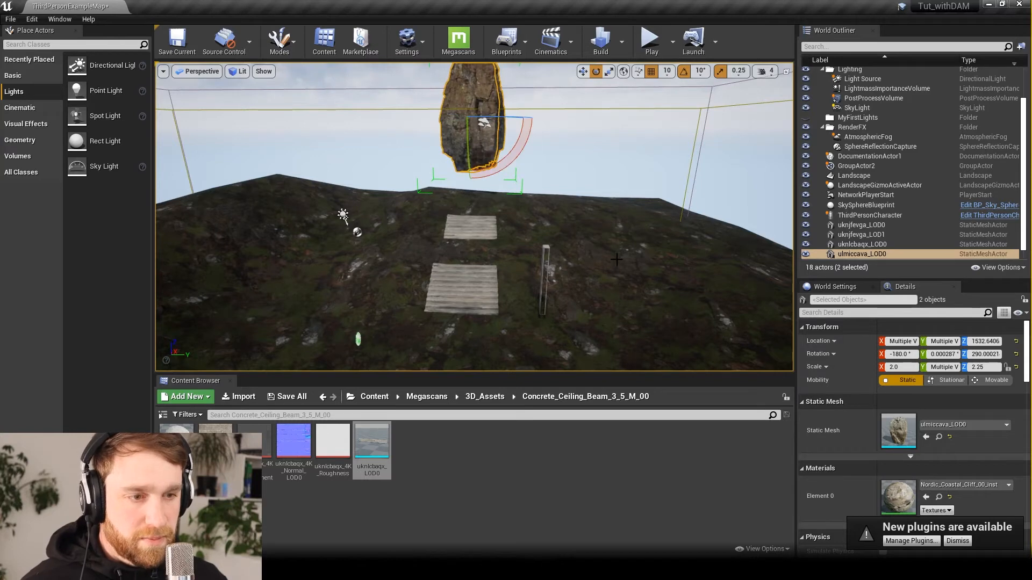
- Duplicate the upright concrete beam alongside the original, placing the copy at X -140
{"action": "left_click", "coordinate": [553, 264]}
{"action": "right_click_drag", "start_coordinate": [556, 269], "coordinate": [606, 264]}
{"action": "left_click", "coordinate": [645, 266]}
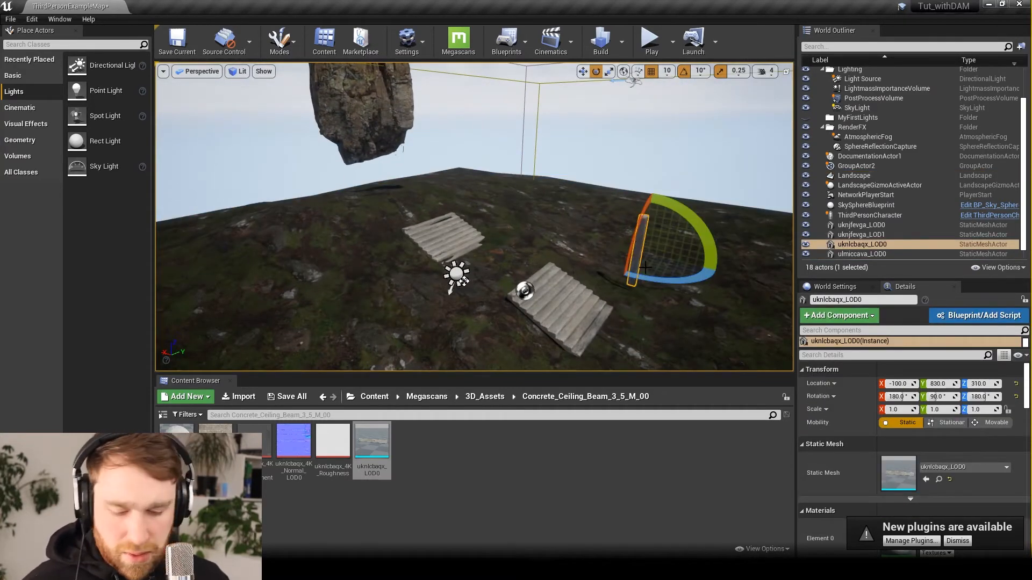
{"action": "key", "text": "f"}
{"action": "left_click_drag", "start_coordinate": [544, 269], "coordinate": [618, 287], "text": "alt"}
{"action": "key", "text": "w"}
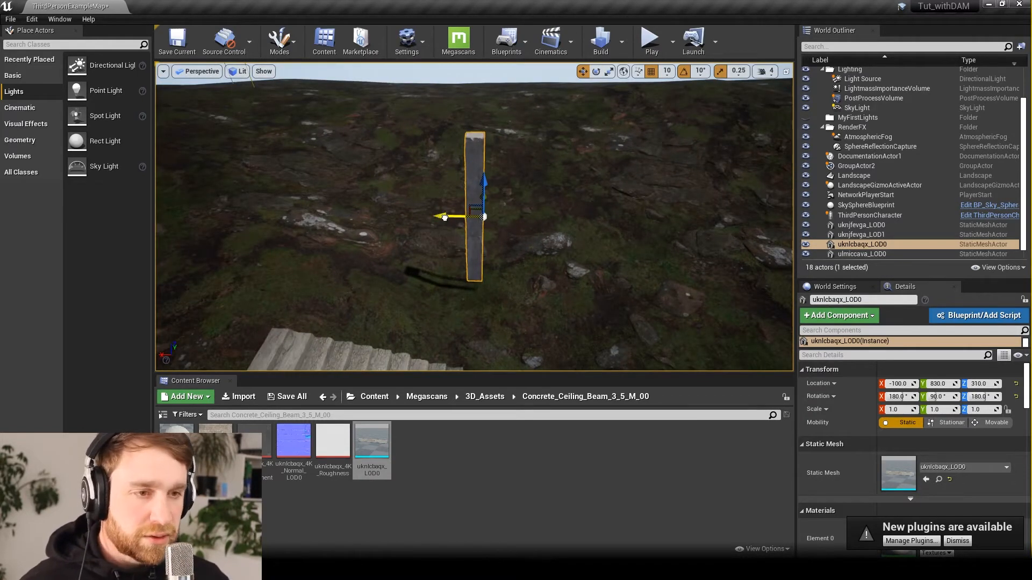
{"action": "left_click_drag", "start_coordinate": [445, 217], "coordinate": [462, 217], "text": "alt"}
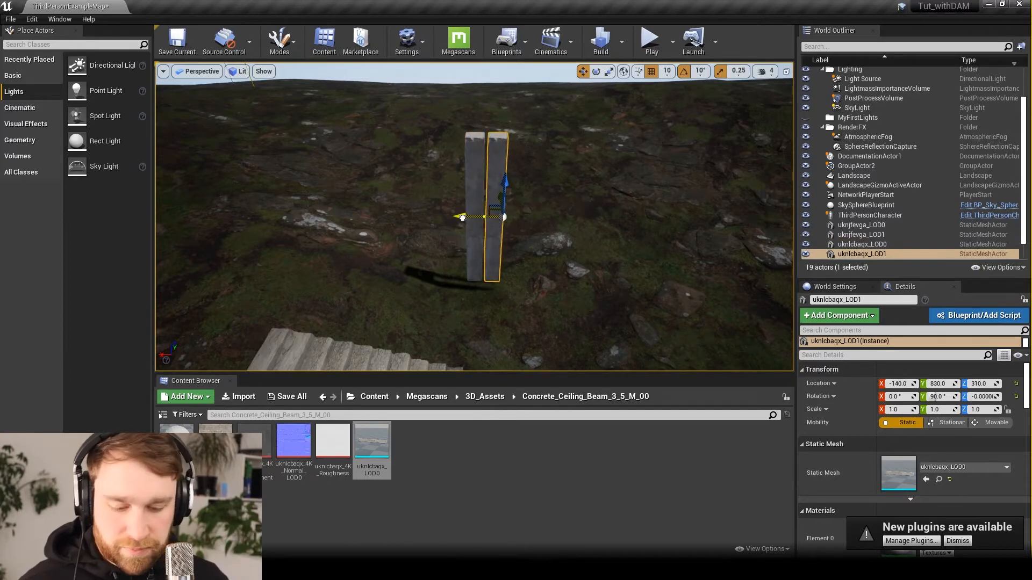
- Rotate the duplicated concrete beam about half a turn around its vertical axis beside the original
{"action": "key", "text": "e"}
{"action": "left_click_drag", "start_coordinate": [477, 251], "coordinate": [569, 255]}
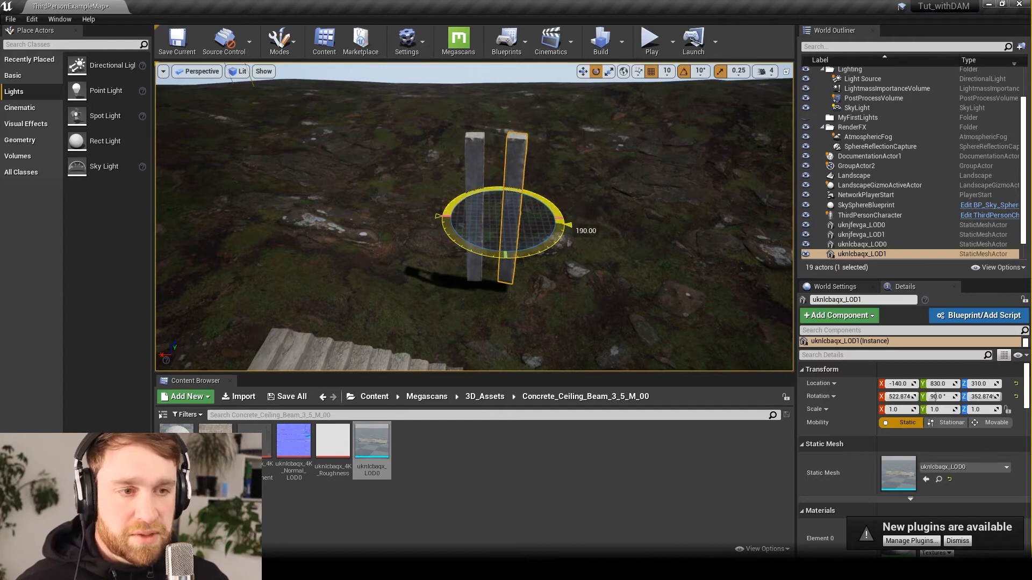
{"action": "key", "text": "w"}
{"action": "left_click_drag", "start_coordinate": [576, 217], "coordinate": [575, 312], "text": "alt"}
{"action": "mouse_move", "coordinate": [457, 221]}
{"action": "right_mouse_down"}
{"action": "mouse_move", "coordinate": [433, 226]}
{"action": "mouse_move", "coordinate": [442, 225]}
{"action": "right_mouse_up"}
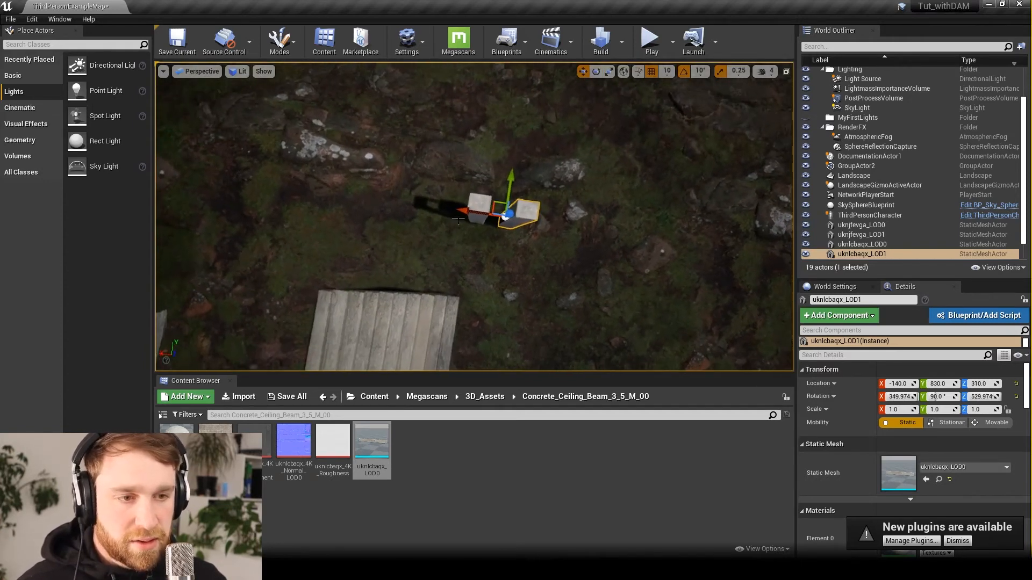
{"action": "mouse_move", "coordinate": [556, 236]}
{"action": "left_mouse_down", "text": "alt"}
{"action": "mouse_move", "coordinate": [560, 156]}
{"action": "mouse_move", "coordinate": [556, 236]}
{"action": "left_mouse_up", "text": "alt"}
- Select both upright concrete beams and group them
{"action": "left_click", "coordinate": [504, 151], "text": "ctrl"}
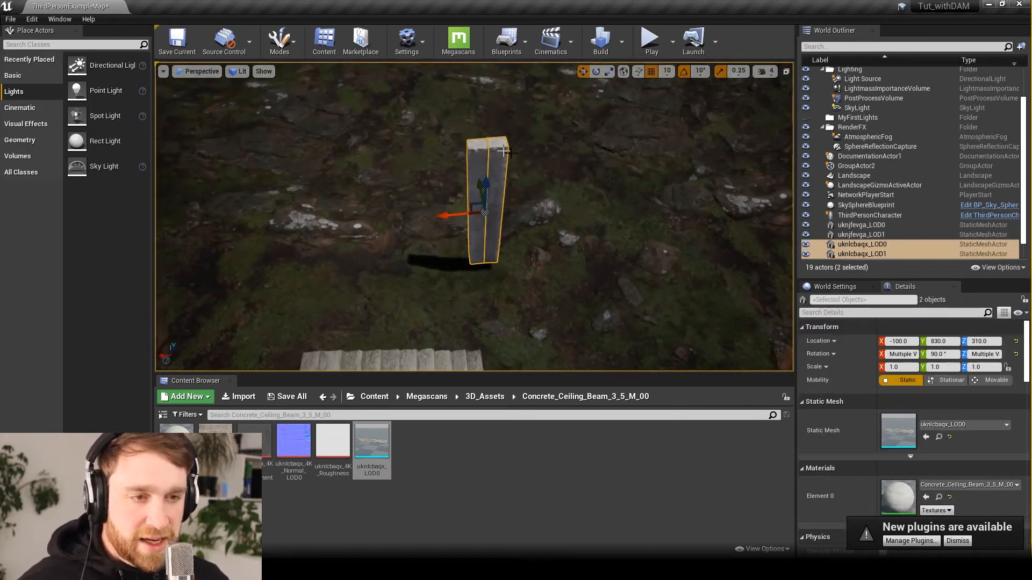
{"action": "left_click_drag", "start_coordinate": [559, 183], "coordinate": [535, 224], "text": "alt"}
{"action": "key", "text": "ctrl+g"}
- Move the grouped beam pair up the hill beside the floating rock, to X 1240, Y 830, Z 570
{"action": "scroll", "coordinate": [534, 223], "scroll_direction": "down", "scroll_amount": 5}
{"action": "mouse_move", "coordinate": [473, 306]}
{"action": "right_mouse_down"}
{"action": "mouse_move", "coordinate": [462, 301]}
{"action": "mouse_move", "coordinate": [466, 287]}
{"action": "right_mouse_up"}
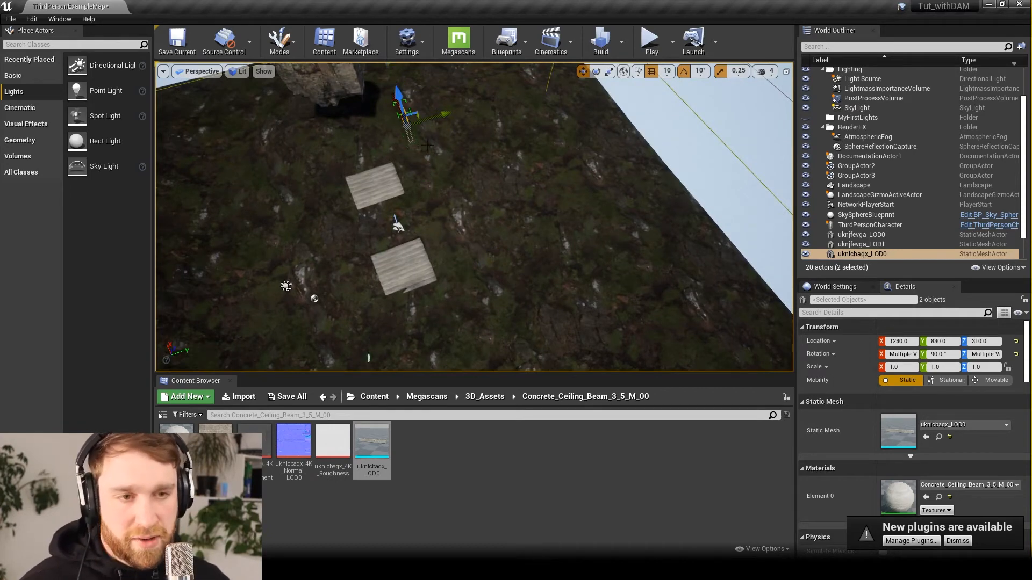
{"action": "left_click_drag", "start_coordinate": [427, 145], "coordinate": [474, 238], "text": "alt"}
{"action": "scroll", "coordinate": [468, 239], "scroll_direction": "up", "scroll_amount": 3}
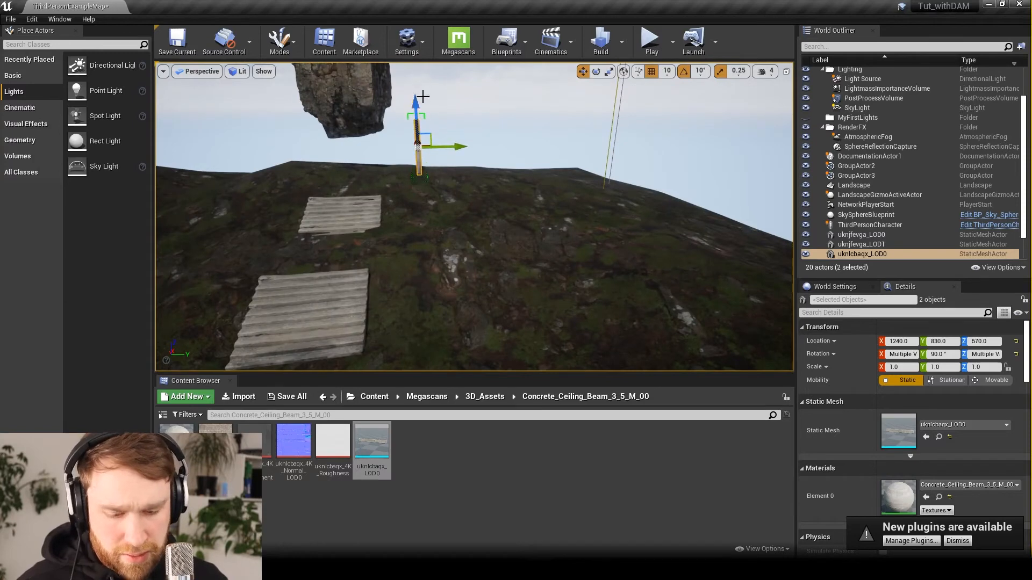
{"action": "left_click", "coordinate": [409, 158]}
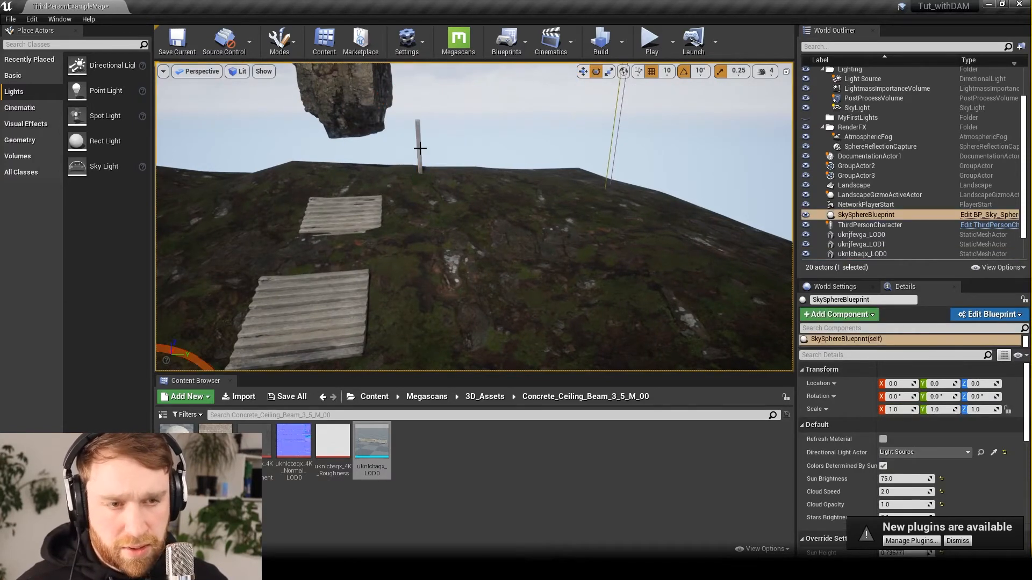
{"action": "key", "text": "ctrl+z"}
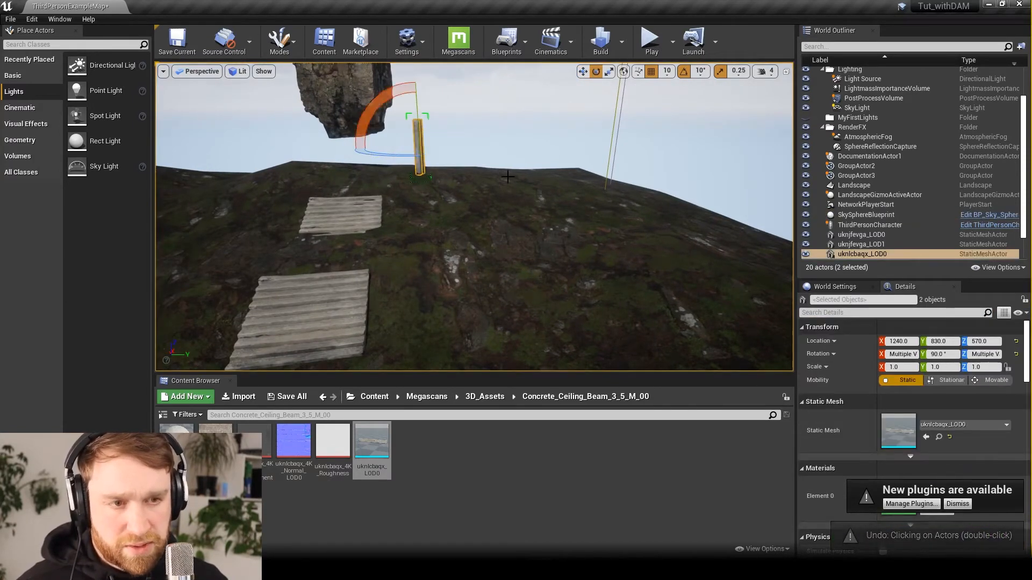
- Raise the grouped beam pair beside the floating rock to Z 610
{"action": "right_click_drag", "start_coordinate": [508, 177], "coordinate": [457, 188]}
{"action": "key", "text": "f"}
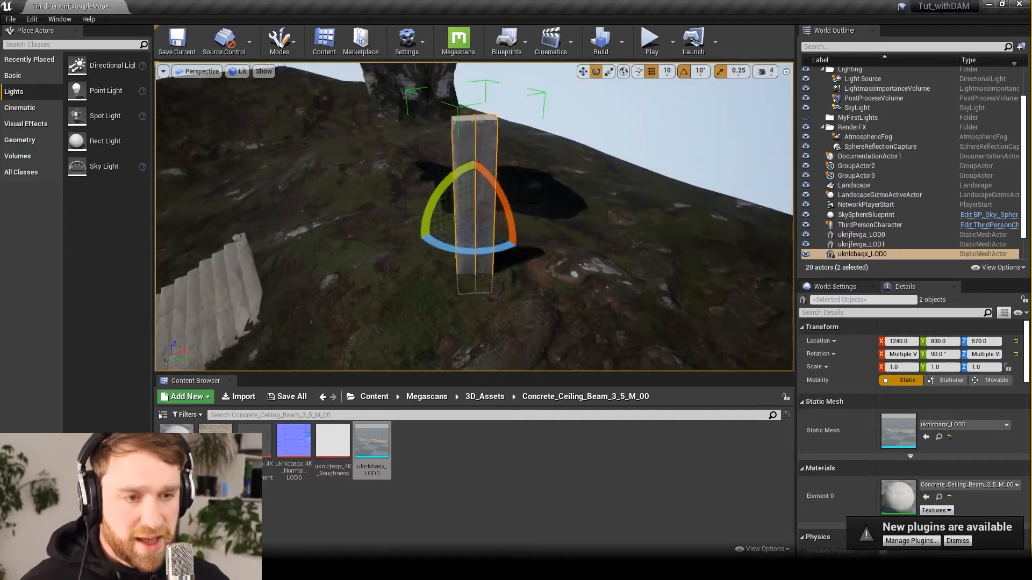
{"action": "left_click_drag", "start_coordinate": [500, 242], "coordinate": [538, 200], "text": "alt"}
{"action": "key", "text": "w"}
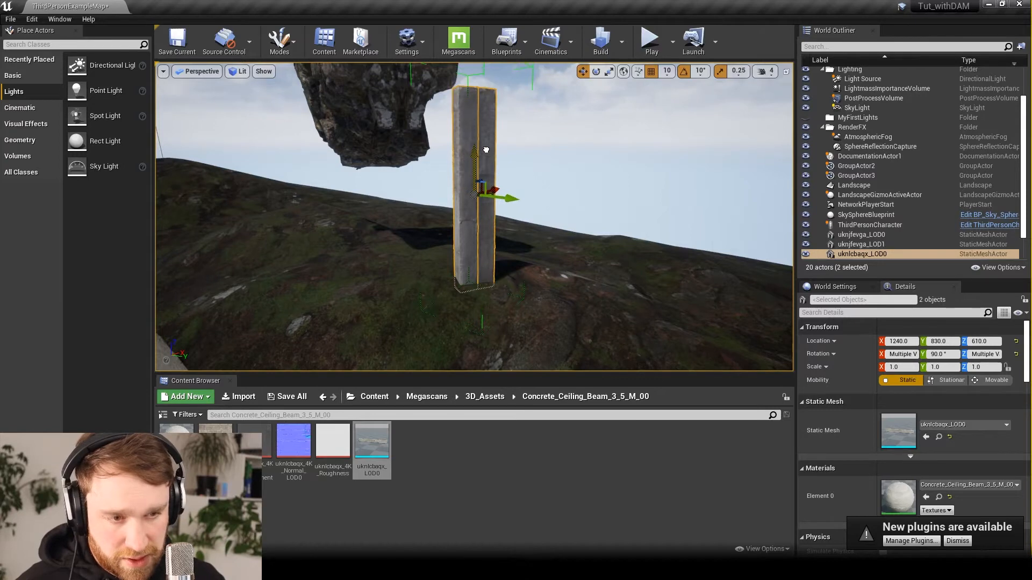
- Duplicate the beam pair on the rock's opposite side at X 1240, Y -80, Z 590, and rotate the copy around its vertical axis
{"action": "left_click_drag", "start_coordinate": [508, 187], "coordinate": [383, 214], "text": "alt"}
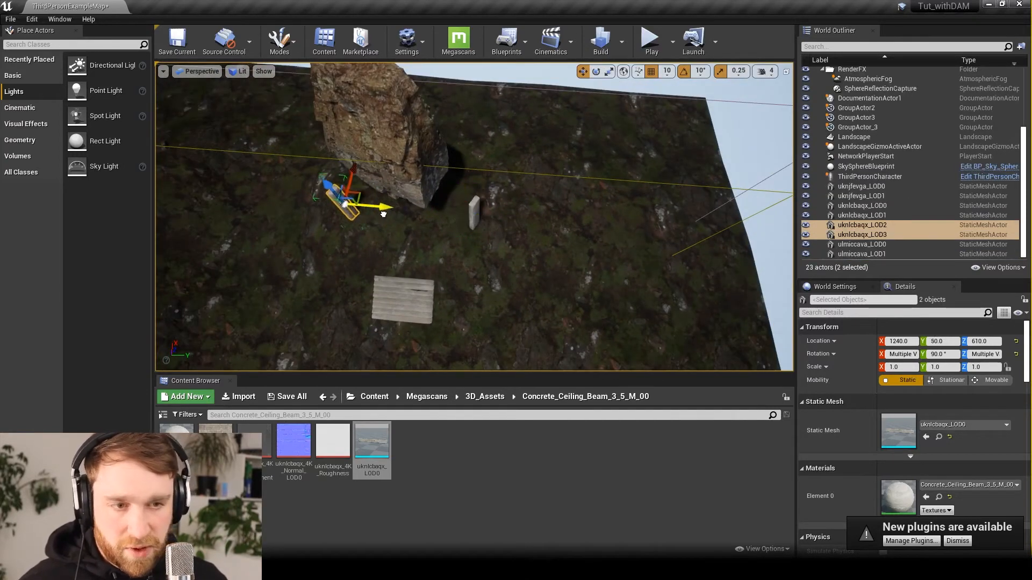
{"action": "mouse_move", "coordinate": [368, 283]}
{"action": "left_mouse_down", "text": "alt"}
{"action": "mouse_move", "coordinate": [345, 250]}
{"action": "mouse_move", "coordinate": [340, 260]}
{"action": "mouse_move", "coordinate": [363, 282]}
{"action": "left_mouse_up", "text": "alt"}
{"action": "right_click_drag", "start_coordinate": [344, 242], "coordinate": [356, 242]}
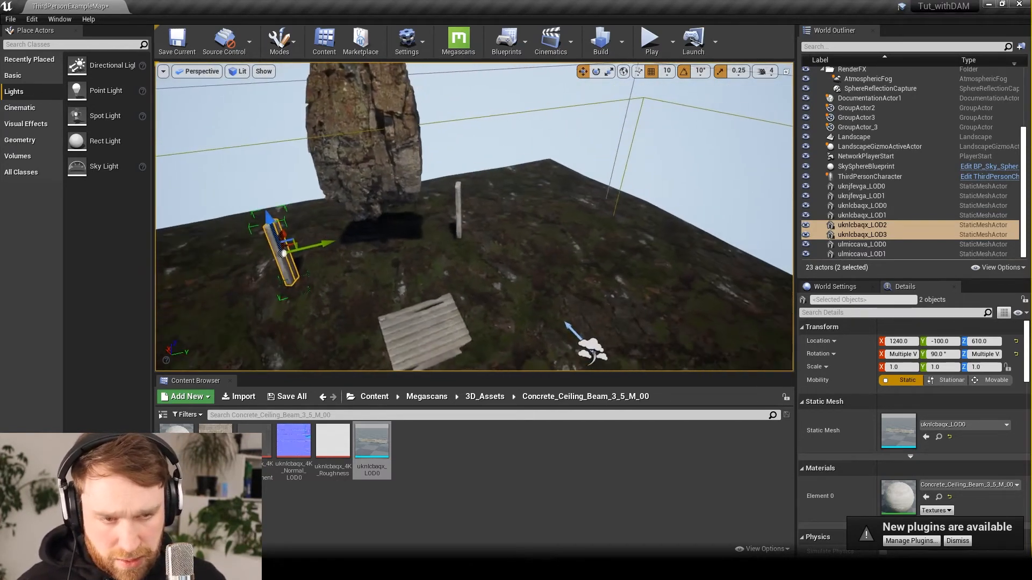
{"action": "key", "text": "e"}
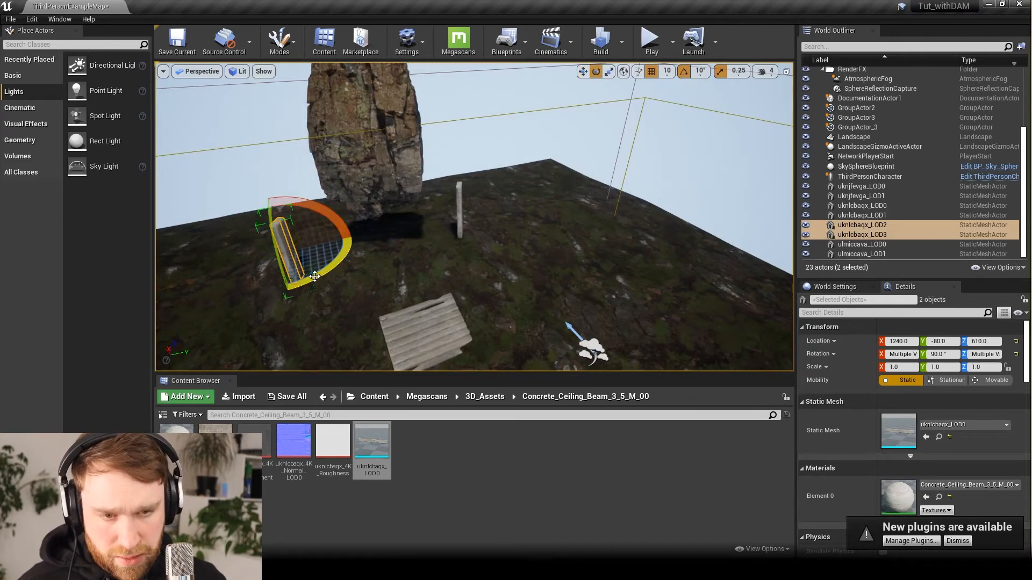
{"action": "left_click_drag", "start_coordinate": [317, 275], "coordinate": [326, 271]}
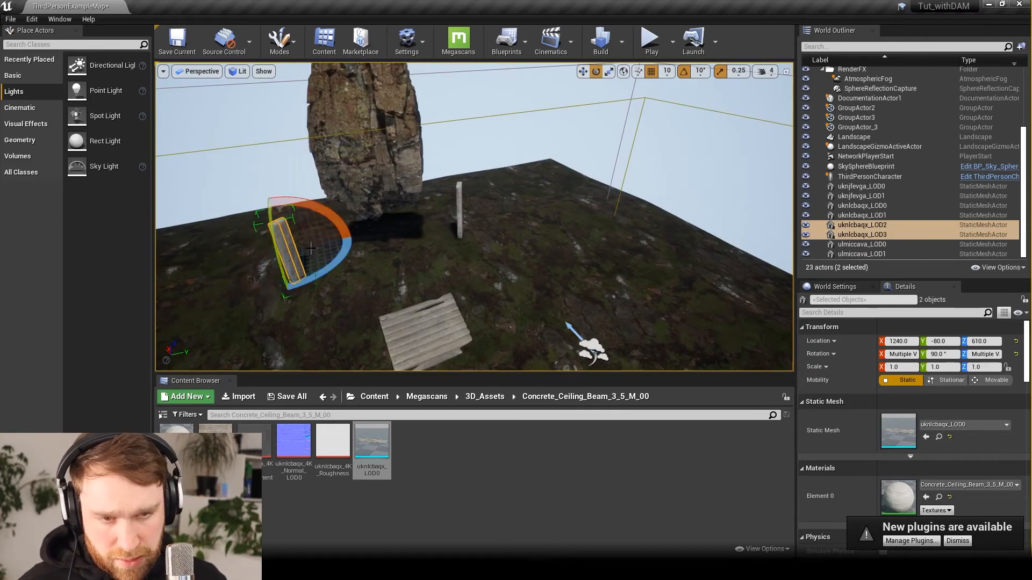
{"action": "key", "text": "w"}
{"action": "right_click_drag", "start_coordinate": [429, 243], "coordinate": [512, 352]}
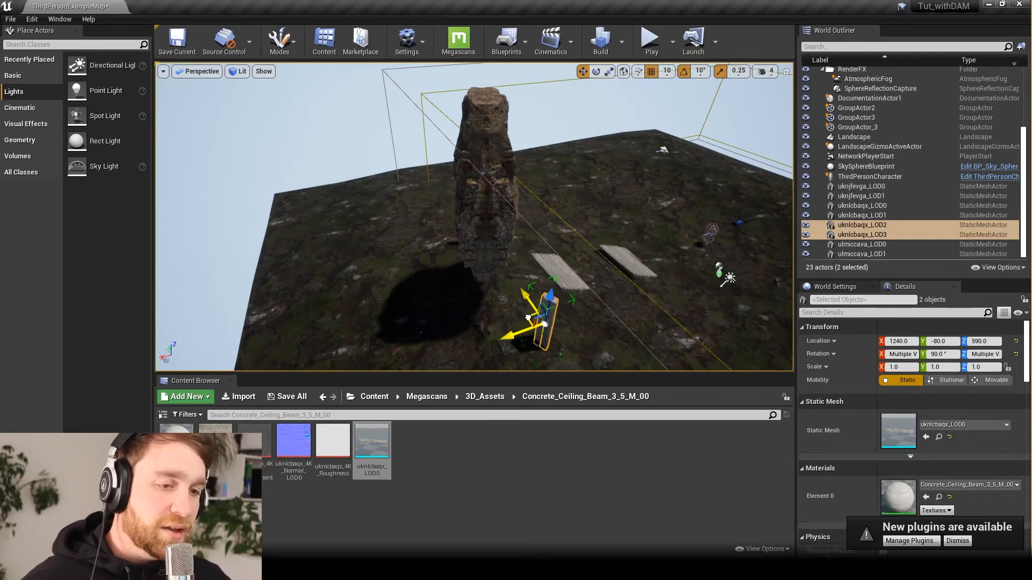
- Duplicate the beam pair behind the floating rock at X 1790, Y 410, and lower the copy to Z 460
{"action": "left_click_drag", "start_coordinate": [529, 318], "coordinate": [375, 278], "text": "alt"}
{"action": "key", "text": "f"}
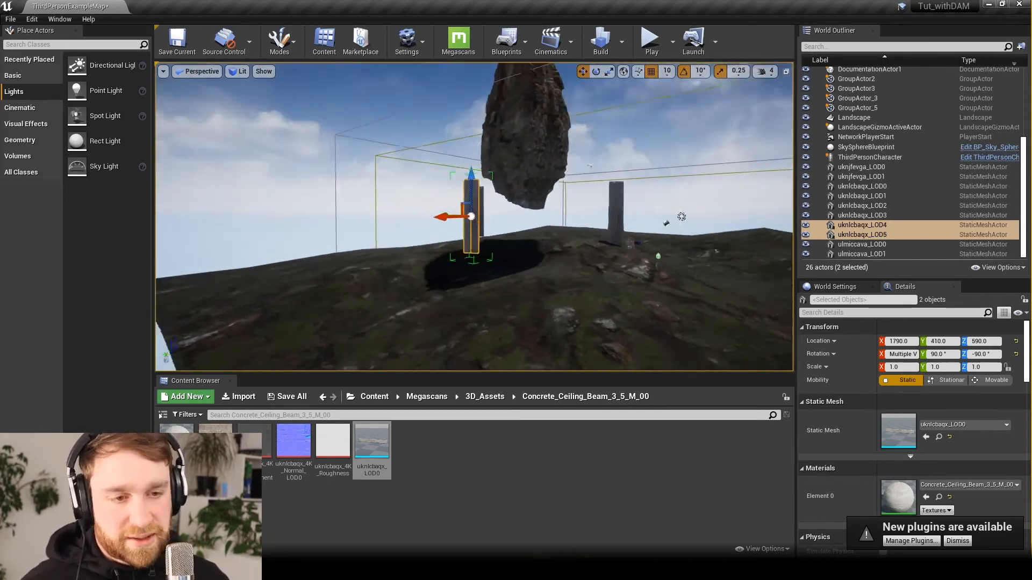
{"action": "right_click_drag", "start_coordinate": [454, 323], "coordinate": [489, 323]}
{"action": "key", "text": "a"}
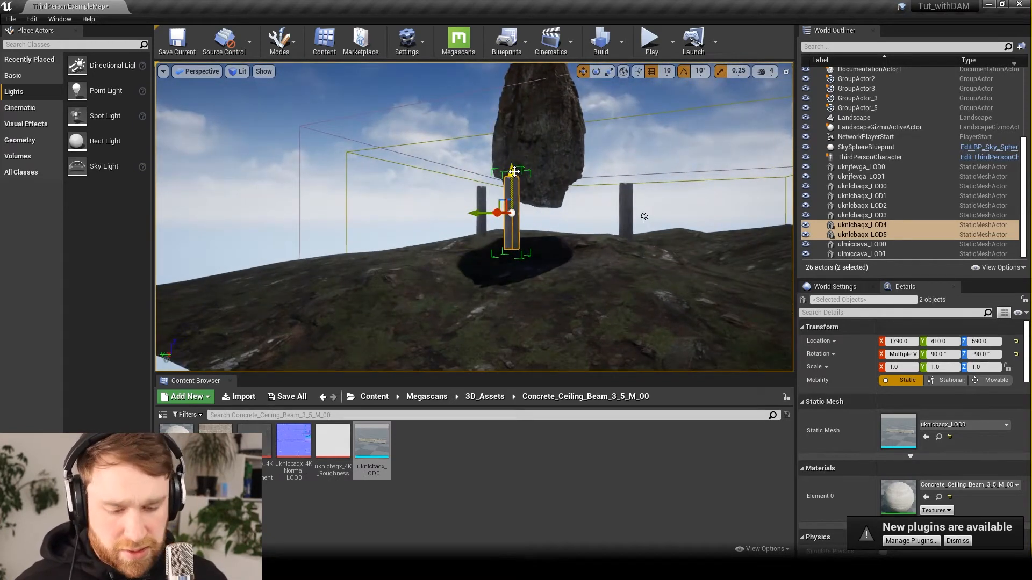
{"action": "left_click_drag", "start_coordinate": [514, 171], "coordinate": [520, 202]}
- Duplicate the rear beam pair beside the upper staircase at X 860, Y 710, Z 460, and rotate the copy around its vertical axis
{"action": "left_click_drag", "start_coordinate": [647, 251], "coordinate": [492, 252], "text": "alt"}
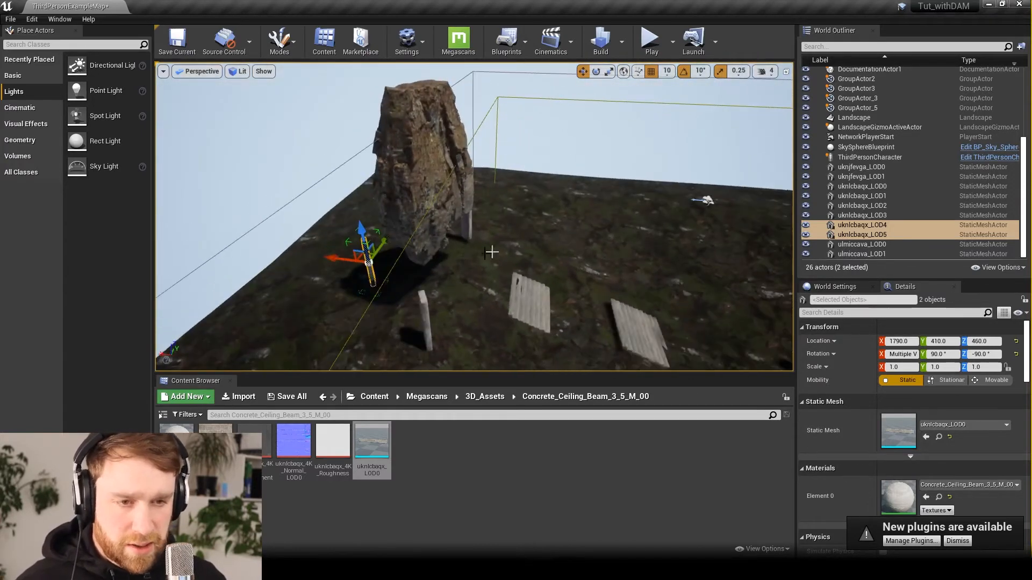
{"action": "left_click_drag", "start_coordinate": [375, 294], "coordinate": [515, 229], "text": "alt"}
{"action": "left_click_drag", "start_coordinate": [596, 290], "coordinate": [430, 293], "text": "alt"}
{"action": "key", "text": "e"}
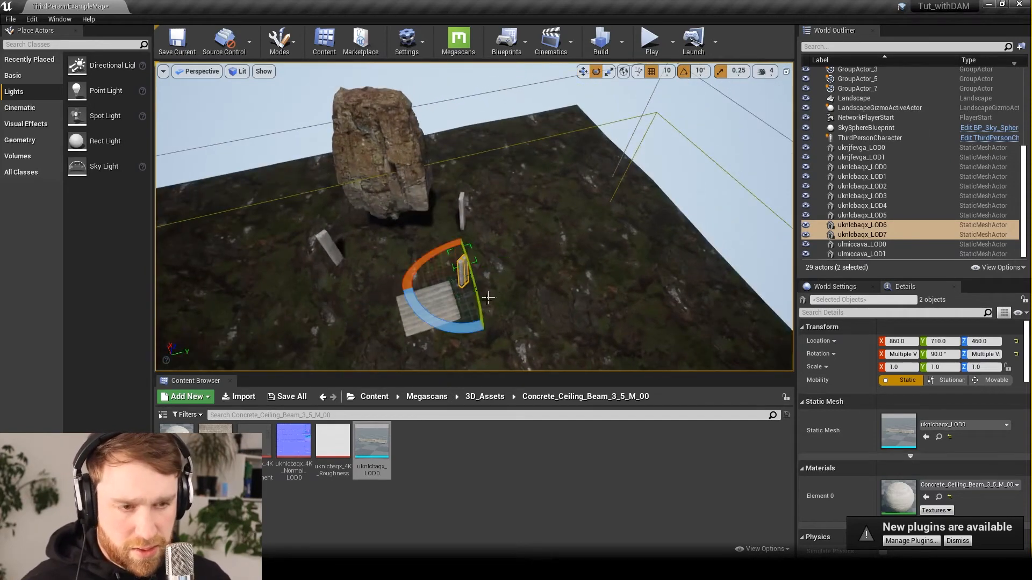
{"action": "left_click_drag", "start_coordinate": [466, 325], "coordinate": [510, 323]}
{"action": "key", "text": "w"}
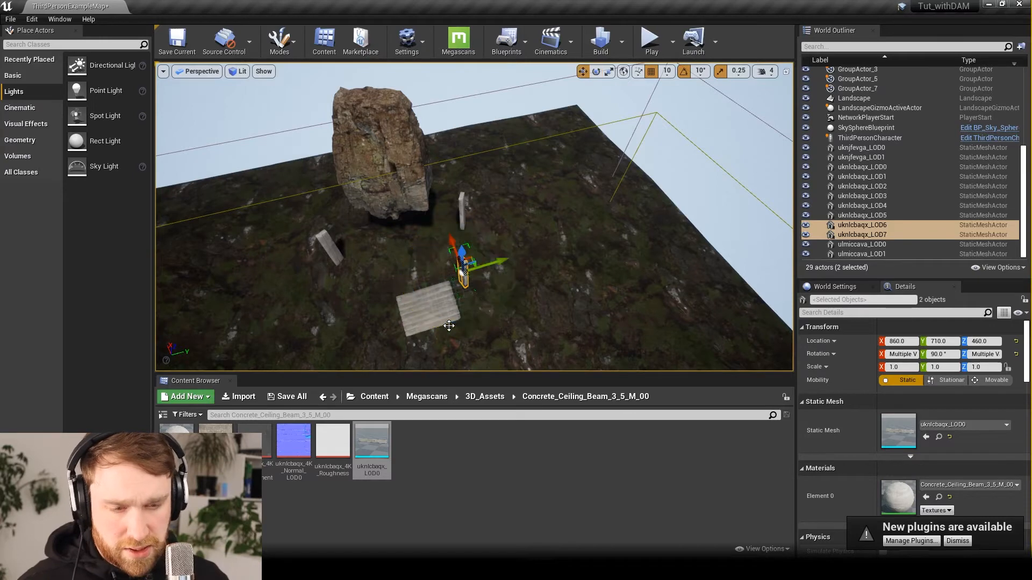
- Duplicate the staircase beam pair on the other side of the stairs, and shift the pair at Y -80 to X 1270, Y -50
{"action": "left_click_drag", "start_coordinate": [494, 260], "coordinate": [382, 315], "text": "alt"}
{"action": "left_click", "coordinate": [332, 271]}
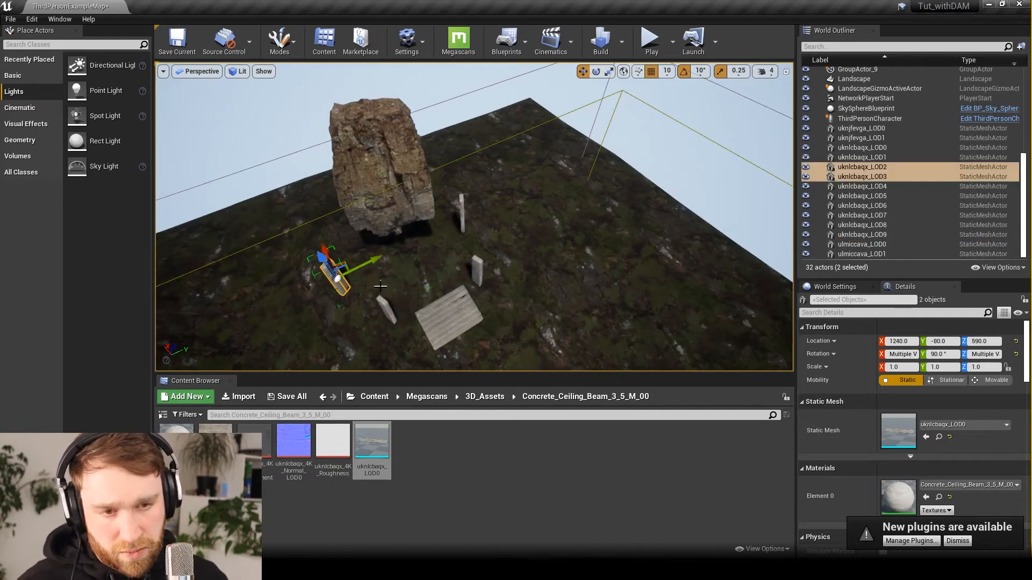
{"action": "left_click_drag", "start_coordinate": [331, 270], "coordinate": [467, 340], "text": "alt"}
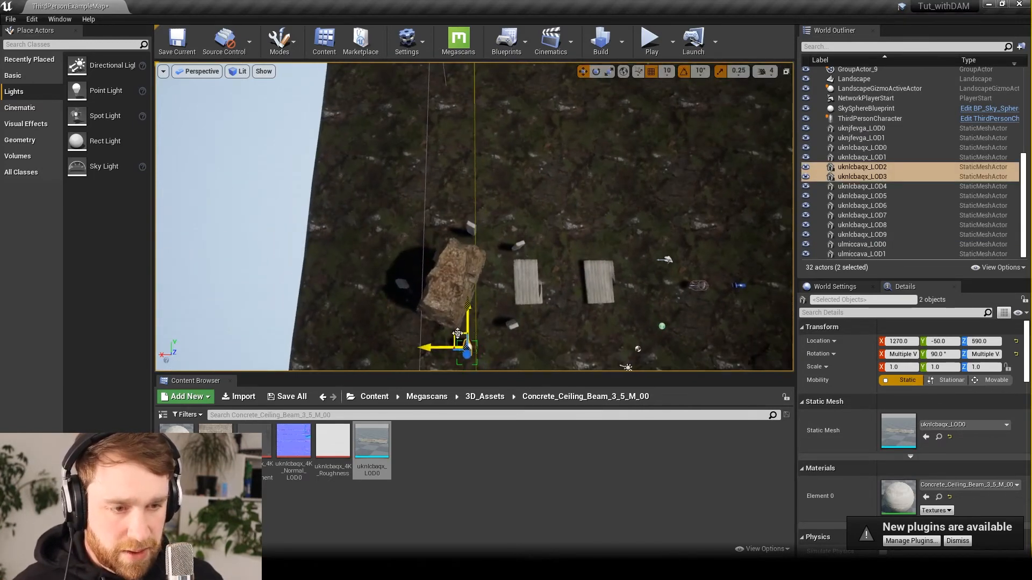
- Shift the first beam pair to X 1280, Y 850, and duplicate pairs behind the rock at X 1600, Y 720 and X 1600, Y 10
{"action": "left_click", "coordinate": [470, 228]}
{"action": "left_click_drag", "start_coordinate": [461, 220], "coordinate": [426, 305]}
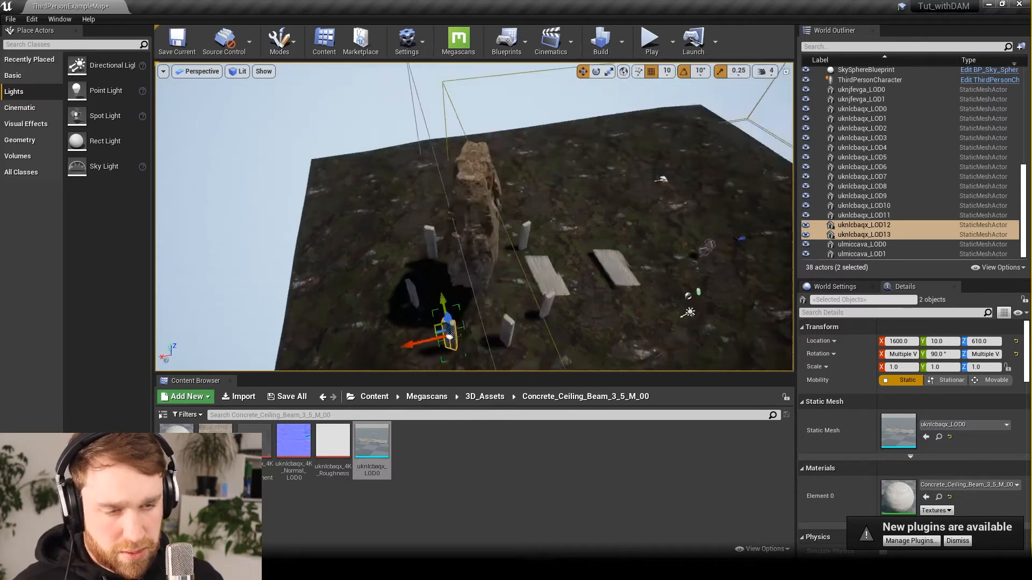
- Lower the two new rear beam pairs into the terrain, the one at Y 10 to Z 570 and the one at Y 720 to Z 530
{"action": "left_click_drag", "start_coordinate": [426, 305], "coordinate": [559, 242], "text": "alt"}
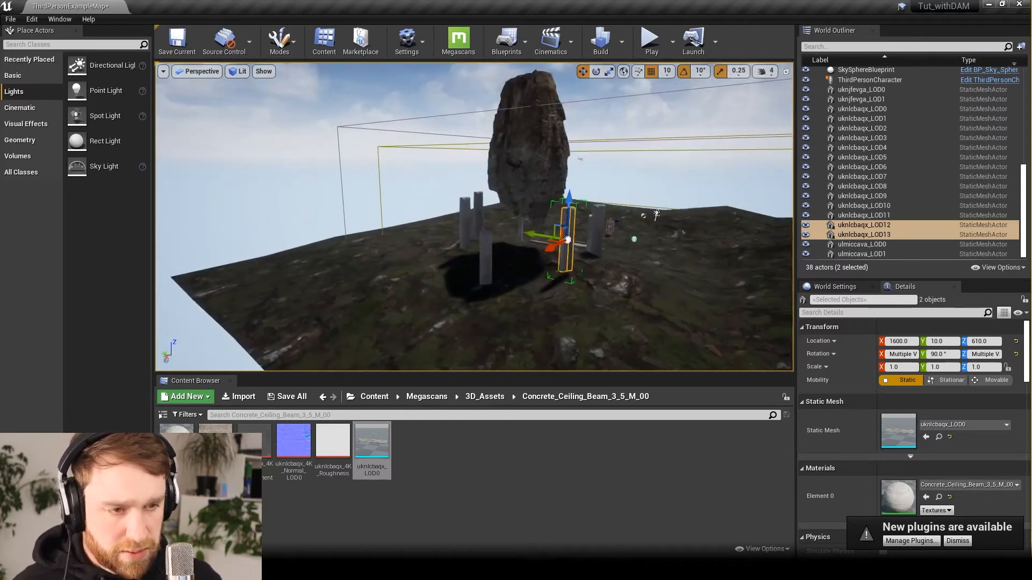
{"action": "left_click_drag", "start_coordinate": [571, 202], "coordinate": [571, 209]}
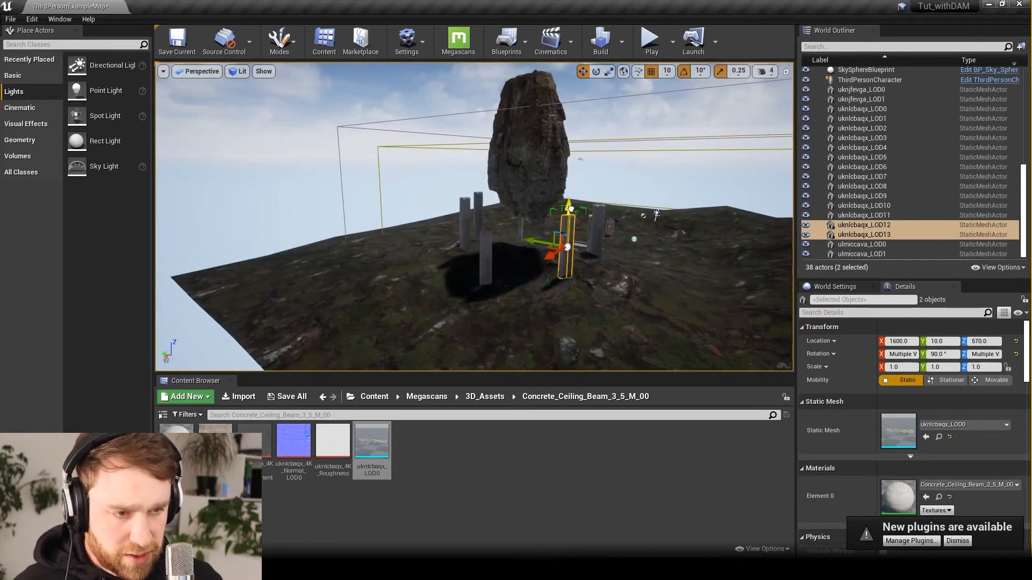
{"action": "left_click", "coordinate": [474, 208]}
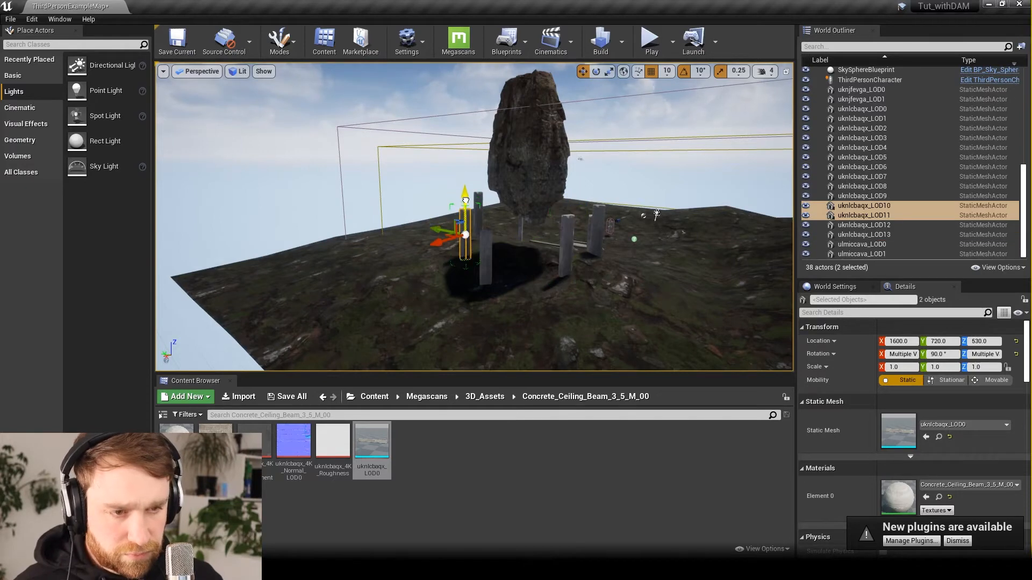
- Rotate the rear beam pair at X 1600, Y 10 around its vertical axis
{"action": "key", "text": "e"}
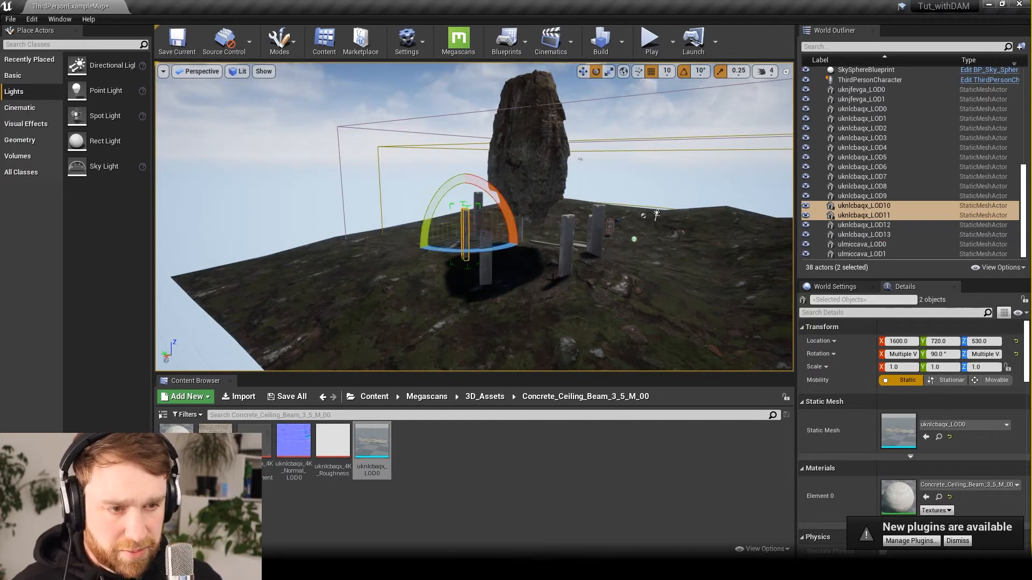
{"action": "left_click_drag", "start_coordinate": [568, 274], "coordinate": [564, 255], "text": "alt"}
{"action": "left_click", "coordinate": [533, 268]}
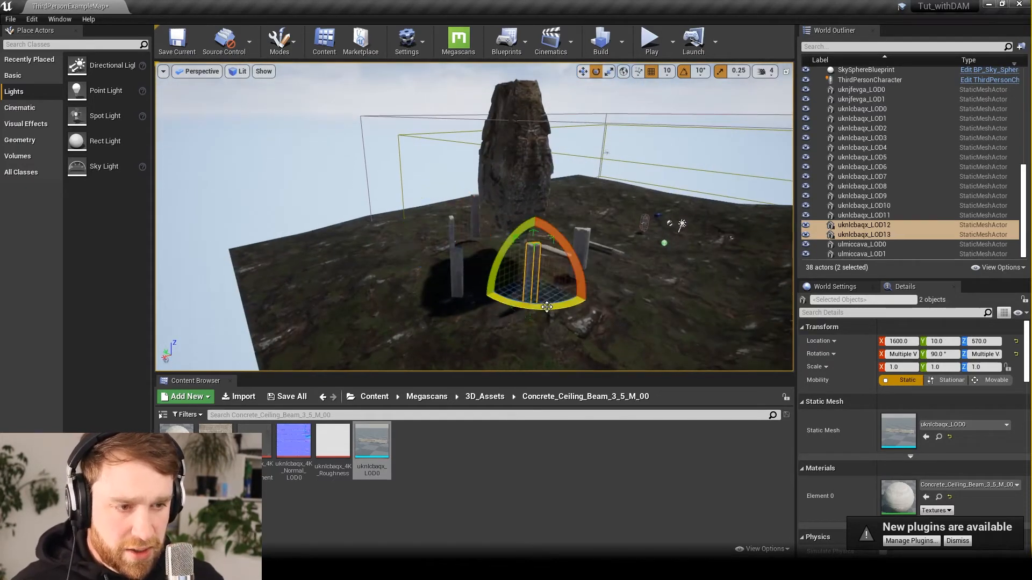
{"action": "left_click_drag", "start_coordinate": [545, 306], "coordinate": [409, 248]}
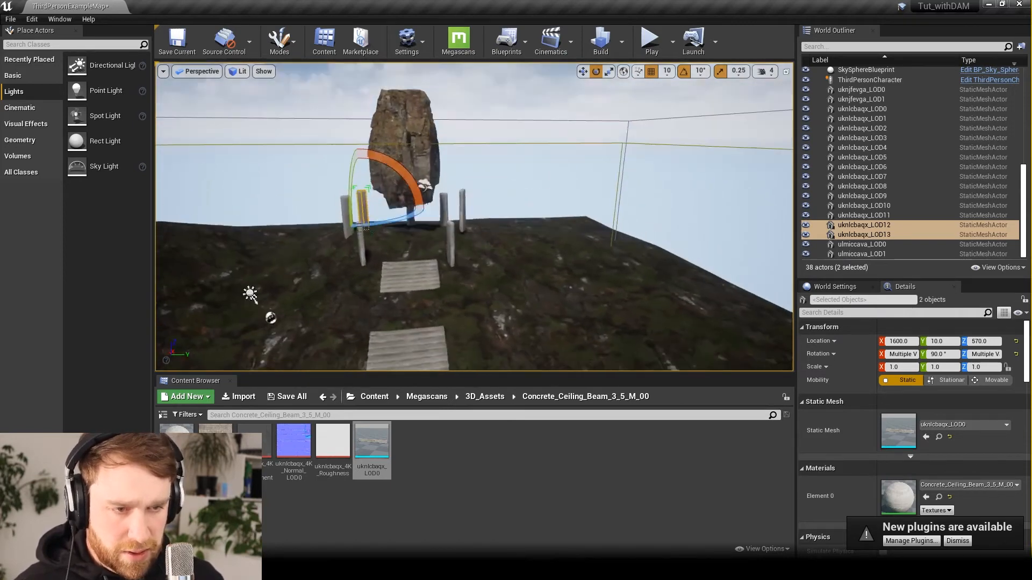
- Rotate the beam pair at X 1280, Y 850 around its vertical axis
{"action": "left_click", "coordinate": [461, 201]}
{"action": "left_click_drag", "start_coordinate": [412, 204], "coordinate": [387, 211]}
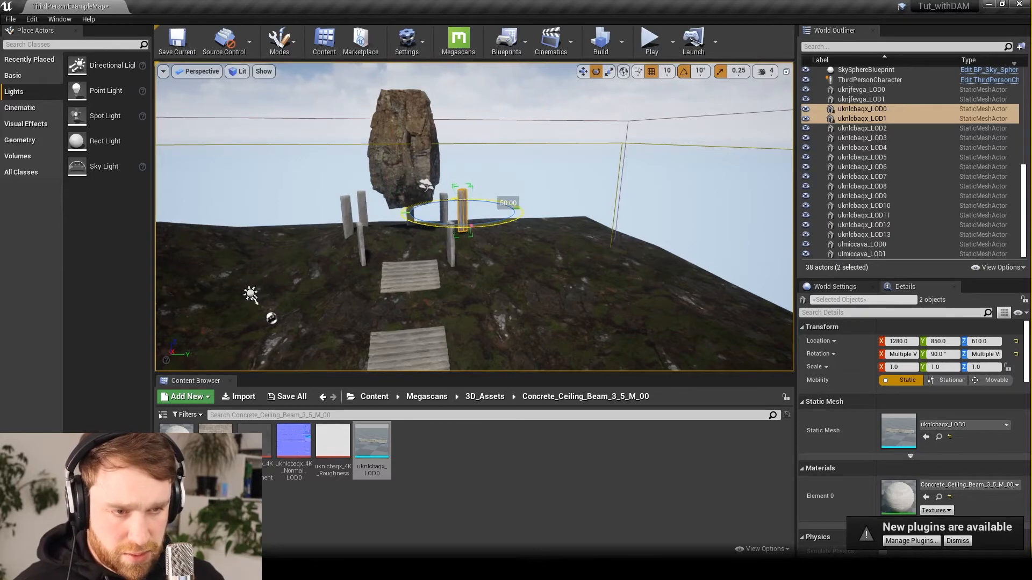
{"action": "left_click_drag", "start_coordinate": [508, 203], "coordinate": [534, 210]}
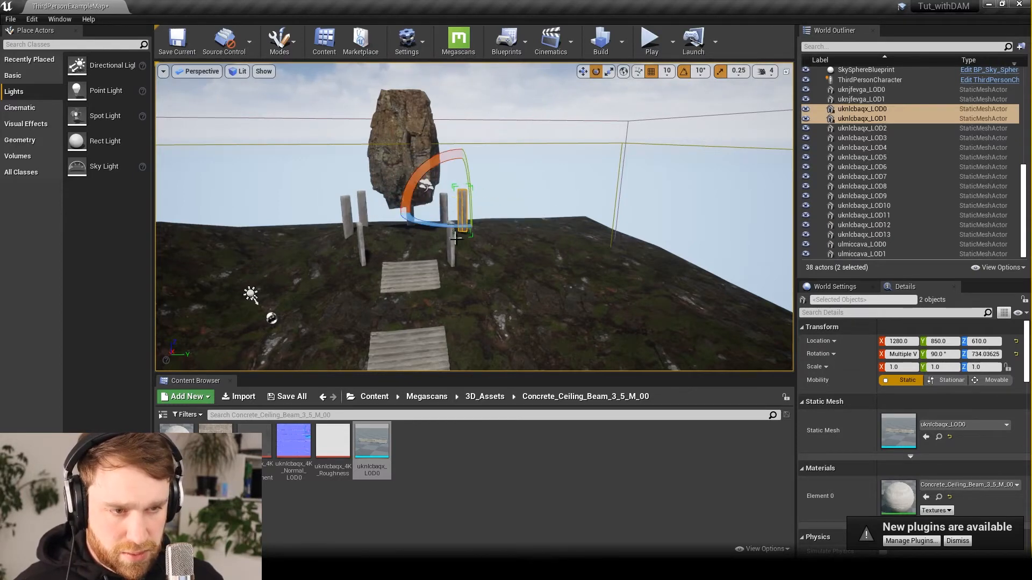
- Lower the beam pair at X 1280, Y 850 into the hilltop to Z 570
{"action": "mouse_move", "coordinate": [490, 264]}
{"action": "right_mouse_down"}
{"action": "mouse_move", "coordinate": [494, 278]}
{"action": "mouse_move", "coordinate": [501, 272]}
{"action": "right_mouse_up"}
{"action": "key", "text": "w"}
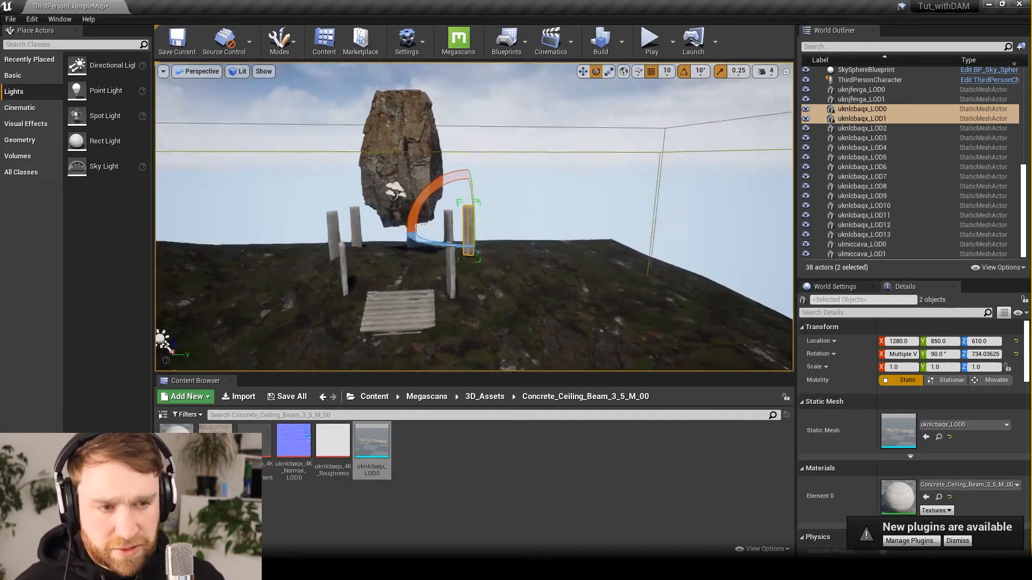
{"action": "mouse_move", "coordinate": [501, 271]}
{"action": "left_mouse_down", "text": "alt"}
{"action": "mouse_move", "coordinate": [564, 249]}
{"action": "mouse_move", "coordinate": [513, 269]}
{"action": "left_mouse_up", "text": "alt"}
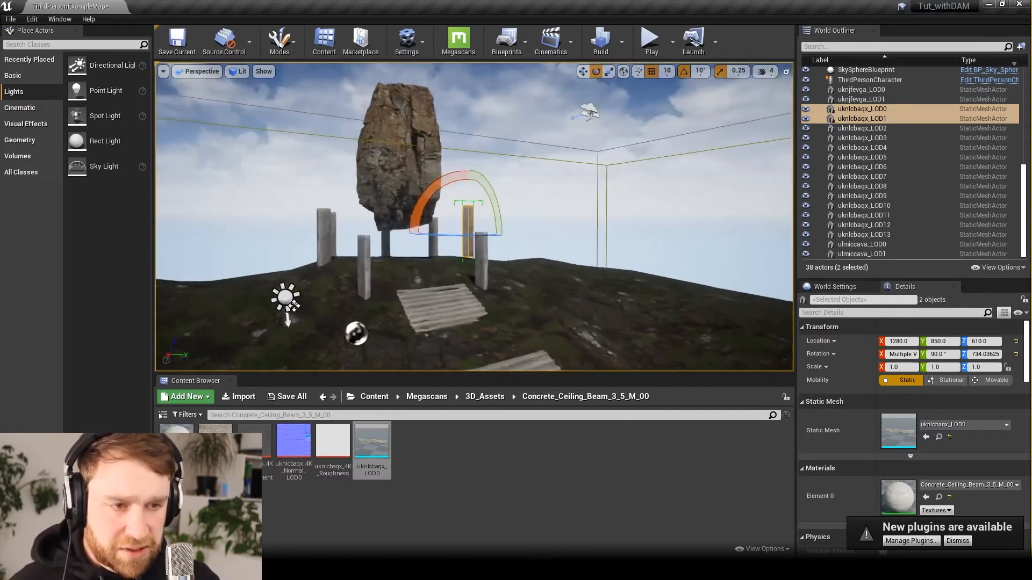
{"action": "key", "text": "w"}
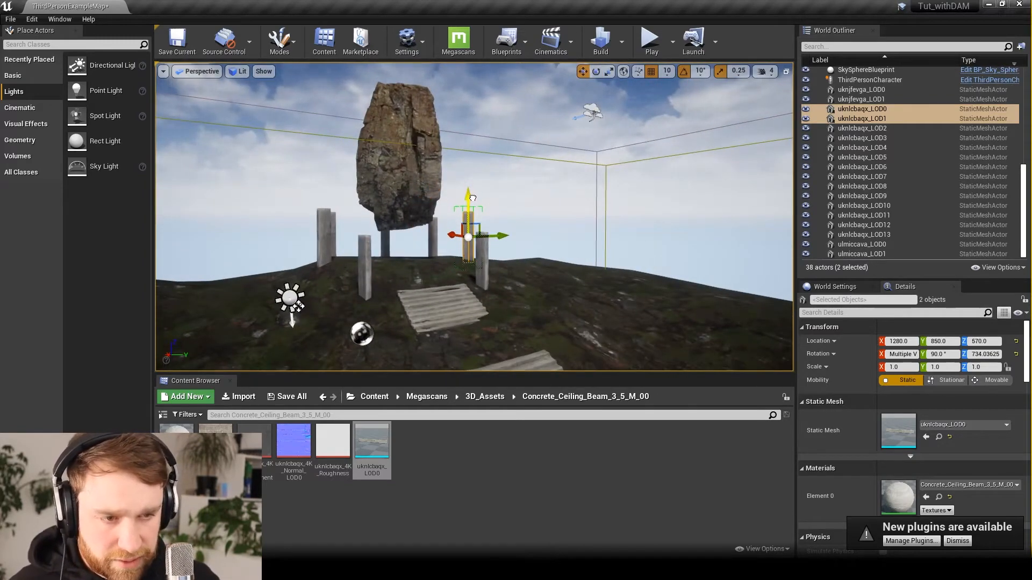
- Check the beam circle from the staircase side and return to the Megascans 3D_Assets folder
{"action": "left_click_drag", "start_coordinate": [560, 237], "coordinate": [649, 235], "text": "alt"}
{"action": "right_click_drag", "start_coordinate": [517, 285], "coordinate": [499, 275]}
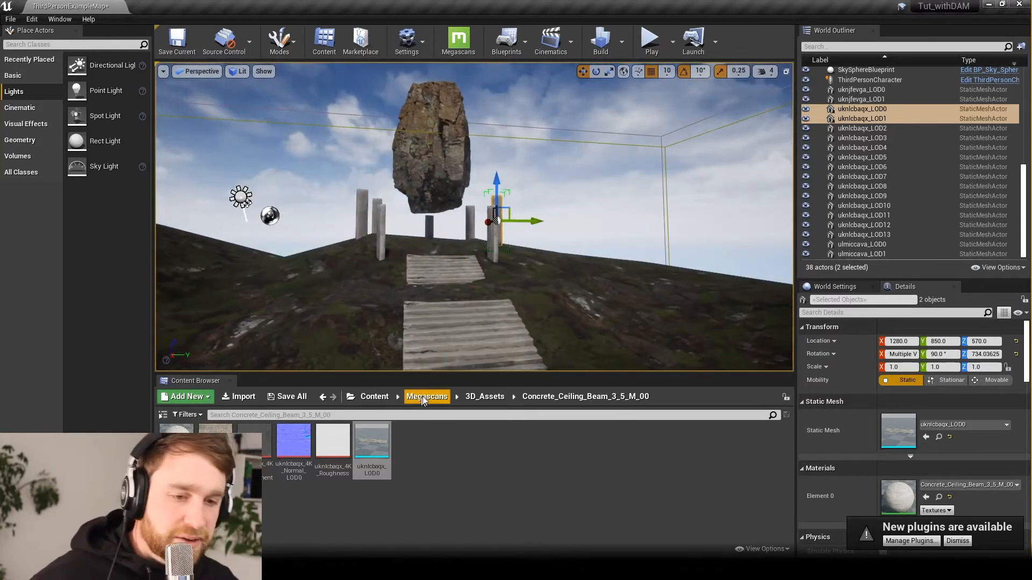
{"action": "left_click", "coordinate": [476, 401]}
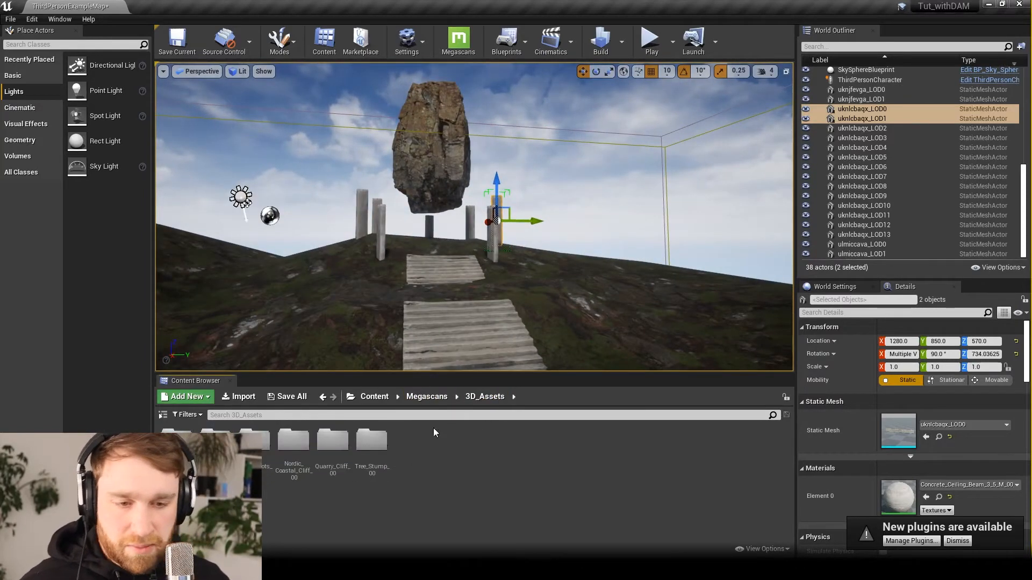
- Place the Quarry_Cliff_00 mesh uchudhida_LOD0 on the terrain beside the beams at X 1070, Y -300, Z 310
{"action": "left_click", "coordinate": [322, 467]}
{"action": "double_click", "coordinate": [322, 466]}
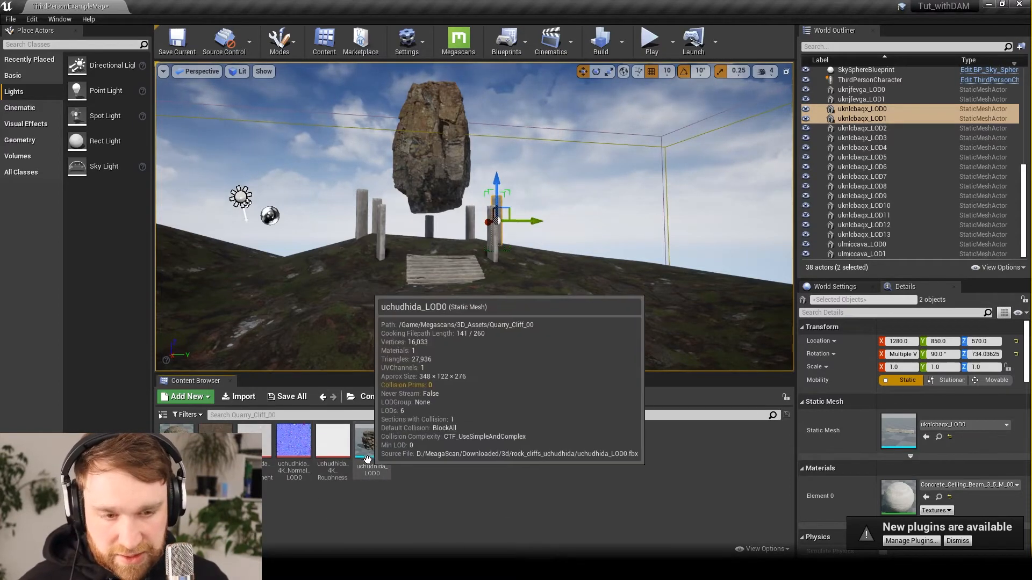
{"action": "left_click_drag", "start_coordinate": [371, 446], "coordinate": [309, 264]}
{"action": "key", "text": "s"}
{"action": "right_click_drag", "start_coordinate": [335, 283], "coordinate": [325, 339]}
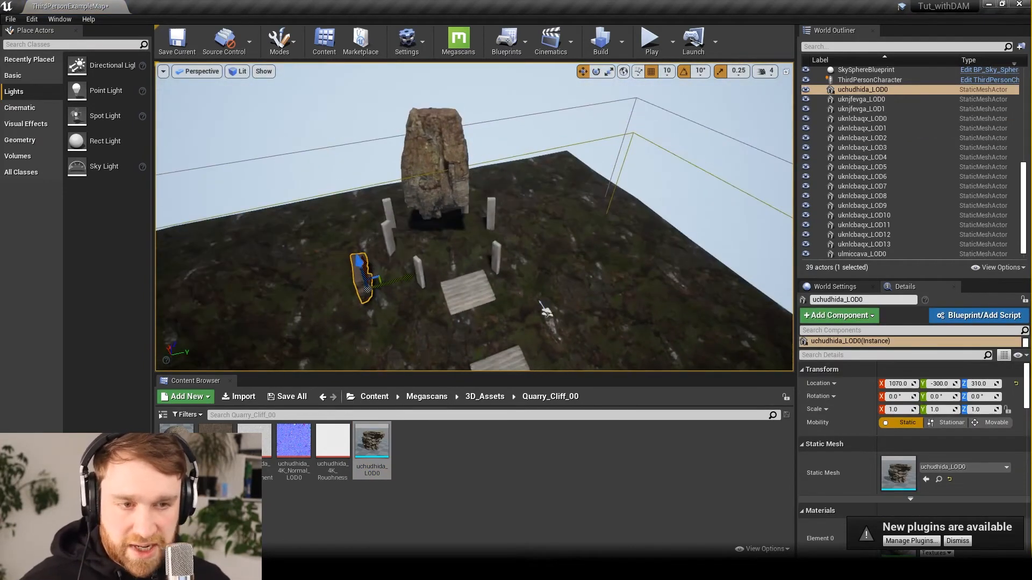
- Rotate the quarry cliff to 30° around its vertical axis and scale it uniformly to 3.0
{"action": "key", "text": "e"}
{"action": "left_click_drag", "start_coordinate": [400, 325], "coordinate": [408, 322]}
{"action": "key", "text": "r"}
{"action": "left_click_drag", "start_coordinate": [370, 287], "coordinate": [401, 258]}
{"action": "key", "text": "w"}
{"action": "right_click_drag", "start_coordinate": [350, 290], "coordinate": [353, 322]}
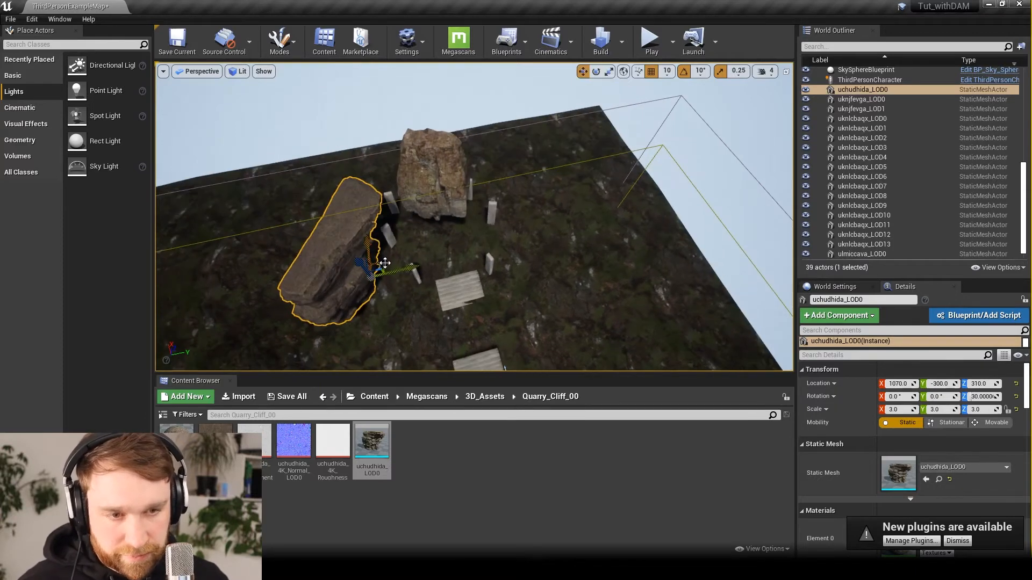
- Move the quarry cliff behind the floating rock to X 2480, Y -350 and lower it to Z 100
{"action": "left_click_drag", "start_coordinate": [380, 270], "coordinate": [373, 153]}
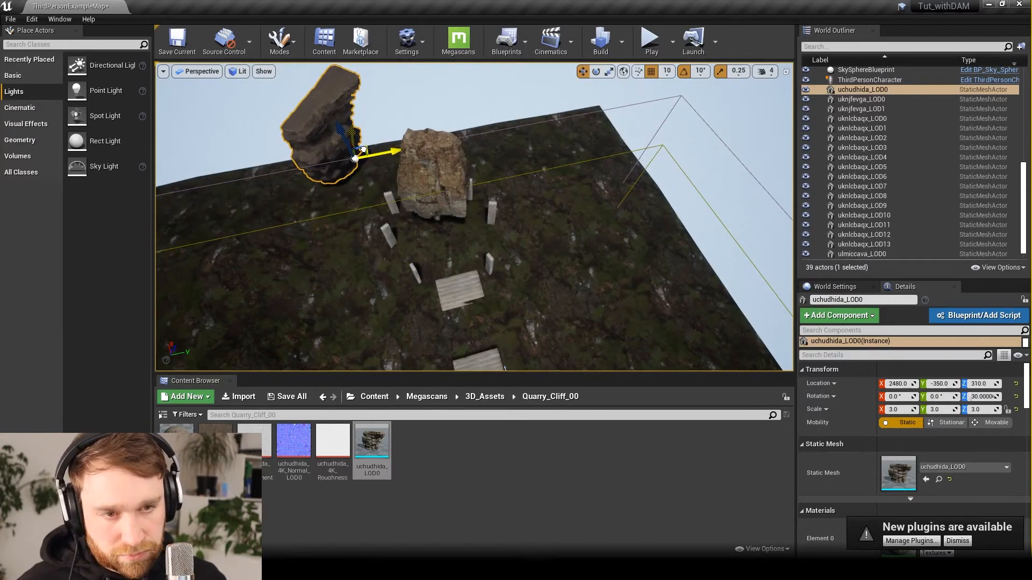
{"action": "right_click_drag", "start_coordinate": [375, 161], "coordinate": [371, 110]}
{"action": "right_click_drag", "start_coordinate": [385, 196], "coordinate": [373, 178]}
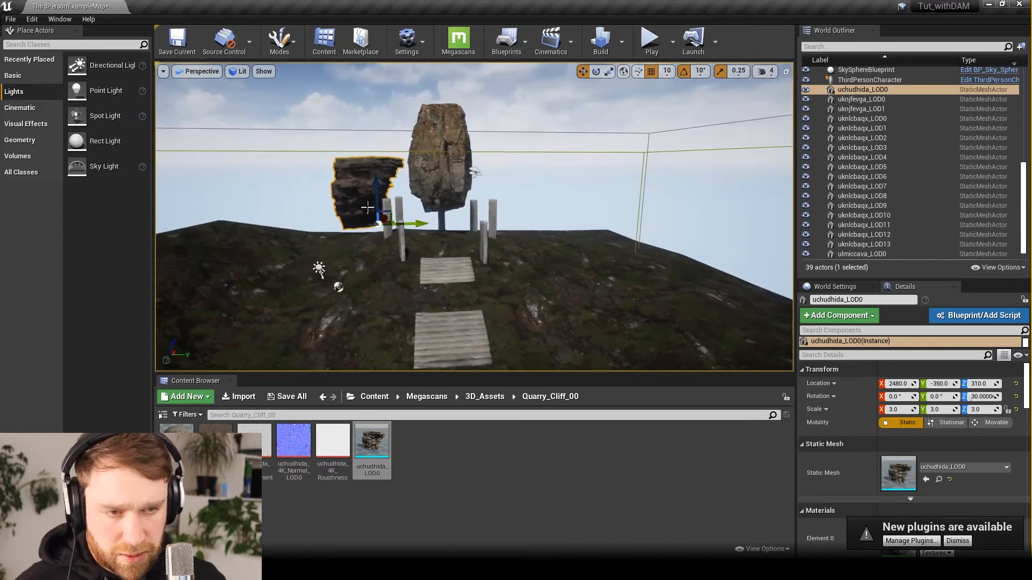
{"action": "left_click_drag", "start_coordinate": [374, 186], "coordinate": [375, 204]}
- Duplicate the quarry cliff to Y 1160 and mirror the copy with X scale -3.5 and a Z rotation of 120°
{"action": "left_click_drag", "start_coordinate": [402, 264], "coordinate": [399, 307], "text": "alt"}
{"action": "left_click_drag", "start_coordinate": [414, 189], "coordinate": [530, 202], "text": "alt"}
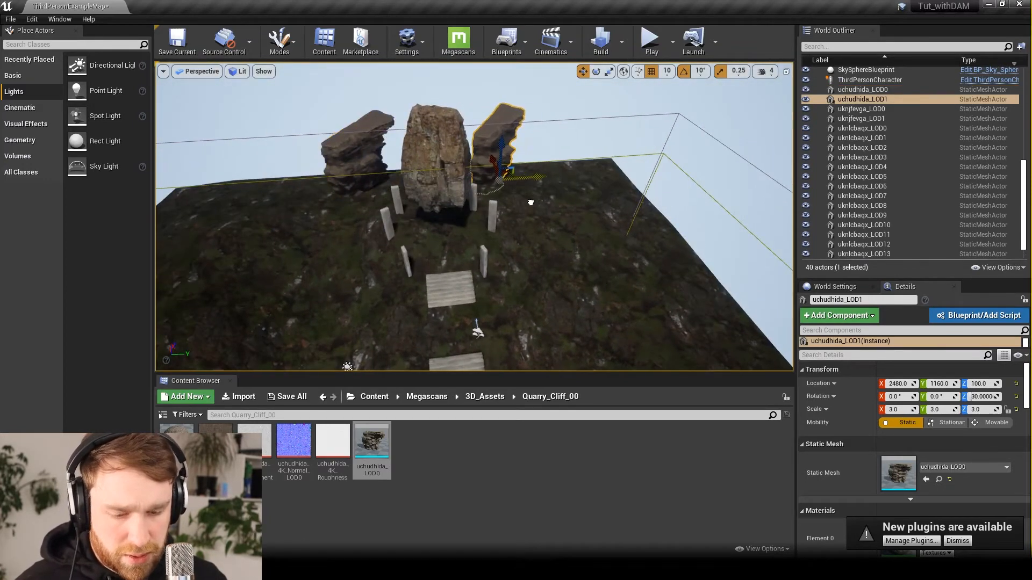
{"action": "key", "text": "r"}
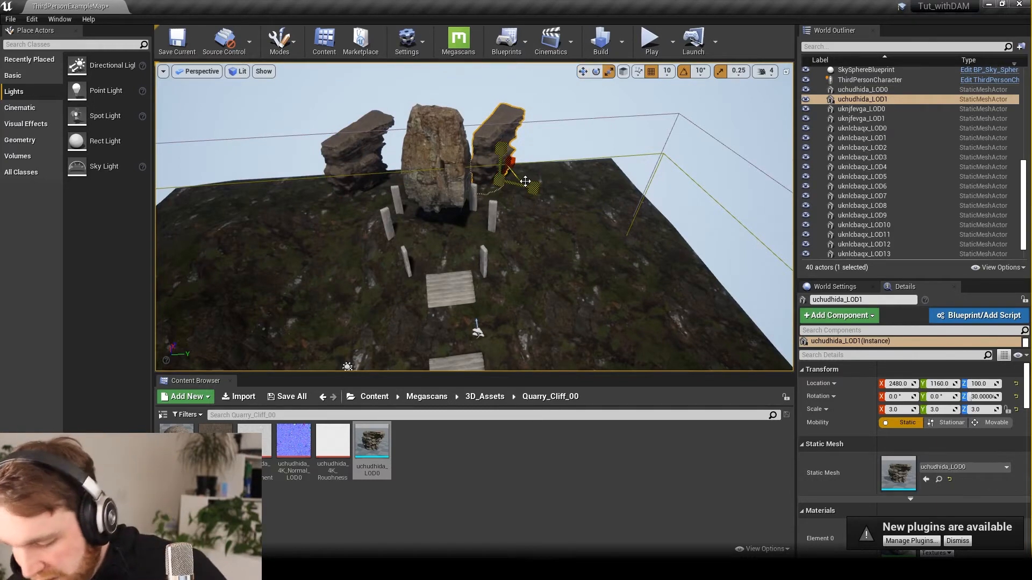
{"action": "left_click_drag", "start_coordinate": [518, 156], "coordinate": [563, 178]}
{"action": "key", "text": "w"}
{"action": "key", "text": "e"}
{"action": "right_click_drag", "start_coordinate": [588, 231], "coordinate": [587, 166]}
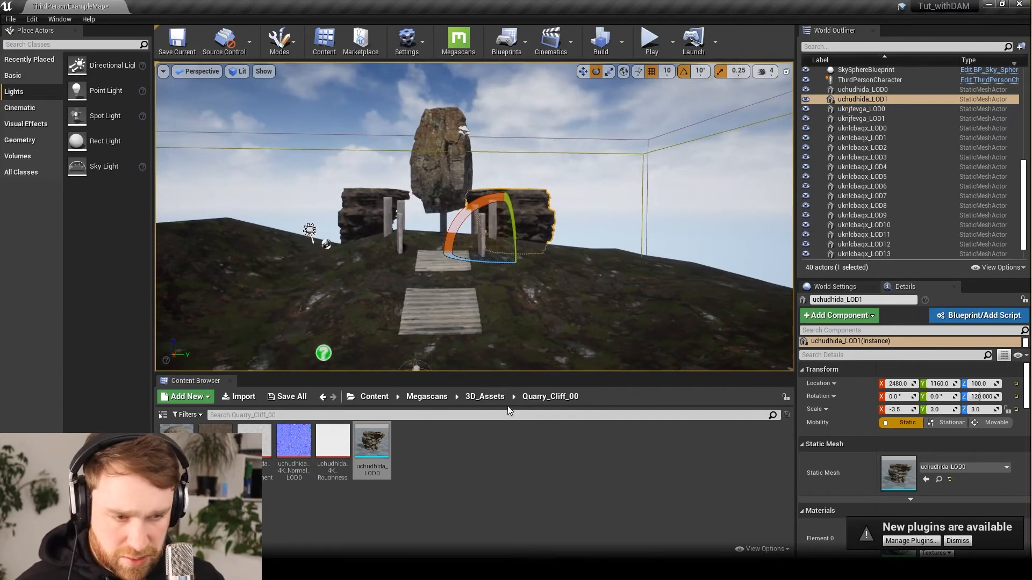
- Check the Megascans 3D_Assets folders, including Nordic_Coastal_Cliff_00, and review the cliff arrangement behind the floating rock
{"action": "left_click", "coordinate": [426, 396]}
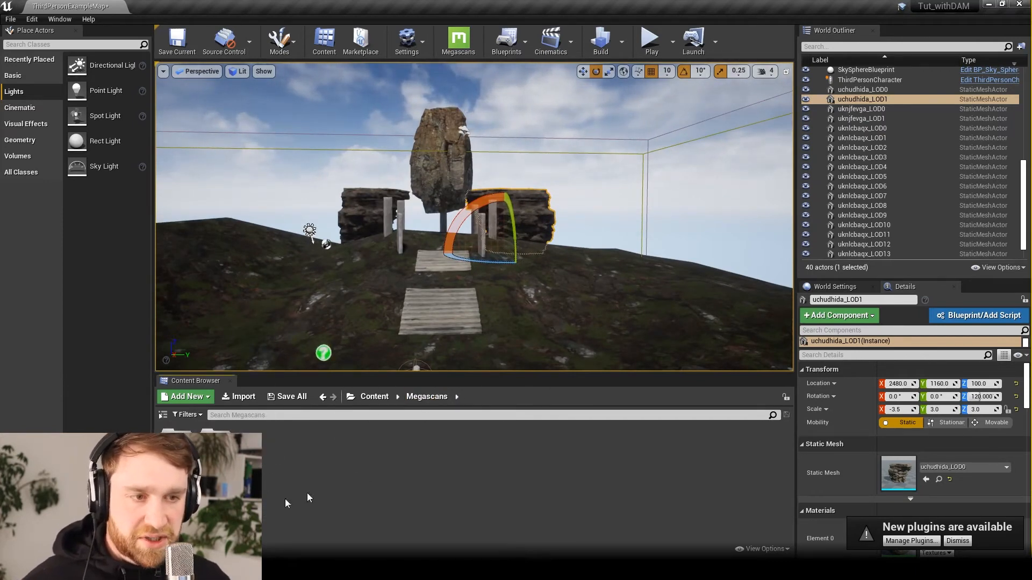
{"action": "double_click", "coordinate": [177, 451]}
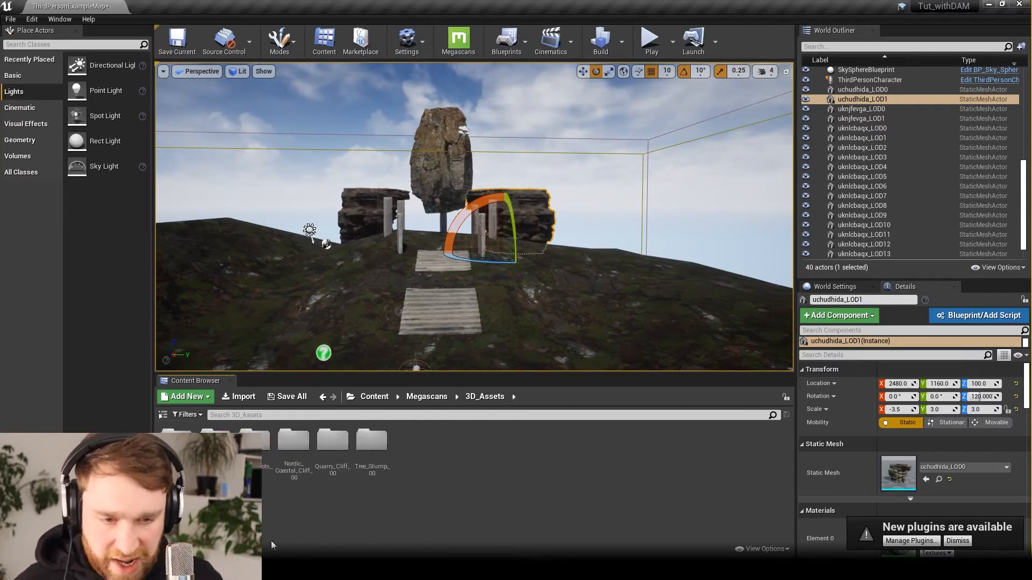
{"action": "left_click", "coordinate": [293, 472]}
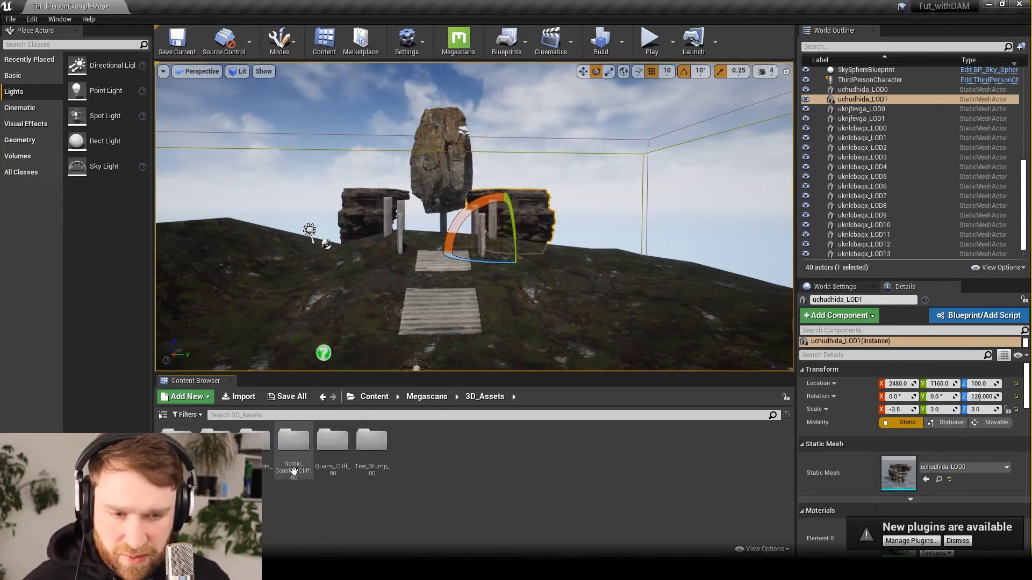
{"action": "double_click", "coordinate": [294, 471]}
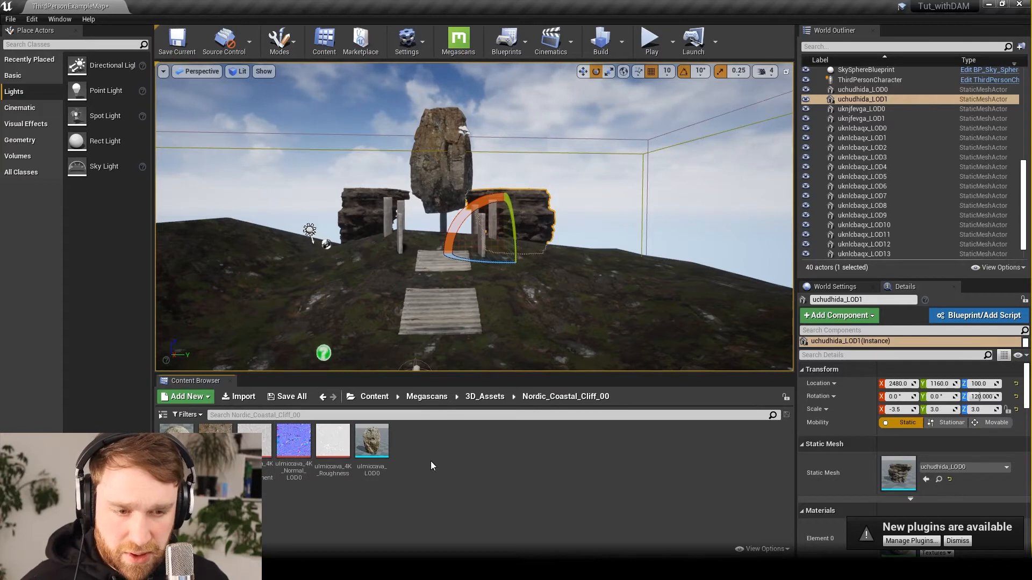
{"action": "left_click", "coordinate": [496, 400]}
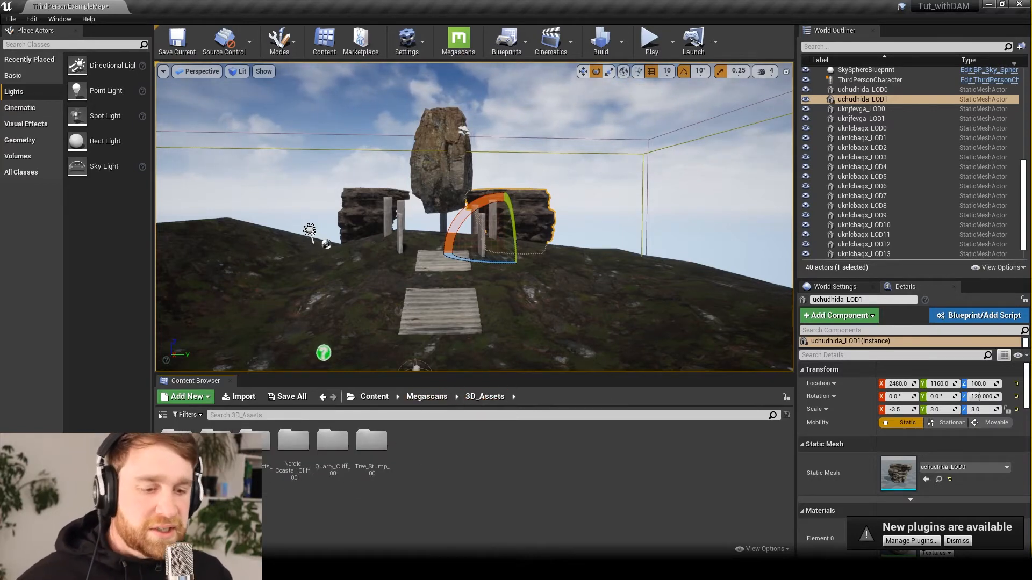
{"action": "left_click_drag", "start_coordinate": [544, 249], "coordinate": [544, 301], "text": "alt"}
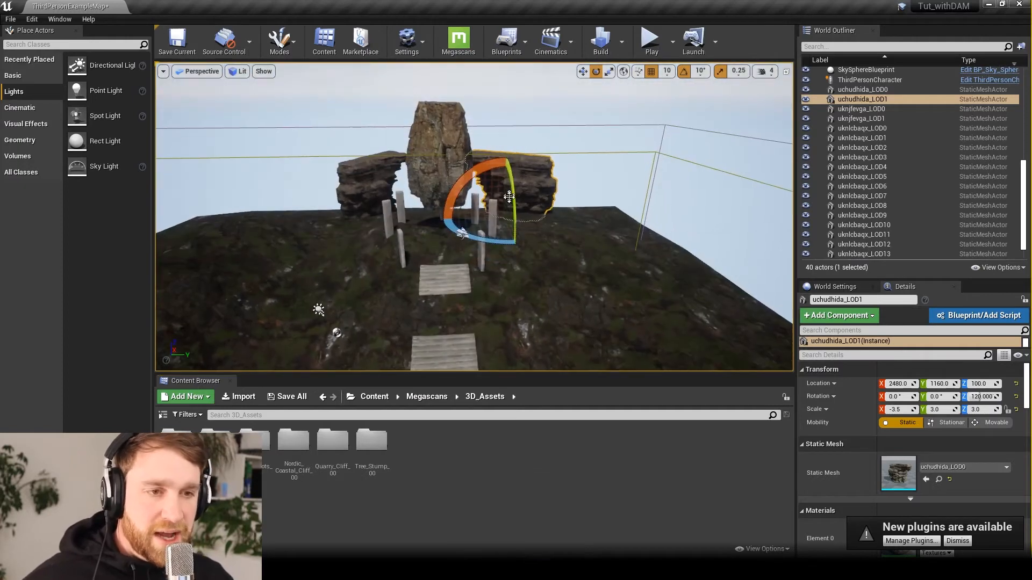
{"action": "left_click_drag", "start_coordinate": [509, 196], "coordinate": [509, 157], "text": "alt"}
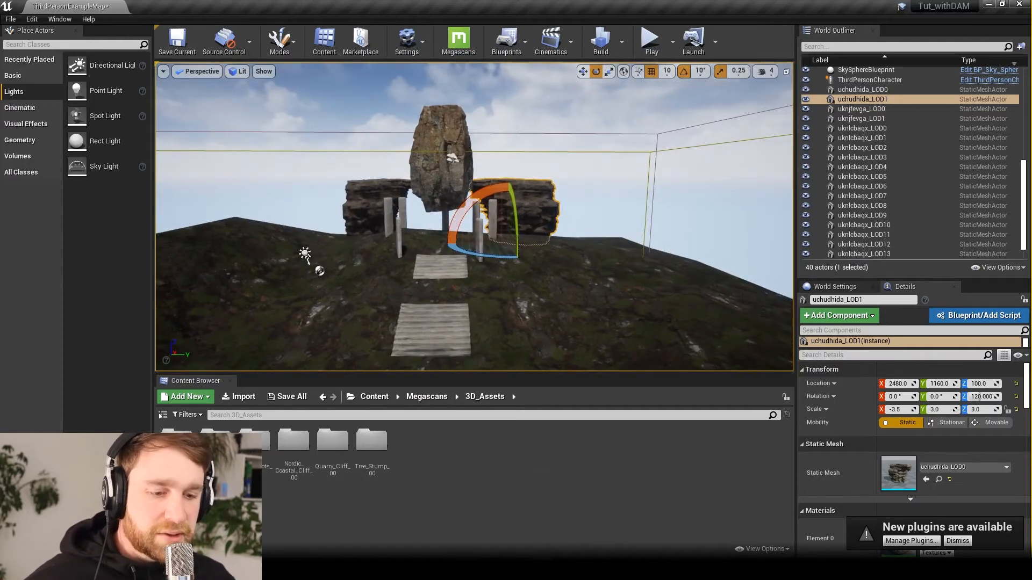
- Switch to Quixel Bridge, export Icelandic Jagged Lava Outcrop to Unreal Engine, and return to the level with the import log closed
{"action": "key", "text": "alt+Tab"}
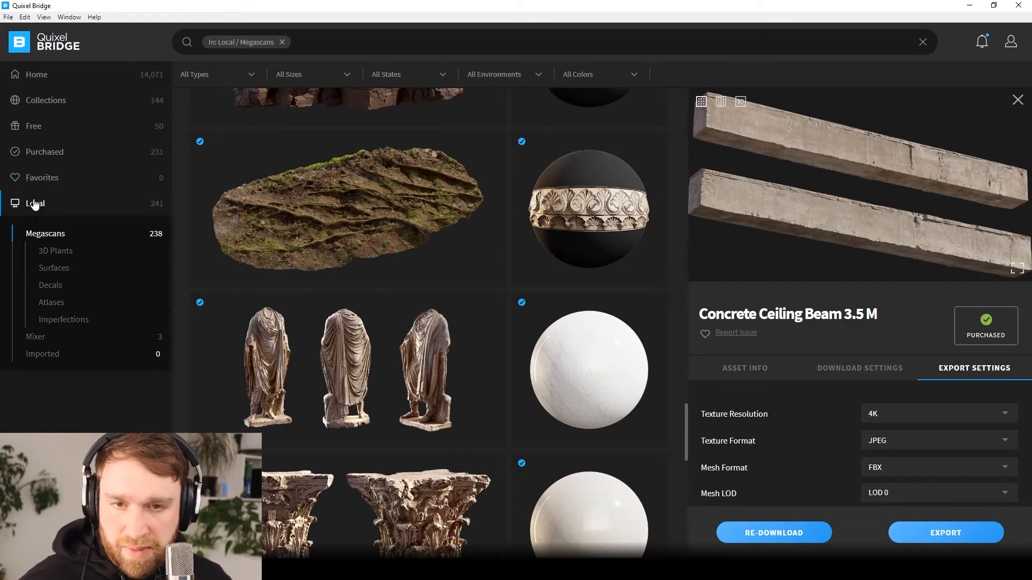
{"action": "scroll", "coordinate": [202, 260], "scroll_direction": "down", "scroll_amount": 10}
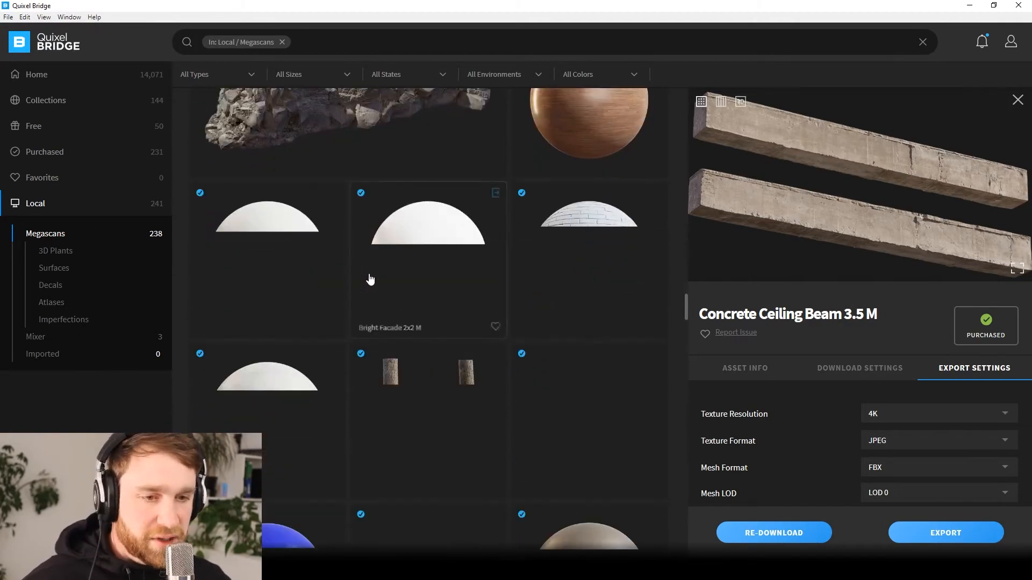
{"action": "scroll", "coordinate": [369, 279], "scroll_direction": "up", "scroll_amount": 3}
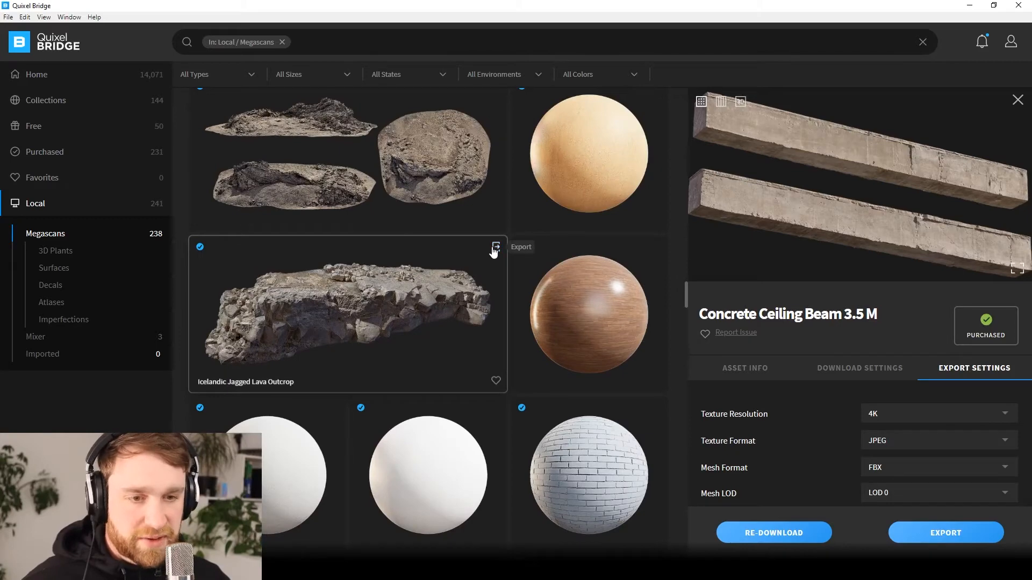
{"action": "left_click", "coordinate": [494, 249]}
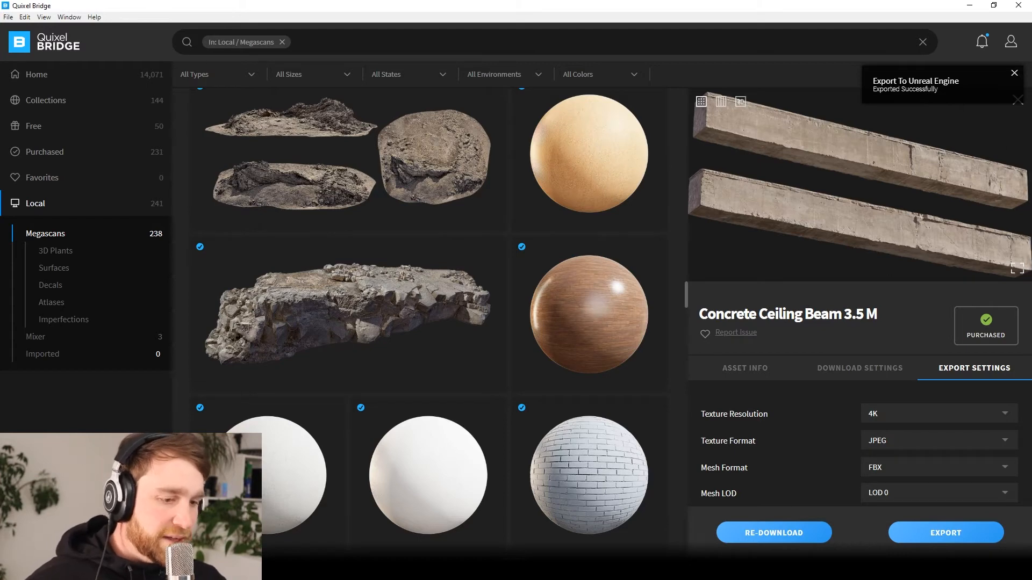
{"action": "key", "text": "alt+Tab"}
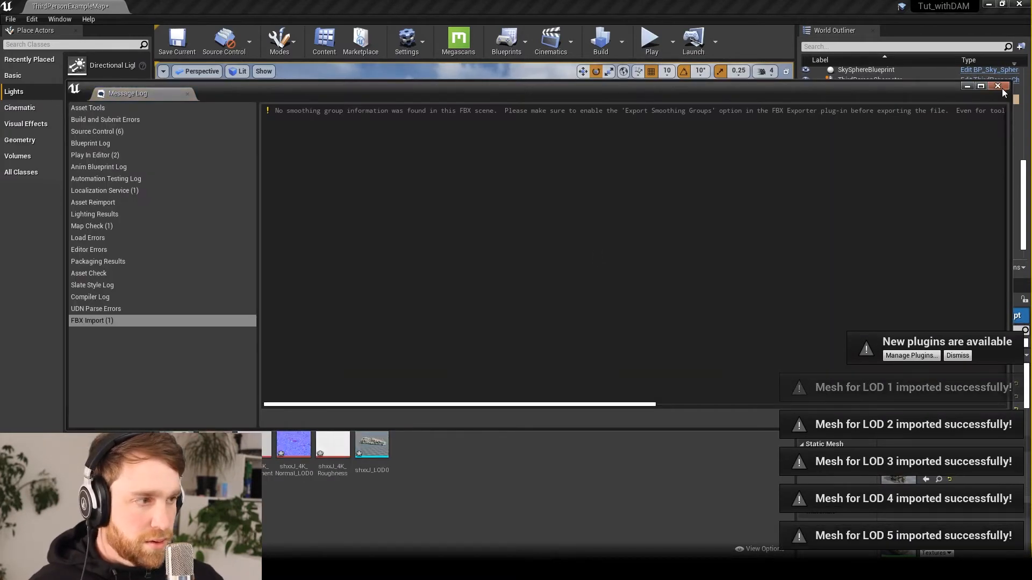
{"action": "left_click", "coordinate": [998, 87]}
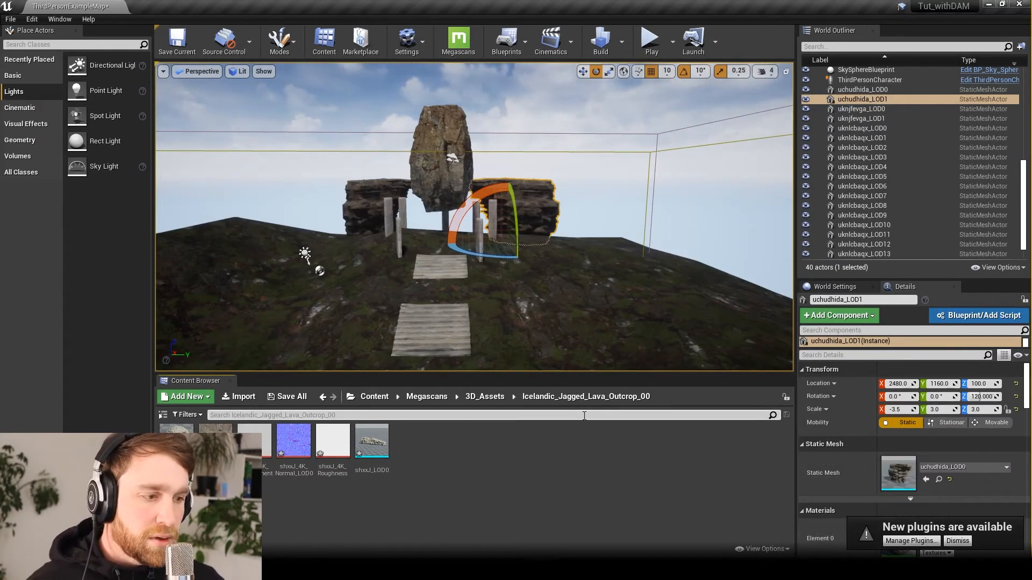
- Place the lava outcrop mesh shxxJ_LOD0 at X 1170, Y 1750, Z 270, with uniform scale 1.75 and Z rotation 120°
{"action": "left_click_drag", "start_coordinate": [372, 442], "coordinate": [623, 317]}
{"action": "key", "text": "r"}
{"action": "key", "text": "w"}
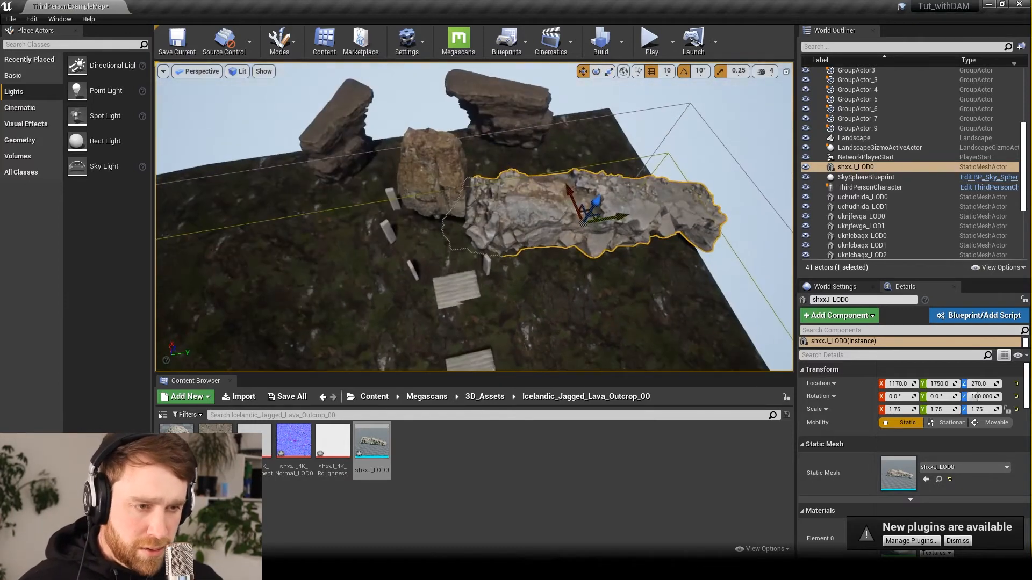
{"action": "key", "text": "e"}
{"action": "left_click_drag", "start_coordinate": [584, 272], "coordinate": [572, 267]}
{"action": "key", "text": "w"}
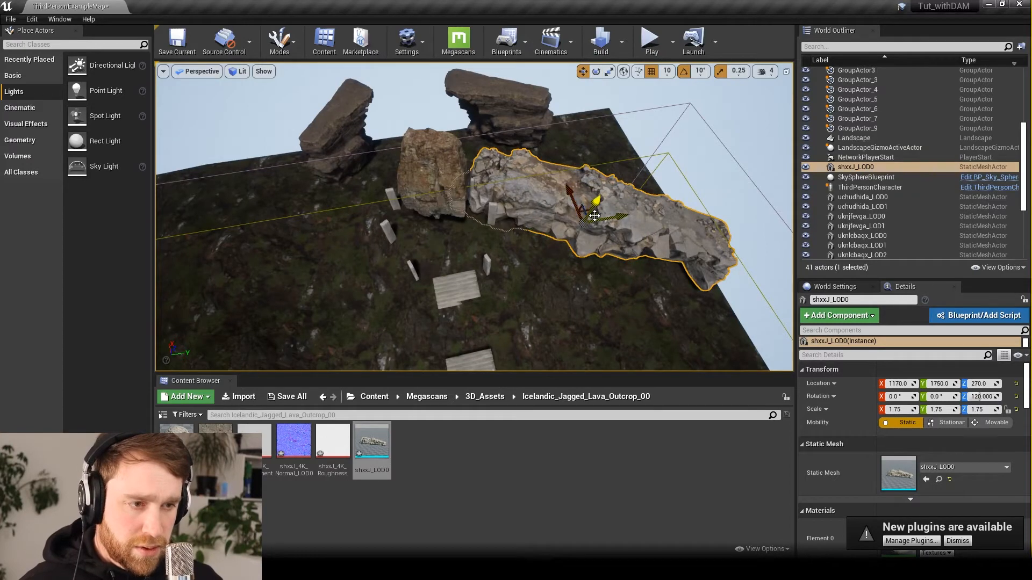
- Move the lava outcrop next to the mirrored quarry cliff at X 2310, Y 2190 and rotate it to 130° around Z
{"action": "left_click_drag", "start_coordinate": [595, 216], "coordinate": [598, 186]}
{"action": "key", "text": "ctrl+z"}
{"action": "left_click_drag", "start_coordinate": [606, 256], "coordinate": [680, 240], "text": "alt"}
{"action": "key", "text": "e"}
{"action": "left_click_drag", "start_coordinate": [641, 276], "coordinate": [685, 252]}
{"action": "key", "text": "w"}
{"action": "key", "text": "e"}
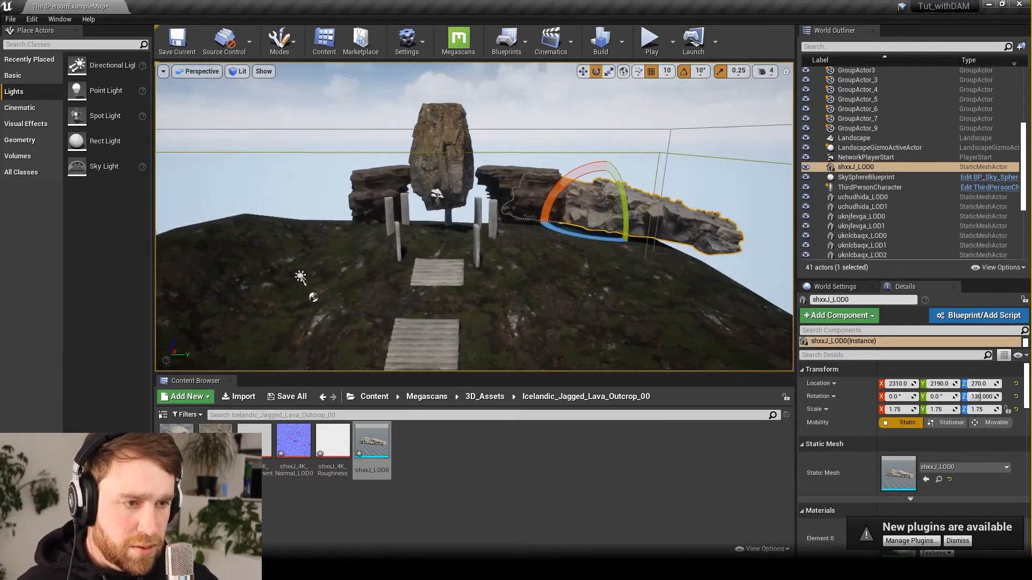
- Scale the lava outcrop to 2.0, 2.0, 2.25 and lower it into the terrain to Z 170
{"action": "key", "text": "w"}
{"action": "key", "text": "r"}
{"action": "left_click_drag", "start_coordinate": [601, 194], "coordinate": [600, 185]}
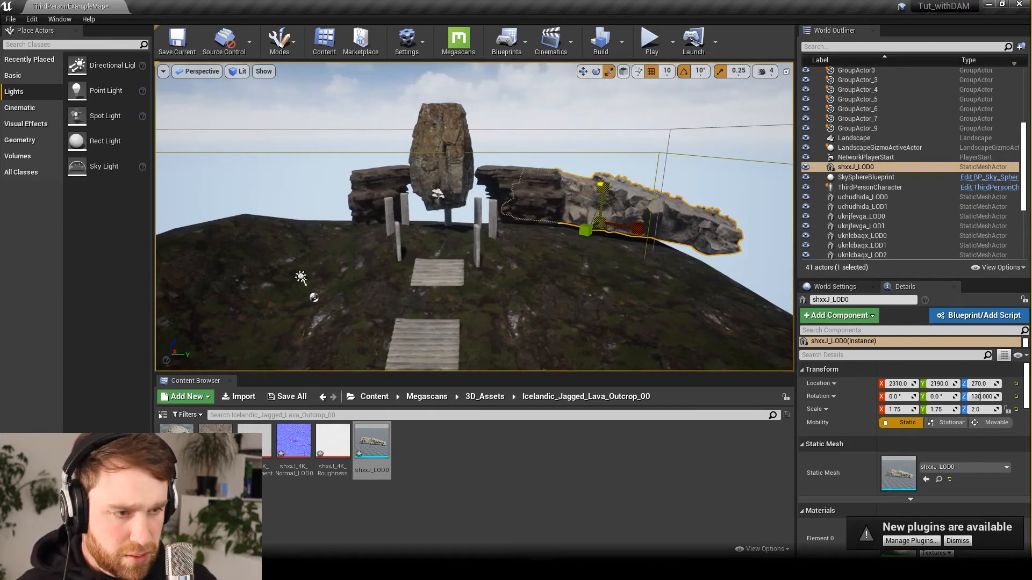
{"action": "key", "text": "w"}
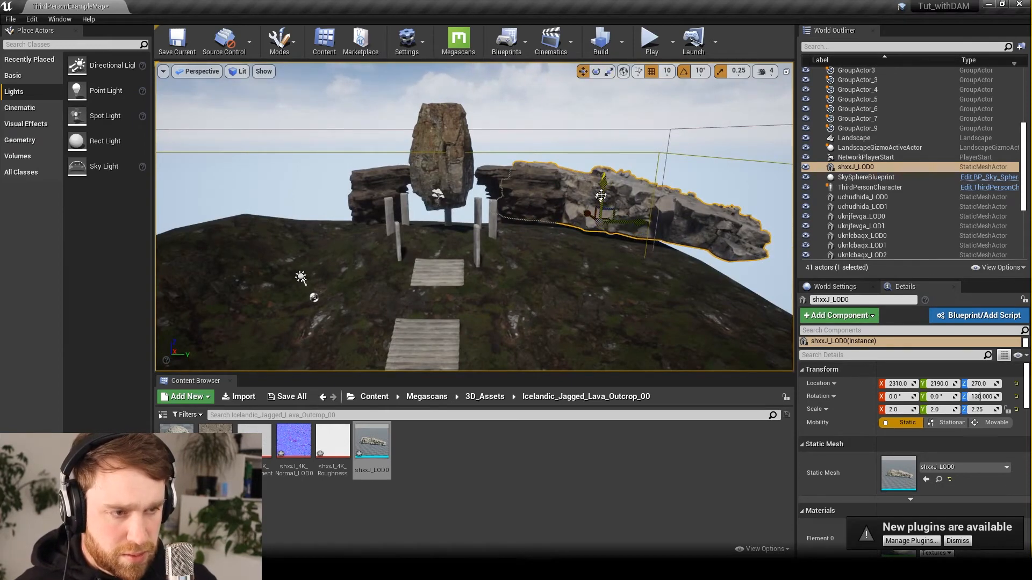
{"action": "left_click_drag", "start_coordinate": [606, 185], "coordinate": [607, 195]}
{"action": "left_click_drag", "start_coordinate": [623, 228], "coordinate": [601, 228], "text": "alt"}
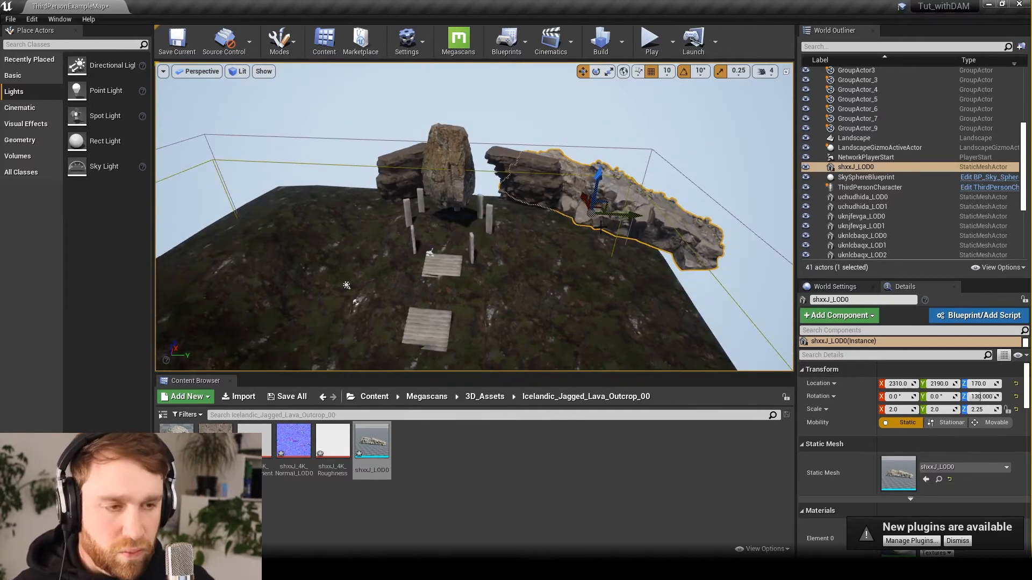
{"action": "left_click_drag", "start_coordinate": [463, 300], "coordinate": [458, 245], "text": "alt"}
{"action": "left_click_drag", "start_coordinate": [568, 239], "coordinate": [522, 117], "text": "alt"}
{"action": "scroll", "coordinate": [530, 161], "scroll_direction": "down", "scroll_amount": 3}
{"action": "left_click_drag", "start_coordinate": [553, 221], "coordinate": [546, 221], "text": "alt"}
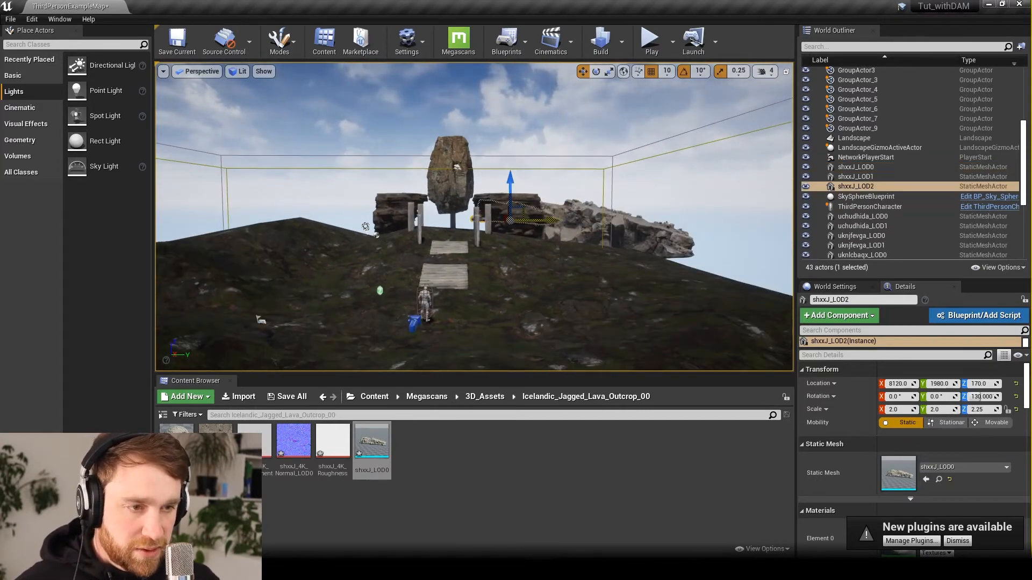
{"action": "key", "text": "ctrl+z"}
{"action": "left_click_drag", "start_coordinate": [625, 152], "coordinate": [619, 221], "text": "alt"}
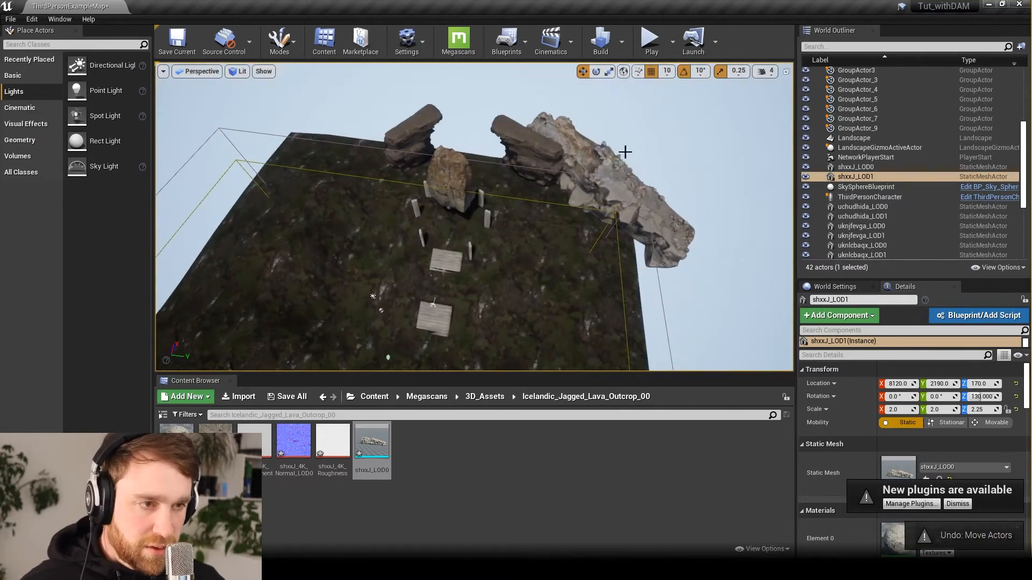
{"action": "key", "text": "Delete"}
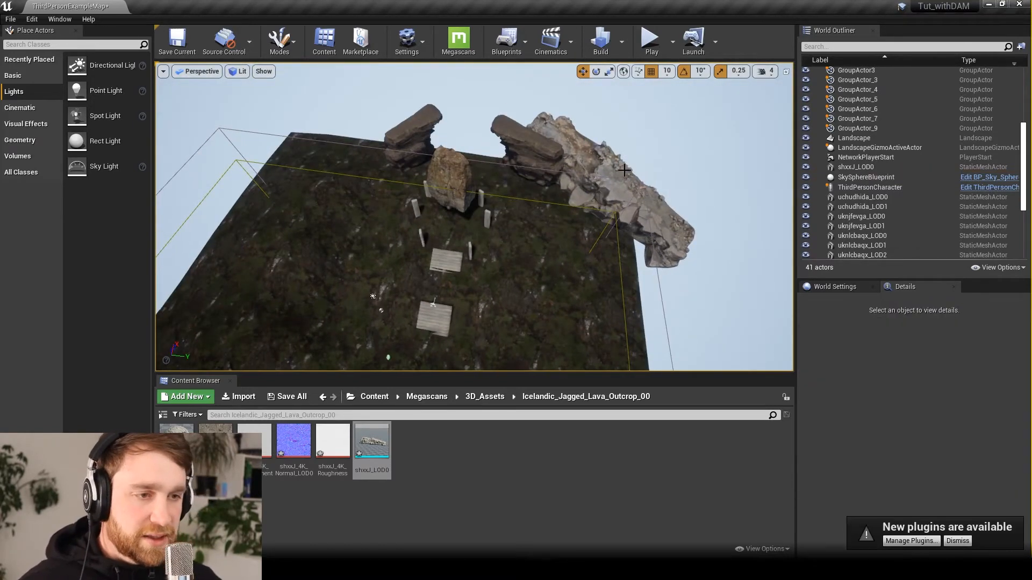
- Duplicate the lava outcrop across to Y -1140 on the opposite side and mirror the copy with X scale -2.0
{"action": "left_click", "coordinate": [624, 167]}
{"action": "left_click_drag", "start_coordinate": [626, 197], "coordinate": [421, 180]}
{"action": "key", "text": "ctrl+z"}
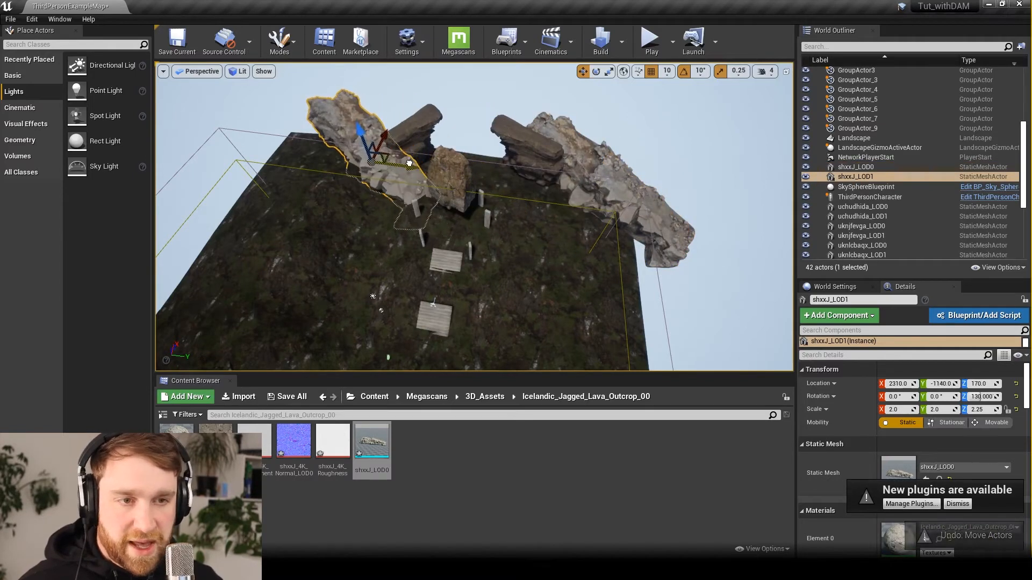
{"action": "key", "text": "e"}
{"action": "key", "text": "r"}
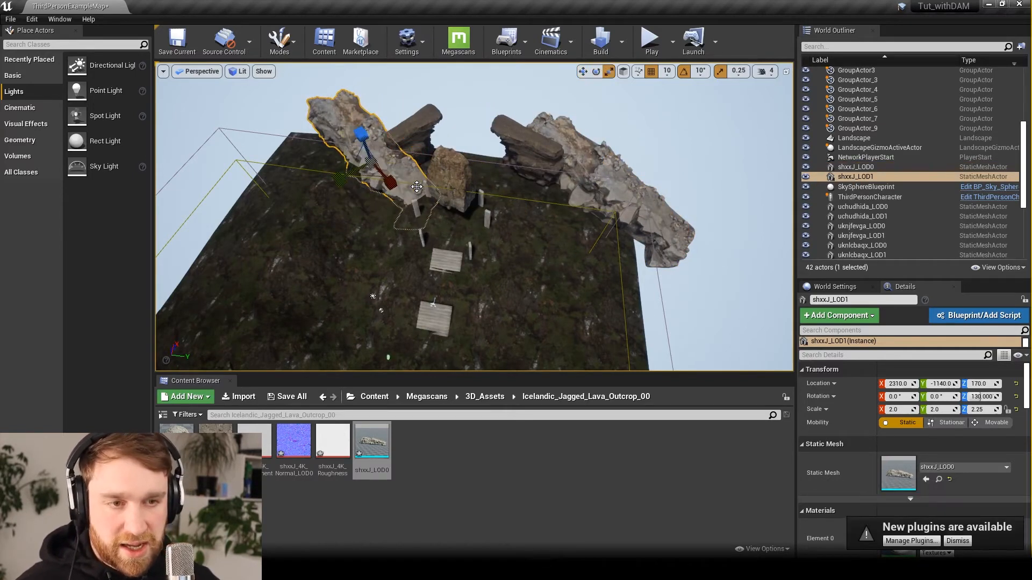
{"action": "left_click_drag", "start_coordinate": [389, 181], "coordinate": [338, 122]}
- Rotate the mirrored outcrop to about 60° around Z and move it beside the first quarry cliff at X 2090, Y -1780
{"action": "key", "text": "e"}
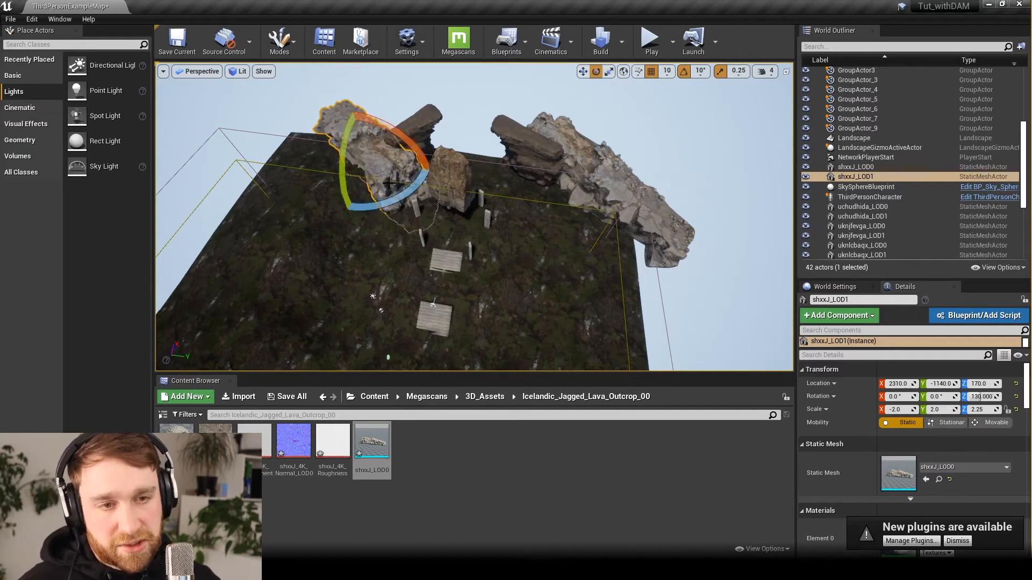
{"action": "left_click_drag", "start_coordinate": [382, 206], "coordinate": [433, 190]}
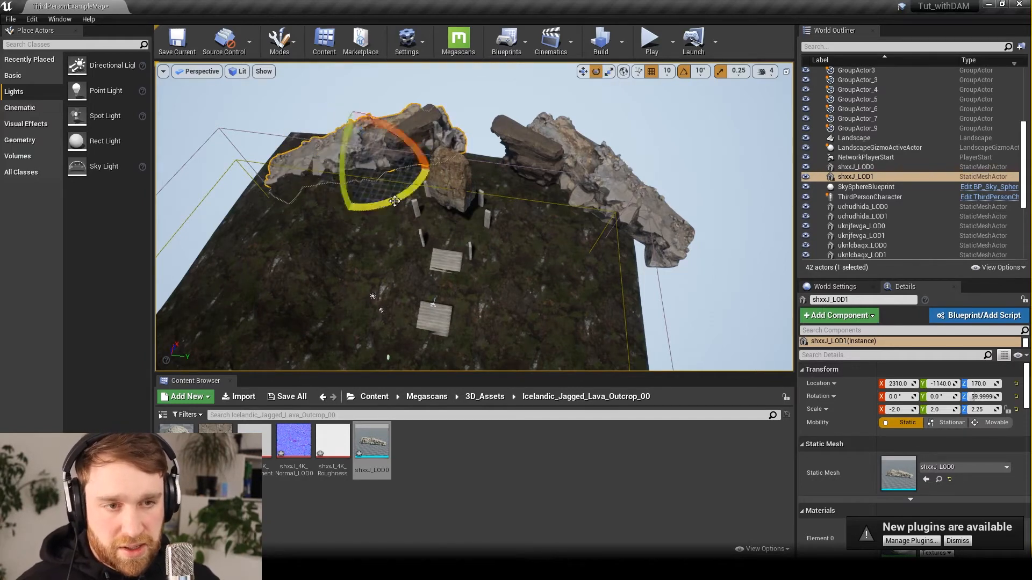
{"action": "key", "text": "w"}
{"action": "left_click_drag", "start_coordinate": [392, 152], "coordinate": [346, 159]}
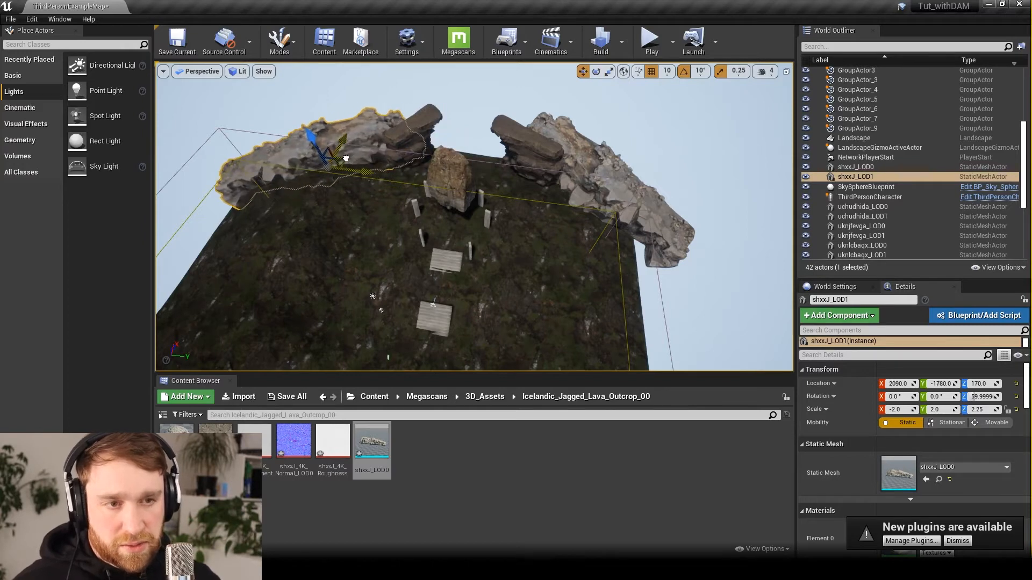
- Increase the mirrored lava outcrop's Z scale to 3.0, raise it to Z 190 and shift it slightly in the ground plane
{"action": "right_click_drag", "start_coordinate": [369, 194], "coordinate": [367, 124]}
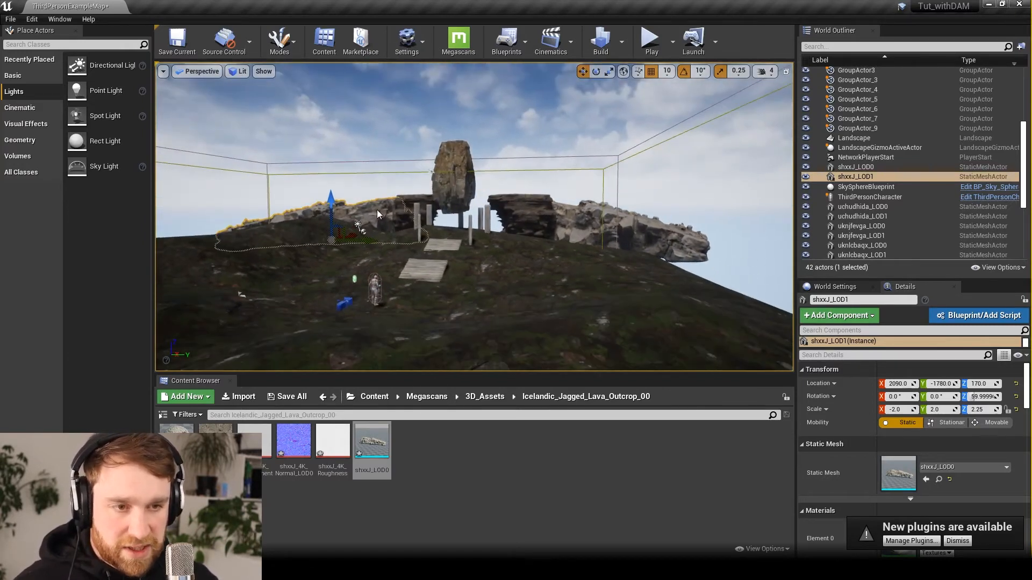
{"action": "key", "text": "r"}
{"action": "mouse_move", "coordinate": [341, 193]}
{"action": "left_mouse_down"}
{"action": "mouse_move", "coordinate": [368, 223]}
{"action": "mouse_move", "coordinate": [330, 196]}
{"action": "left_mouse_up"}
{"action": "key", "text": "w"}
{"action": "right_click_drag", "start_coordinate": [333, 198], "coordinate": [336, 253]}
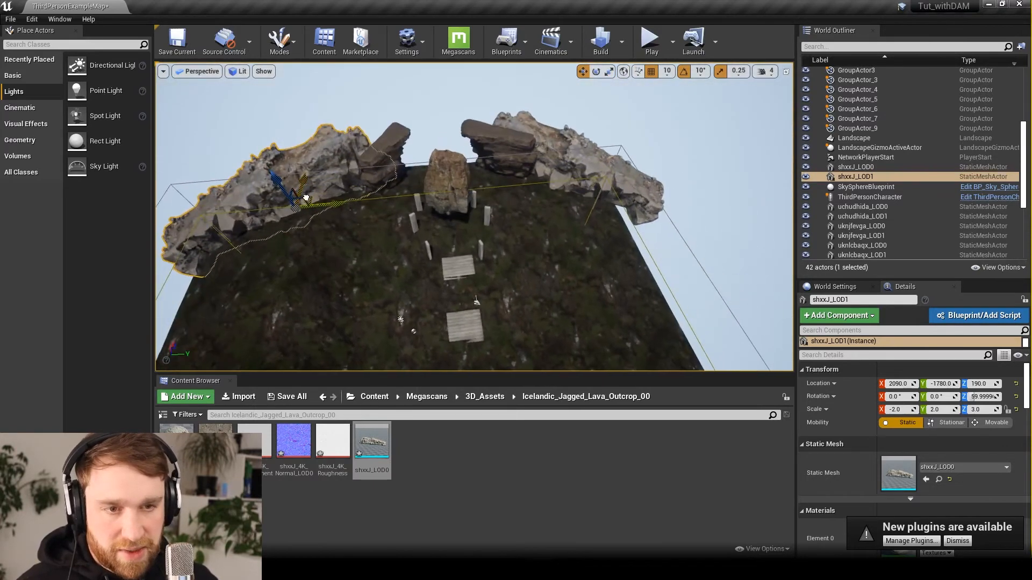
{"action": "left_click_drag", "start_coordinate": [306, 197], "coordinate": [302, 207]}
{"action": "right_click_drag", "start_coordinate": [302, 207], "coordinate": [305, 148]}
- Scale the original lava outcrop on the opposite side to 2.5, 2.5, 2.75
{"action": "left_click", "coordinate": [570, 225]}
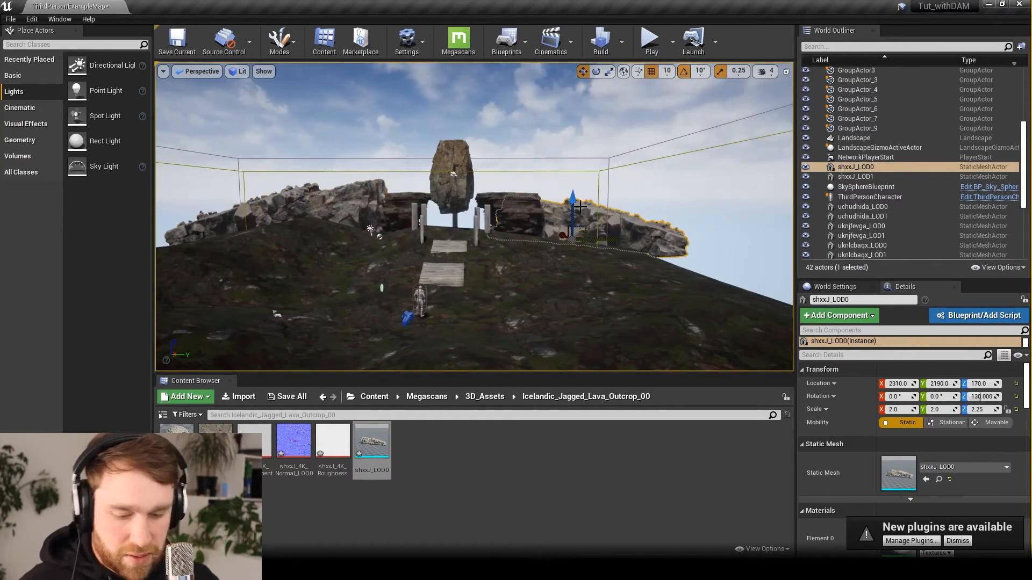
{"action": "key", "text": "r"}
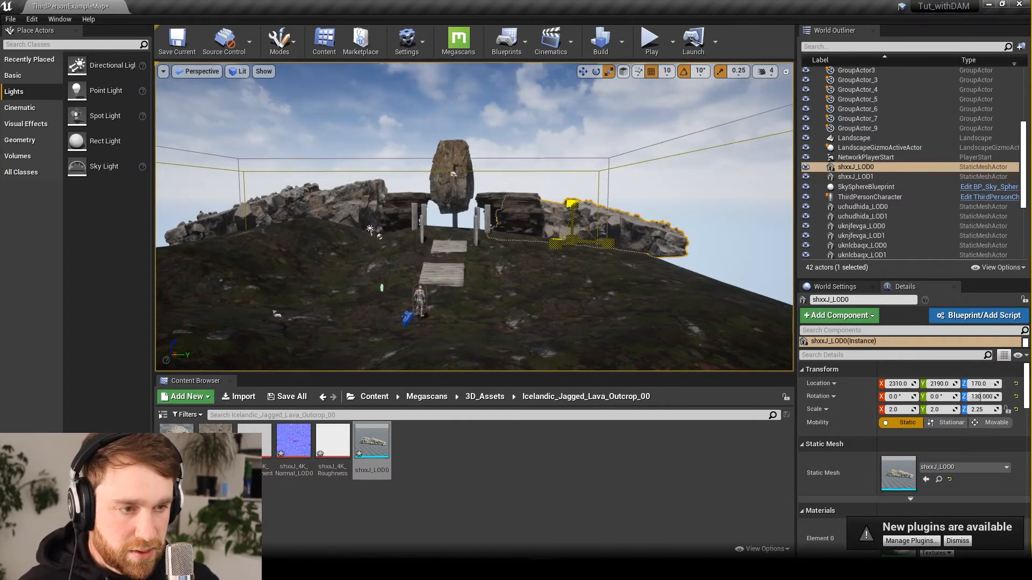
{"action": "left_click_drag", "start_coordinate": [571, 205], "coordinate": [584, 196]}
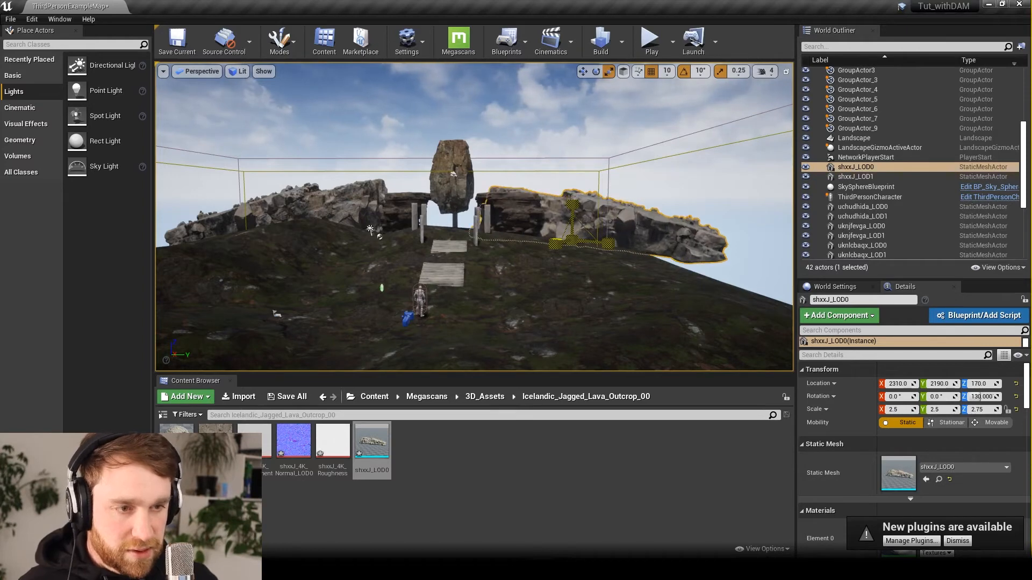
{"action": "key", "text": "w"}
- Move the enlarged original lava outcrop outward and forward to X 2130, Y 2510
{"action": "right_click_drag", "start_coordinate": [591, 269], "coordinate": [581, 322]}
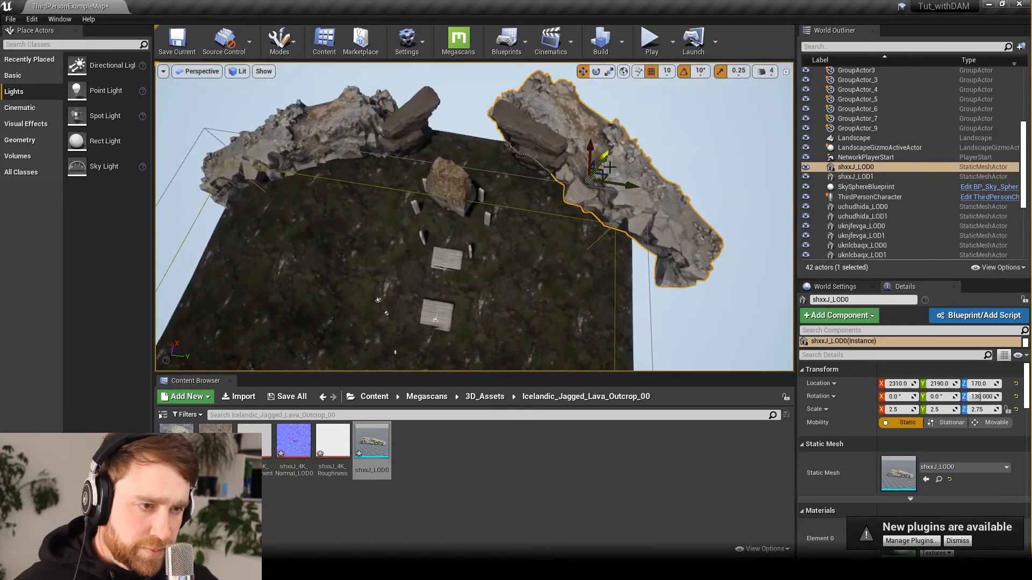
{"action": "left_click_drag", "start_coordinate": [613, 184], "coordinate": [651, 193]}
{"action": "key", "text": "ctrl+z"}
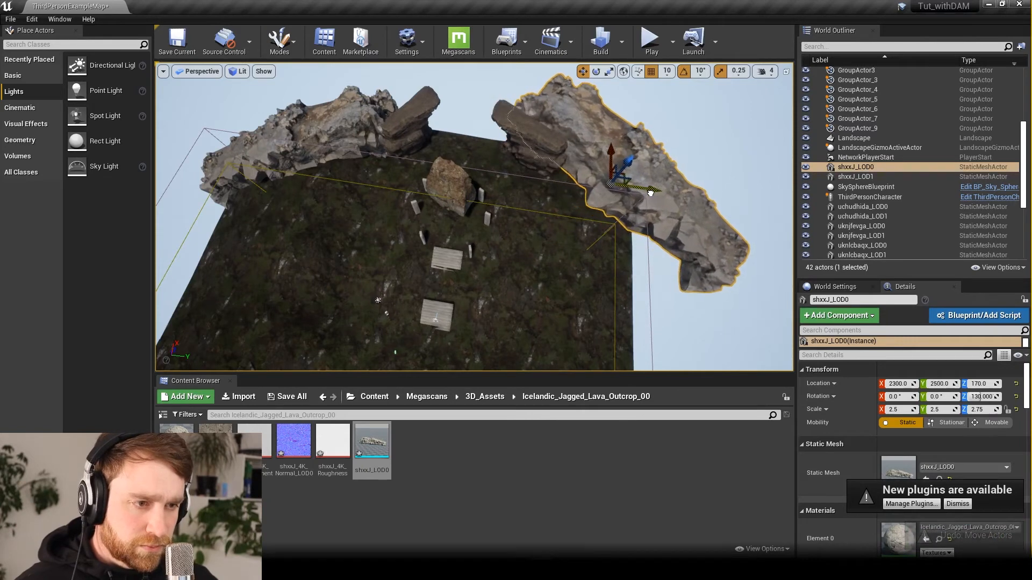
{"action": "left_click_drag", "start_coordinate": [612, 152], "coordinate": [613, 160]}
{"action": "mouse_move", "coordinate": [584, 282]}
{"action": "left_mouse_down", "text": "alt"}
{"action": "mouse_move", "coordinate": [585, 231]}
{"action": "mouse_move", "coordinate": [582, 274]}
{"action": "left_mouse_up", "text": "alt"}
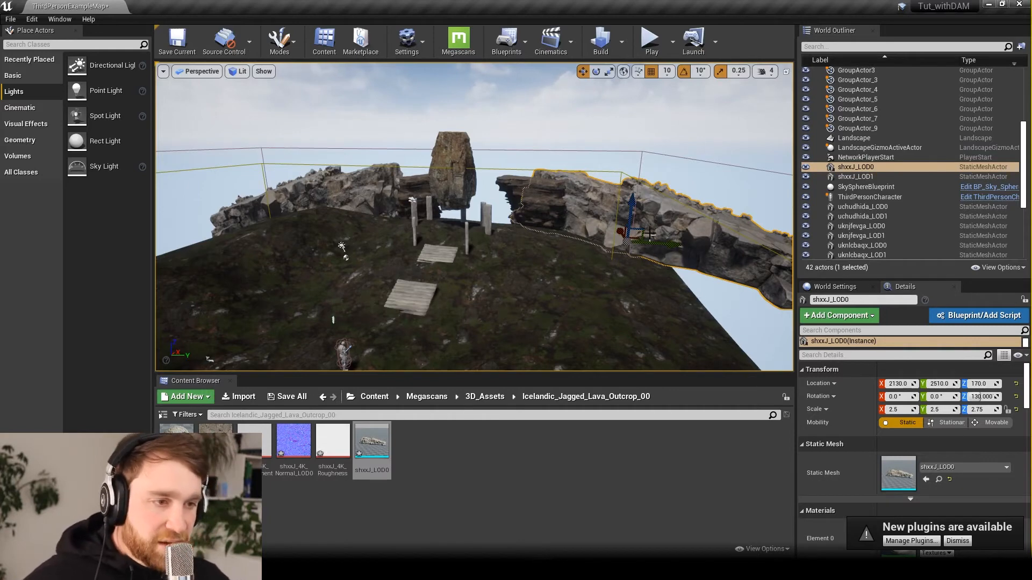
- Open the lava outcrop's material instance and change its Albedo Tint color to a dark red
{"action": "left_click_drag", "start_coordinate": [632, 252], "coordinate": [634, 285], "text": "alt"}
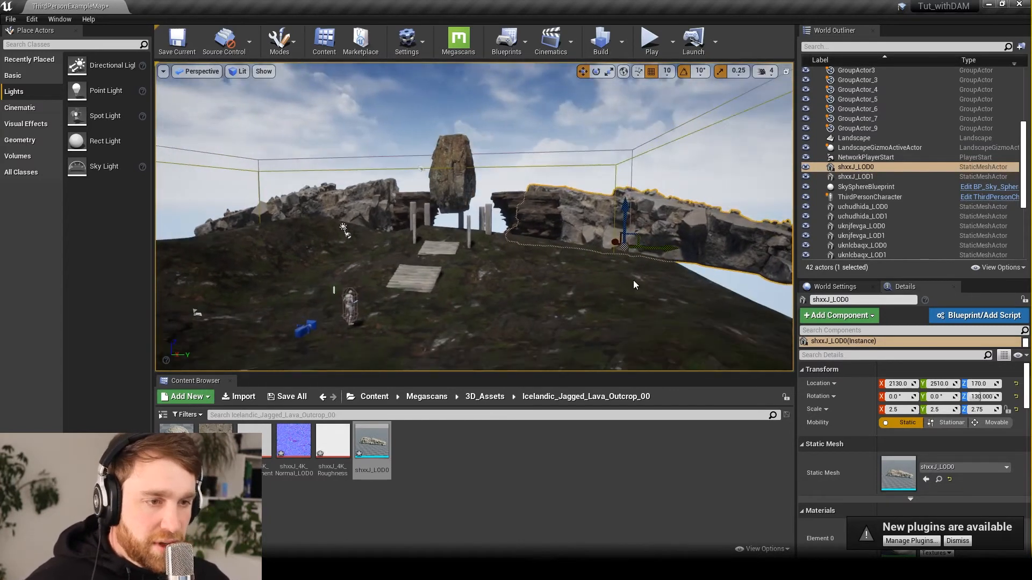
{"action": "scroll", "coordinate": [907, 471], "scroll_direction": "down", "scroll_amount": 3}
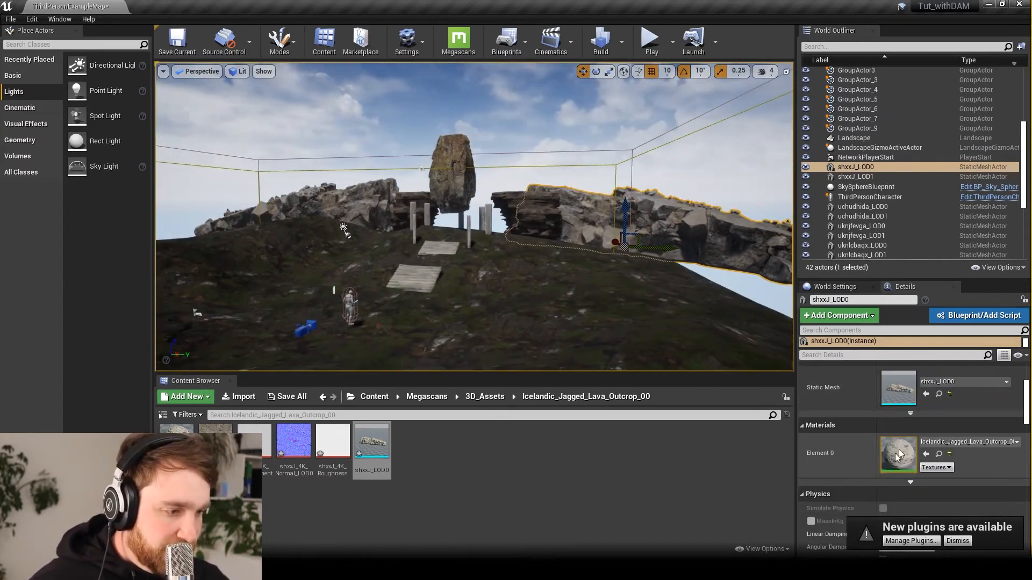
{"action": "double_click", "coordinate": [904, 455]}
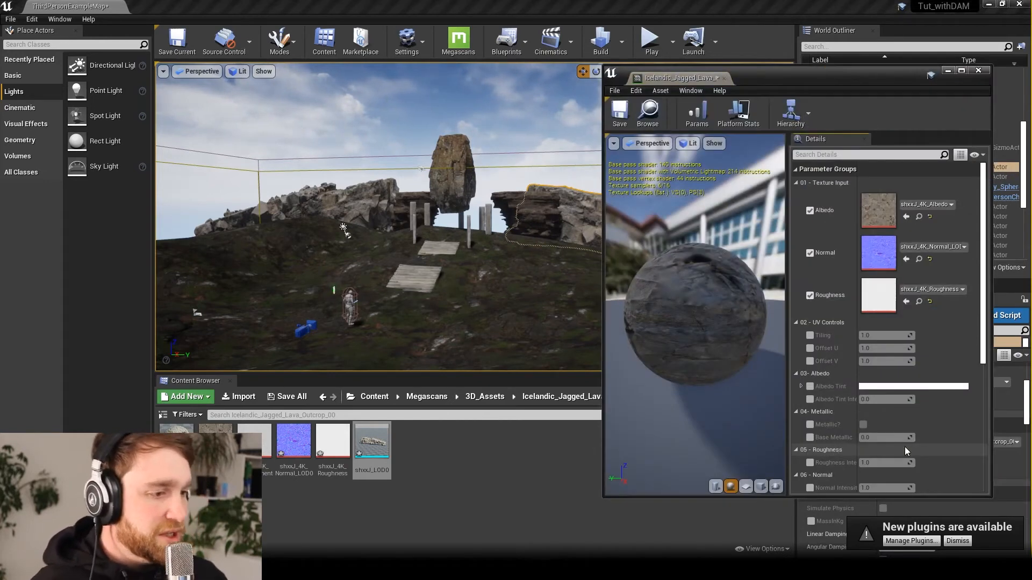
{"action": "scroll", "coordinate": [934, 357], "scroll_direction": "down", "scroll_amount": 4}
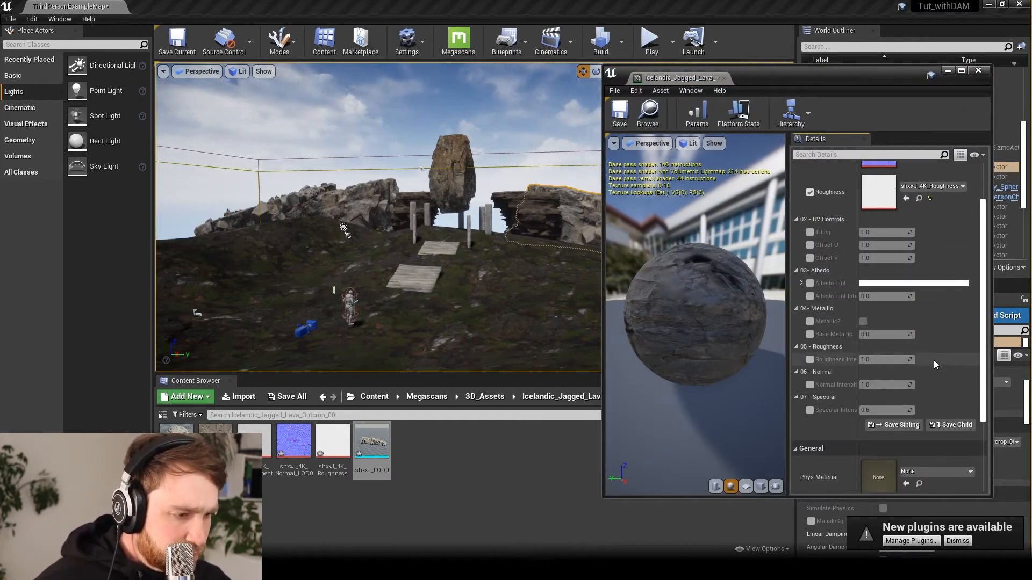
{"action": "scroll", "coordinate": [933, 364], "scroll_direction": "down", "scroll_amount": 3}
{"action": "scroll", "coordinate": [934, 364], "scroll_direction": "up", "scroll_amount": 7}
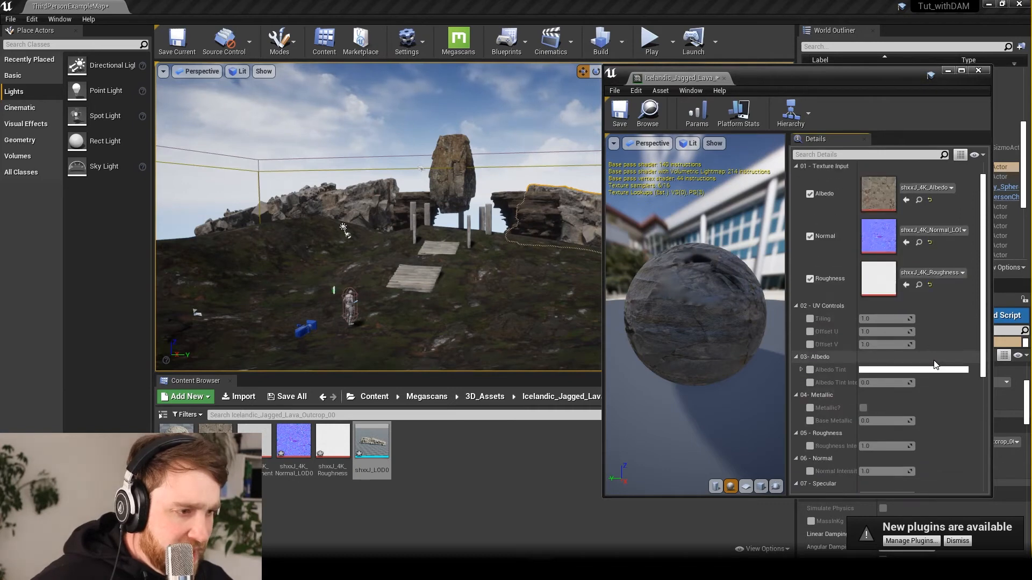
{"action": "scroll", "coordinate": [935, 364], "scroll_direction": "up", "scroll_amount": 1}
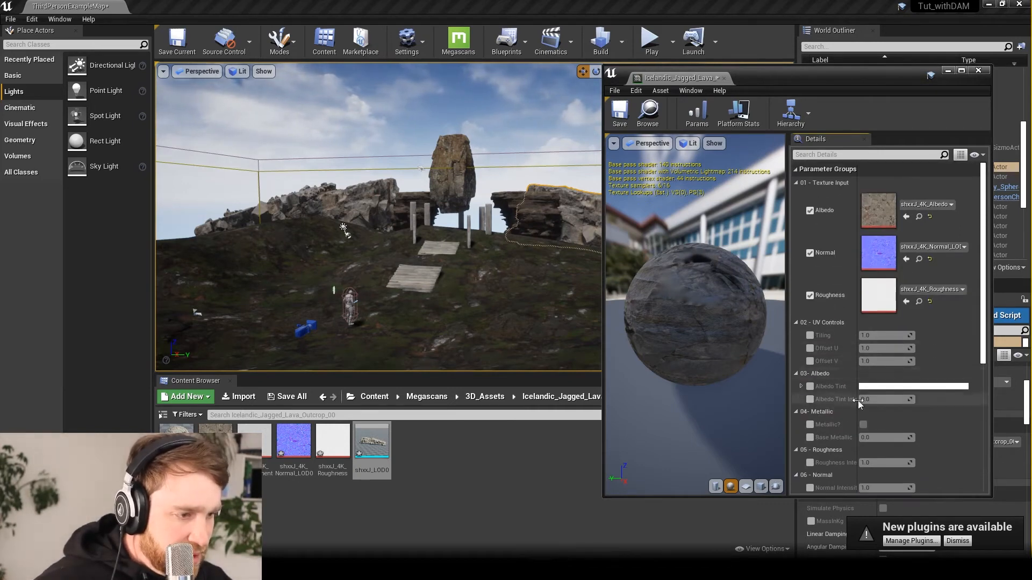
{"action": "scroll", "coordinate": [829, 394], "scroll_direction": "down", "scroll_amount": 1}
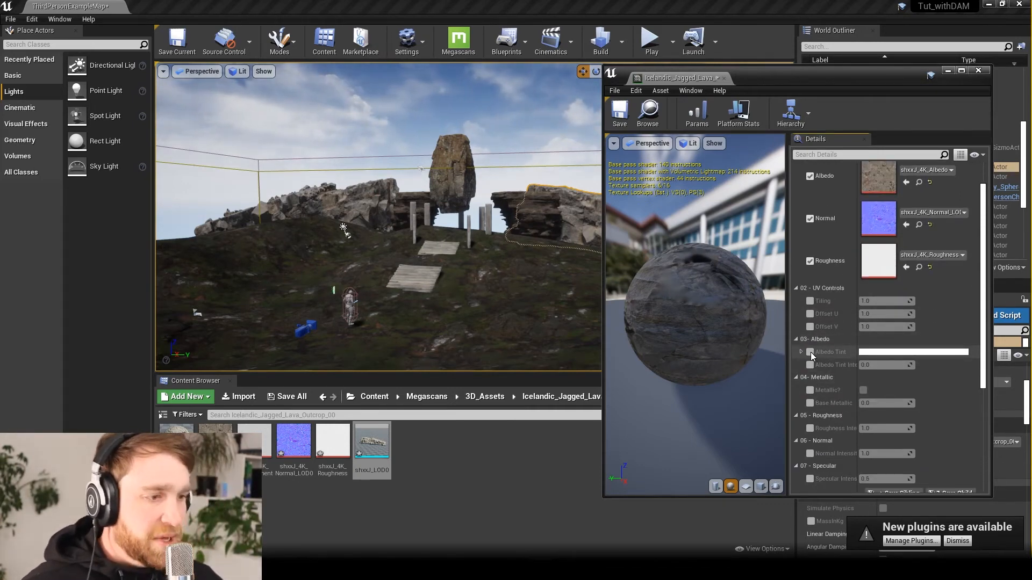
{"action": "left_click", "coordinate": [869, 353]}
{"action": "left_click_drag", "start_coordinate": [773, 359], "coordinate": [794, 402]}
{"action": "left_click", "coordinate": [799, 529]}
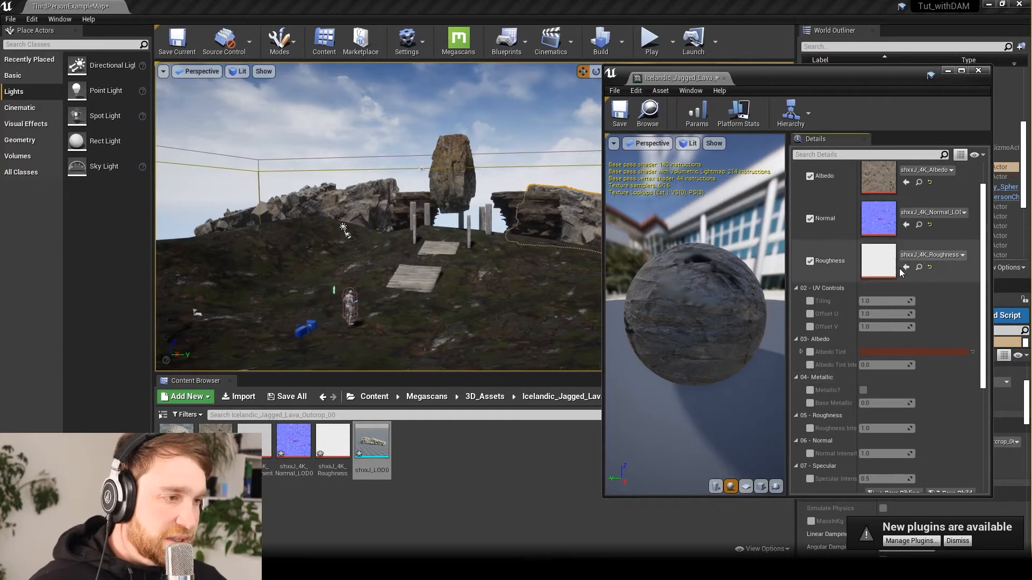
- Open the material's shxxJ_4K_Albedo texture and set its Brightness adjustment to 0.3
{"action": "scroll", "coordinate": [876, 247], "scroll_direction": "up", "scroll_amount": 1}
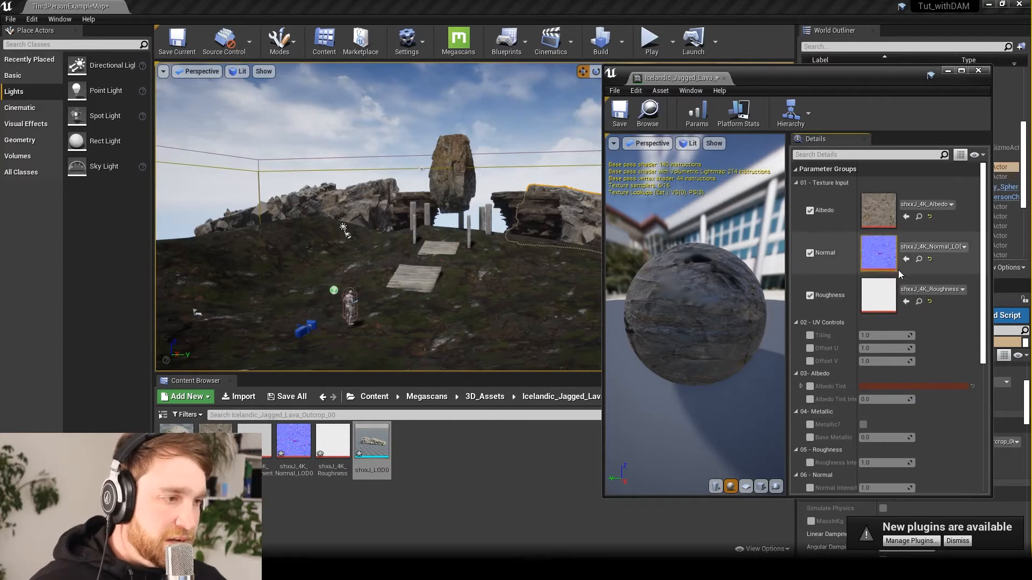
{"action": "double_click", "coordinate": [880, 211]}
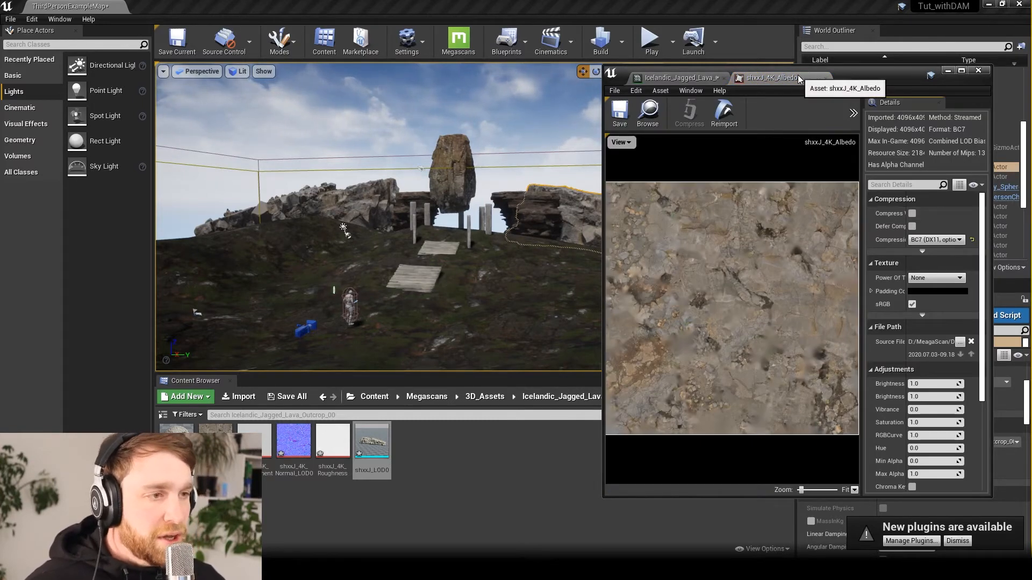
{"action": "left_click", "coordinate": [826, 78]}
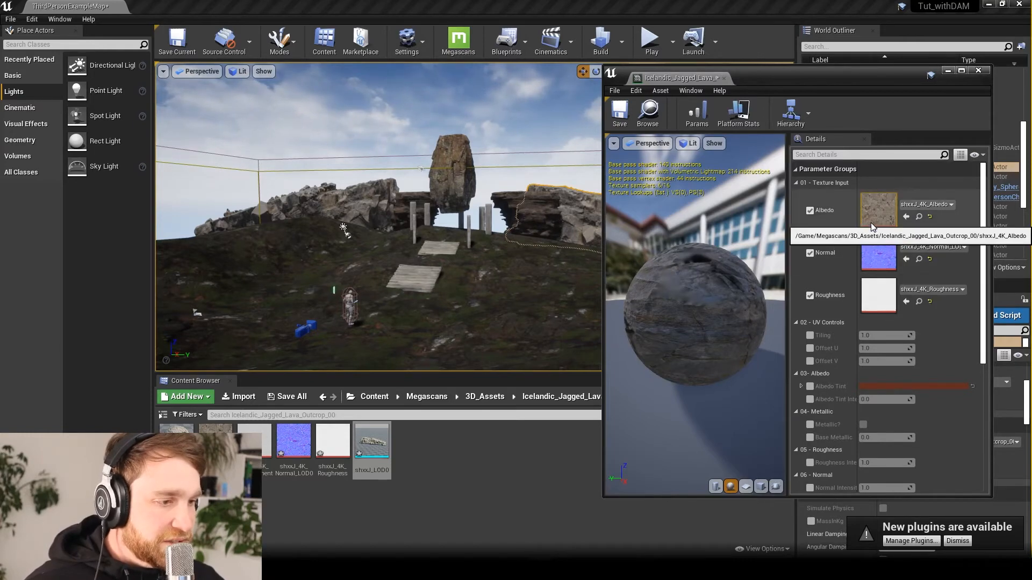
{"action": "double_click", "coordinate": [876, 210]}
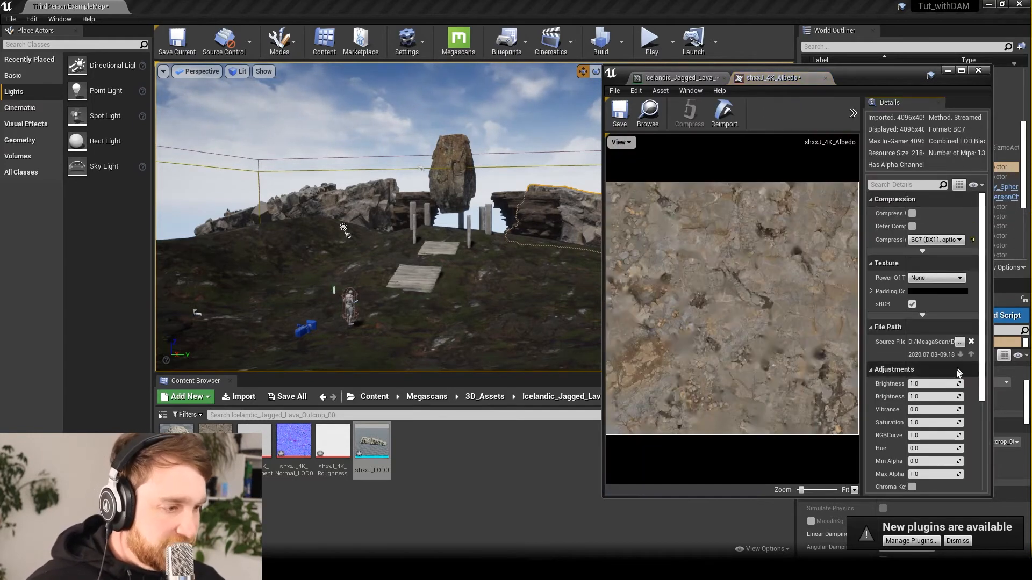
{"action": "scroll", "coordinate": [932, 394], "scroll_direction": "down", "scroll_amount": 2}
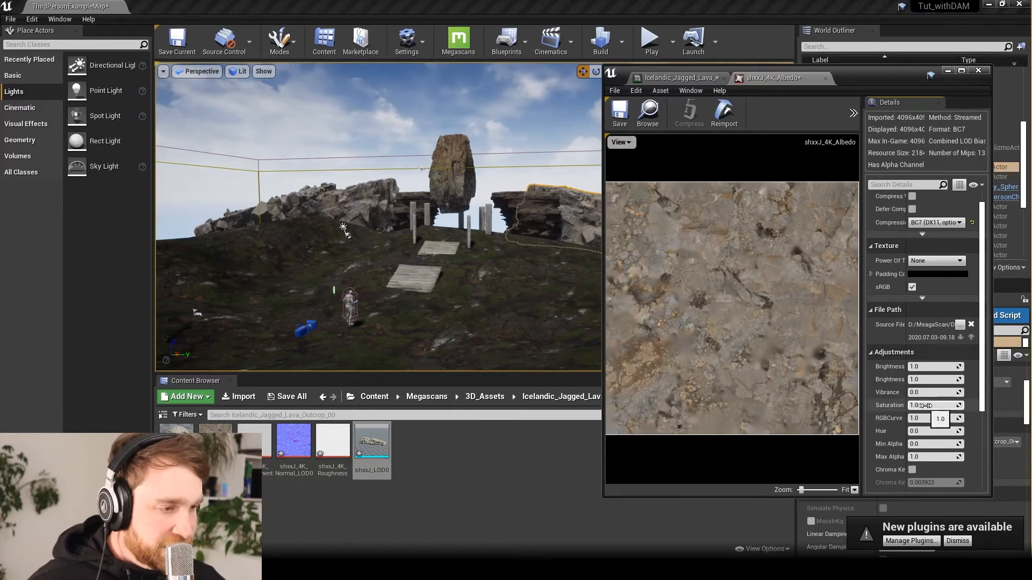
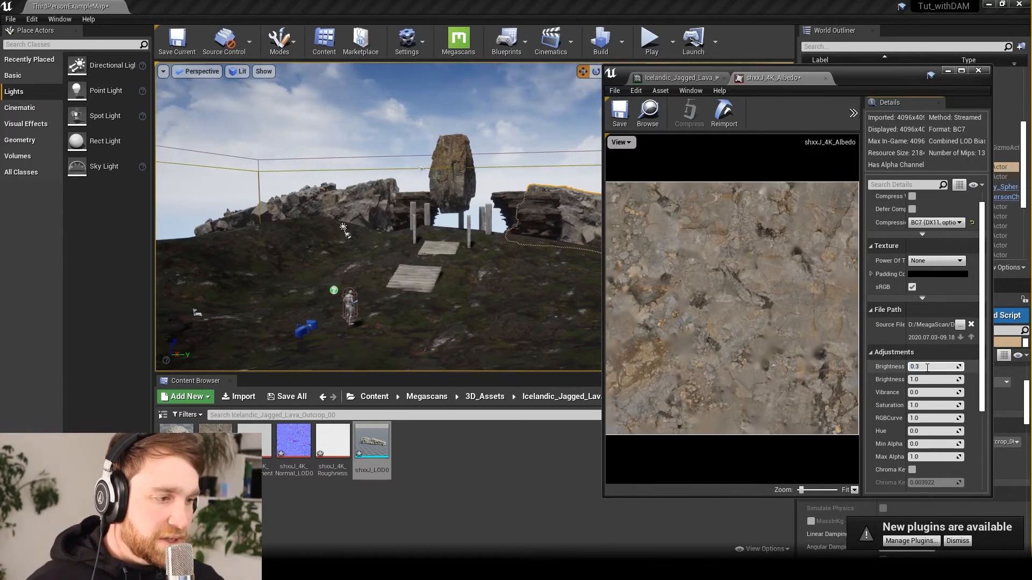
{"action": "key", "text": "Return"}
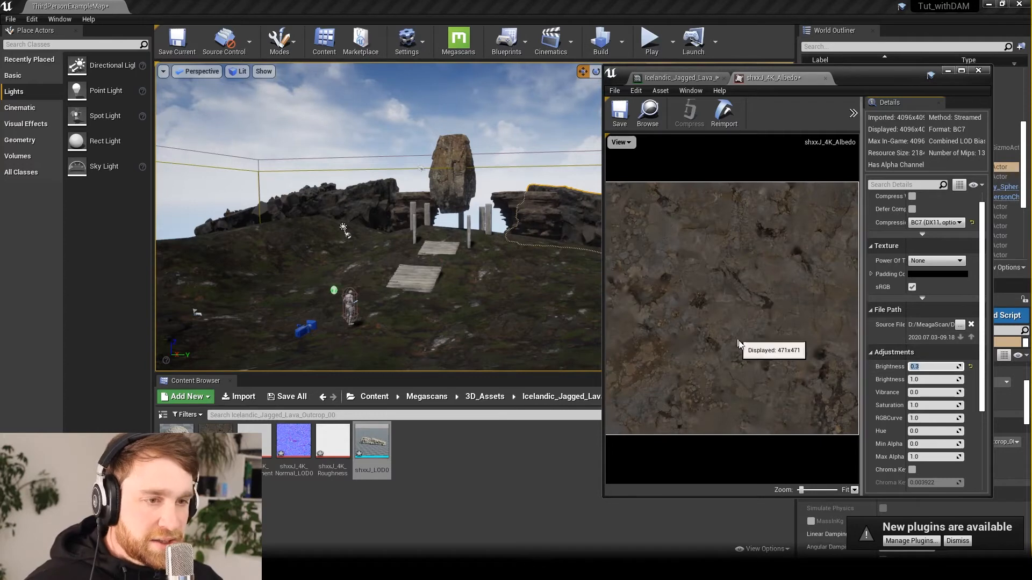
- Set the albedo texture's Saturation to 1.3, check the darkened rocks in the level and close the texture editor
{"action": "left_click_drag", "start_coordinate": [853, 76], "coordinate": [898, 76]}
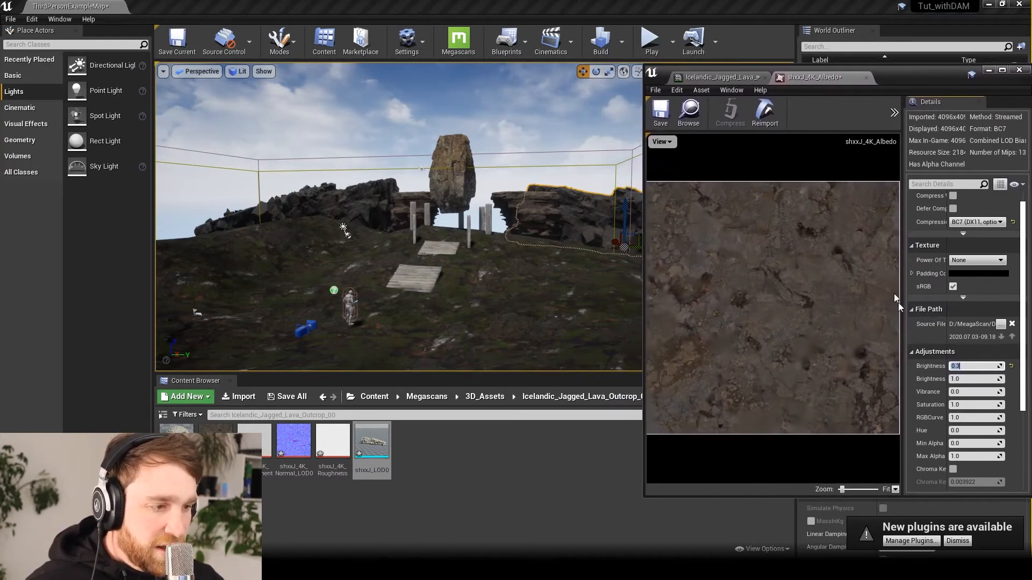
{"action": "left_click", "coordinate": [970, 405]}
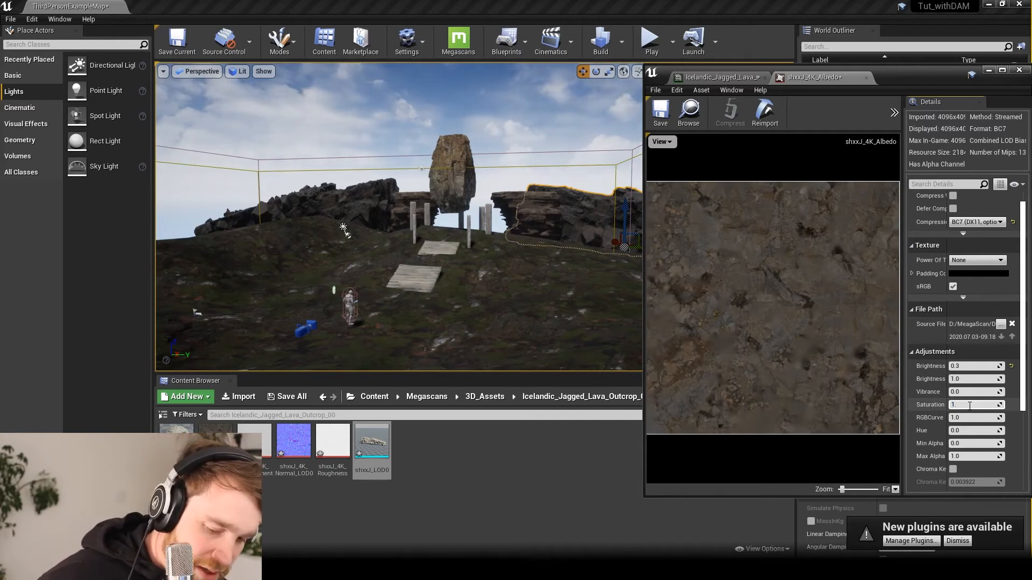
{"action": "type", "text": "3"}
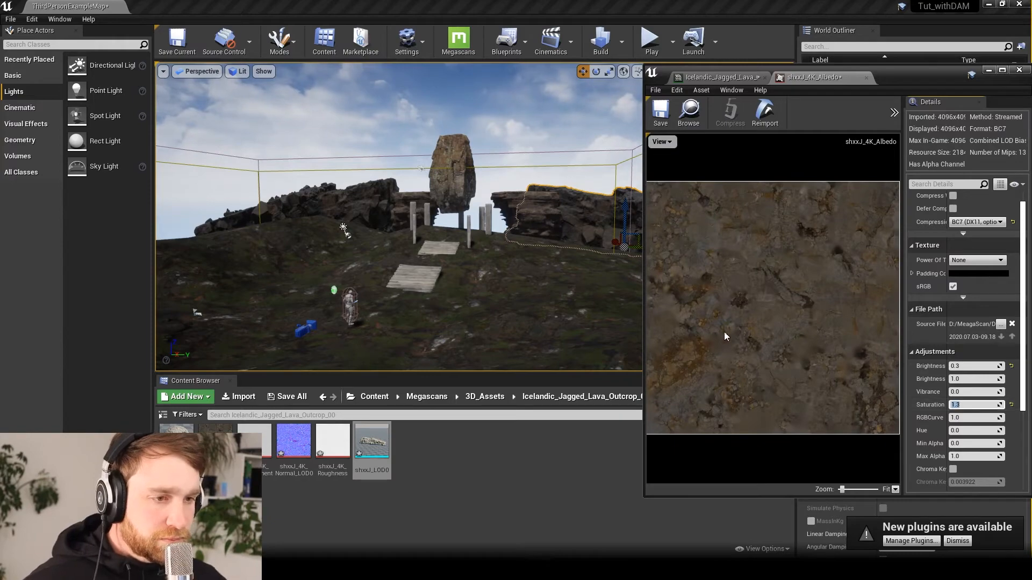
{"action": "left_click_drag", "start_coordinate": [578, 257], "coordinate": [608, 293], "text": "alt"}
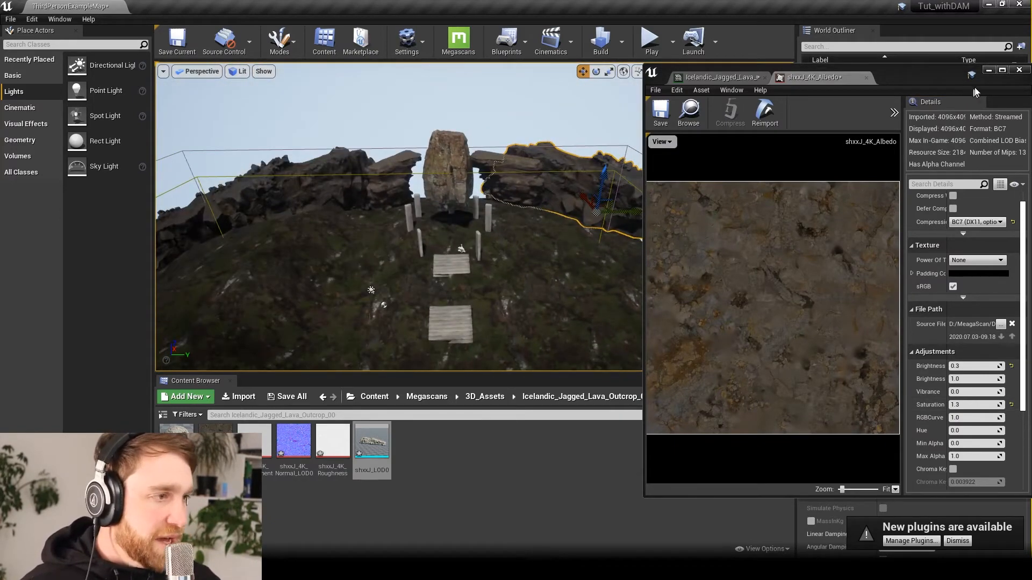
{"action": "left_click_drag", "start_coordinate": [897, 69], "coordinate": [802, 68]}
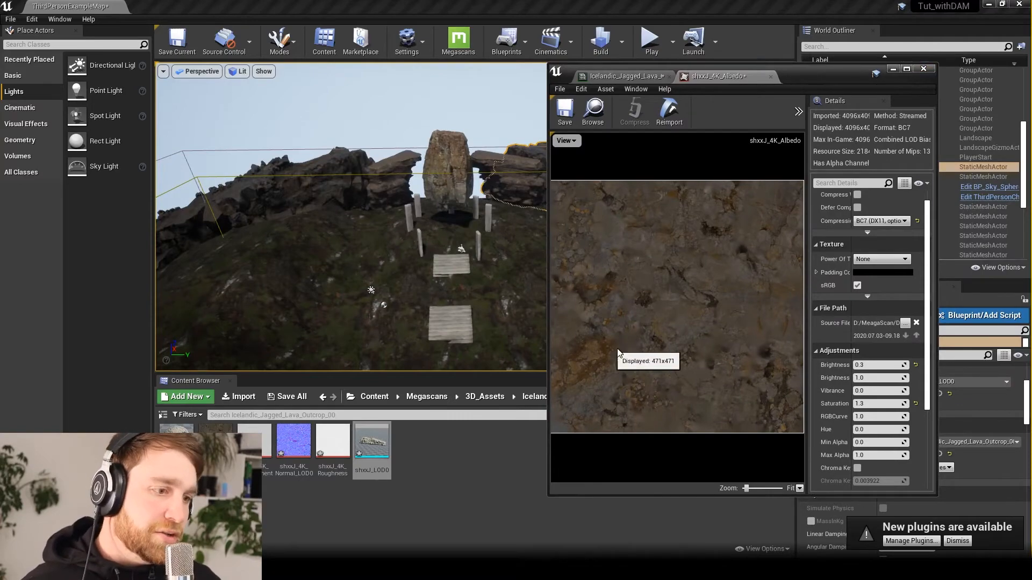
{"action": "left_click", "coordinate": [926, 70]}
- Find the Exponential Height Fog actor by searching for "ex" and place one in the level by the stairs
{"action": "left_click_drag", "start_coordinate": [661, 259], "coordinate": [662, 188], "text": "alt"}
{"action": "right_click_drag", "start_coordinate": [662, 188], "coordinate": [710, 191]}
{"action": "left_click_drag", "start_coordinate": [709, 192], "coordinate": [675, 271], "text": "alt"}
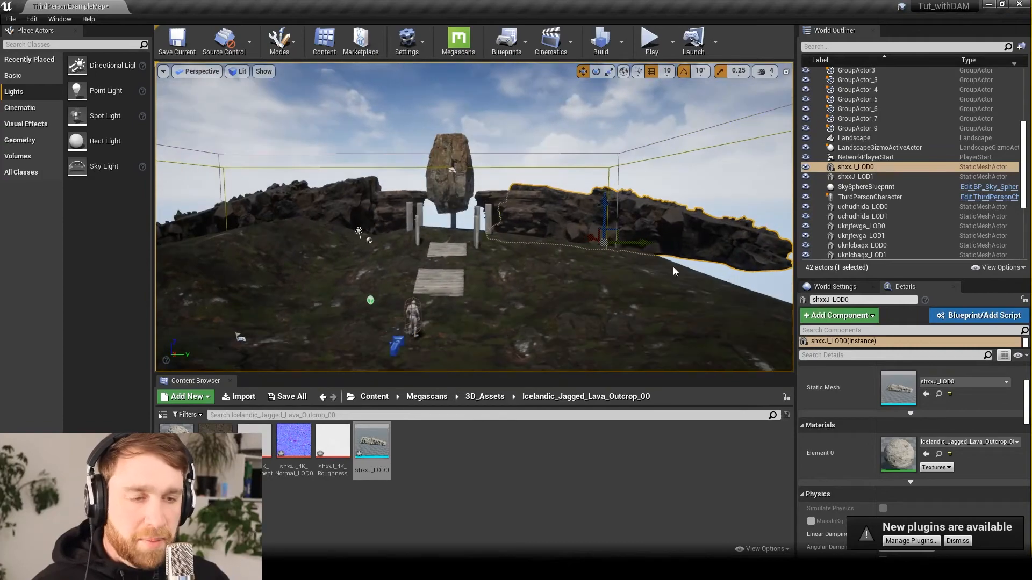
{"action": "scroll", "coordinate": [523, 290], "scroll_direction": "down", "scroll_amount": 4}
{"action": "left_click_drag", "start_coordinate": [524, 290], "coordinate": [478, 291], "text": "alt"}
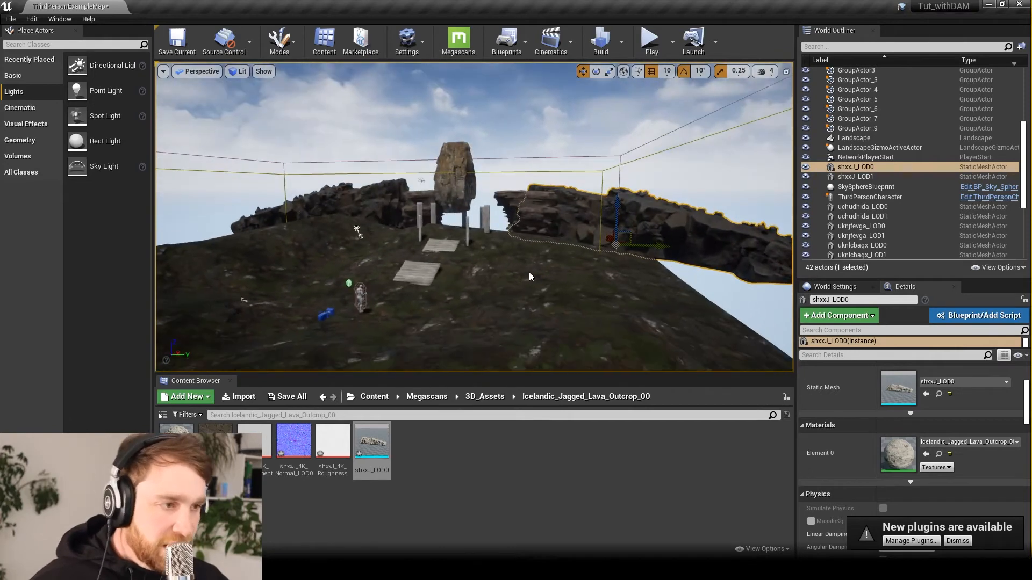
{"action": "left_click_drag", "start_coordinate": [564, 277], "coordinate": [276, 160], "text": "alt"}
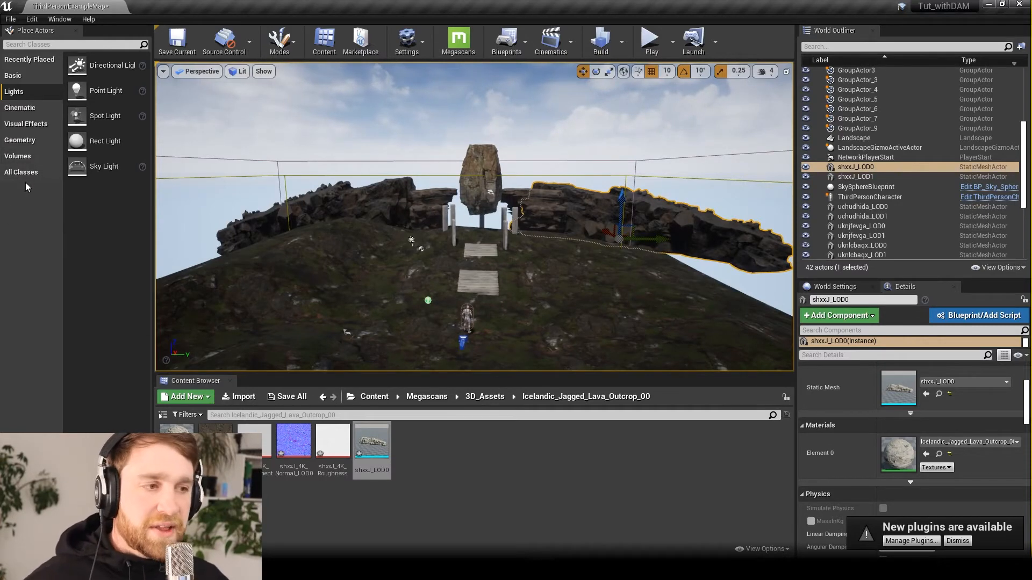
{"action": "scroll", "coordinate": [836, 218], "scroll_direction": "up", "scroll_amount": 5}
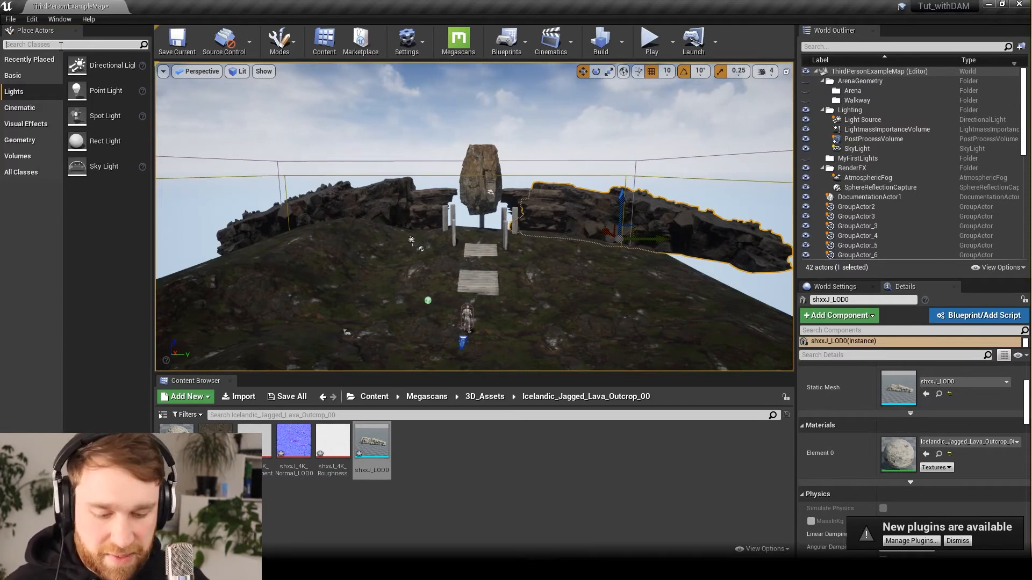
{"action": "type", "text": "ex"}
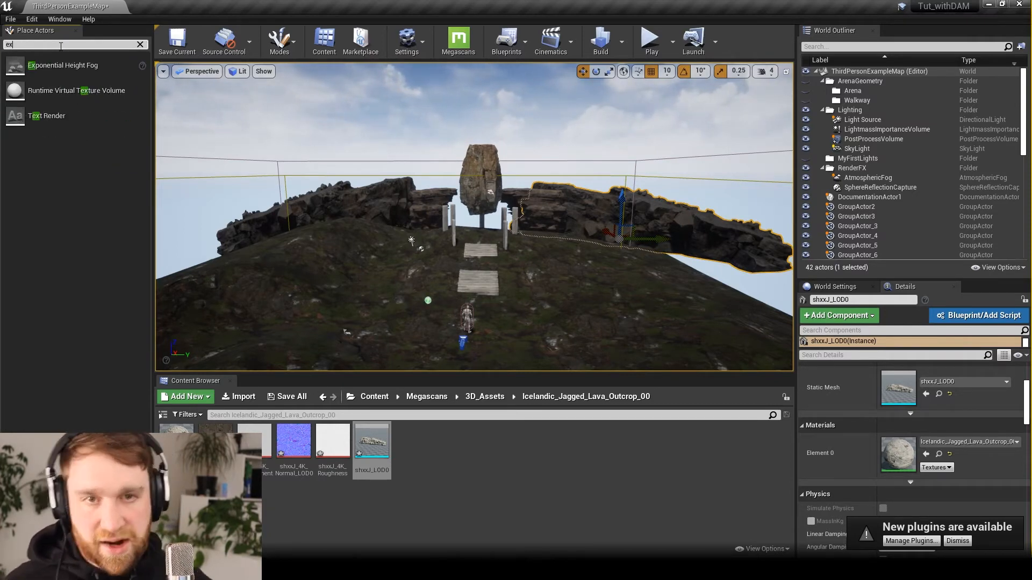
{"action": "left_click_drag", "start_coordinate": [80, 65], "coordinate": [372, 226]}
{"action": "left_click_drag", "start_coordinate": [475, 245], "coordinate": [475, 245]}
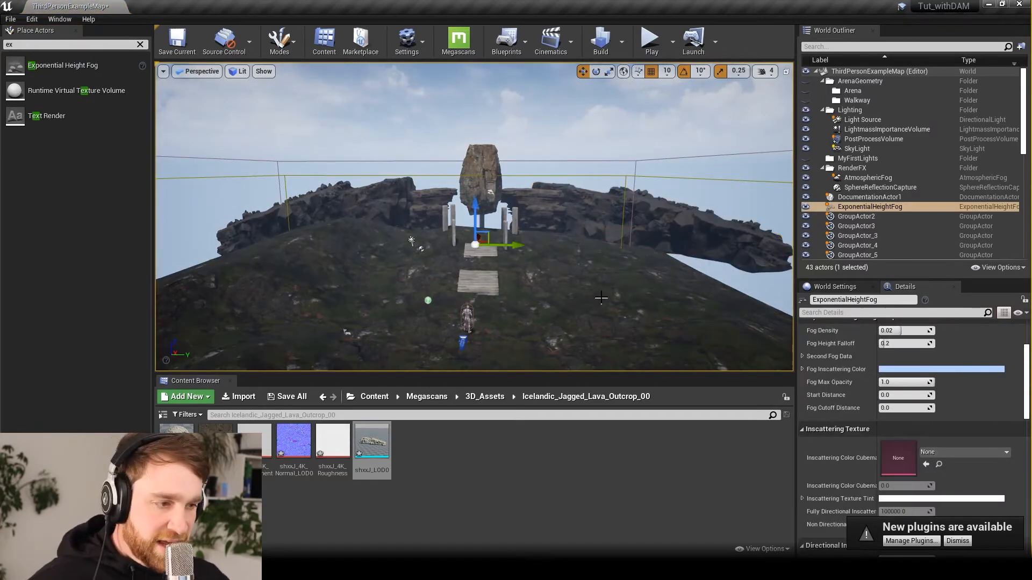
{"action": "left_click_drag", "start_coordinate": [601, 297], "coordinate": [604, 286], "text": "alt"}
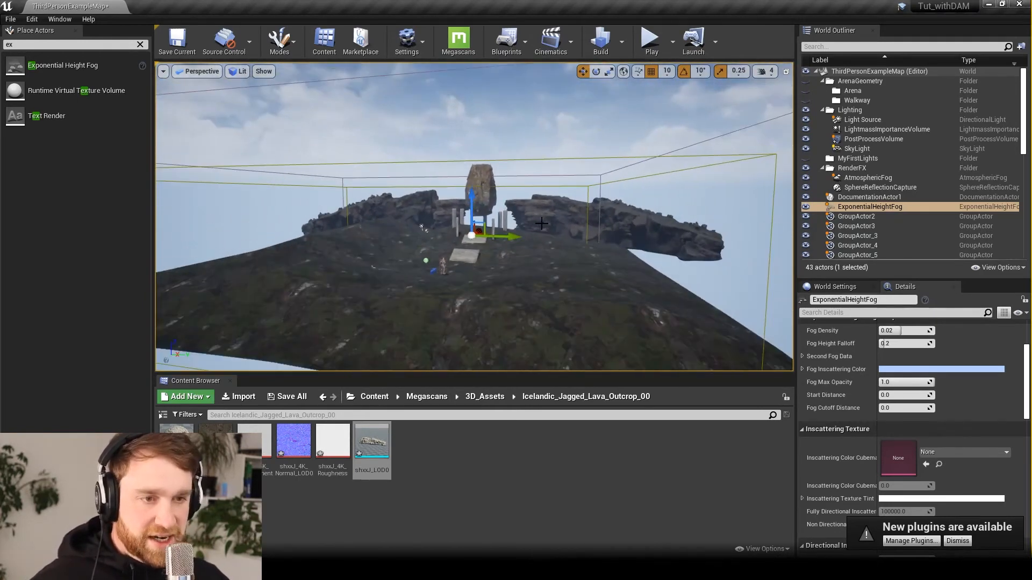
- Try raising the Exponential Height Fog's Fog Density to 0.1 and inspect the effect around the stairs and cliffs
{"action": "scroll", "coordinate": [541, 223], "scroll_direction": "up", "scroll_amount": 8}
{"action": "left_click_drag", "start_coordinate": [541, 223], "coordinate": [541, 214], "text": "alt"}
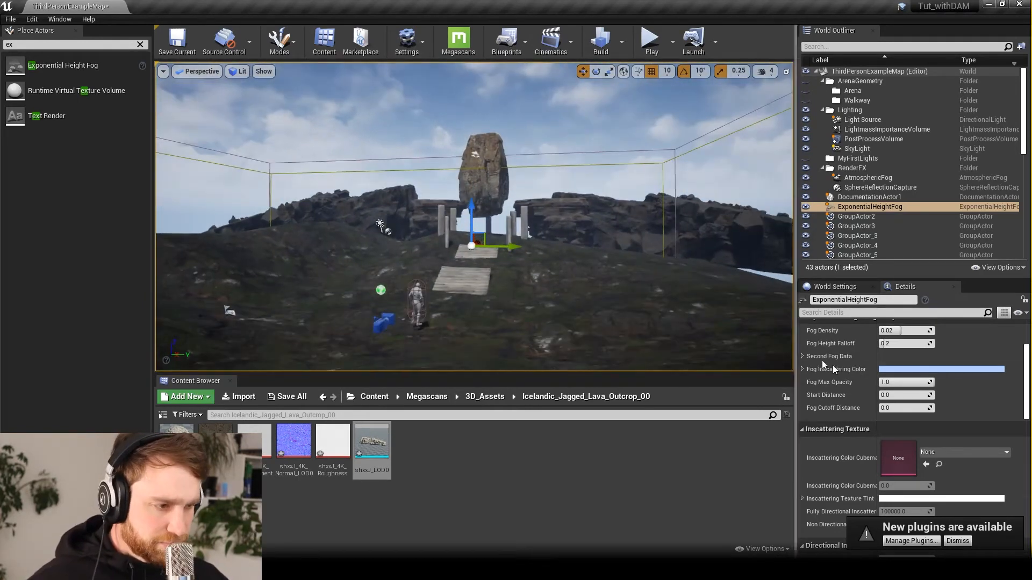
{"action": "scroll", "coordinate": [823, 364], "scroll_direction": "up", "scroll_amount": 3}
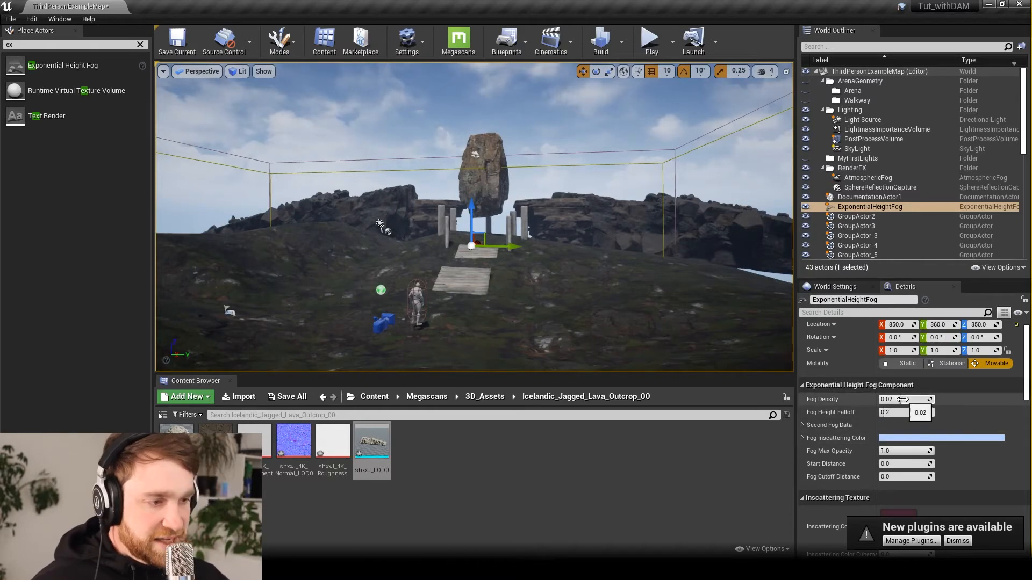
{"action": "left_click_drag", "start_coordinate": [901, 399], "coordinate": [914, 400]}
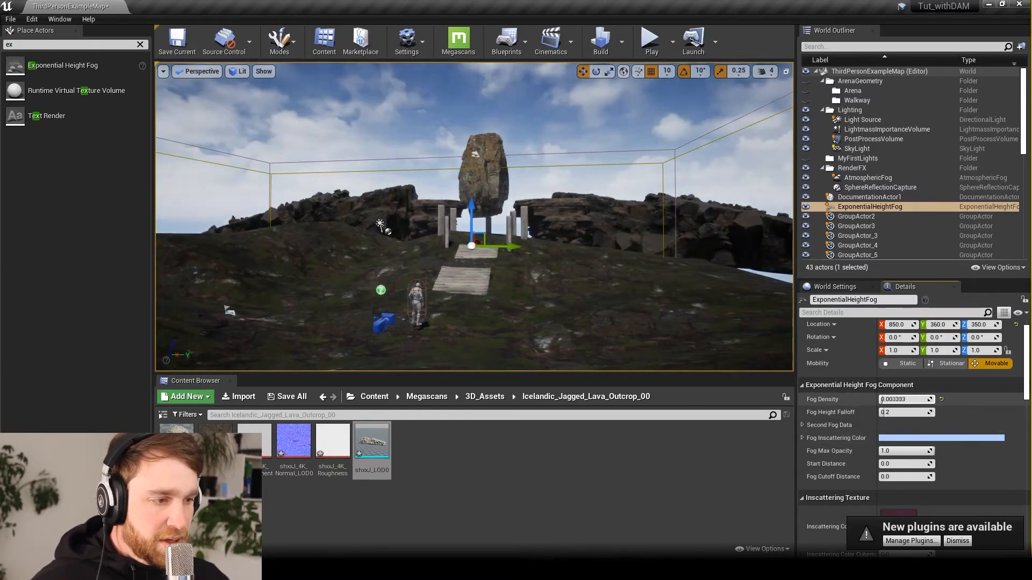
{"action": "left_click", "coordinate": [888, 400]}
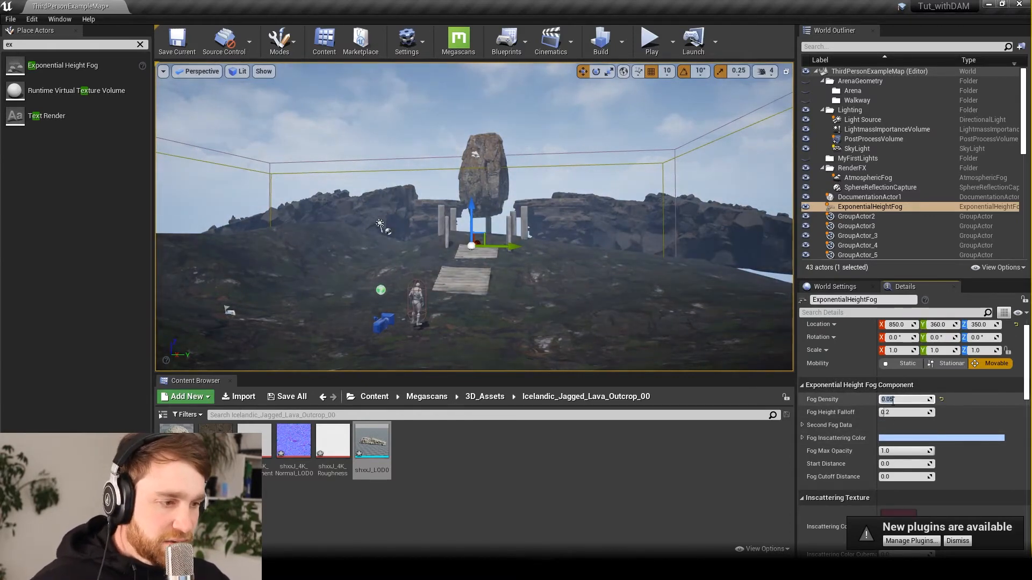
{"action": "type", "text": "0."}
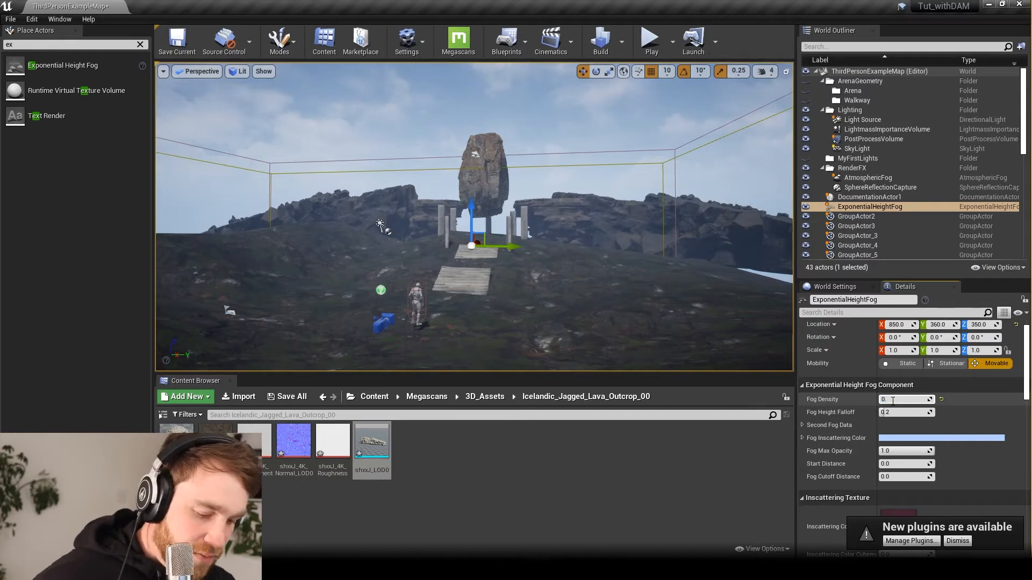
{"action": "key", "text": "Return"}
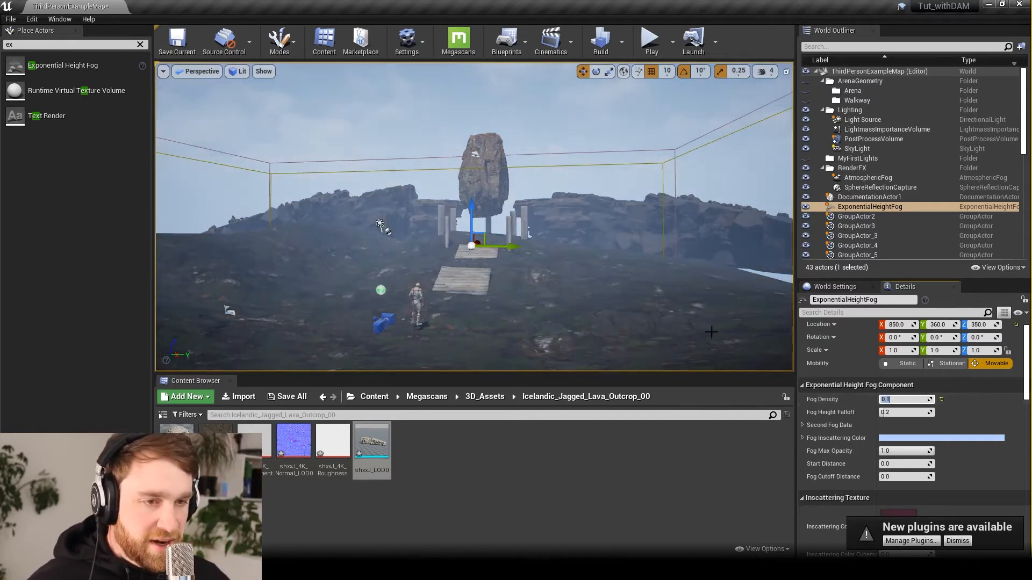
{"action": "key", "text": "a"}
{"action": "right_click_drag", "start_coordinate": [615, 263], "coordinate": [688, 263]}
{"action": "left_click_drag", "start_coordinate": [630, 258], "coordinate": [483, 272], "text": "alt"}
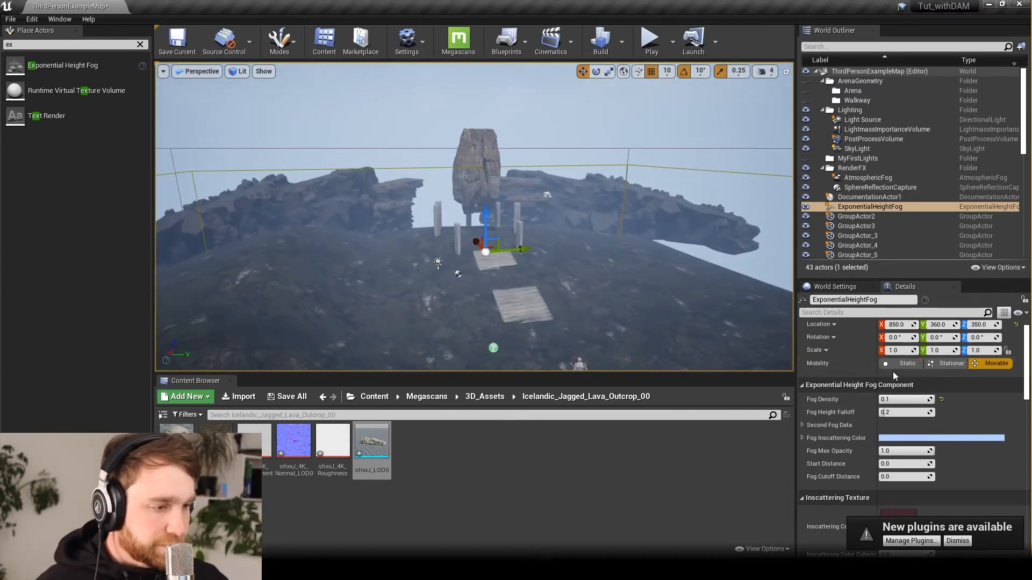
- Try a Fog Density of 1.0 on the height fog and check how thick it looks in the level
{"action": "scroll", "coordinate": [895, 381], "scroll_direction": "down", "scroll_amount": 1}
{"action": "left_click_drag", "start_coordinate": [886, 382], "coordinate": [870, 383]}
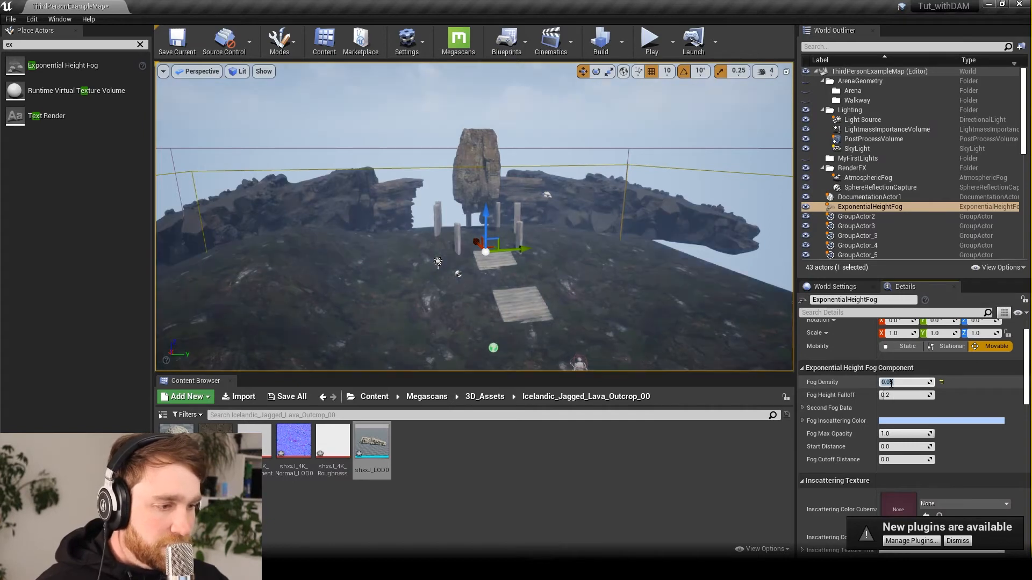
{"action": "key", "text": "Return"}
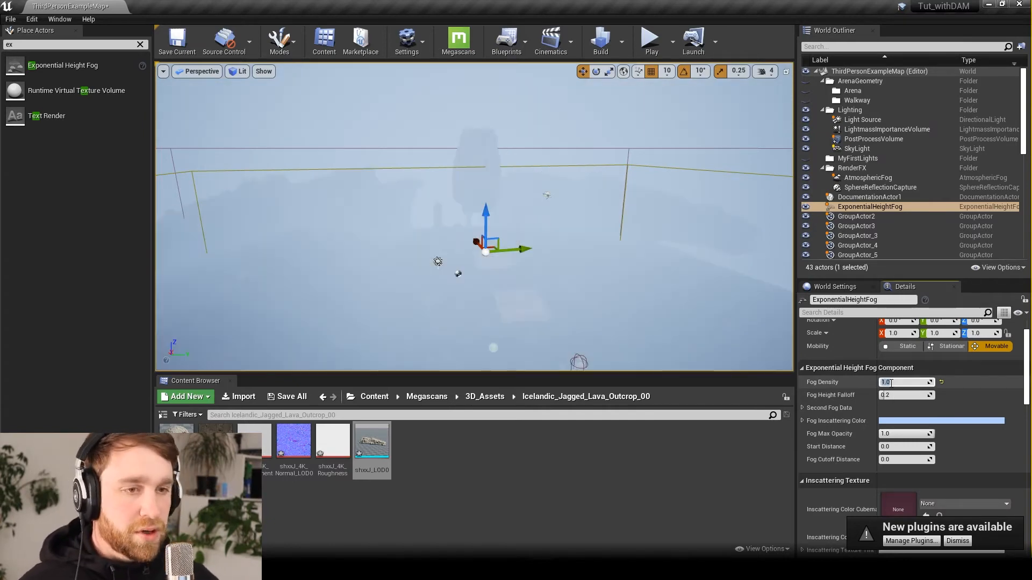
{"action": "right_click_drag", "start_coordinate": [645, 253], "coordinate": [602, 263]}
{"action": "scroll", "coordinate": [580, 263], "scroll_direction": "up", "scroll_amount": 8}
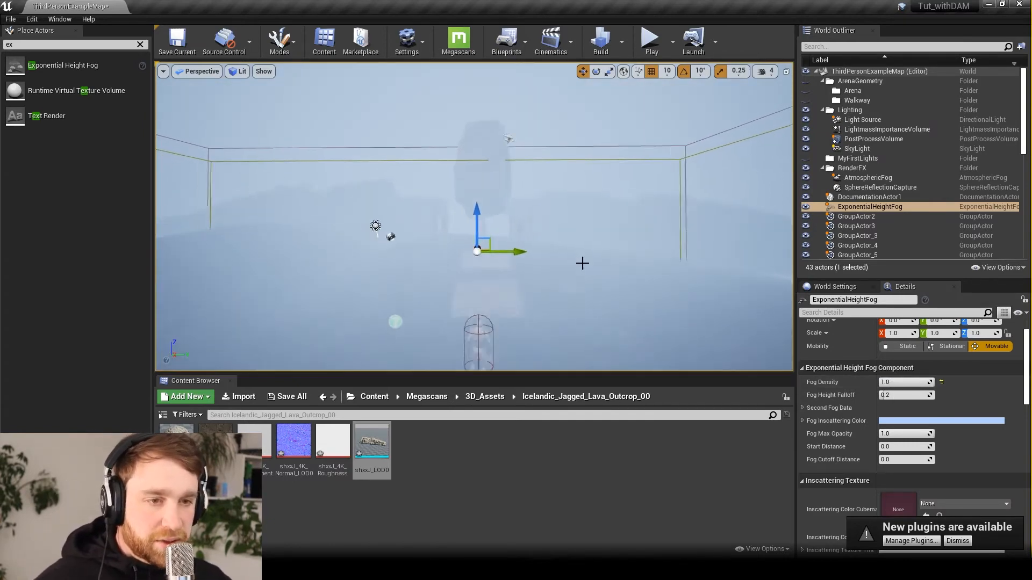
{"action": "scroll", "coordinate": [590, 270], "scroll_direction": "down", "scroll_amount": 5}
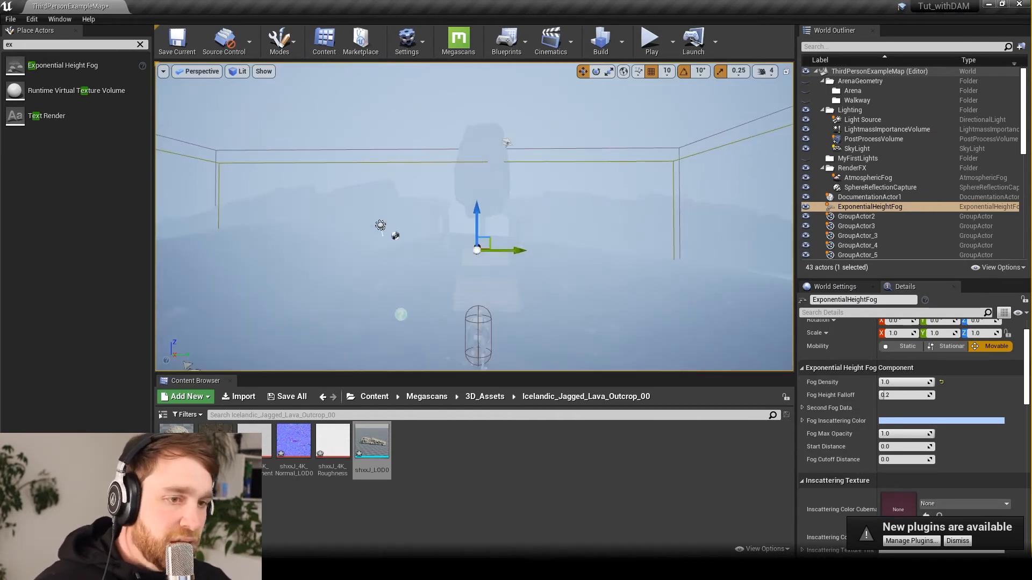
- Set the height fog's Fog Density to 0.5
{"action": "mouse_move", "coordinate": [590, 270]}
{"action": "left_mouse_down", "text": "alt"}
{"action": "mouse_move", "coordinate": [533, 269]}
{"action": "mouse_move", "coordinate": [473, 290]}
{"action": "mouse_move", "coordinate": [602, 259]}
{"action": "left_mouse_up", "text": "alt"}
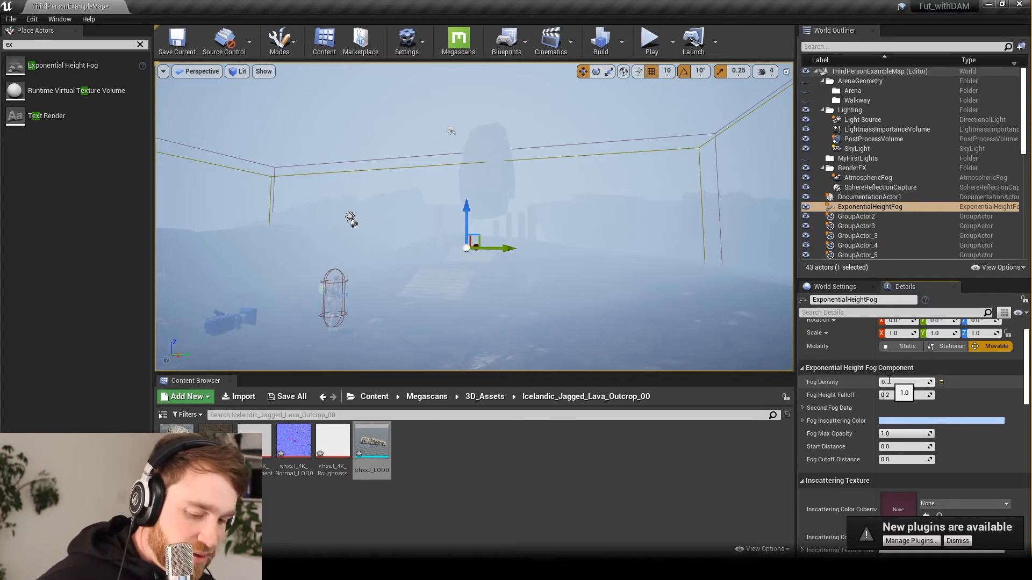
{"action": "key", "text": "Return"}
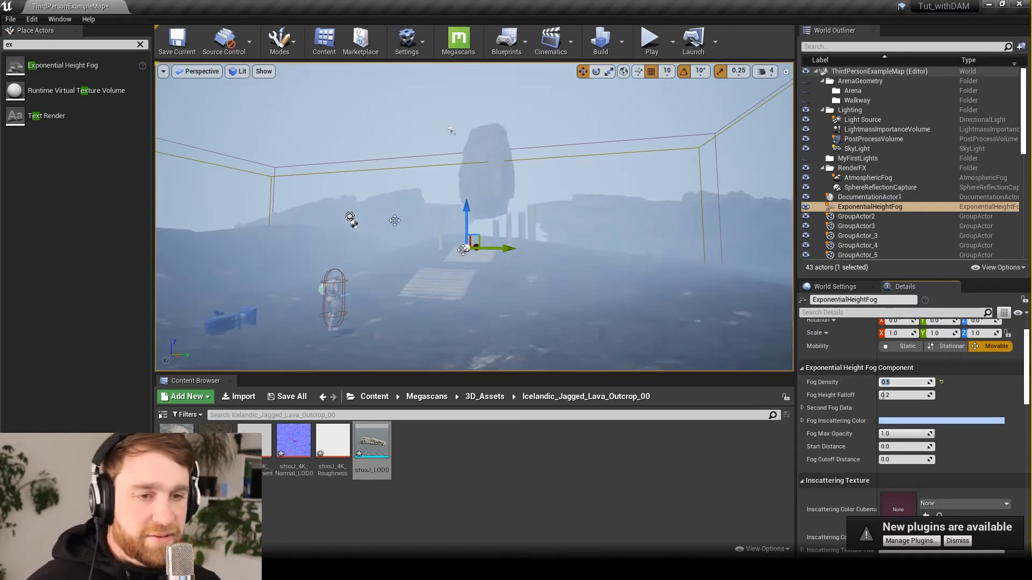
{"action": "mouse_move", "coordinate": [415, 224]}
{"action": "left_mouse_down", "text": "alt"}
{"action": "mouse_move", "coordinate": [454, 237]}
{"action": "mouse_move", "coordinate": [419, 232]}
{"action": "left_mouse_up", "text": "alt"}
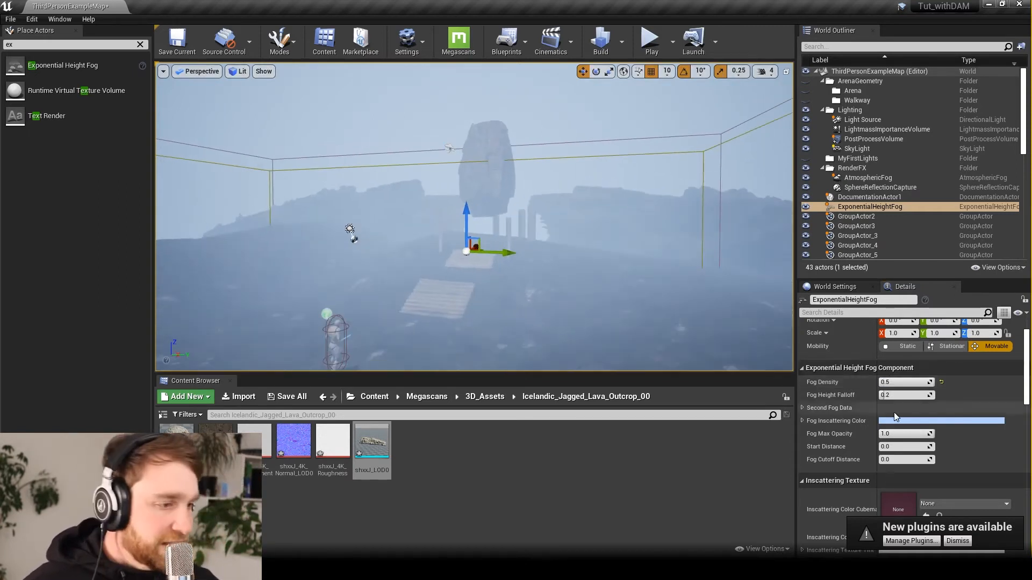
- Enable Volumetric Fog on the Exponential Height Fog actor and inspect the scene from another angle
{"action": "scroll", "coordinate": [976, 445], "scroll_direction": "down", "scroll_amount": 5}
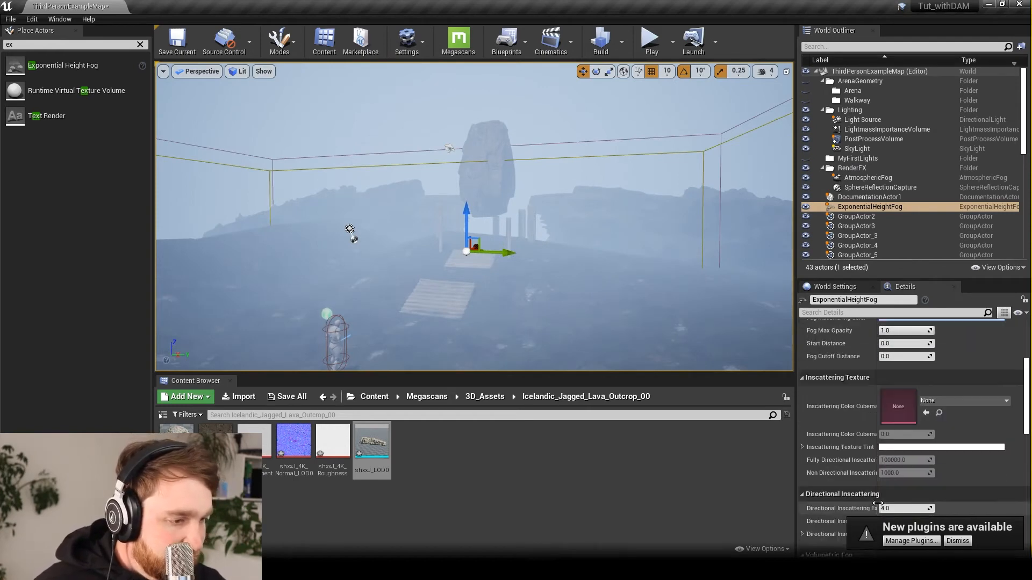
{"action": "scroll", "coordinate": [838, 473], "scroll_direction": "down", "scroll_amount": 2}
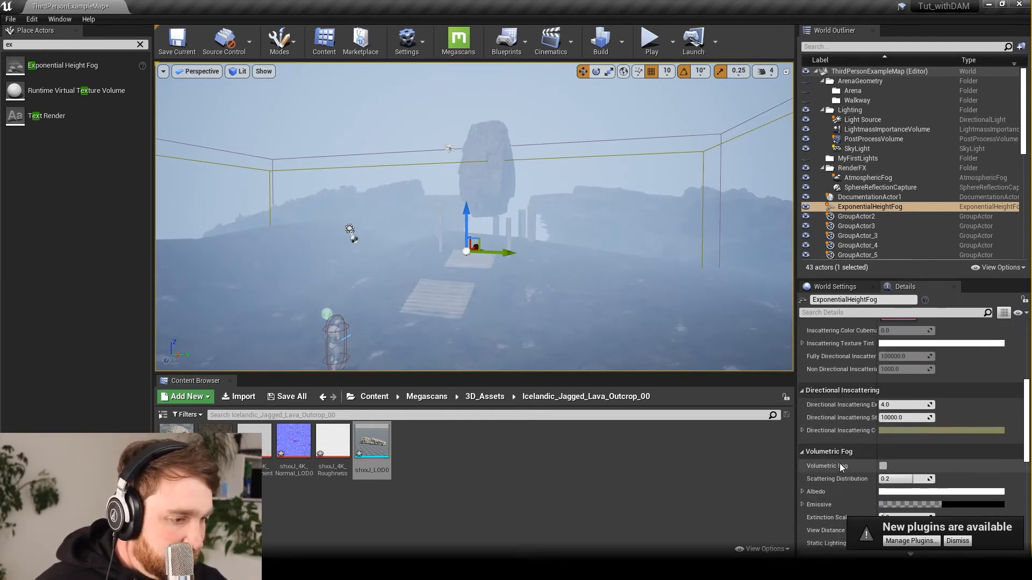
{"action": "scroll", "coordinate": [839, 463], "scroll_direction": "down", "scroll_amount": 2}
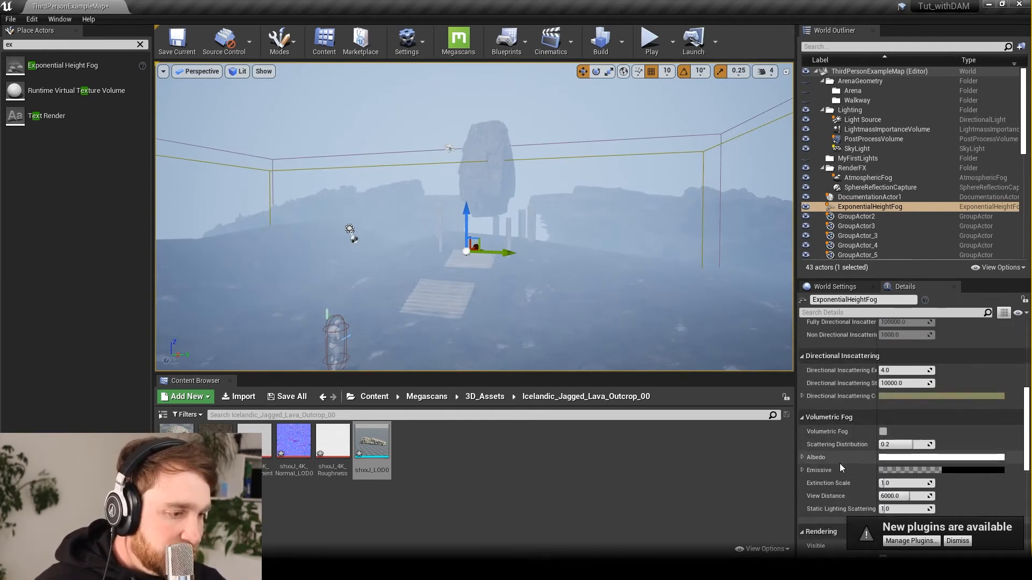
{"action": "left_click", "coordinate": [883, 432]}
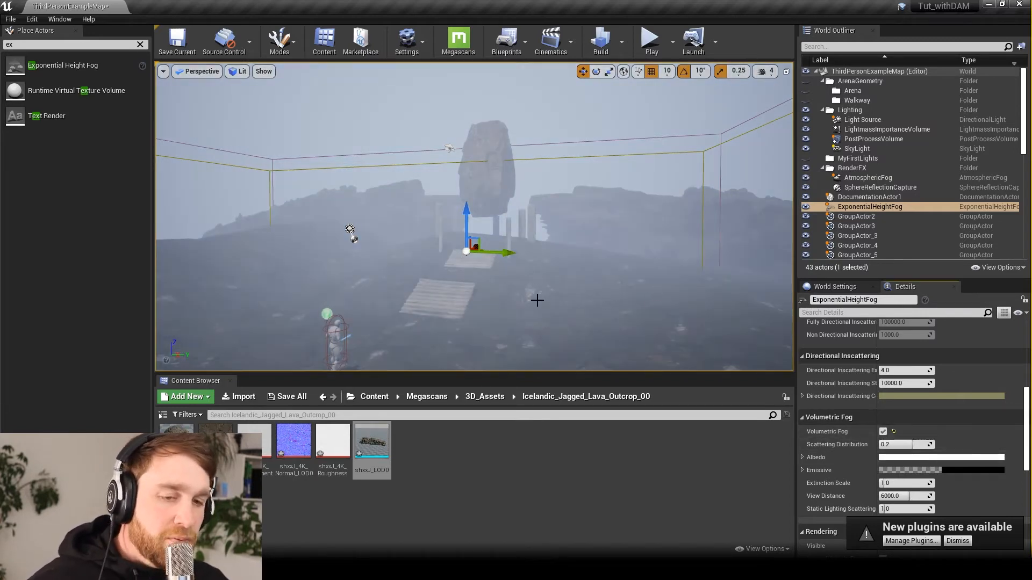
{"action": "mouse_move", "coordinate": [524, 285]}
{"action": "left_mouse_down", "text": "alt"}
{"action": "mouse_move", "coordinate": [597, 285]}
{"action": "mouse_move", "coordinate": [523, 285]}
{"action": "left_mouse_up", "text": "alt"}
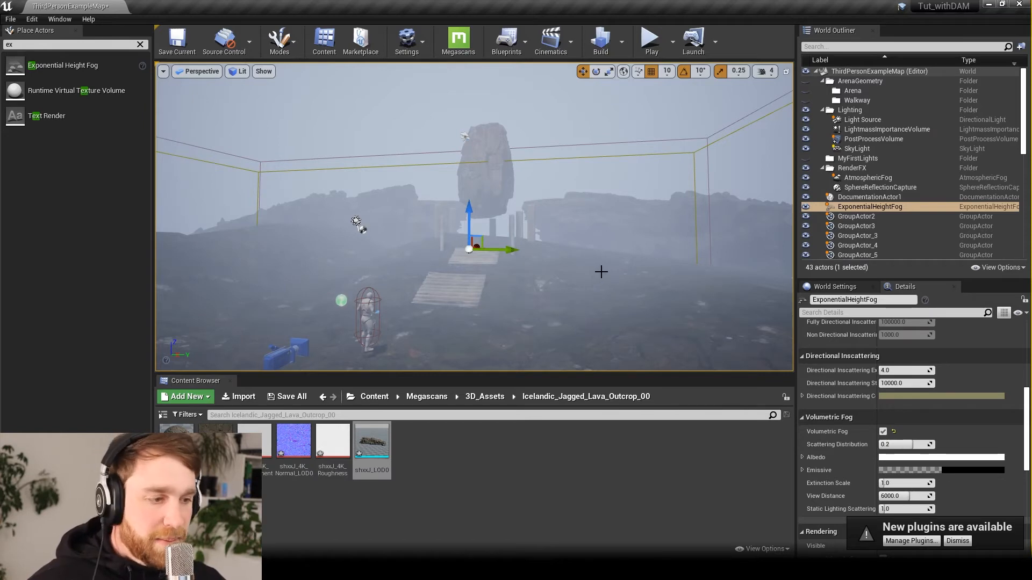
{"action": "right_click_drag", "start_coordinate": [604, 271], "coordinate": [640, 273]}
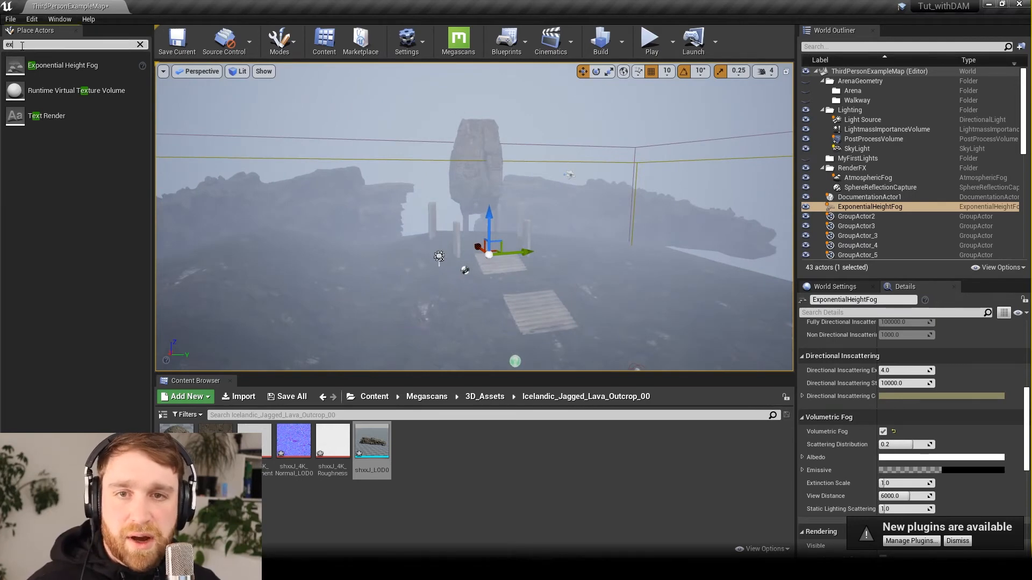
- Clear the actor search and place a Spot Light from the Lights category in the level near the floating rock
{"action": "key", "text": "BackSpace"}
{"action": "key", "text": "BackSpace"}
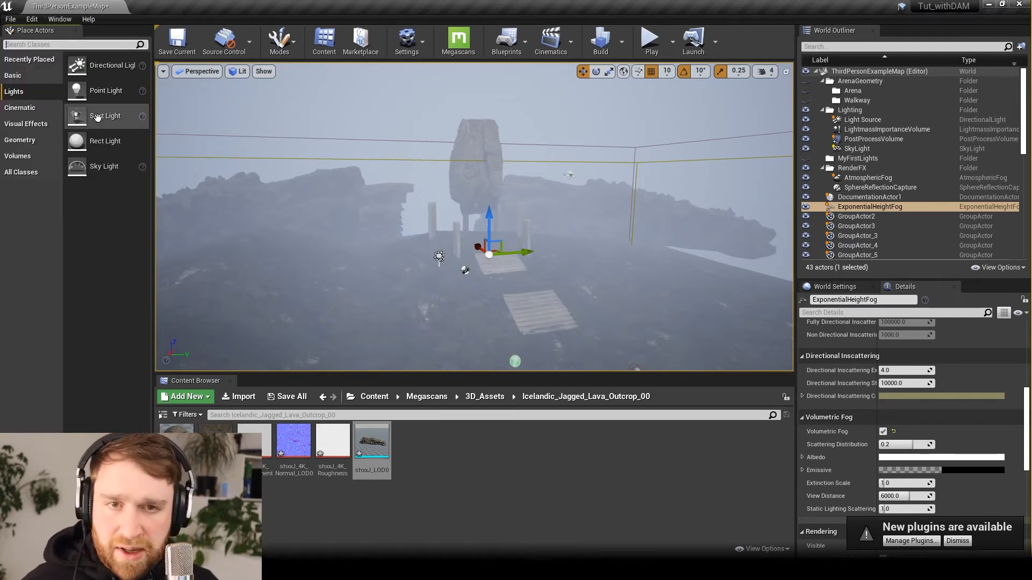
{"action": "left_click_drag", "start_coordinate": [102, 136], "coordinate": [422, 167]}
{"action": "left_click", "coordinate": [428, 206]}
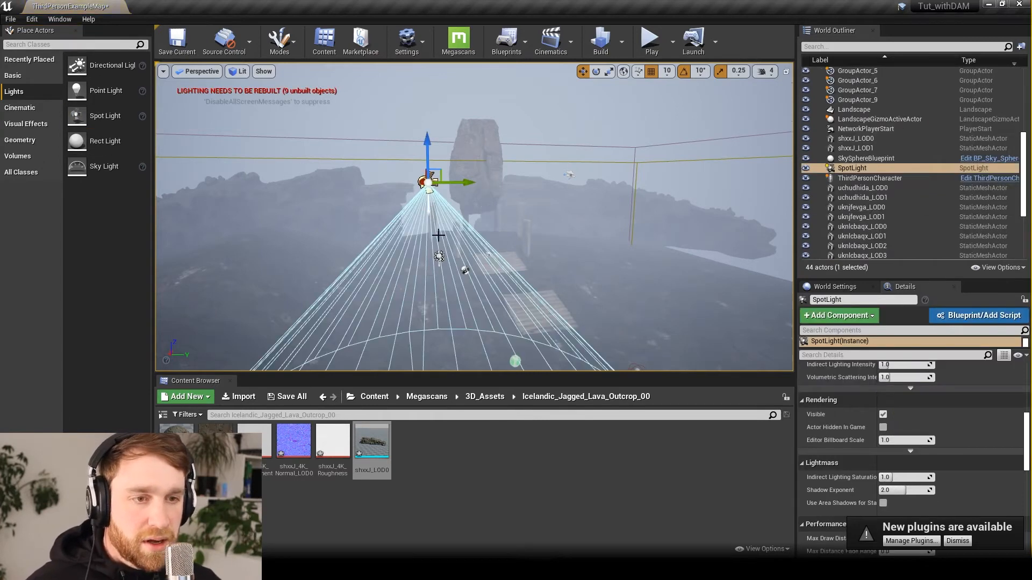
- Move the spot light behind the floating rock and rotate it so its cone points toward the stairs
{"action": "right_click_drag", "start_coordinate": [489, 271], "coordinate": [514, 283]}
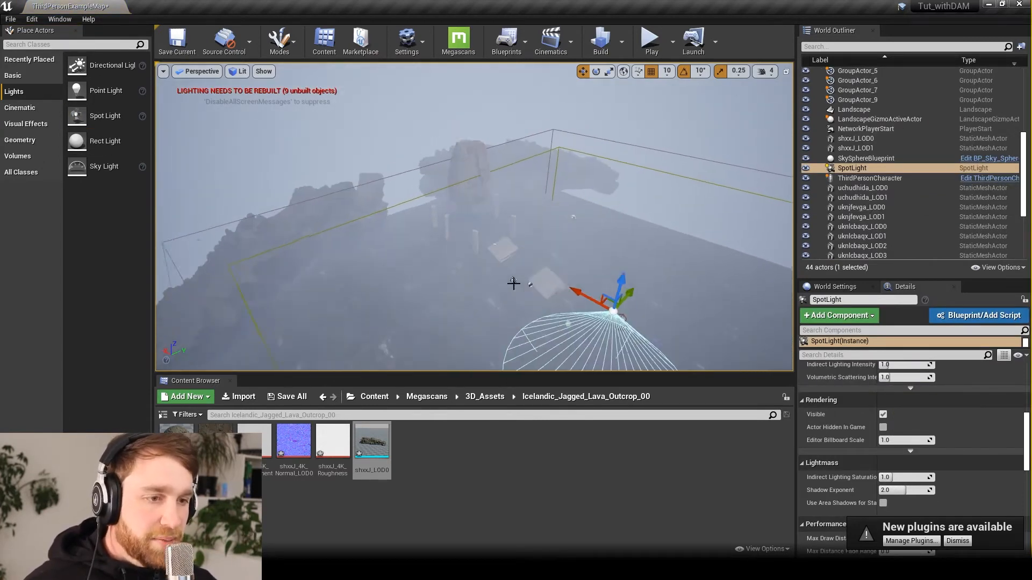
{"action": "left_click_drag", "start_coordinate": [566, 287], "coordinate": [389, 71]}
{"action": "right_click_drag", "start_coordinate": [424, 140], "coordinate": [429, 155]}
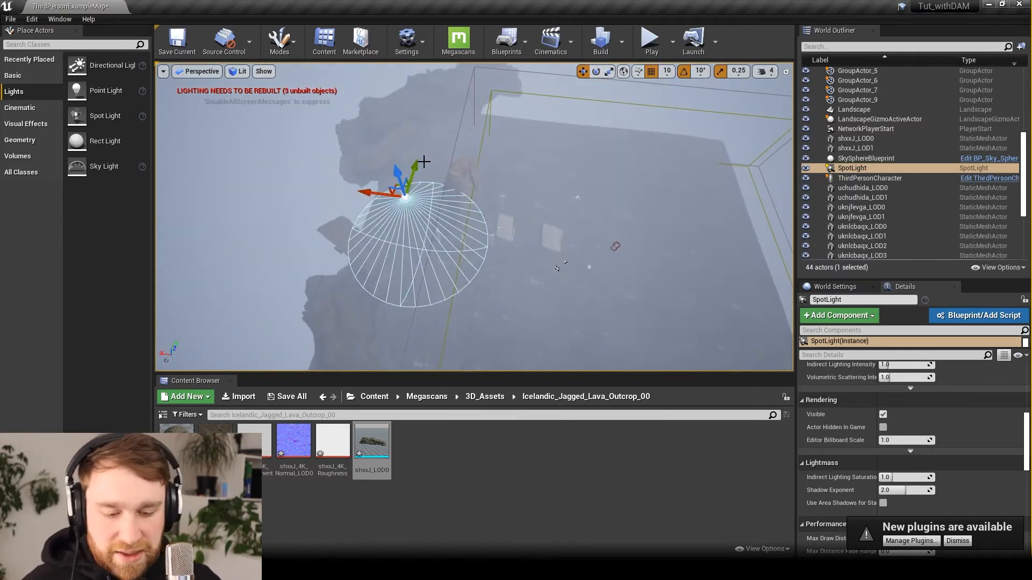
{"action": "key", "text": "e"}
{"action": "left_click_drag", "start_coordinate": [448, 195], "coordinate": [488, 249]}
{"action": "key", "text": "w"}
{"action": "right_click_drag", "start_coordinate": [529, 307], "coordinate": [374, 172]}
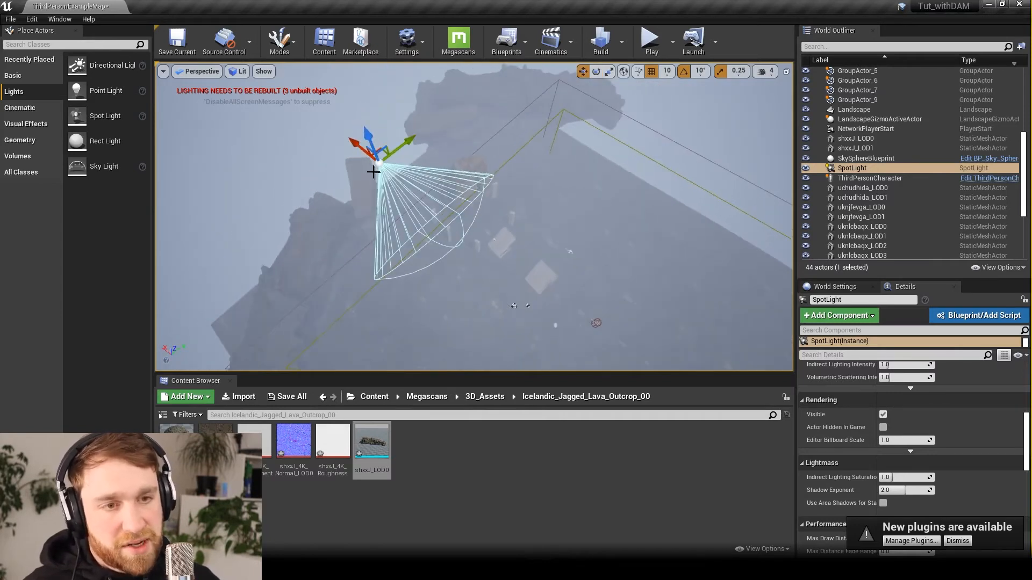
- Shift the spot light sideways toward the floating rock and adjust its height behind the rock
{"action": "left_click_drag", "start_coordinate": [399, 150], "coordinate": [444, 114]}
{"action": "left_click_drag", "start_coordinate": [513, 243], "coordinate": [492, 156], "text": "alt"}
{"action": "left_click_drag", "start_coordinate": [393, 138], "coordinate": [403, 129], "text": "alt"}
{"action": "left_click_drag", "start_coordinate": [440, 79], "coordinate": [442, 117]}
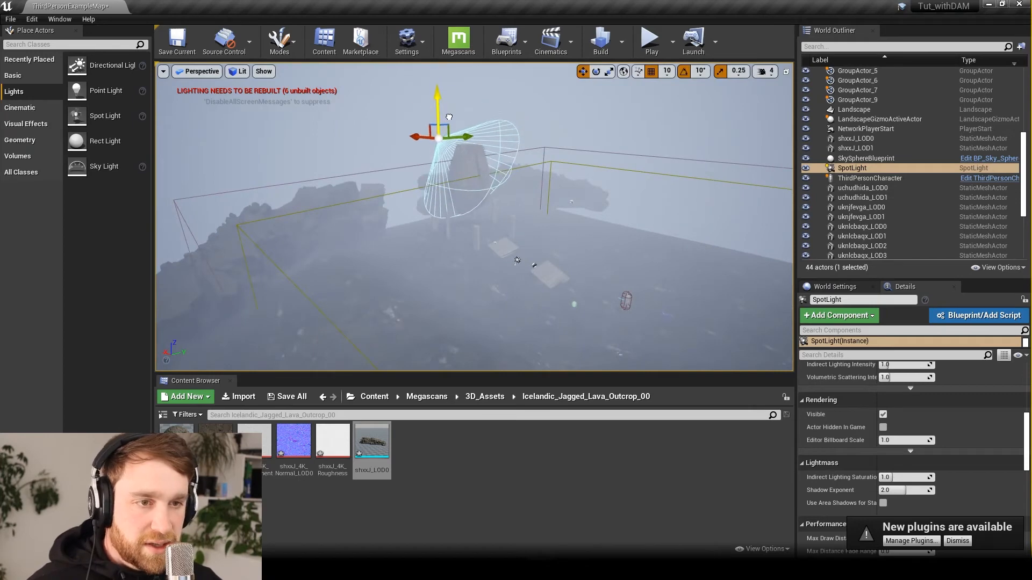
- Set the spot light's Intensity to 2000 cd
{"action": "scroll", "coordinate": [937, 444], "scroll_direction": "up", "scroll_amount": 5}
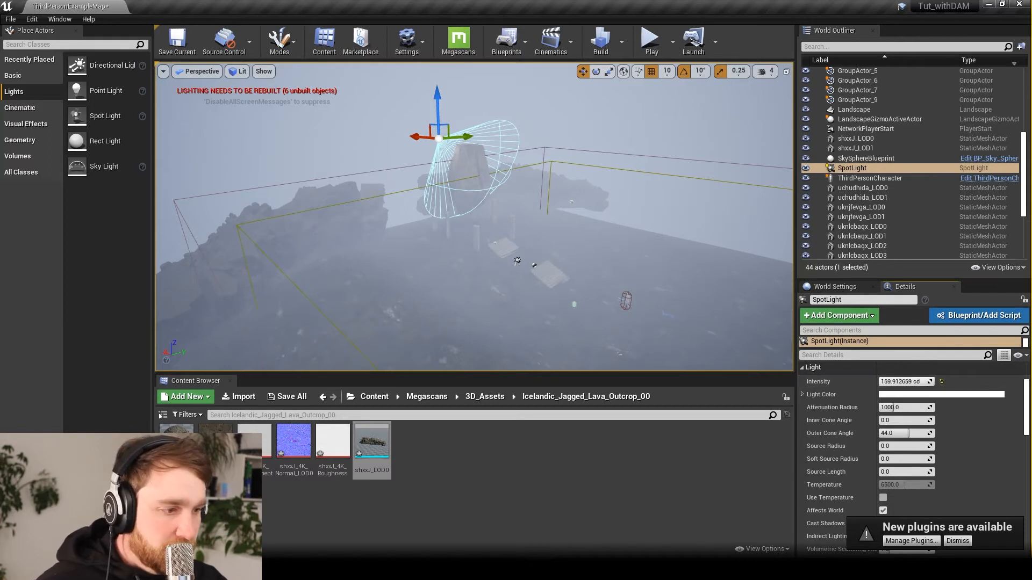
{"action": "left_click", "coordinate": [898, 382]}
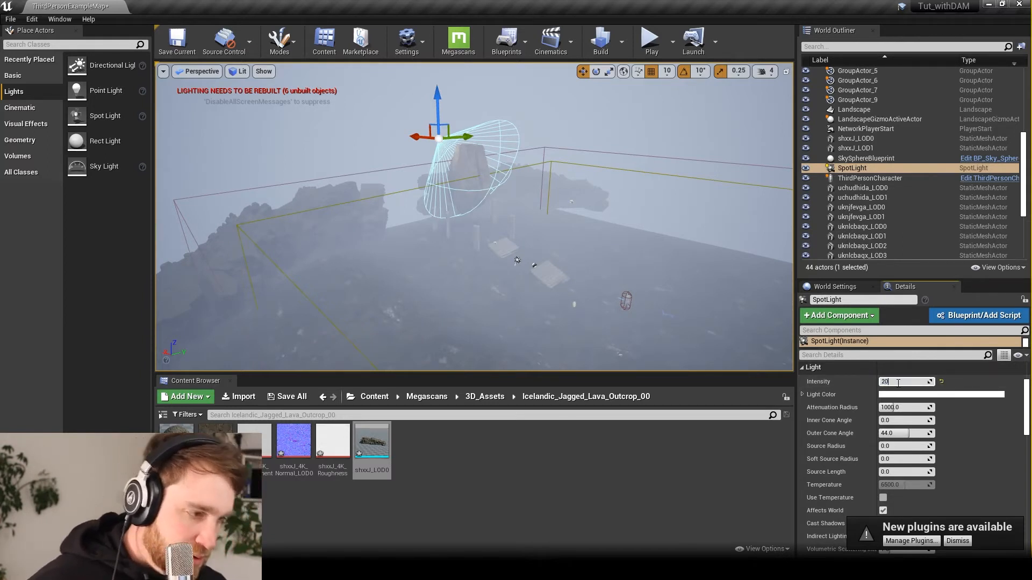
{"action": "key", "text": "Return"}
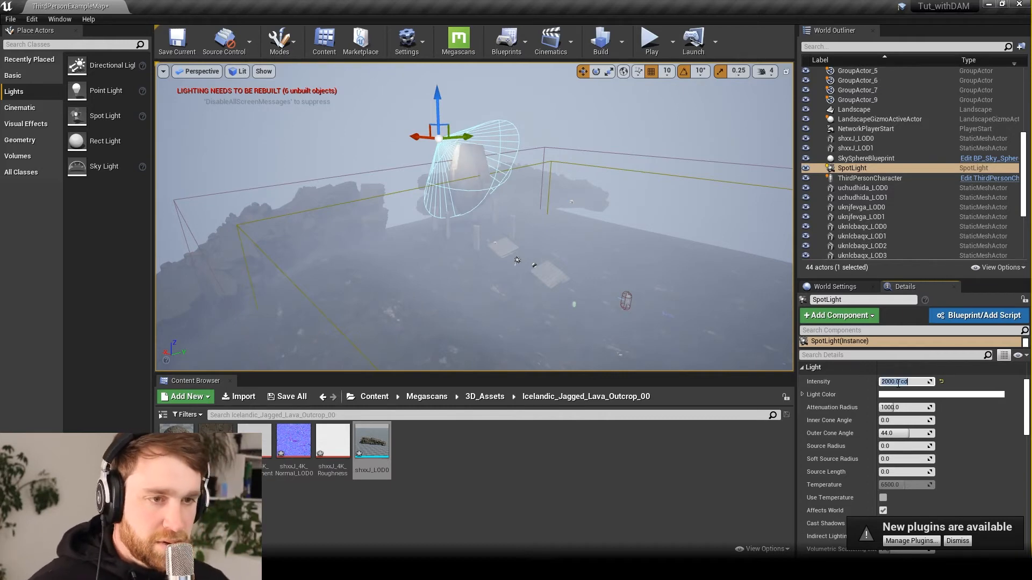
- Lower the spot light and center it behind the floating rock, a little farther back from it
{"action": "left_click_drag", "start_coordinate": [439, 106], "coordinate": [440, 125]}
{"action": "left_click_drag", "start_coordinate": [583, 187], "coordinate": [634, 140], "text": "alt"}
{"action": "scroll", "coordinate": [596, 227], "scroll_direction": "up", "scroll_amount": 12}
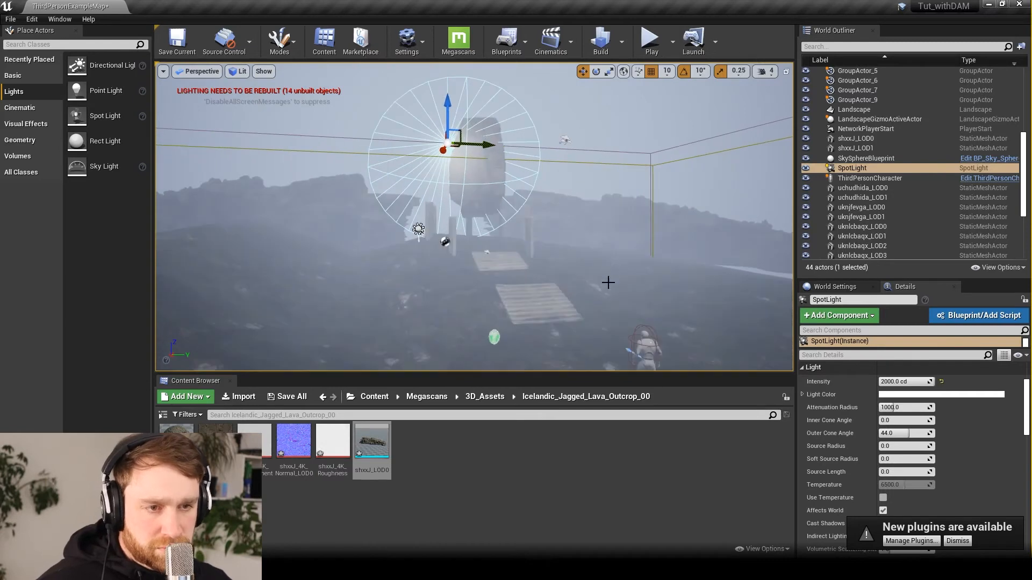
{"action": "left_click_drag", "start_coordinate": [630, 220], "coordinate": [618, 186], "text": "alt"}
{"action": "scroll", "coordinate": [617, 198], "scroll_direction": "down", "scroll_amount": 5}
{"action": "left_click_drag", "start_coordinate": [490, 109], "coordinate": [526, 109]}
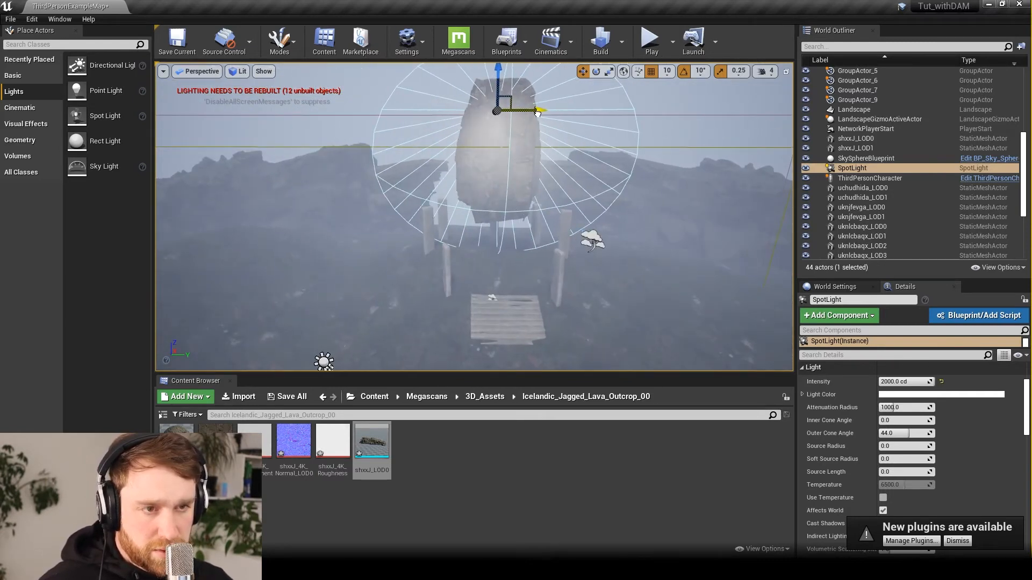
{"action": "left_click_drag", "start_coordinate": [611, 217], "coordinate": [662, 167], "text": "alt"}
{"action": "left_click_drag", "start_coordinate": [597, 117], "coordinate": [623, 113]}
- Set the spot light's Volumetric Scattering Intensity to 4.0
{"action": "scroll", "coordinate": [970, 483], "scroll_direction": "down", "scroll_amount": 3}
{"action": "scroll", "coordinate": [971, 484], "scroll_direction": "down", "scroll_amount": 2}
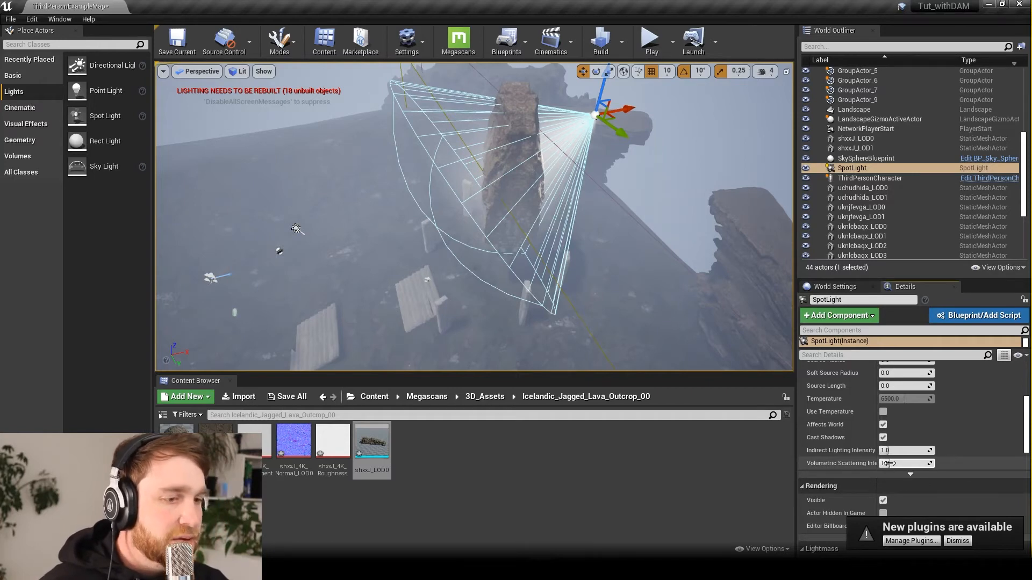
{"action": "left_click_drag", "start_coordinate": [889, 463], "coordinate": [925, 463]}
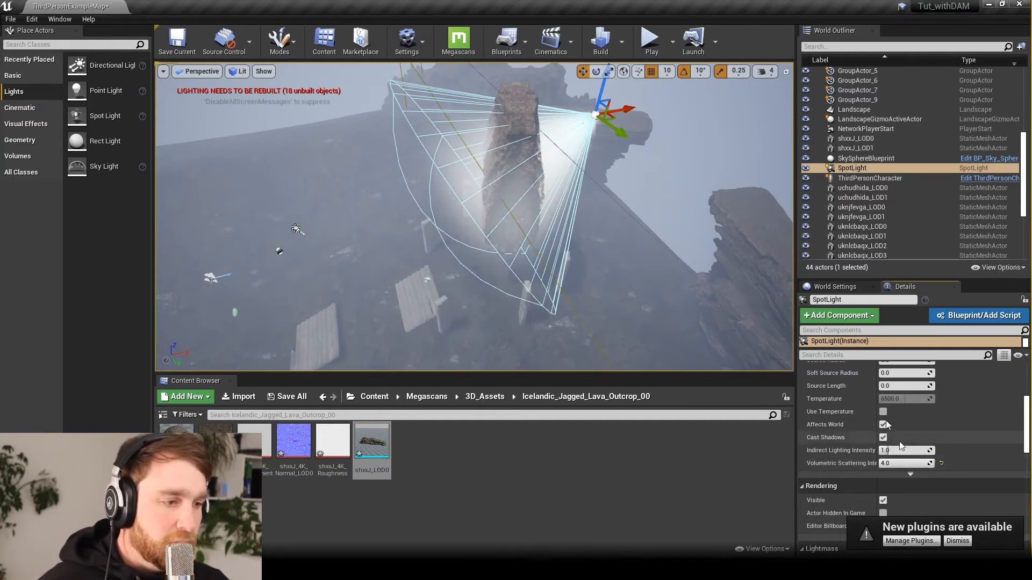
- Increase the spot light's Attenuation Radius to about 3920 and raise the light behind the floating rock
{"action": "scroll", "coordinate": [875, 423], "scroll_direction": "up", "scroll_amount": 5}
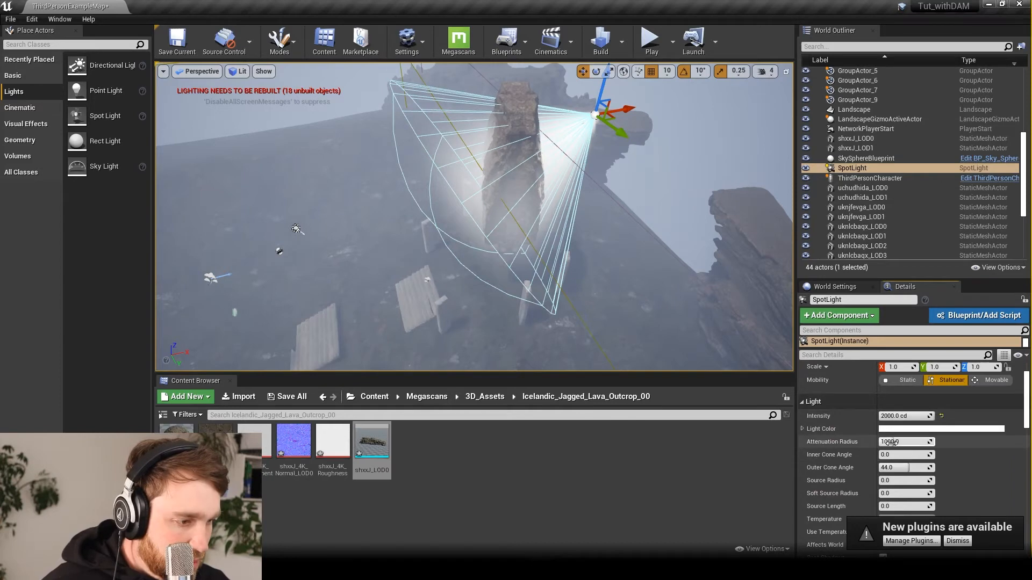
{"action": "left_click_drag", "start_coordinate": [894, 442], "coordinate": [952, 442]}
{"action": "left_click_drag", "start_coordinate": [659, 276], "coordinate": [365, 269], "text": "alt"}
{"action": "mouse_move", "coordinate": [425, 76]}
{"action": "left_mouse_down"}
{"action": "mouse_move", "coordinate": [425, 31]}
{"action": "mouse_move", "coordinate": [425, 59]}
{"action": "left_mouse_up"}
{"action": "left_click_drag", "start_coordinate": [502, 176], "coordinate": [457, 207], "text": "alt"}
{"action": "left_click_drag", "start_coordinate": [621, 122], "coordinate": [532, 142], "text": "alt"}
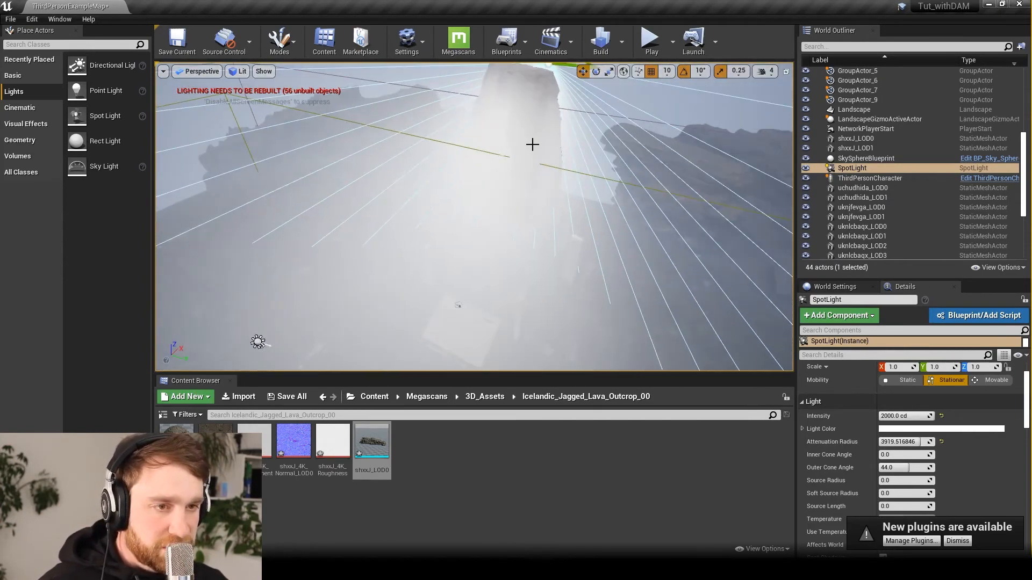
- Set the floating rock's mobility to Movable
{"action": "left_click", "coordinate": [533, 141]}
{"action": "scroll", "coordinate": [864, 415], "scroll_direction": "down", "scroll_amount": 5}
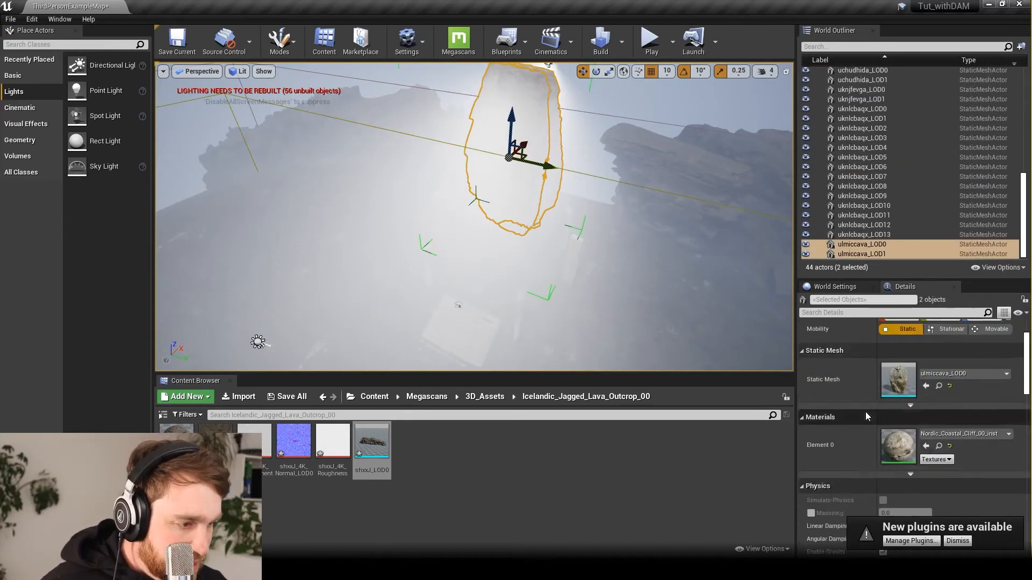
{"action": "scroll", "coordinate": [862, 417], "scroll_direction": "down", "scroll_amount": 6}
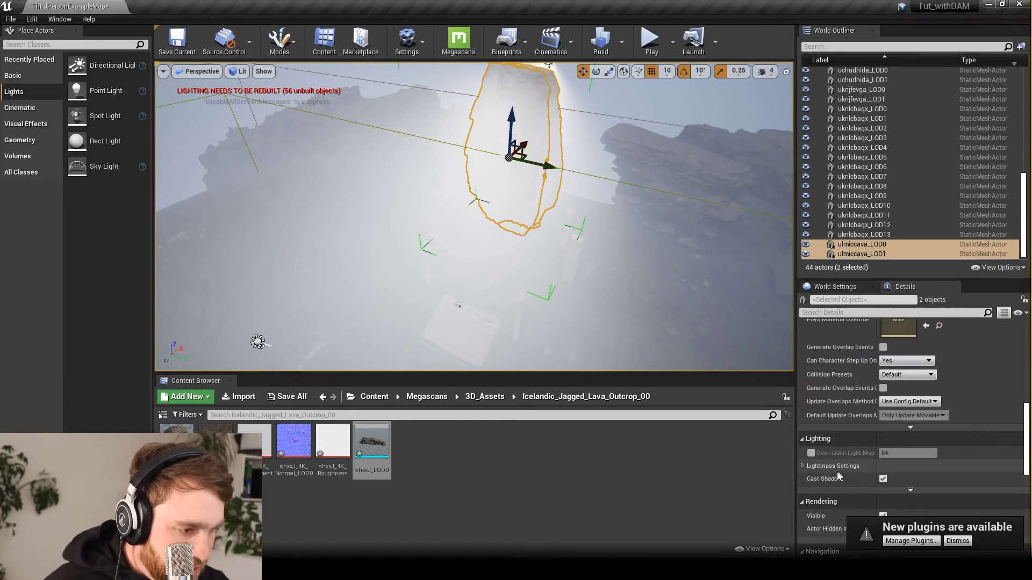
{"action": "scroll", "coordinate": [837, 471], "scroll_direction": "up", "scroll_amount": 6}
{"action": "scroll", "coordinate": [840, 454], "scroll_direction": "up", "scroll_amount": 3}
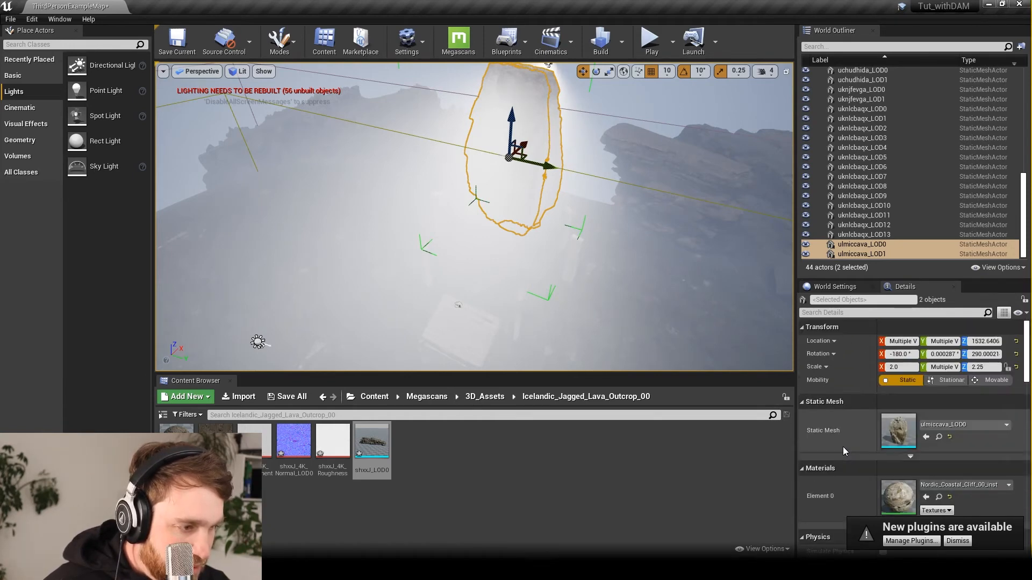
{"action": "left_click", "coordinate": [992, 380]}
- Delete the spot light behind the floating rock
{"action": "left_click_drag", "start_coordinate": [600, 175], "coordinate": [430, 202], "text": "alt"}
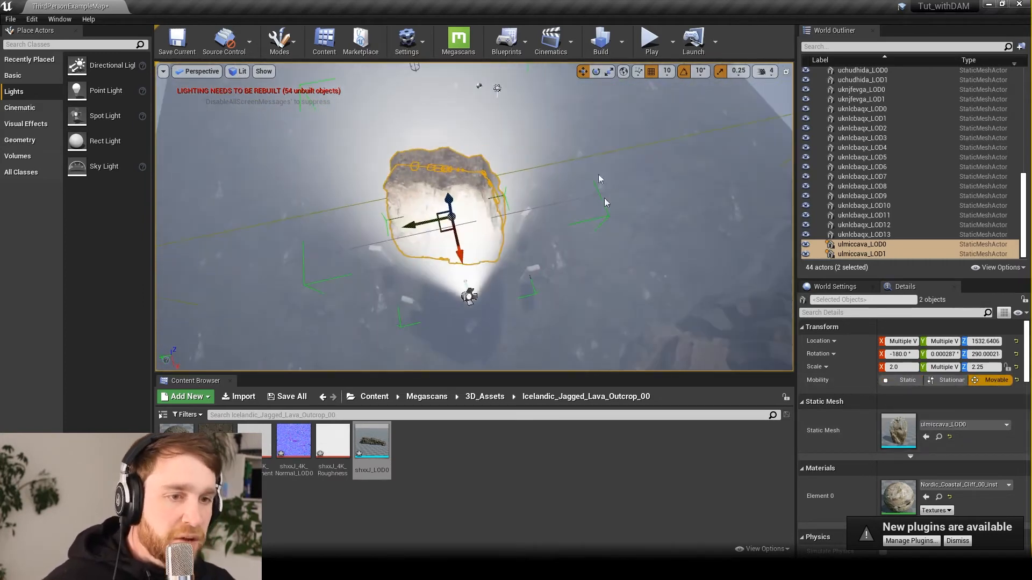
{"action": "left_click_drag", "start_coordinate": [482, 289], "coordinate": [473, 292], "text": "alt"}
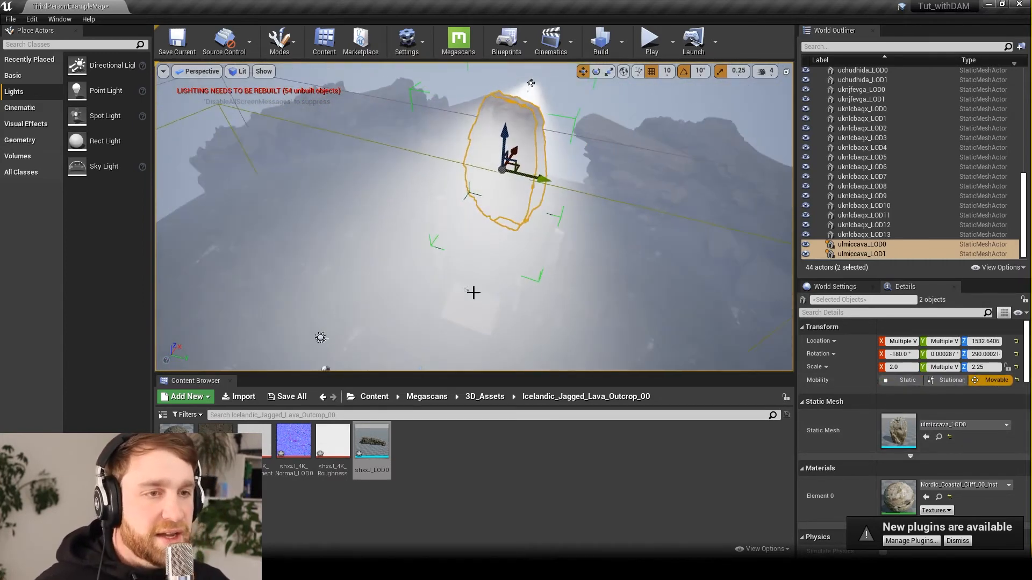
{"action": "left_click_drag", "start_coordinate": [600, 198], "coordinate": [736, 172], "text": "alt"}
{"action": "scroll", "coordinate": [569, 224], "scroll_direction": "down", "scroll_amount": 6}
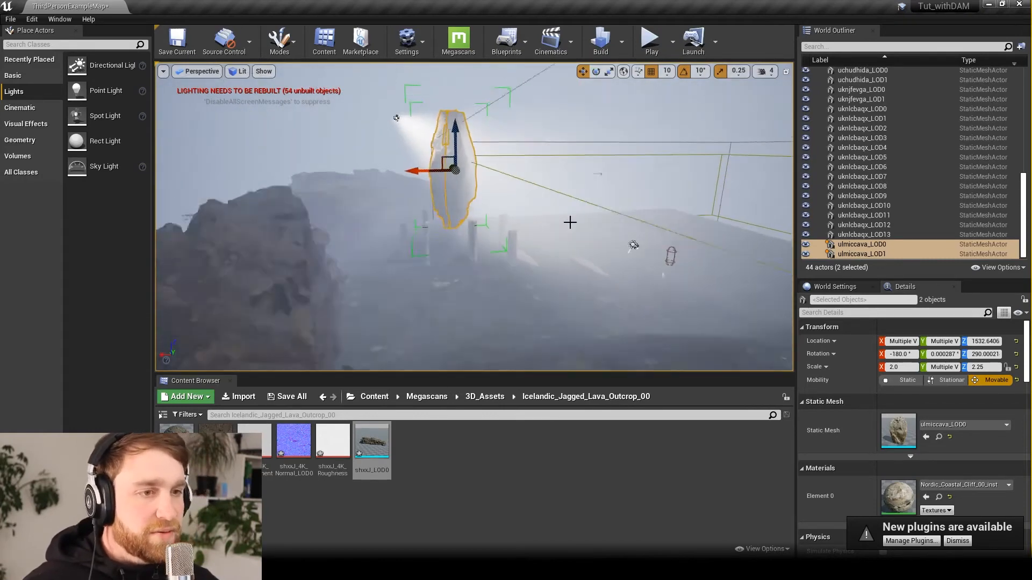
{"action": "left_click_drag", "start_coordinate": [561, 214], "coordinate": [557, 193], "text": "alt"}
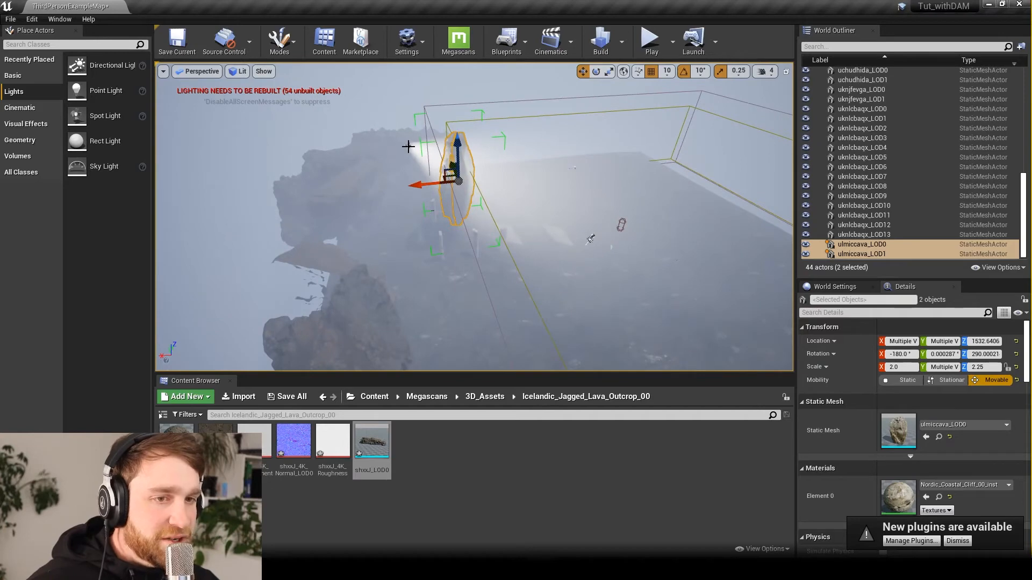
{"action": "left_click", "coordinate": [409, 146]}
{"action": "left_click_drag", "start_coordinate": [450, 226], "coordinate": [336, 220], "text": "alt"}
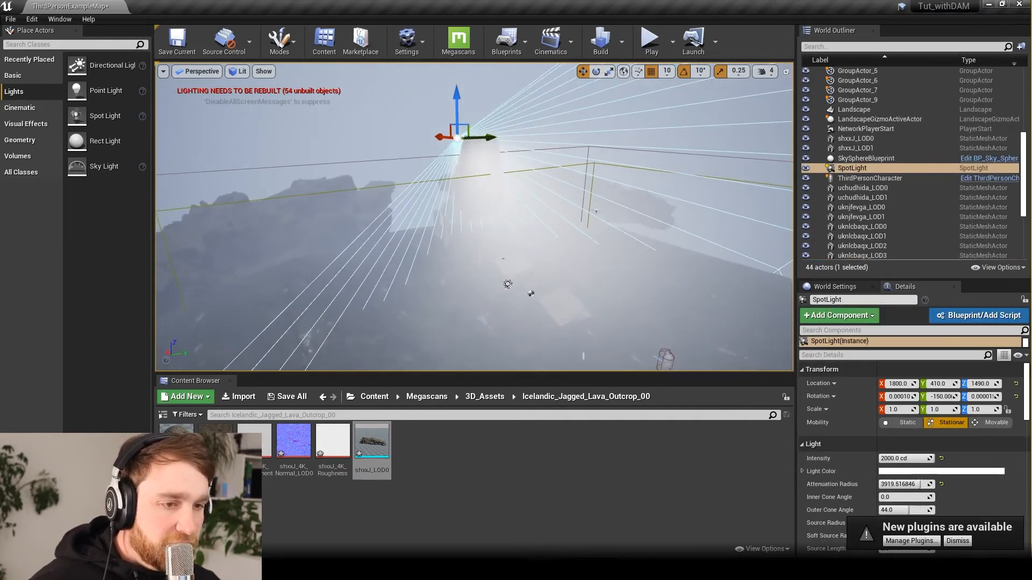
{"action": "key", "text": "Delete"}
- Add a point light near the top of a pillar on the left side of the stair path and select it
{"action": "left_click_drag", "start_coordinate": [511, 249], "coordinate": [519, 213], "text": "alt"}
{"action": "scroll", "coordinate": [607, 230], "scroll_direction": "up", "scroll_amount": 8}
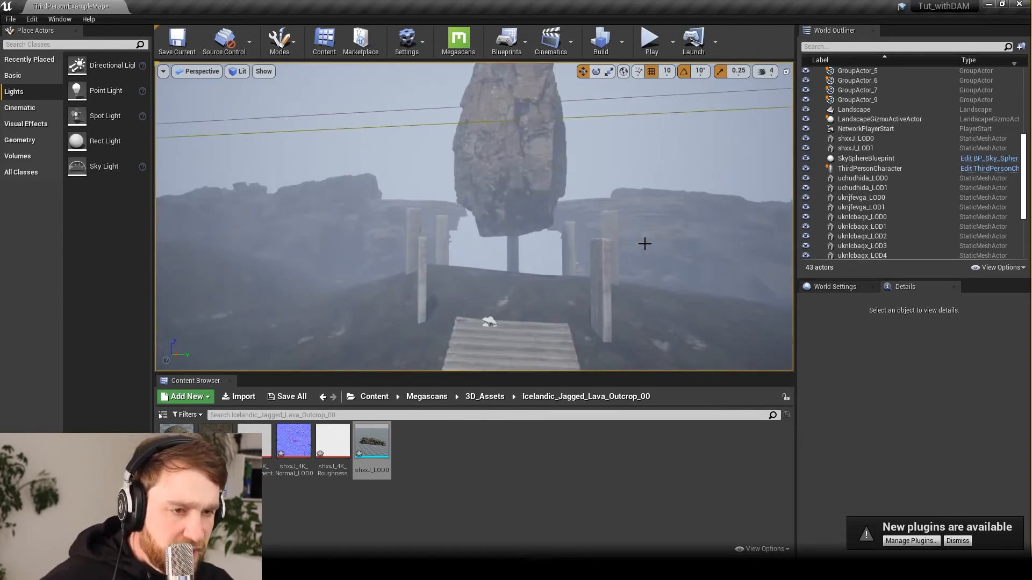
{"action": "scroll", "coordinate": [645, 244], "scroll_direction": "down", "scroll_amount": 2}
{"action": "right_click_drag", "start_coordinate": [636, 242], "coordinate": [693, 263]}
{"action": "left_click_drag", "start_coordinate": [693, 264], "coordinate": [629, 250], "text": "alt"}
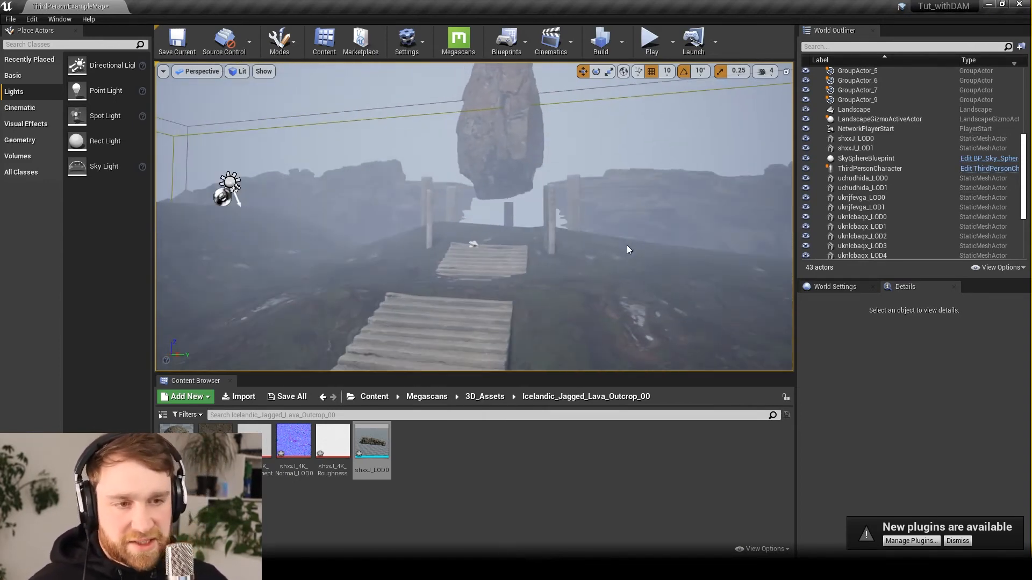
{"action": "right_click_drag", "start_coordinate": [629, 250], "coordinate": [618, 258], "text": "alt"}
{"action": "left_click_drag", "start_coordinate": [618, 258], "coordinate": [612, 279], "text": "alt"}
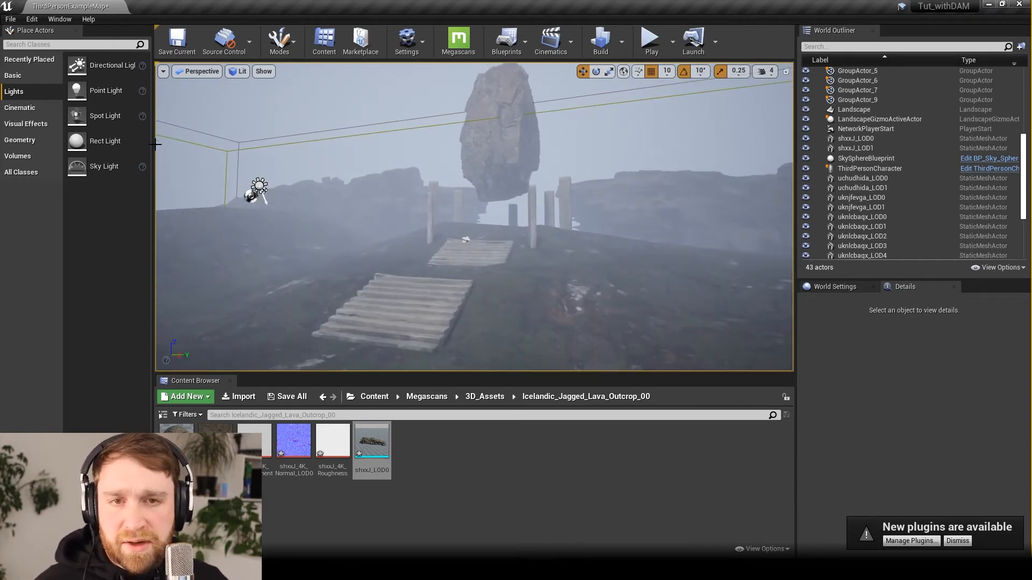
{"action": "left_click_drag", "start_coordinate": [80, 90], "coordinate": [448, 215]}
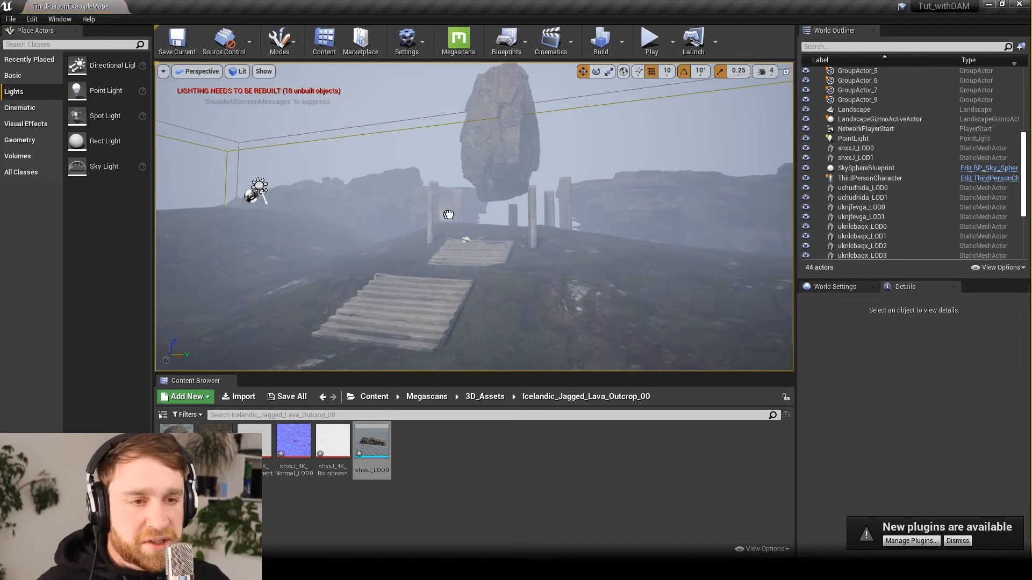
{"action": "left_click", "coordinate": [430, 187]}
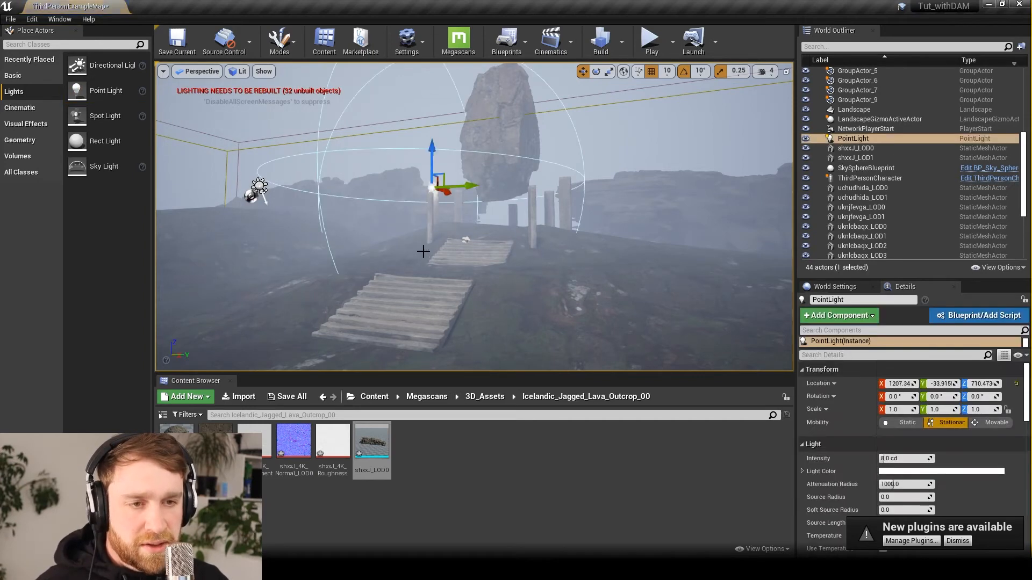
- Place the point light just above the pillar beside the floating rock and set its mobility to Movable
{"action": "key", "text": "f"}
{"action": "scroll", "coordinate": [426, 274], "scroll_direction": "down", "scroll_amount": 3}
{"action": "left_click_drag", "start_coordinate": [426, 274], "coordinate": [473, 290], "text": "alt"}
{"action": "mouse_move", "coordinate": [473, 181]}
{"action": "left_mouse_down"}
{"action": "mouse_move", "coordinate": [473, 132]}
{"action": "mouse_move", "coordinate": [451, 183]}
{"action": "mouse_move", "coordinate": [479, 197]}
{"action": "mouse_move", "coordinate": [454, 179]}
{"action": "left_mouse_up"}
{"action": "scroll", "coordinate": [466, 221], "scroll_direction": "down", "scroll_amount": 3}
{"action": "left_click_drag", "start_coordinate": [499, 234], "coordinate": [481, 199], "text": "alt"}
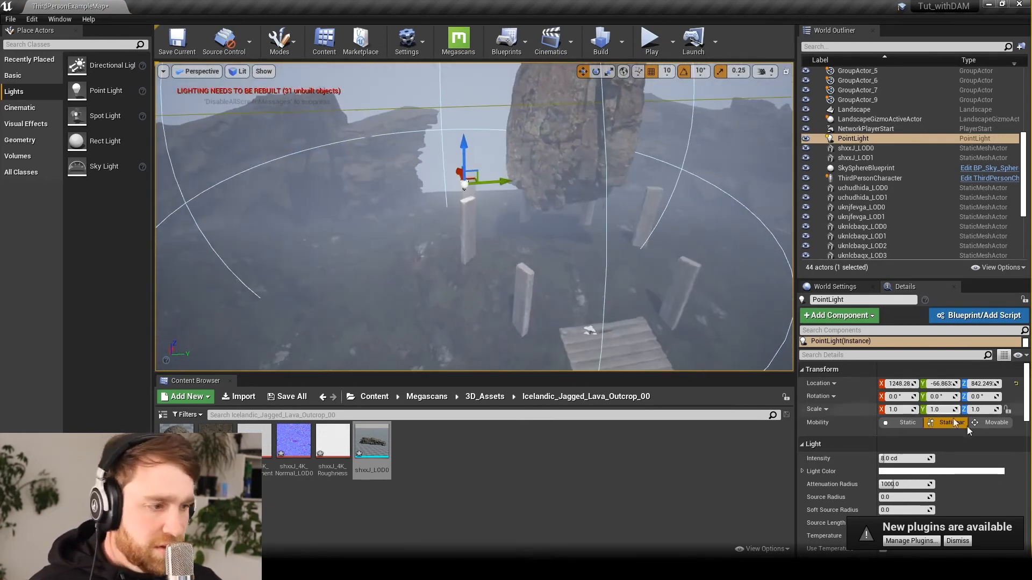
{"action": "left_click", "coordinate": [999, 424]}
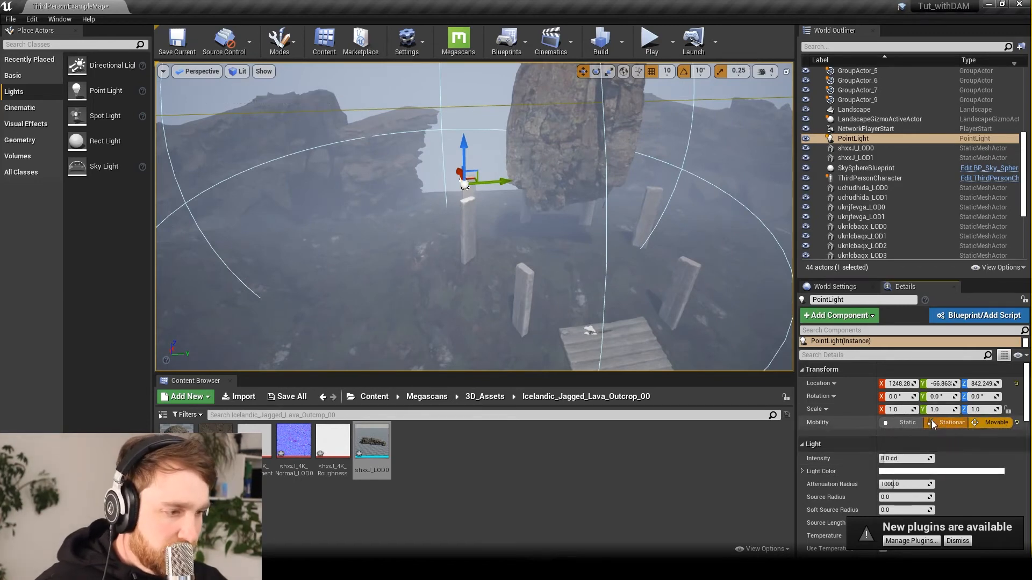
- Duplicate the point light over the other pillars on its side, and place a third copy near the pillars across the path
{"action": "left_click_drag", "start_coordinate": [491, 216], "coordinate": [506, 260], "text": "alt"}
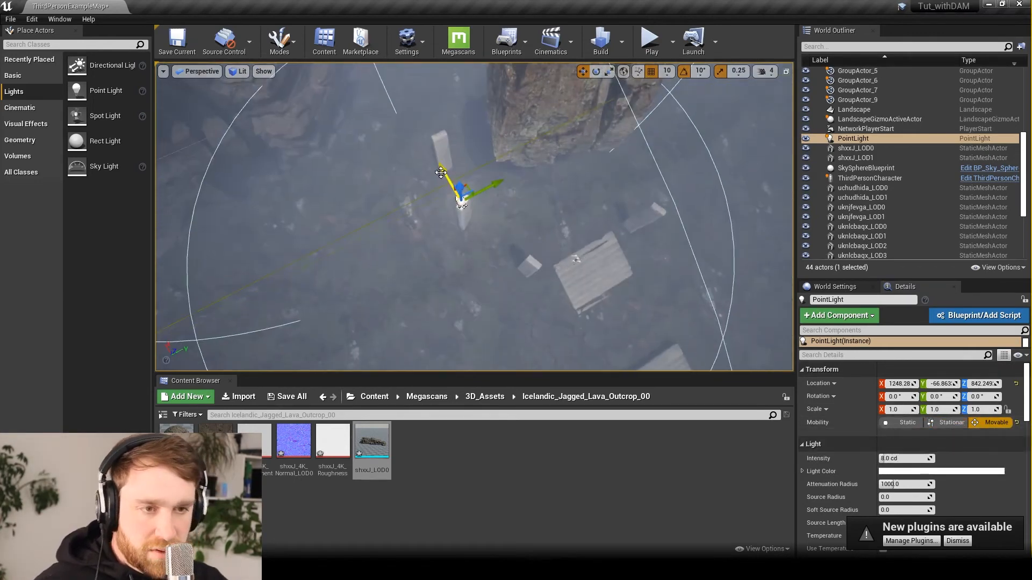
{"action": "left_click_drag", "start_coordinate": [465, 189], "coordinate": [547, 208], "text": "alt"}
{"action": "key", "text": "ctrl+z"}
{"action": "scroll", "coordinate": [462, 184], "scroll_direction": "down", "scroll_amount": 2}
{"action": "left_click_drag", "start_coordinate": [513, 171], "coordinate": [684, 253]}
{"action": "left_click_drag", "start_coordinate": [665, 203], "coordinate": [663, 217]}
{"action": "right_click_drag", "start_coordinate": [663, 218], "coordinate": [575, 218]}
{"action": "key", "text": "s"}
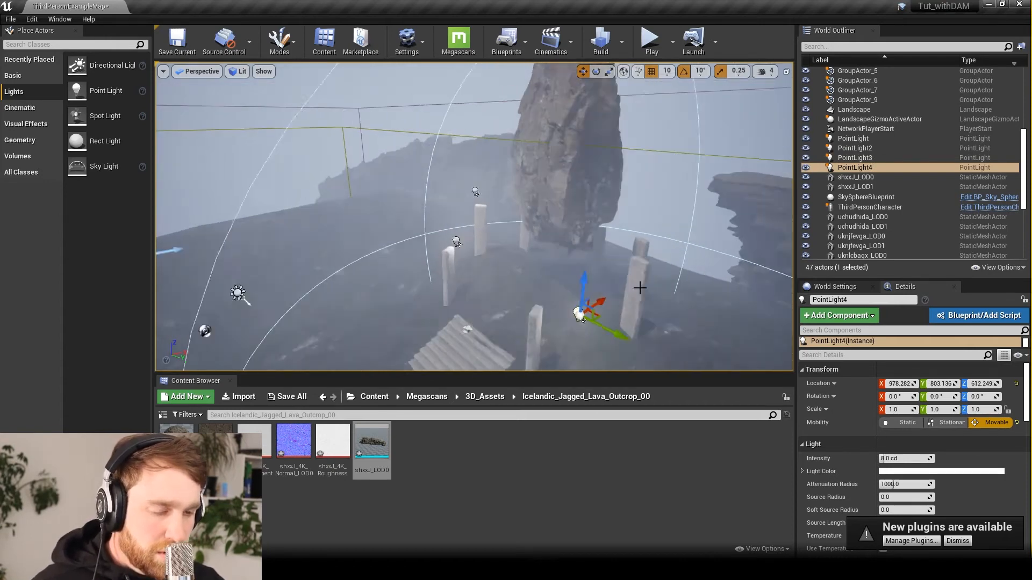
- Duplicate the point light from the front pillar to the next pillar on the same side and raise the copy above its top
{"action": "key", "text": "f"}
{"action": "left_click_drag", "start_coordinate": [628, 312], "coordinate": [626, 366], "text": "alt"}
{"action": "left_click_drag", "start_coordinate": [495, 213], "coordinate": [623, 232]}
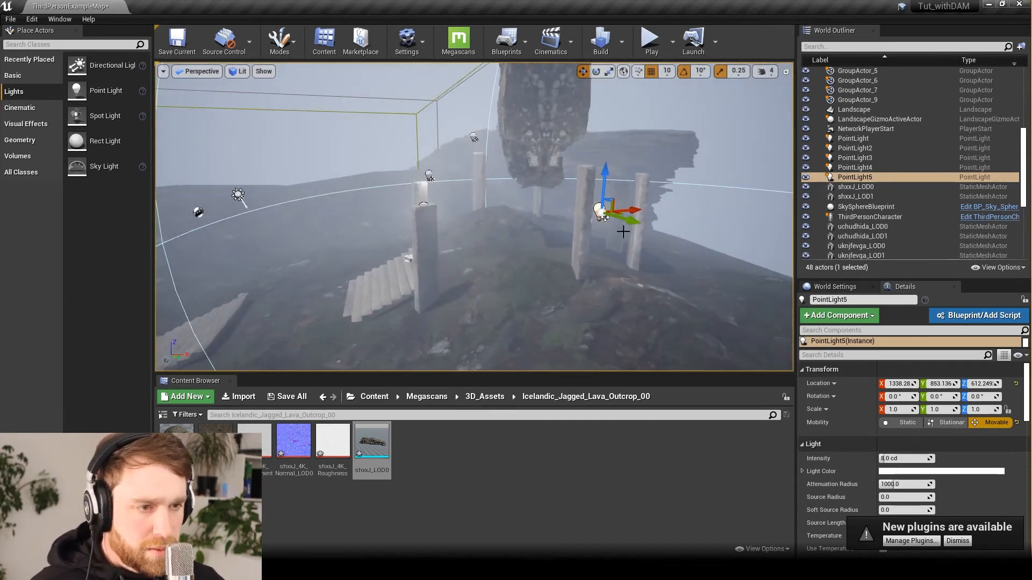
{"action": "left_click_drag", "start_coordinate": [610, 176], "coordinate": [604, 114]}
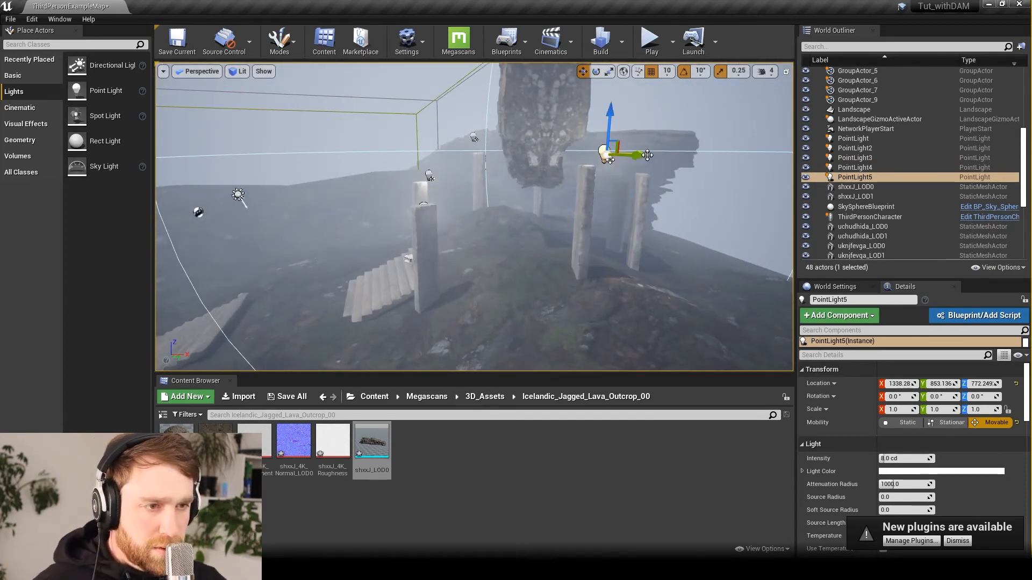
{"action": "left_click_drag", "start_coordinate": [647, 156], "coordinate": [632, 186], "text": "alt"}
{"action": "scroll", "coordinate": [633, 276], "scroll_direction": "down", "scroll_amount": 5}
{"action": "left_click_drag", "start_coordinate": [633, 276], "coordinate": [607, 258], "text": "alt"}
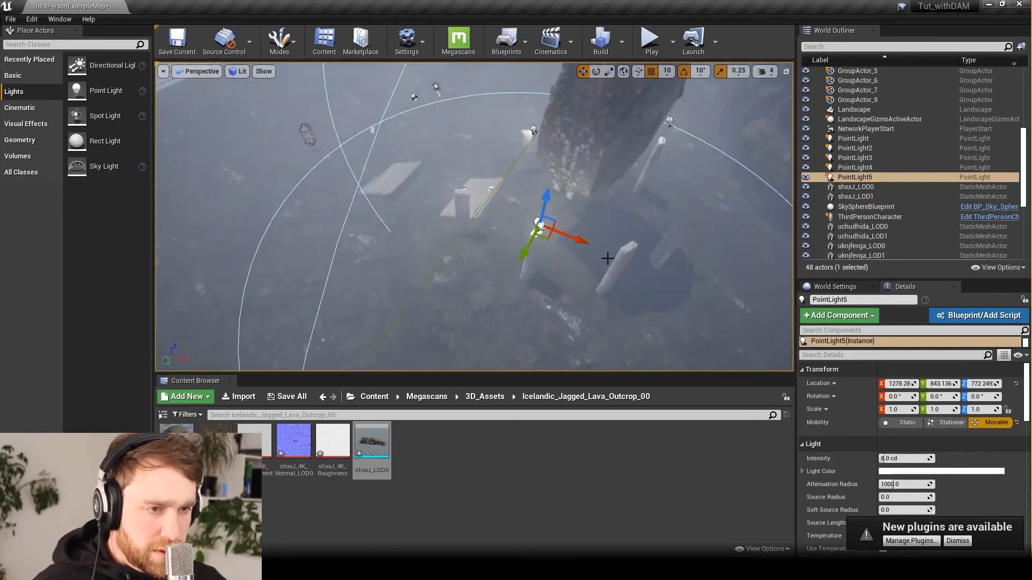
- Duplicate the point light twice more, placing a copy above each of the two remaining pillars toward the back
{"action": "left_click_drag", "start_coordinate": [549, 239], "coordinate": [644, 259], "text": "alt"}
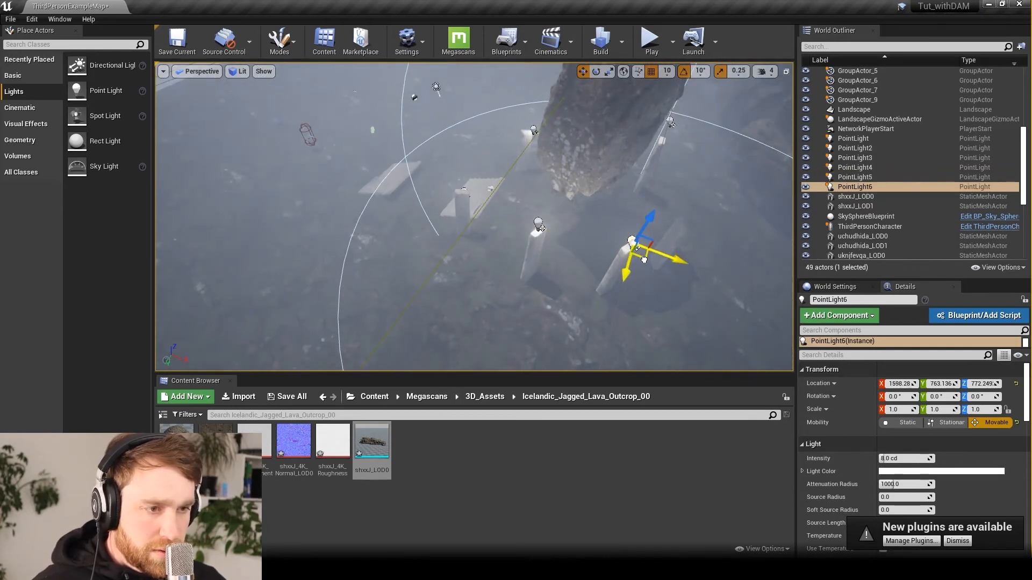
{"action": "left_click_drag", "start_coordinate": [706, 324], "coordinate": [682, 316], "text": "alt"}
{"action": "left_click_drag", "start_coordinate": [672, 357], "coordinate": [630, 330], "text": "alt"}
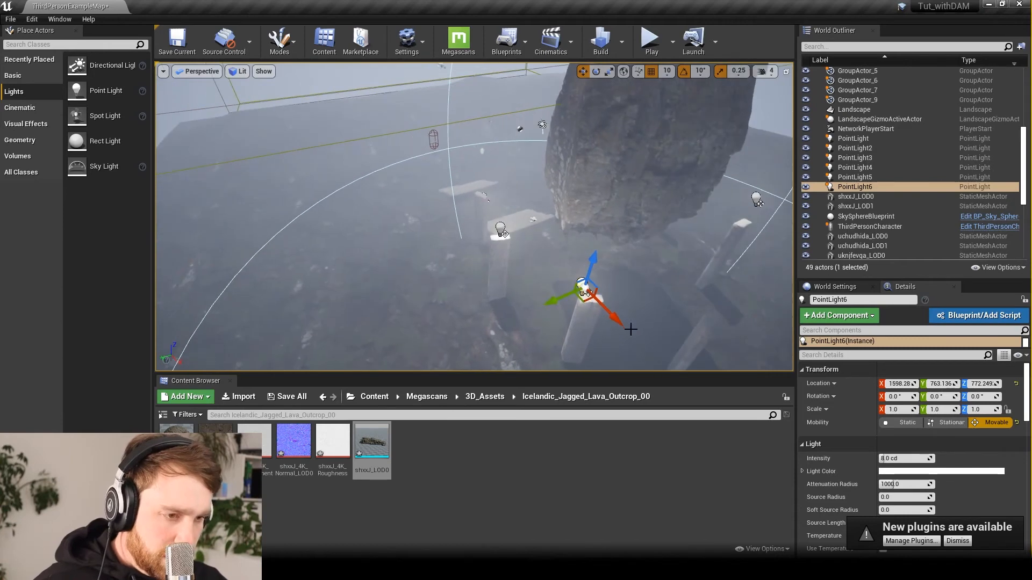
{"action": "left_click_drag", "start_coordinate": [583, 298], "coordinate": [717, 329]}
{"action": "scroll", "coordinate": [553, 275], "scroll_direction": "down", "scroll_amount": 4}
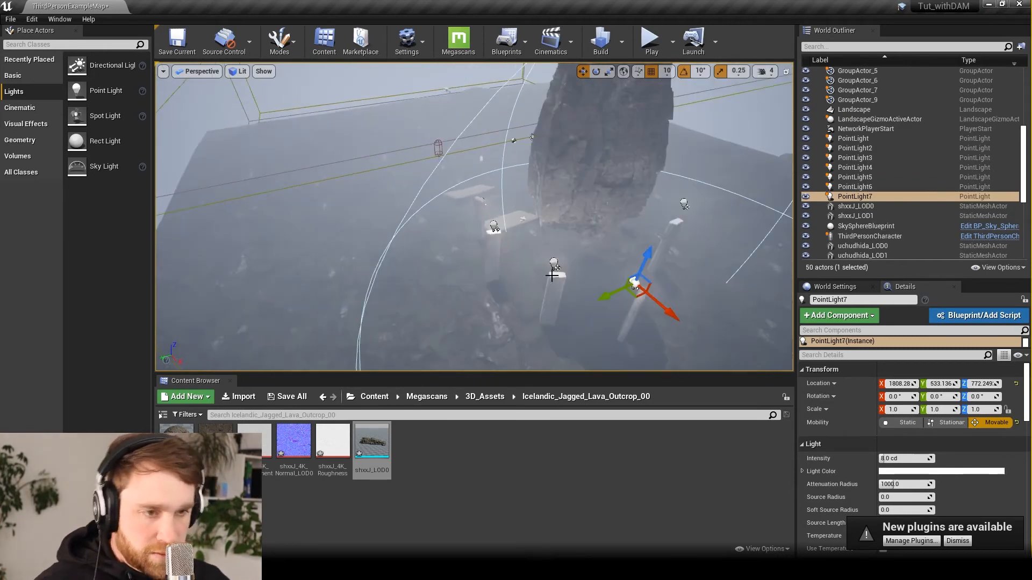
- Raise the point light over the right front pillar slightly and nudge the left front pillar's light sideways
{"action": "left_click_drag", "start_coordinate": [410, 220], "coordinate": [437, 246], "text": "alt"}
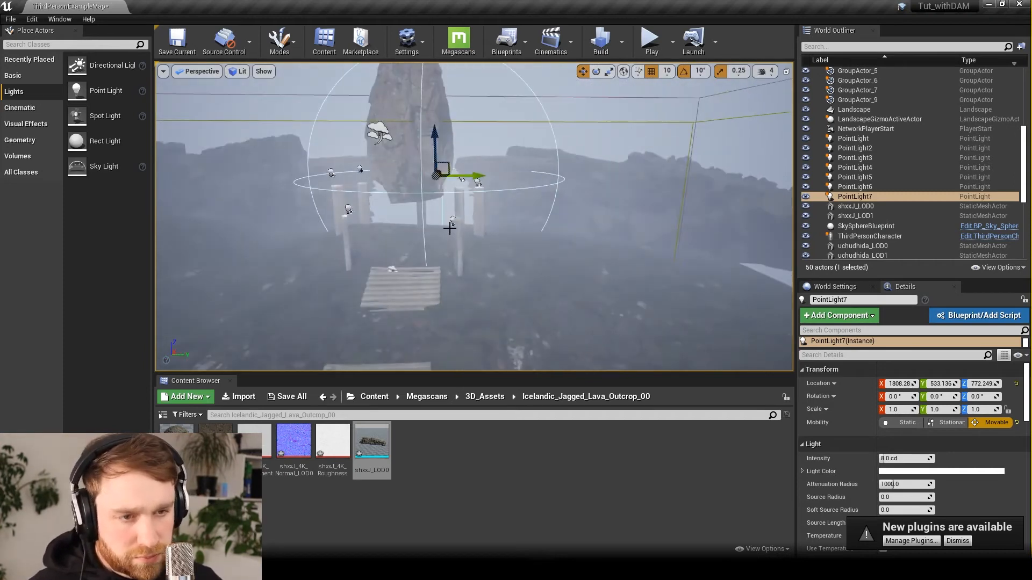
{"action": "left_click", "coordinate": [451, 226]}
{"action": "left_click_drag", "start_coordinate": [453, 190], "coordinate": [453, 176]}
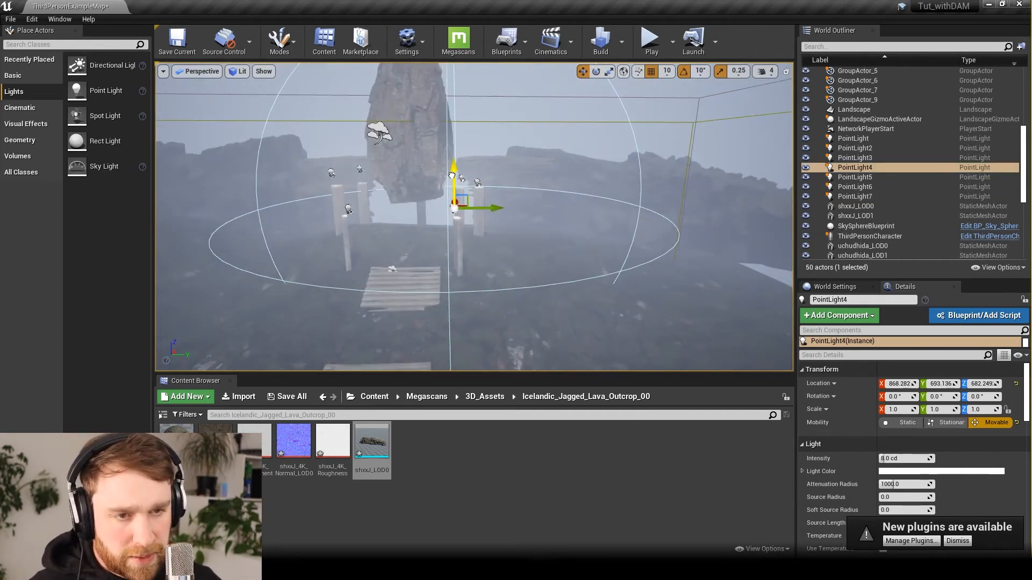
{"action": "left_click", "coordinate": [347, 211]}
{"action": "left_click_drag", "start_coordinate": [385, 209], "coordinate": [378, 210]}
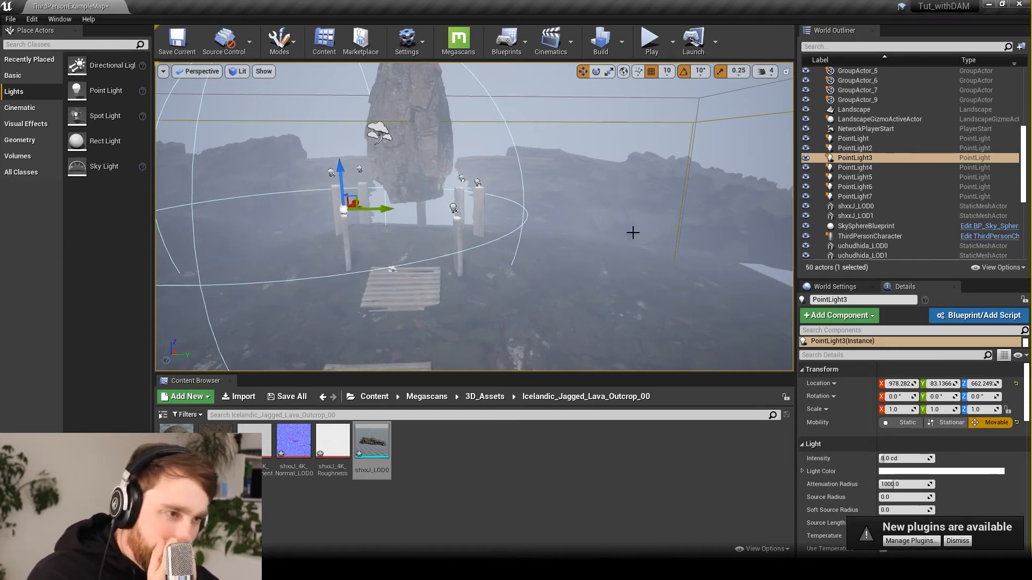
- Set the Intensity of all seven point lights to 50 cd
{"action": "left_click", "coordinate": [863, 139]}
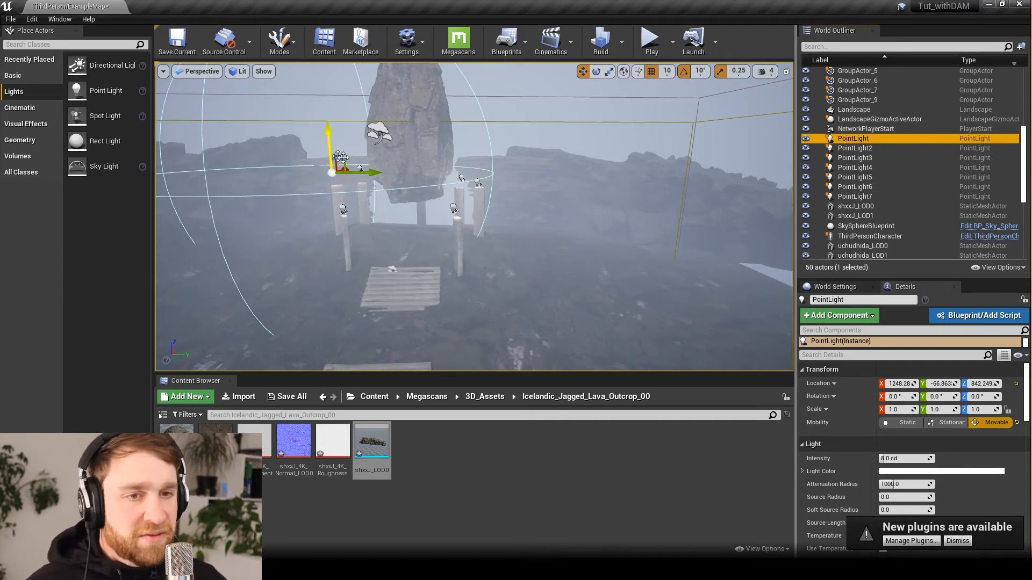
{"action": "left_click", "coordinate": [872, 196], "text": "shift"}
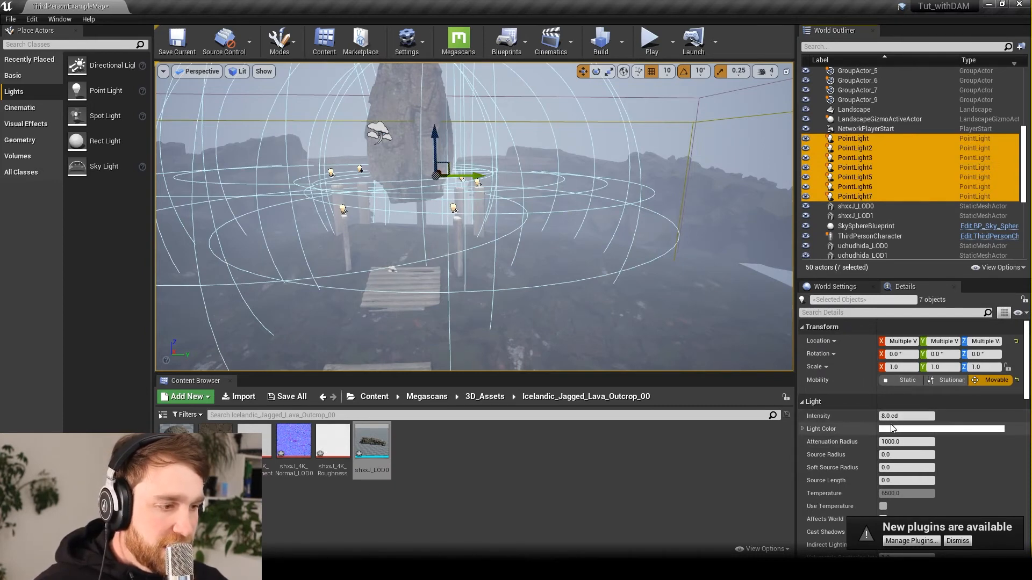
{"action": "left_click_drag", "start_coordinate": [876, 417], "coordinate": [879, 418]}
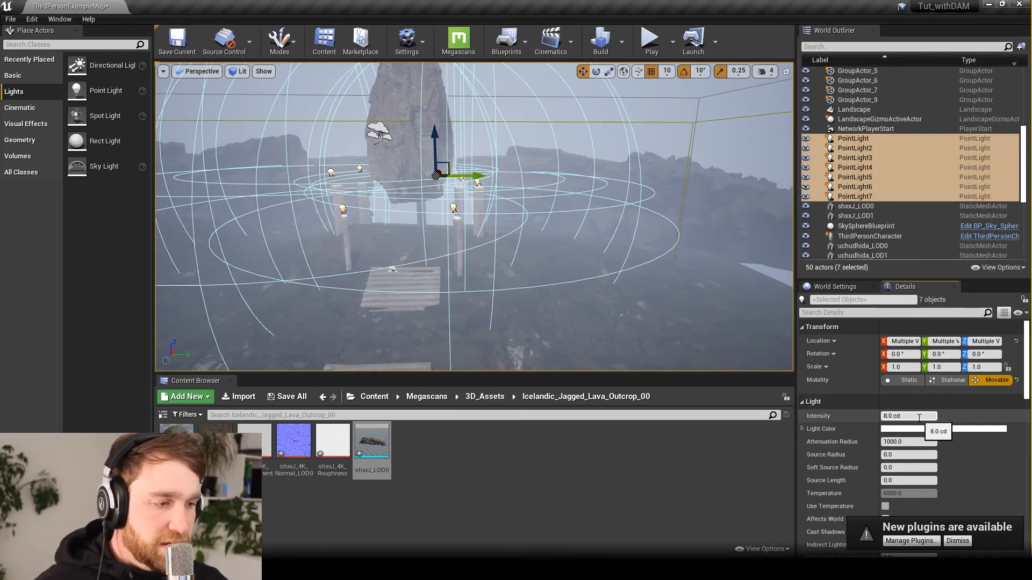
{"action": "left_click", "coordinate": [889, 417]}
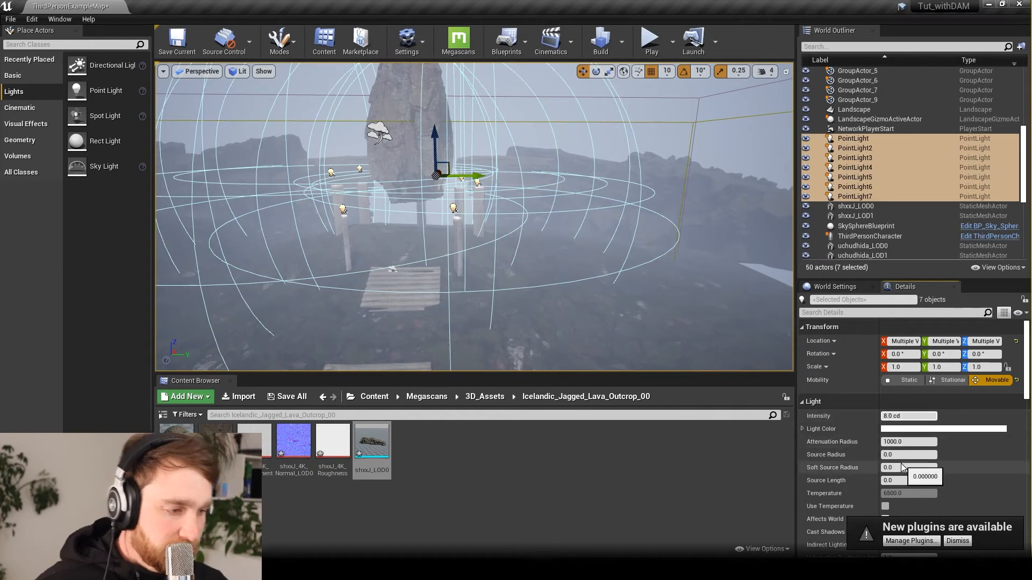
{"action": "key", "text": "BackSpace"}
{"action": "key", "text": "BackSpace"}
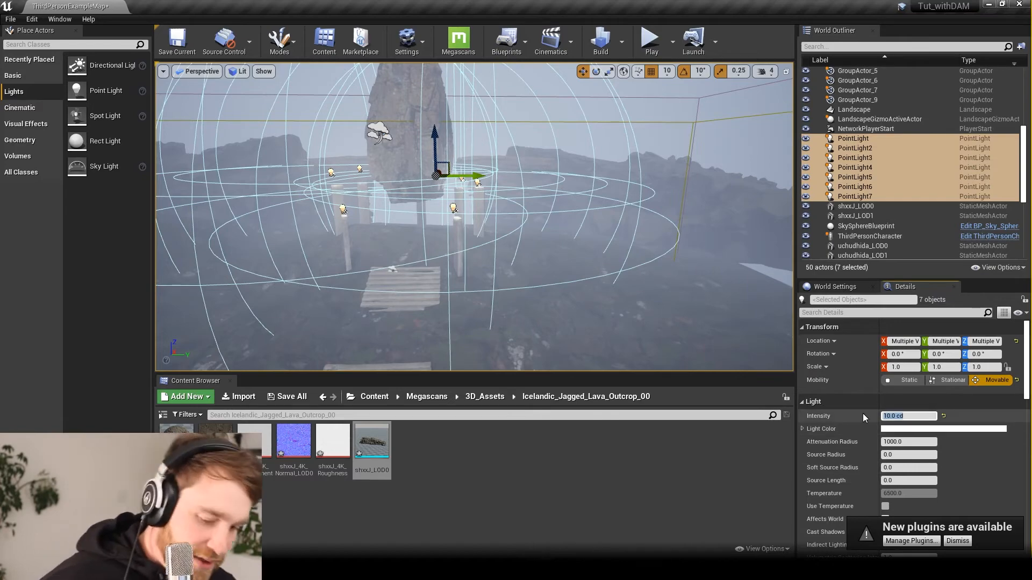
{"action": "type", "text": "50"}
{"action": "key", "text": "Return"}
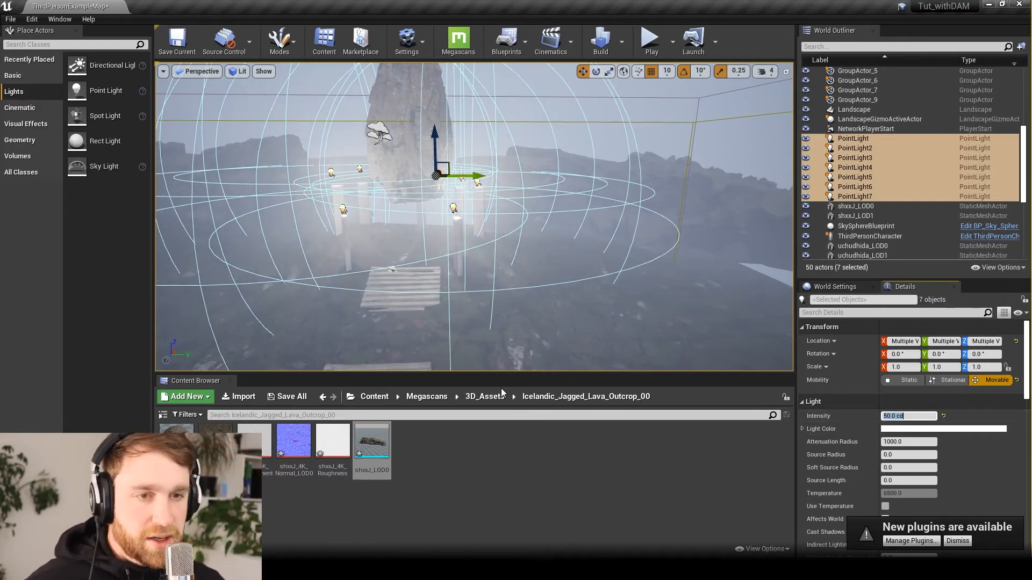
- Play the level to examine the lit pillars and fog from the character's view
{"action": "right_click_drag", "start_coordinate": [526, 280], "coordinate": [559, 273]}
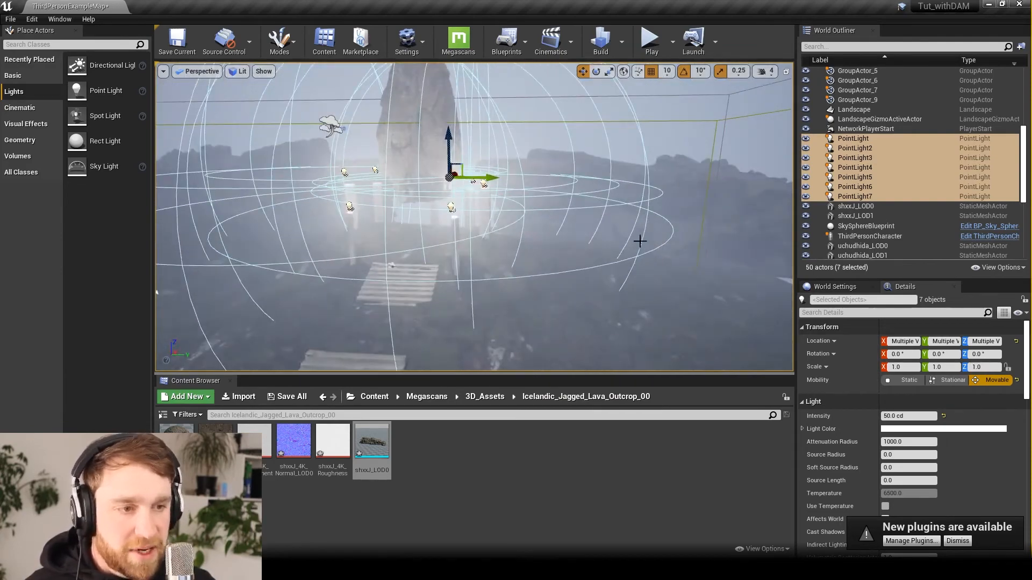
{"action": "left_click", "coordinate": [693, 148]}
{"action": "mouse_move", "coordinate": [597, 204]}
{"action": "right_mouse_down"}
{"action": "mouse_move", "coordinate": [588, 207]}
{"action": "mouse_move", "coordinate": [586, 194]}
{"action": "right_mouse_up"}
{"action": "right_click_drag", "start_coordinate": [592, 314], "coordinate": [570, 311]}
{"action": "right_click_drag", "start_coordinate": [565, 274], "coordinate": [565, 274]}
{"action": "mouse_move", "coordinate": [565, 274]}
{"action": "left_mouse_down", "text": "alt"}
{"action": "mouse_move", "coordinate": [516, 266]}
{"action": "mouse_move", "coordinate": [479, 242]}
{"action": "mouse_move", "coordinate": [543, 277]}
{"action": "mouse_move", "coordinate": [565, 245]}
{"action": "mouse_move", "coordinate": [565, 266]}
{"action": "left_mouse_up", "text": "alt"}
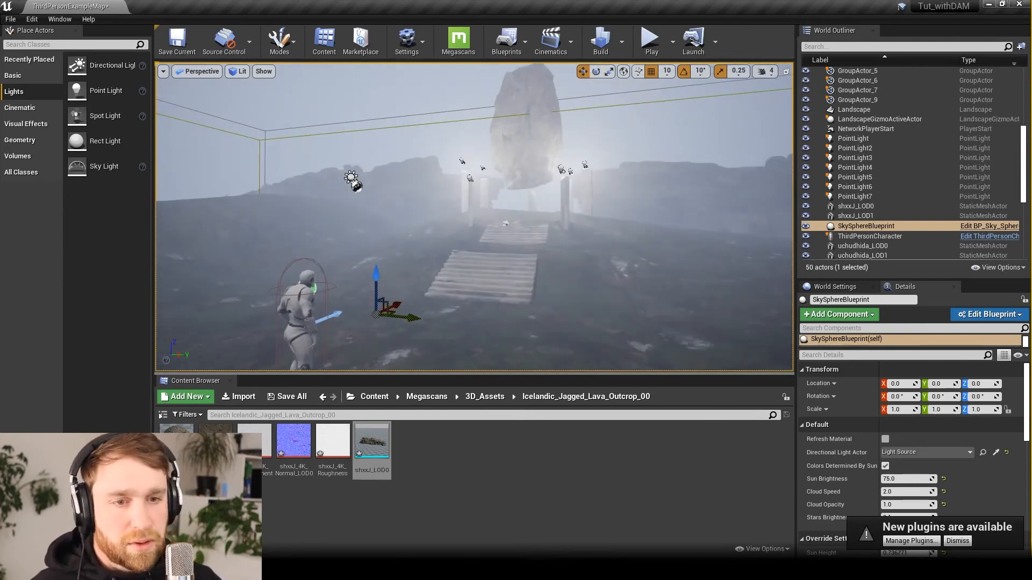
{"action": "left_click", "coordinate": [659, 34]}
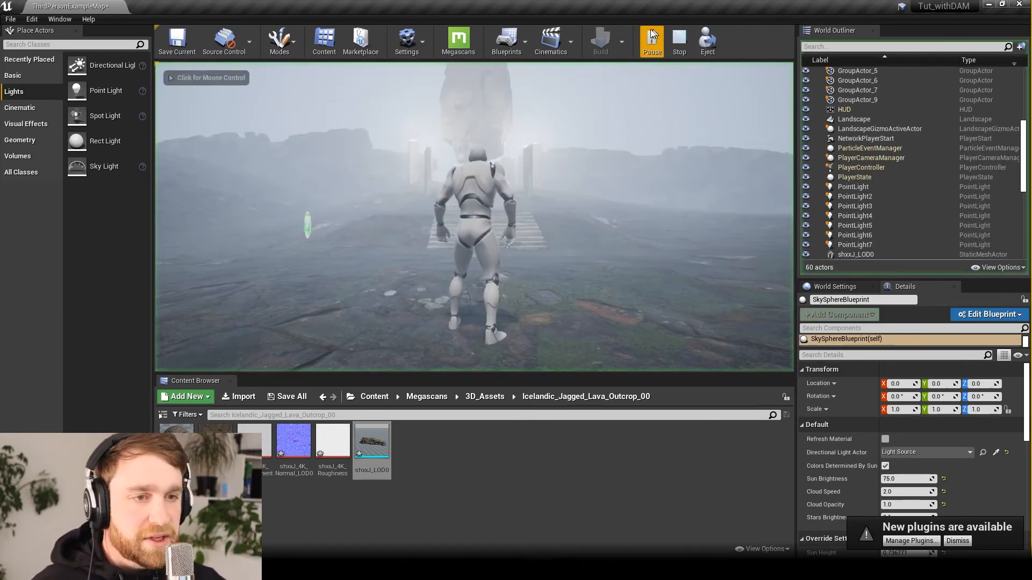
- Run the character up the stairs past the pillars and floating rock, look back at the scene, and end the play session
{"action": "key", "text": "w"}
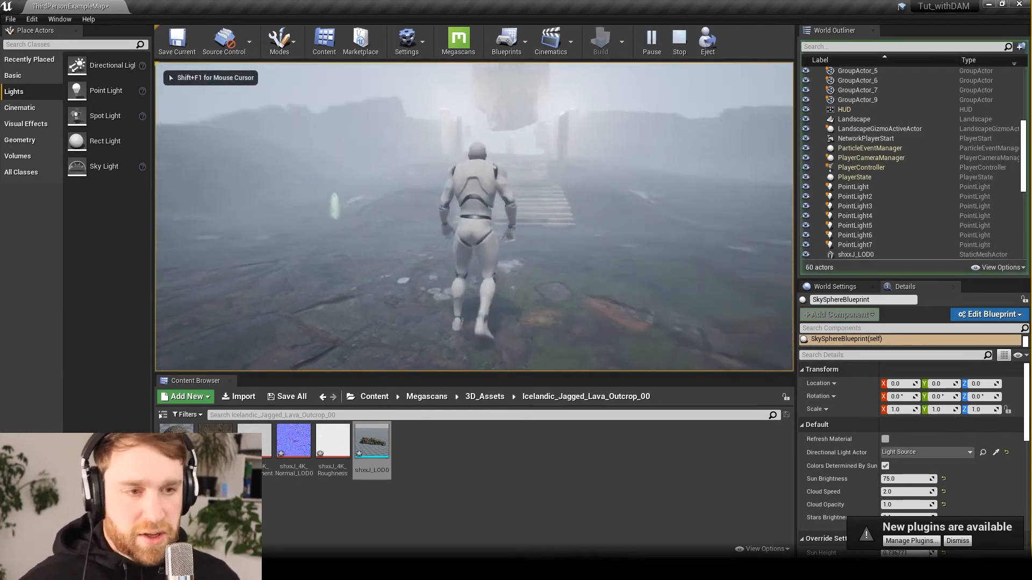
{"action": "key", "text": "w"}
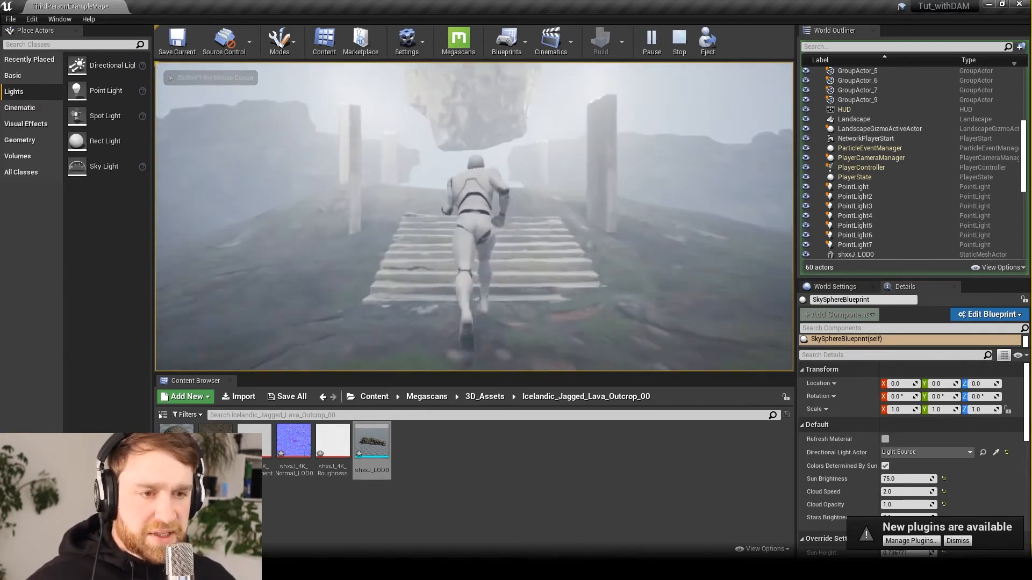
{"action": "key", "text": "w"}
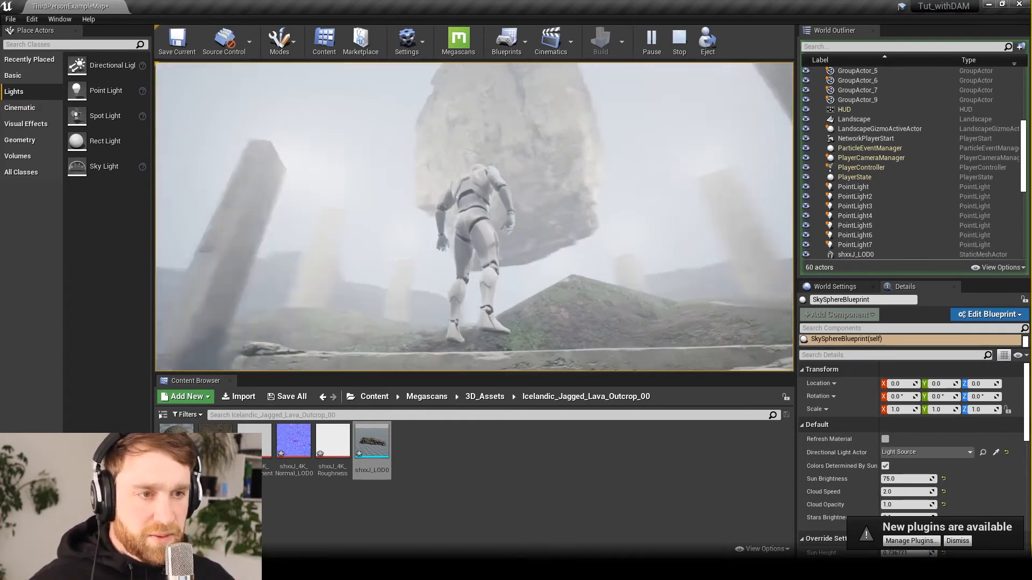
{"action": "key", "text": "w"}
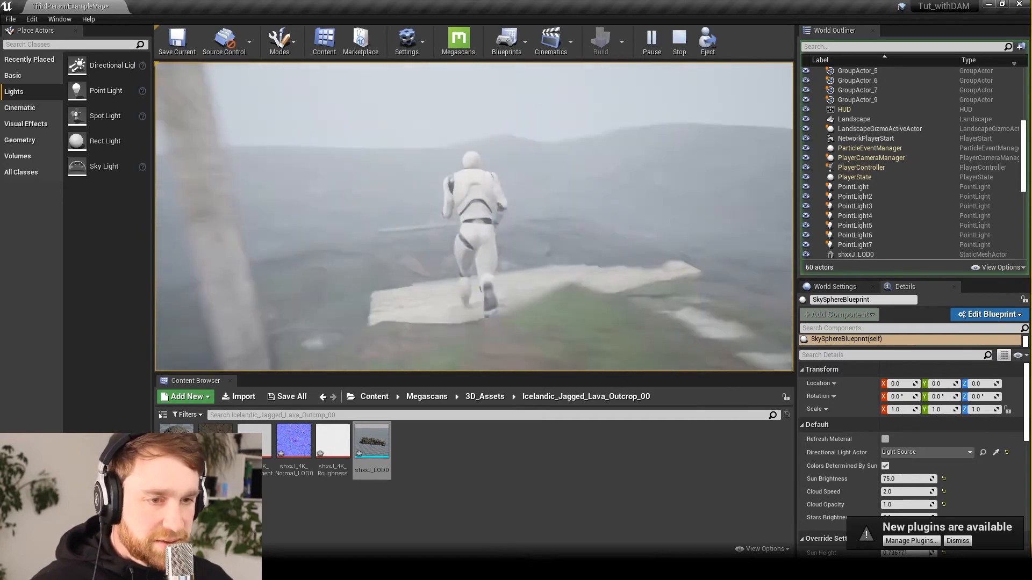
{"action": "key", "text": "w"}
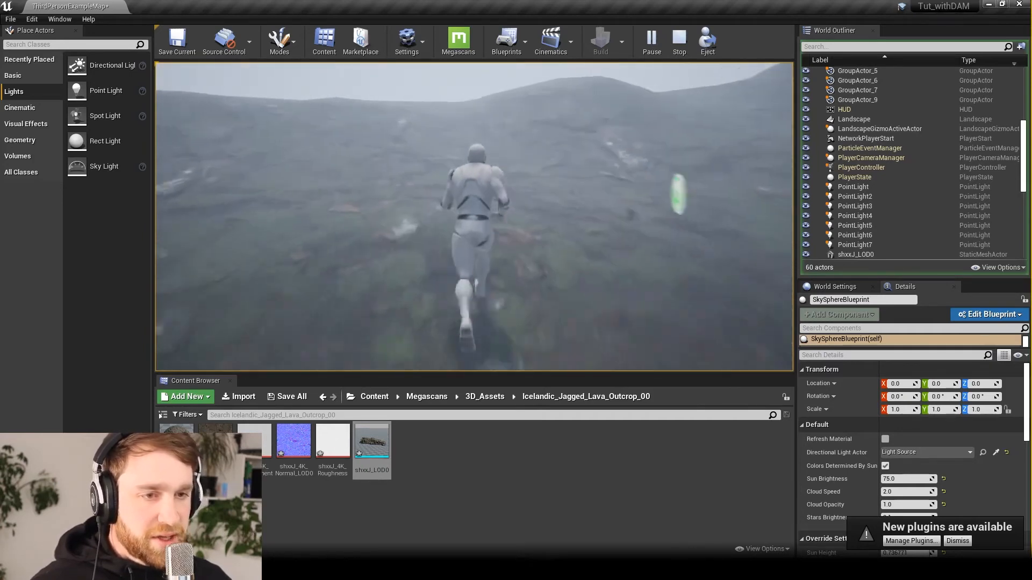
{"action": "key", "text": "w"}
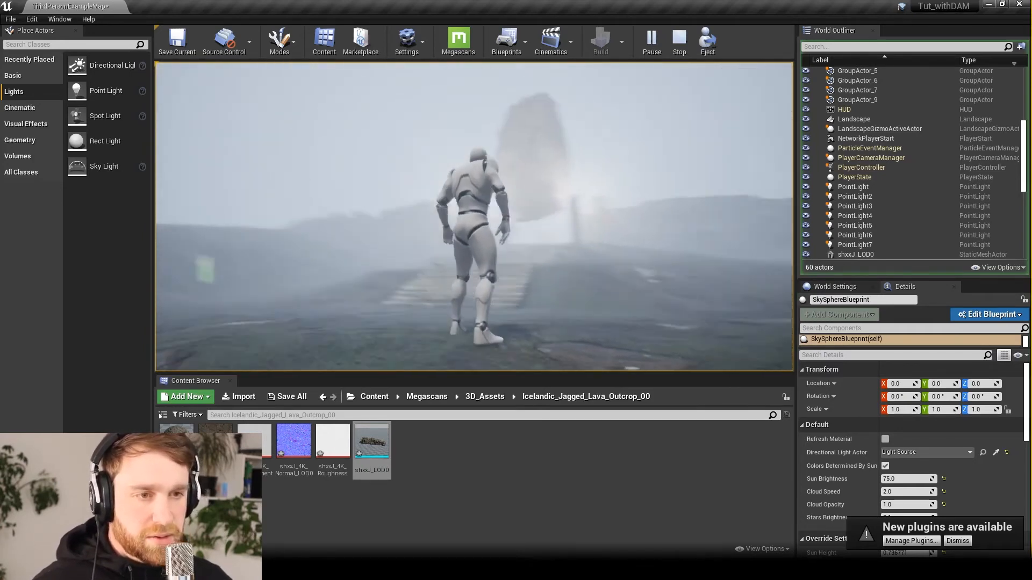
{"action": "key", "text": "Escape"}
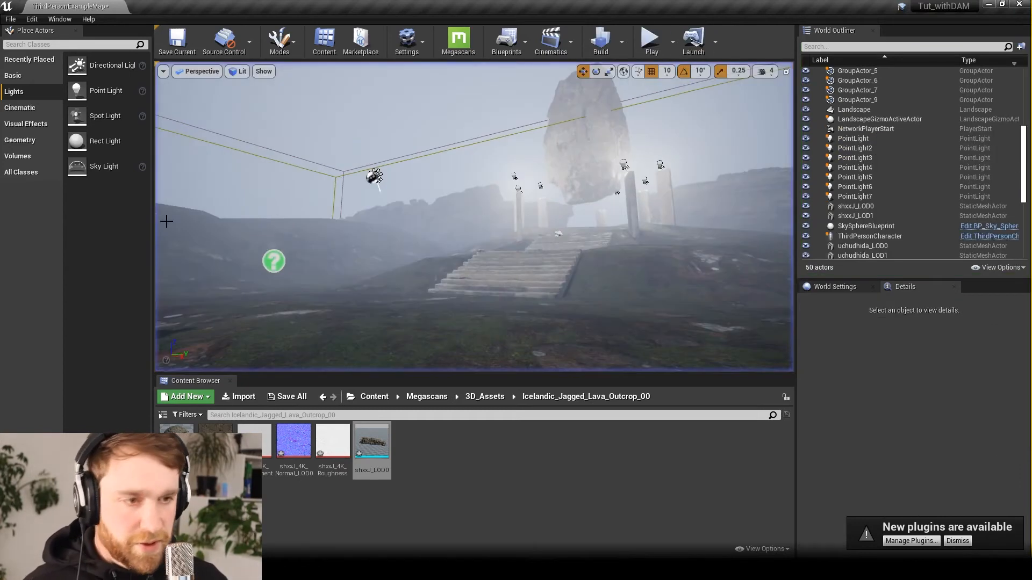
- Duplicate a front pillar's point light and place the copy high above the floating rock
{"action": "scroll", "coordinate": [508, 210], "scroll_direction": "down", "scroll_amount": 3}
{"action": "right_click_drag", "start_coordinate": [507, 208], "coordinate": [516, 232]}
{"action": "left_click_drag", "start_coordinate": [495, 215], "coordinate": [496, 194], "text": "alt"}
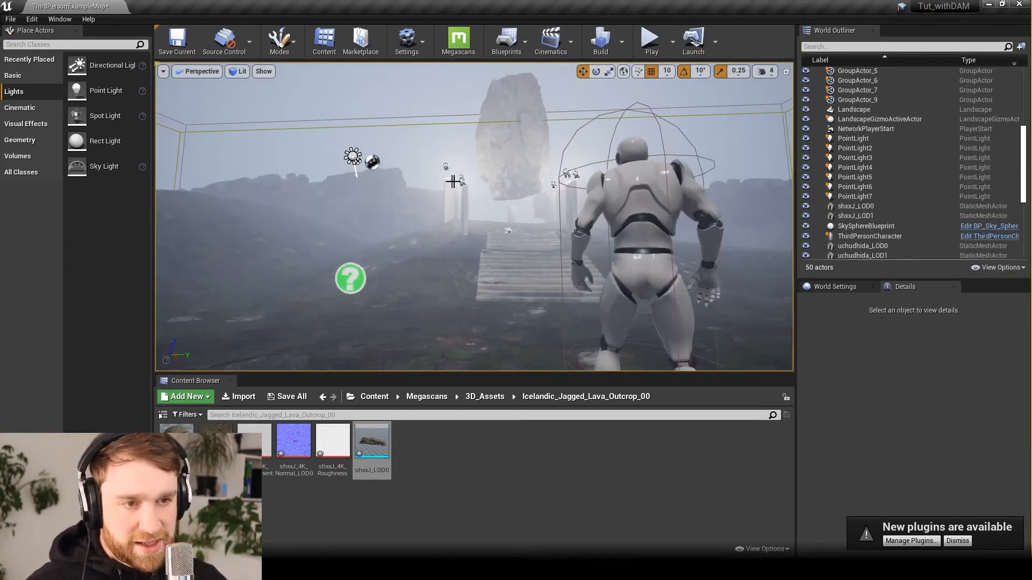
{"action": "left_click", "coordinate": [462, 181]}
{"action": "left_click_drag", "start_coordinate": [462, 145], "coordinate": [463, 40], "text": "alt"}
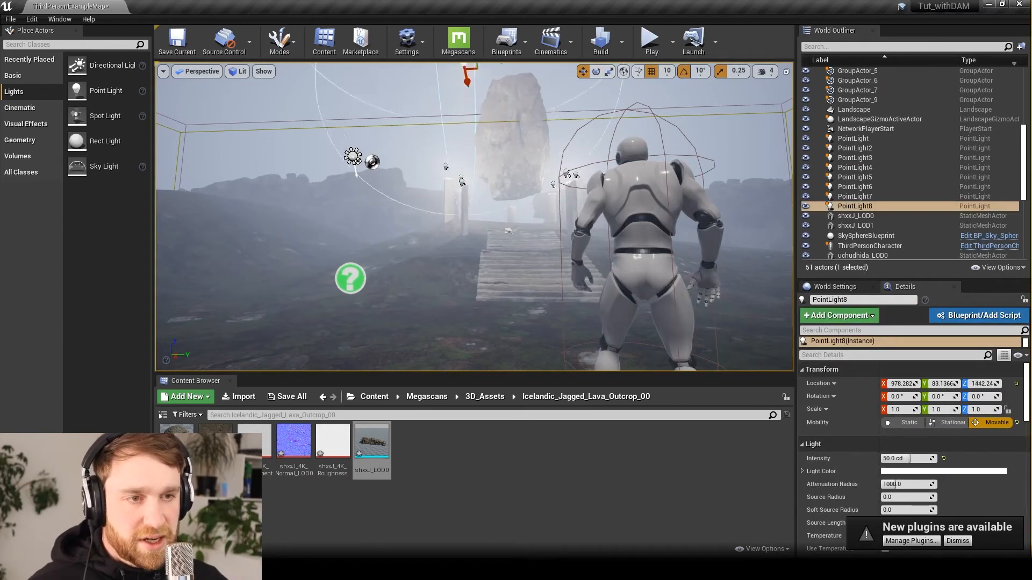
{"action": "left_click_drag", "start_coordinate": [498, 197], "coordinate": [493, 231], "text": "alt"}
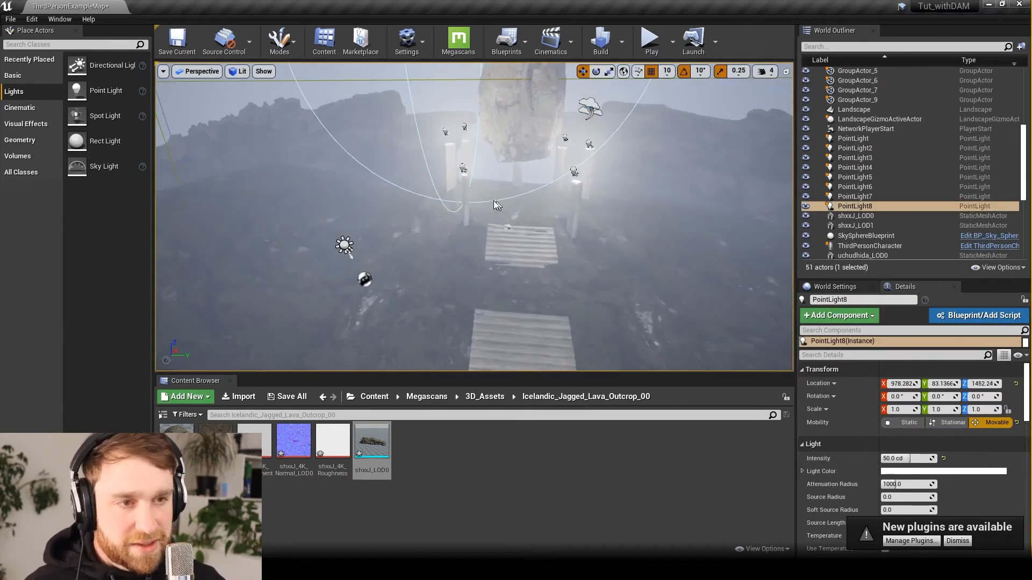
{"action": "scroll", "coordinate": [482, 163], "scroll_direction": "down", "scroll_amount": 4}
{"action": "left_click_drag", "start_coordinate": [482, 163], "coordinate": [457, 207], "text": "alt"}
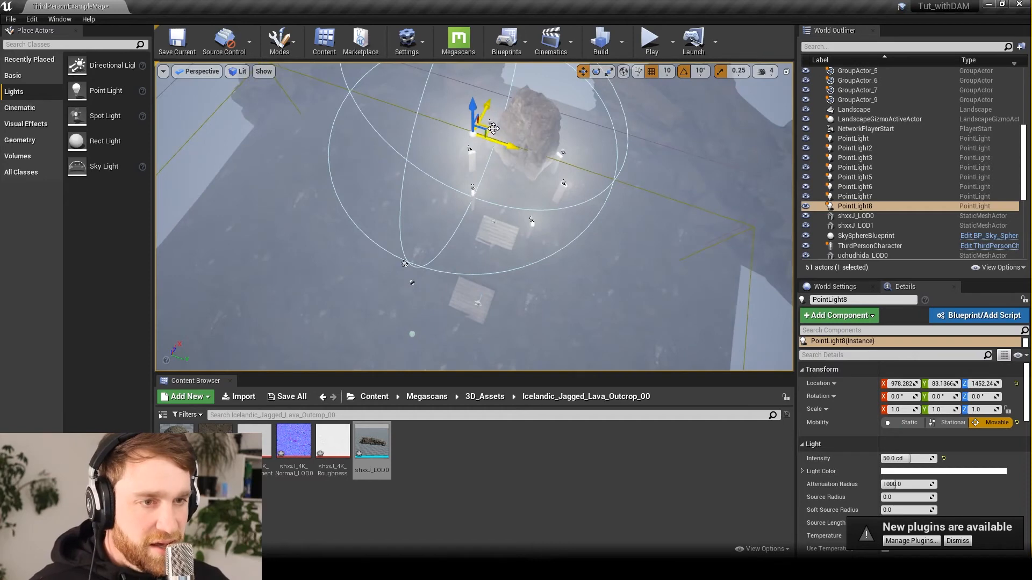
{"action": "left_click_drag", "start_coordinate": [494, 128], "coordinate": [538, 60]}
{"action": "left_click_drag", "start_coordinate": [537, 178], "coordinate": [510, 99], "text": "alt"}
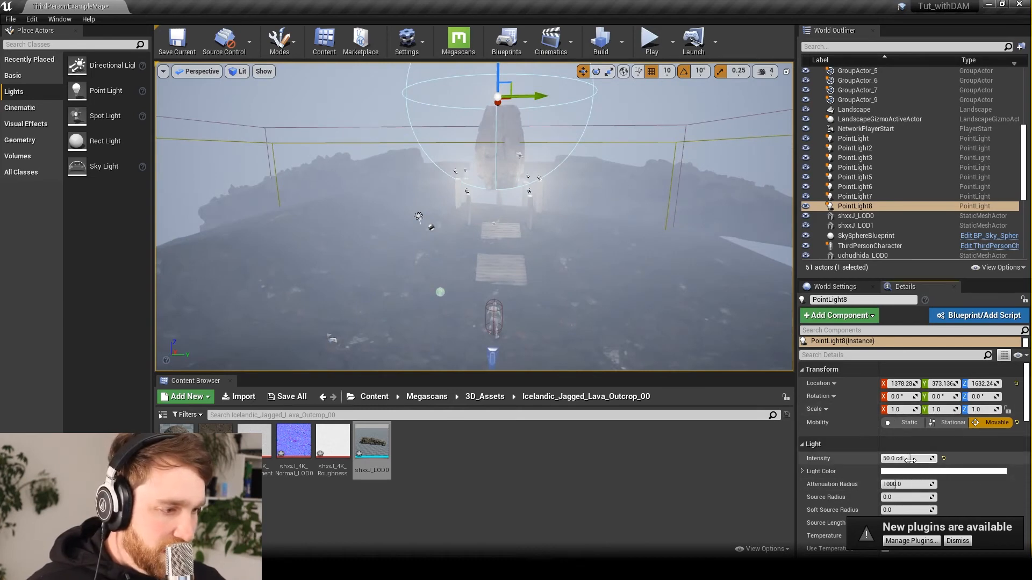
- Raise the upper point light's intensity to about 116 cd and change its colour to bright green, hex sRGB 83FF00FF
{"action": "left_click_drag", "start_coordinate": [910, 460], "coordinate": [930, 461]}
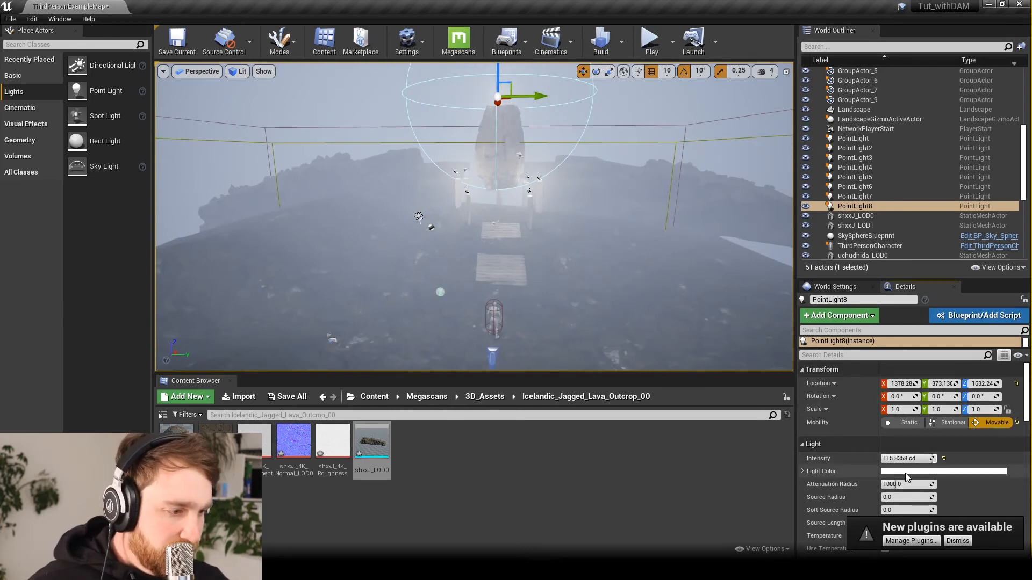
{"action": "left_click", "coordinate": [905, 472]}
{"action": "left_click_drag", "start_coordinate": [699, 353], "coordinate": [722, 426]}
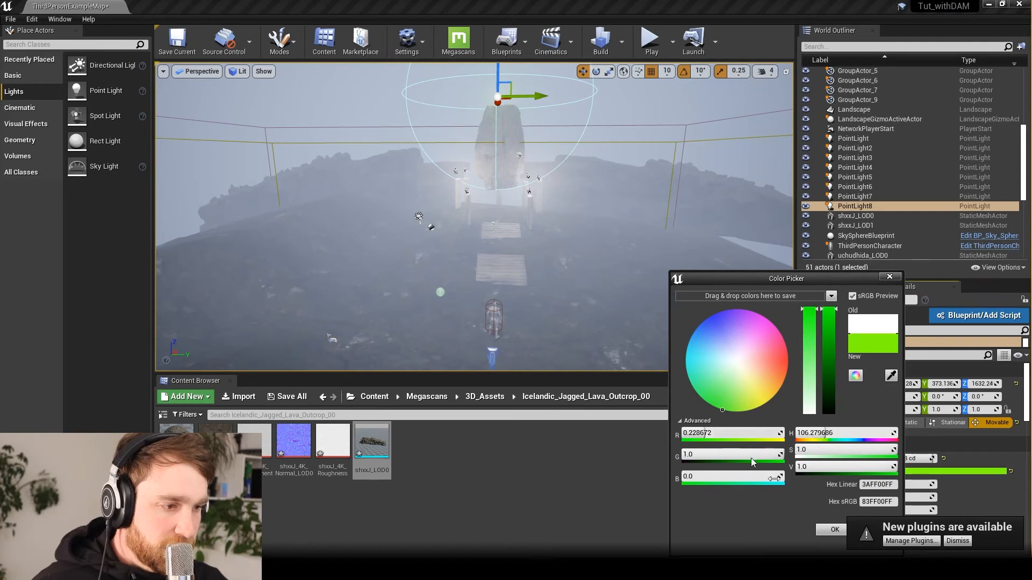
{"action": "left_click", "coordinate": [827, 529]}
{"action": "mouse_move", "coordinate": [661, 312]}
{"action": "left_mouse_down", "text": "alt"}
{"action": "mouse_move", "coordinate": [690, 277]}
{"action": "mouse_move", "coordinate": [710, 295]}
{"action": "mouse_move", "coordinate": [665, 315]}
{"action": "left_mouse_up", "text": "alt"}
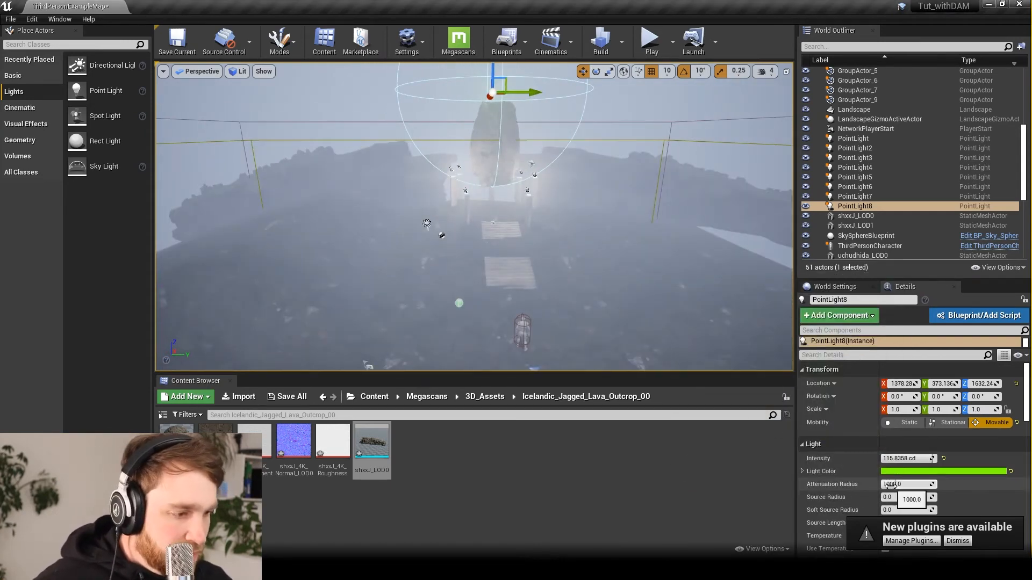
- Increase the upper point light's attenuation radius to about 2450 and set its intensity to 1000 cd
{"action": "mouse_move", "coordinate": [894, 485]}
{"action": "left_mouse_down"}
{"action": "mouse_move", "coordinate": [916, 485]}
{"action": "mouse_move", "coordinate": [900, 484]}
{"action": "left_mouse_up"}
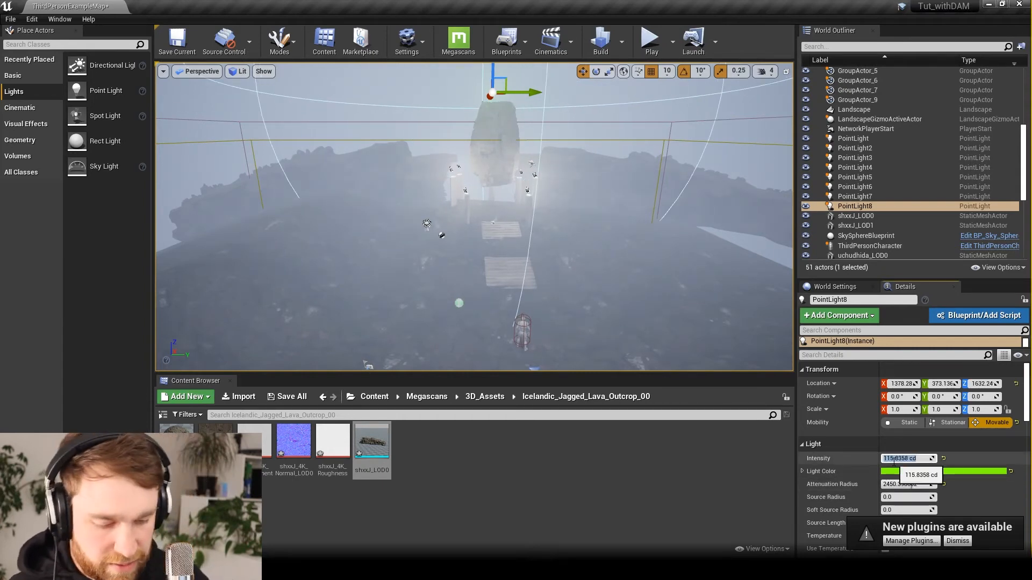
{"action": "left_click", "coordinate": [894, 459]}
{"action": "type", "text": "1000"}
{"action": "key", "text": "Return"}
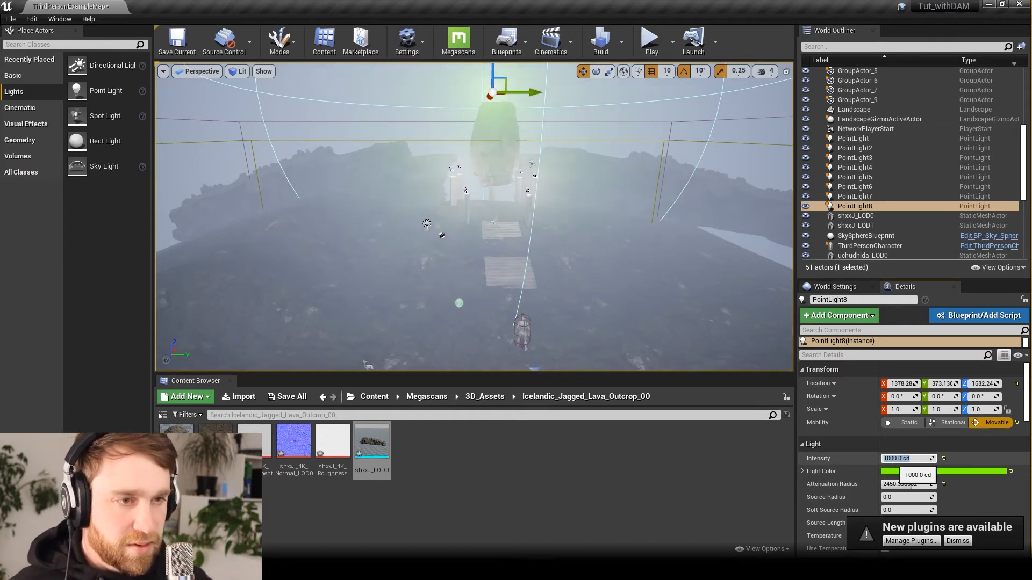
{"action": "right_click_drag", "start_coordinate": [474, 217], "coordinate": [406, 209]}
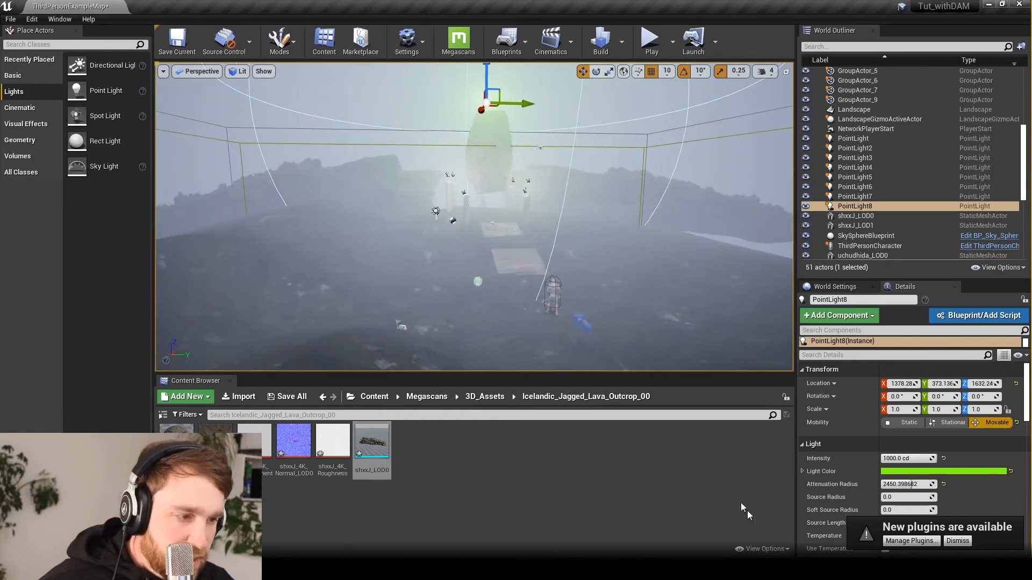
- Change the upper point light's colour to amber, hex sRGB FFC800FF, and check the glow around the floating rock
{"action": "left_click", "coordinate": [917, 472]}
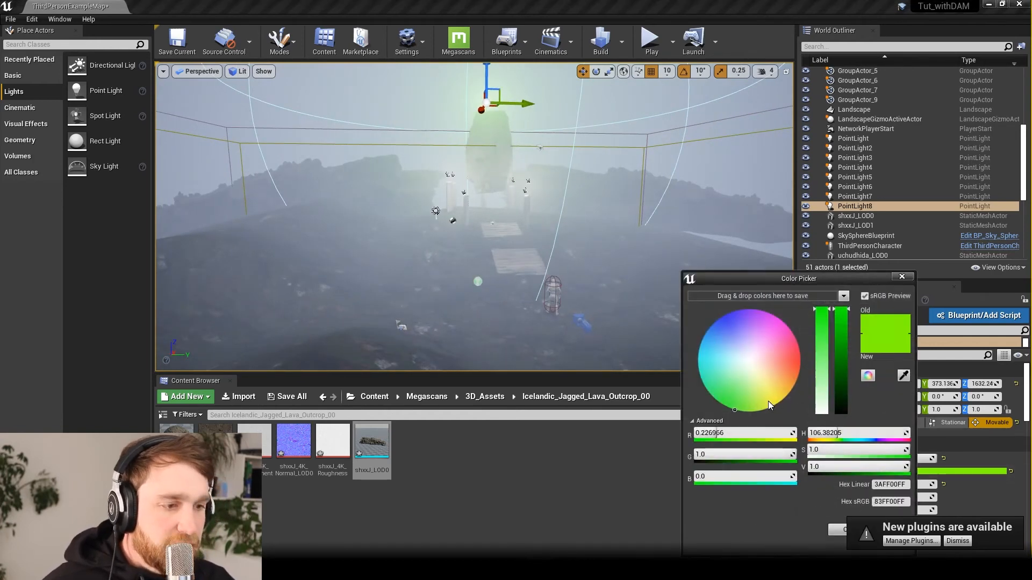
{"action": "left_click_drag", "start_coordinate": [769, 401], "coordinate": [792, 390]}
{"action": "left_click_drag", "start_coordinate": [639, 240], "coordinate": [521, 236], "text": "alt"}
{"action": "left_click", "coordinate": [605, 239]}
{"action": "right_click_drag", "start_coordinate": [616, 141], "coordinate": [624, 142]}
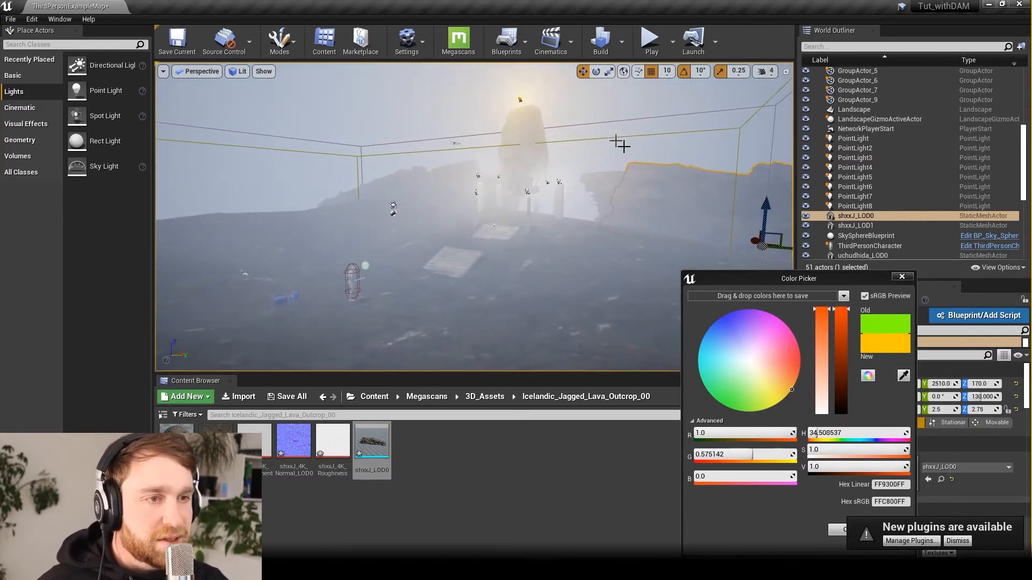
{"action": "left_click_drag", "start_coordinate": [558, 192], "coordinate": [582, 192], "text": "alt"}
{"action": "left_click", "coordinate": [571, 200]}
{"action": "scroll", "coordinate": [537, 263], "scroll_direction": "up", "scroll_amount": 6}
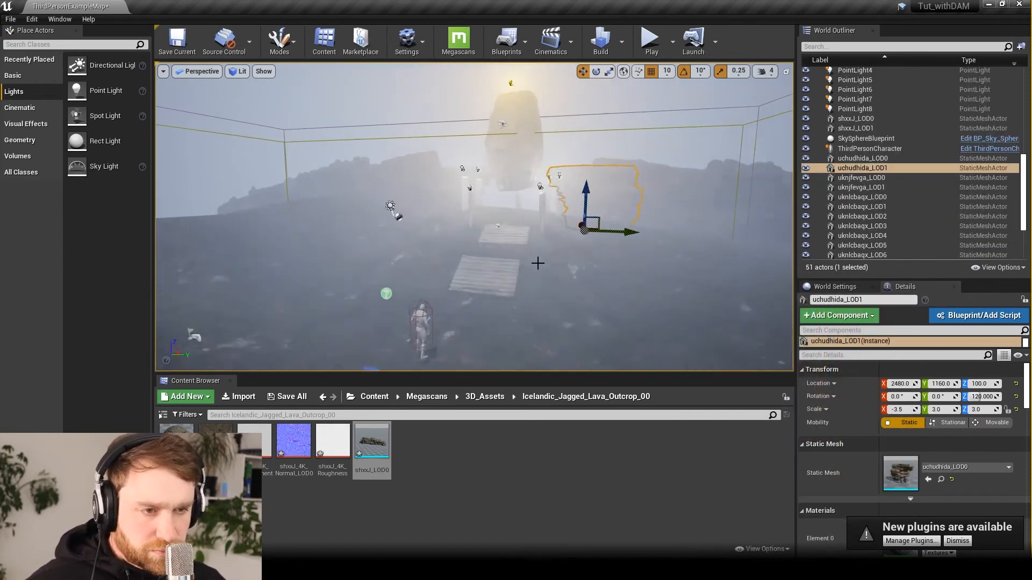
{"action": "left_click_drag", "start_coordinate": [553, 284], "coordinate": [500, 276], "text": "alt"}
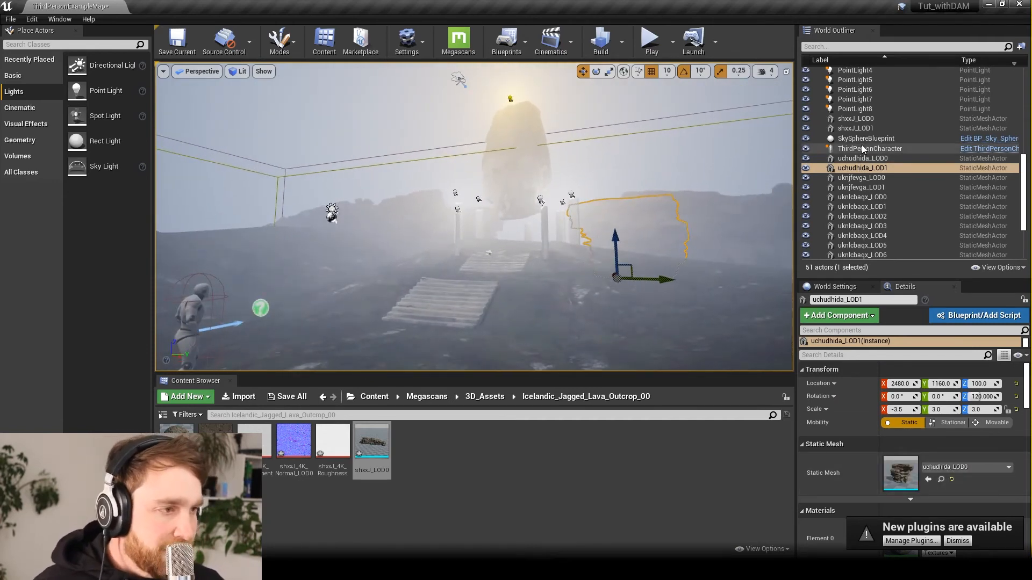
- Look through the level's full actor list, including the atmospheric fog and the static meshes
{"action": "scroll", "coordinate": [862, 150], "scroll_direction": "up", "scroll_amount": 10}
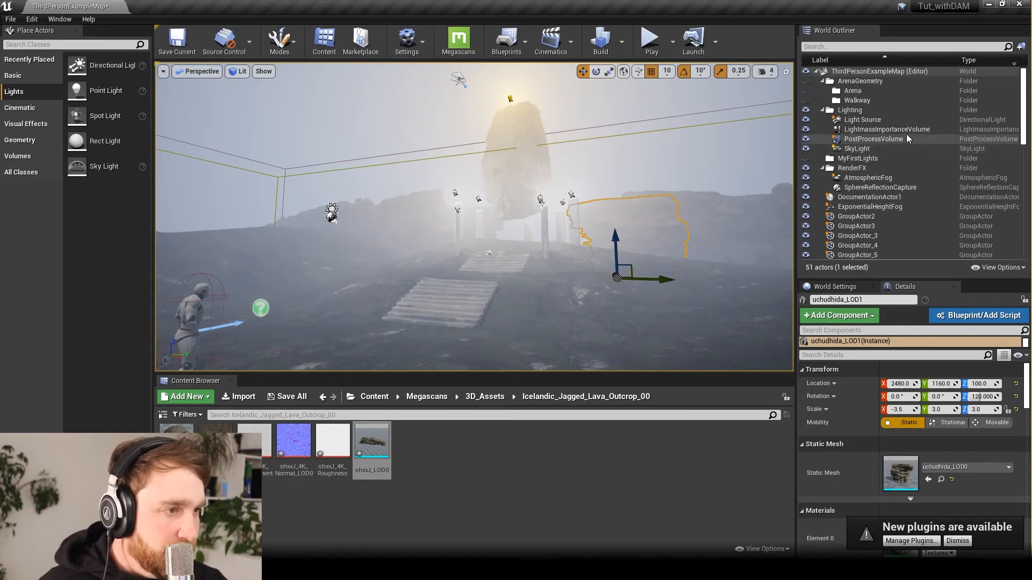
{"action": "left_click", "coordinate": [878, 181]}
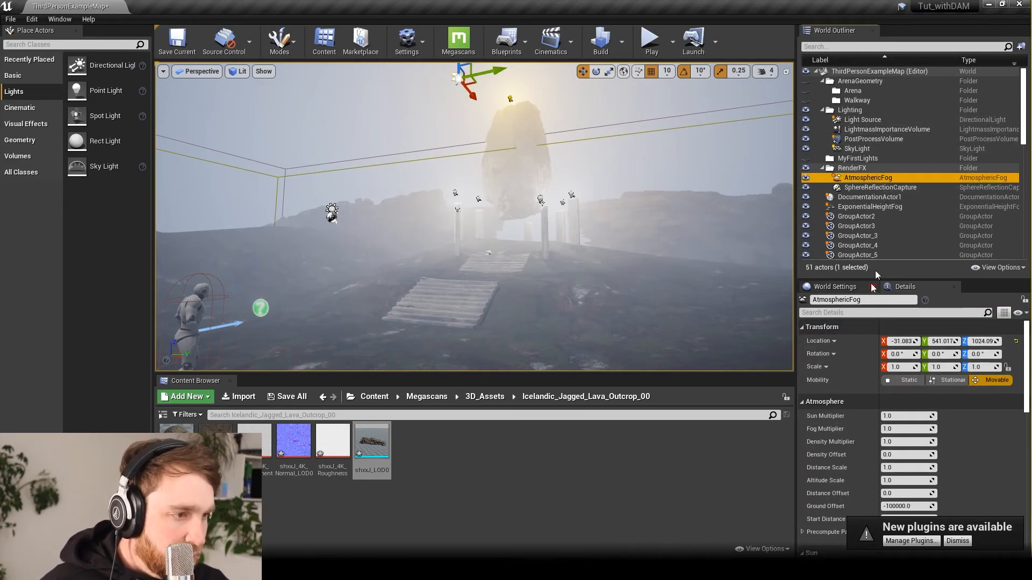
{"action": "scroll", "coordinate": [886, 185], "scroll_direction": "down", "scroll_amount": 10}
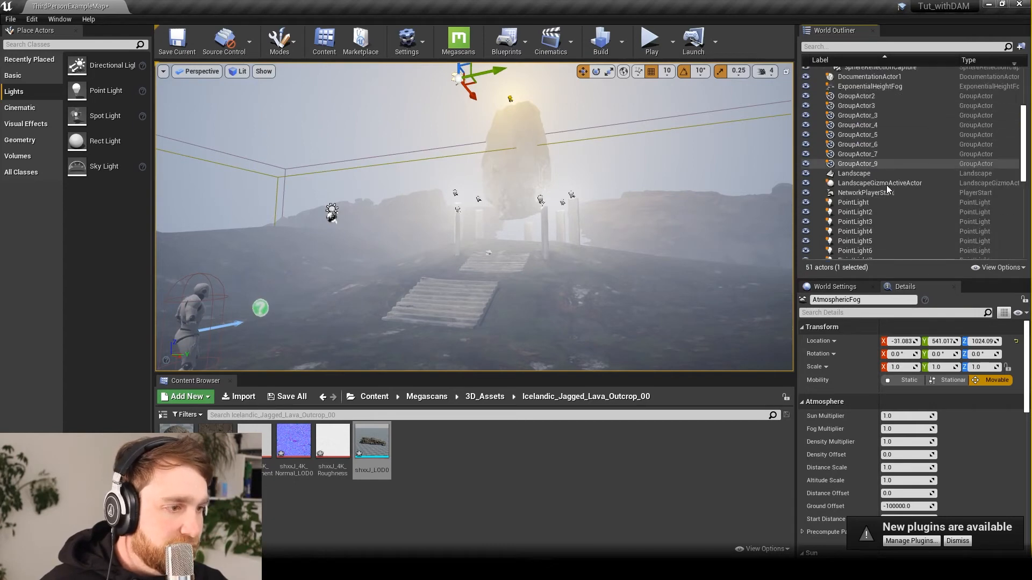
{"action": "scroll", "coordinate": [885, 184], "scroll_direction": "down", "scroll_amount": 5}
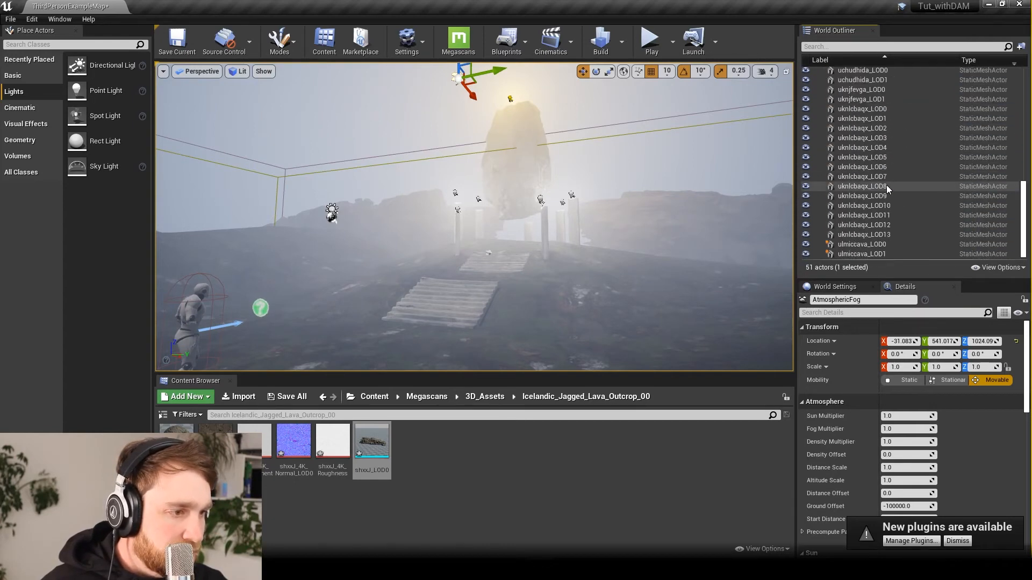
{"action": "scroll", "coordinate": [903, 205], "scroll_direction": "up", "scroll_amount": 1}
{"action": "scroll", "coordinate": [901, 218], "scroll_direction": "down", "scroll_amount": 1}
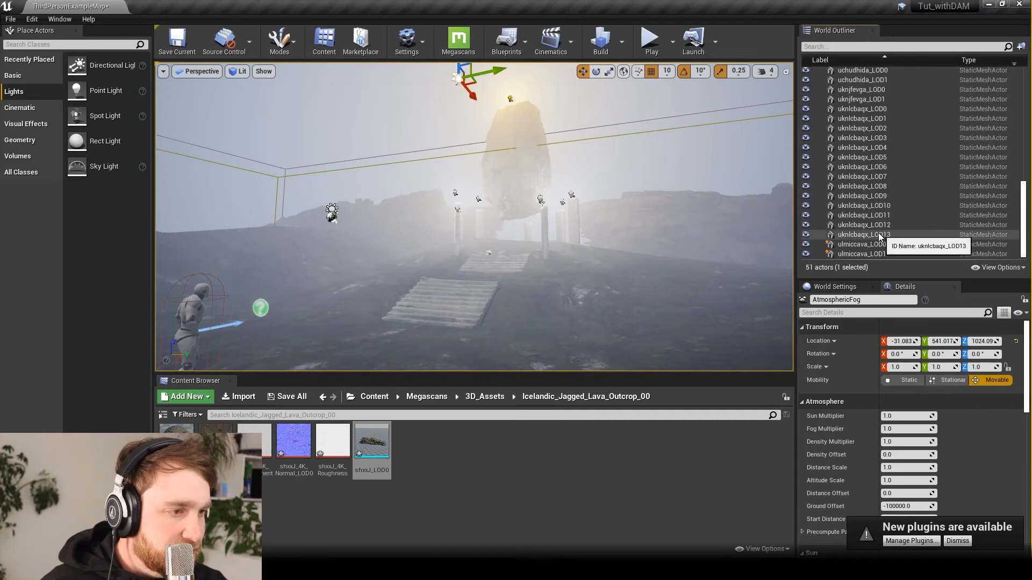
- Move all the pillar meshes, uknlcbaqx_LOD0 through uknlcbaqx_LOD13, into a new outliner folder named Pillars and collapse it
{"action": "left_click", "coordinate": [879, 235]}
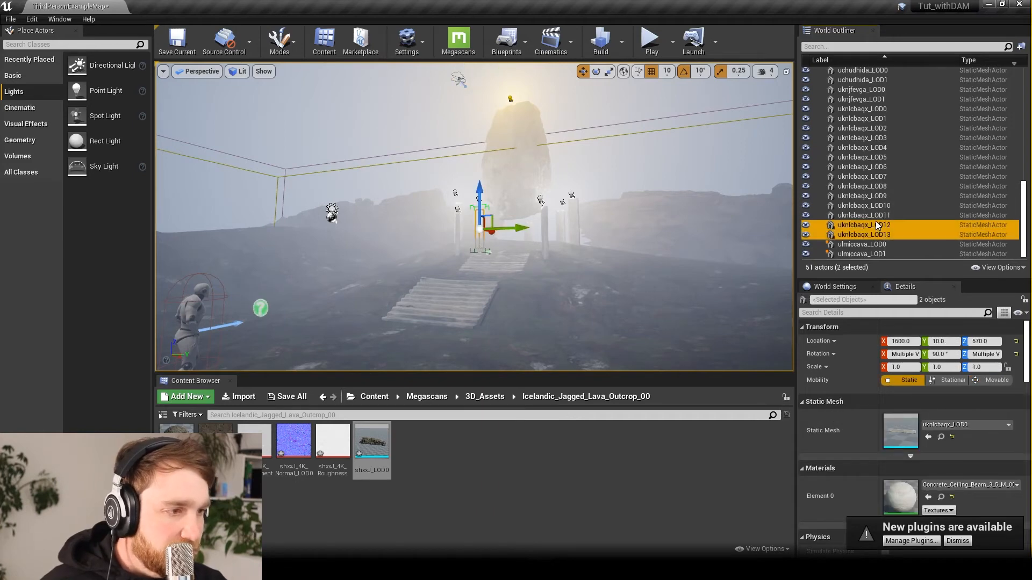
{"action": "scroll", "coordinate": [883, 179], "scroll_direction": "up", "scroll_amount": 2}
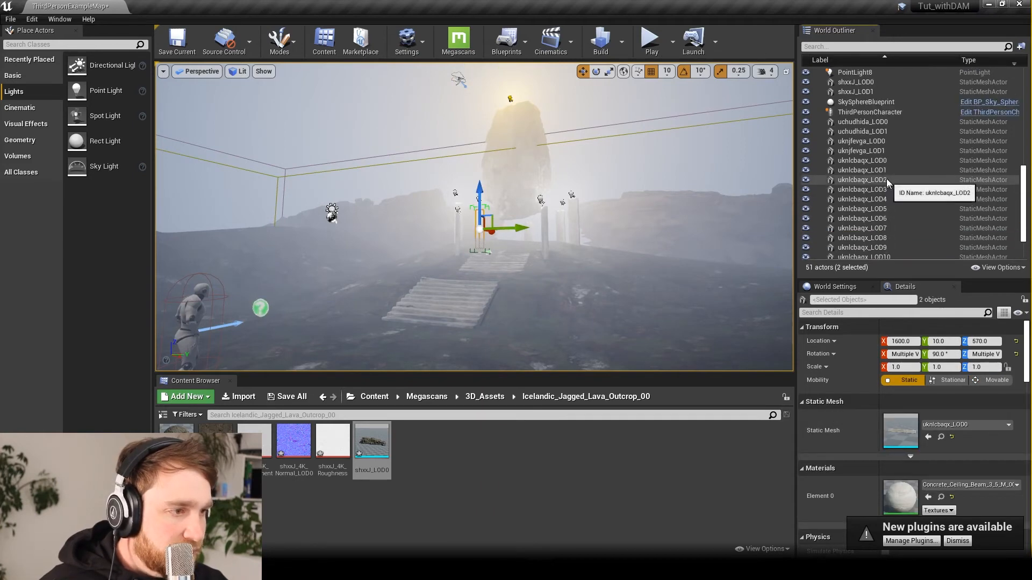
{"action": "scroll", "coordinate": [887, 185], "scroll_direction": "down", "scroll_amount": 2}
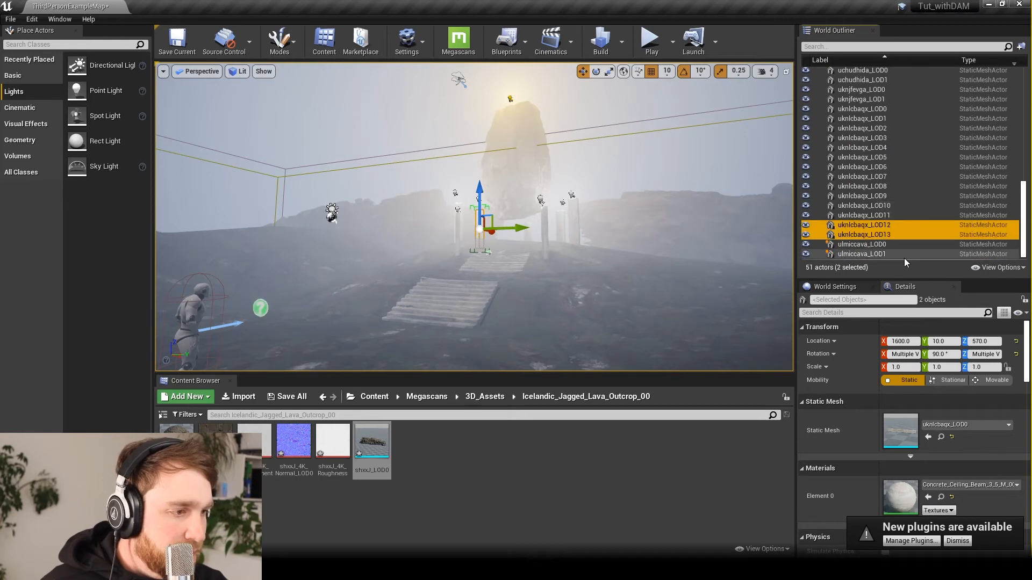
{"action": "right_click", "coordinate": [890, 223]}
{"action": "left_click", "coordinate": [882, 237]}
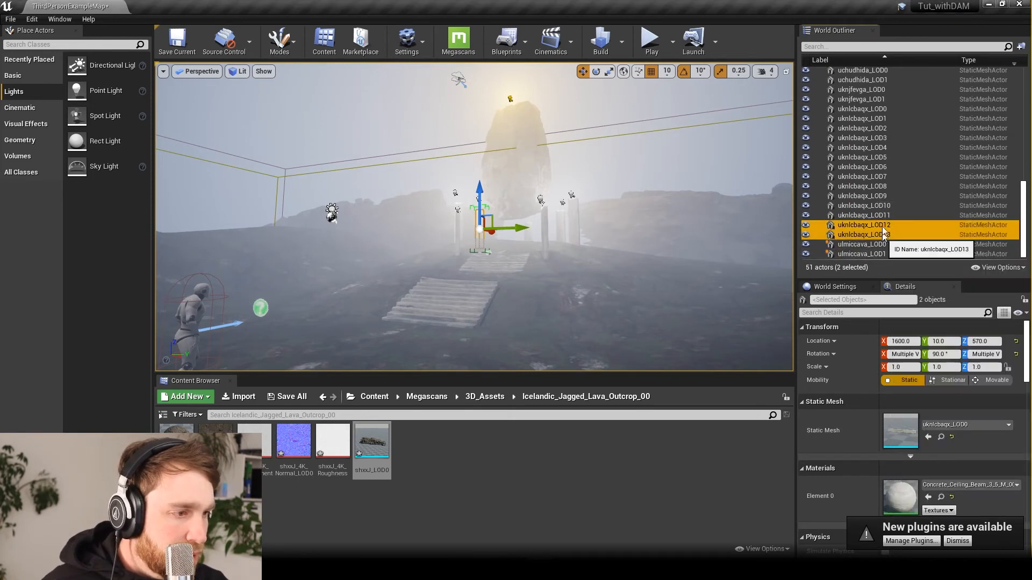
{"action": "left_click", "coordinate": [875, 112], "text": "shift"}
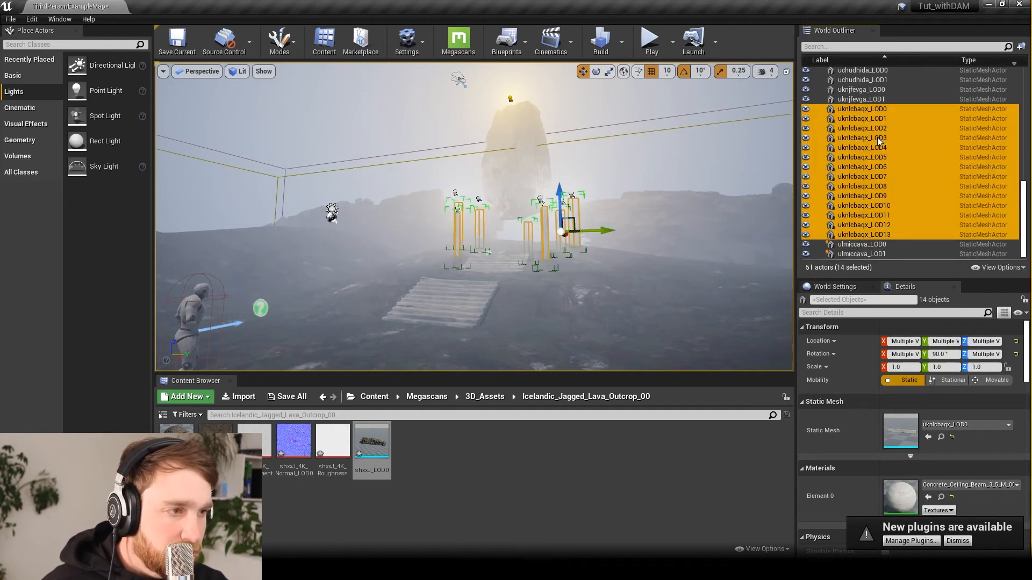
{"action": "scroll", "coordinate": [877, 137], "scroll_direction": "up", "scroll_amount": 2}
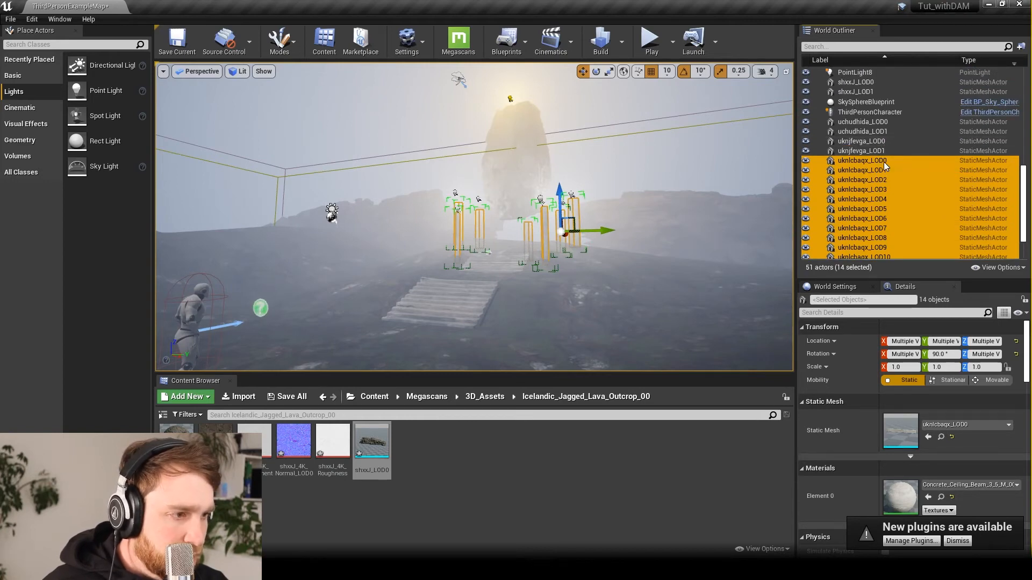
{"action": "right_click", "coordinate": [884, 162]}
{"action": "mouse_move", "coordinate": [924, 442]}
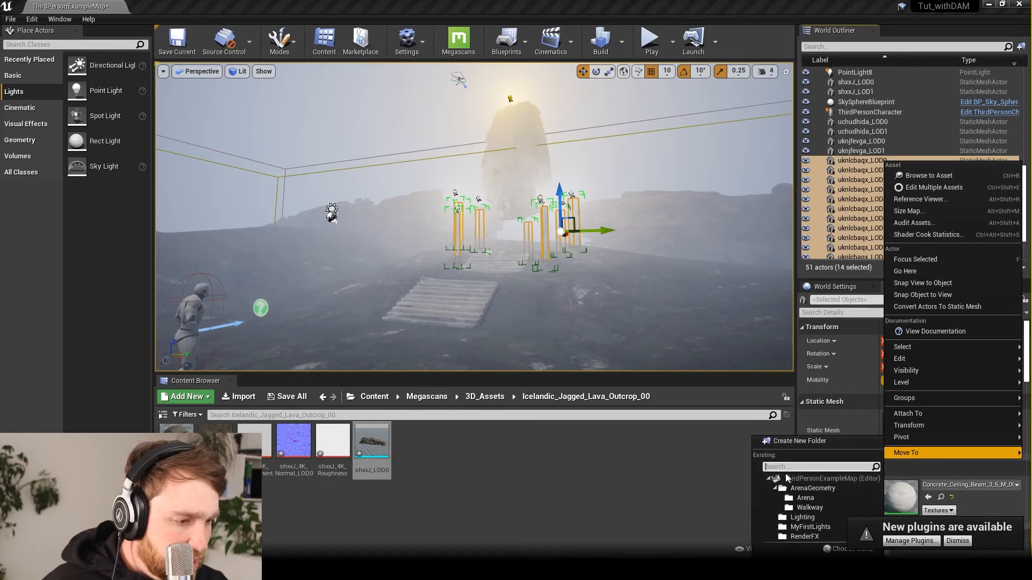
{"action": "left_click", "coordinate": [795, 444]}
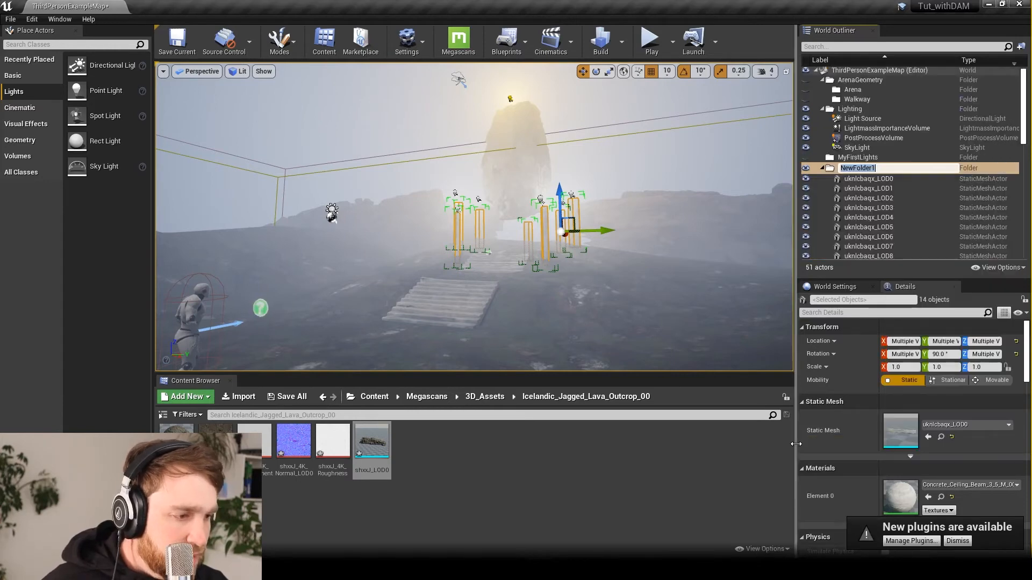
{"action": "type", "text": "Pillars"}
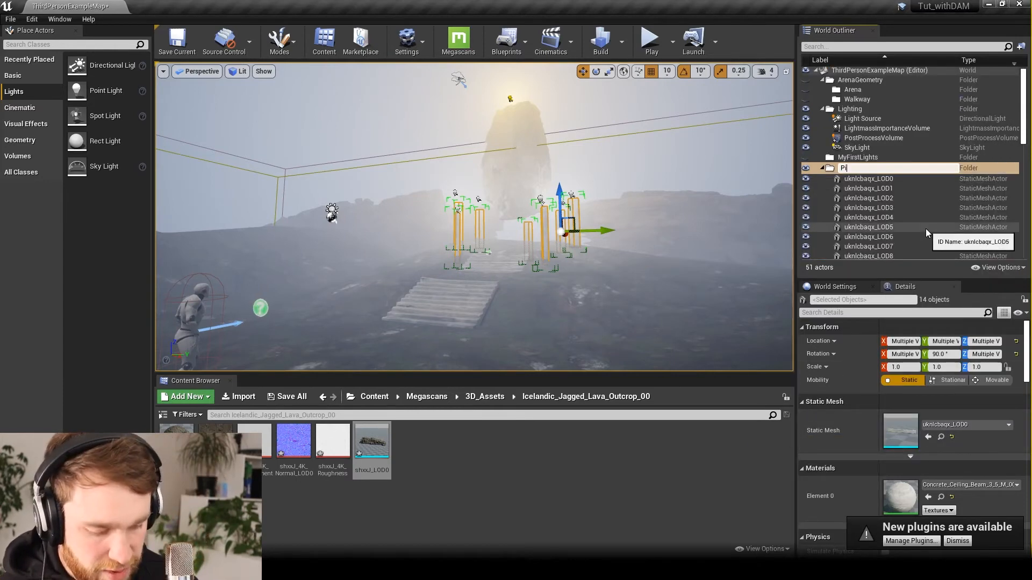
{"action": "key", "text": "Return"}
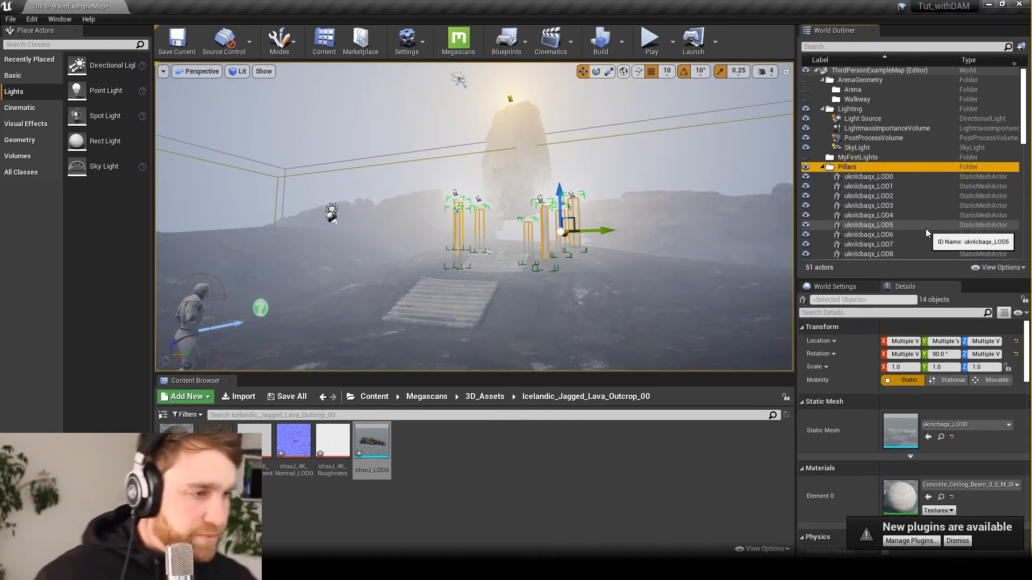
{"action": "left_click", "coordinate": [822, 167]}
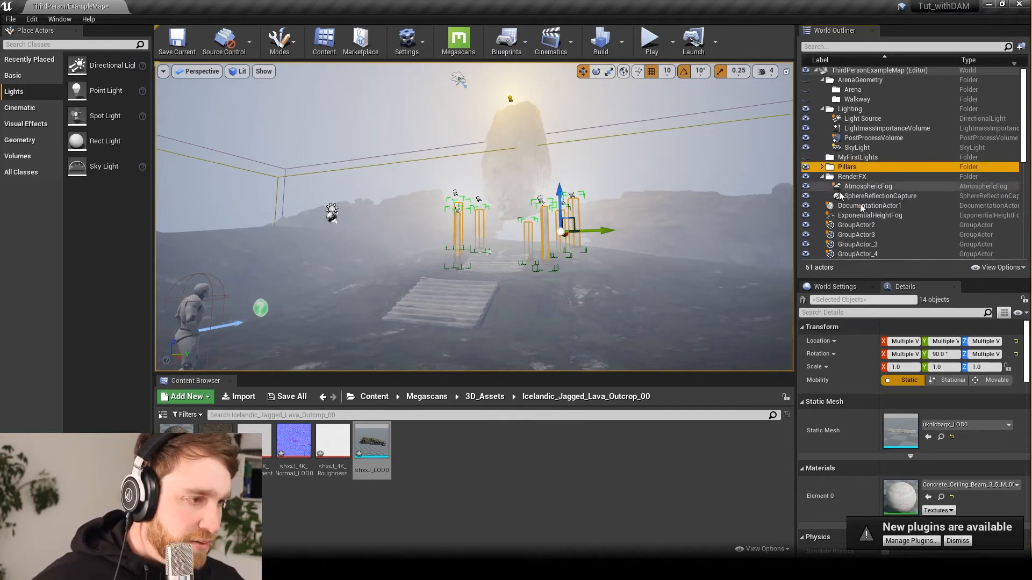
- Select the remaining uchudhida, uknjfevga and ulmiccava meshes in turn to identify which level object each one is
{"action": "scroll", "coordinate": [865, 207], "scroll_direction": "down", "scroll_amount": 10}
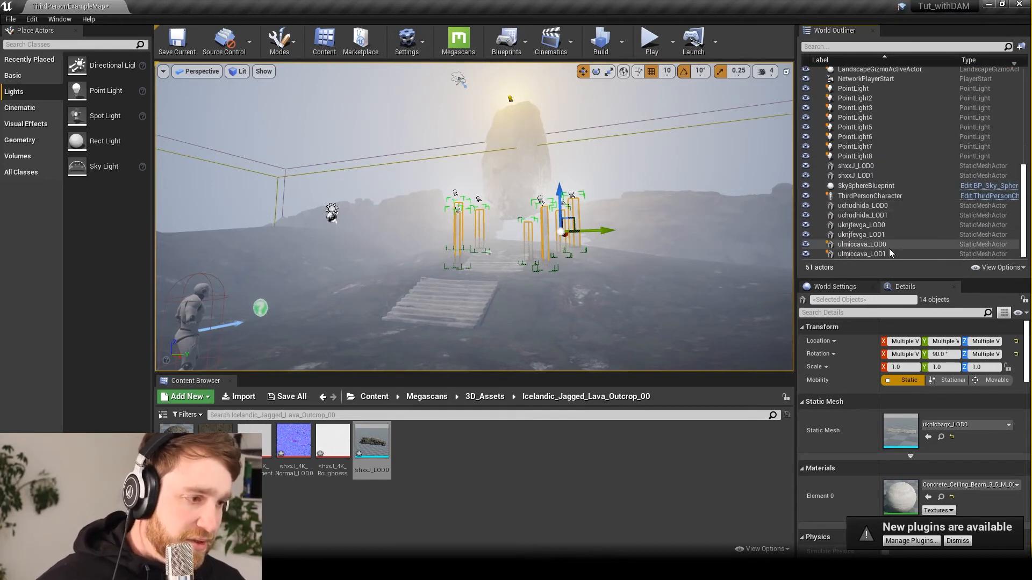
{"action": "left_click", "coordinate": [863, 215]}
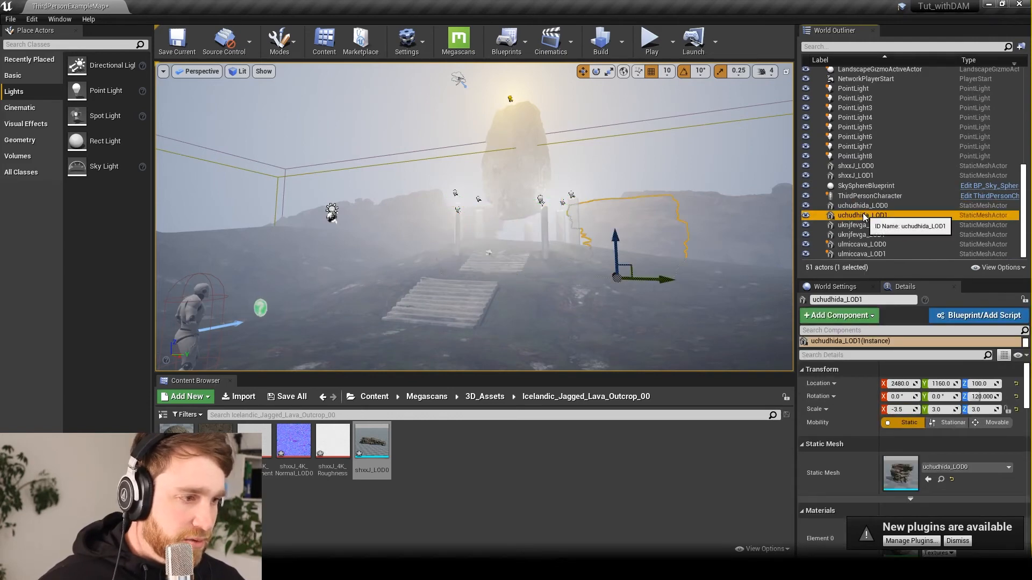
{"action": "left_click", "coordinate": [862, 205]}
{"action": "left_click", "coordinate": [861, 215]}
{"action": "left_click", "coordinate": [859, 226]}
{"action": "left_click", "coordinate": [859, 235]}
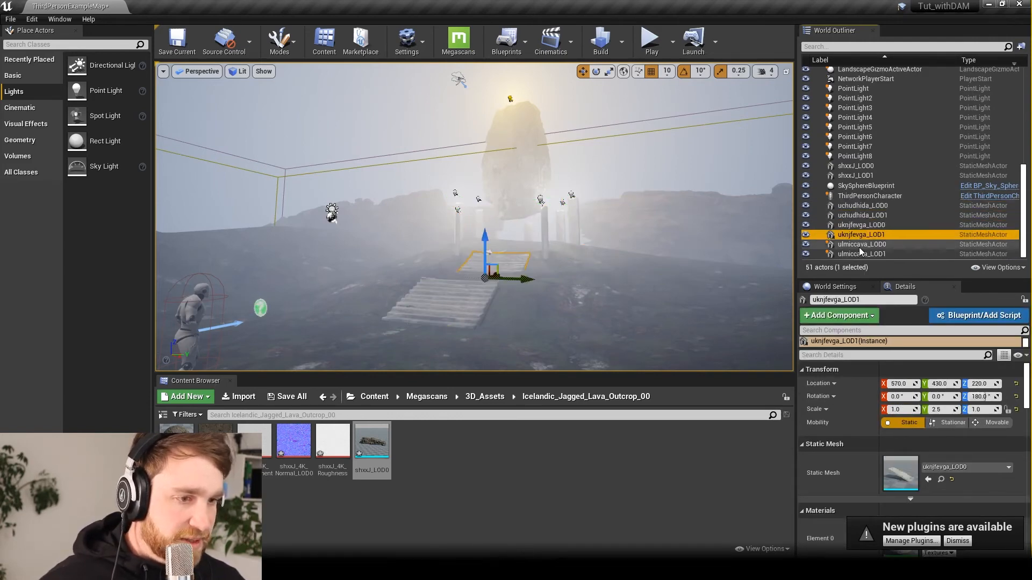
{"action": "left_click", "coordinate": [859, 247]}
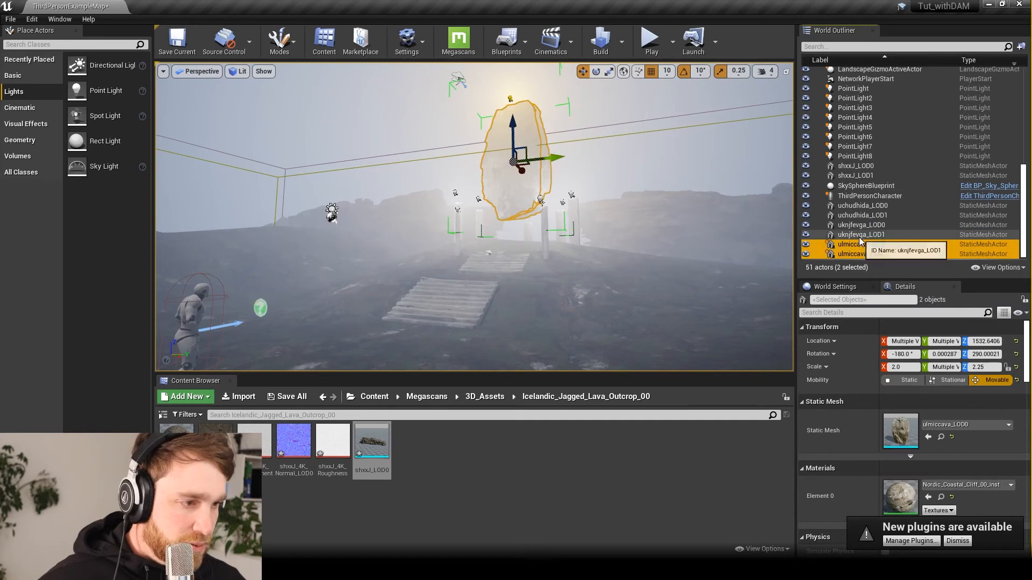
{"action": "left_click", "coordinate": [860, 235]}
{"action": "left_click", "coordinate": [860, 254], "text": "shift"}
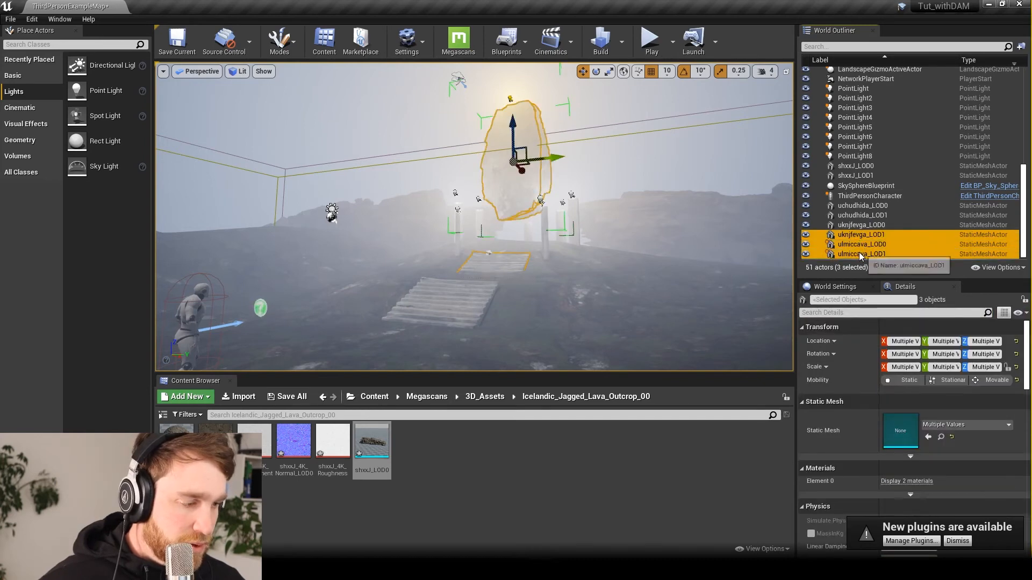
{"action": "left_click", "coordinate": [860, 236], "text": "ctrl"}
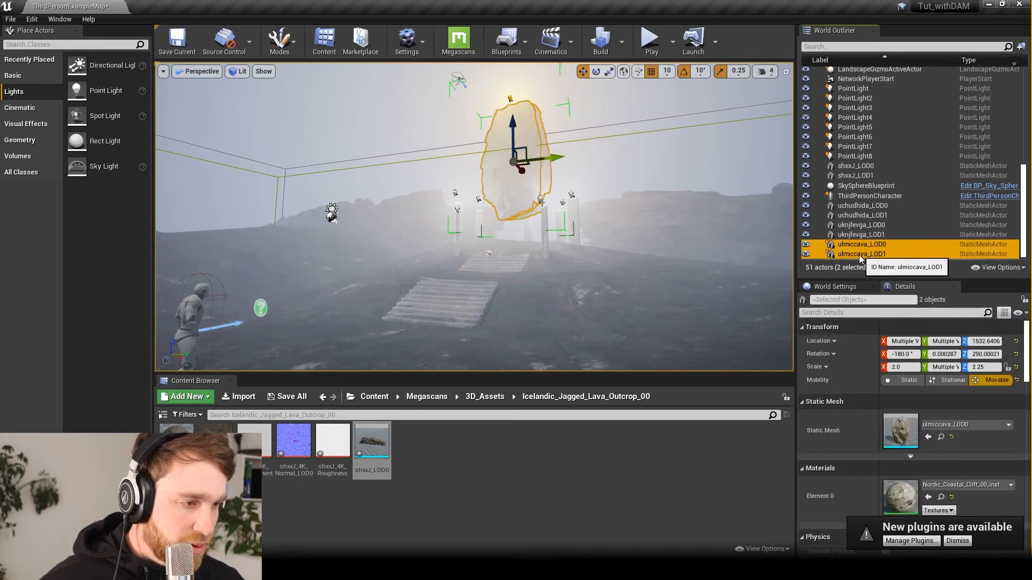
- Move the two stair meshes, uknjfevga_LOD0 and uknjfevga_LOD1, into a new outliner folder named stairs and collapse it
{"action": "left_click", "coordinate": [860, 226]}
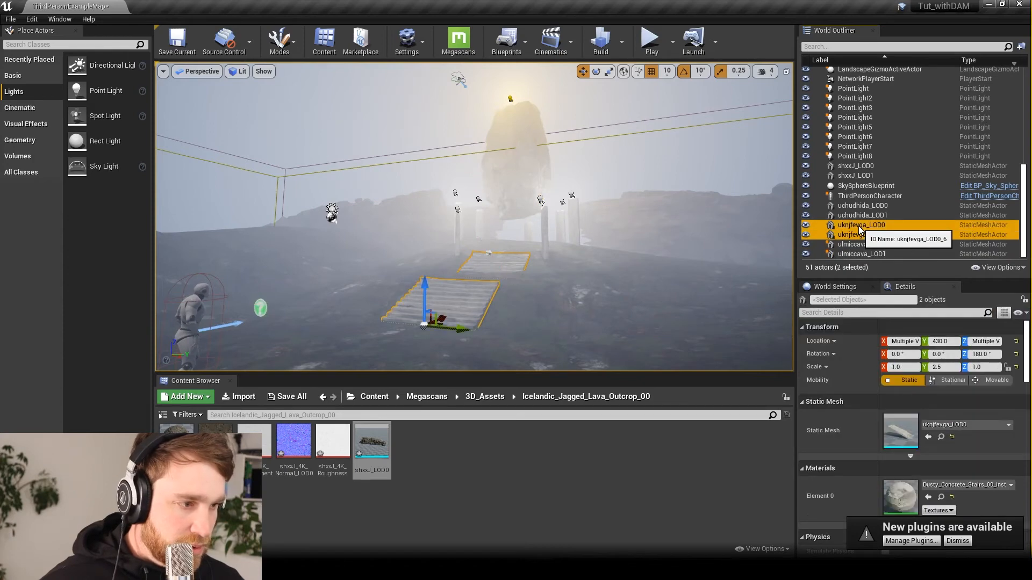
{"action": "right_click", "coordinate": [859, 227]}
{"action": "mouse_move", "coordinate": [886, 489]}
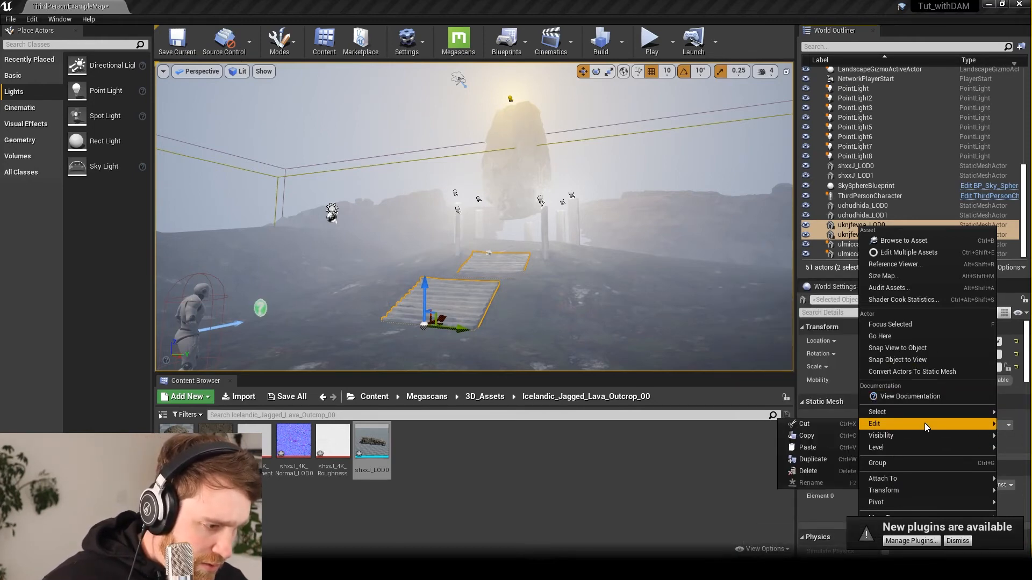
{"action": "left_click", "coordinate": [963, 543]}
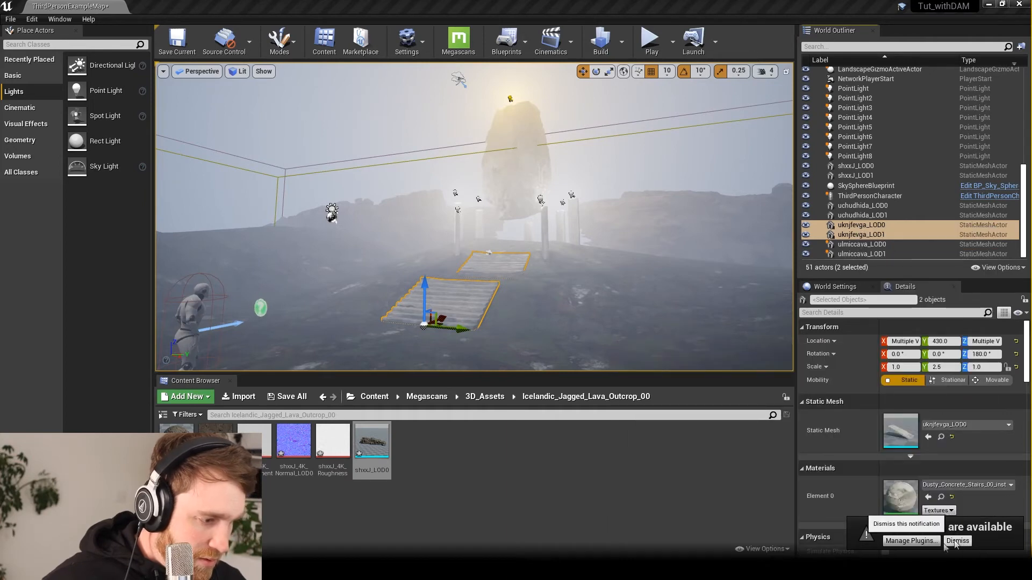
{"action": "right_click", "coordinate": [862, 226]}
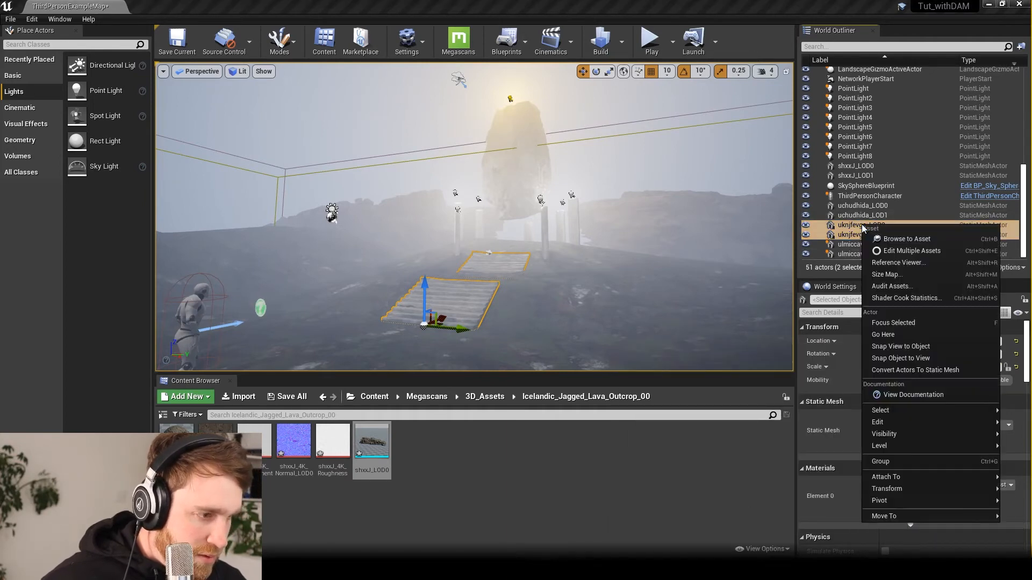
{"action": "mouse_move", "coordinate": [896, 516]}
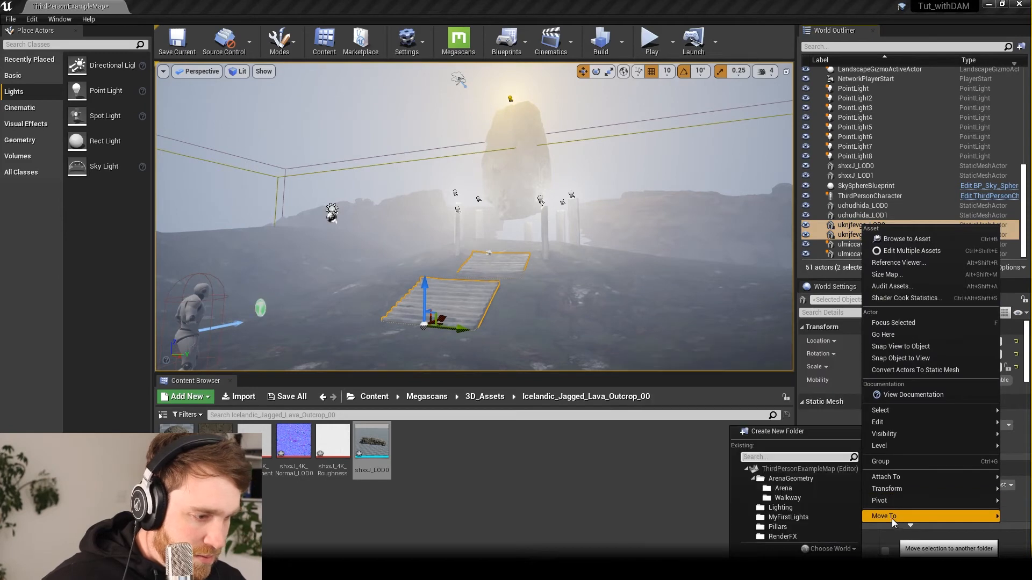
{"action": "left_click", "coordinate": [769, 436]}
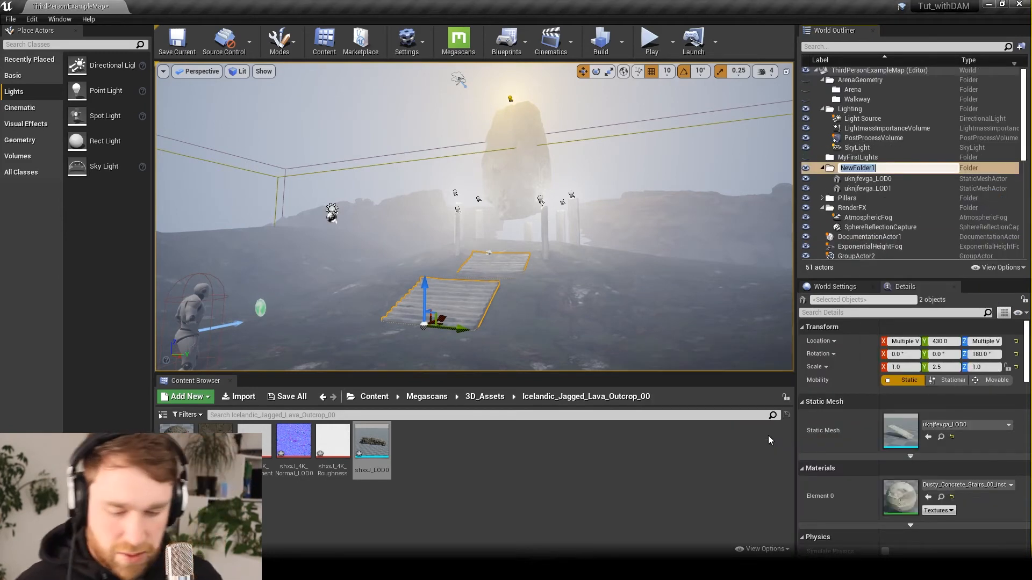
{"action": "type", "text": "stairs"}
{"action": "key", "text": "Return"}
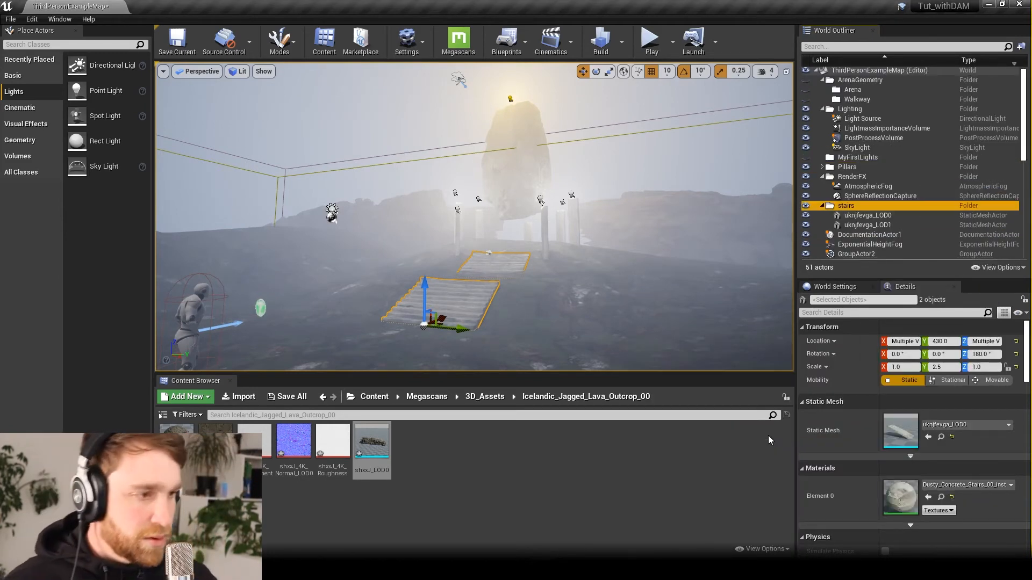
{"action": "left_click", "coordinate": [822, 206]}
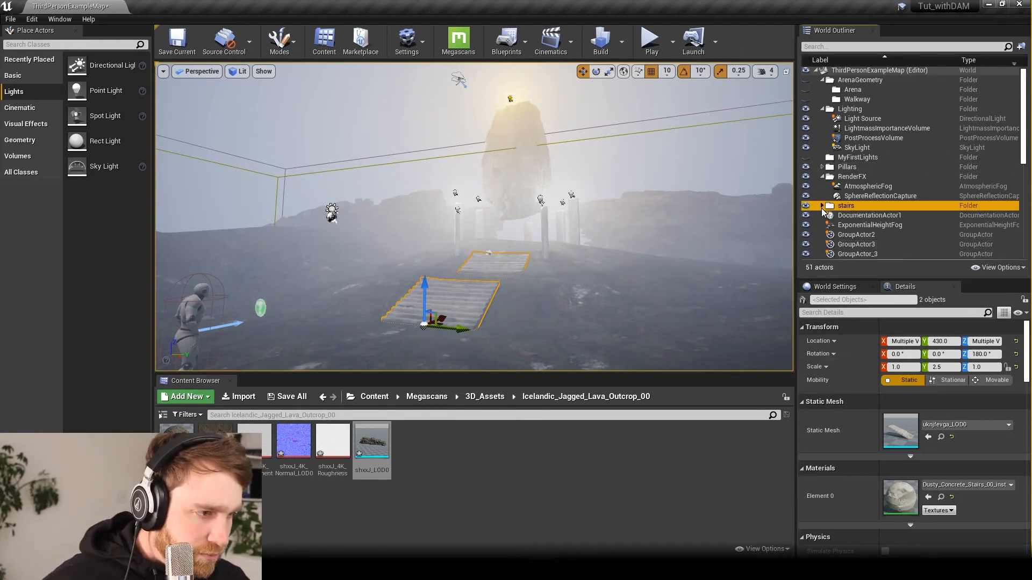
- Set the exponential height fog's density to 0.33
{"action": "left_click", "coordinate": [878, 226]}
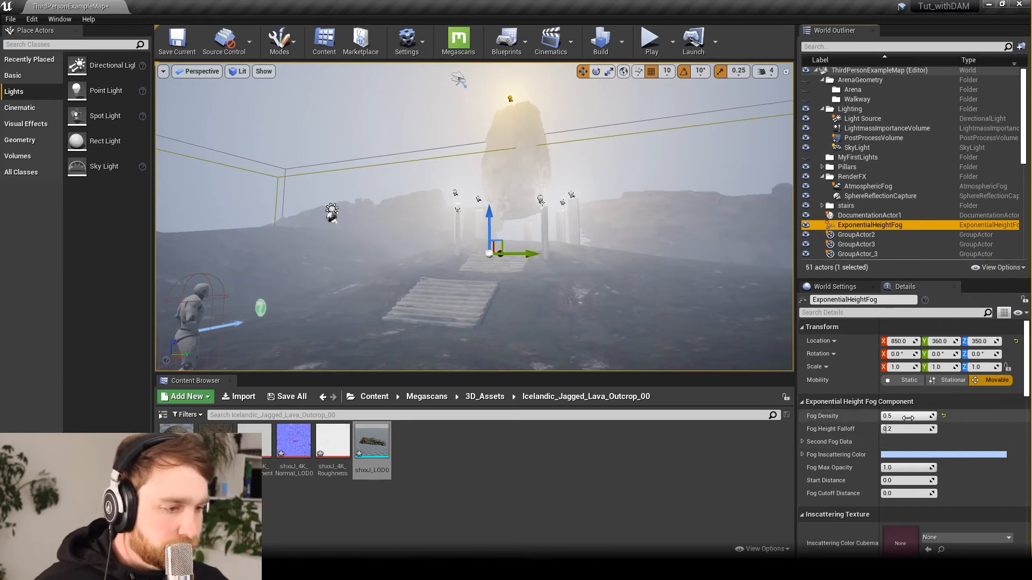
{"action": "left_click", "coordinate": [912, 416]}
{"action": "type", "text": "0.33"}
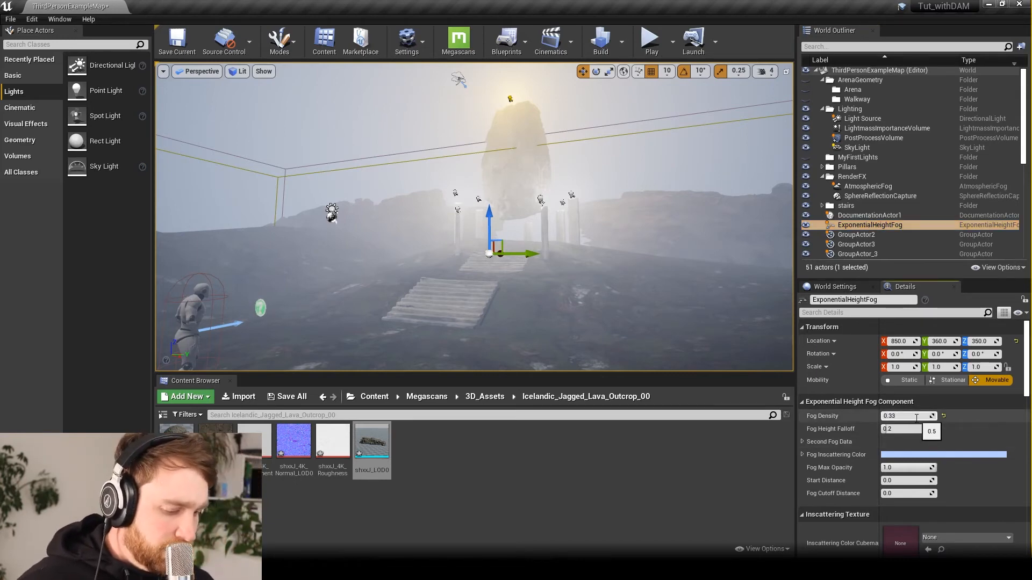
{"action": "key", "text": "Return"}
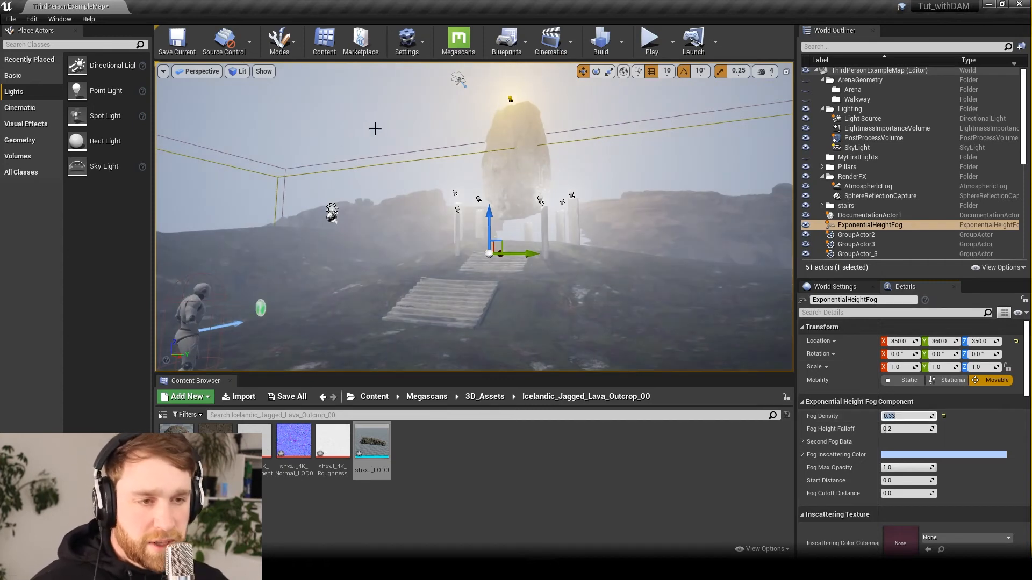
{"action": "left_click_drag", "start_coordinate": [376, 129], "coordinate": [430, 167], "text": "alt"}
{"action": "left_click_drag", "start_coordinate": [485, 205], "coordinate": [485, 172], "text": "alt"}
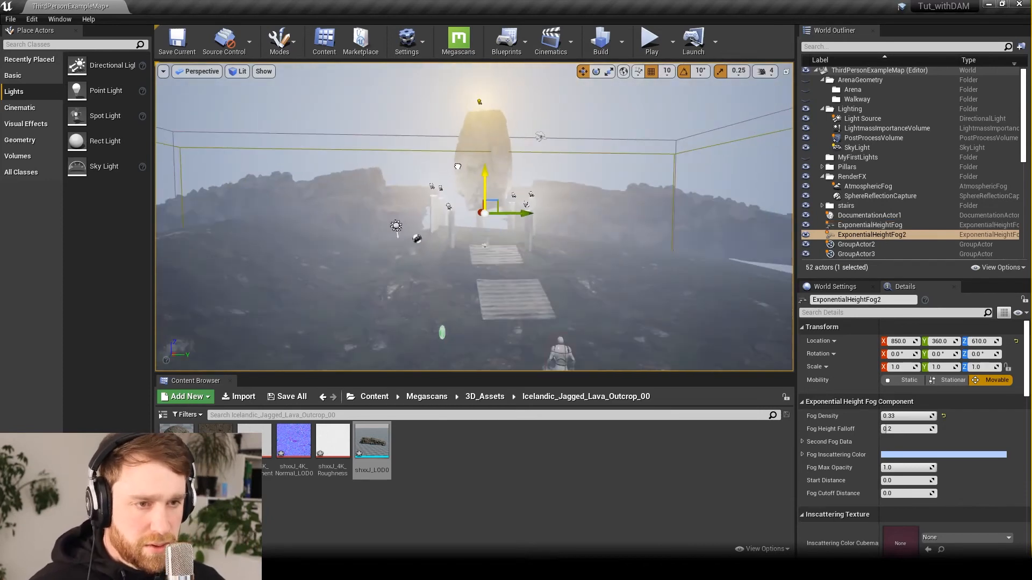
{"action": "left_click_drag", "start_coordinate": [580, 258], "coordinate": [601, 237], "text": "alt"}
{"action": "scroll", "coordinate": [490, 241], "scroll_direction": "up", "scroll_amount": 8}
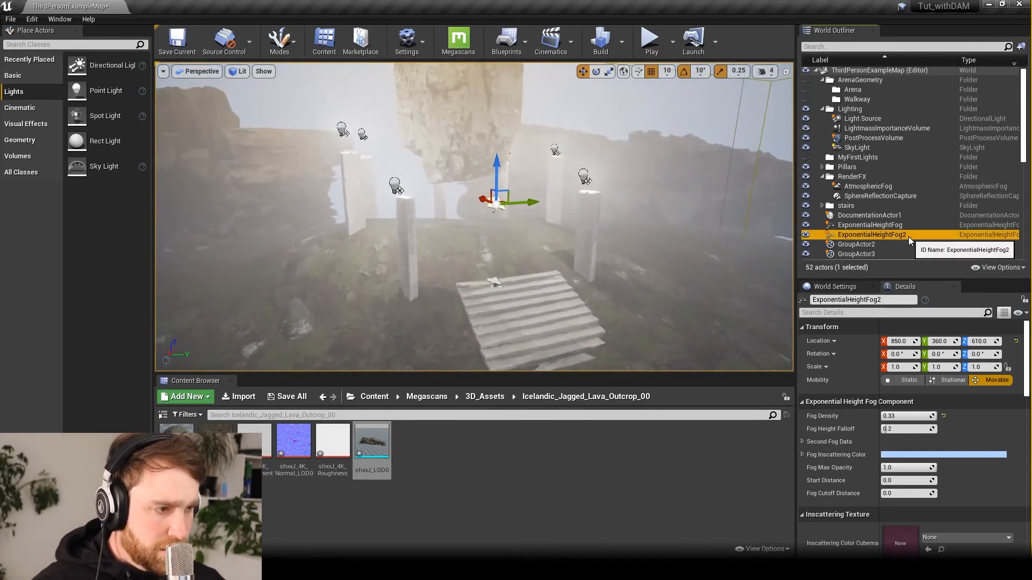
{"action": "key", "text": "Delete"}
- Try raising the exponential height fog to about Z 1260, above the pillars
{"action": "scroll", "coordinate": [678, 247], "scroll_direction": "down", "scroll_amount": 10}
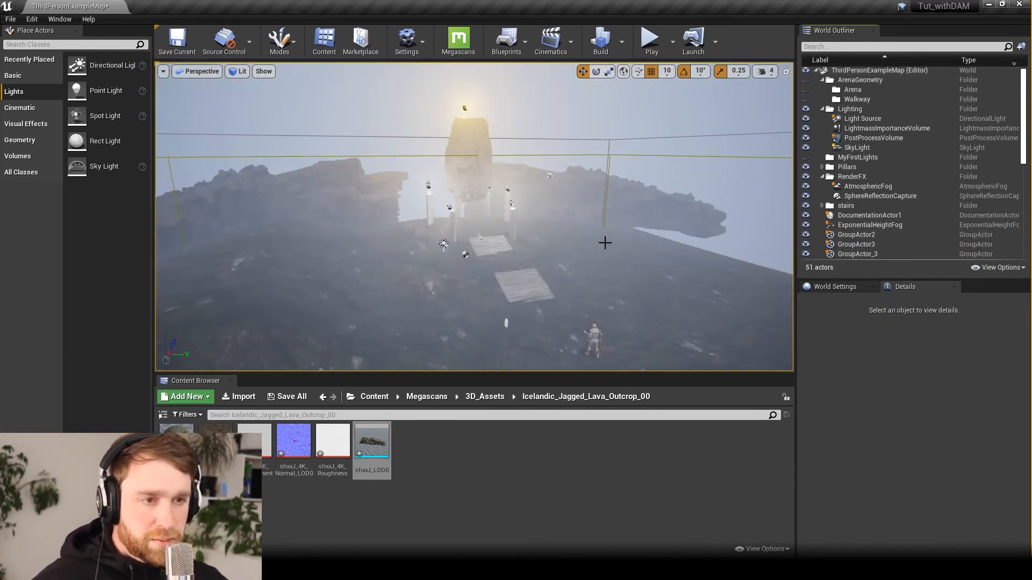
{"action": "left_click", "coordinate": [869, 225]}
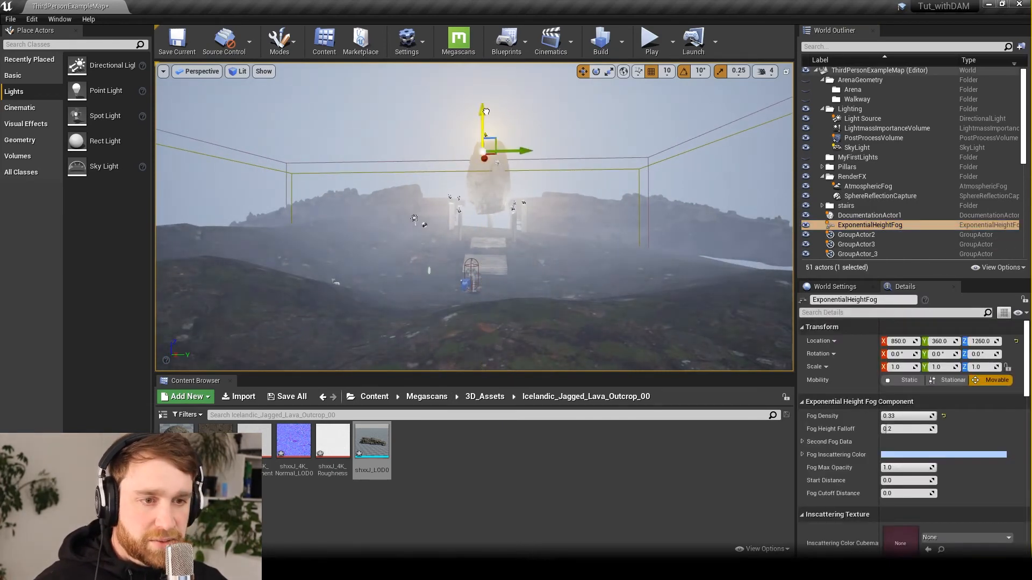
{"action": "left_click_drag", "start_coordinate": [485, 112], "coordinate": [485, 63]}
{"action": "left_click_drag", "start_coordinate": [495, 169], "coordinate": [564, 204]}
- Lower the exponential height fog to Z -2360, well below the landscape, and check the haze around the stairs and floating rock
{"action": "scroll", "coordinate": [540, 183], "scroll_direction": "down", "scroll_amount": 12}
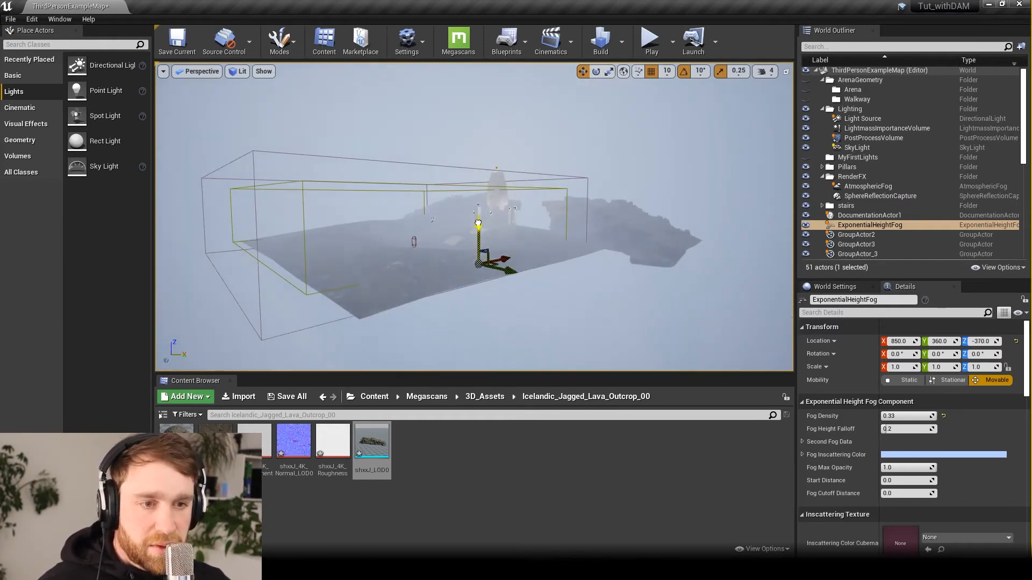
{"action": "left_click_drag", "start_coordinate": [478, 223], "coordinate": [467, 320]}
{"action": "left_click_drag", "start_coordinate": [478, 291], "coordinate": [562, 268], "text": "alt"}
{"action": "scroll", "coordinate": [468, 270], "scroll_direction": "up", "scroll_amount": 4}
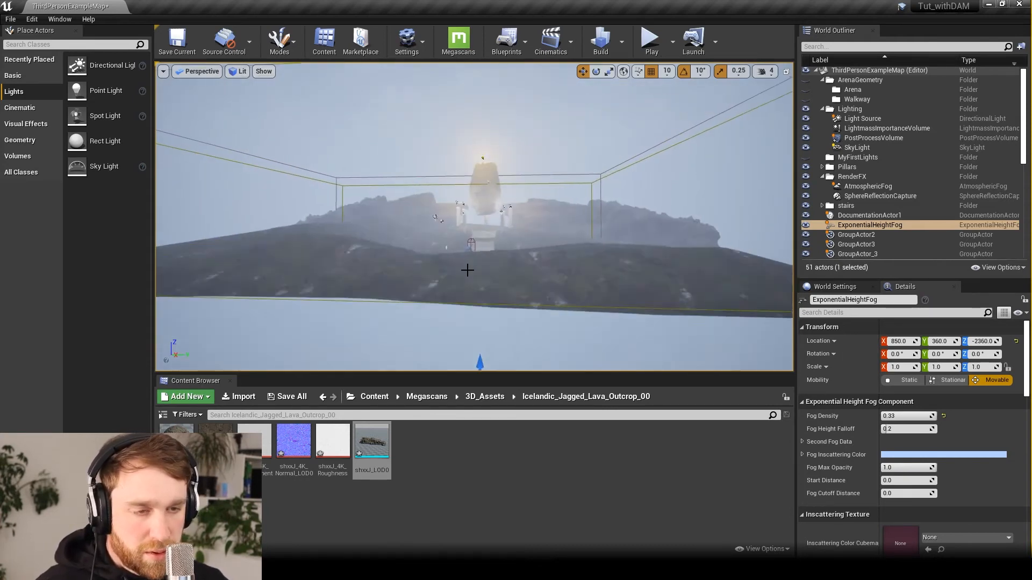
{"action": "scroll", "coordinate": [467, 273], "scroll_direction": "up", "scroll_amount": 9}
{"action": "right_click_drag", "start_coordinate": [525, 279], "coordinate": [573, 296]}
{"action": "scroll", "coordinate": [552, 294], "scroll_direction": "up", "scroll_amount": 4}
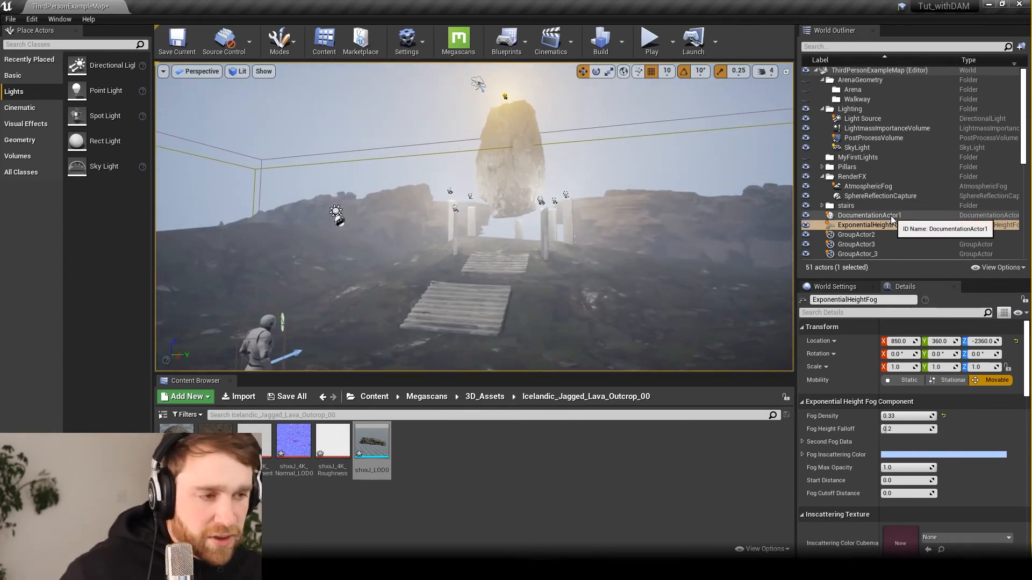
- Collapse the RenderFX folder in the outliner and check which meshes the stairs folder contains
{"action": "left_click", "coordinate": [822, 176]}
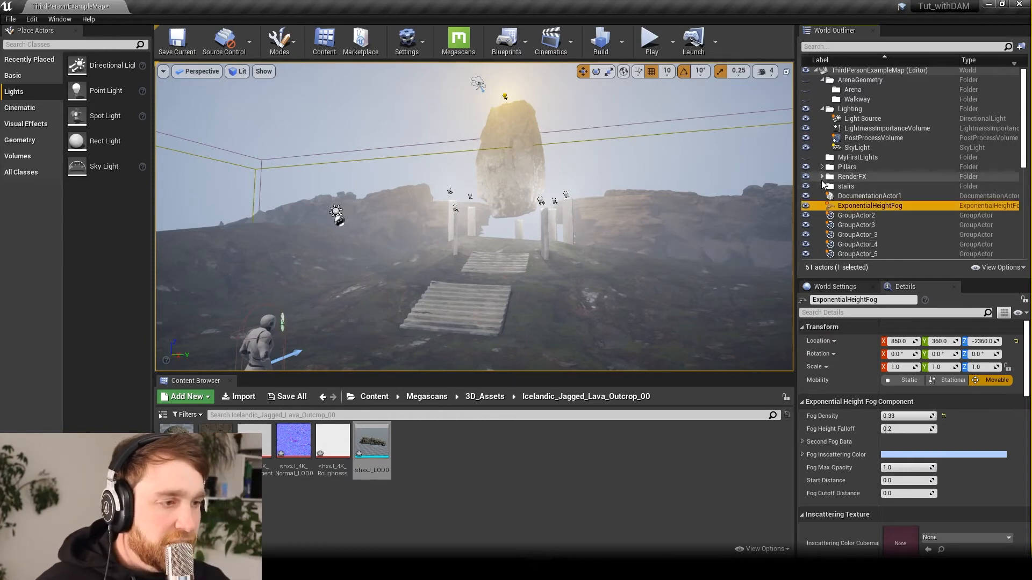
{"action": "left_click", "coordinate": [822, 187]}
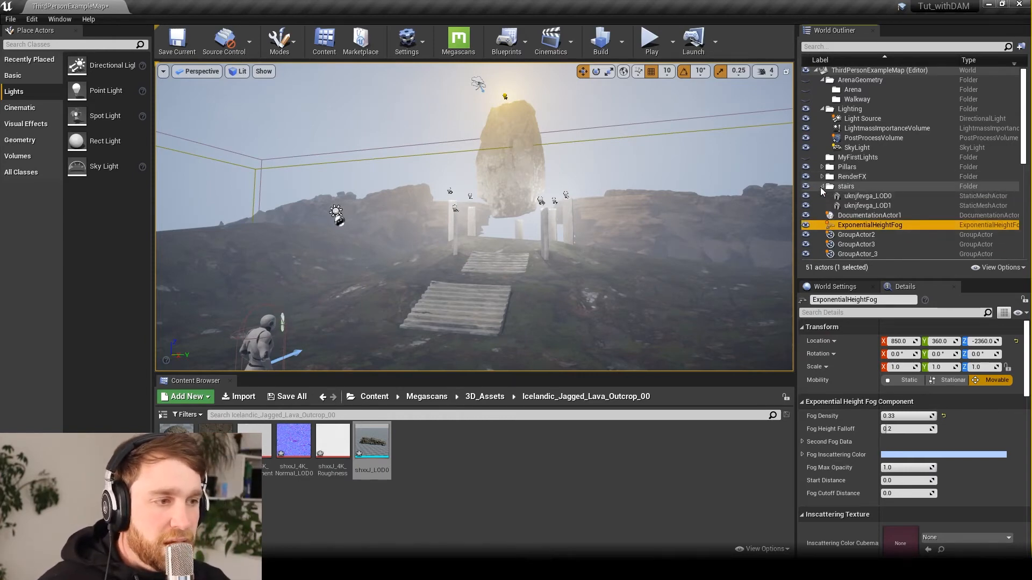
{"action": "left_click", "coordinate": [821, 186]}
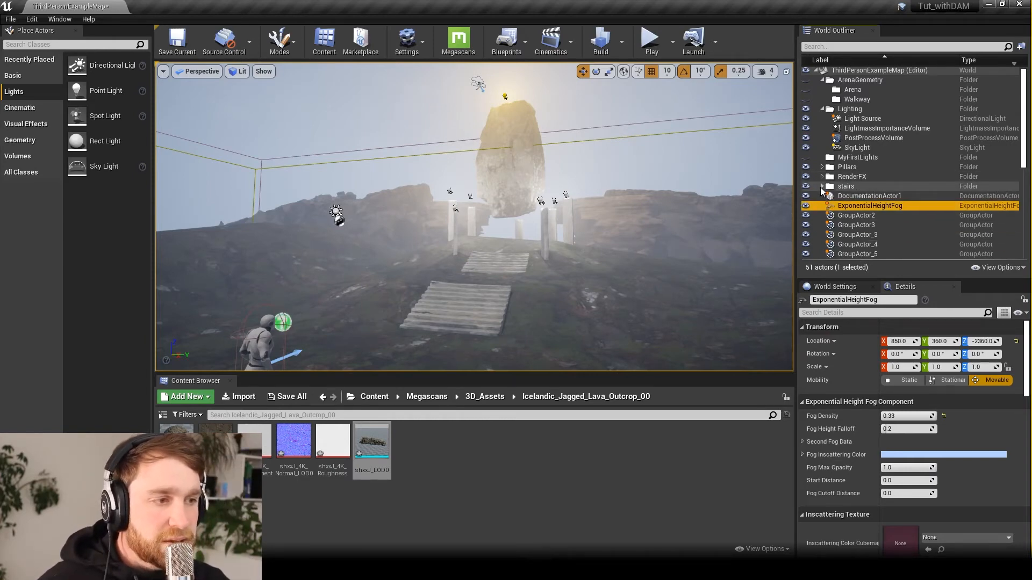
- Search the placeable actors for atmo and place a Sky Atmosphere in the level, in the air before the cliffs
{"action": "left_click", "coordinate": [61, 45]}
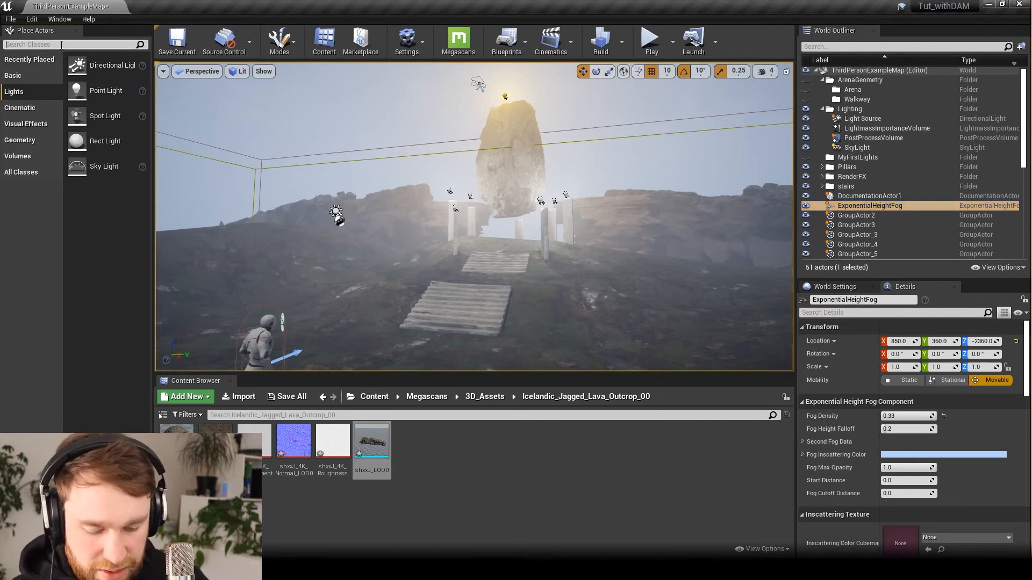
{"action": "type", "text": "as"}
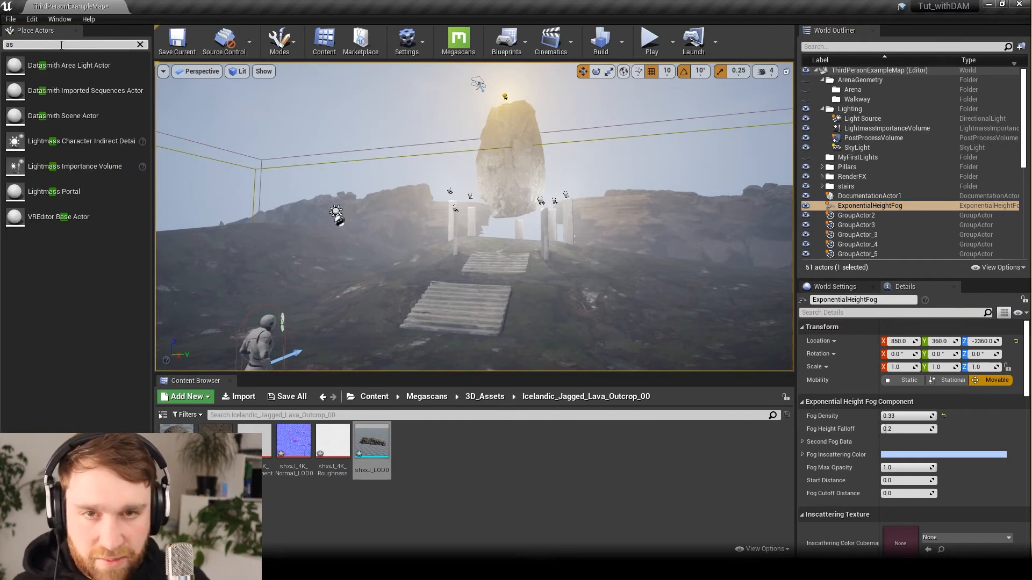
{"action": "key", "text": "BackSpace"}
{"action": "type", "text": "t"}
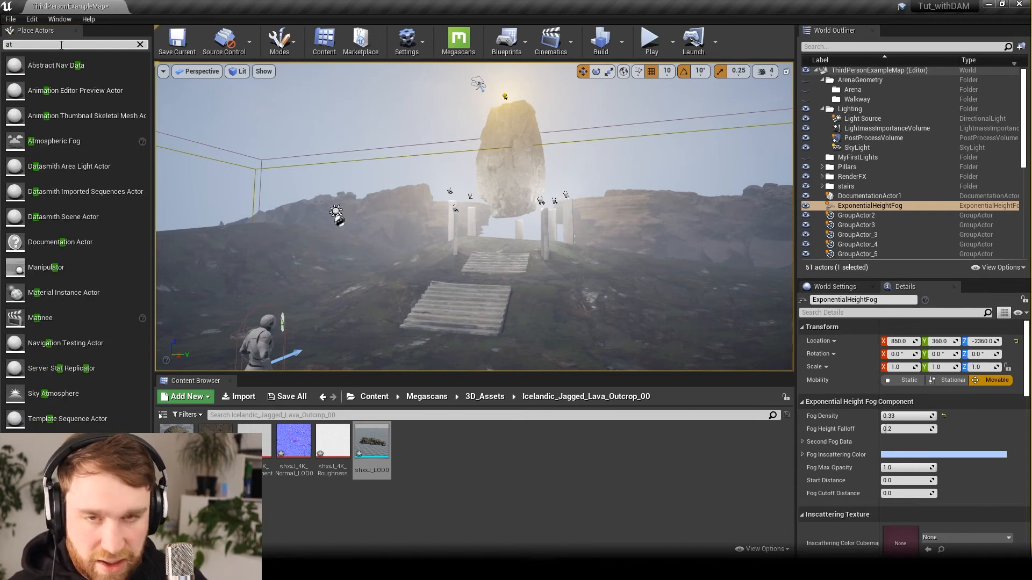
{"action": "type", "text": "m"}
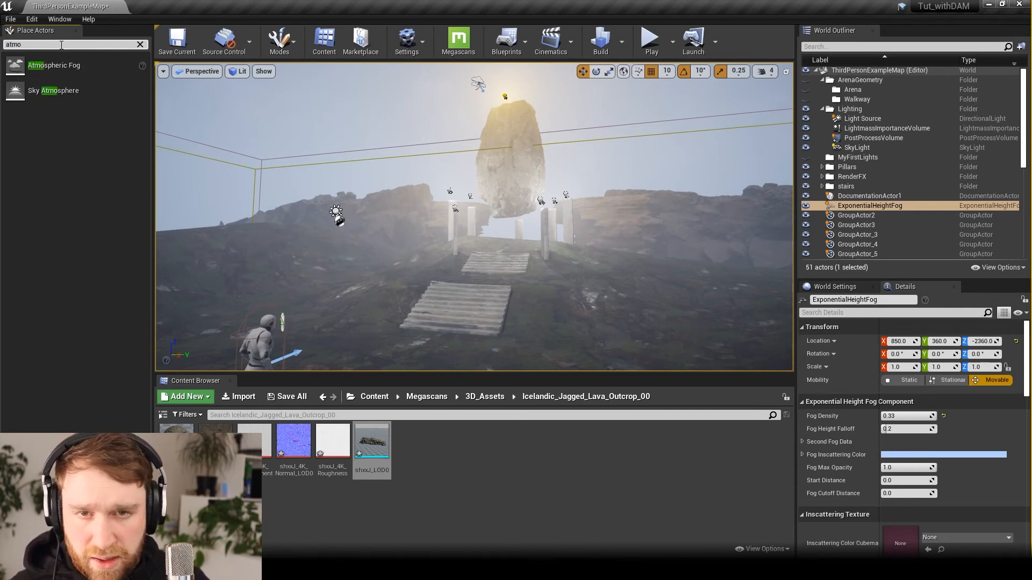
{"action": "type", "text": "o"}
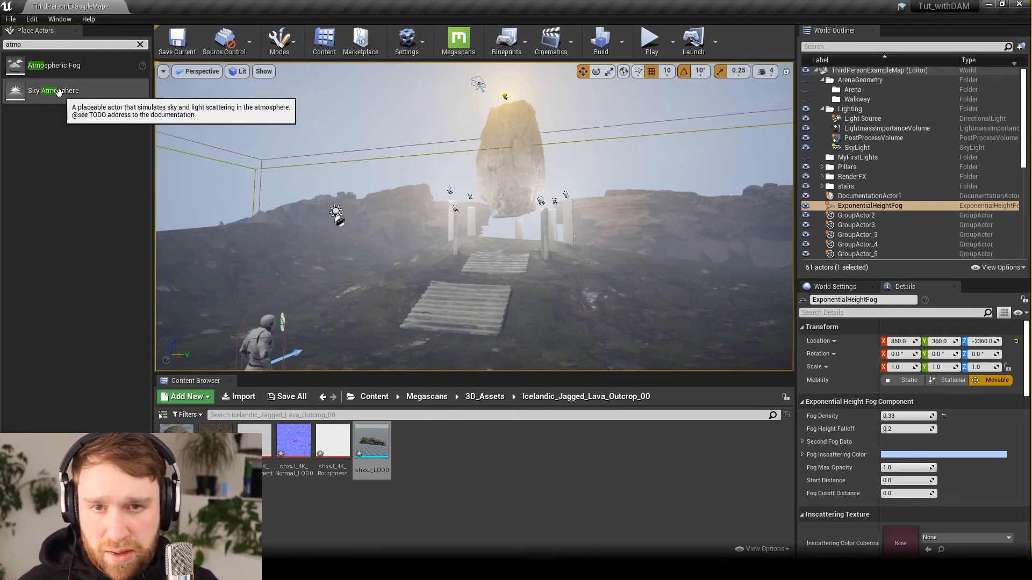
{"action": "left_click_drag", "start_coordinate": [15, 90], "coordinate": [338, 149]}
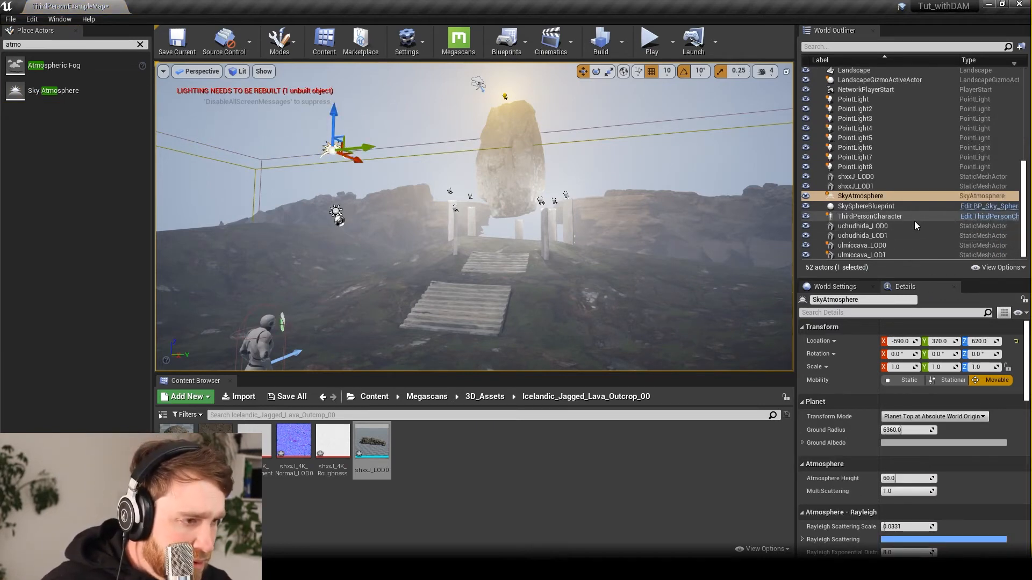
- Set the SkyAtmosphere's ground radius to about 6352
{"action": "left_click", "coordinate": [891, 208]}
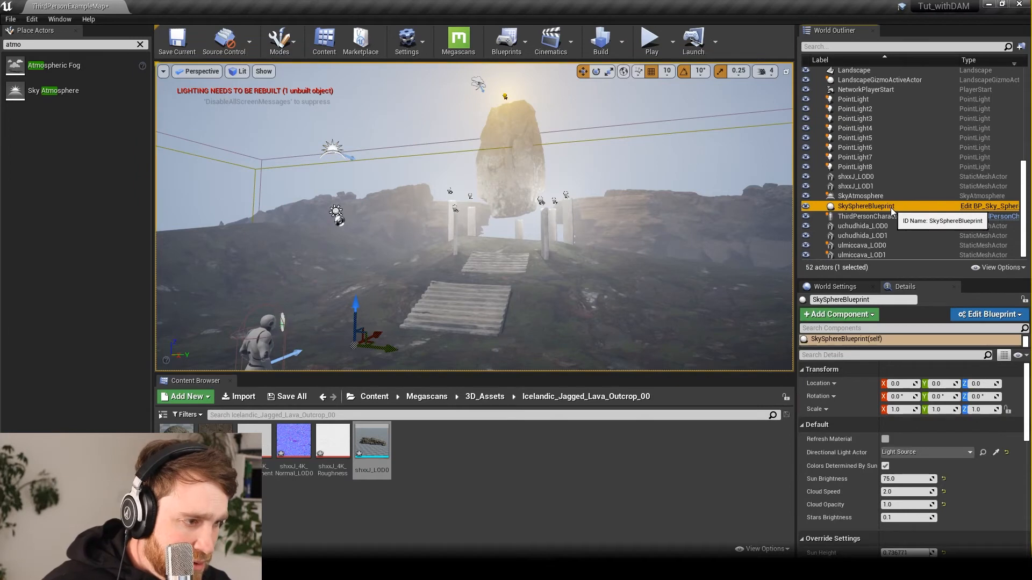
{"action": "left_click", "coordinate": [890, 198]}
{"action": "scroll", "coordinate": [924, 427], "scroll_direction": "down", "scroll_amount": 3}
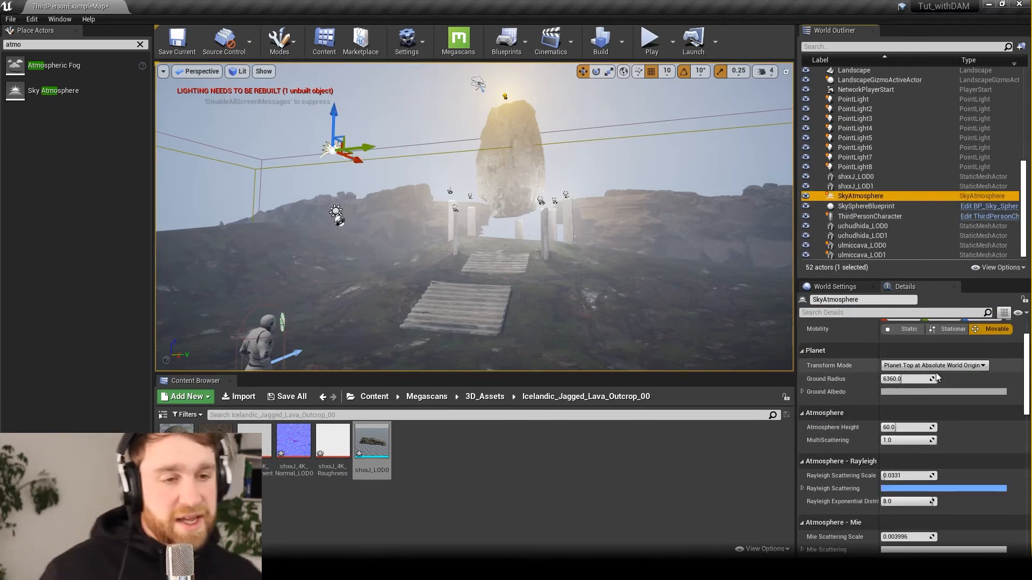
{"action": "left_click", "coordinate": [899, 380]}
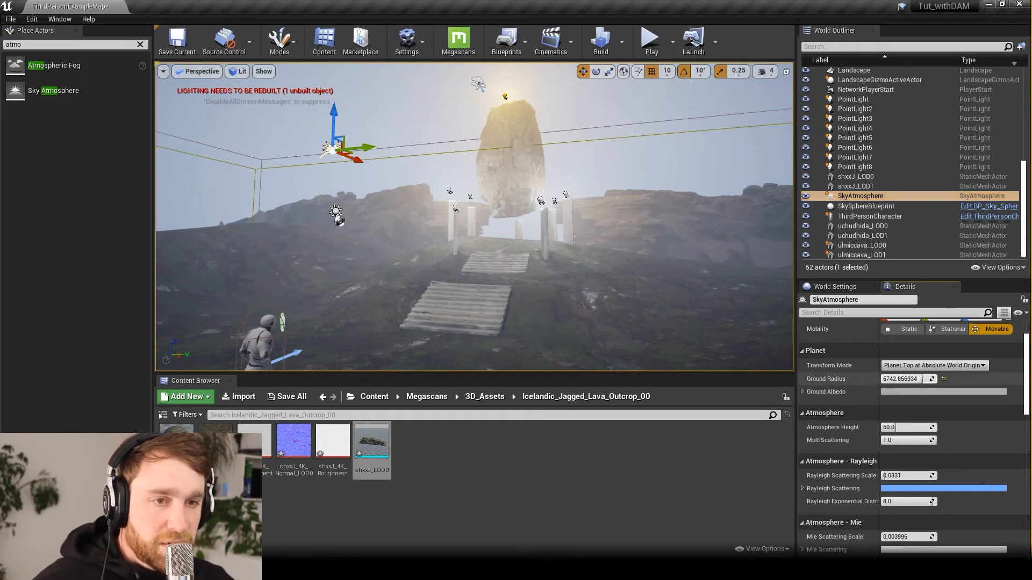
- Delete the SkySphereBlueprint actor from the level
{"action": "left_click", "coordinate": [861, 208]}
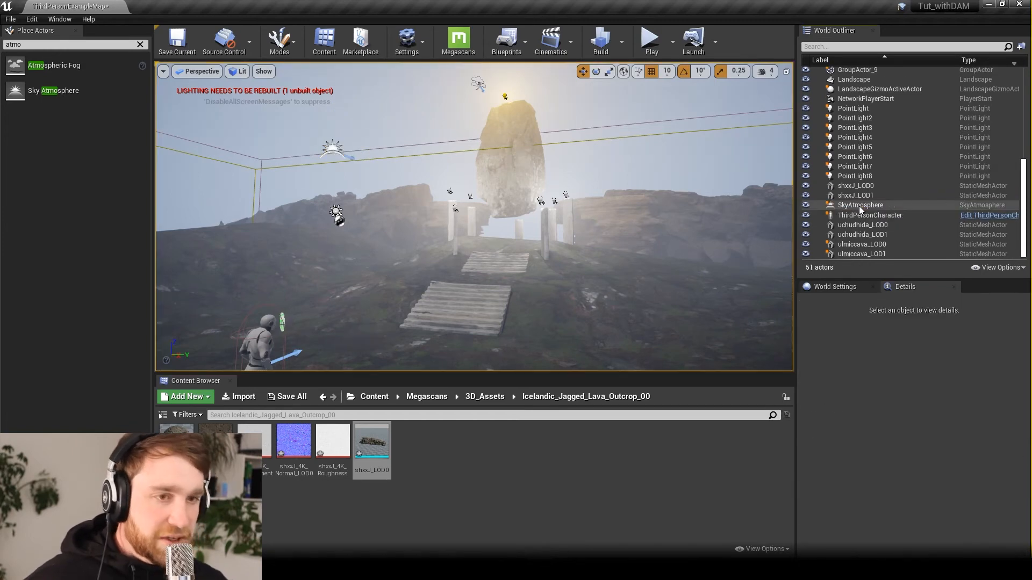
{"action": "key", "text": "Delete"}
- Set the SkyAtmosphere's atmosphere height to about 58.19, Rayleigh scattering scale to about 0.429 and Rayleigh exponential distribution to about 3.68
{"action": "left_click", "coordinate": [862, 206]}
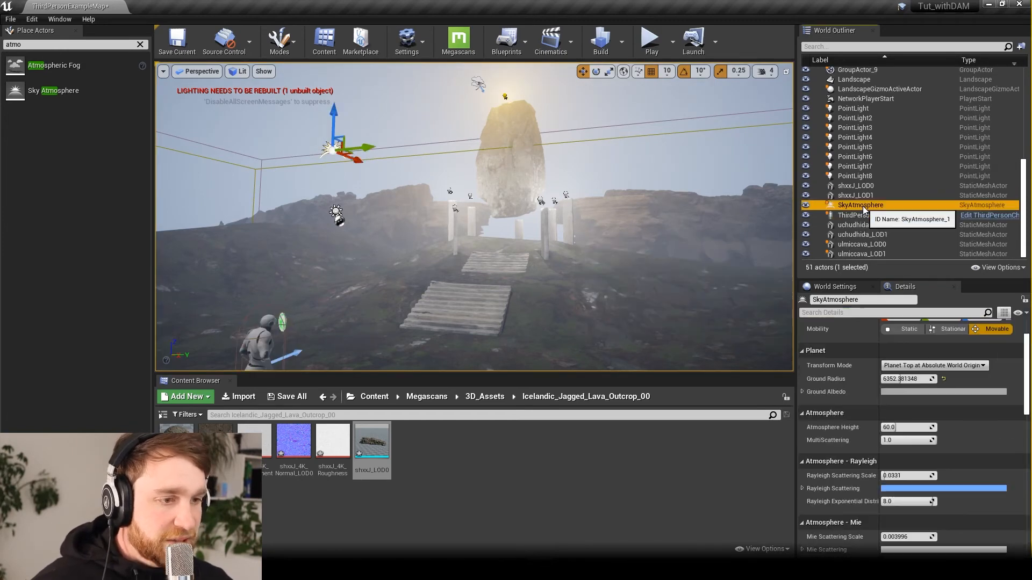
{"action": "scroll", "coordinate": [932, 444], "scroll_direction": "down", "scroll_amount": 1}
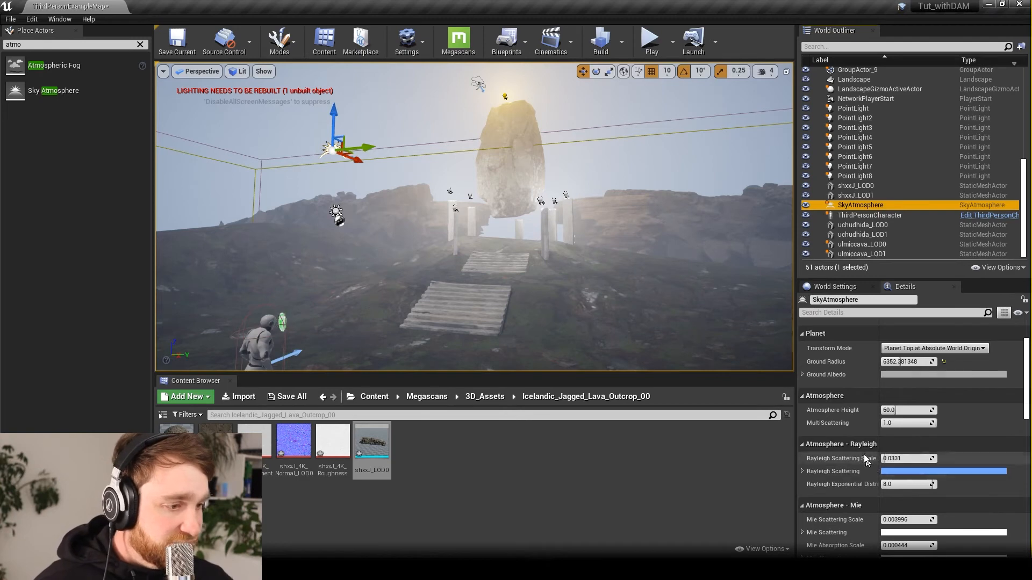
{"action": "left_click_drag", "start_coordinate": [892, 411], "coordinate": [911, 411]}
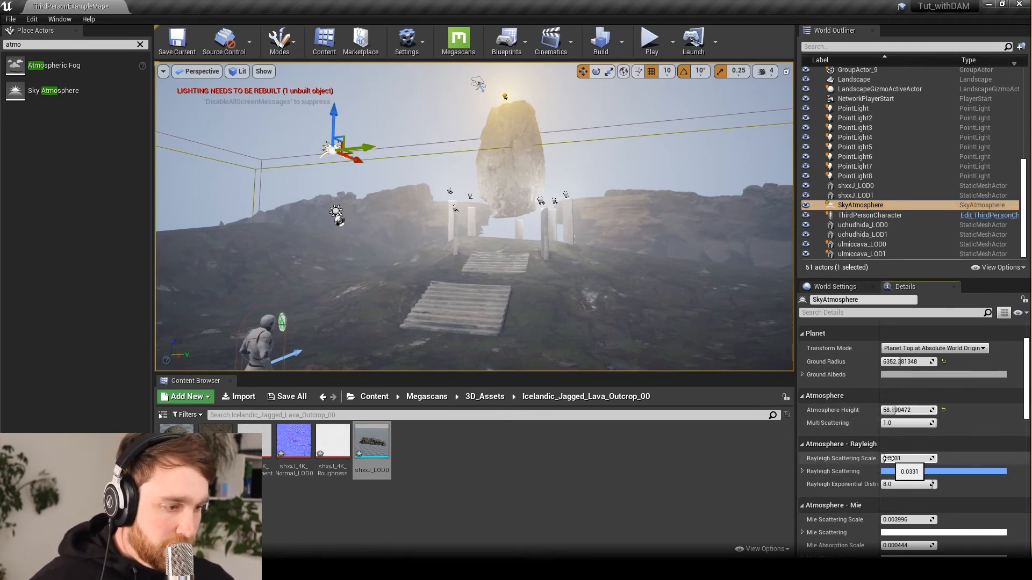
{"action": "left_click_drag", "start_coordinate": [901, 458], "coordinate": [923, 458]}
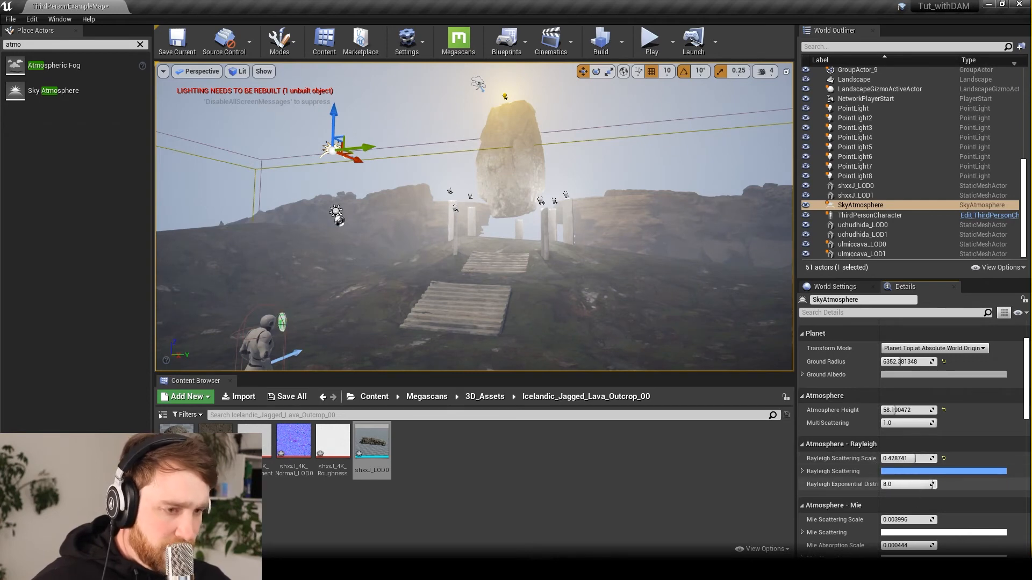
{"action": "left_click_drag", "start_coordinate": [924, 484], "coordinate": [962, 484]}
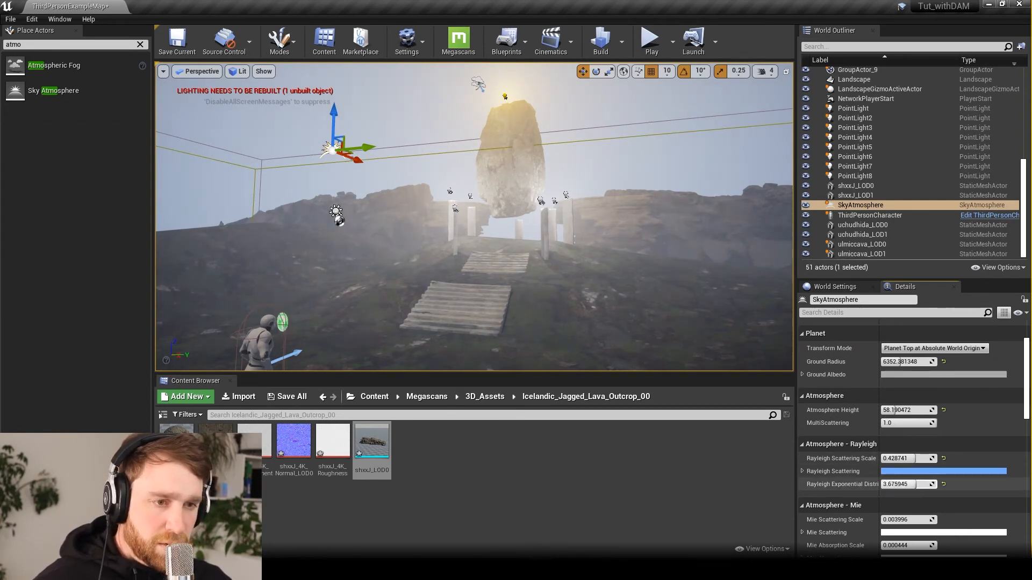
- Place the dead tree mesh from the Megascans 3D_Assets folder Tree_Stump_00 in the level near the pillars
{"action": "scroll", "coordinate": [622, 230], "scroll_direction": "down", "scroll_amount": 4}
{"action": "mouse_move", "coordinate": [601, 249]}
{"action": "right_mouse_down"}
{"action": "mouse_move", "coordinate": [575, 247]}
{"action": "mouse_move", "coordinate": [605, 247]}
{"action": "right_mouse_up"}
{"action": "scroll", "coordinate": [601, 249], "scroll_direction": "up", "scroll_amount": 4}
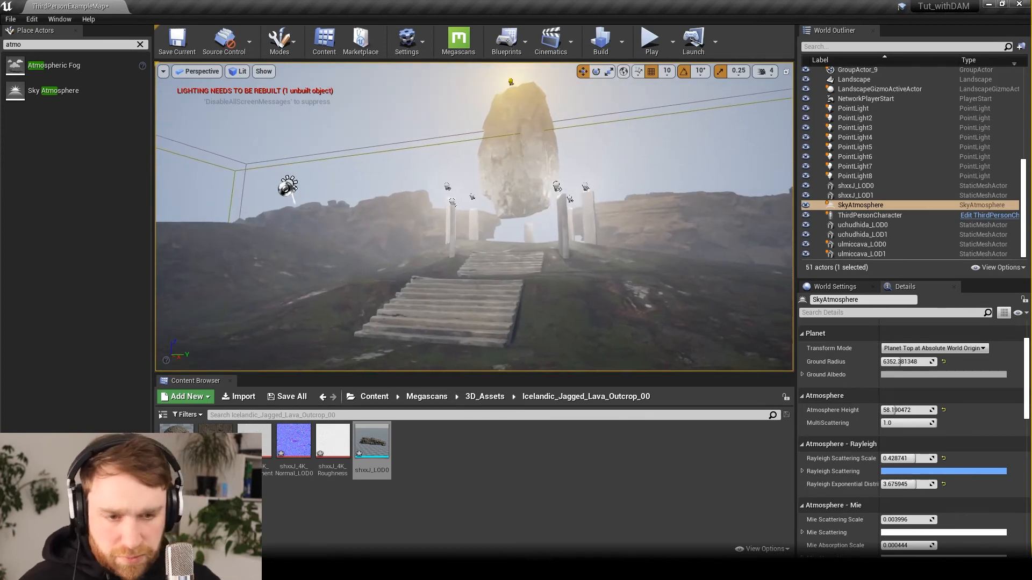
{"action": "left_click", "coordinate": [427, 398]}
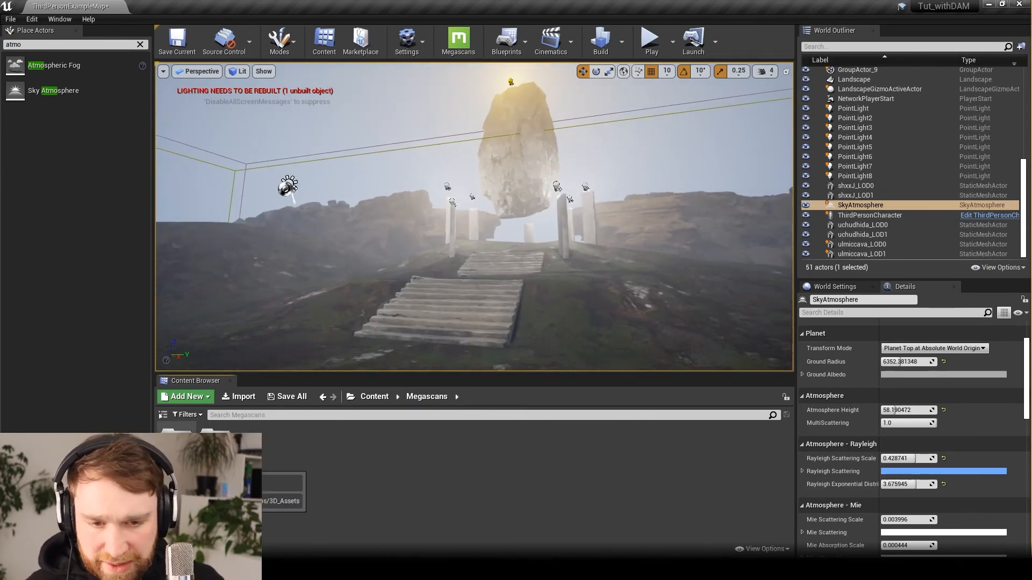
{"action": "double_click", "coordinate": [176, 451]}
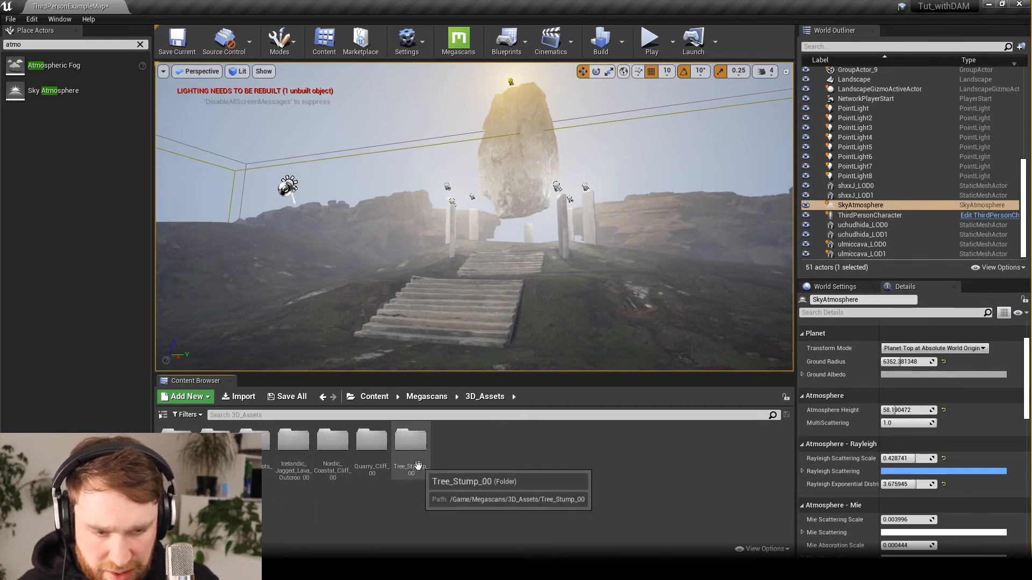
{"action": "double_click", "coordinate": [410, 445]}
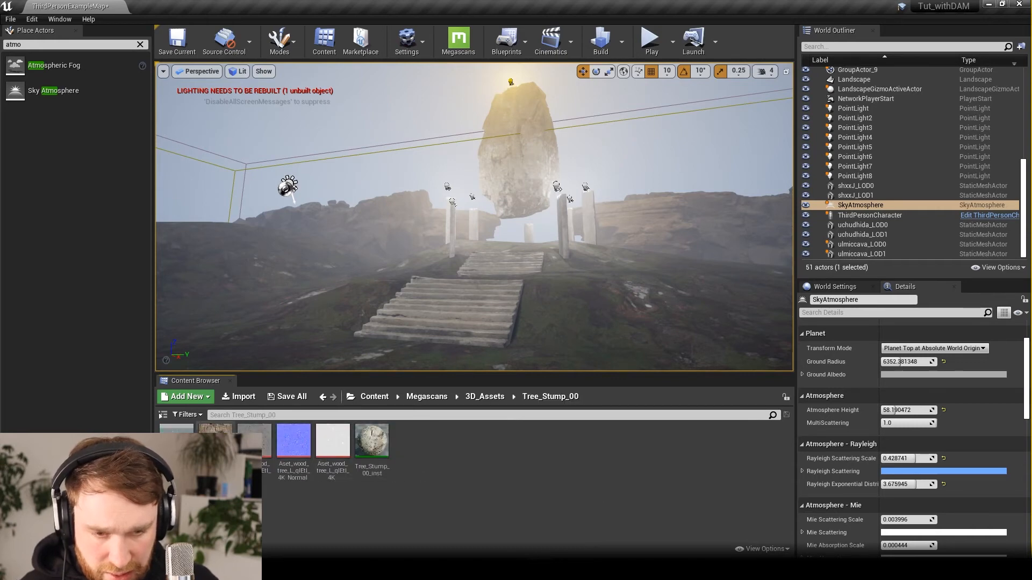
{"action": "left_click_drag", "start_coordinate": [176, 438], "coordinate": [582, 259]}
- Enlarge the dead tree until it rises beside the floating rock and position it just right of the pillars
{"action": "left_click_drag", "start_coordinate": [591, 261], "coordinate": [699, 215], "text": "alt"}
{"action": "key", "text": "r"}
{"action": "scroll", "coordinate": [648, 261], "scroll_direction": "down", "scroll_amount": 2}
{"action": "key", "text": "w"}
{"action": "left_click_drag", "start_coordinate": [639, 254], "coordinate": [628, 276], "text": "alt"}
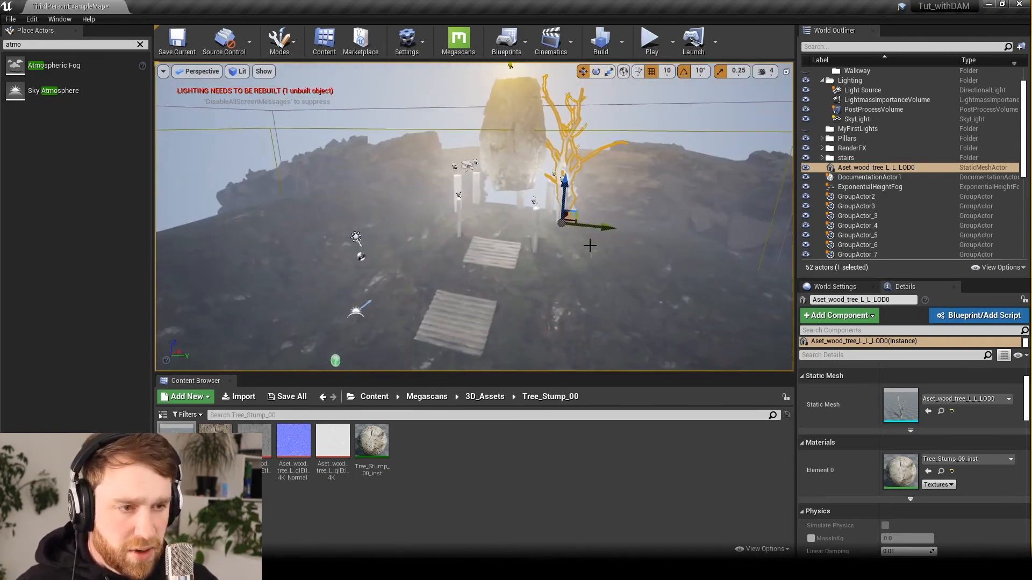
{"action": "left_click_drag", "start_coordinate": [590, 245], "coordinate": [599, 261], "text": "alt"}
{"action": "left_click_drag", "start_coordinate": [626, 315], "coordinate": [779, 306]}
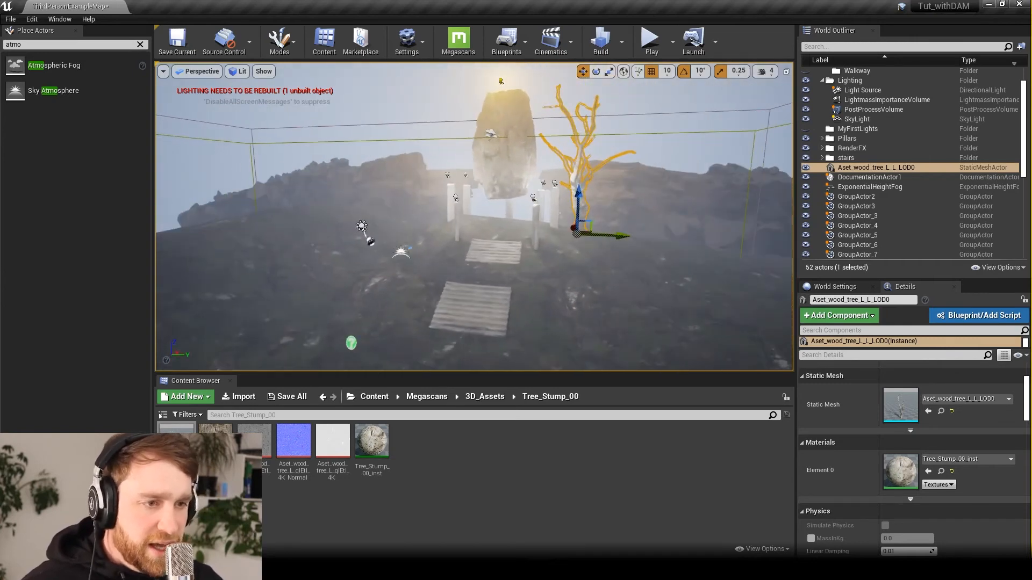
- Duplicate the dead tree onto the left side of the pillars and rotate the copy so it looks different
{"action": "left_click_drag", "start_coordinate": [620, 238], "coordinate": [505, 290], "text": "alt"}
{"action": "key", "text": "e"}
{"action": "left_click_drag", "start_coordinate": [441, 198], "coordinate": [457, 214]}
{"action": "left_click_drag", "start_coordinate": [641, 166], "coordinate": [636, 133], "text": "alt"}
{"action": "scroll", "coordinate": [539, 251], "scroll_direction": "up", "scroll_amount": 4}
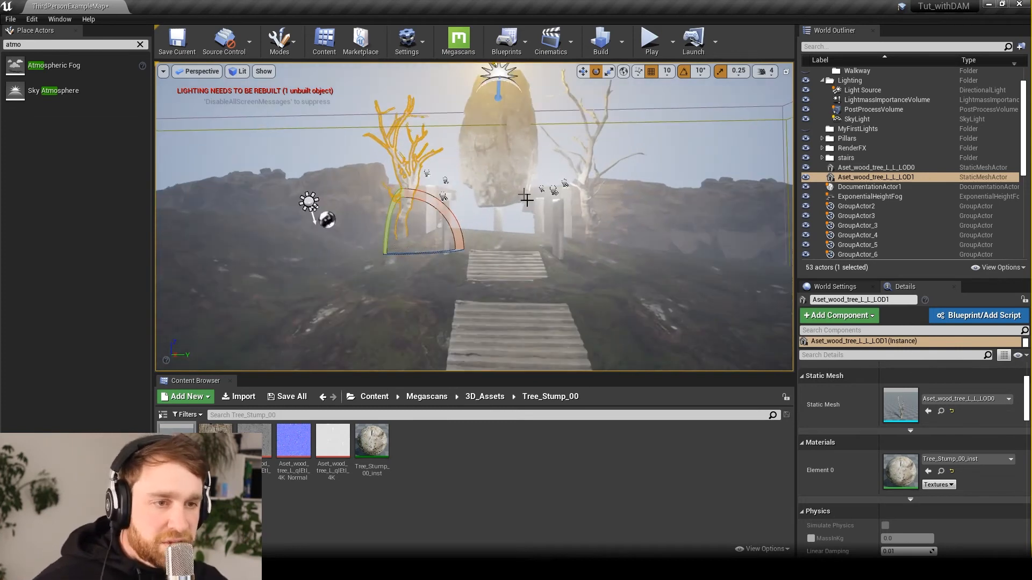
- Examine the composition of trees, pillars and floating rock from farther back, toggling game view to hide the editor icons
{"action": "right_click_drag", "start_coordinate": [645, 244], "coordinate": [572, 287]}
{"action": "scroll", "coordinate": [595, 265], "scroll_direction": "down", "scroll_amount": 2}
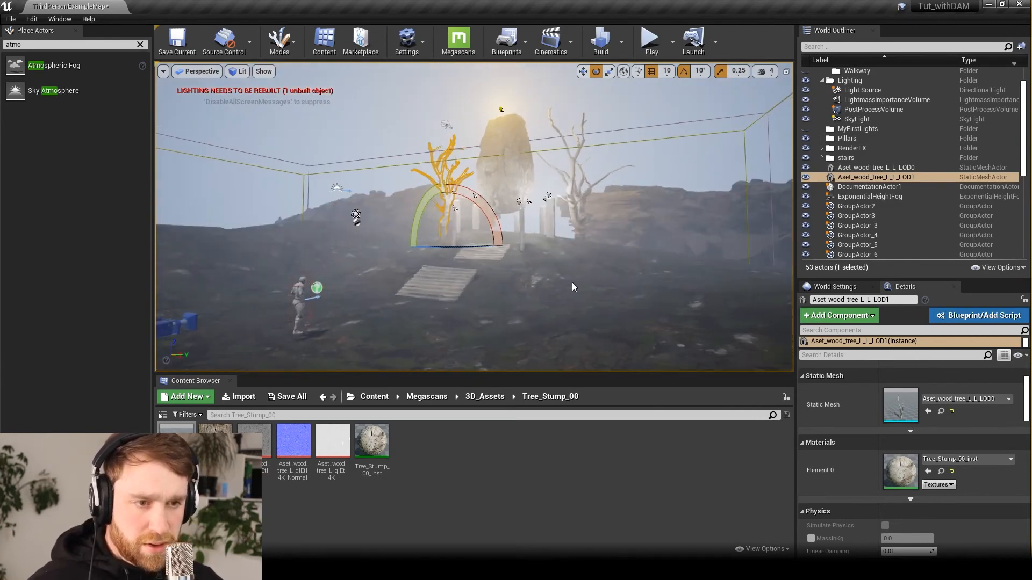
{"action": "left_click", "coordinate": [633, 251]}
{"action": "scroll", "coordinate": [572, 208], "scroll_direction": "down", "scroll_amount": 4}
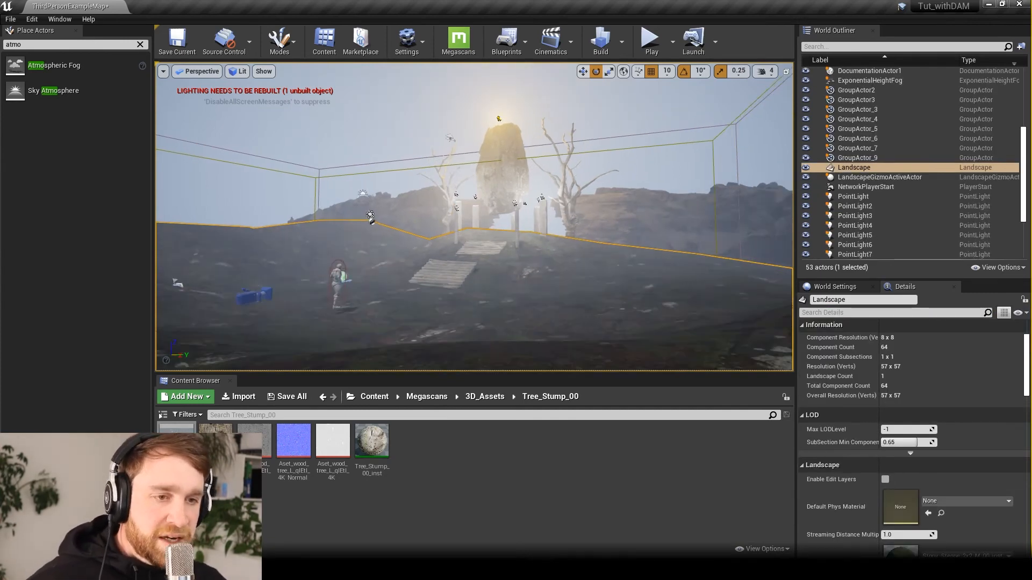
{"action": "right_click_drag", "start_coordinate": [572, 208], "coordinate": [574, 188]}
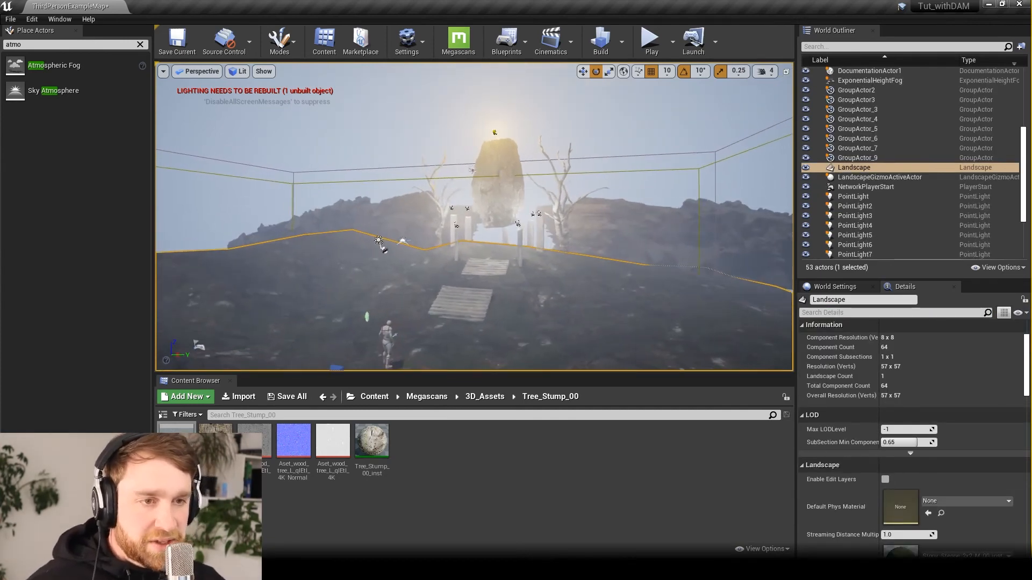
{"action": "left_click", "coordinate": [495, 133]}
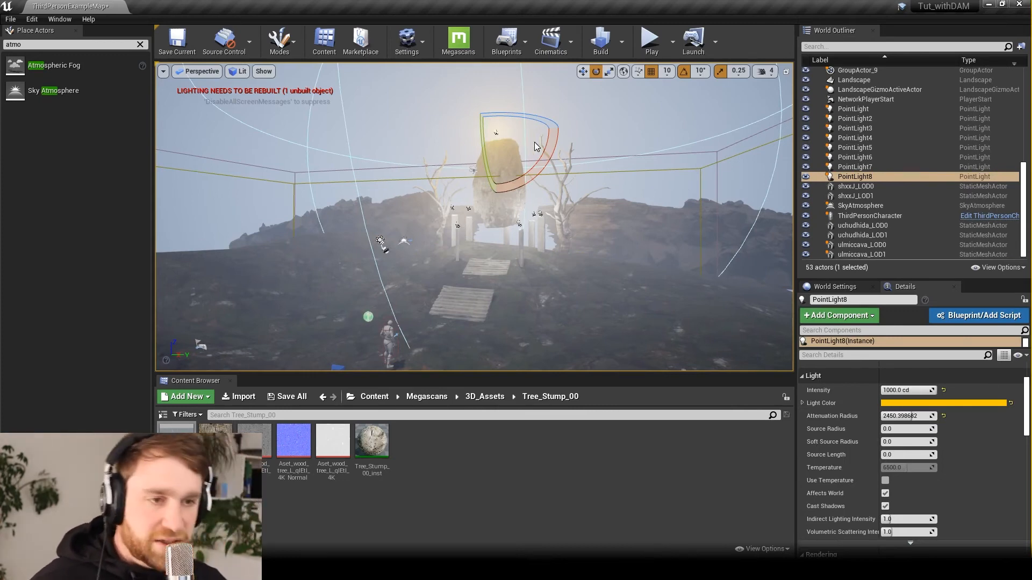
{"action": "key", "text": "g"}
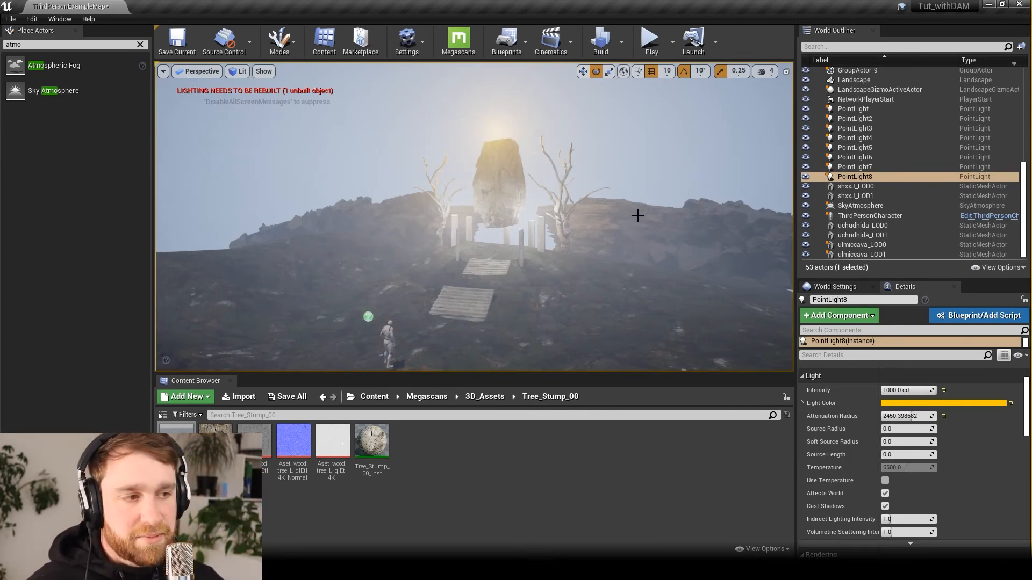
{"action": "key", "text": "g"}
{"action": "key", "text": "g"}
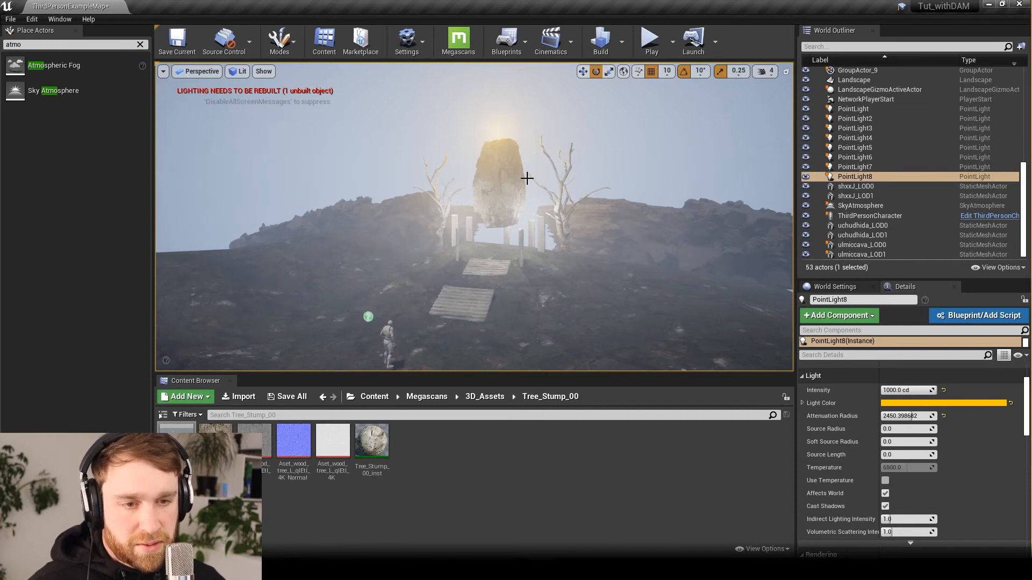
{"action": "key", "text": "g"}
- Delete the DocumentationActor1 help marker beside the character
{"action": "left_click", "coordinate": [368, 316]}
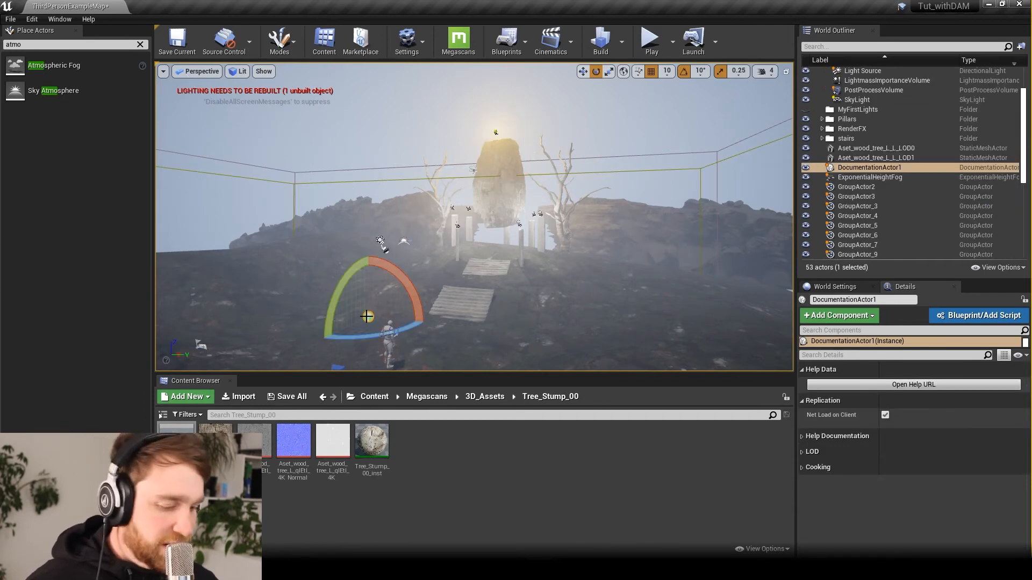
{"action": "key", "text": "Delete"}
{"action": "right_click_drag", "start_coordinate": [618, 289], "coordinate": [625, 248]}
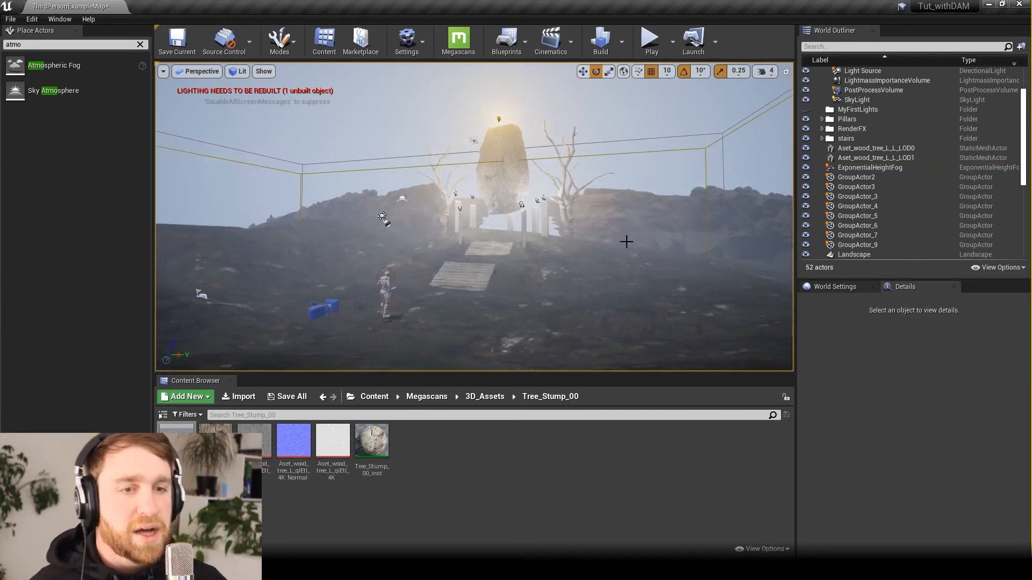
{"action": "scroll", "coordinate": [445, 227], "scroll_direction": "up", "scroll_amount": 1}
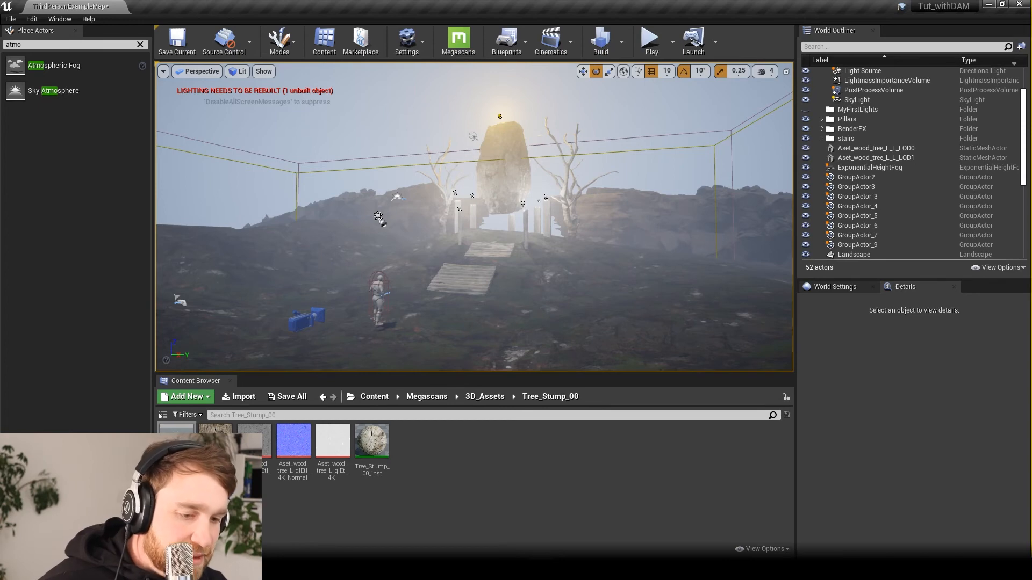
- Switch to Quixel Bridge and look through the downloaded Megascans 3D Plants for ground vegetation
{"action": "left_click", "coordinate": [515, 570]}
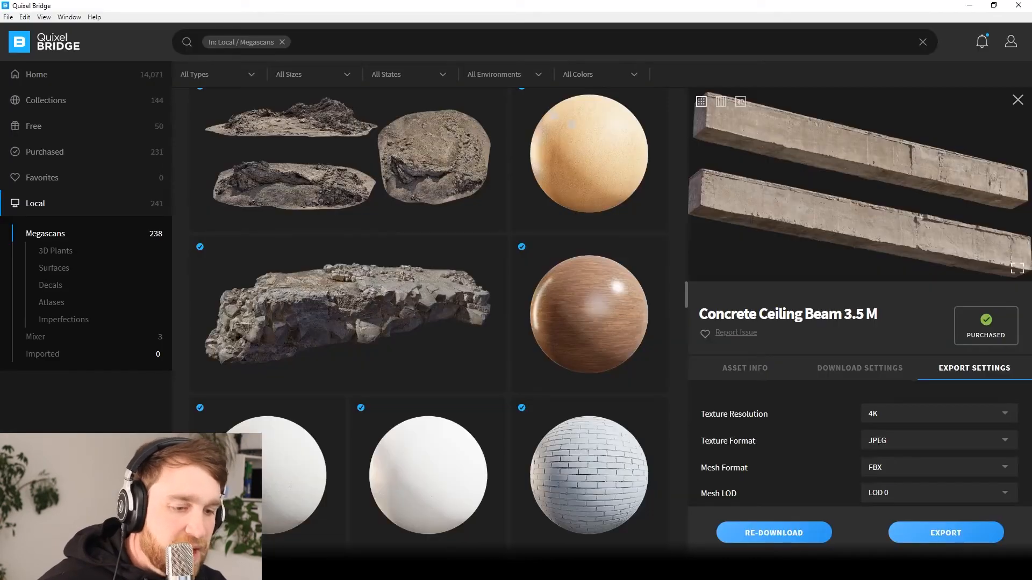
{"action": "left_click", "coordinate": [63, 257]}
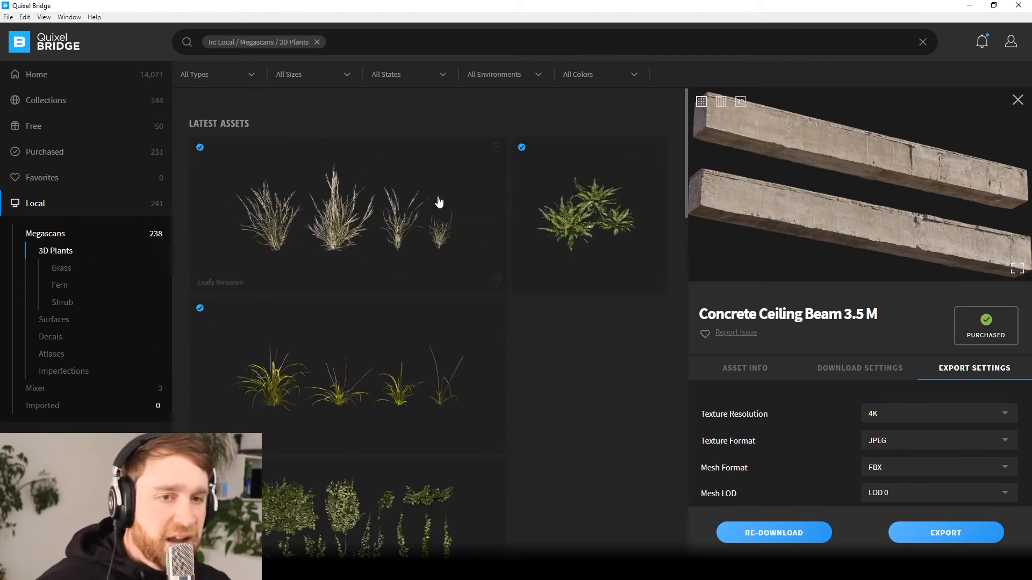
{"action": "scroll", "coordinate": [462, 249], "scroll_direction": "down", "scroll_amount": 3}
{"action": "scroll", "coordinate": [450, 264], "scroll_direction": "up", "scroll_amount": 3}
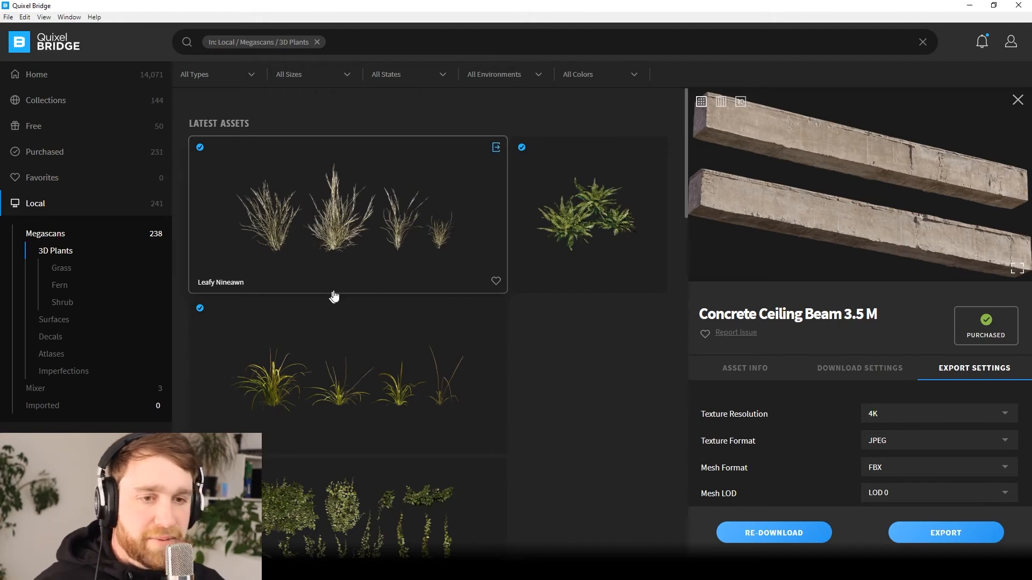
{"action": "scroll", "coordinate": [334, 296], "scroll_direction": "down", "scroll_amount": 8}
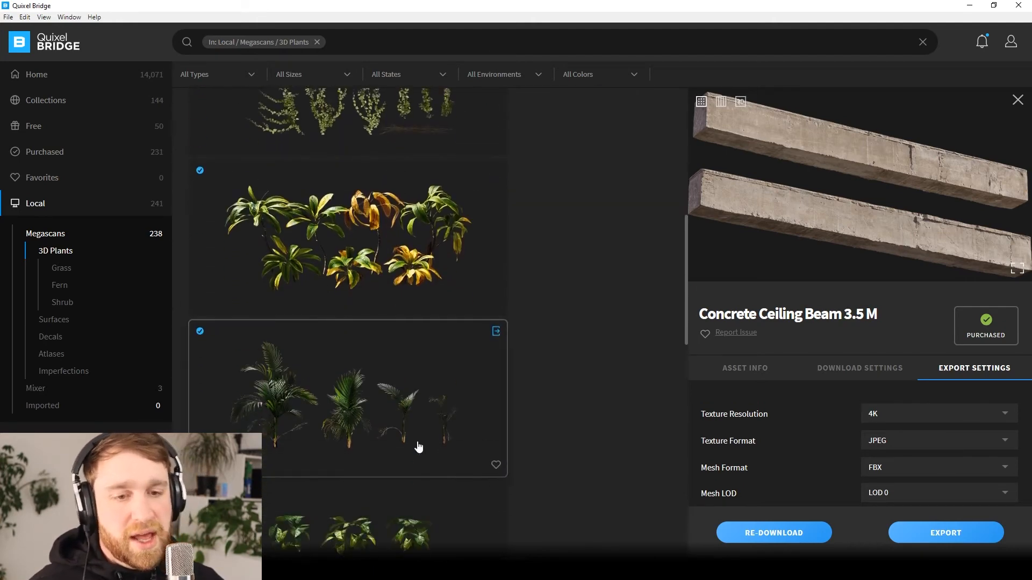
{"action": "scroll", "coordinate": [418, 447], "scroll_direction": "down", "scroll_amount": 3}
{"action": "scroll", "coordinate": [350, 499], "scroll_direction": "up", "scroll_amount": 10}
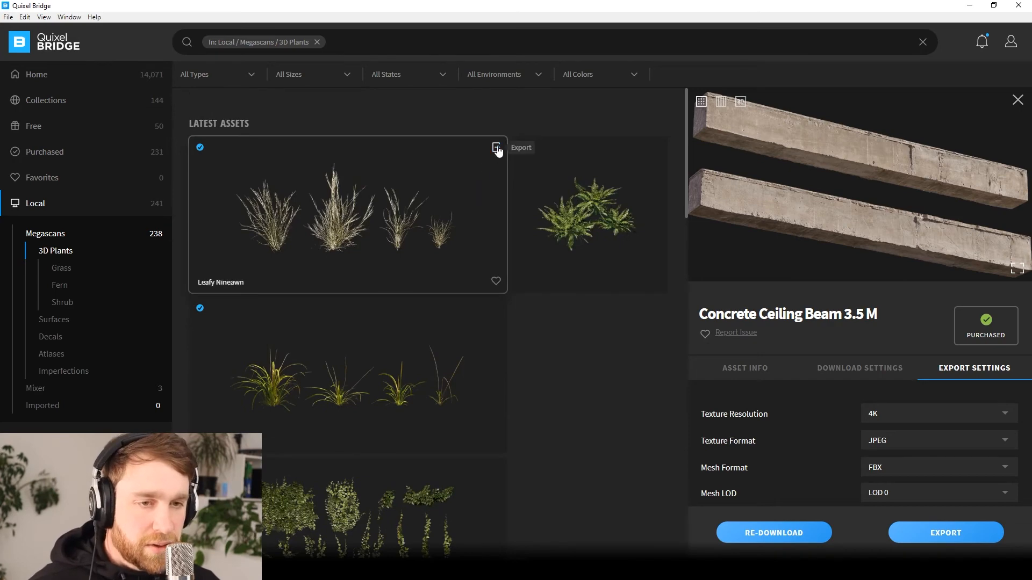
- Pick out the Leafy Nineawn grass among the downloaded plants, export it to Unreal Engine and return to the level editor
{"action": "scroll", "coordinate": [490, 195], "scroll_direction": "down", "scroll_amount": 8}
{"action": "scroll", "coordinate": [489, 196], "scroll_direction": "up", "scroll_amount": 2}
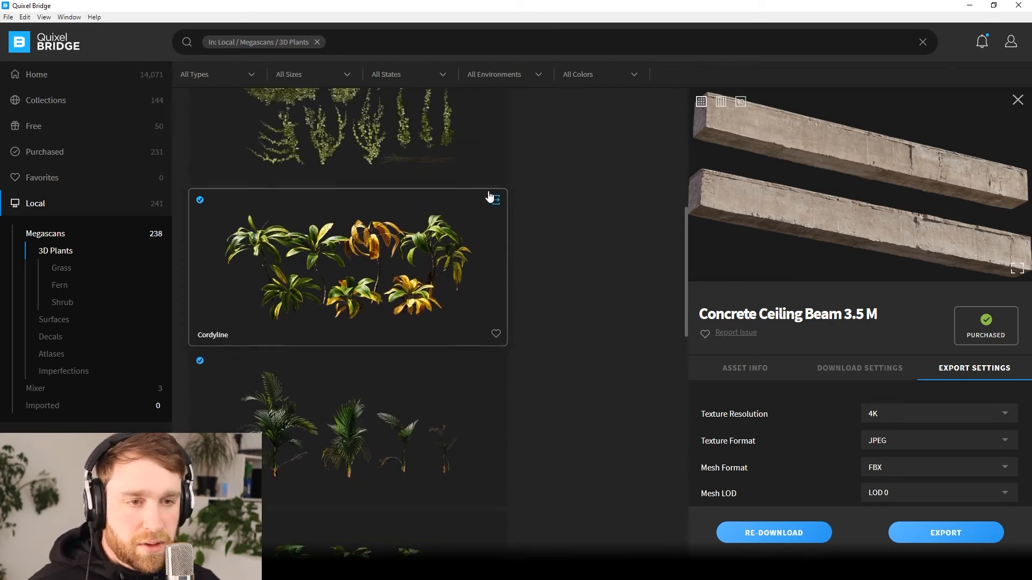
{"action": "scroll", "coordinate": [488, 198], "scroll_direction": "down", "scroll_amount": 3}
{"action": "scroll", "coordinate": [488, 199], "scroll_direction": "down", "scroll_amount": 8}
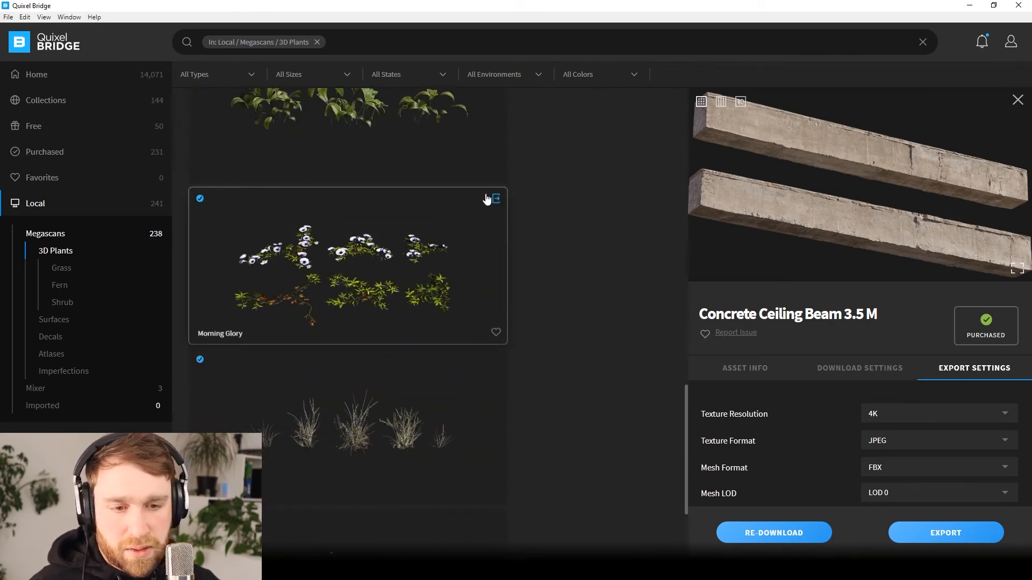
{"action": "scroll", "coordinate": [487, 199], "scroll_direction": "up", "scroll_amount": 5}
{"action": "scroll", "coordinate": [487, 199], "scroll_direction": "up", "scroll_amount": 2}
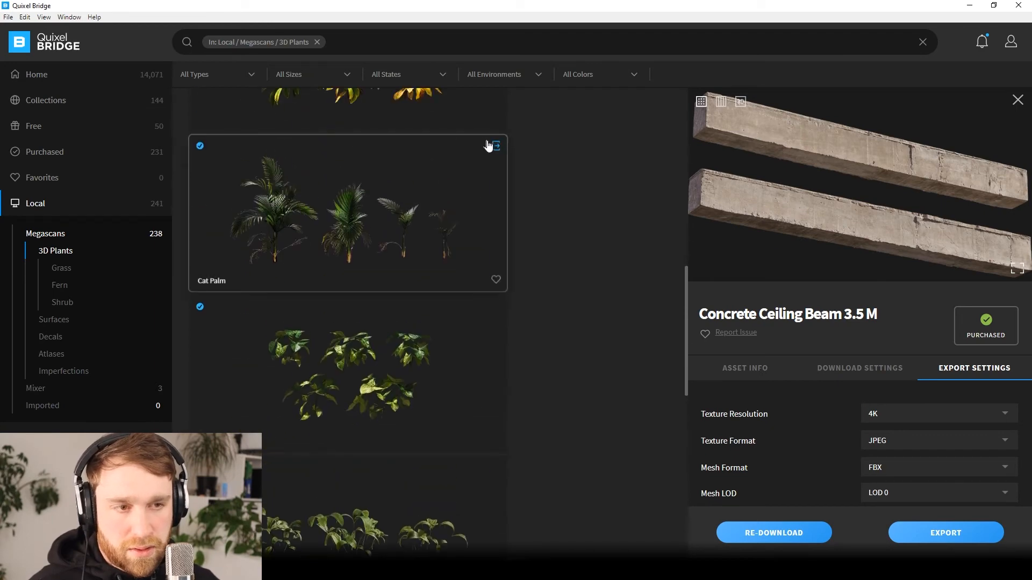
{"action": "scroll", "coordinate": [484, 172], "scroll_direction": "up", "scroll_amount": 7}
{"action": "scroll", "coordinate": [484, 232], "scroll_direction": "up", "scroll_amount": 5}
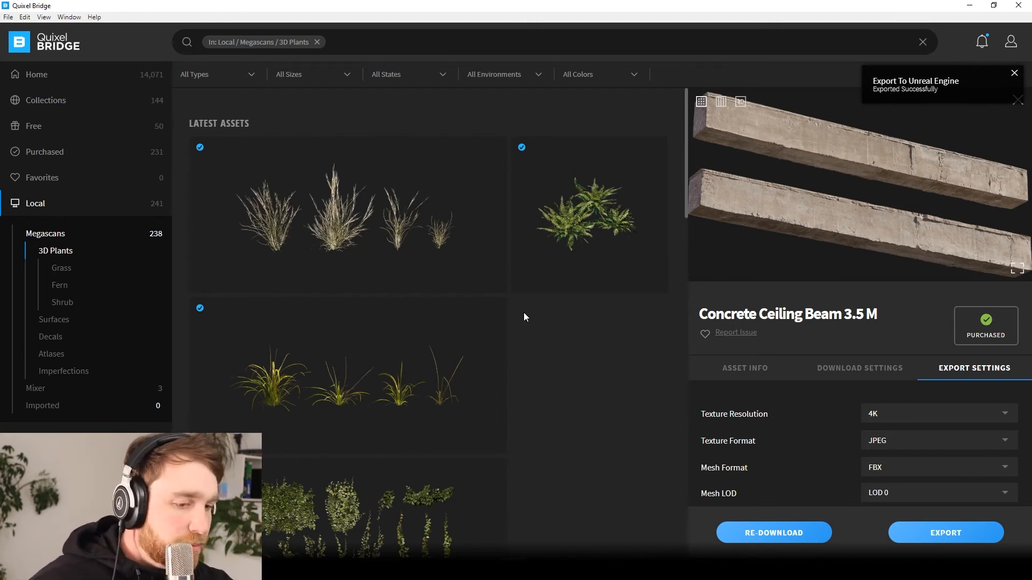
{"action": "left_click", "coordinate": [554, 570]}
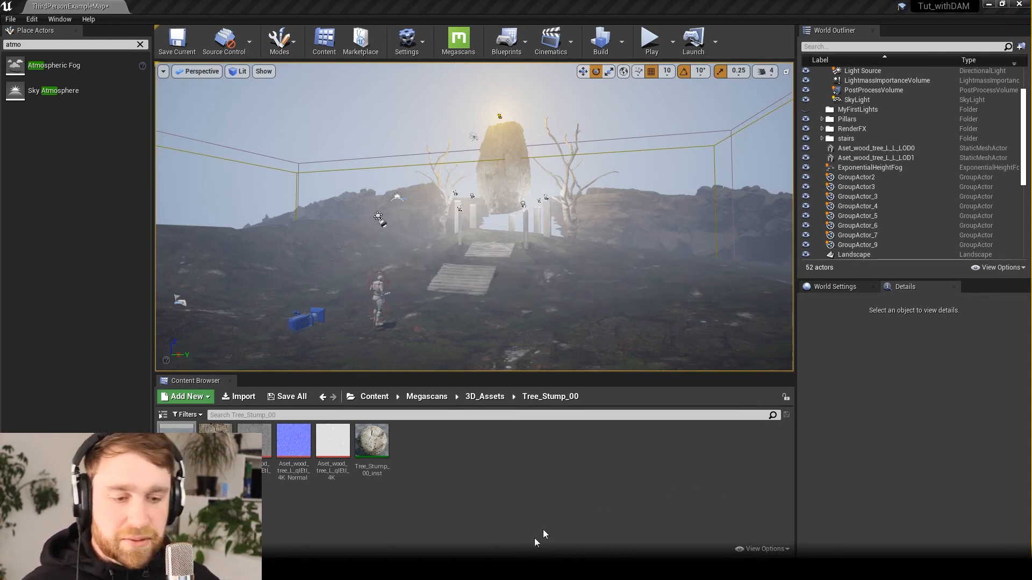
- Open the Leafy Nineawn mesh Var1_LOD0_1 in the mesh editor and enable the custom LOD view in its LOD Picker
{"action": "left_click", "coordinate": [513, 521]}
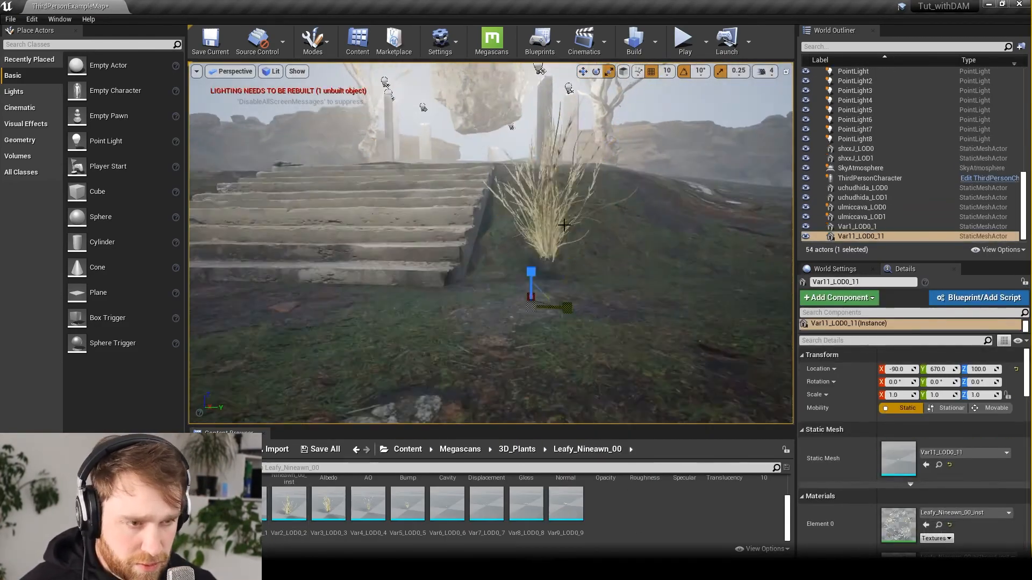
{"action": "left_click", "coordinate": [563, 226]}
{"action": "double_click", "coordinate": [898, 459]}
{"action": "scroll", "coordinate": [435, 324], "scroll_direction": "down", "scroll_amount": 2}
{"action": "left_click", "coordinate": [424, 255]}
{"action": "left_click", "coordinate": [557, 282]}
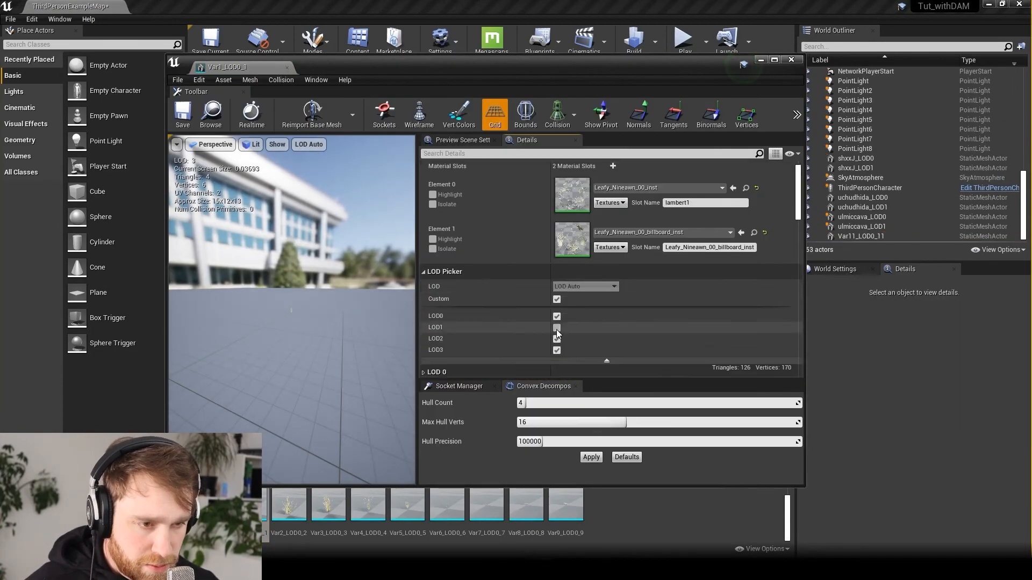
{"action": "scroll", "coordinate": [556, 330], "scroll_direction": "down", "scroll_amount": 4}
{"action": "left_click", "coordinate": [590, 280]}
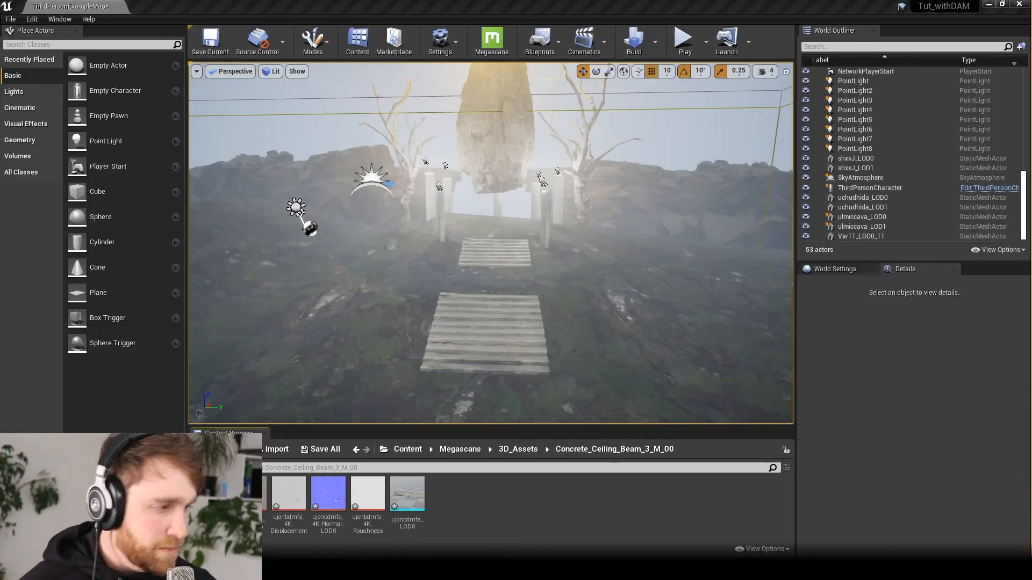
- Place the concrete ceiling beam upright as a paired giant pillar at scale 5.25 and duplicate the pair to the opposite side
{"action": "left_click_drag", "start_coordinate": [407, 494], "coordinate": [341, 363]}
{"action": "key", "text": "e"}
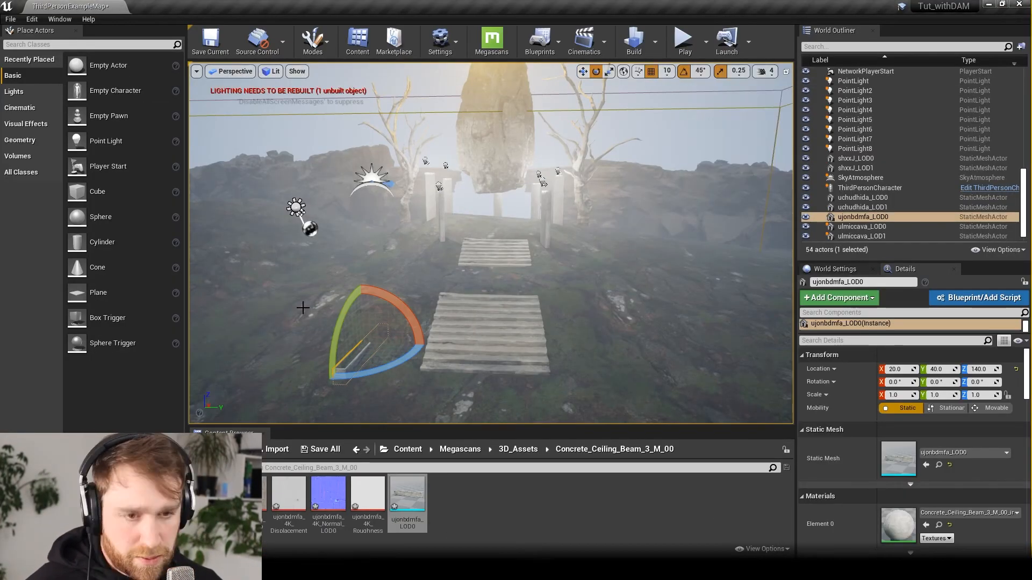
{"action": "key", "text": "w"}
{"action": "left_click_drag", "start_coordinate": [483, 170], "coordinate": [668, 131], "text": "alt"}
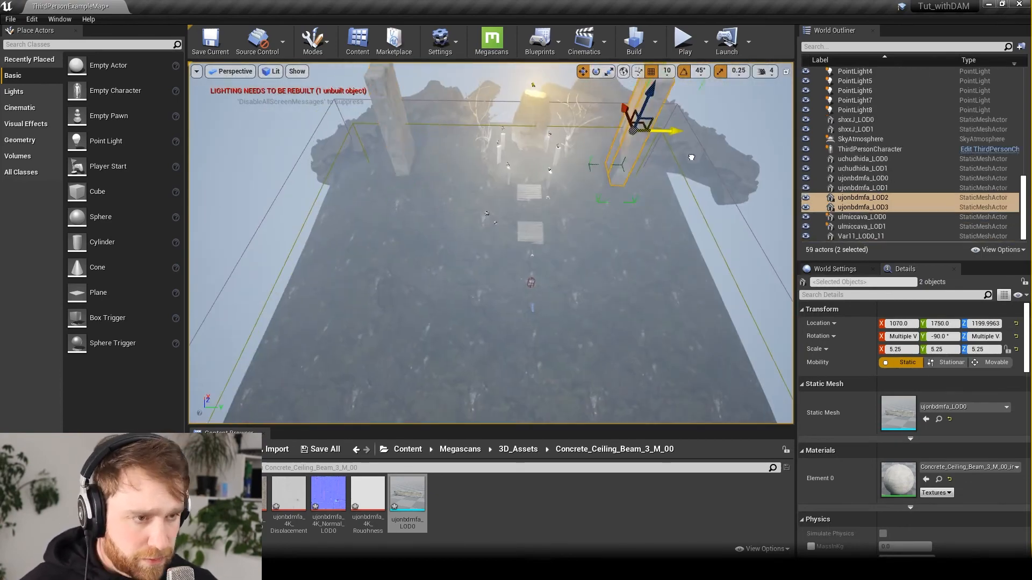
- Duplicate and rotate the giant beam pillars until they form a ring around the floating rock
{"action": "left_click", "coordinate": [403, 121], "text": "ctrl"}
{"action": "key", "text": "e"}
{"action": "key", "text": "w"}
{"action": "left_click_drag", "start_coordinate": [607, 209], "coordinate": [514, 258]}
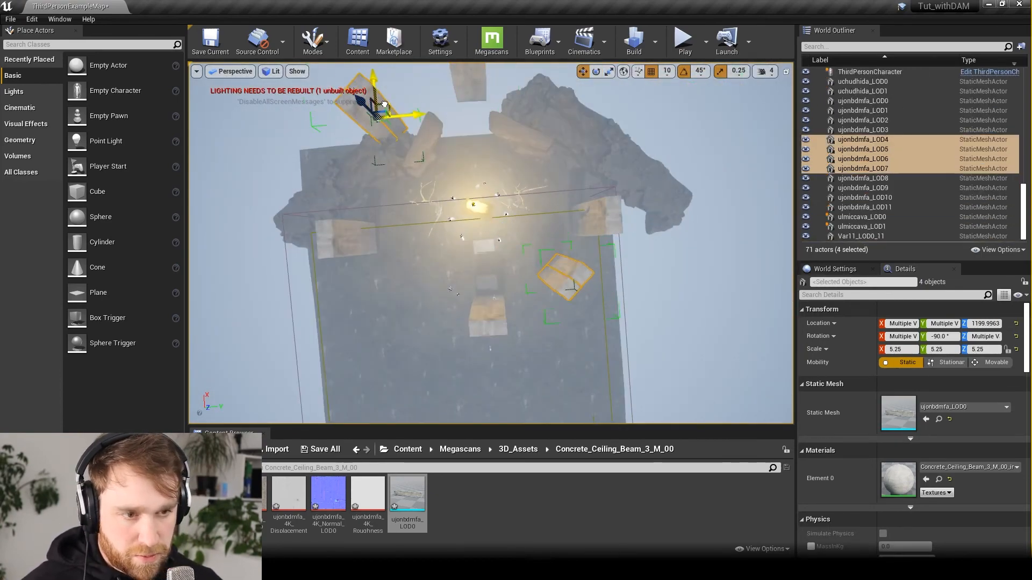
{"action": "key", "text": "e"}
{"action": "key", "text": "w"}
{"action": "left_click_drag", "start_coordinate": [432, 156], "coordinate": [438, 157], "text": "alt"}
{"action": "left_click", "coordinate": [634, 317]}
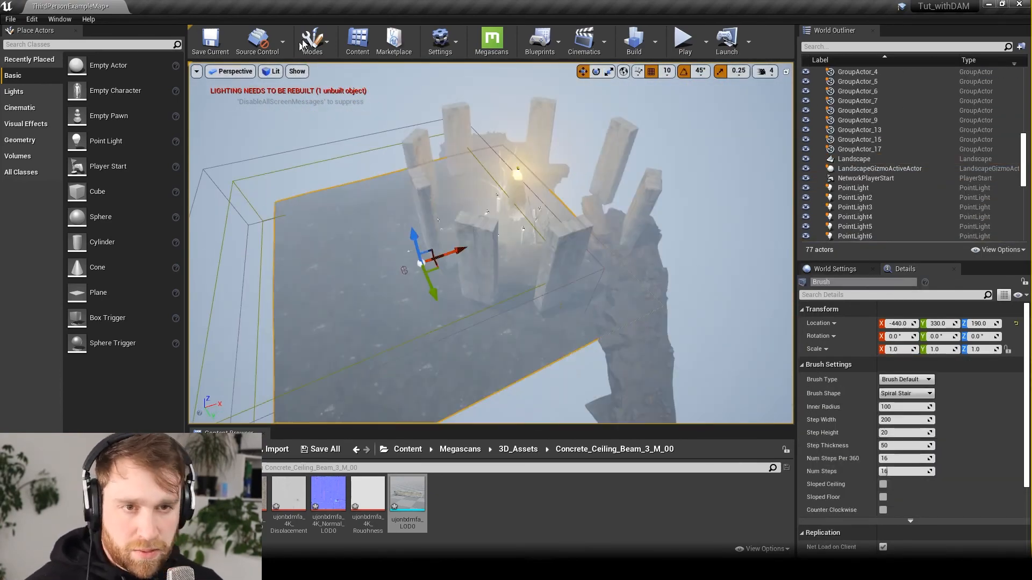
- Switch to landscape editing and create an additional landscape behind the pillar ring
{"action": "left_click", "coordinate": [312, 42]}
{"action": "left_click", "coordinate": [335, 90]}
{"action": "left_click", "coordinate": [147, 341]}
- Create two more landscapes, one on each side of the main ground, using 8 × 8 components of 7x7 quads
{"action": "left_click", "coordinate": [208, 67]}
{"action": "left_click", "coordinate": [200, 84]}
{"action": "left_click_drag", "start_coordinate": [608, 280], "coordinate": [783, 312]}
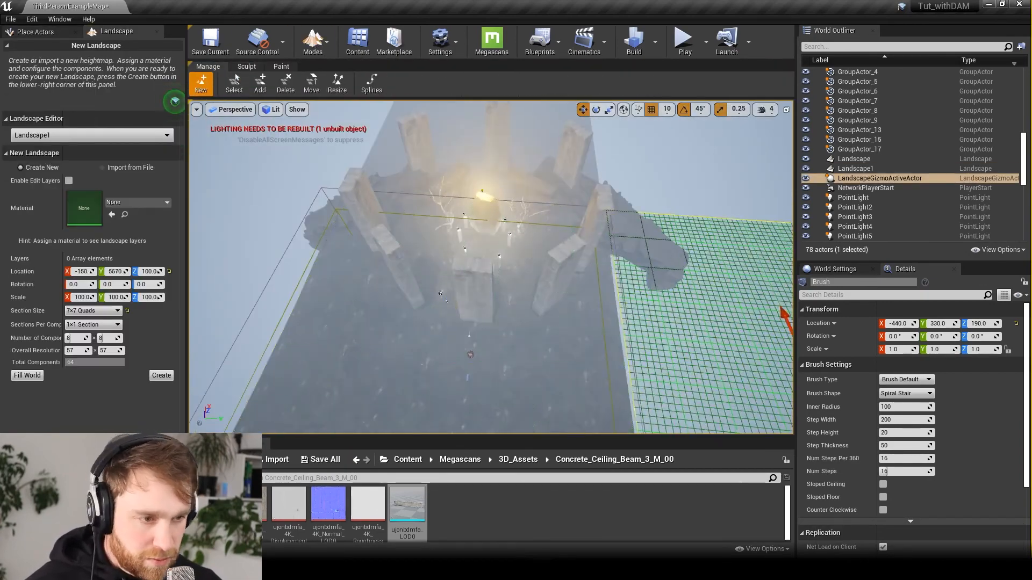
{"action": "left_click", "coordinate": [158, 375]}
{"action": "left_click", "coordinate": [208, 66]}
{"action": "left_click", "coordinate": [202, 85]}
{"action": "left_click", "coordinate": [158, 375]}
- Increase the Sculpt tool's strength and brush size and sculpt the newly added landscapes around the main ground
{"action": "left_click", "coordinate": [208, 67]}
{"action": "left_click", "coordinate": [247, 67]}
{"action": "mouse_move", "coordinate": [430, 258]}
{"action": "right_mouse_down"}
{"action": "mouse_move", "coordinate": [376, 237]}
{"action": "mouse_move", "coordinate": [366, 290]}
{"action": "mouse_move", "coordinate": [363, 279]}
{"action": "right_mouse_up"}
{"action": "left_click", "coordinate": [366, 290]}
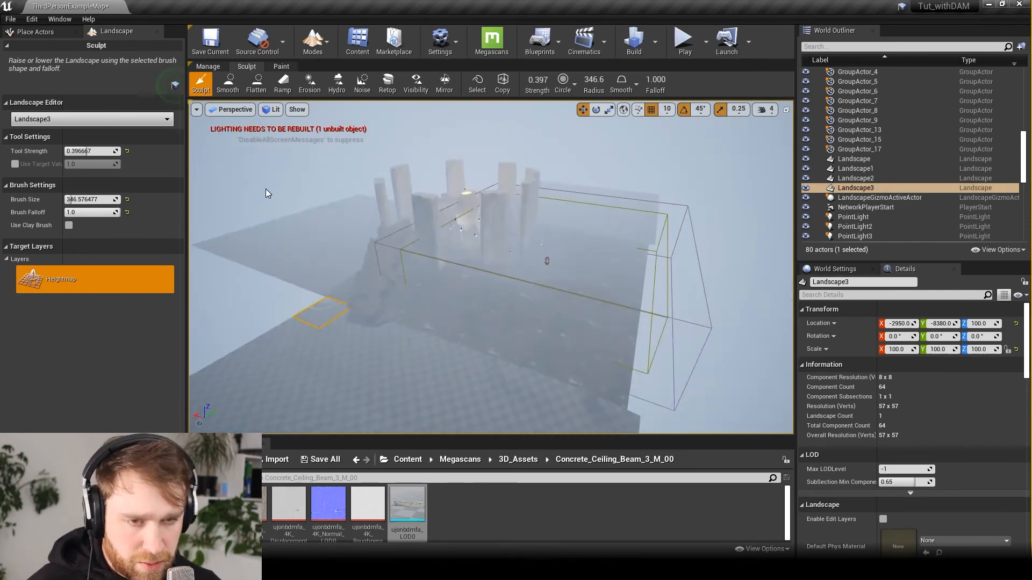
{"action": "right_click_drag", "start_coordinate": [268, 193], "coordinate": [430, 258]}
{"action": "left_click_drag", "start_coordinate": [87, 151], "coordinate": [103, 151]}
{"action": "left_click_drag", "start_coordinate": [72, 200], "coordinate": [83, 199]}
{"action": "left_click", "coordinate": [476, 294]}
{"action": "right_click_drag", "start_coordinate": [432, 192], "coordinate": [706, 267]}
{"action": "left_click", "coordinate": [523, 237]}
{"action": "left_click", "coordinate": [707, 267]}
- Return to select mode and move the side landscapes against the main ground, with Landscape3 at Y -7970
{"action": "left_click", "coordinate": [313, 42]}
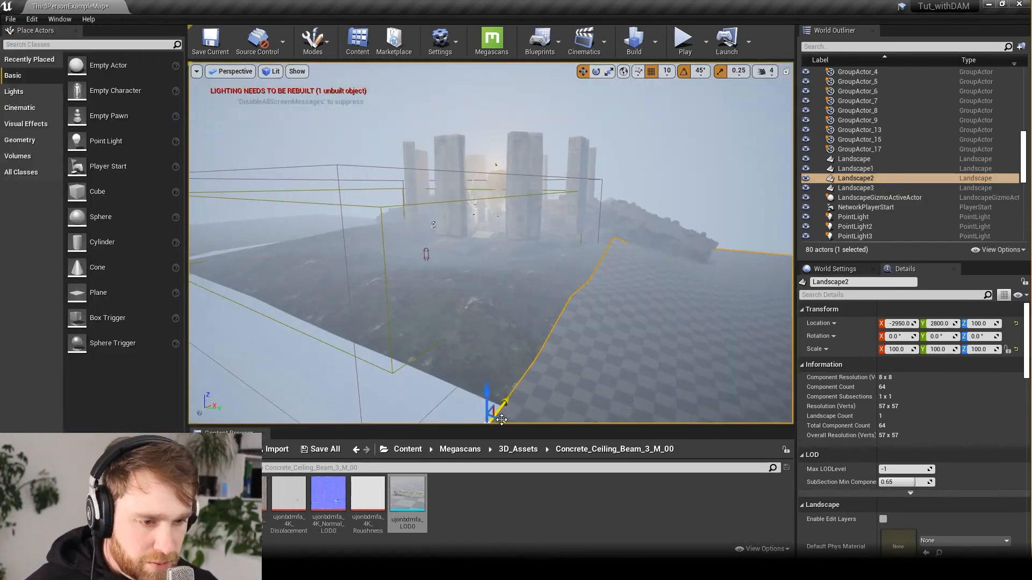
{"action": "left_click", "coordinate": [313, 41]}
{"action": "left_click", "coordinate": [323, 80]}
{"action": "left_click", "coordinate": [313, 41]}
{"action": "mouse_move", "coordinate": [430, 258]}
{"action": "right_mouse_down"}
{"action": "mouse_move", "coordinate": [356, 359]}
{"action": "mouse_move", "coordinate": [495, 337]}
{"action": "right_mouse_up"}
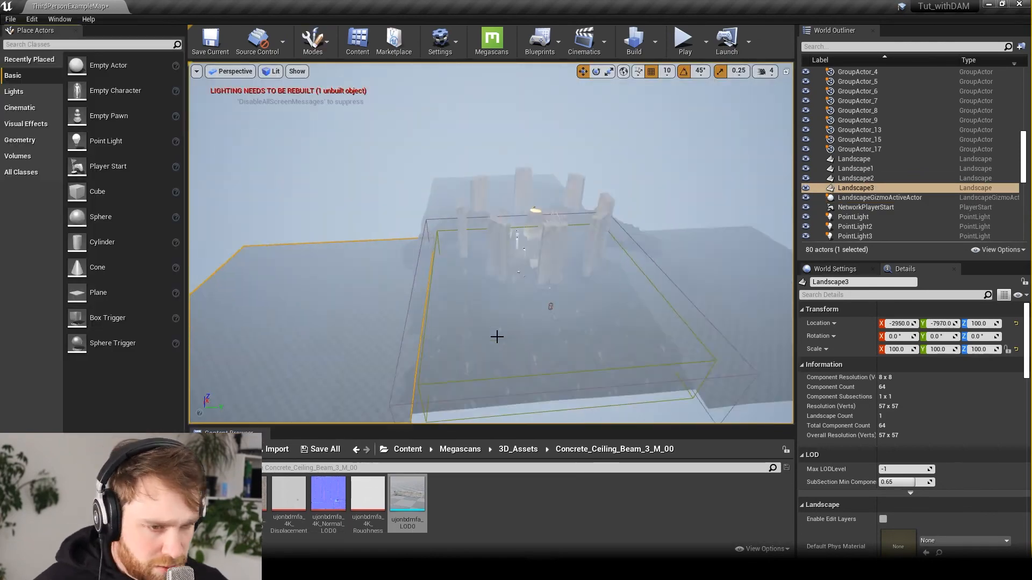
- Sculpt the left side landscape once more and return to select mode
{"action": "key", "text": "shift+2"}
{"action": "mouse_move", "coordinate": [356, 334]}
{"action": "right_mouse_down"}
{"action": "mouse_move", "coordinate": [511, 248]}
{"action": "mouse_move", "coordinate": [433, 294]}
{"action": "right_mouse_up"}
{"action": "left_click", "coordinate": [432, 294]}
{"action": "key", "text": "shift+1"}
- Select the giant beam pillars and put them in a new outliner folder named HoveringPillars
{"action": "left_click", "coordinate": [433, 191], "text": "ctrl"}
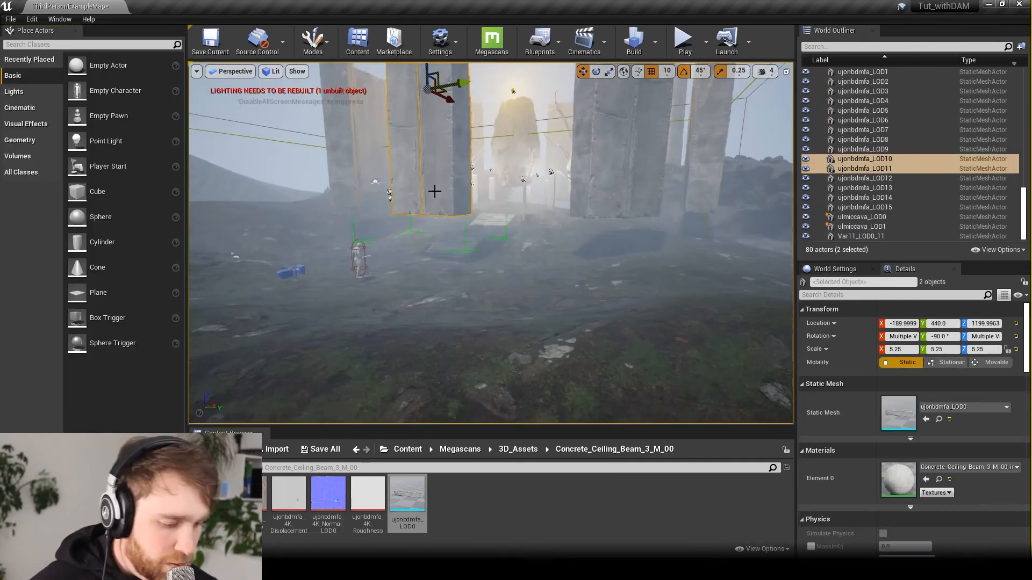
{"action": "right_click_drag", "start_coordinate": [434, 192], "coordinate": [539, 166]}
{"action": "left_click", "coordinate": [539, 167], "text": "ctrl"}
{"action": "left_click", "coordinate": [1021, 47]}
{"action": "type", "text": "HoveringPillars"}
{"action": "key", "text": "Return"}
- Rescale and reposition individual hovering pillars so the ring around the floating rock looks varied
{"action": "left_click", "coordinate": [524, 167]}
{"action": "key", "text": "r"}
{"action": "right_click_drag", "start_coordinate": [651, 294], "coordinate": [562, 228]}
{"action": "left_click", "coordinate": [533, 156]}
{"action": "key", "text": "w"}
{"action": "key", "text": "r"}
{"action": "right_click_drag", "start_coordinate": [553, 177], "coordinate": [538, 301]}
- Search the World Outliner for the hovering pillars' group actors and select GroupActor_15
{"action": "left_click", "coordinate": [863, 236]}
{"action": "scroll", "coordinate": [871, 215], "scroll_direction": "down", "scroll_amount": 3}
{"action": "right_click_drag", "start_coordinate": [618, 231], "coordinate": [650, 231]}
{"action": "scroll", "coordinate": [855, 162], "scroll_direction": "down", "scroll_amount": 3}
{"action": "left_click", "coordinate": [855, 163]}
{"action": "scroll", "coordinate": [863, 172], "scroll_direction": "down", "scroll_amount": 10}
{"action": "left_click", "coordinate": [866, 217]}
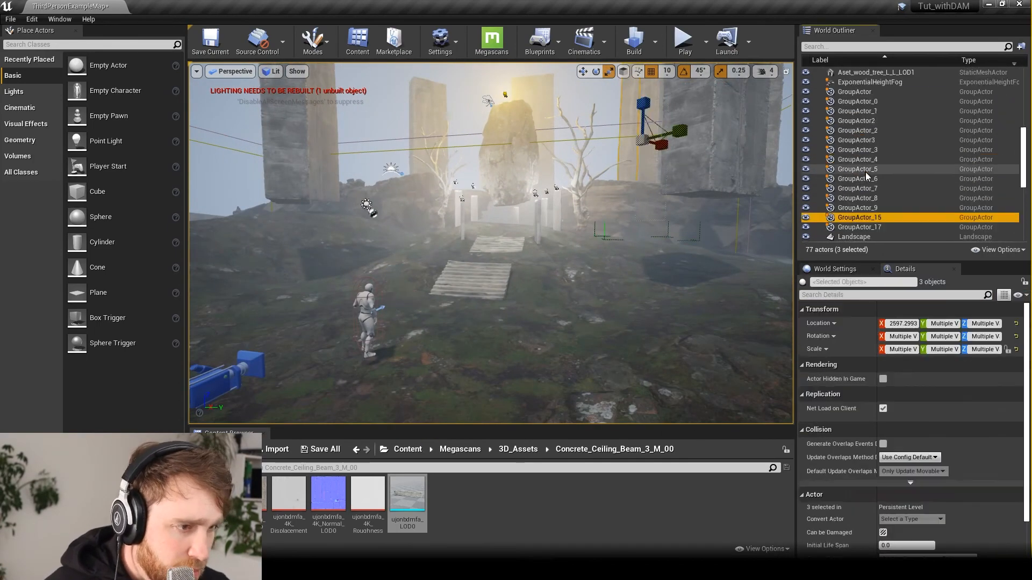
- Assign the Stony_Steppe_2x2_M_00 material to the added landscapes and save the level
{"action": "double_click", "coordinate": [865, 226]}
{"action": "scroll", "coordinate": [866, 165], "scroll_direction": "down", "scroll_amount": 5}
{"action": "left_click", "coordinate": [601, 288]}
{"action": "left_click", "coordinate": [601, 322]}
{"action": "scroll", "coordinate": [914, 457], "scroll_direction": "down", "scroll_amount": 5}
{"action": "left_click", "coordinate": [939, 488]}
{"action": "right_click_drag", "start_coordinate": [223, 300], "coordinate": [742, 382]}
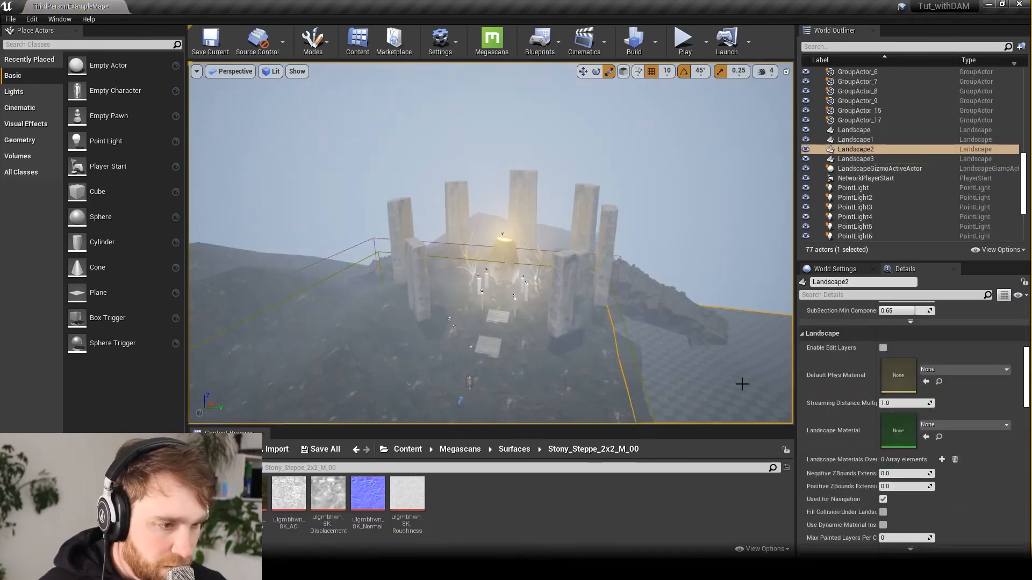
{"action": "key", "text": "ctrl+shift+s"}
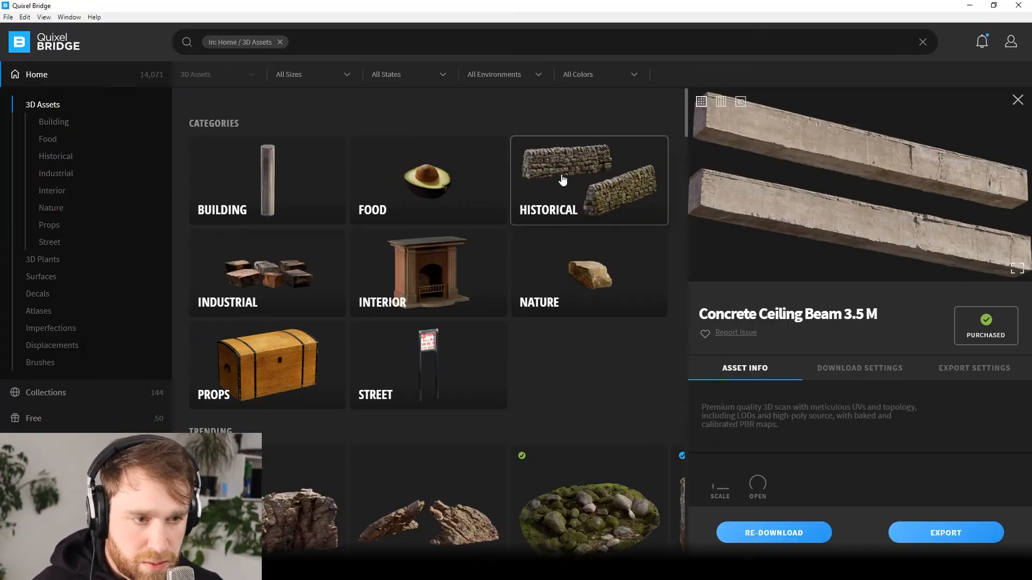
- Browse the Historical 3D assets in Quixel Bridge for further scene props
{"action": "left_click", "coordinate": [562, 179]}
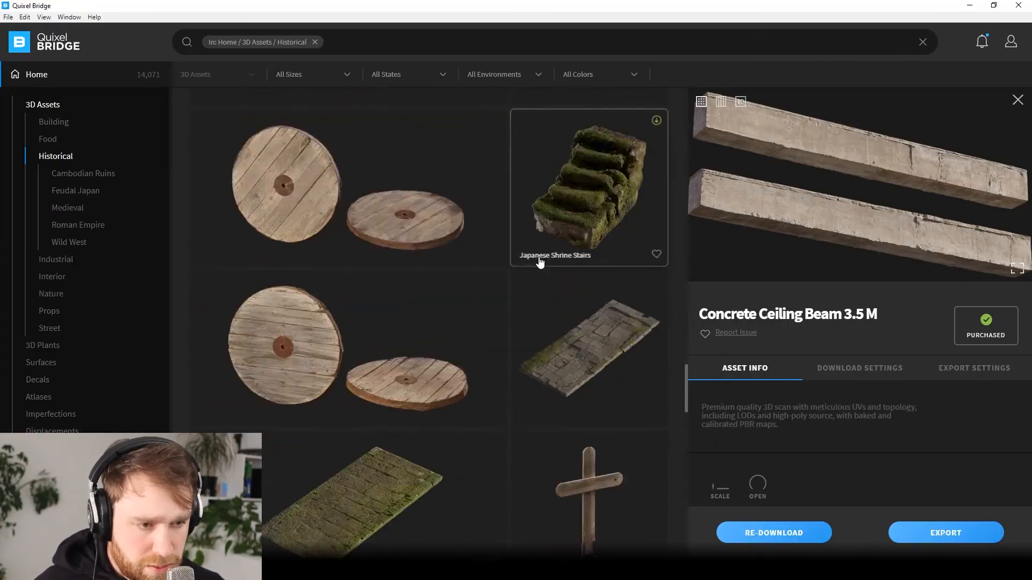
{"action": "scroll", "coordinate": [587, 295], "scroll_direction": "down", "scroll_amount": 10}
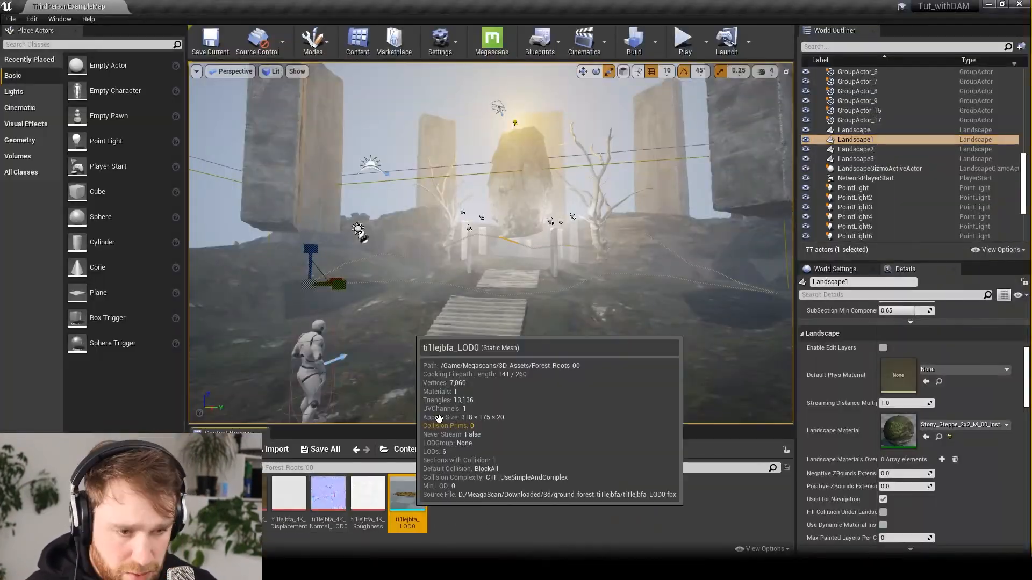
- Try placing the Forest Roots mesh on the ground near the stairs, rotating it freely with angle snapping off
{"action": "left_click_drag", "start_coordinate": [439, 419], "coordinate": [604, 275]}
{"action": "right_click_drag", "start_coordinate": [617, 299], "coordinate": [591, 334]}
{"action": "key", "text": "e"}
{"action": "left_click", "coordinate": [684, 71]}
{"action": "key", "text": "w"}
{"action": "left_click_drag", "start_coordinate": [525, 212], "coordinate": [524, 237]}
{"action": "key", "text": "e"}
{"action": "key", "text": "Escape"}
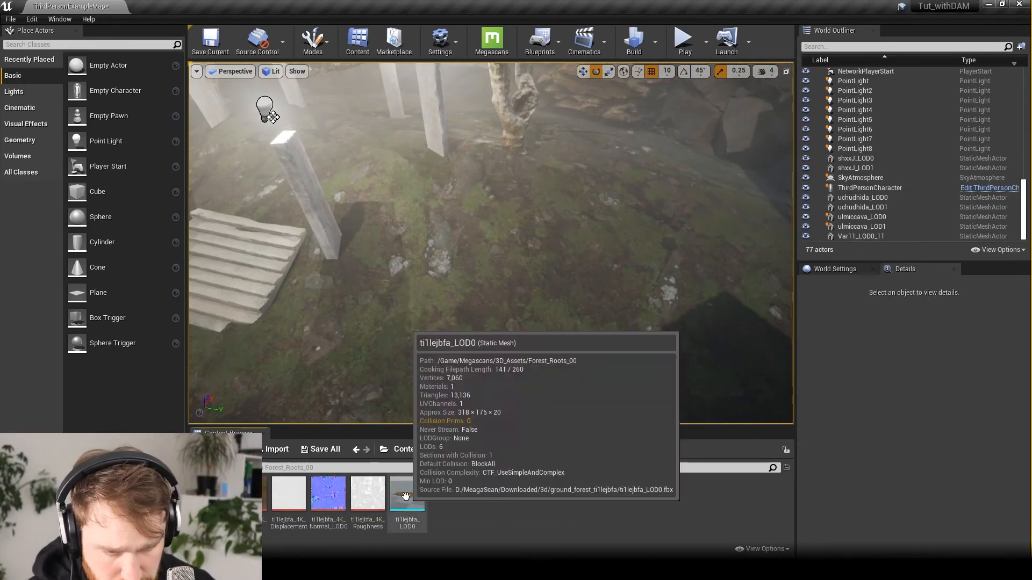
- Open the project's Rendering settings and search the settings for "clip"
{"action": "left_click", "coordinate": [460, 449]}
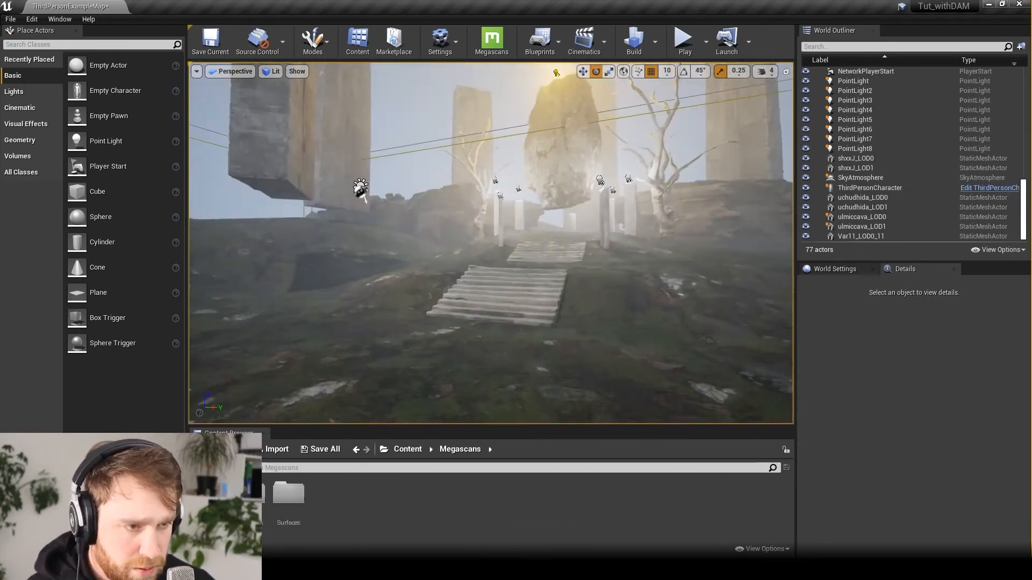
{"action": "left_click", "coordinate": [10, 19]}
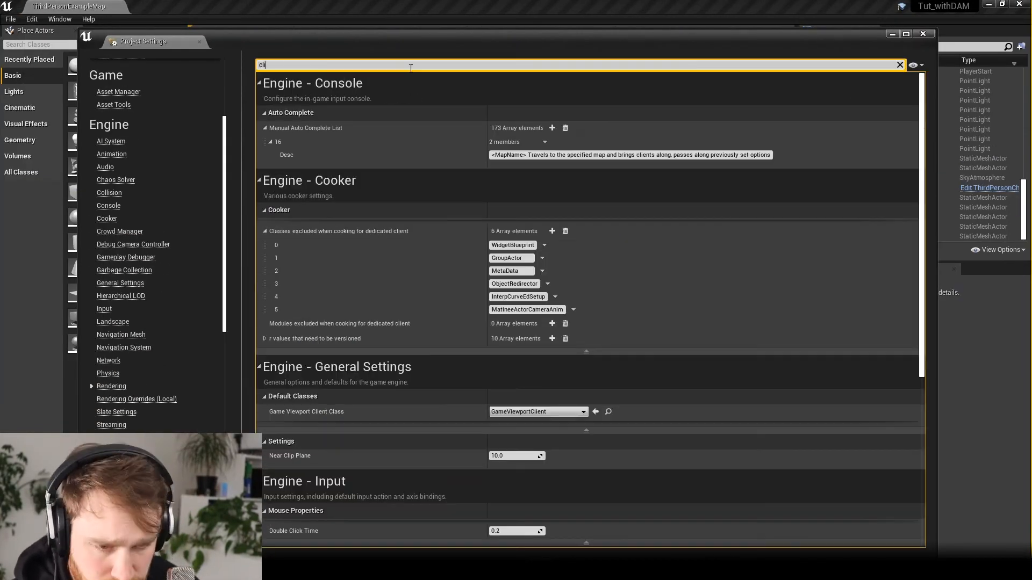
{"action": "left_click", "coordinate": [111, 386]}
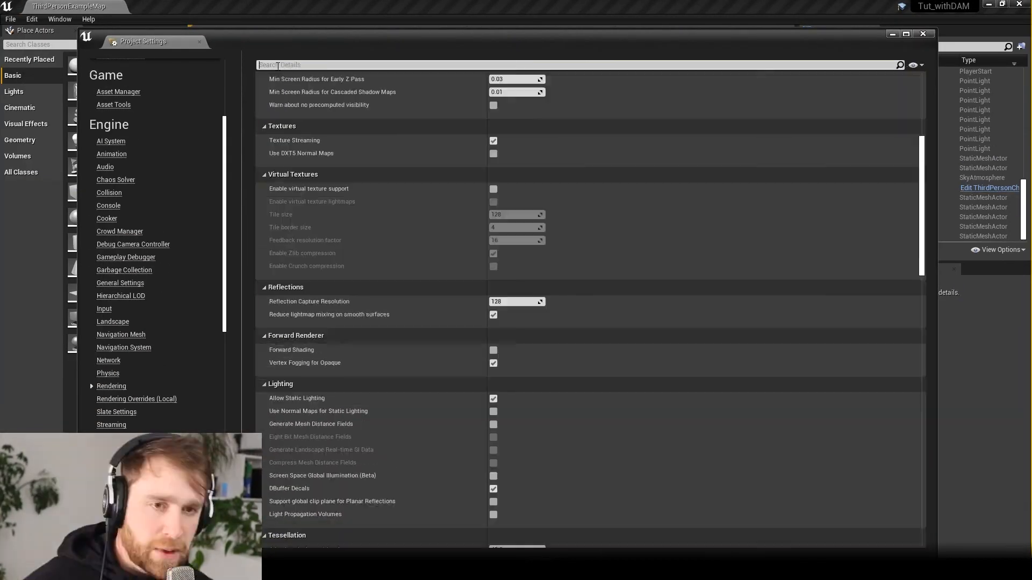
{"action": "scroll", "coordinate": [424, 257], "scroll_direction": "down", "scroll_amount": 10}
{"action": "left_click", "coordinate": [278, 65]}
{"action": "type", "text": "clip"}
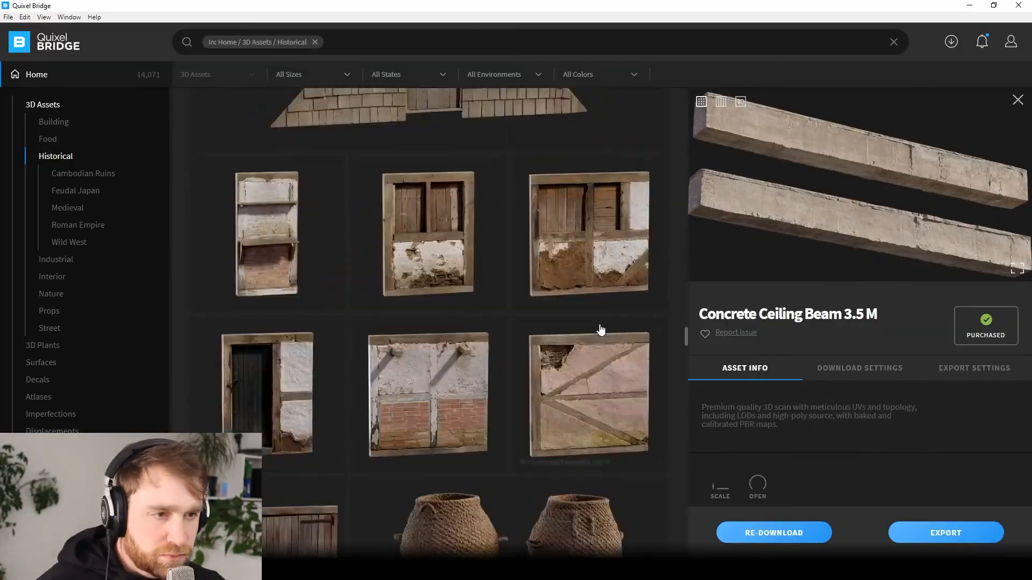
- Switch to Quixel Bridge and browse the Historical assets and the downloaded Megascans library for more scene pieces
{"action": "scroll", "coordinate": [600, 329], "scroll_direction": "up", "scroll_amount": 10}
{"action": "scroll", "coordinate": [601, 395], "scroll_direction": "down", "scroll_amount": 15}
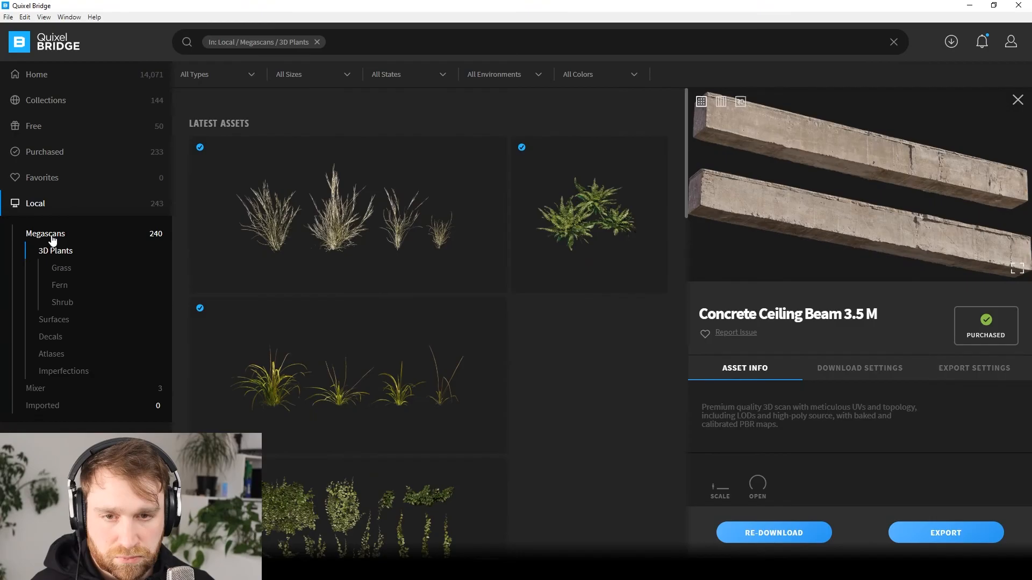
{"action": "scroll", "coordinate": [457, 387], "scroll_direction": "down", "scroll_amount": 15}
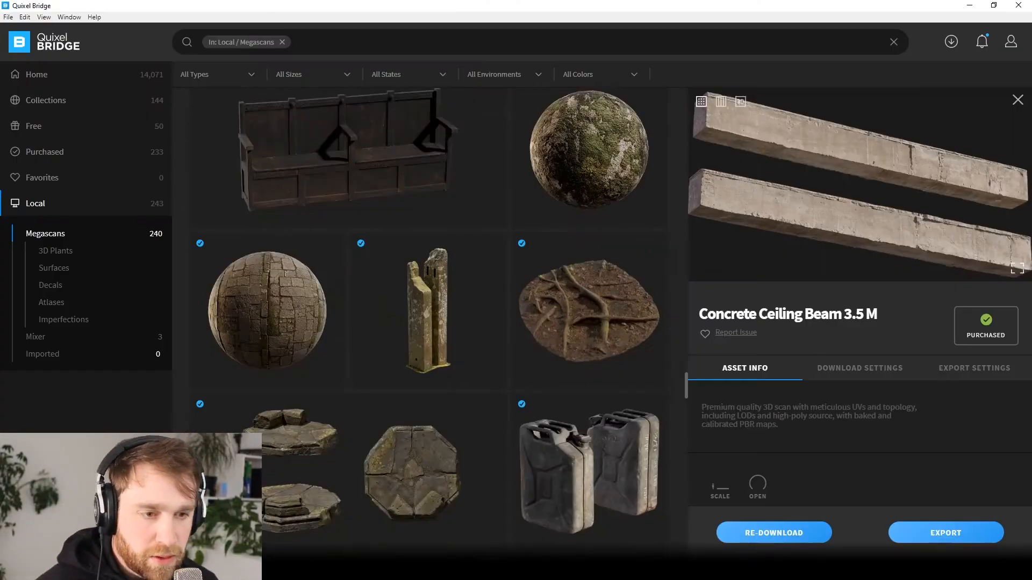
{"action": "scroll", "coordinate": [430, 323], "scroll_direction": "down", "scroll_amount": 2}
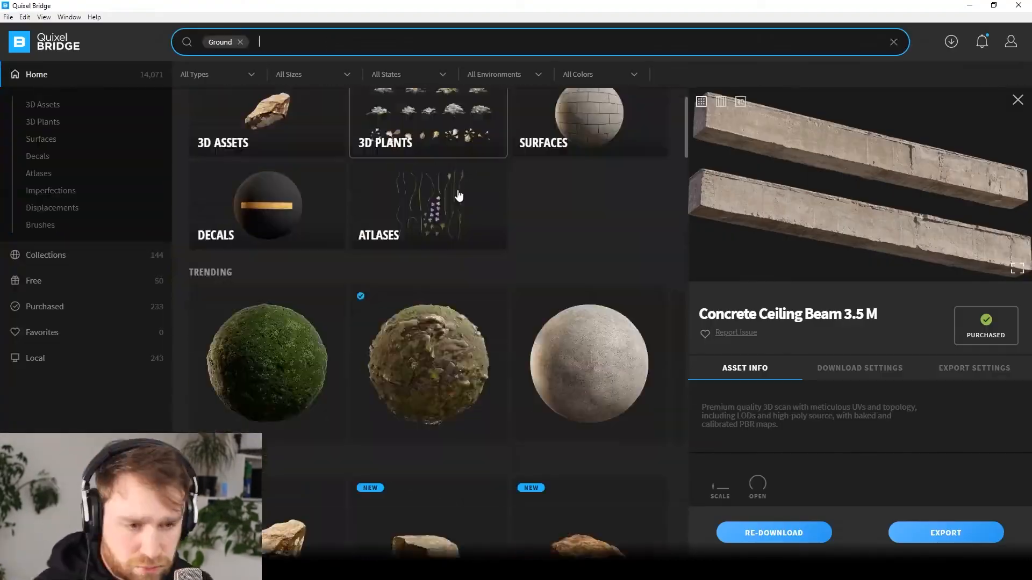
- Browse the Ground assets in Quixel Bridge
{"action": "scroll", "coordinate": [446, 292], "scroll_direction": "down", "scroll_amount": 15}
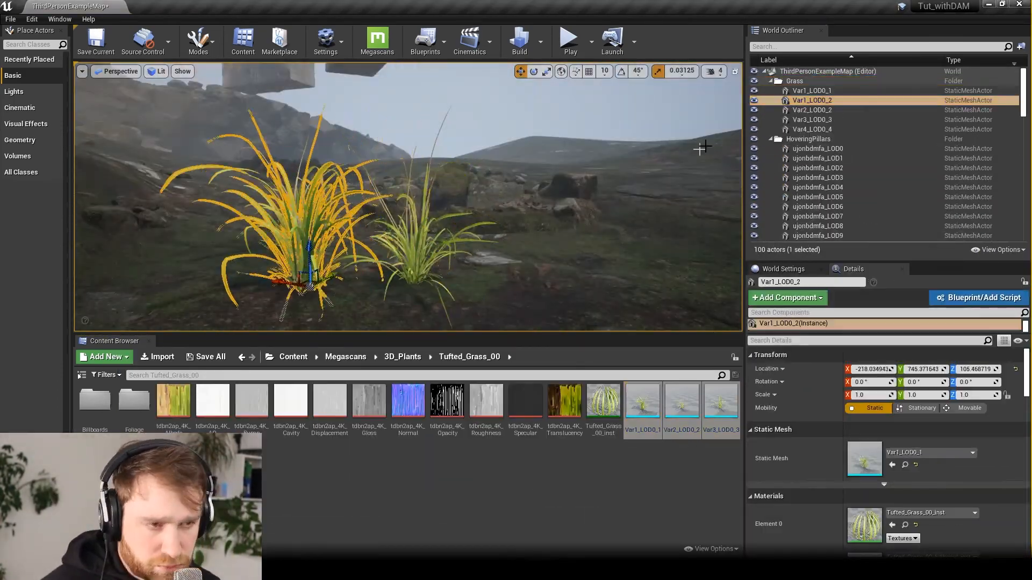
- Open the light colour of the point light above the floating rock for editing
{"action": "left_click", "coordinate": [355, 154]}
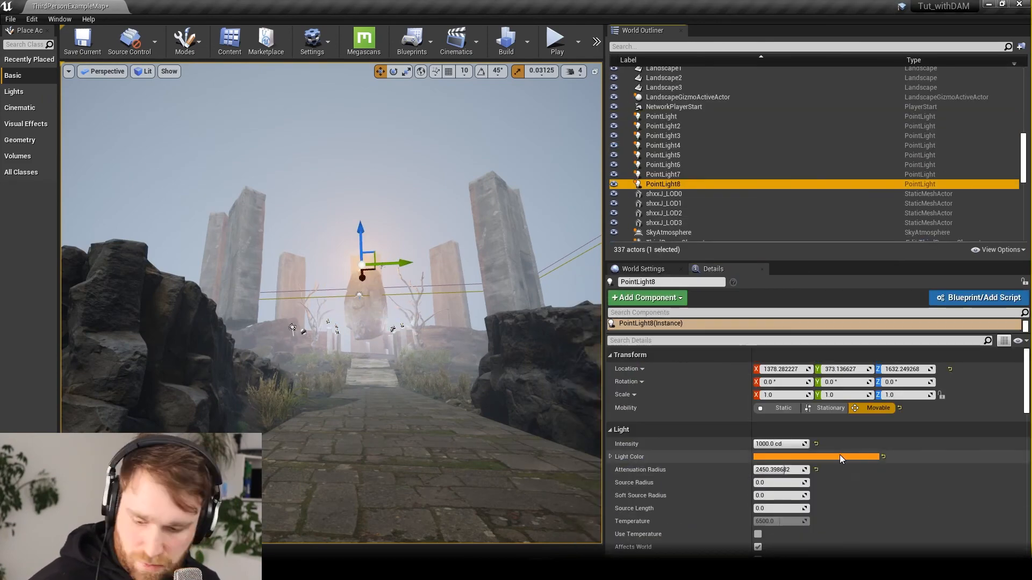
{"action": "left_click", "coordinate": [841, 459]}
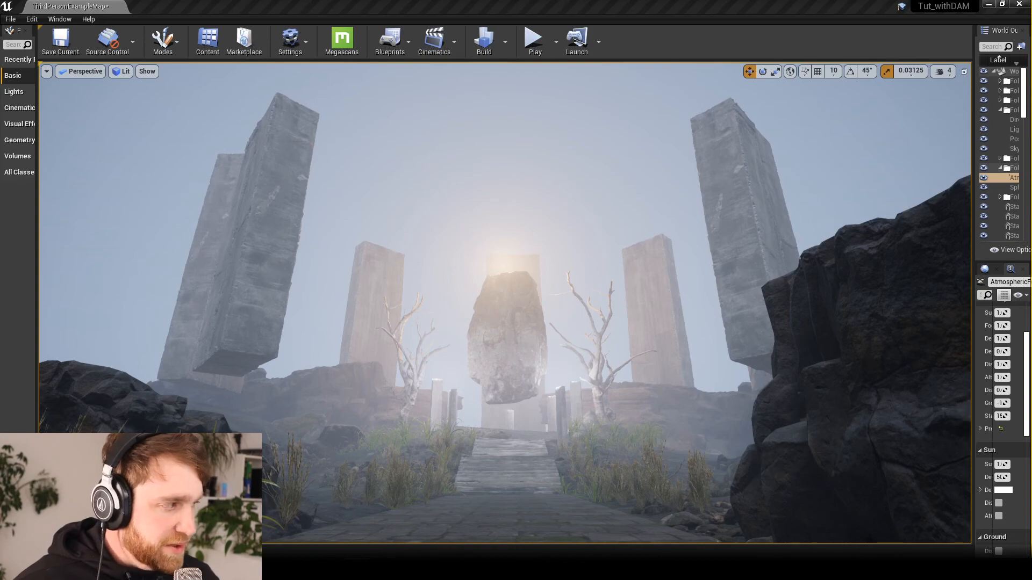
- Capture a high-resolution screenshot with HighResShot 2, looking up the stone path between the dark rocks toward the floating rock
{"action": "right_click_drag", "start_coordinate": [643, 303], "coordinate": [680, 318]}
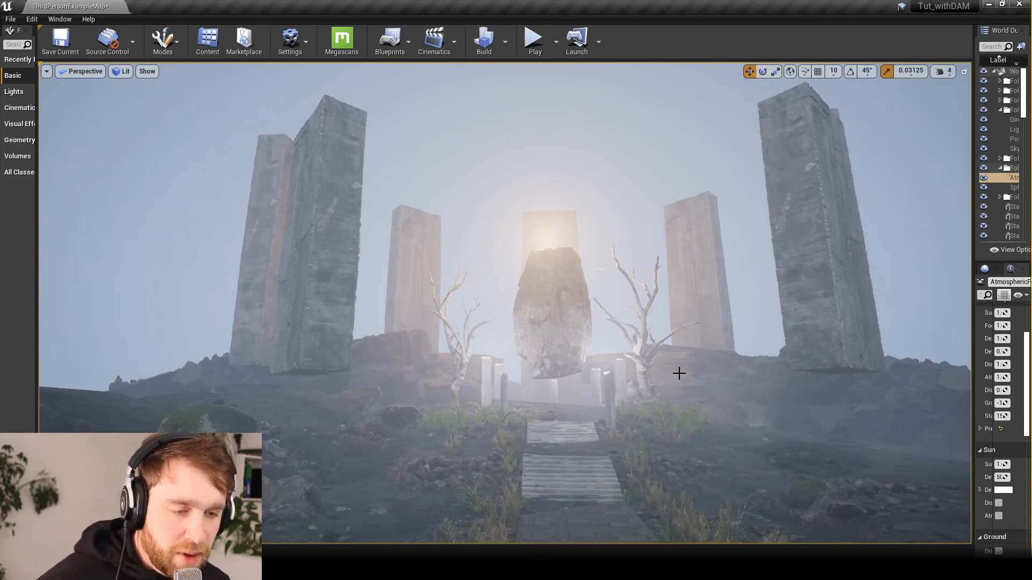
{"action": "right_click_drag", "start_coordinate": [681, 367], "coordinate": [659, 378]}
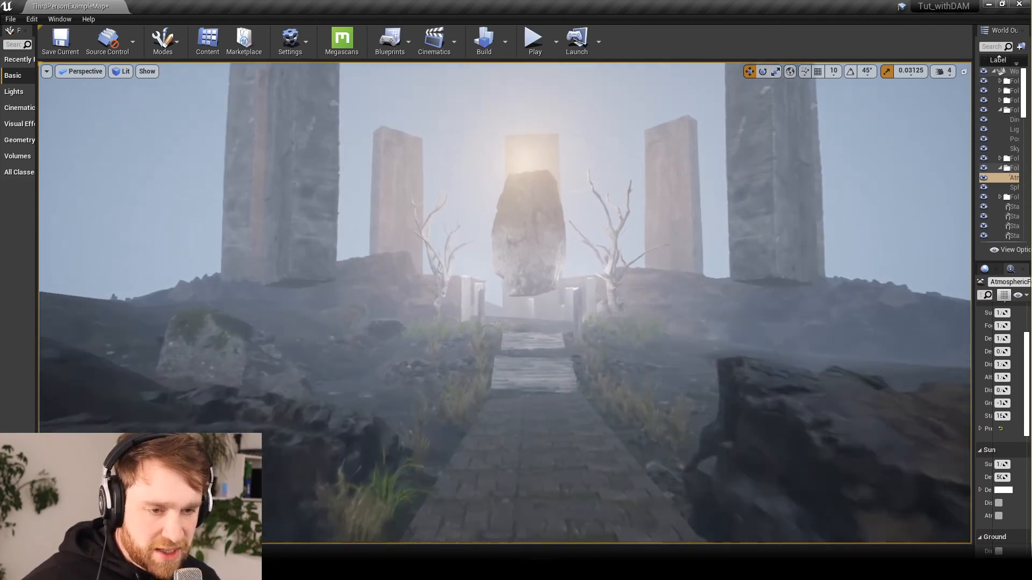
{"action": "right_click_drag", "start_coordinate": [659, 378], "coordinate": [659, 378]}
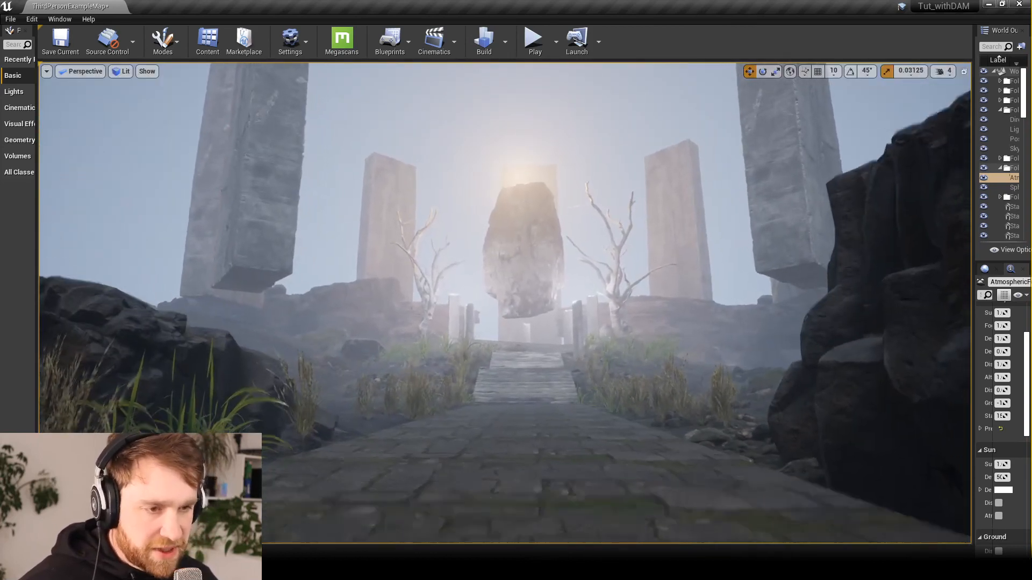
{"action": "right_click_drag", "start_coordinate": [659, 378], "coordinate": [659, 378]}
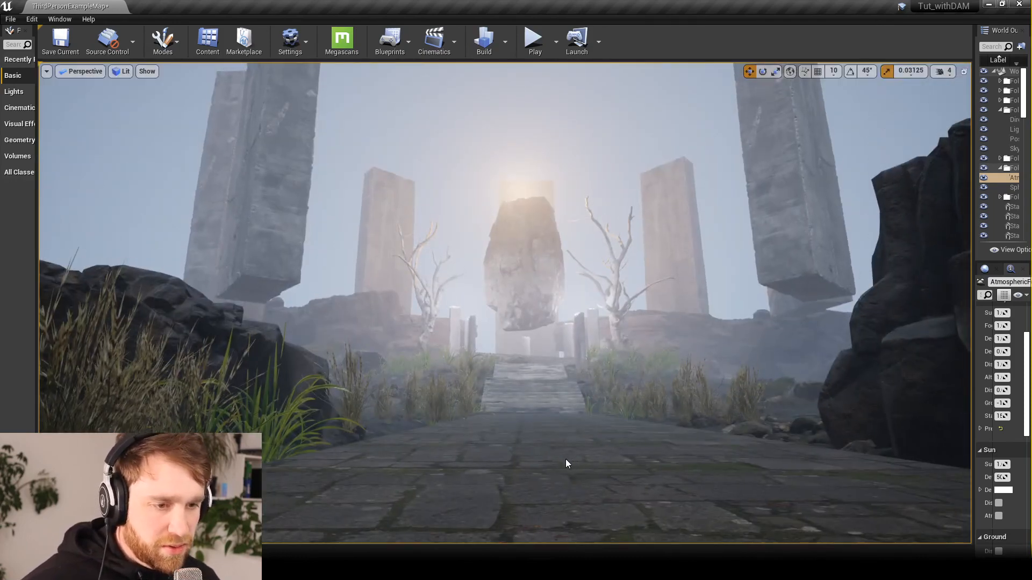
{"action": "right_click_drag", "start_coordinate": [566, 463], "coordinate": [559, 461]}
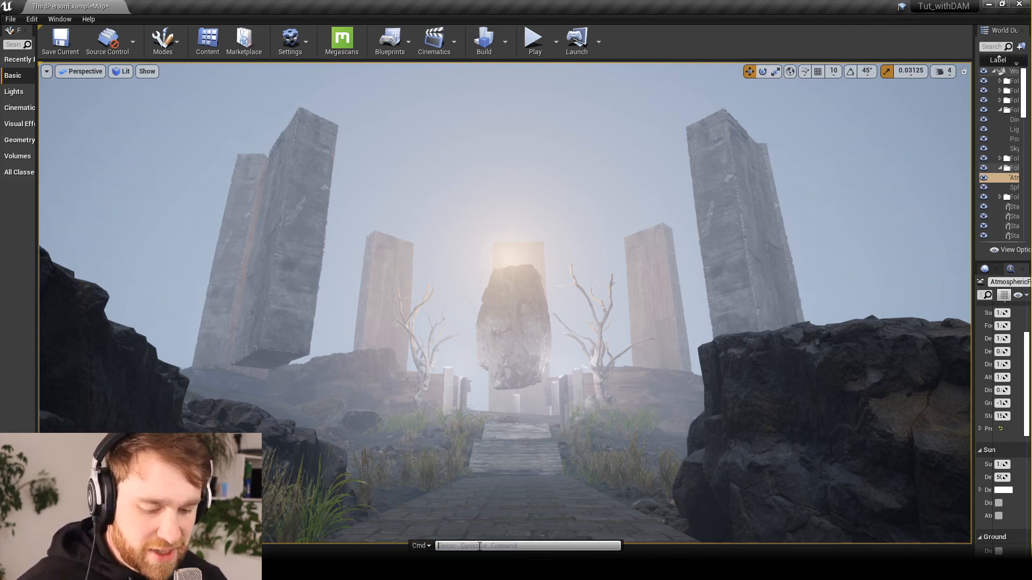
{"action": "type", "text": "high"}
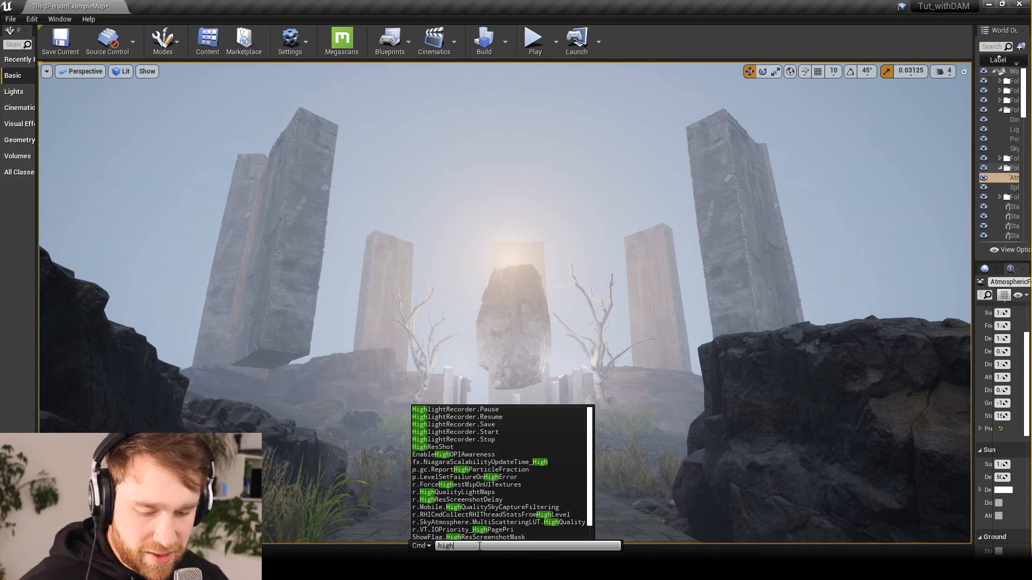
{"action": "type", "text": "res"}
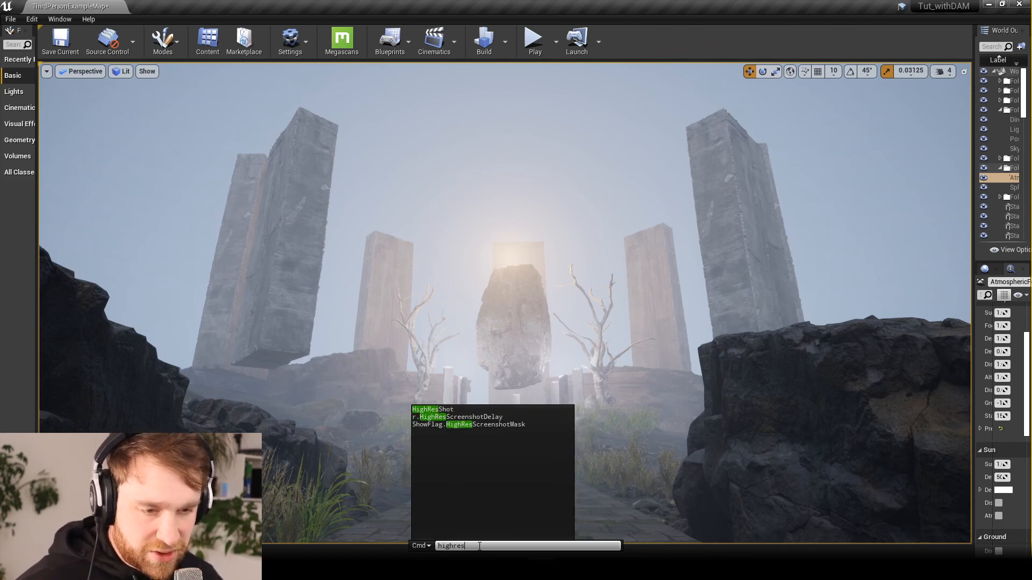
{"action": "left_click", "coordinate": [433, 409]}
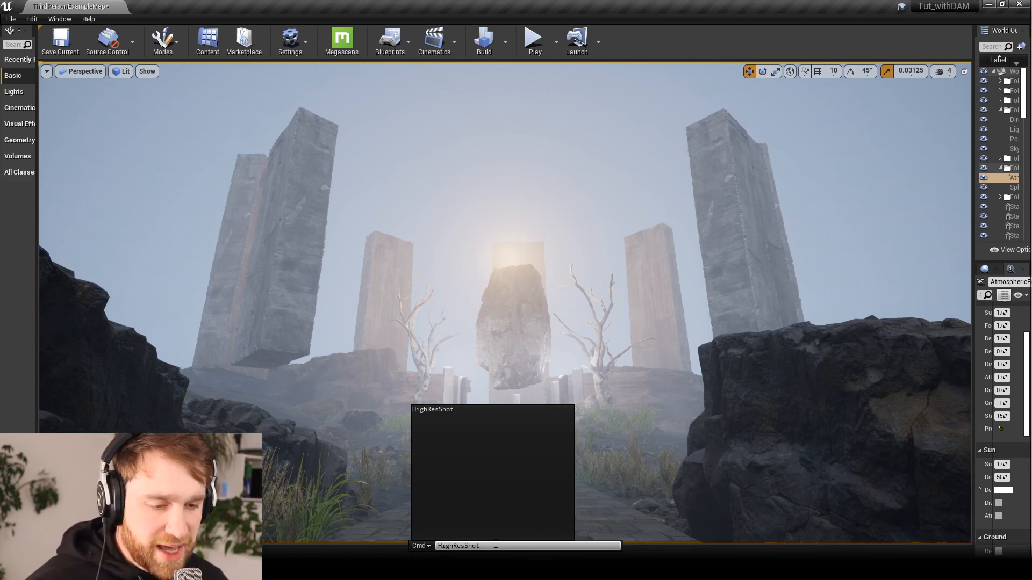
{"action": "type", "text": "2"}
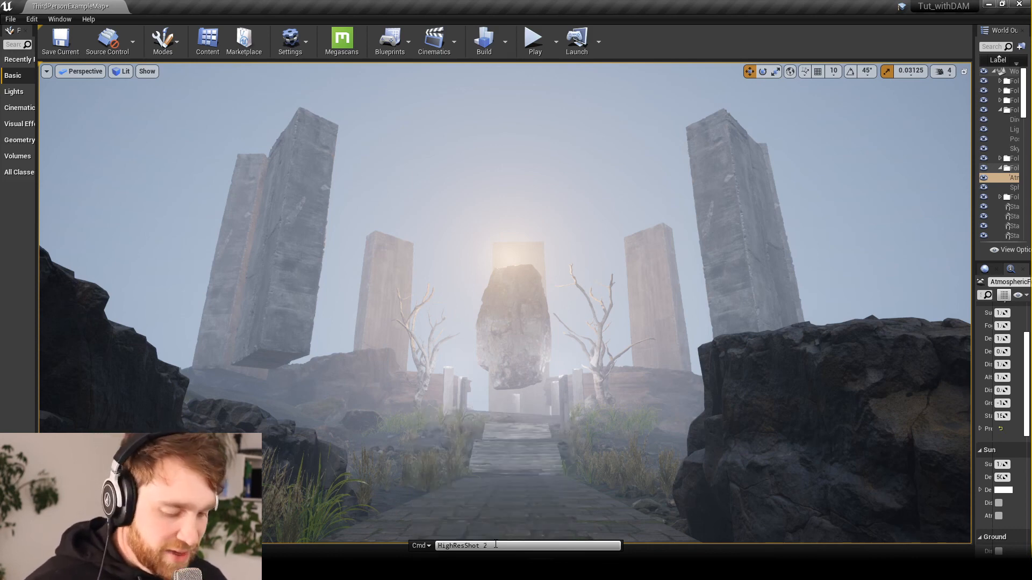
{"action": "key", "text": "Return"}
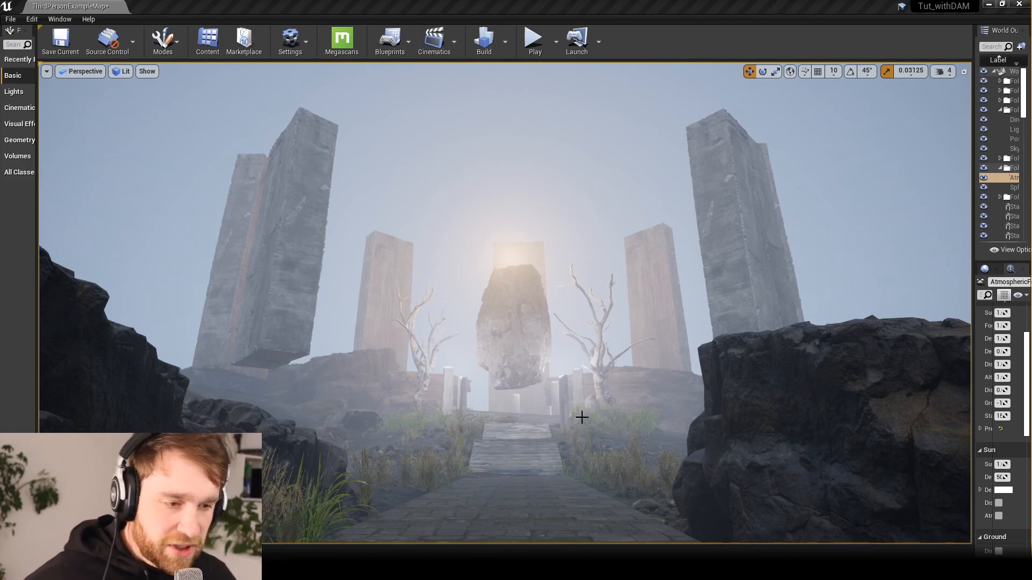
- Capture a high-resolution screenshot with HighResShot 2 from an angled view of the pillars with tall grass in the foreground
{"action": "mouse_move", "coordinate": [580, 418]}
{"action": "left_mouse_down", "text": "alt"}
{"action": "mouse_move", "coordinate": [537, 436]}
{"action": "mouse_move", "coordinate": [559, 398]}
{"action": "mouse_move", "coordinate": [582, 420]}
{"action": "mouse_move", "coordinate": [581, 369]}
{"action": "mouse_move", "coordinate": [581, 414]}
{"action": "mouse_move", "coordinate": [575, 401]}
{"action": "mouse_move", "coordinate": [586, 398]}
{"action": "mouse_move", "coordinate": [575, 391]}
{"action": "mouse_move", "coordinate": [575, 405]}
{"action": "left_mouse_up", "text": "alt"}
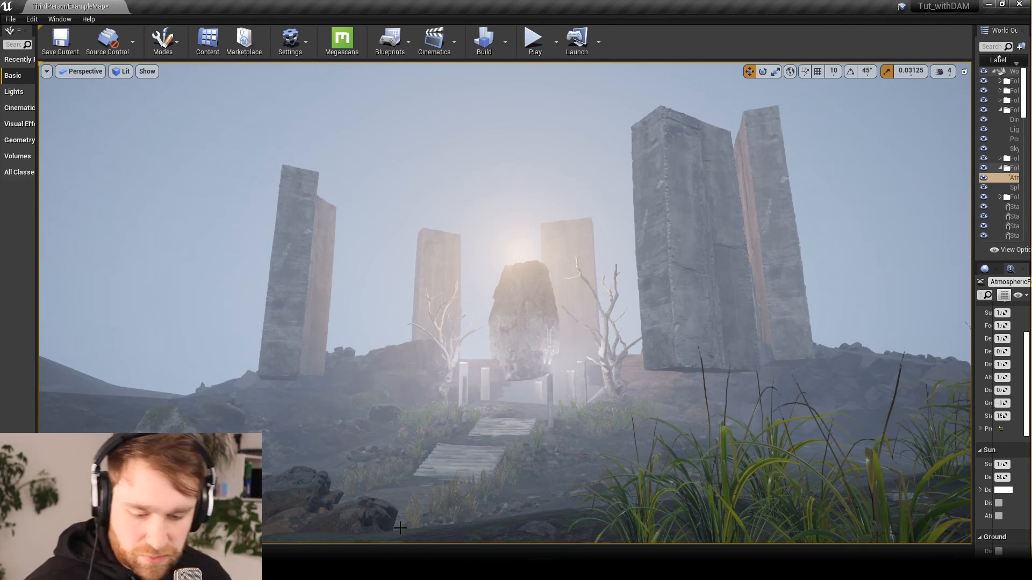
{"action": "key", "text": "grave"}
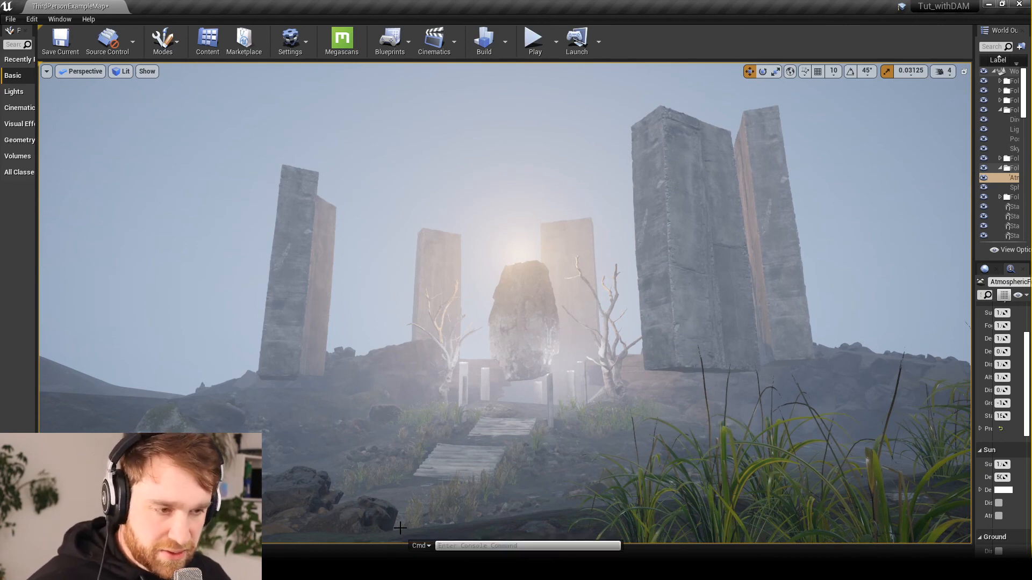
{"action": "left_click", "coordinate": [498, 430]}
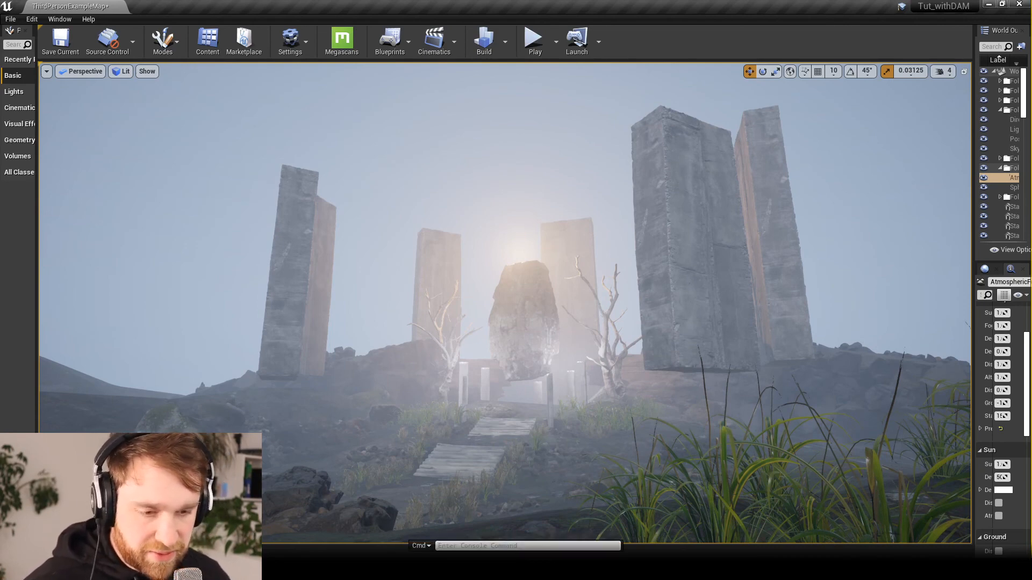
{"action": "left_click", "coordinate": [373, 194]}
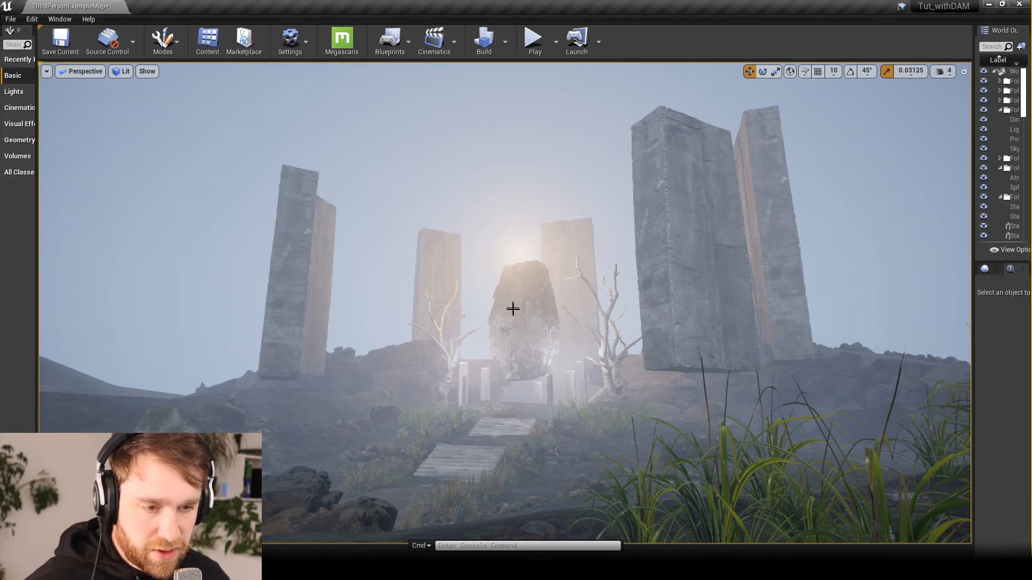
{"action": "mouse_move", "coordinate": [512, 308]}
{"action": "middle_mouse_down"}
{"action": "mouse_move", "coordinate": [518, 275]}
{"action": "mouse_move", "coordinate": [529, 313]}
{"action": "middle_mouse_up"}
{"action": "mouse_move", "coordinate": [508, 339]}
{"action": "right_mouse_down"}
{"action": "mouse_move", "coordinate": [486, 343]}
{"action": "mouse_move", "coordinate": [500, 328]}
{"action": "right_mouse_up"}
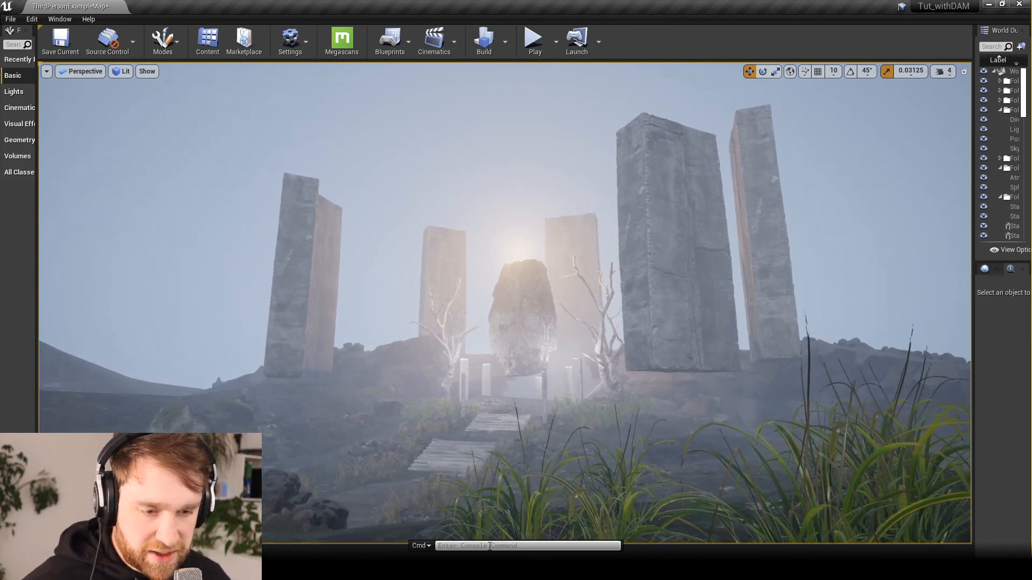
{"action": "type", "text": "high"}
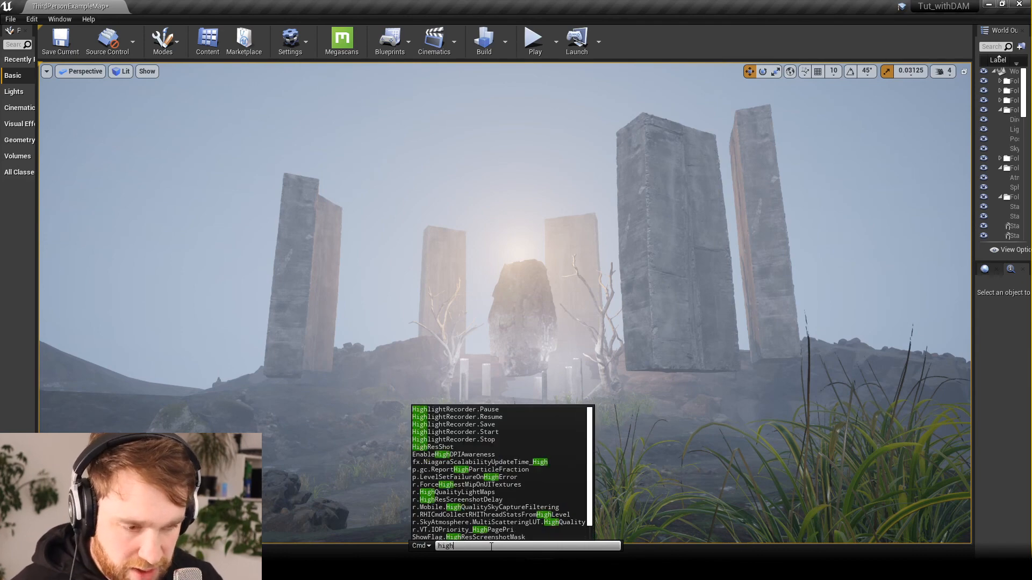
{"action": "type", "text": "res"}
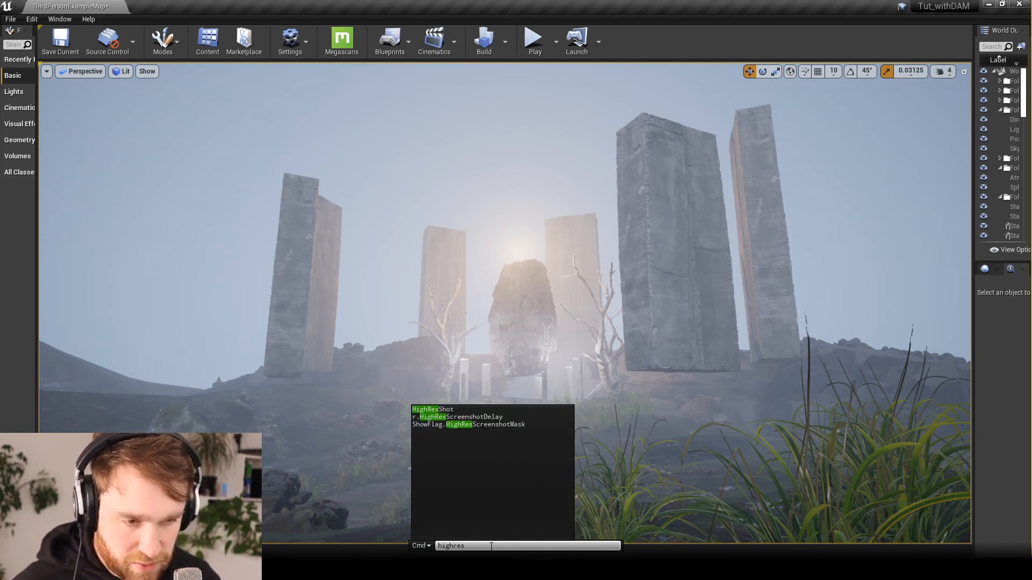
{"action": "left_click", "coordinate": [444, 412]}
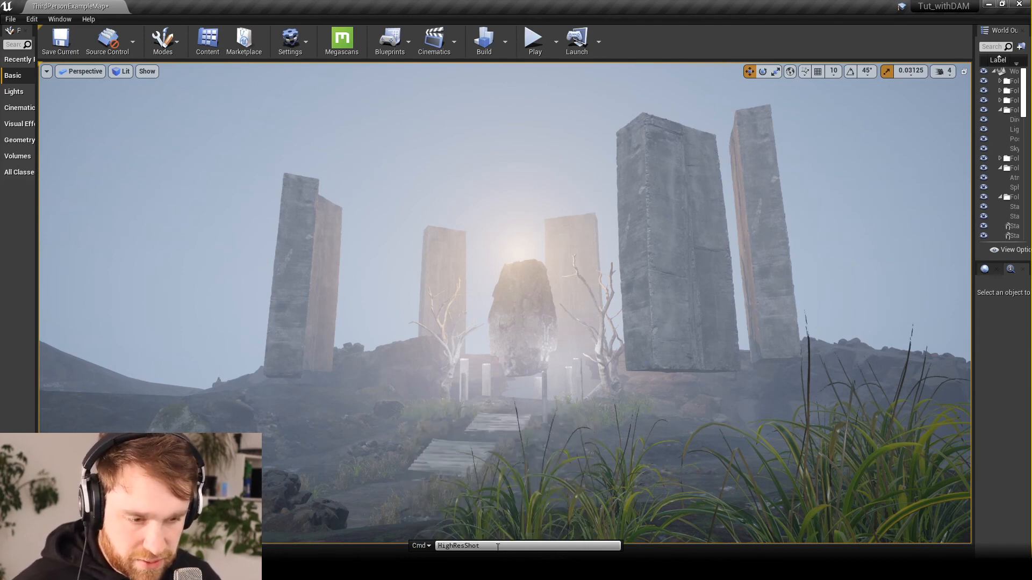
{"action": "type", "text": "2"}
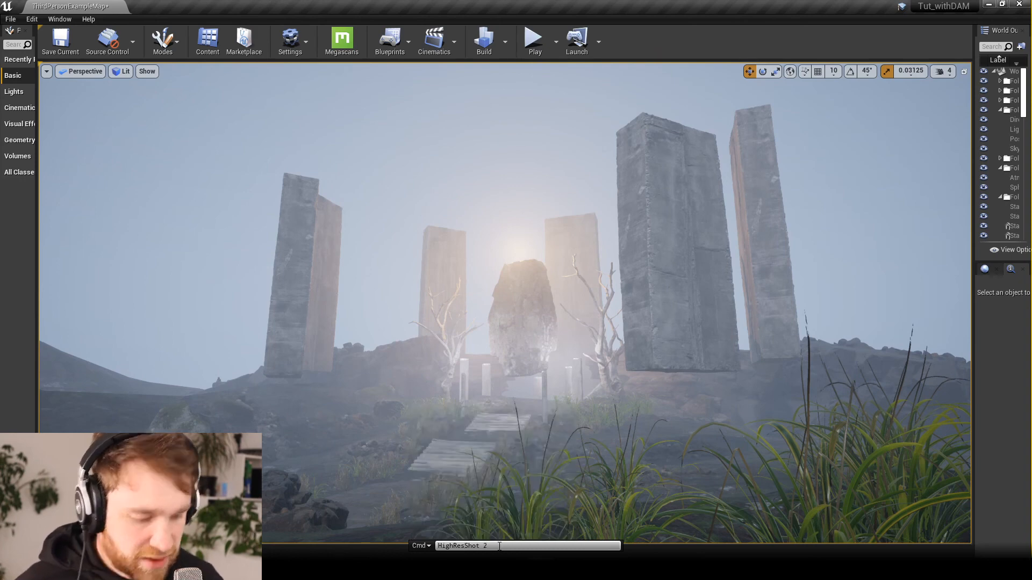
{"action": "key", "text": "Return"}
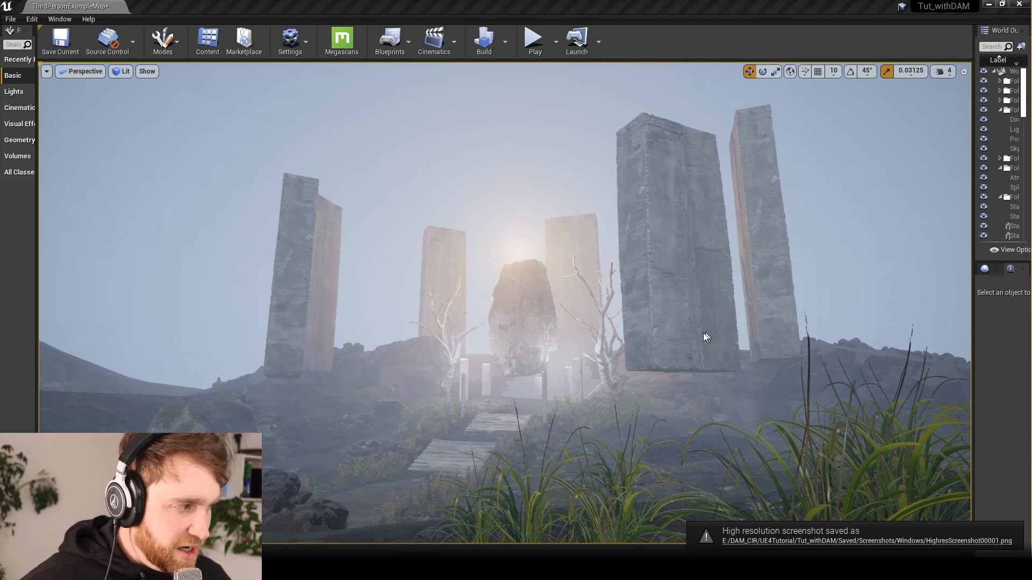
- Examine the ring of pillars and the path from above and from a distance for another screenshot viewpoint
{"action": "key", "text": "1"}
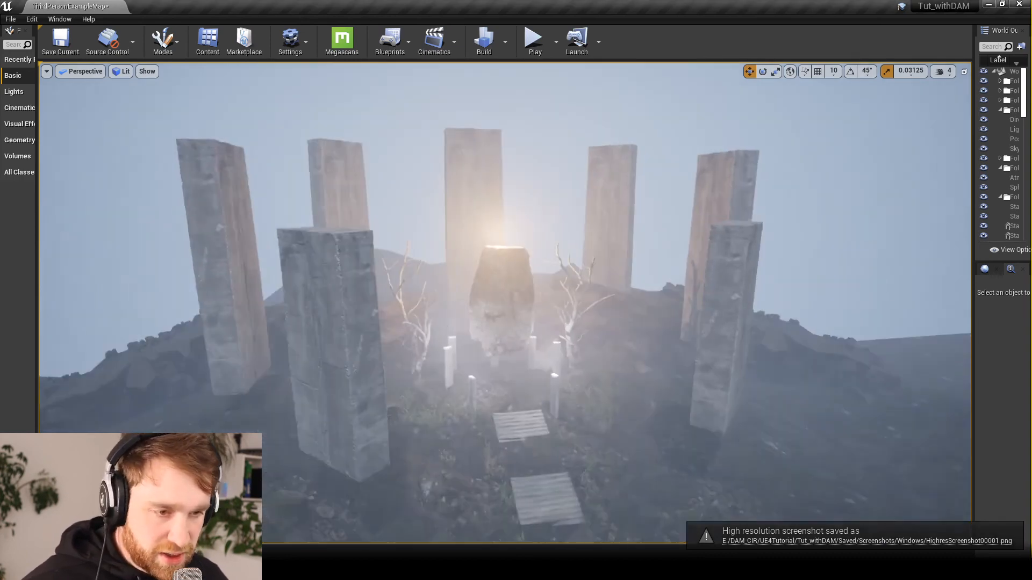
{"action": "right_click_drag", "start_coordinate": [495, 315], "coordinate": [516, 315]}
{"action": "right_click_drag", "start_coordinate": [621, 349], "coordinate": [621, 349]}
{"action": "key", "text": "s"}
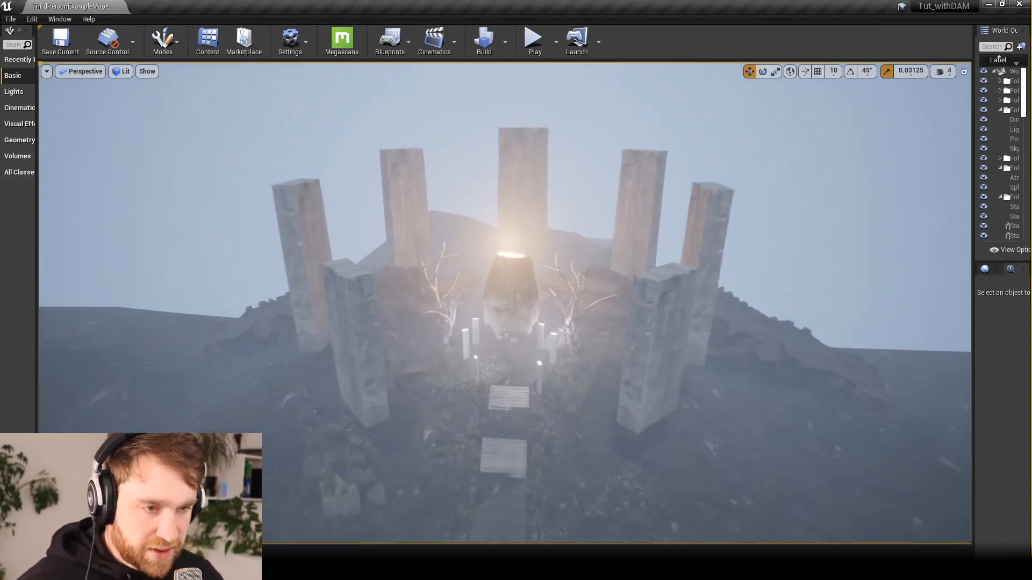
{"action": "right_click_drag", "start_coordinate": [618, 403], "coordinate": [604, 337]}
{"action": "scroll", "coordinate": [600, 339], "scroll_direction": "up", "scroll_amount": 1}
{"action": "key", "text": "s"}
{"action": "mouse_move", "coordinate": [604, 337]}
{"action": "left_mouse_down", "text": "alt"}
{"action": "mouse_move", "coordinate": [588, 336]}
{"action": "mouse_move", "coordinate": [617, 336]}
{"action": "mouse_move", "coordinate": [602, 328]}
{"action": "mouse_move", "coordinate": [602, 339]}
{"action": "left_mouse_up", "text": "alt"}
{"action": "right_click_drag", "start_coordinate": [602, 338], "coordinate": [615, 337]}
{"action": "key", "text": "d"}
{"action": "key", "text": "w"}
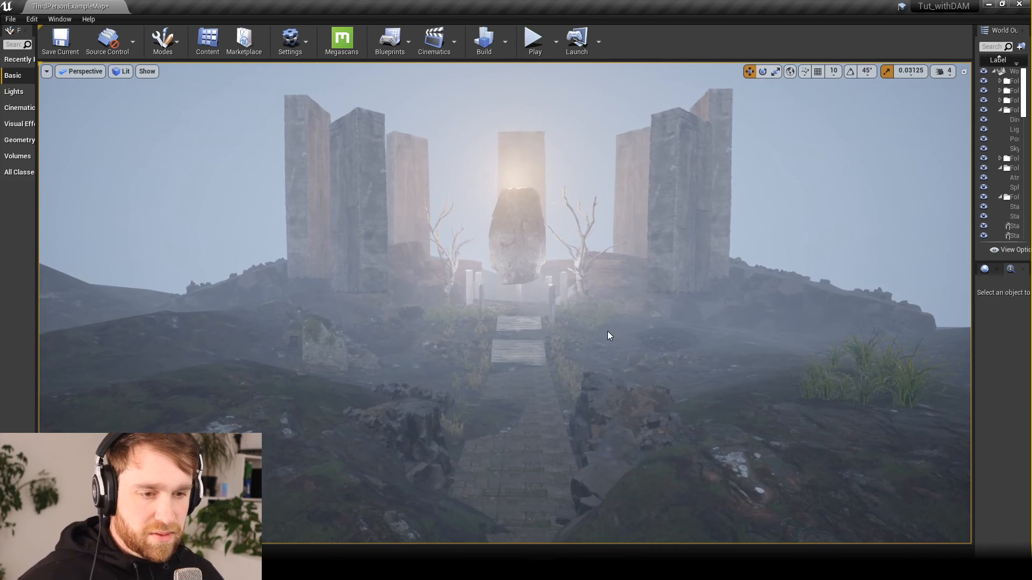
- Capture a high-resolution screenshot with HighResShot 2 from low behind the mossy mounds, centred on the path and floating rock
{"action": "mouse_move", "coordinate": [608, 336]}
{"action": "left_mouse_down", "text": "alt"}
{"action": "mouse_move", "coordinate": [589, 336]}
{"action": "mouse_move", "coordinate": [601, 338]}
{"action": "left_mouse_up", "text": "alt"}
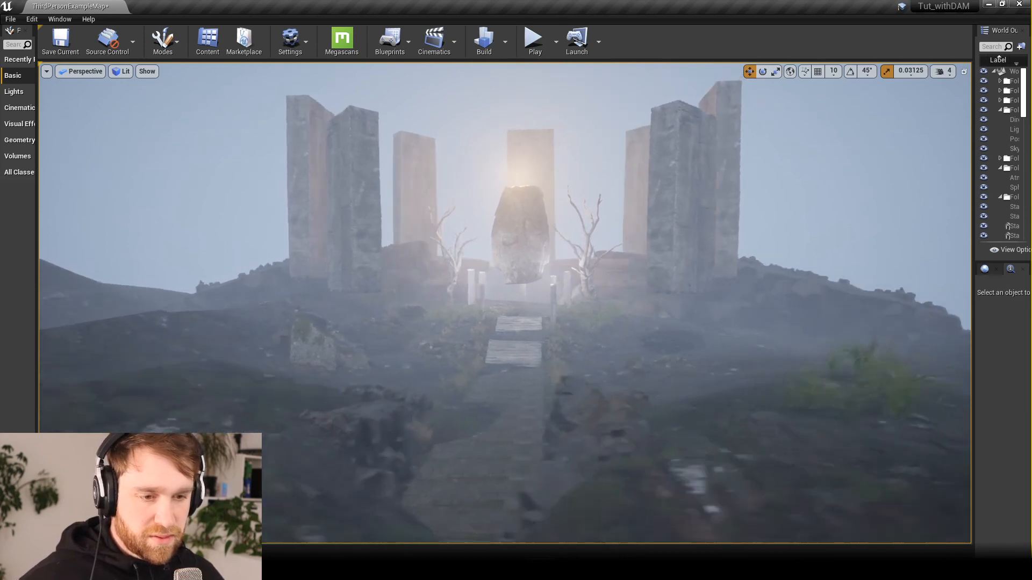
{"action": "key", "text": "w"}
{"action": "right_click_drag", "start_coordinate": [601, 339], "coordinate": [604, 339]}
{"action": "mouse_move", "coordinate": [603, 339]}
{"action": "middle_mouse_down"}
{"action": "mouse_move", "coordinate": [595, 367]}
{"action": "mouse_move", "coordinate": [595, 320]}
{"action": "middle_mouse_up"}
{"action": "left_click", "coordinate": [595, 325]}
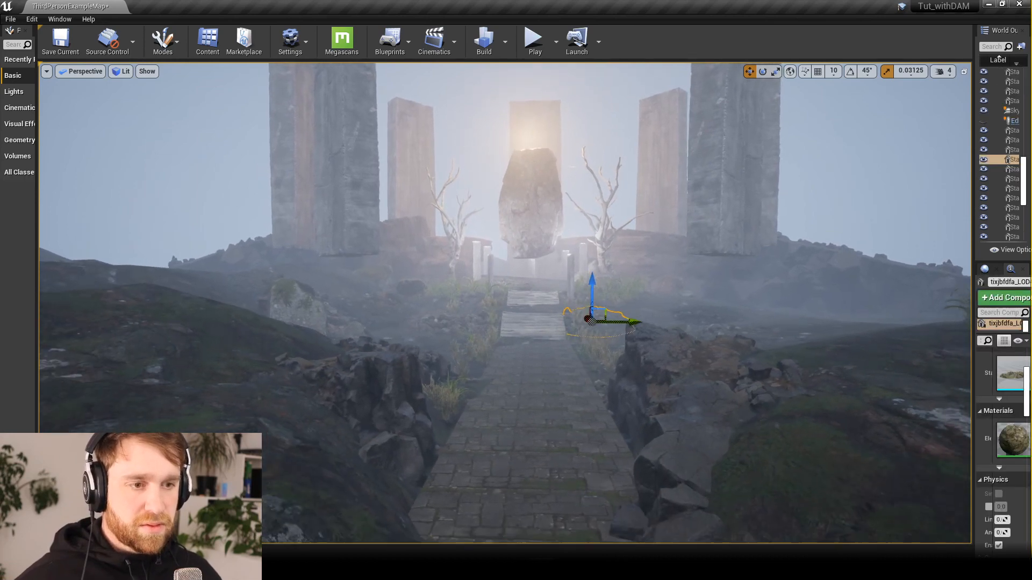
{"action": "key", "text": "f"}
{"action": "right_click_drag", "start_coordinate": [587, 310], "coordinate": [590, 320]}
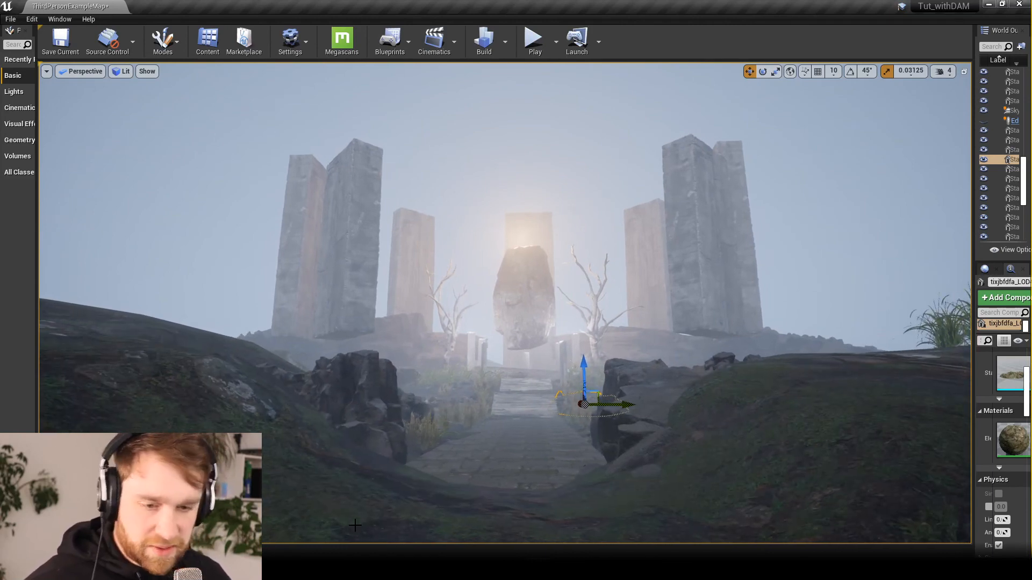
{"action": "key", "text": "grave"}
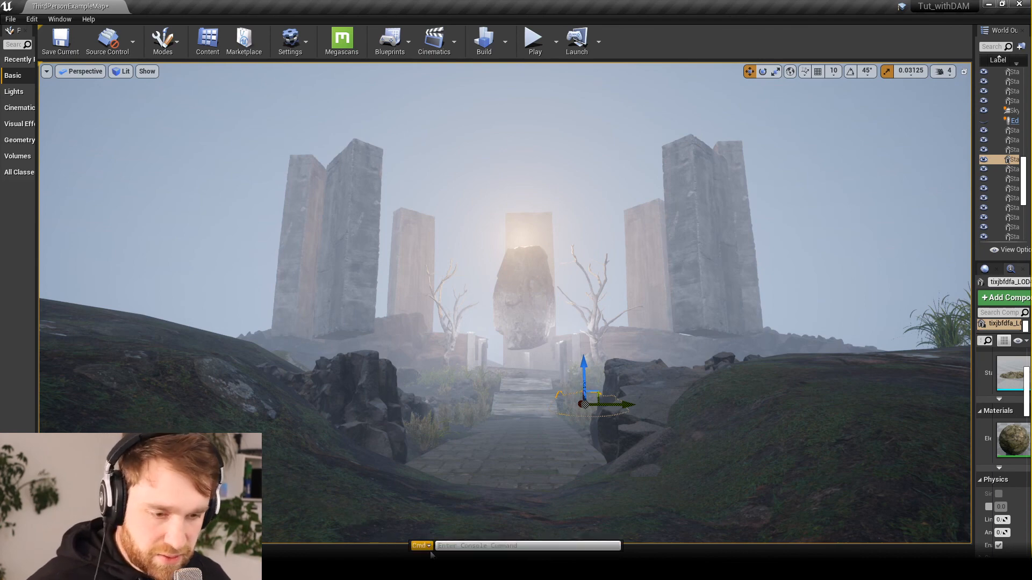
{"action": "type", "text": "highre"}
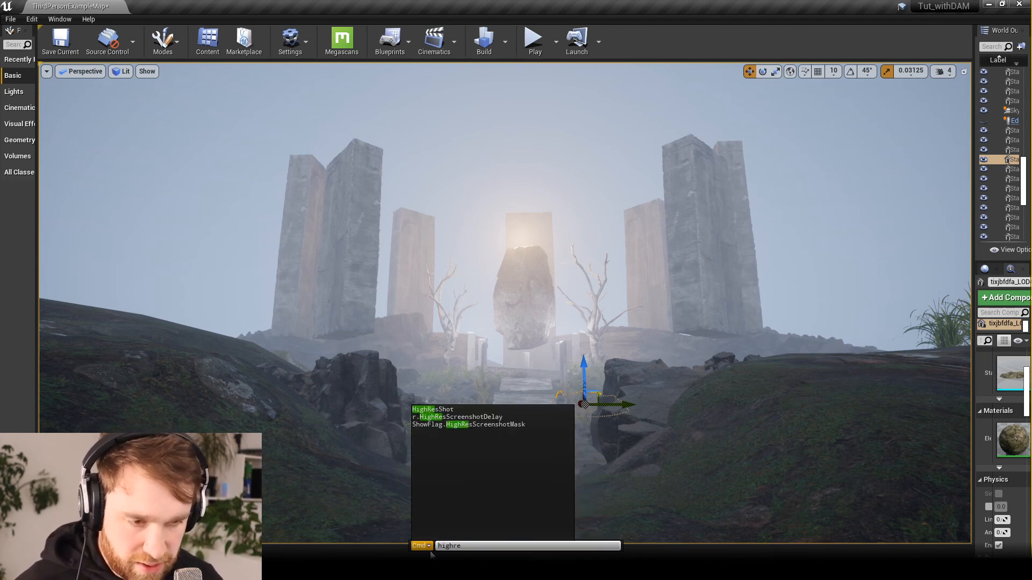
{"action": "left_click", "coordinate": [464, 411]}
{"action": "type", "text": "2"}
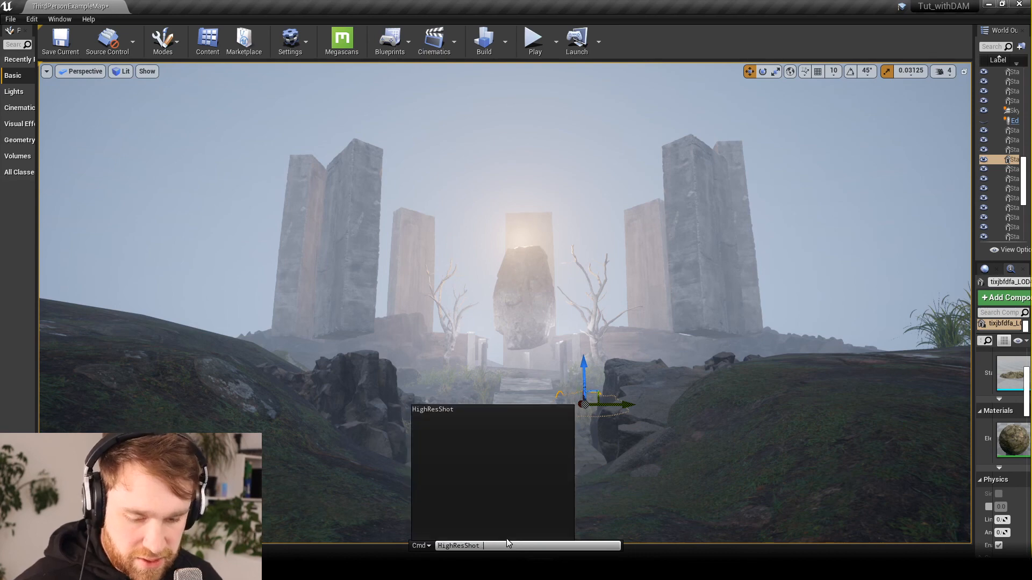
{"action": "key", "text": "Return"}
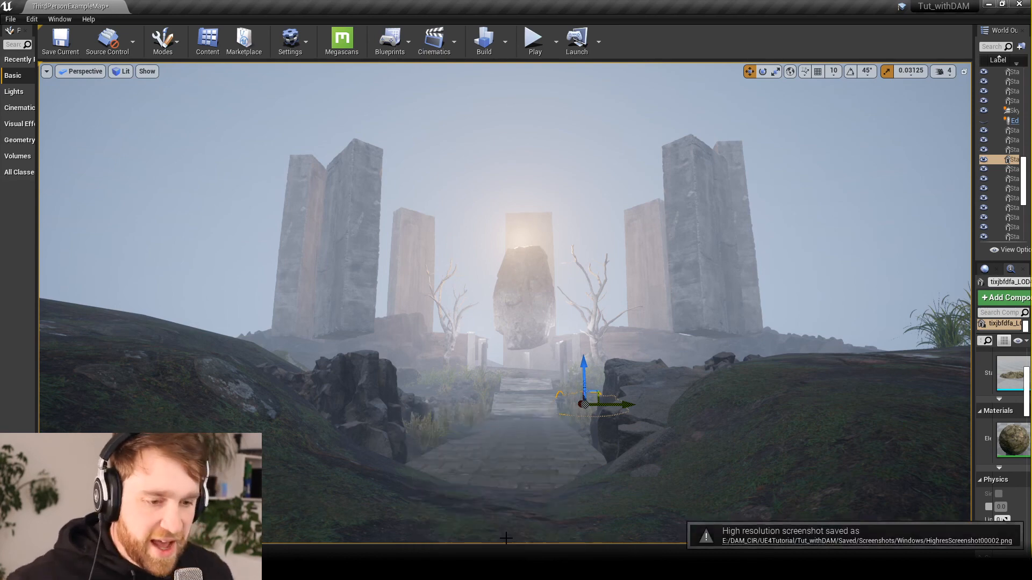